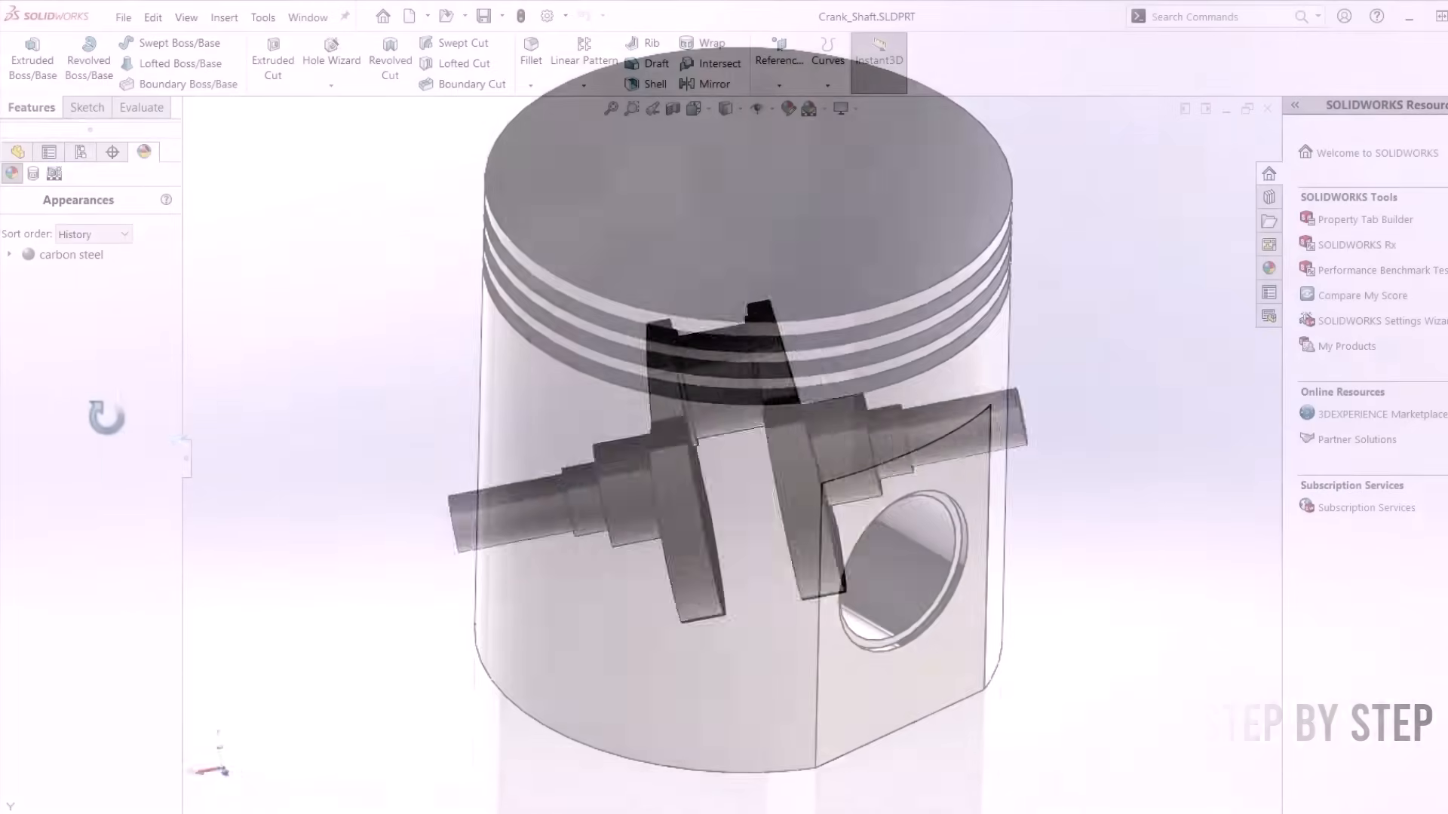
pyautogui.moveTo(107, 416); pyautogui.dragTo(1034, 462, button='middle')
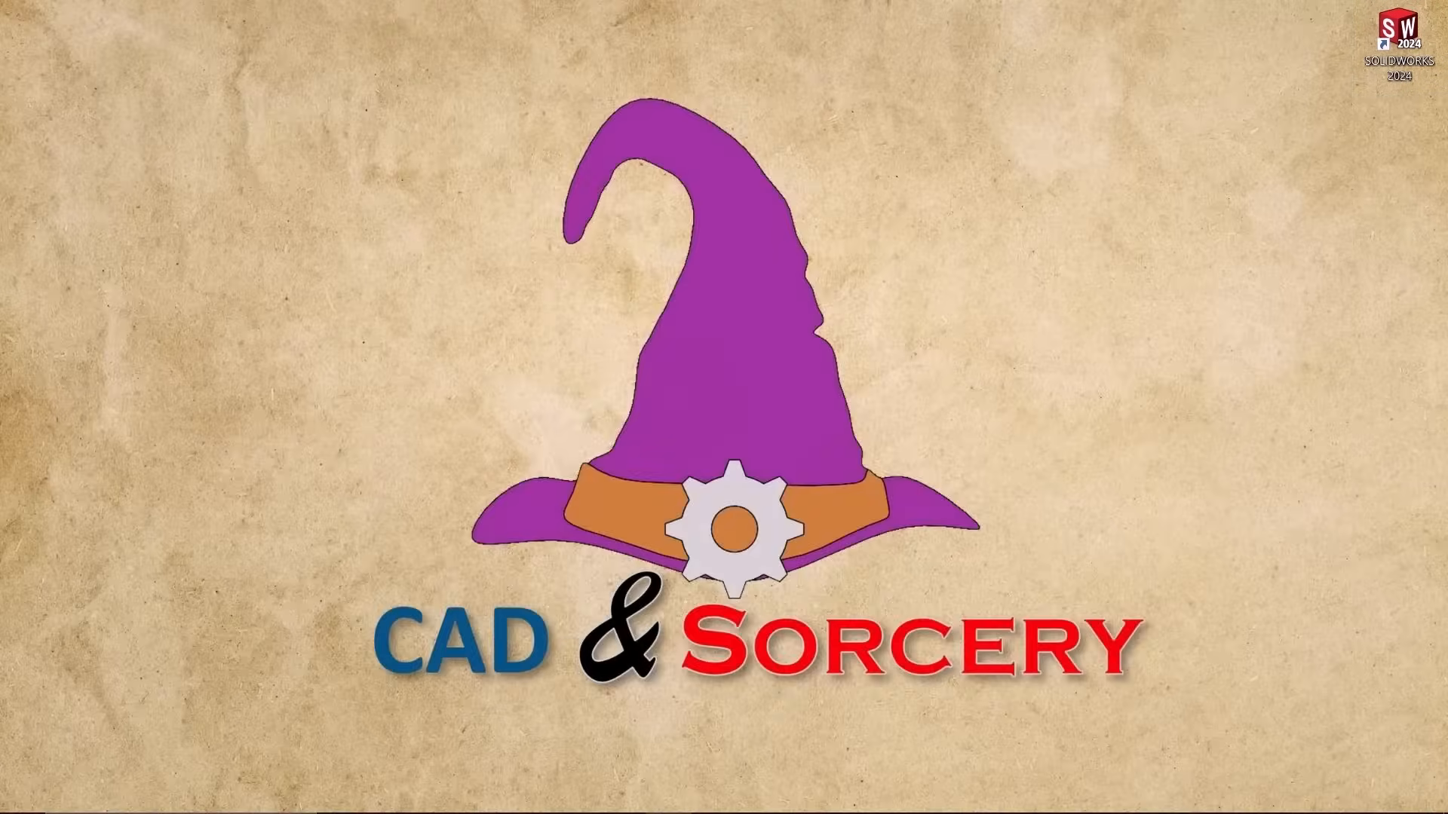
# Search Windows for solidworks and launch SOLIDWORKS 2024.
pyautogui.click(96, 797)
pyautogui.write('solidworks')
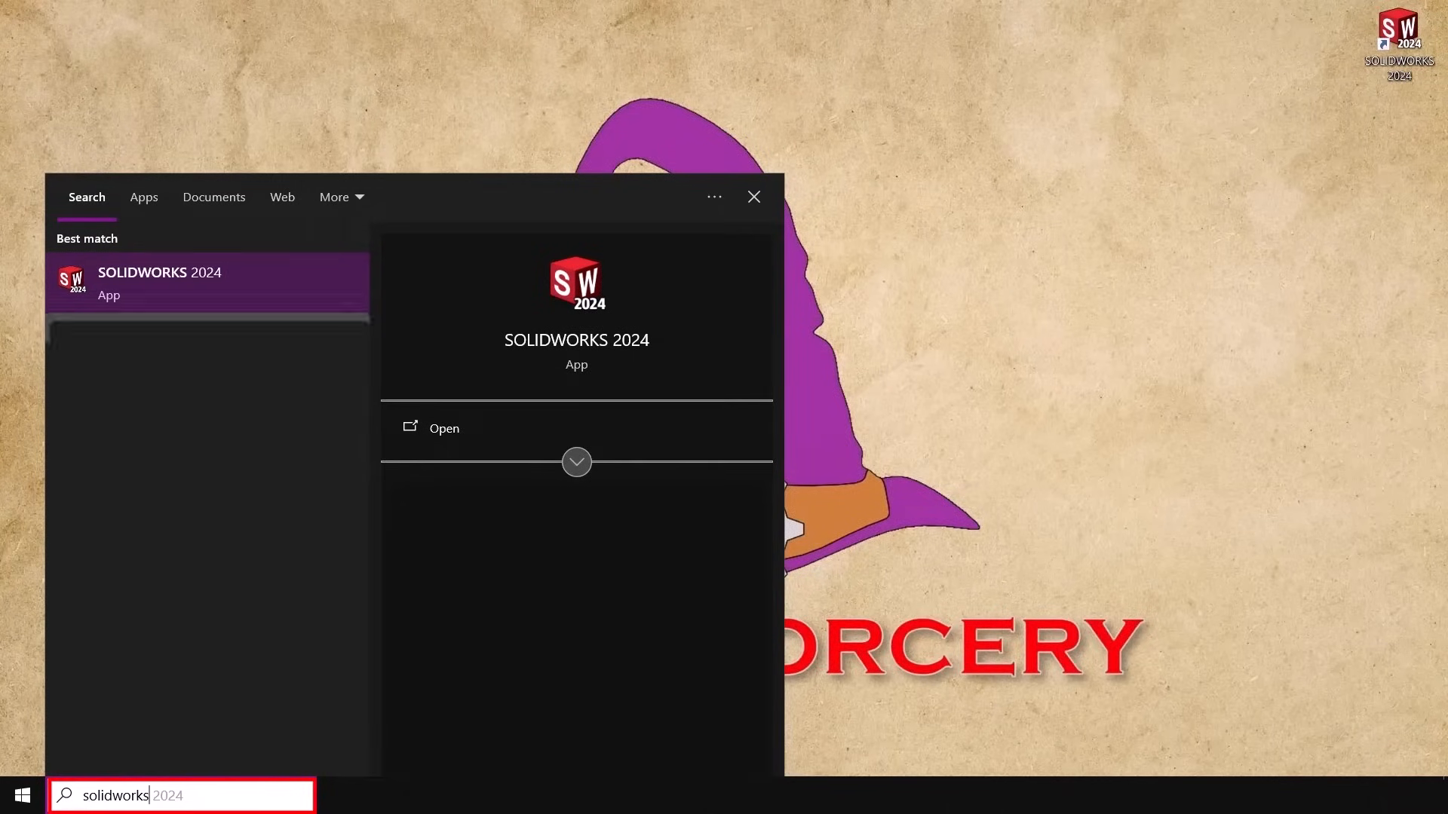
pyautogui.click(194, 281)
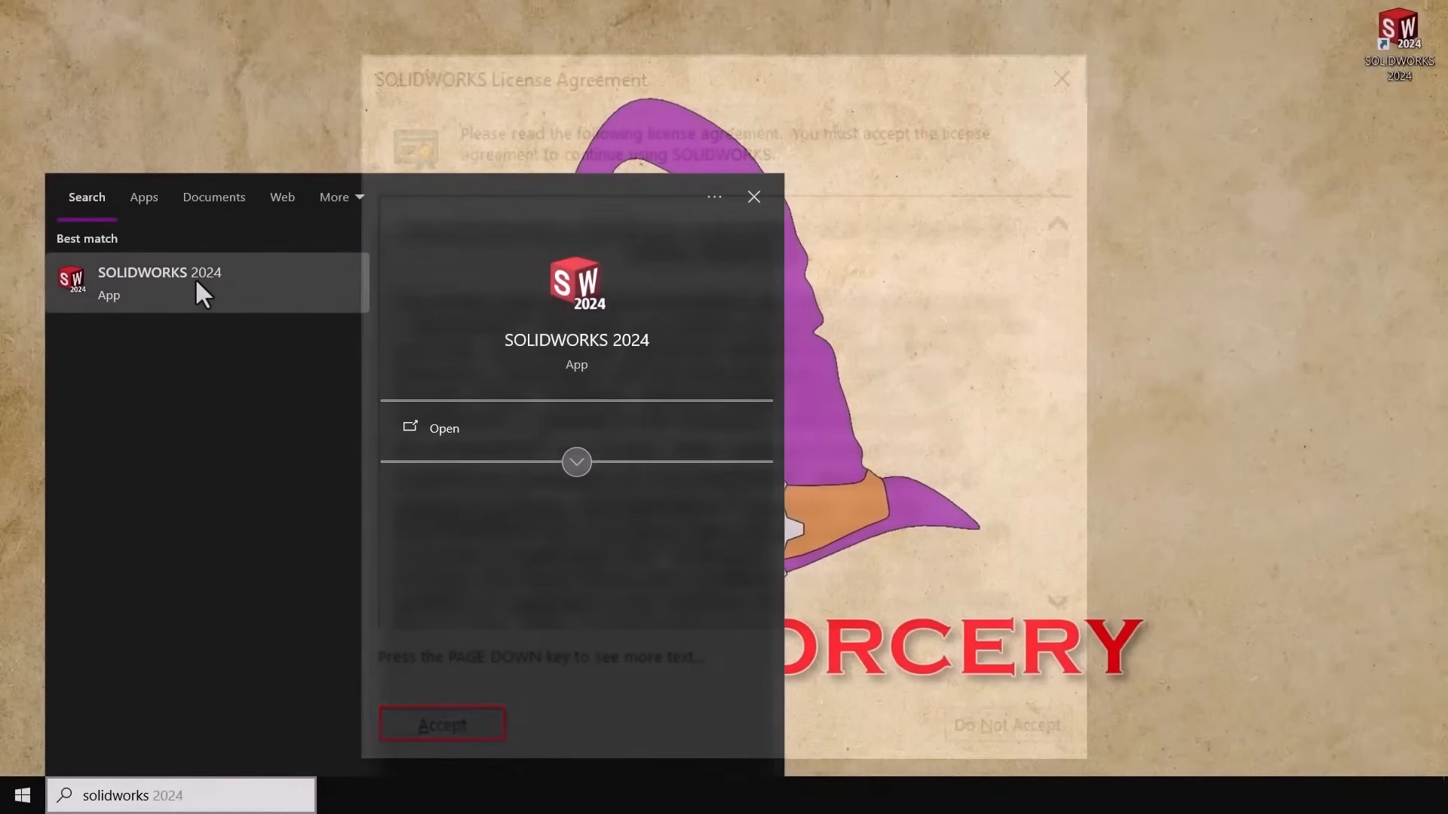
pyautogui.click(198, 283)
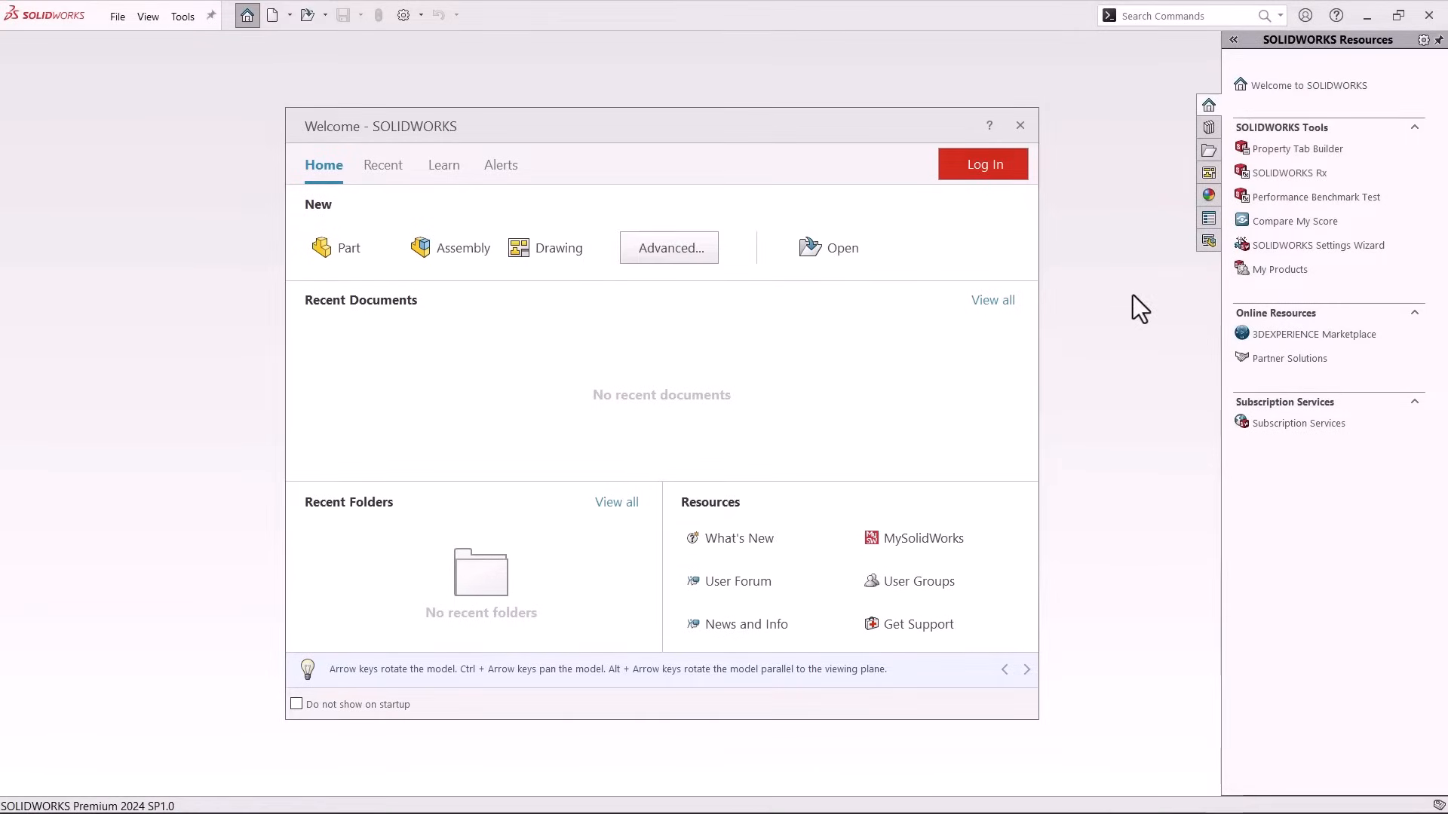
# Dismiss the Welcome window and create a new Part document.
pyautogui.click(1133, 295)
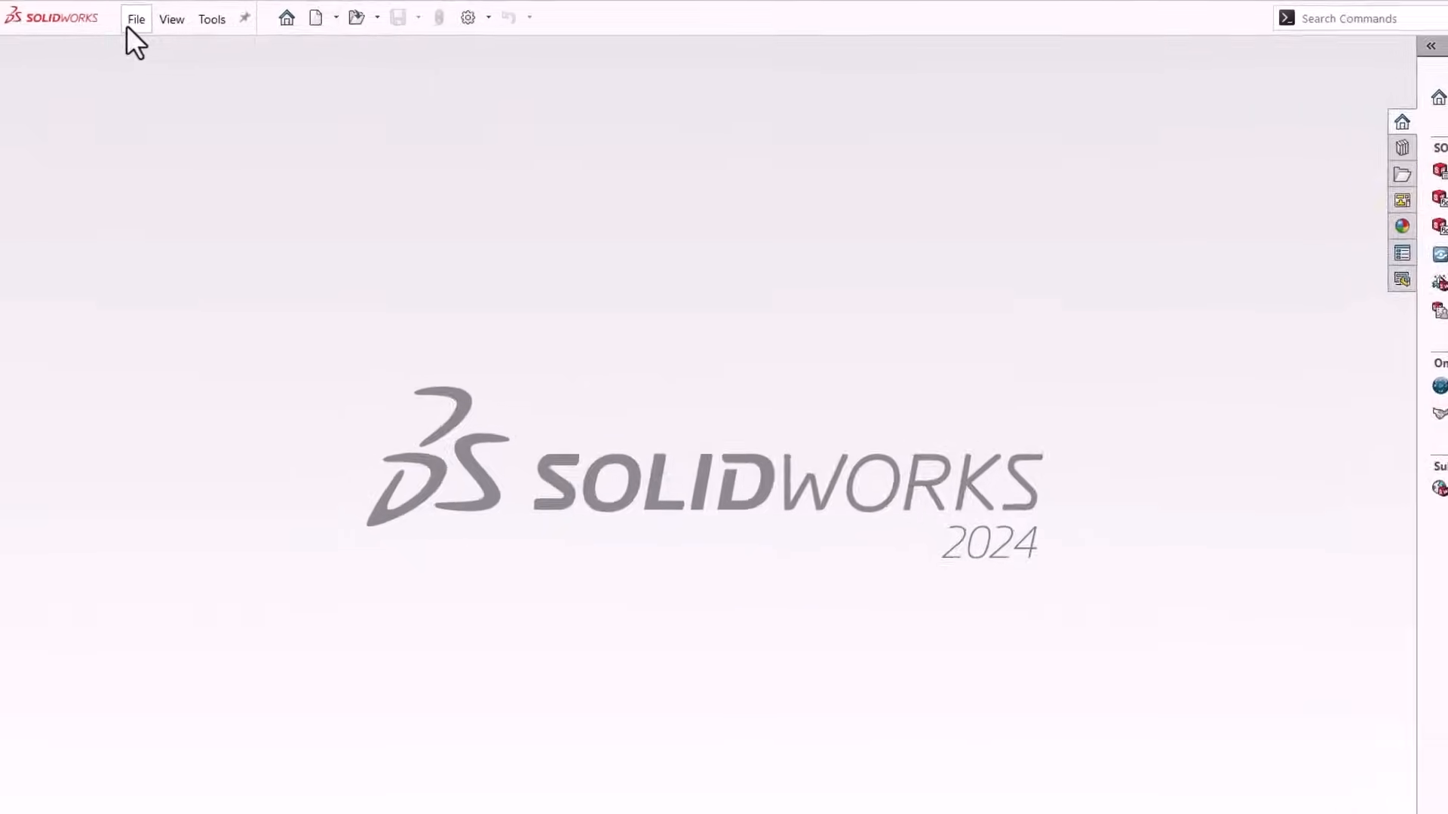
pyautogui.click(130, 26)
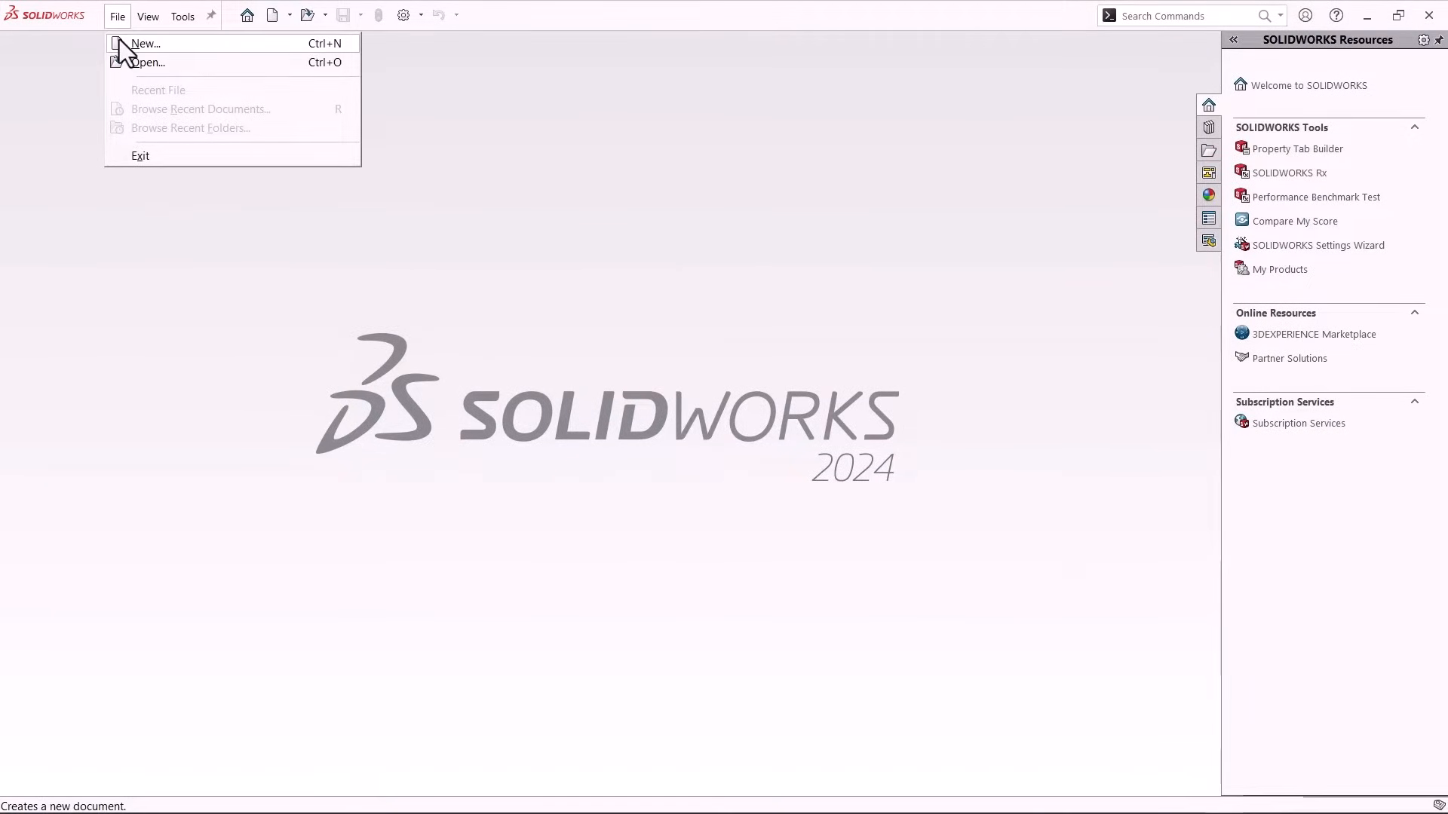
pyautogui.click(119, 39)
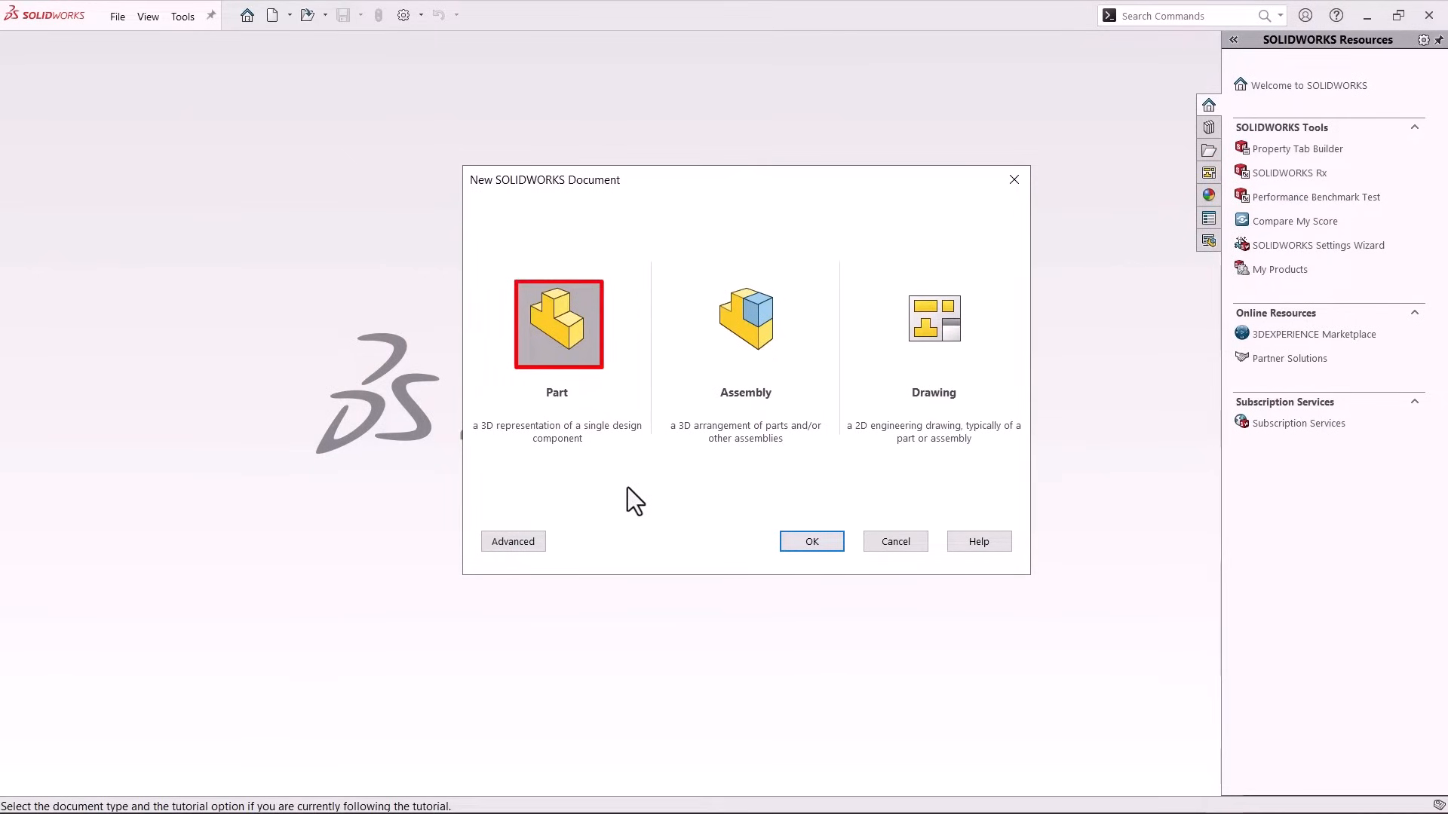
pyautogui.click(813, 542)
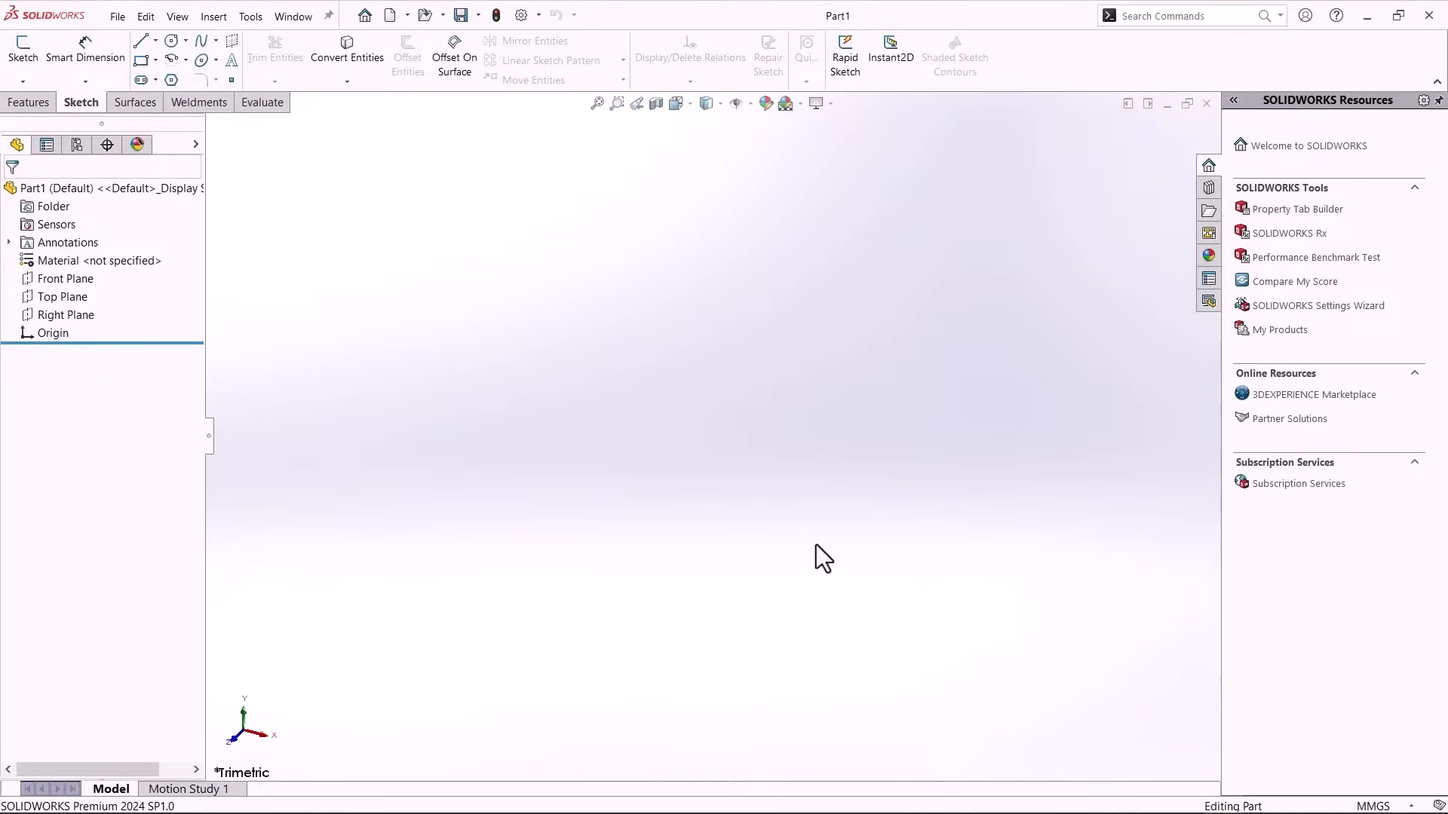
# Hide the Surfaces and Weldments tool sets from the CommandManager.
pyautogui.rightClick(69, 104)
pyautogui.moveTo(113, 146)
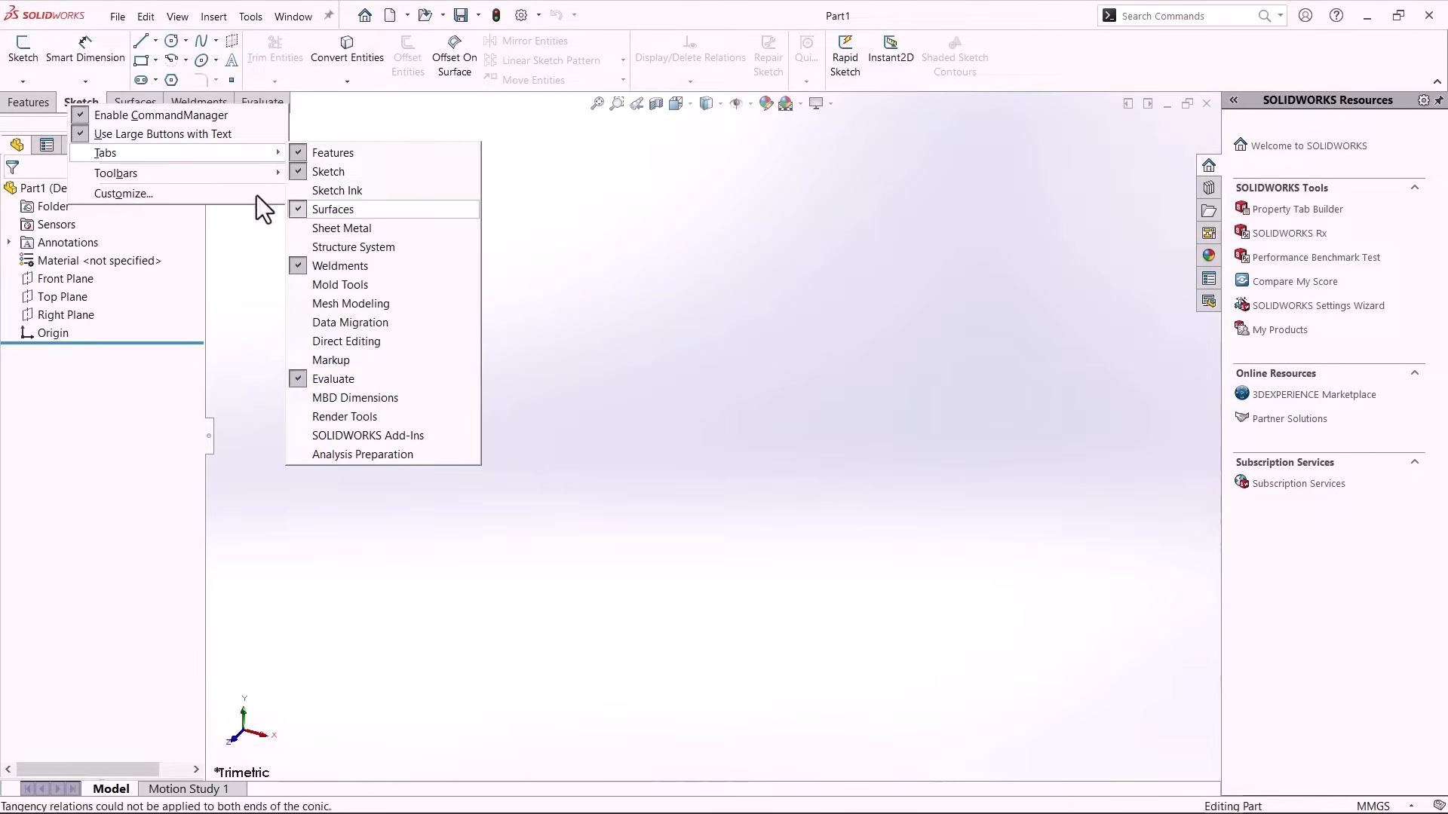
pyautogui.click(297, 210)
pyautogui.rightClick(152, 110)
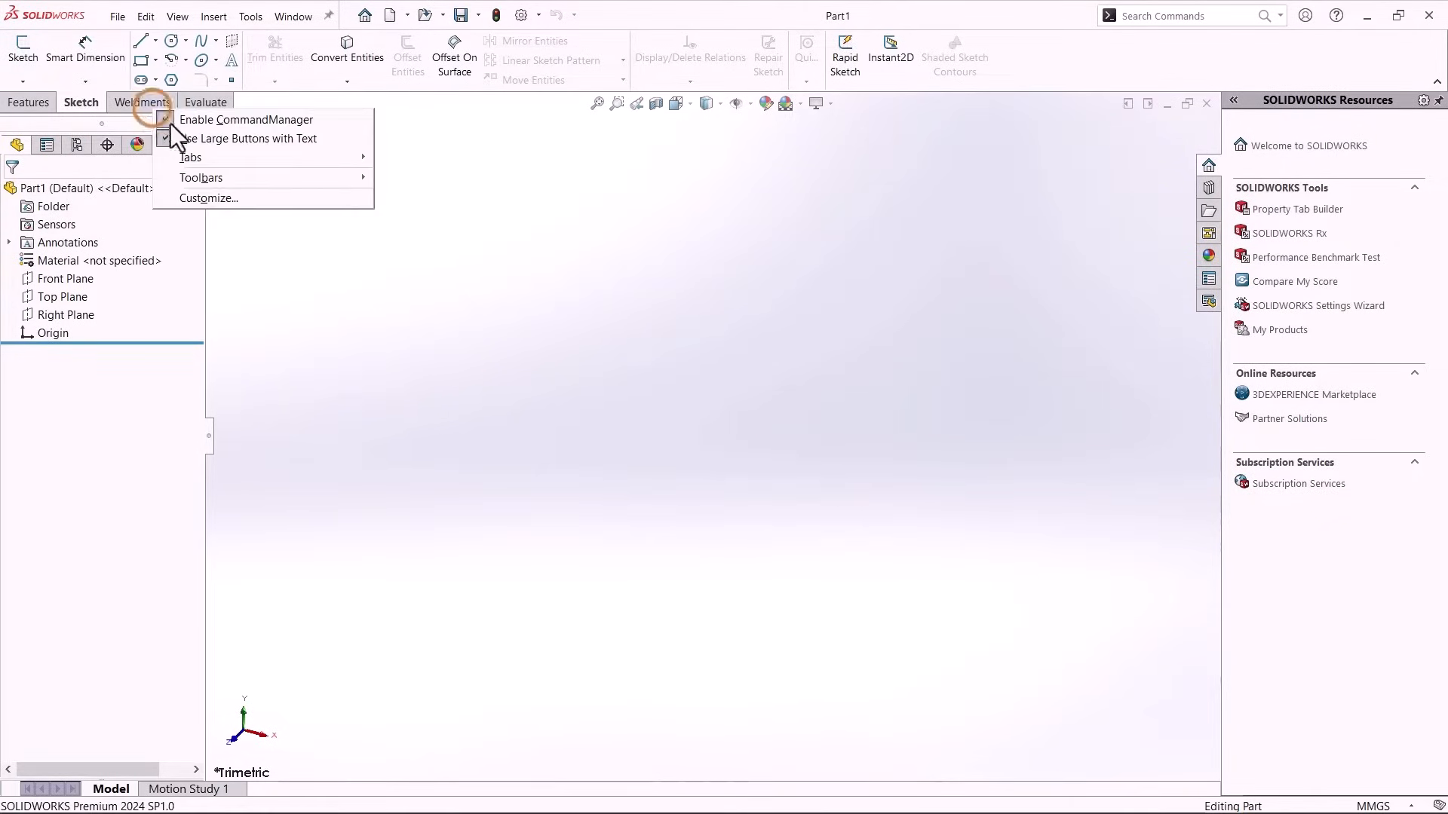
pyautogui.moveTo(206, 153)
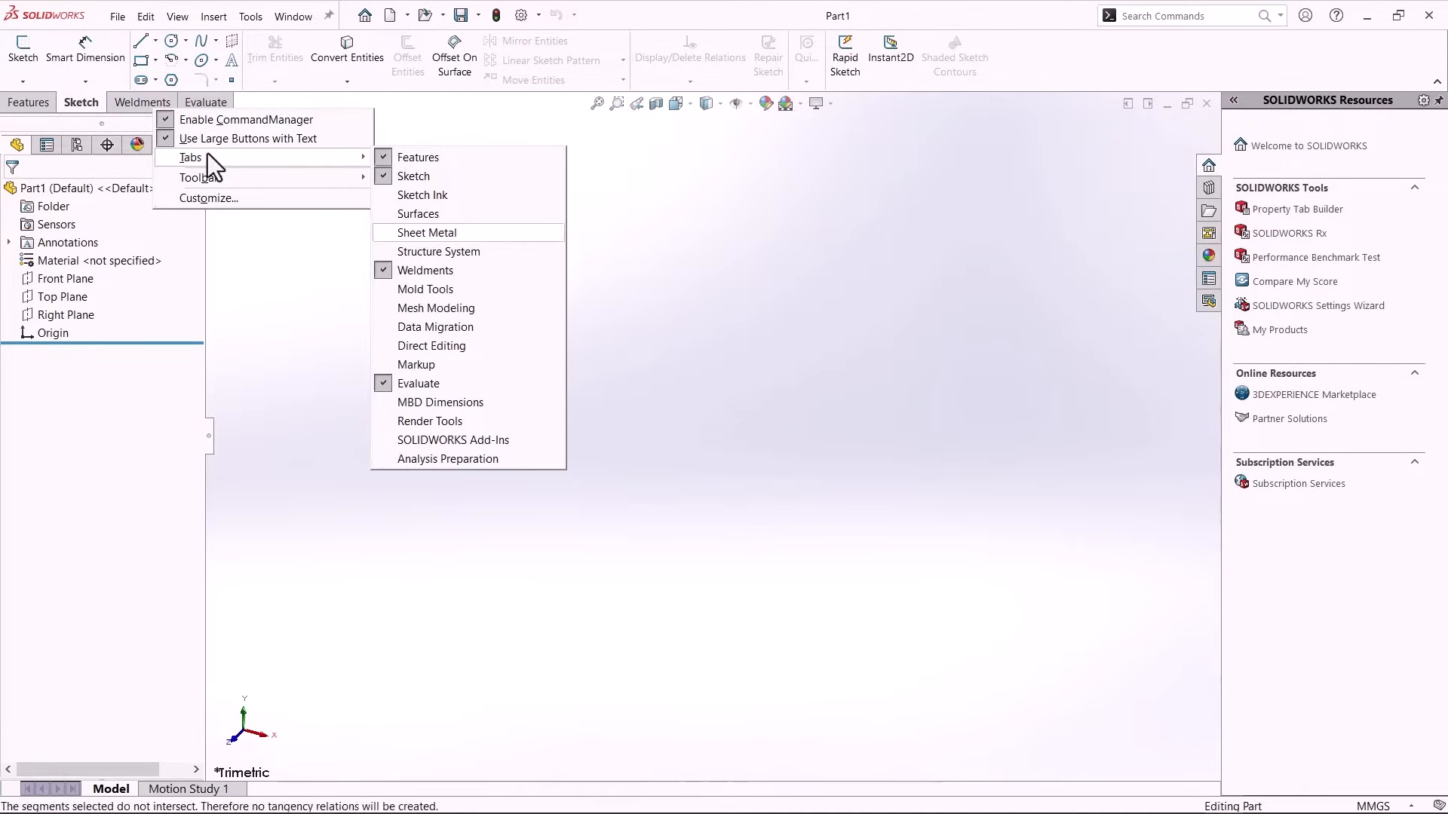
pyautogui.click(391, 269)
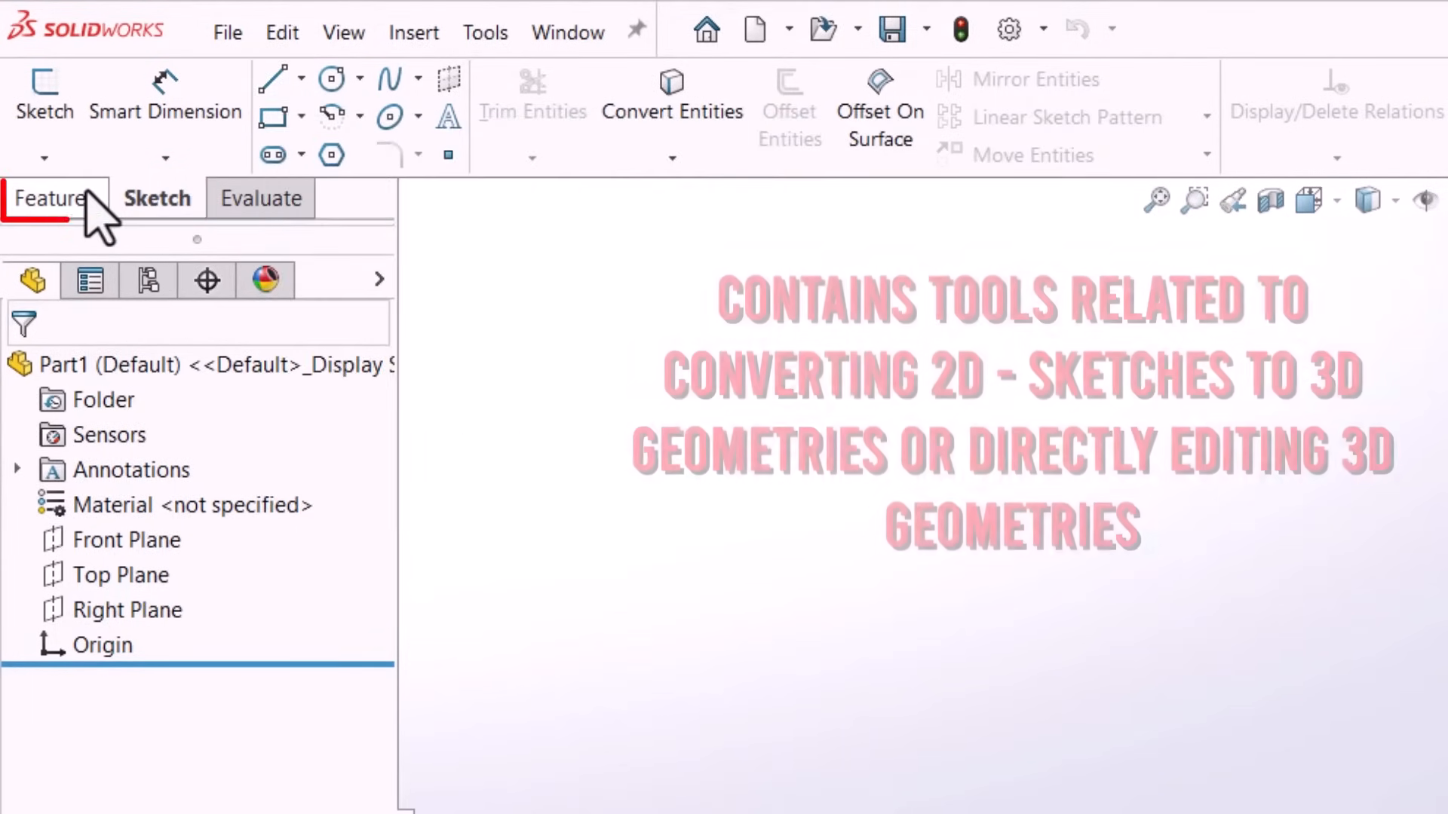
# Review the Features and Evaluate tool sets and return to the Sketch tools.
pyautogui.click(87, 196)
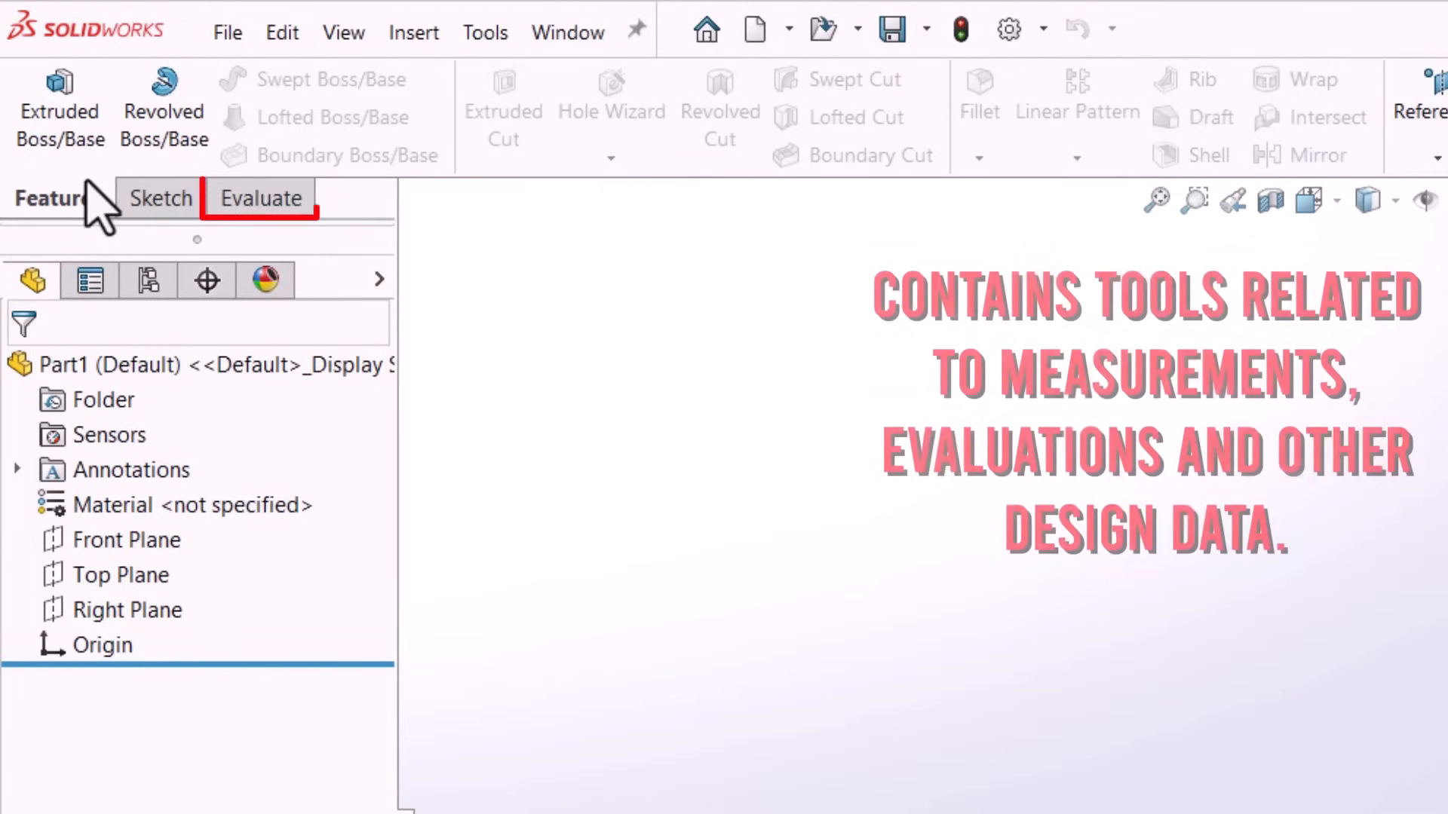
pyautogui.click(268, 214)
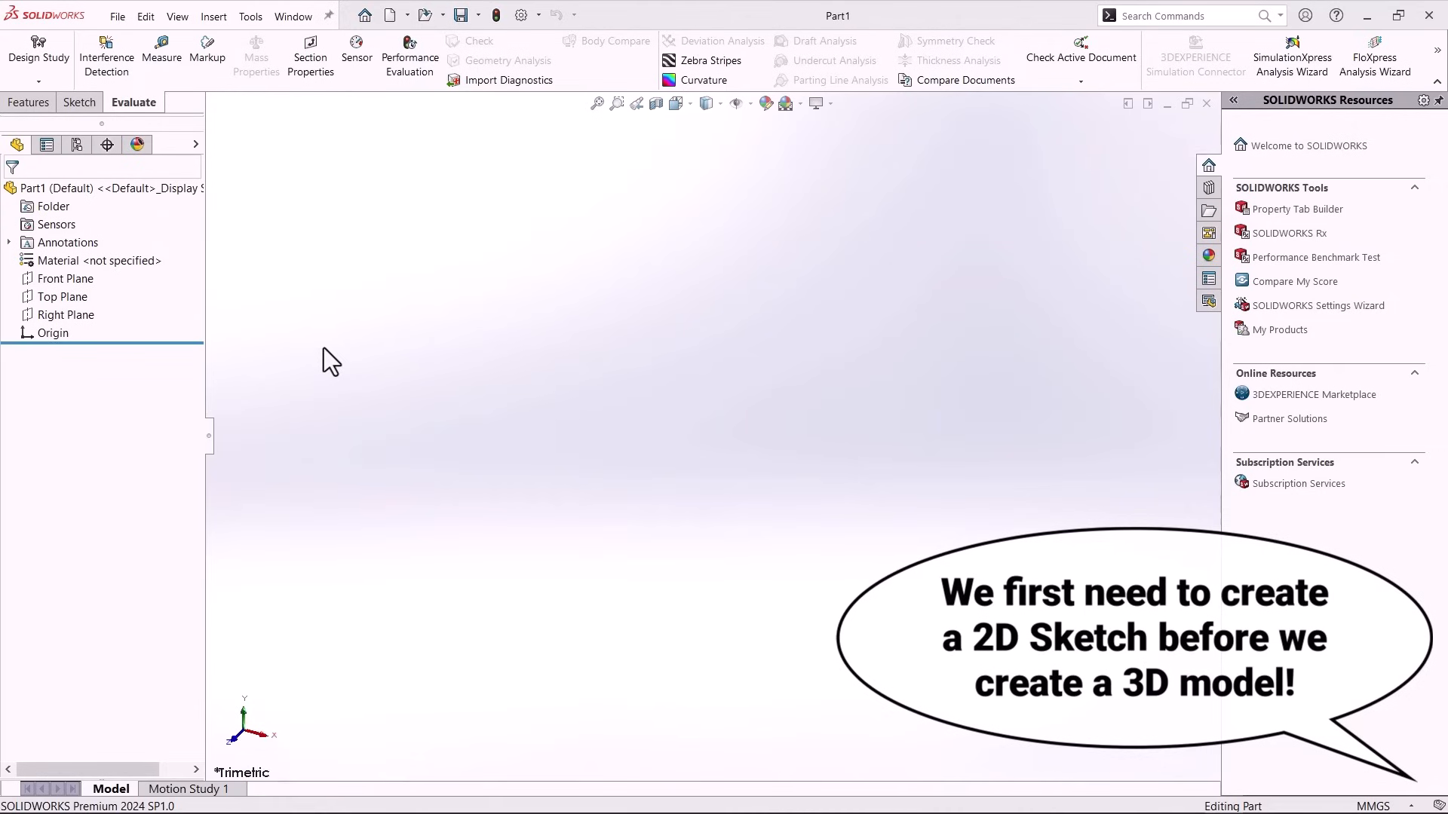
pyautogui.click(79, 103)
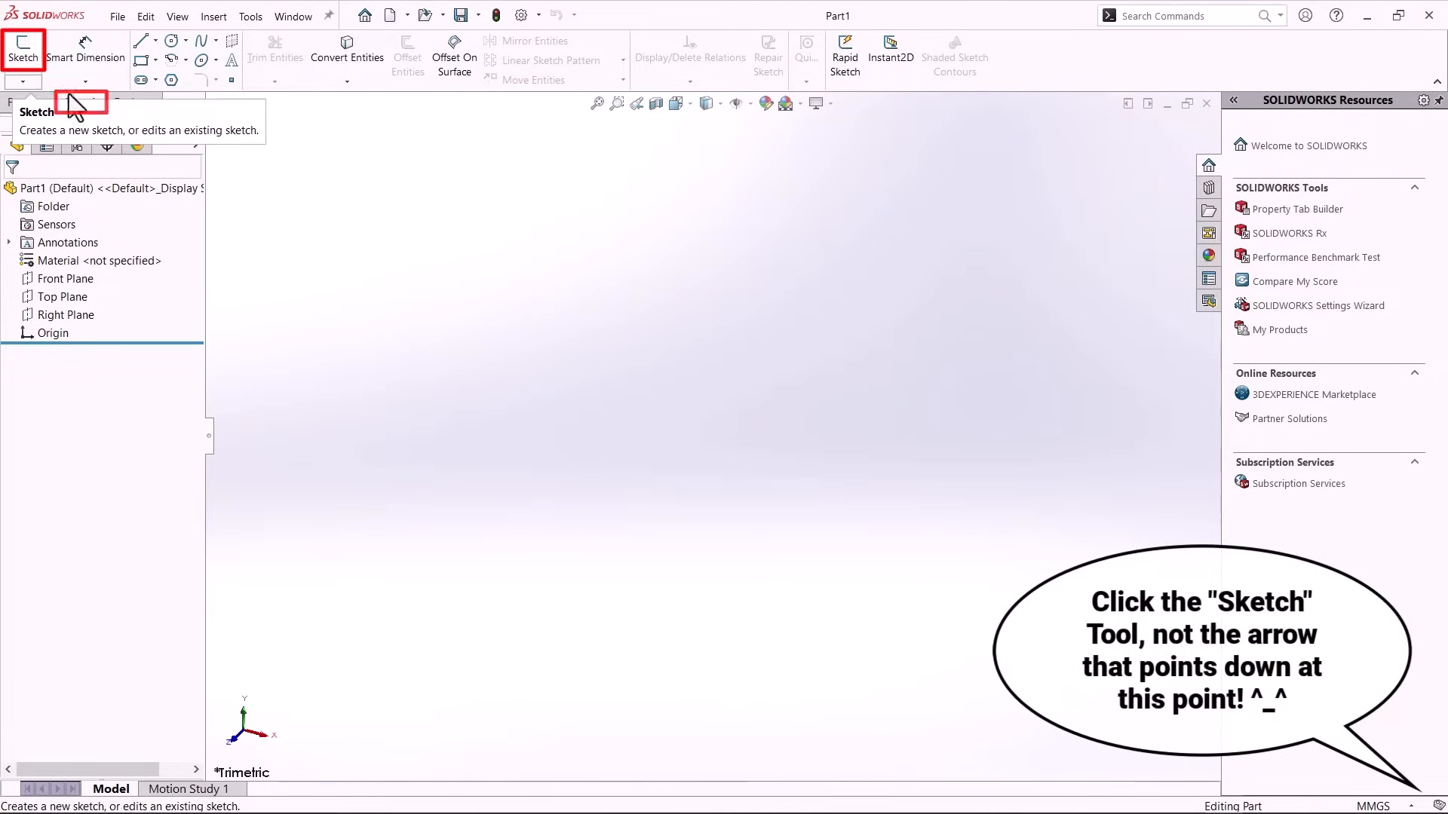
# Start a new sketch on the Front Plane.
pyautogui.click(29, 54)
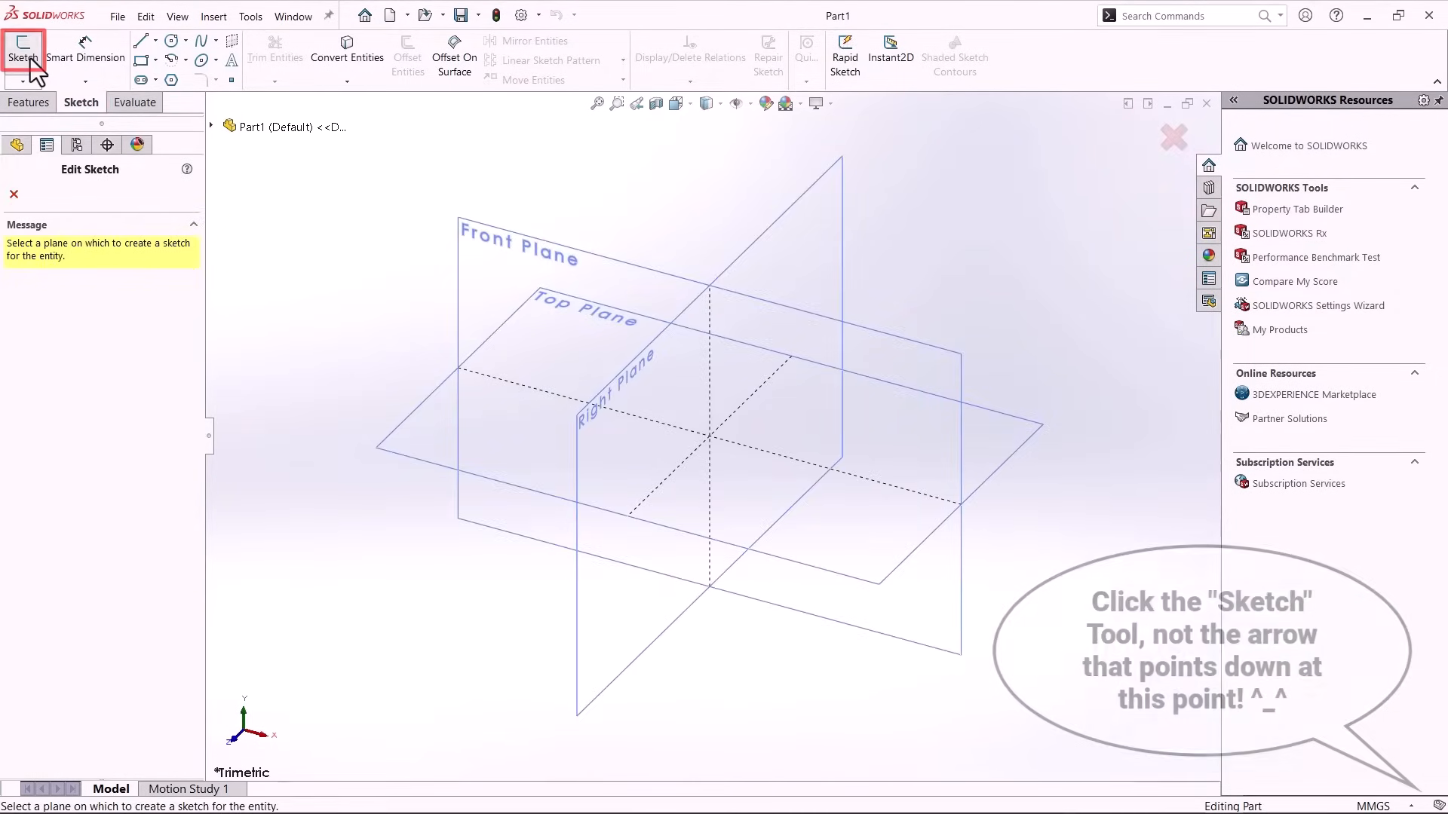
pyautogui.click(18, 196)
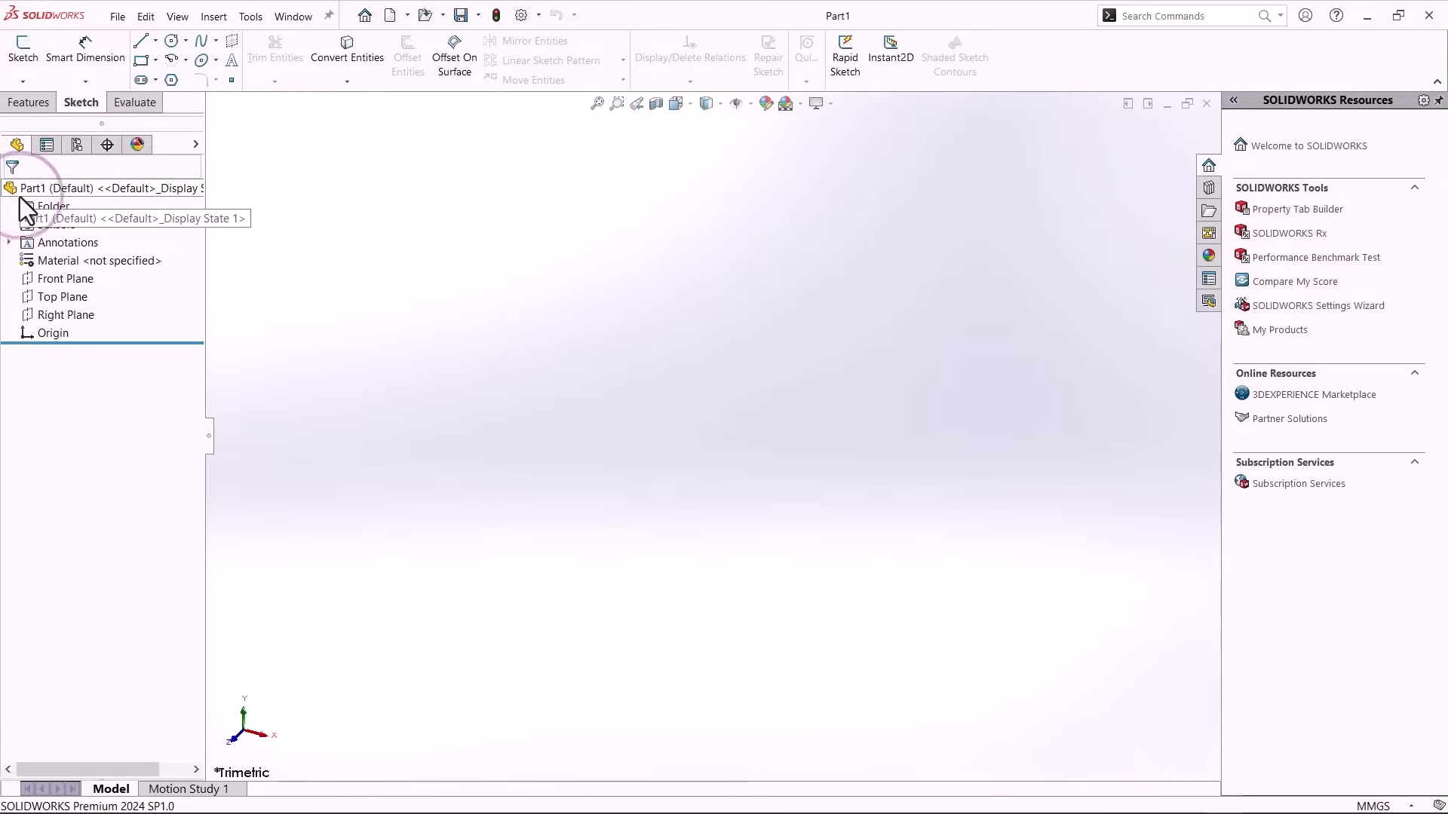
pyautogui.click(47, 281)
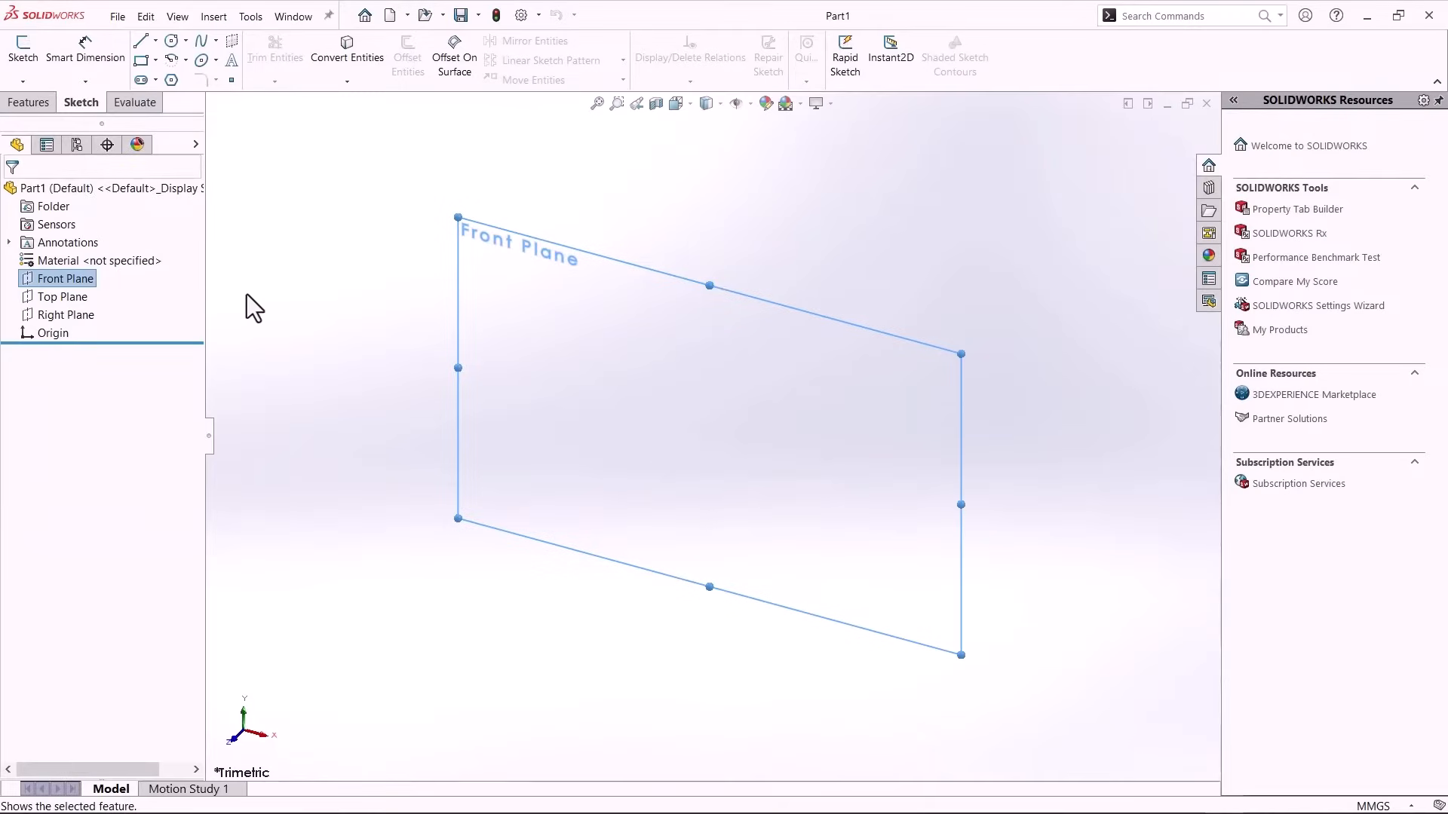
pyautogui.click(21, 49)
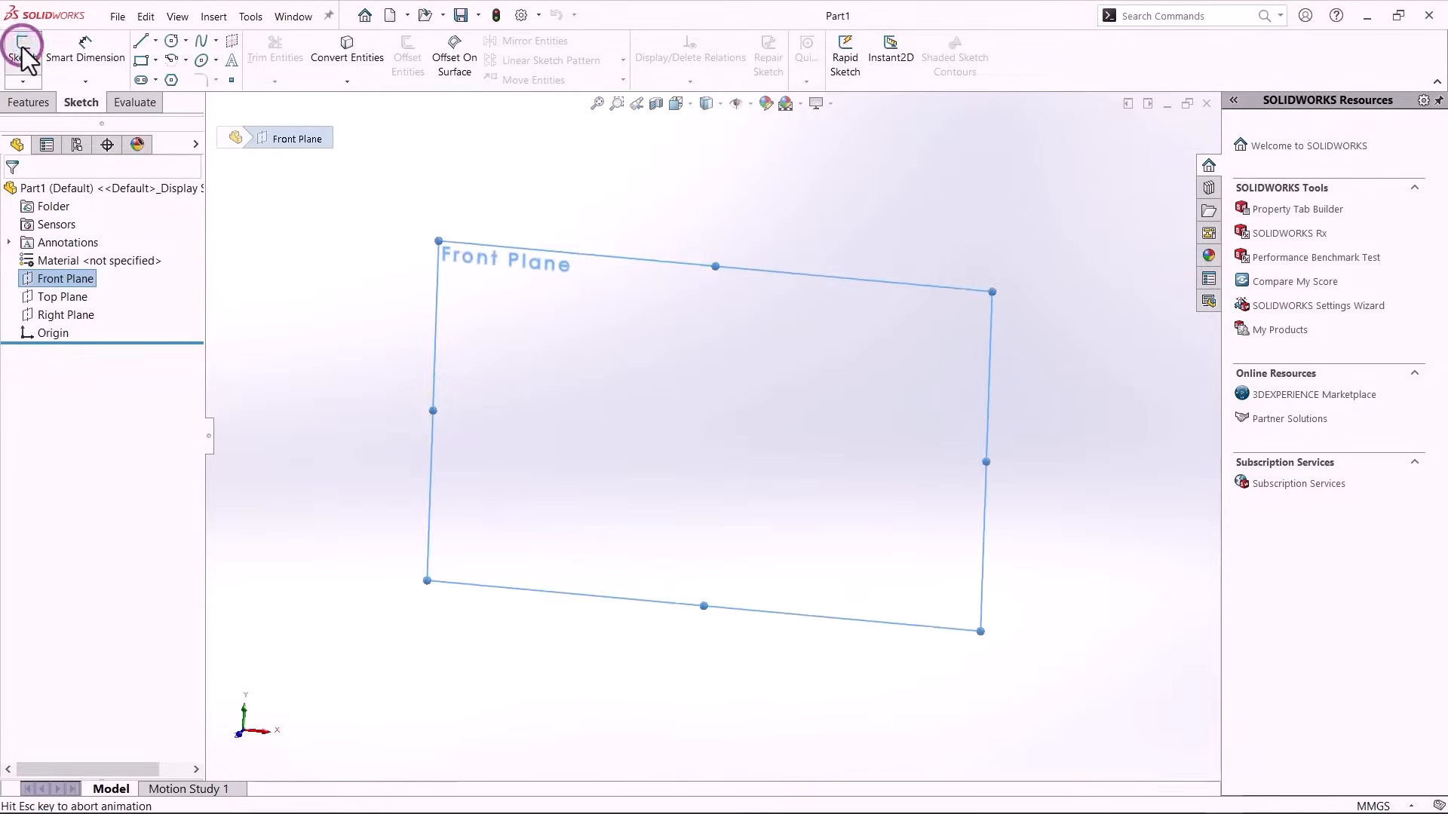
pyautogui.click(392, 320)
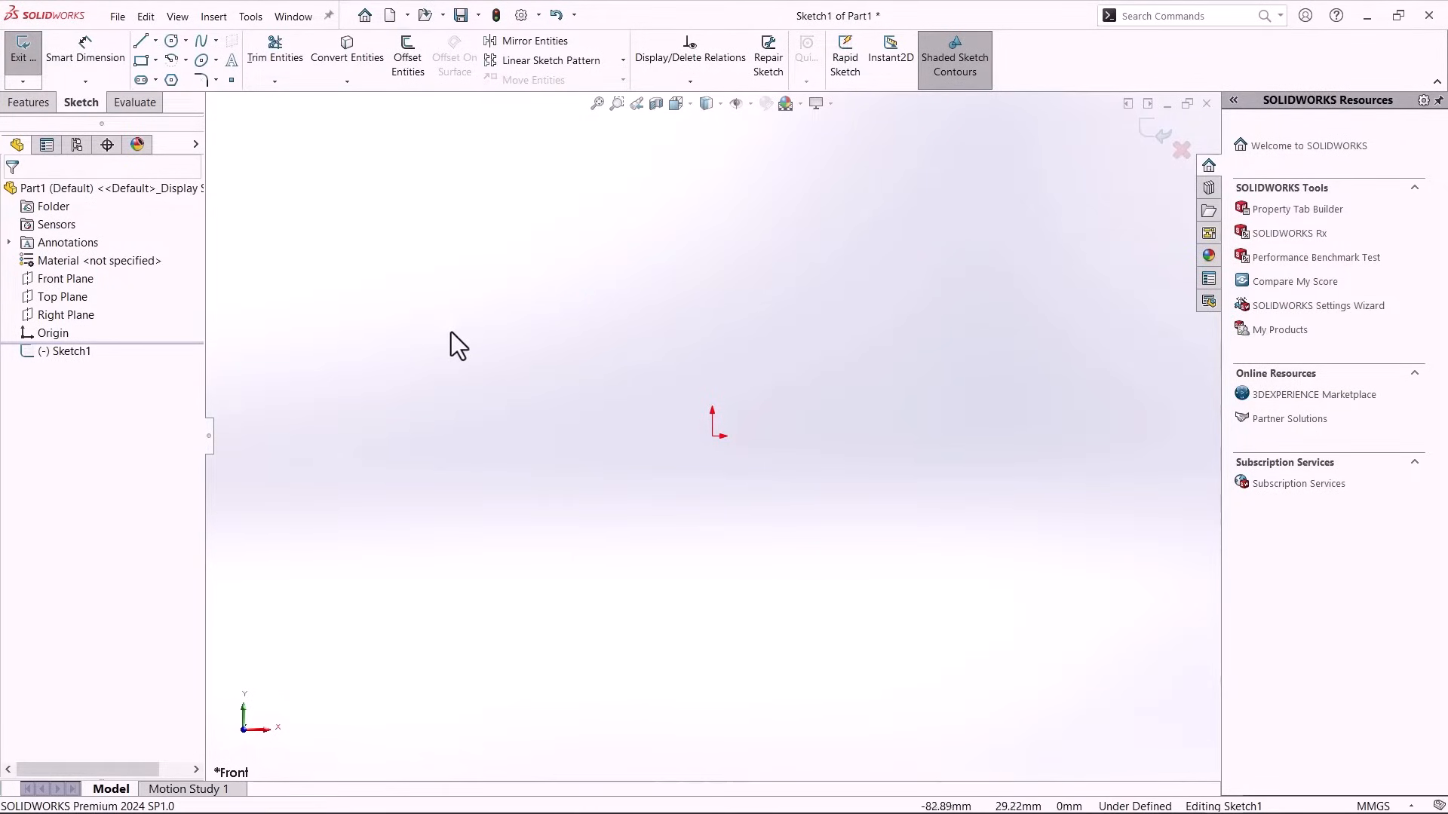
# Sketch a corner rectangle around the origin, keeping the origin near its lower-left corner.
pyautogui.click(141, 61)
pyautogui.click(649, 280)
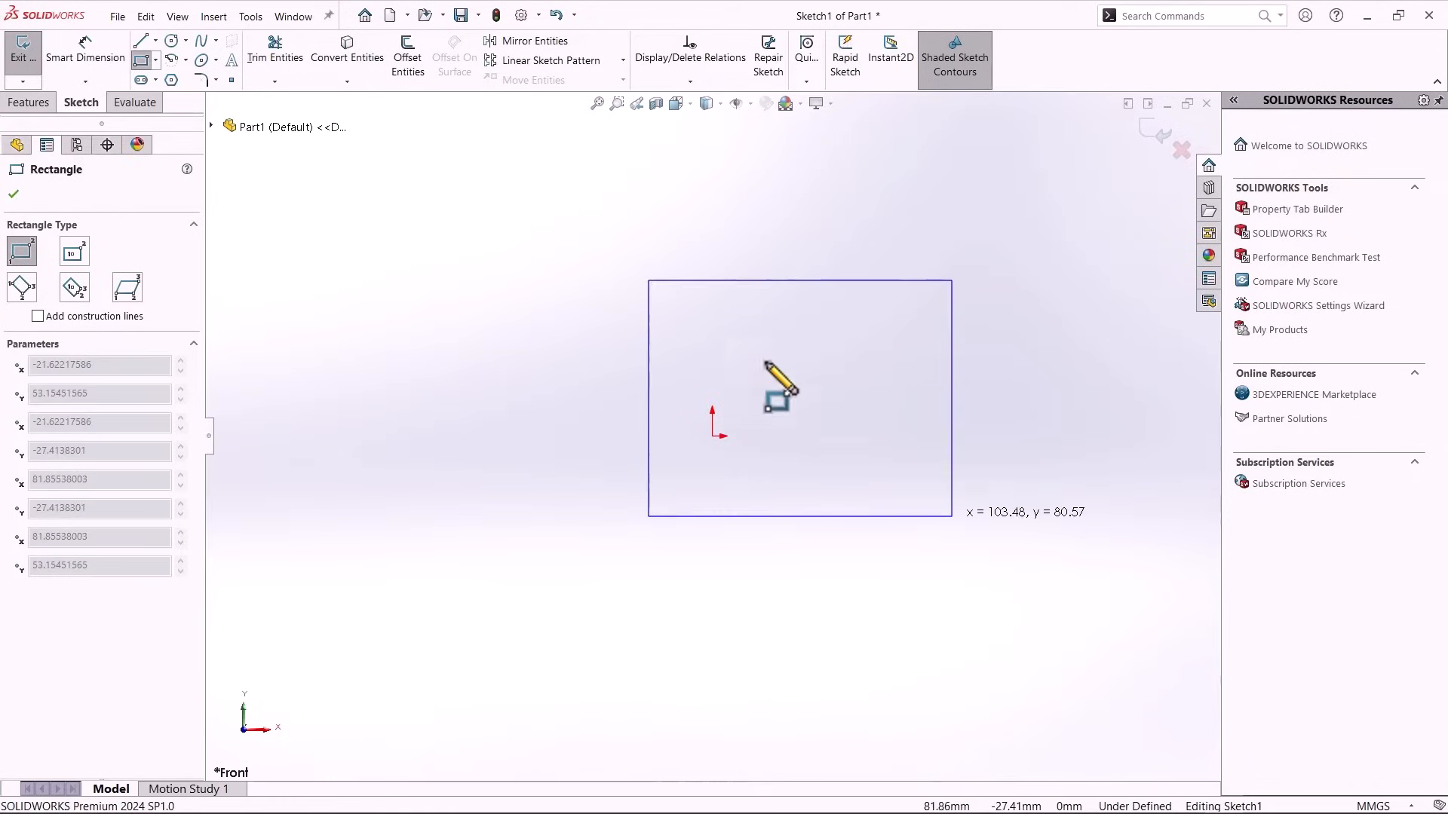
pyautogui.click(956, 494)
pyautogui.press('Escape')
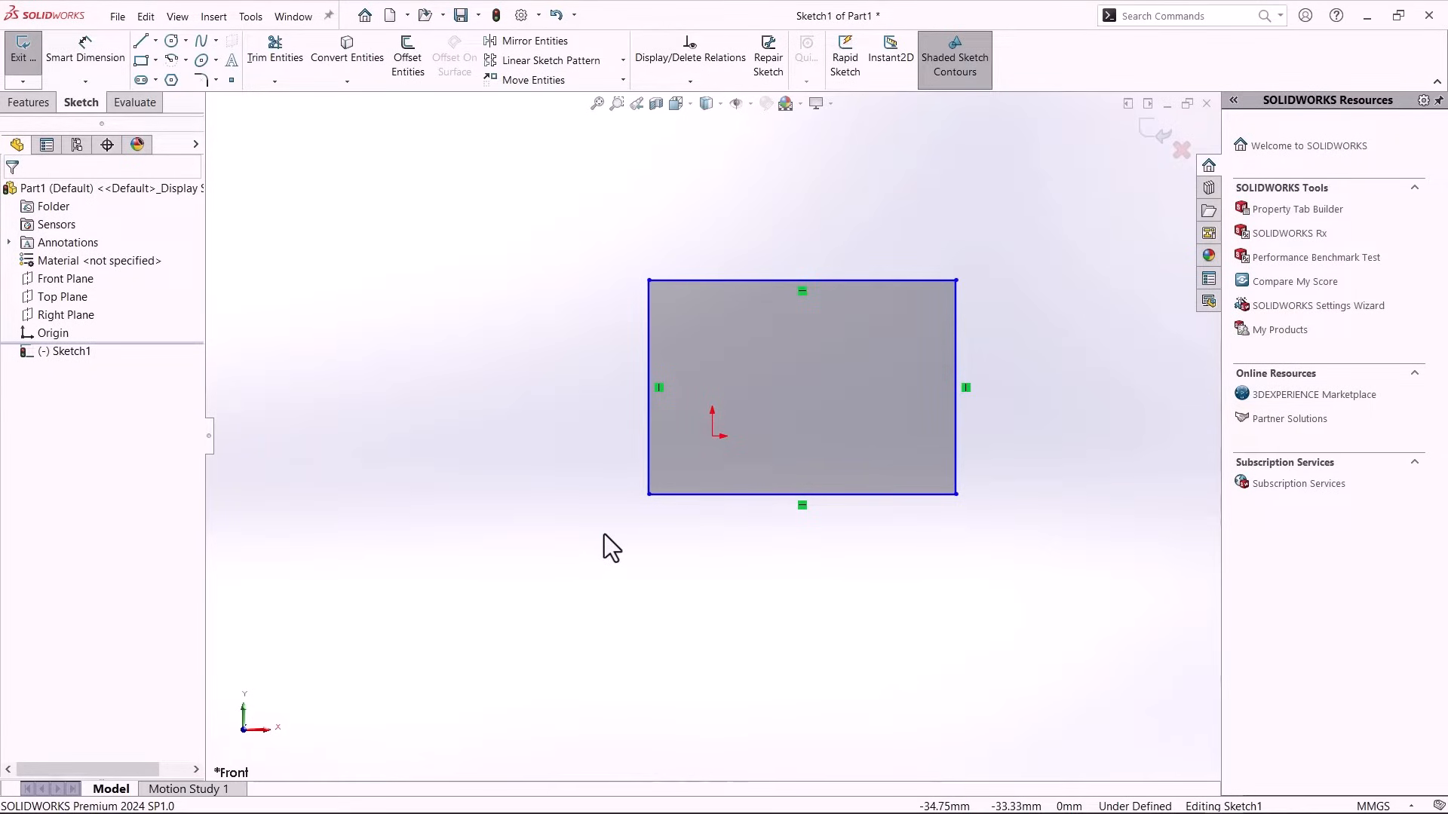
# Orbit around the sketched rectangle to examine it from several angles.
pyautogui.moveTo(604, 534); pyautogui.dragTo(676, 601, button='middle')
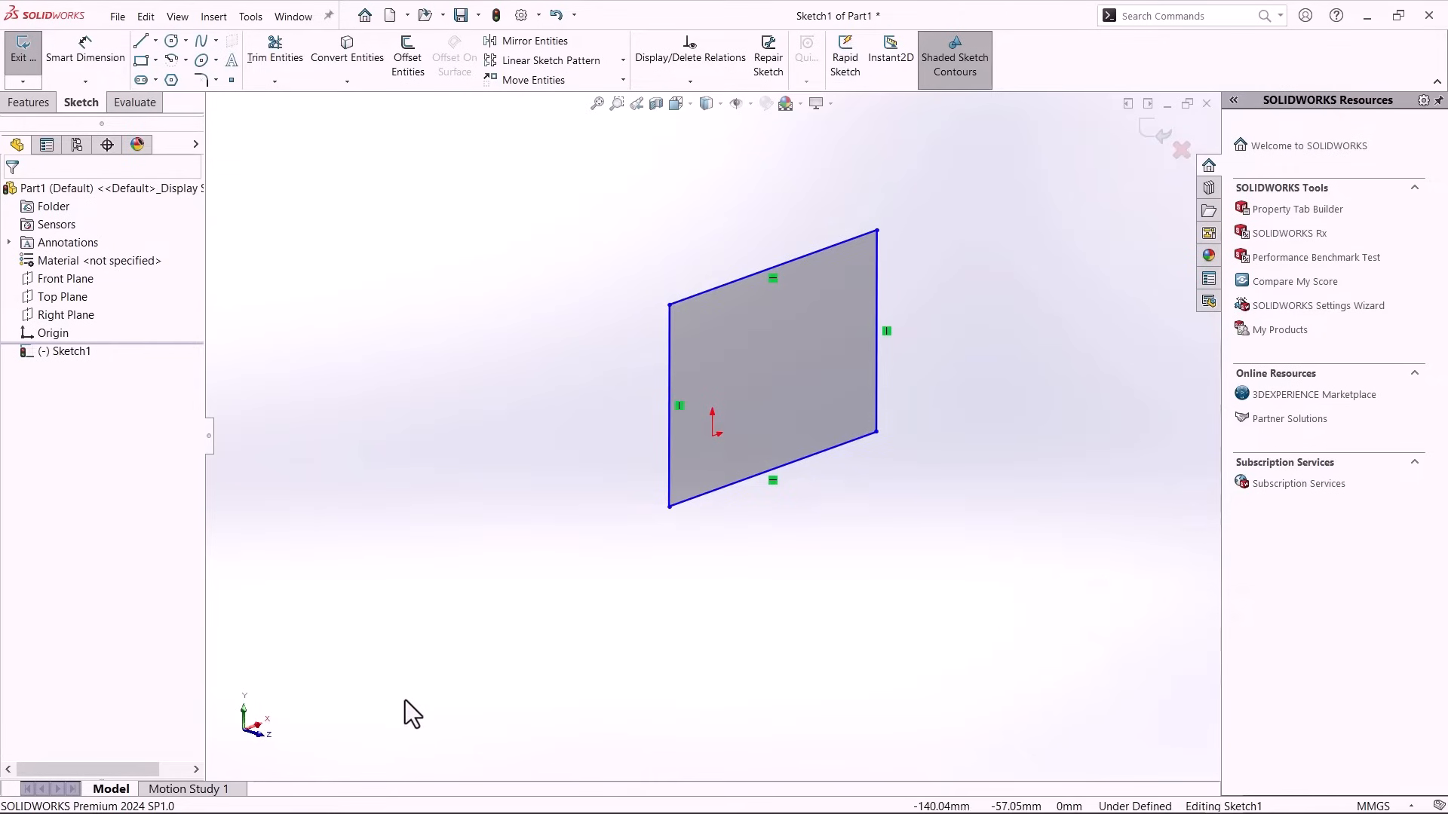
pyautogui.moveTo(434, 695)
pyautogui.mouseDown(button='middle')
pyautogui.moveTo(505, 673)
pyautogui.moveTo(509, 611)
pyautogui.mouseUp(button='middle')
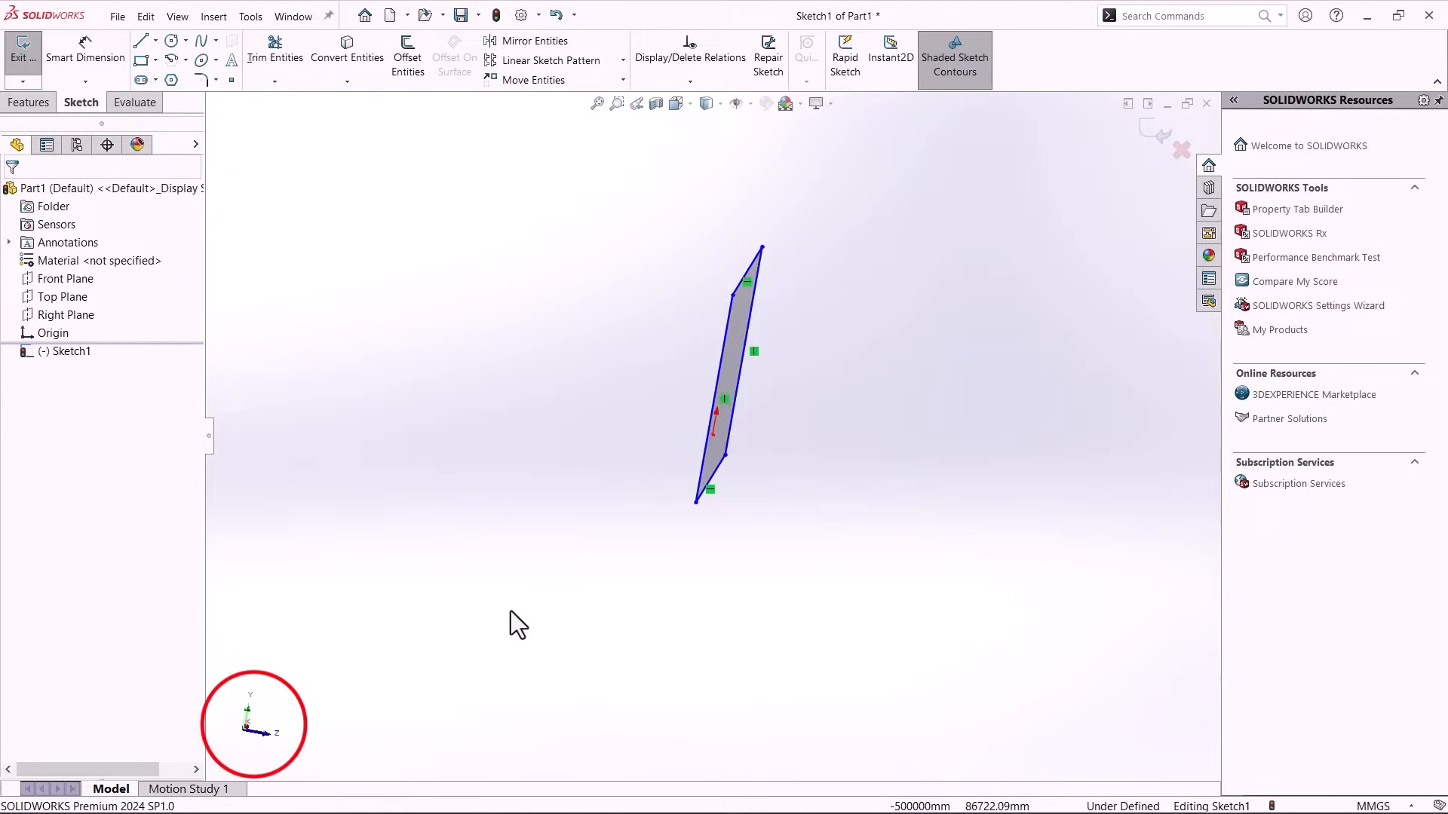
pyautogui.hotkey('ctrl', '8')
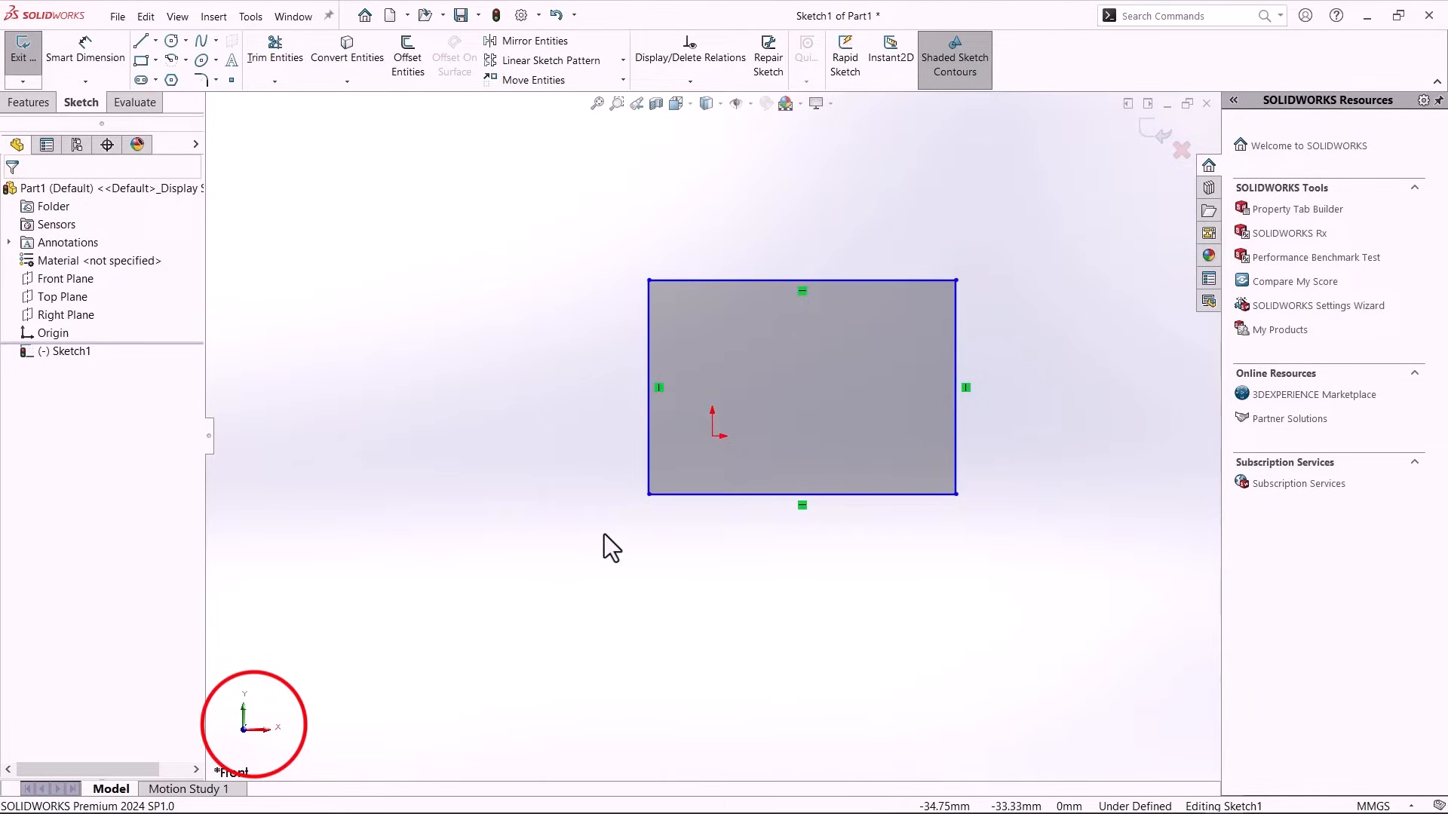
pyautogui.moveTo(604, 534)
pyautogui.mouseDown(button='middle')
pyautogui.moveTo(434, 695)
pyautogui.moveTo(506, 674)
pyautogui.mouseUp(button='middle')
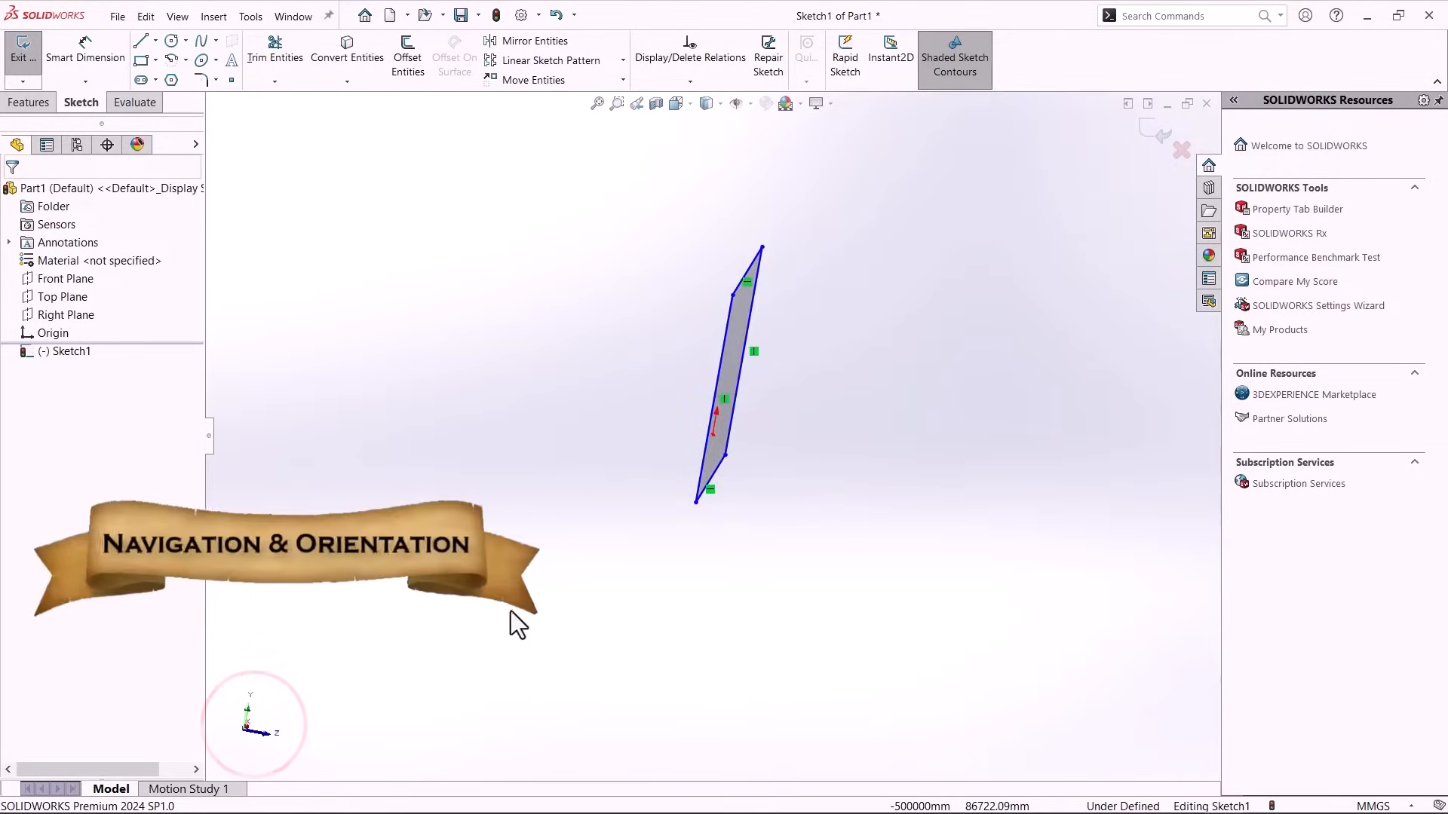
pyautogui.moveTo(509, 611); pyautogui.dragTo(606, 480, button='middle')
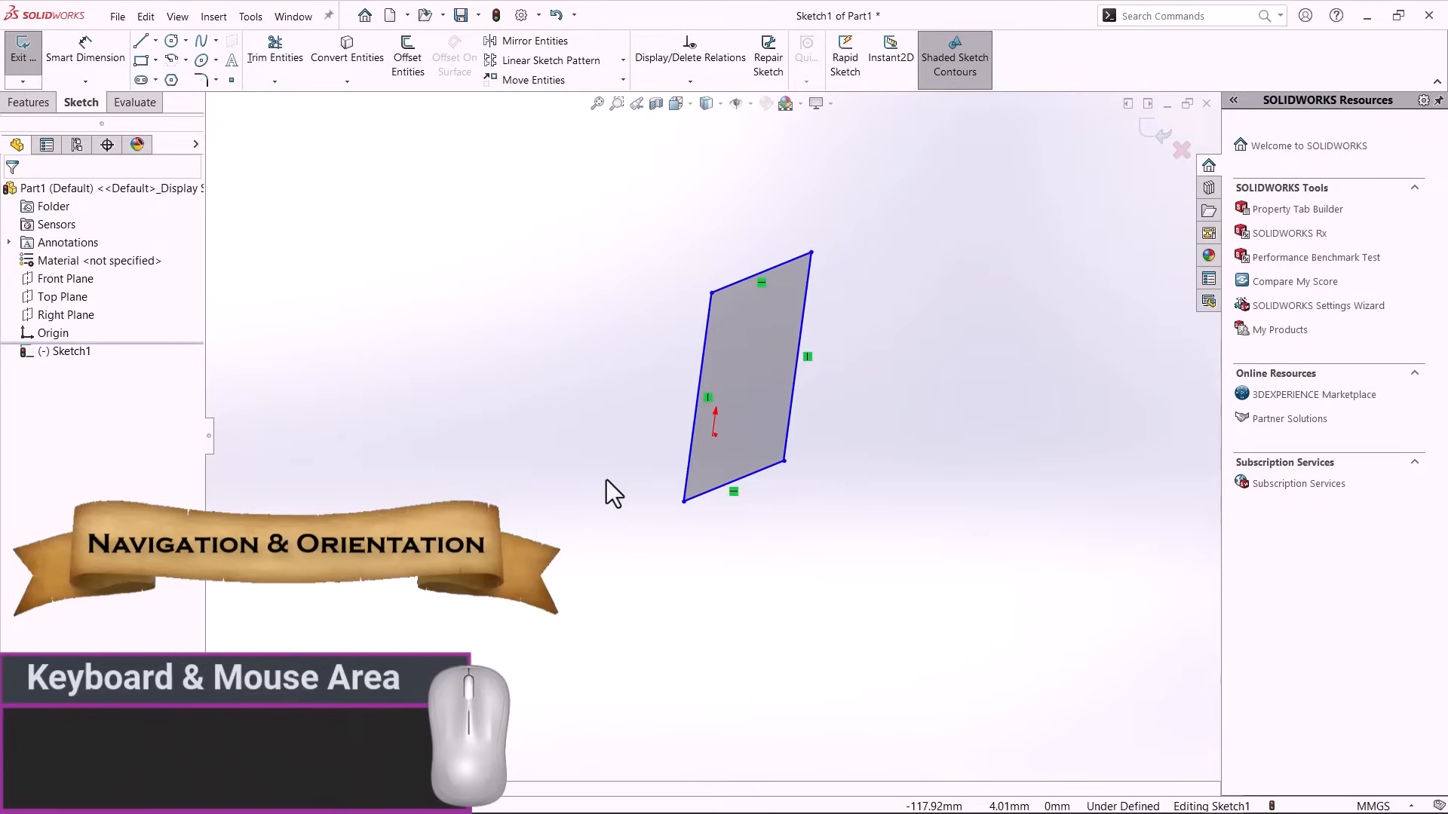
pyautogui.moveTo(607, 480); pyautogui.dragTo(548, 445, button='middle')
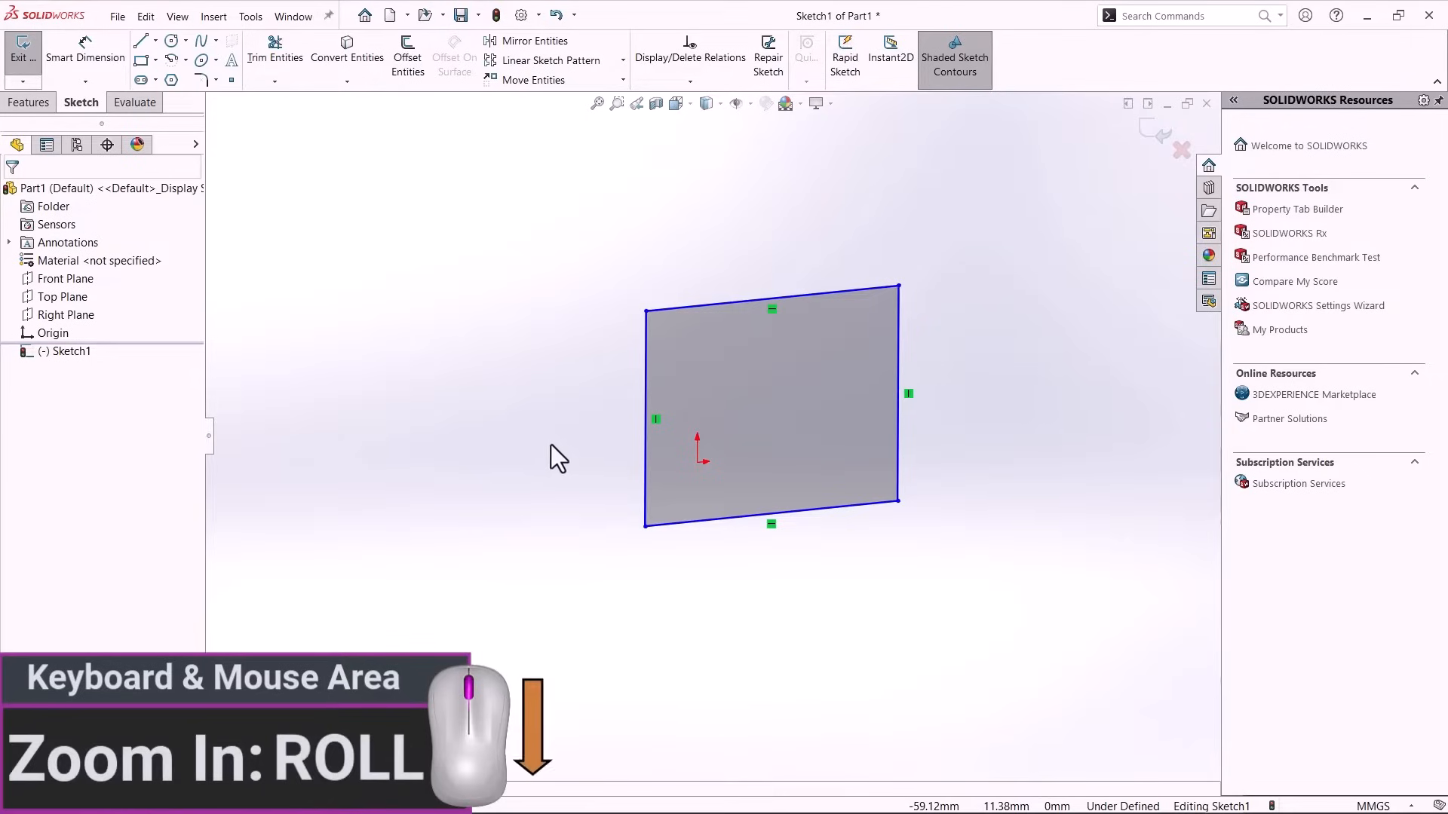
# Zoom in and out on the rectangle and pan the view across it.
pyautogui.scroll(-3, 553, 445)
pyautogui.scroll(3, 555, 445)
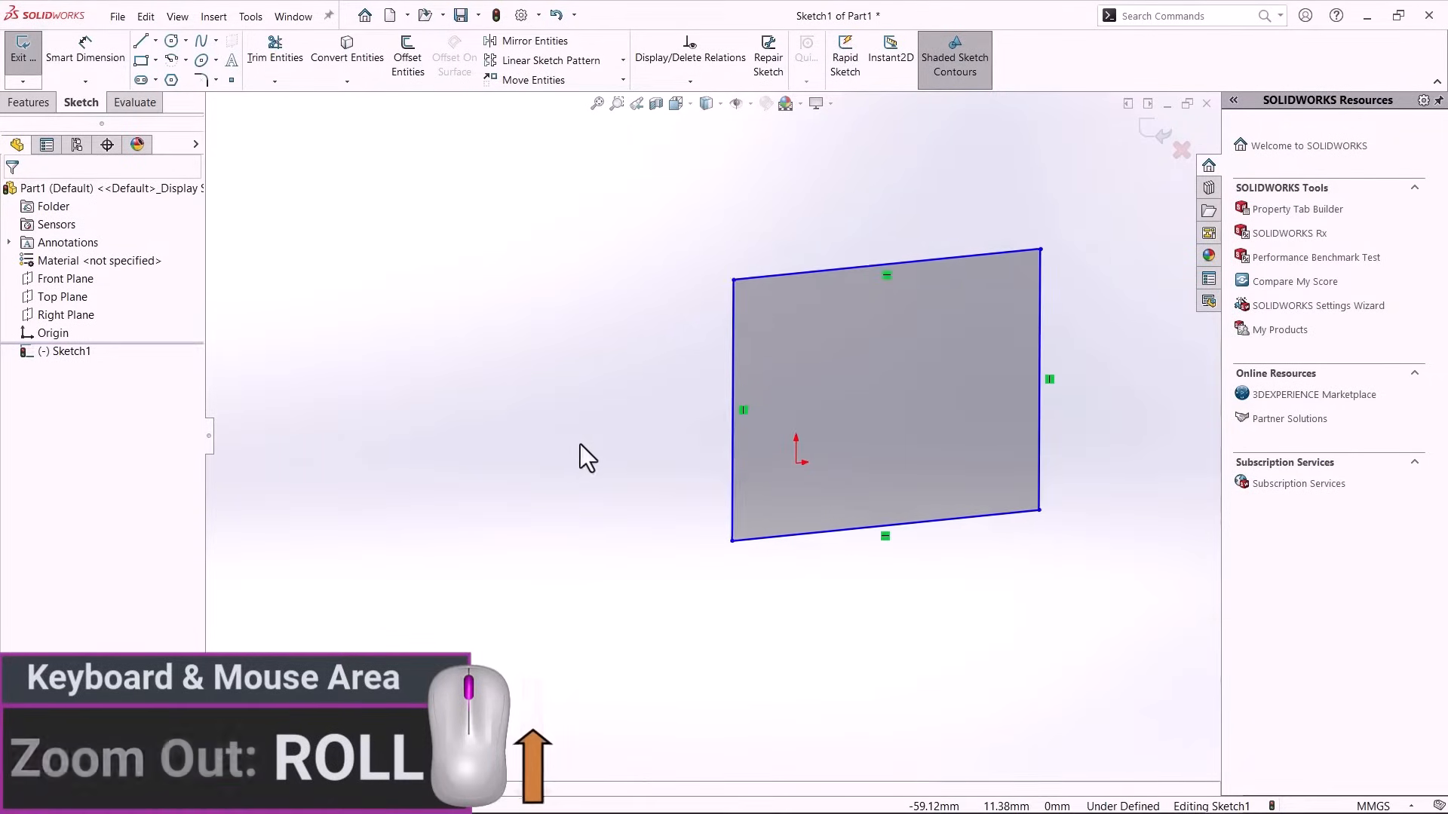
pyautogui.scroll(-2, 848, 436)
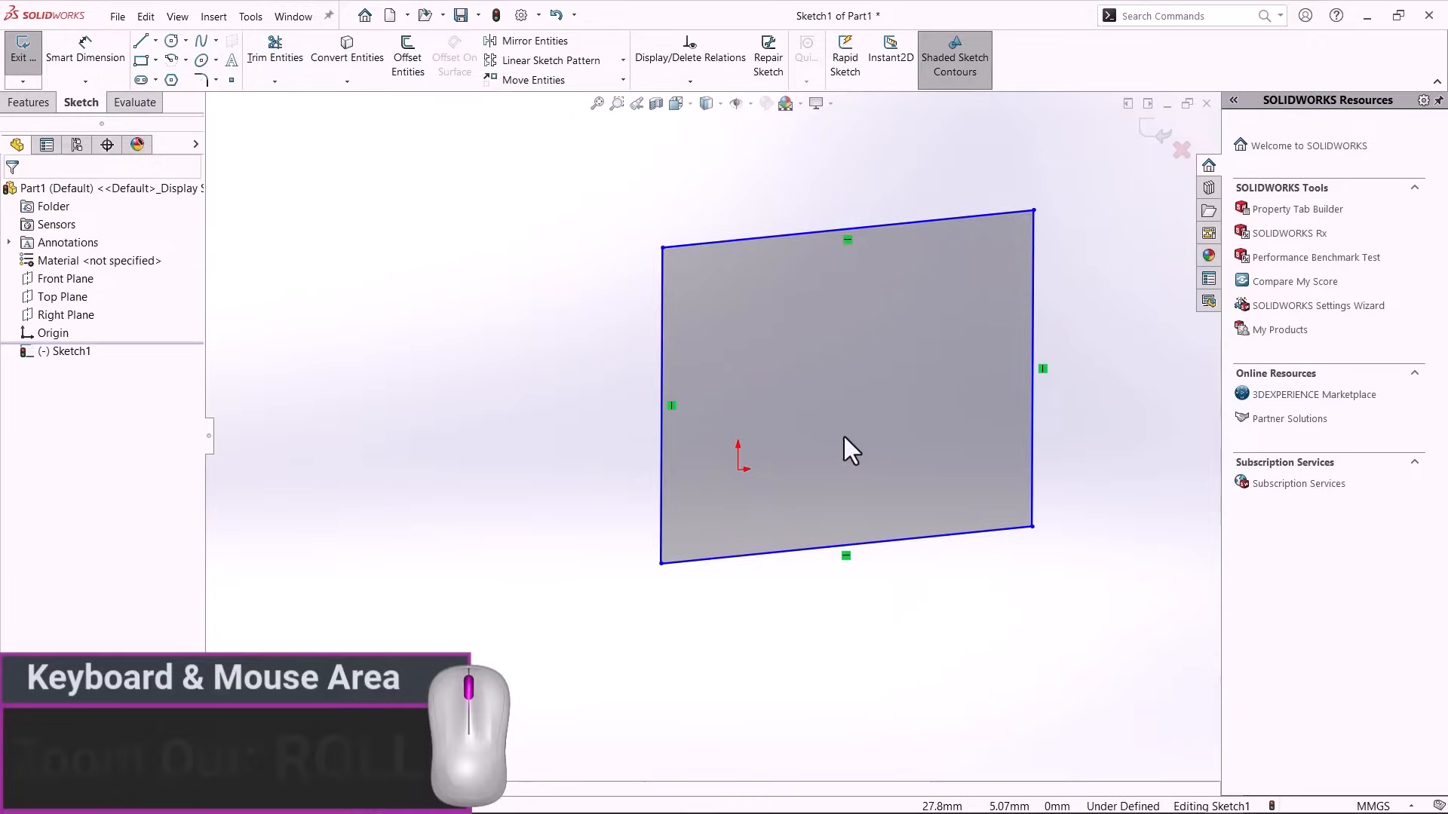
pyautogui.scroll(2, 836, 441)
pyautogui.moveTo(650, 423)
pyautogui.keyDown('ctrl'); pyautogui.mouseDown(button='middle')
pyautogui.moveTo(625, 416)
pyautogui.moveTo(666, 417)
pyautogui.moveTo(400, 420)
pyautogui.moveTo(633, 410)
pyautogui.moveTo(526, 423)
pyautogui.mouseUp(button='middle'); pyautogui.keyUp('ctrl')
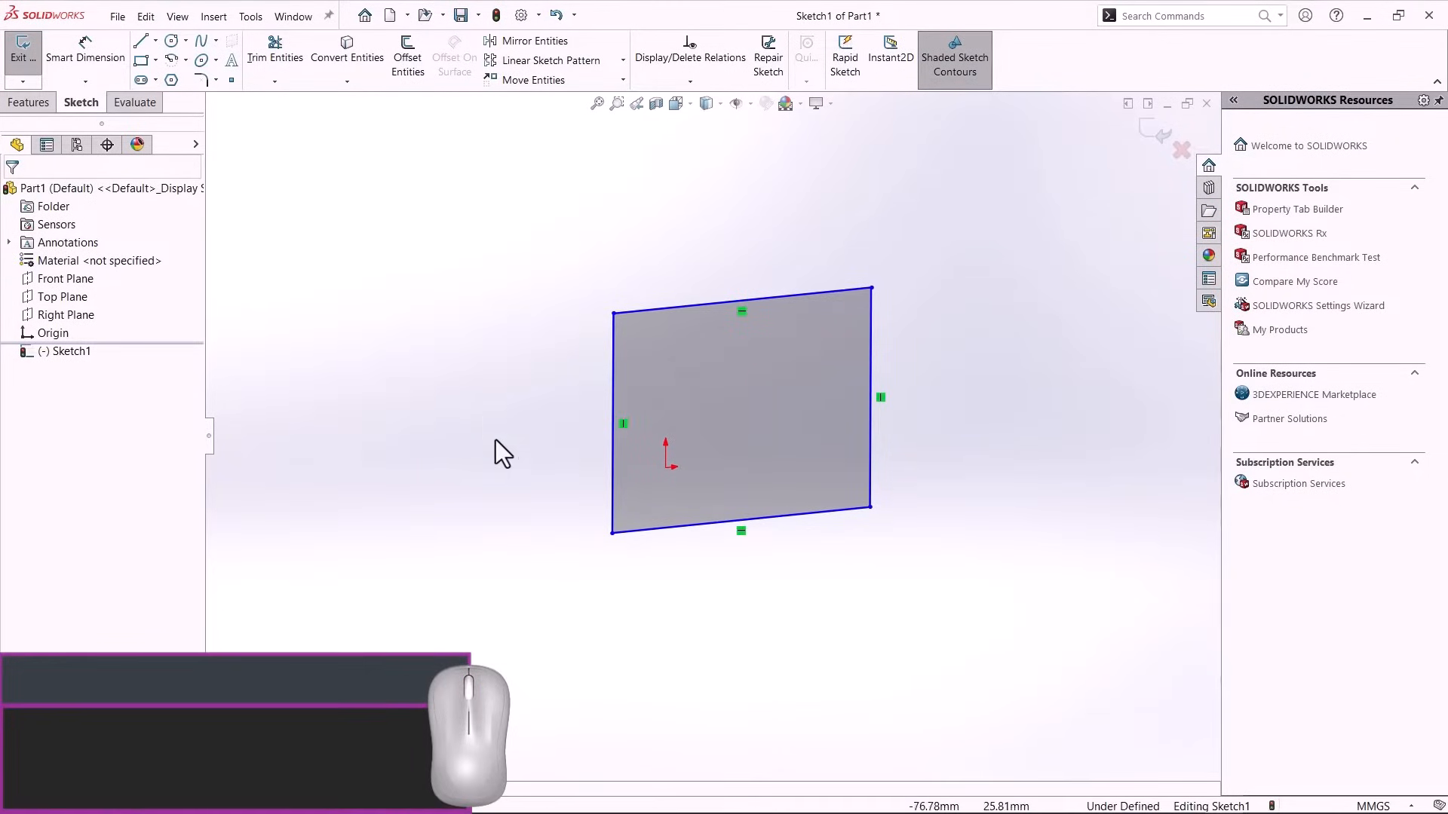
pyautogui.moveTo(527, 502)
pyautogui.keyDown('shift'); pyautogui.mouseDown(button='middle')
pyautogui.moveTo(527, 456)
pyautogui.moveTo(536, 517)
pyautogui.moveTo(528, 482)
pyautogui.moveTo(549, 473)
pyautogui.moveTo(498, 469)
pyautogui.mouseUp(button='middle'); pyautogui.keyUp('shift')
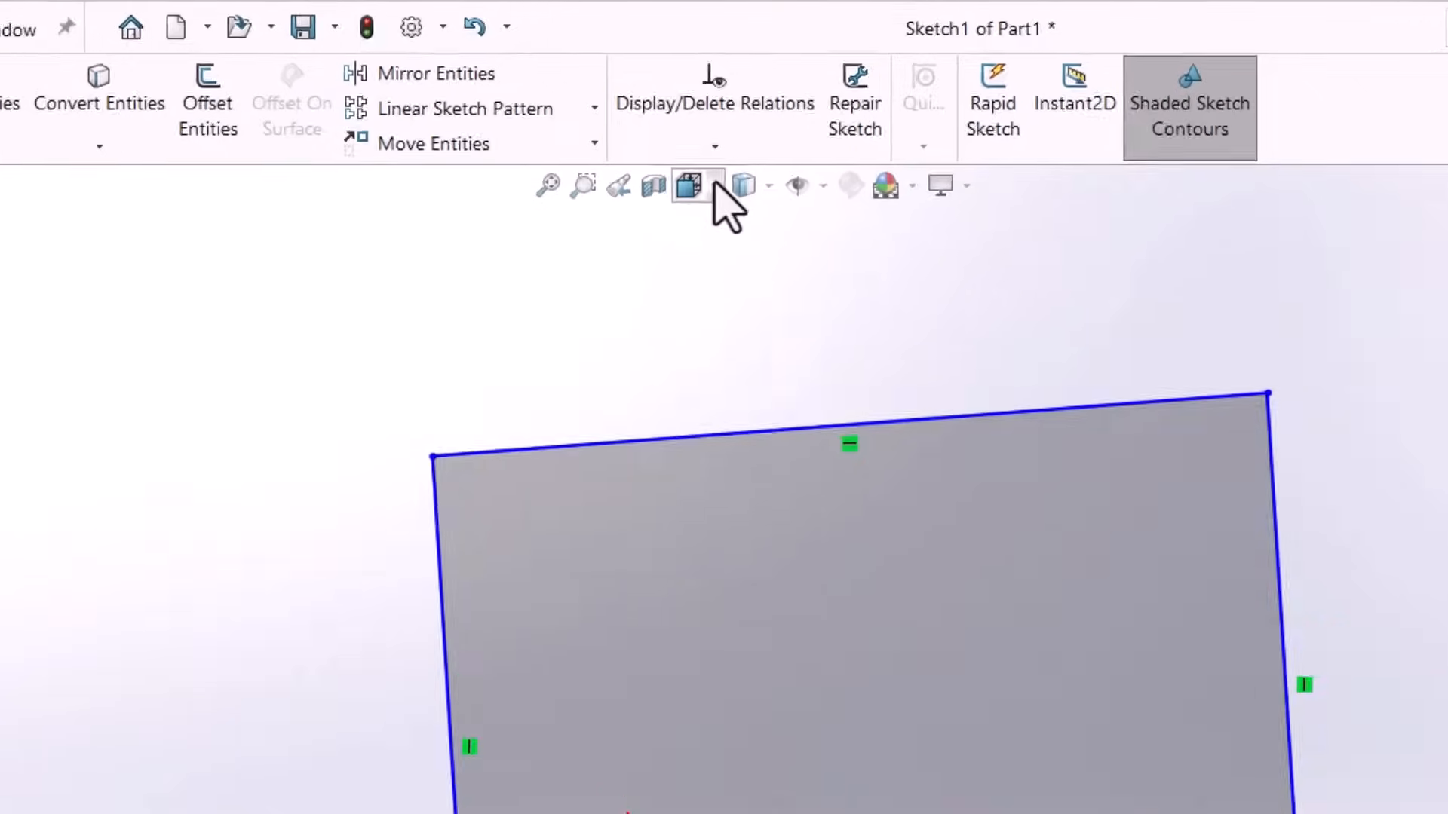
# Orient the view normal to the sketch plane using the Normal To view orientation.
pyautogui.click(690, 102)
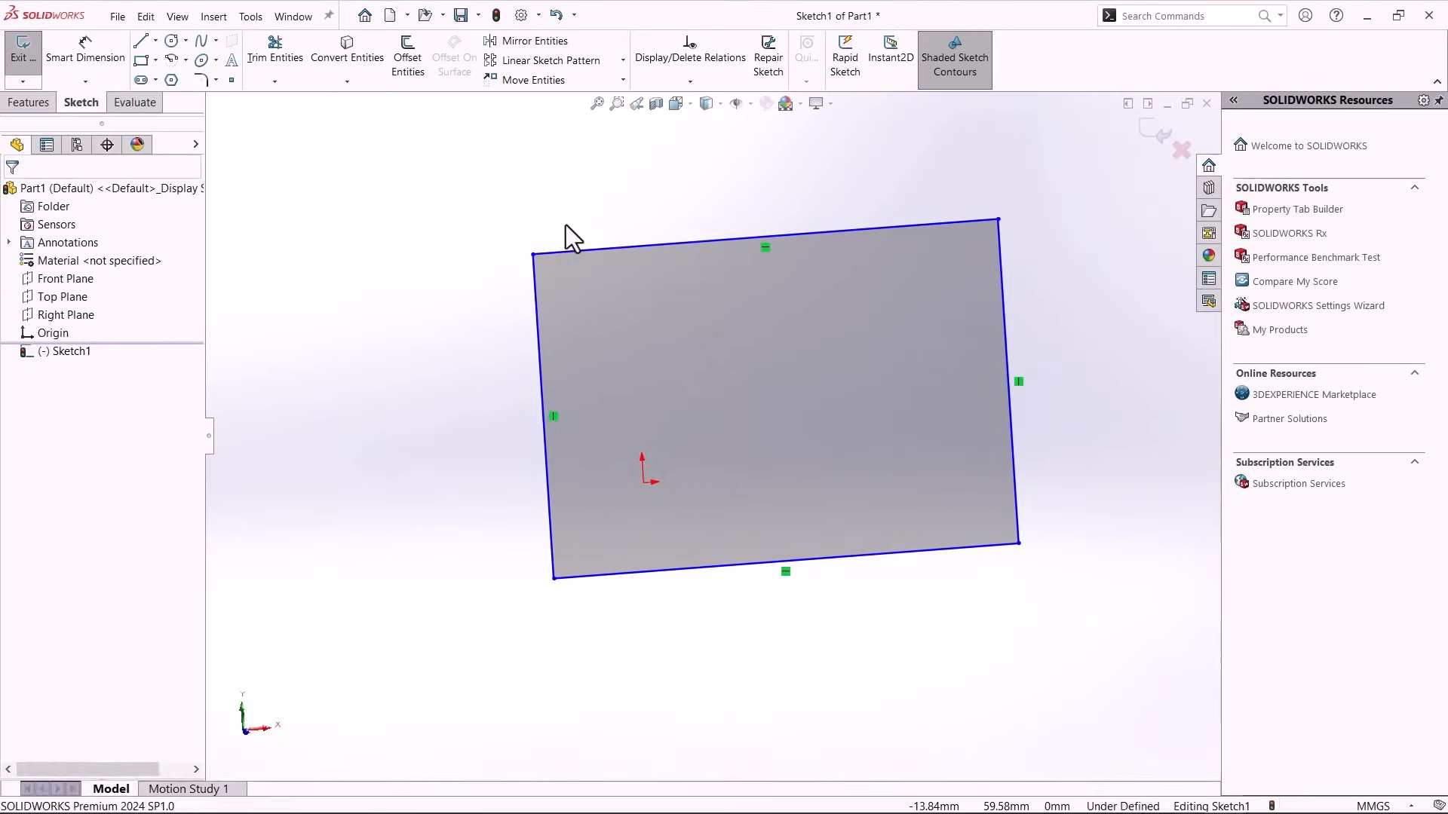
pyautogui.press('space')
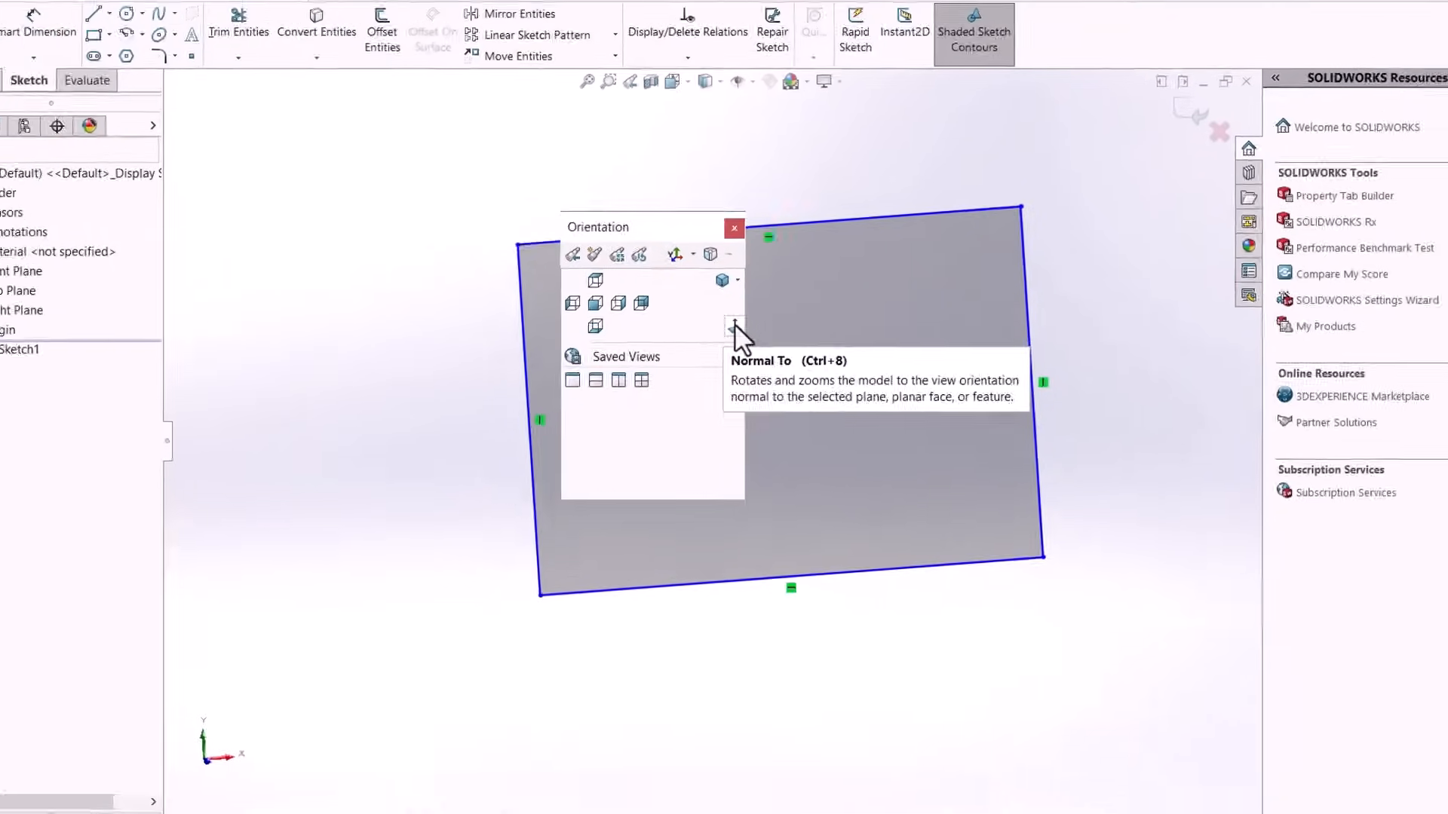
pyautogui.click(747, 288)
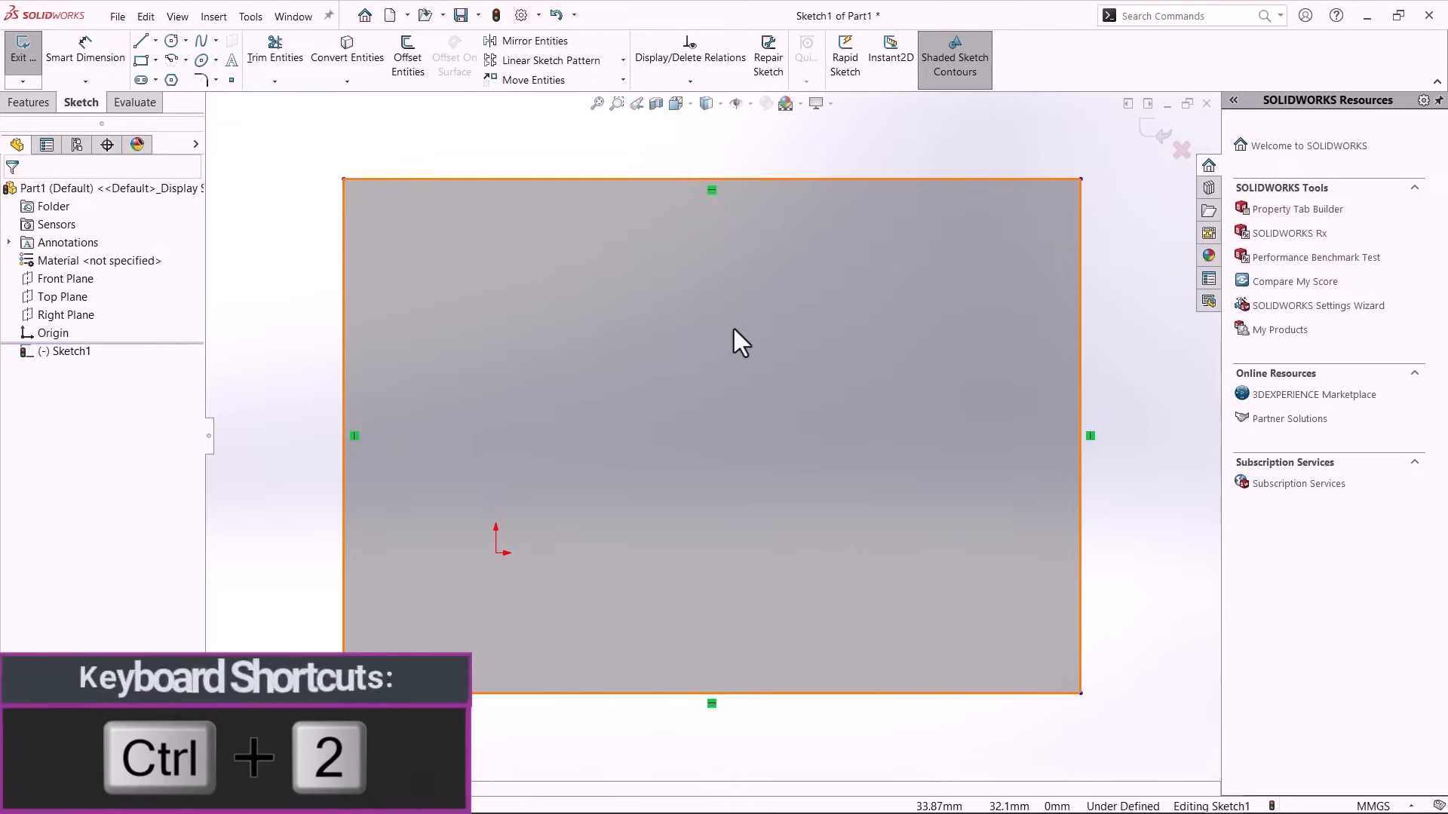
# View the rectangle in the Back, Left, Right, Top, Bottom and Isometric orientations, finishing in the Front orientation.
pyautogui.hotkey('ctrl', '2')
pyautogui.hotkey('ctrl', '3')
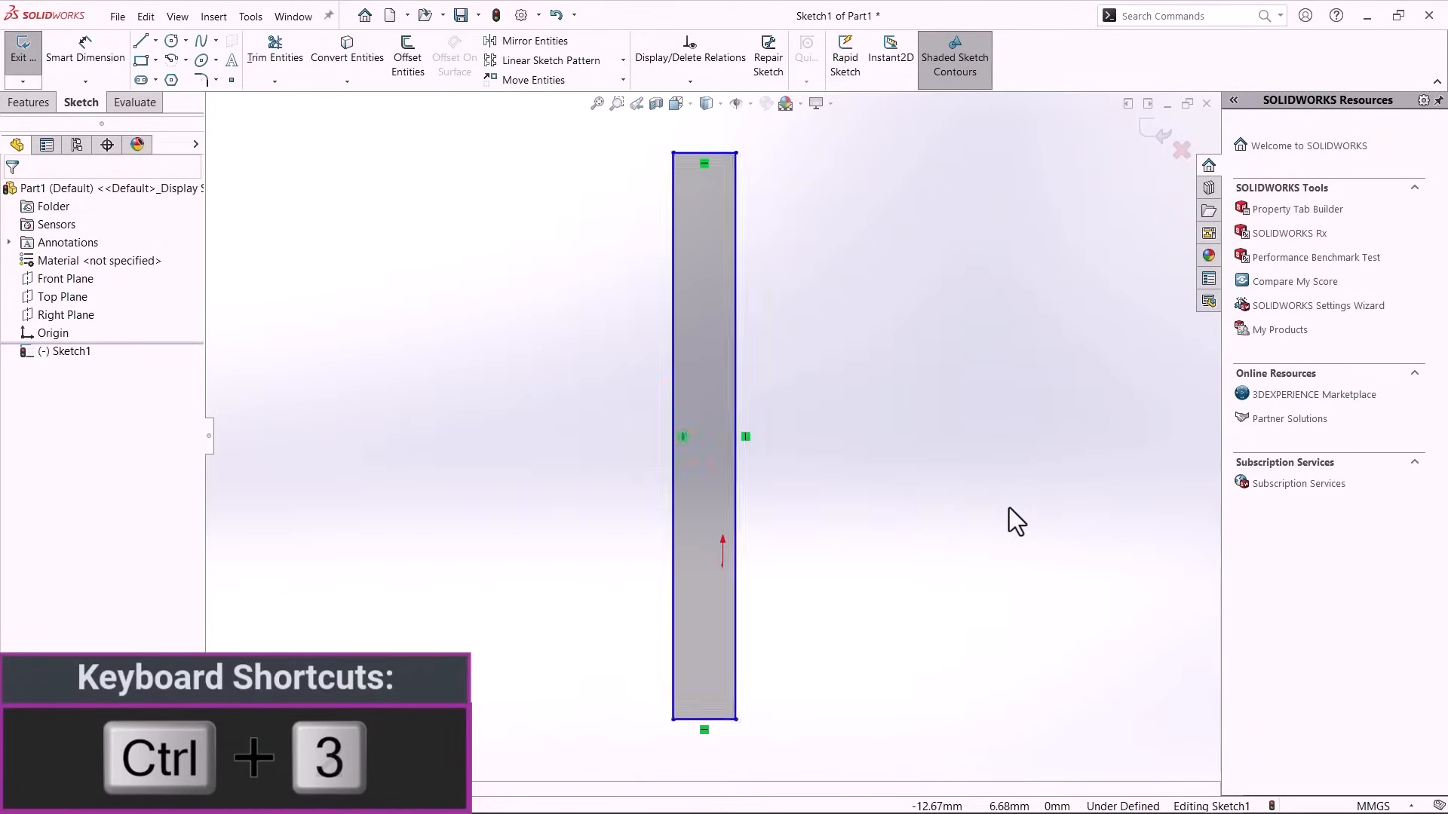
pyautogui.hotkey('ctrl', '4')
pyautogui.hotkey('ctrl', '5')
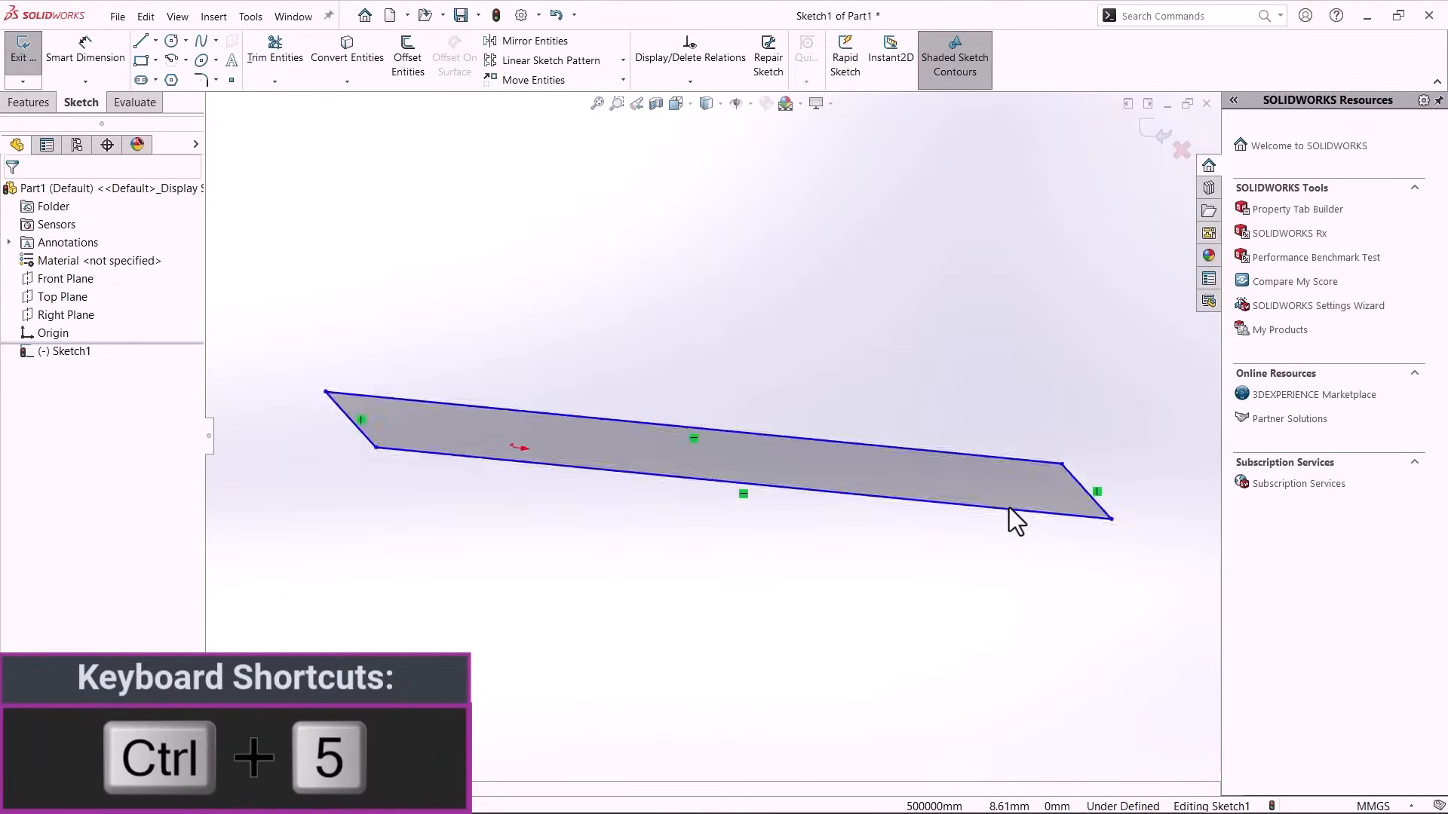
pyautogui.hotkey('ctrl', '6')
pyautogui.hotkey('ctrl', '7')
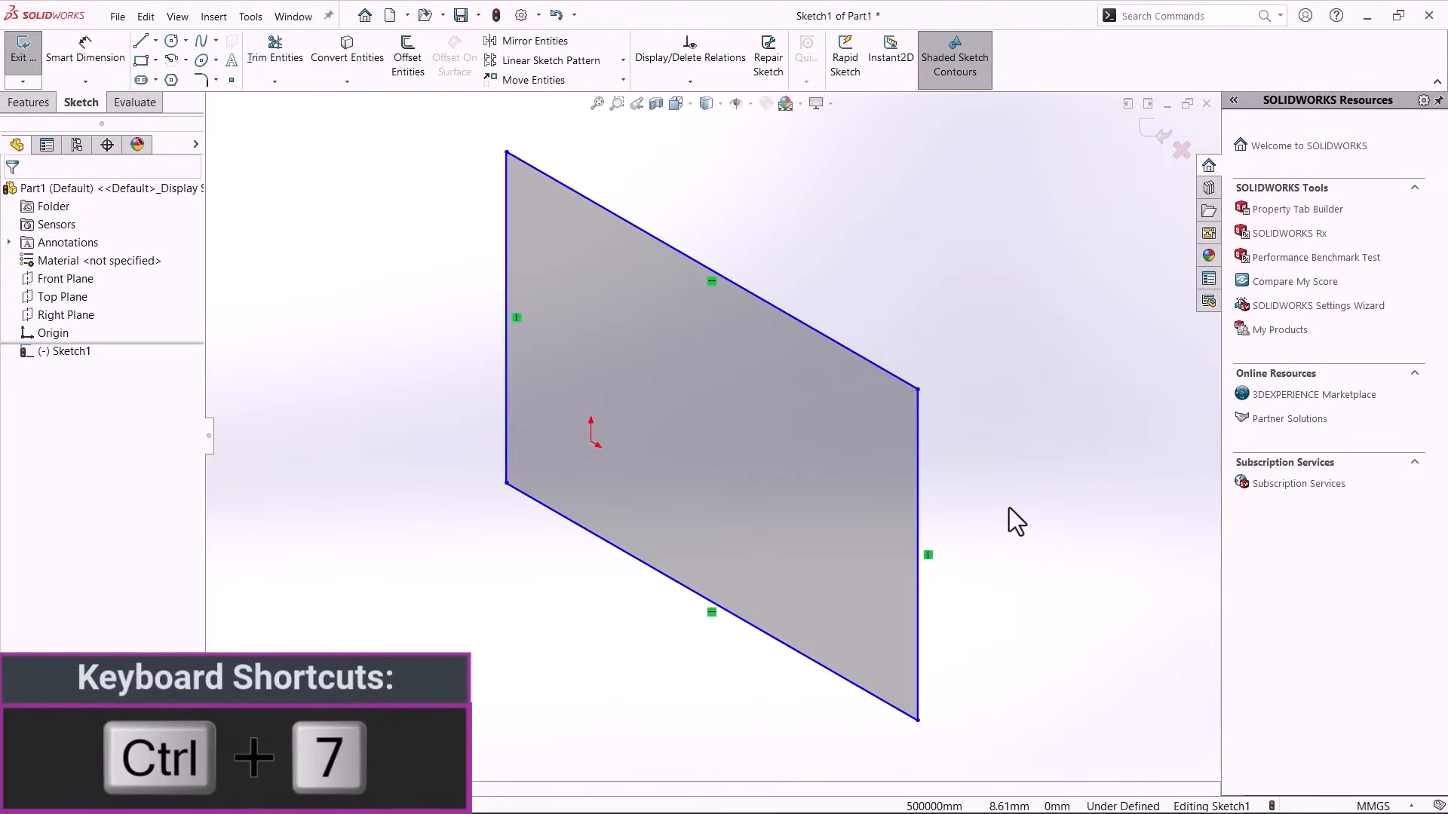
pyautogui.hotkey('ctrl', '1')
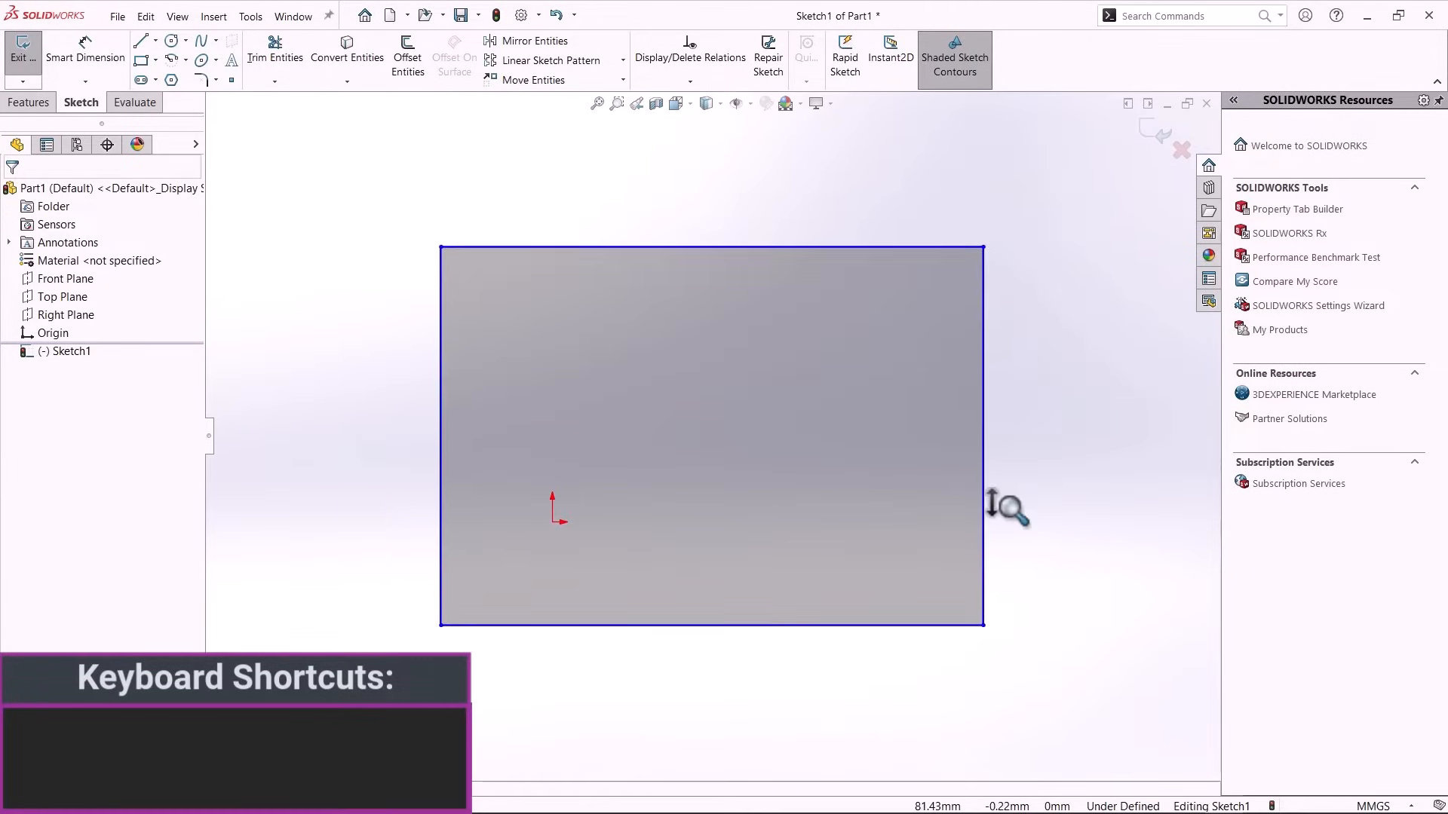
# Orient the view to Front, then turn on the in-context View Selector cube and choose its Front face.
pyautogui.press('space')
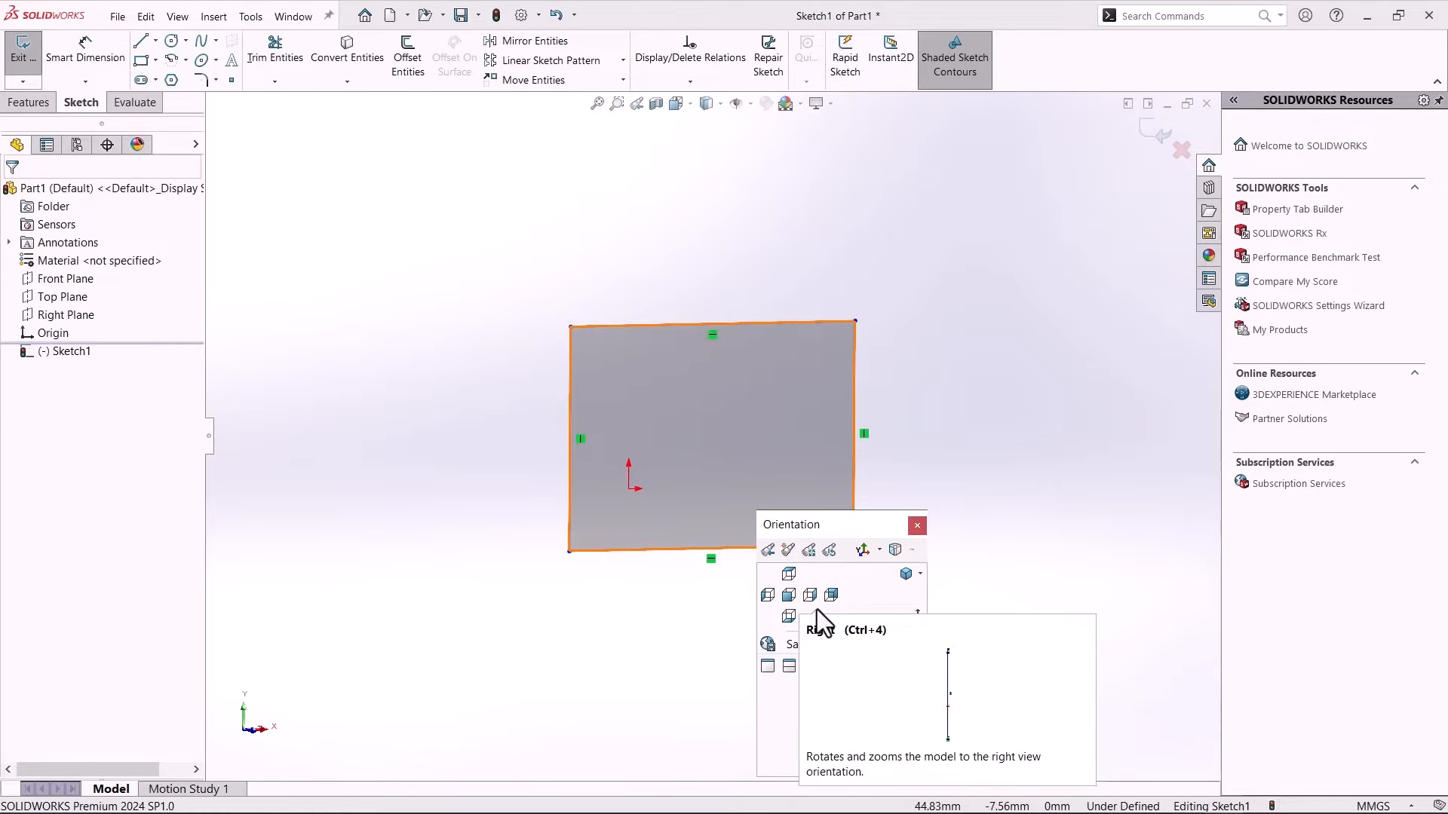
pyautogui.click(1014, 520)
pyautogui.hotkey('ctrl', '1')
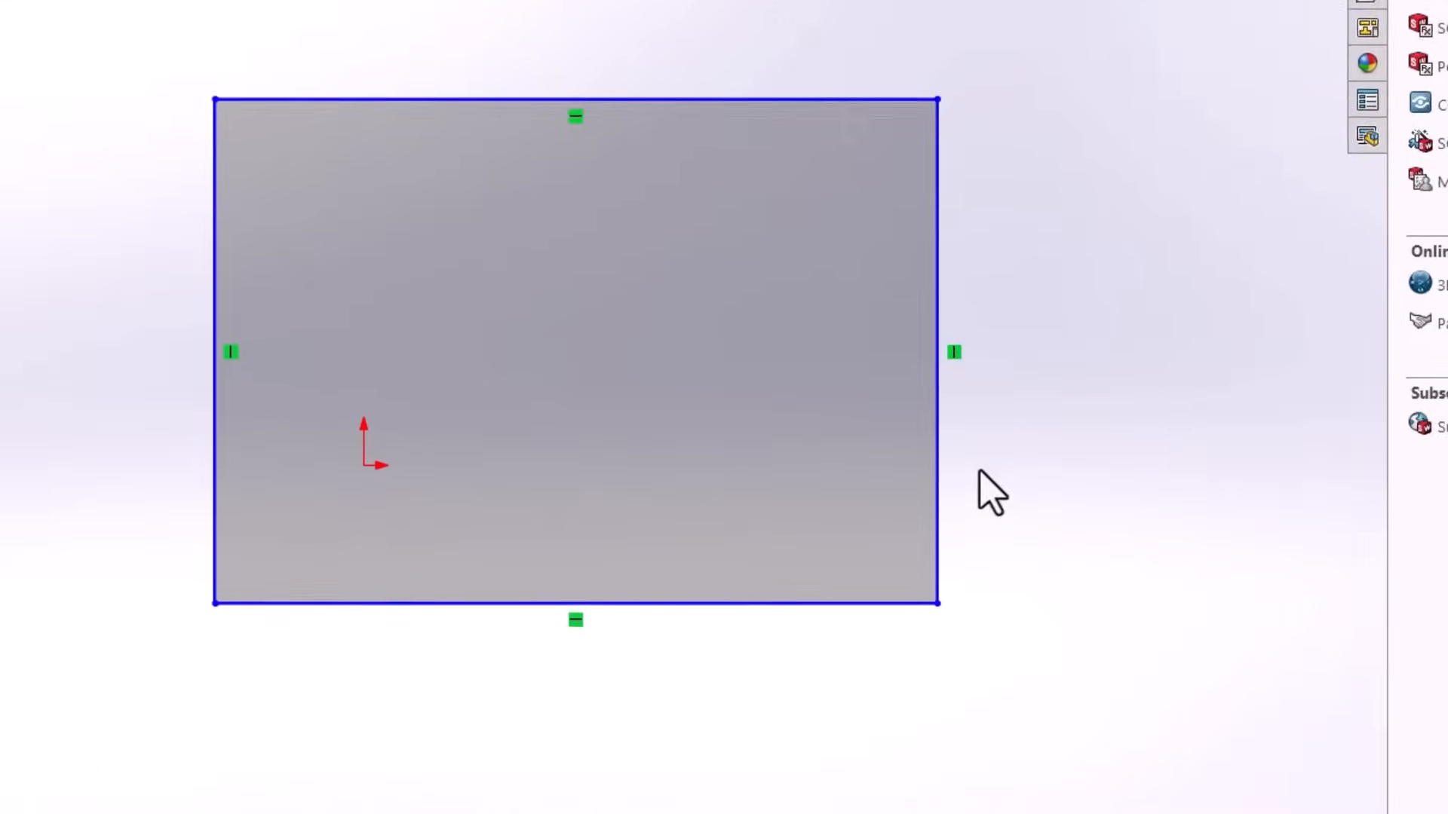
pyautogui.press('space')
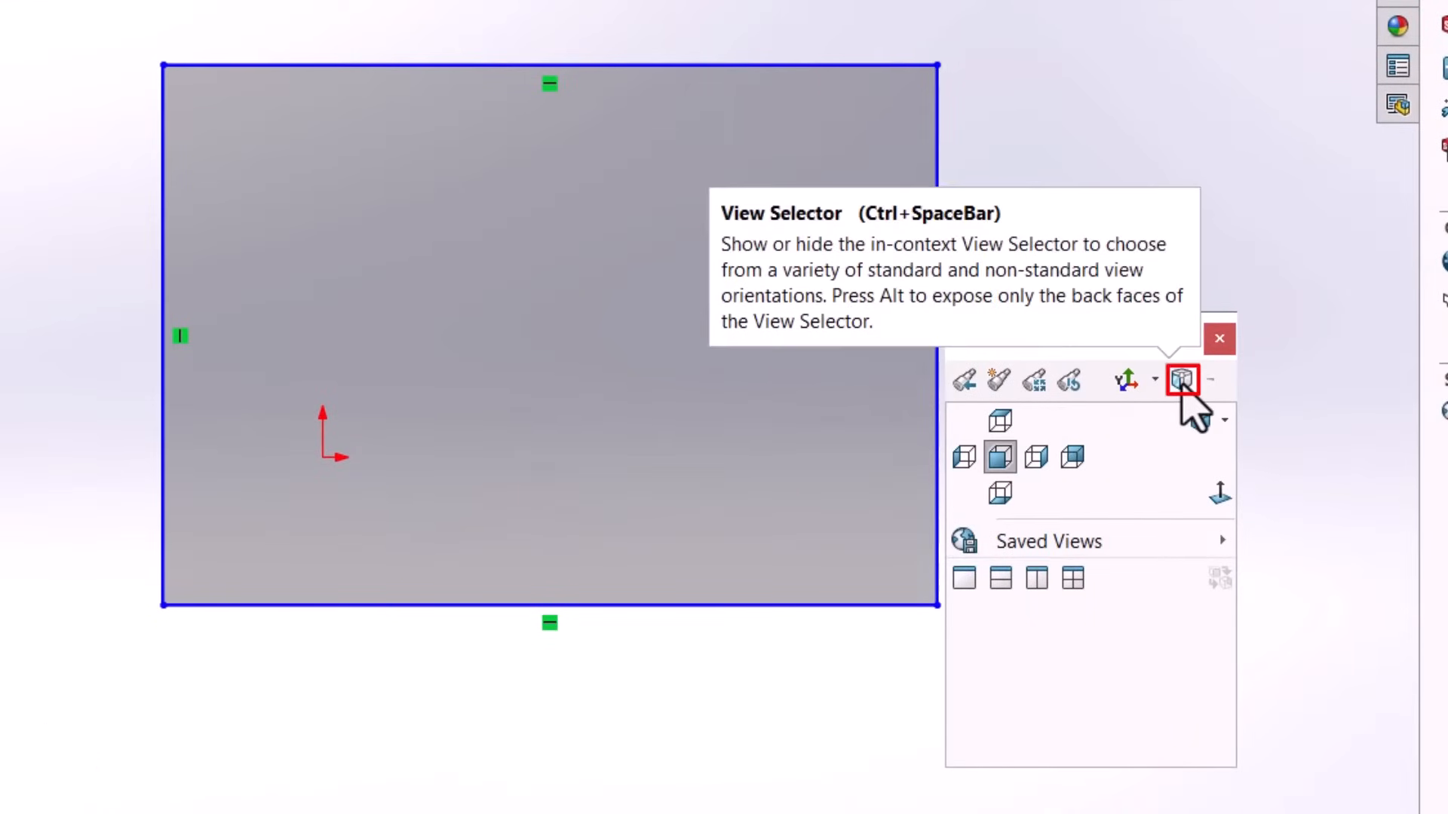
pyautogui.click(1182, 381)
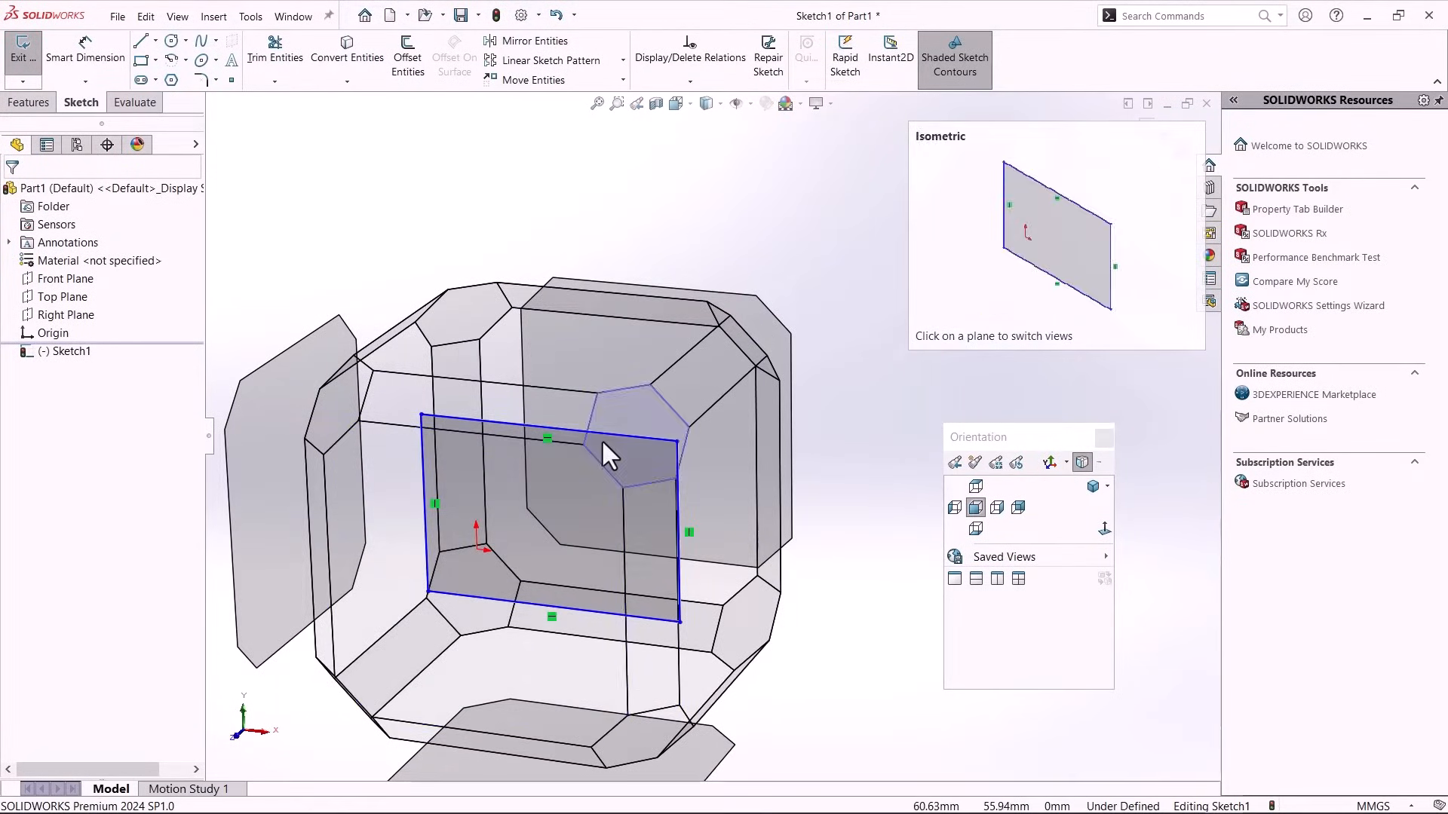
pyautogui.click(600, 536)
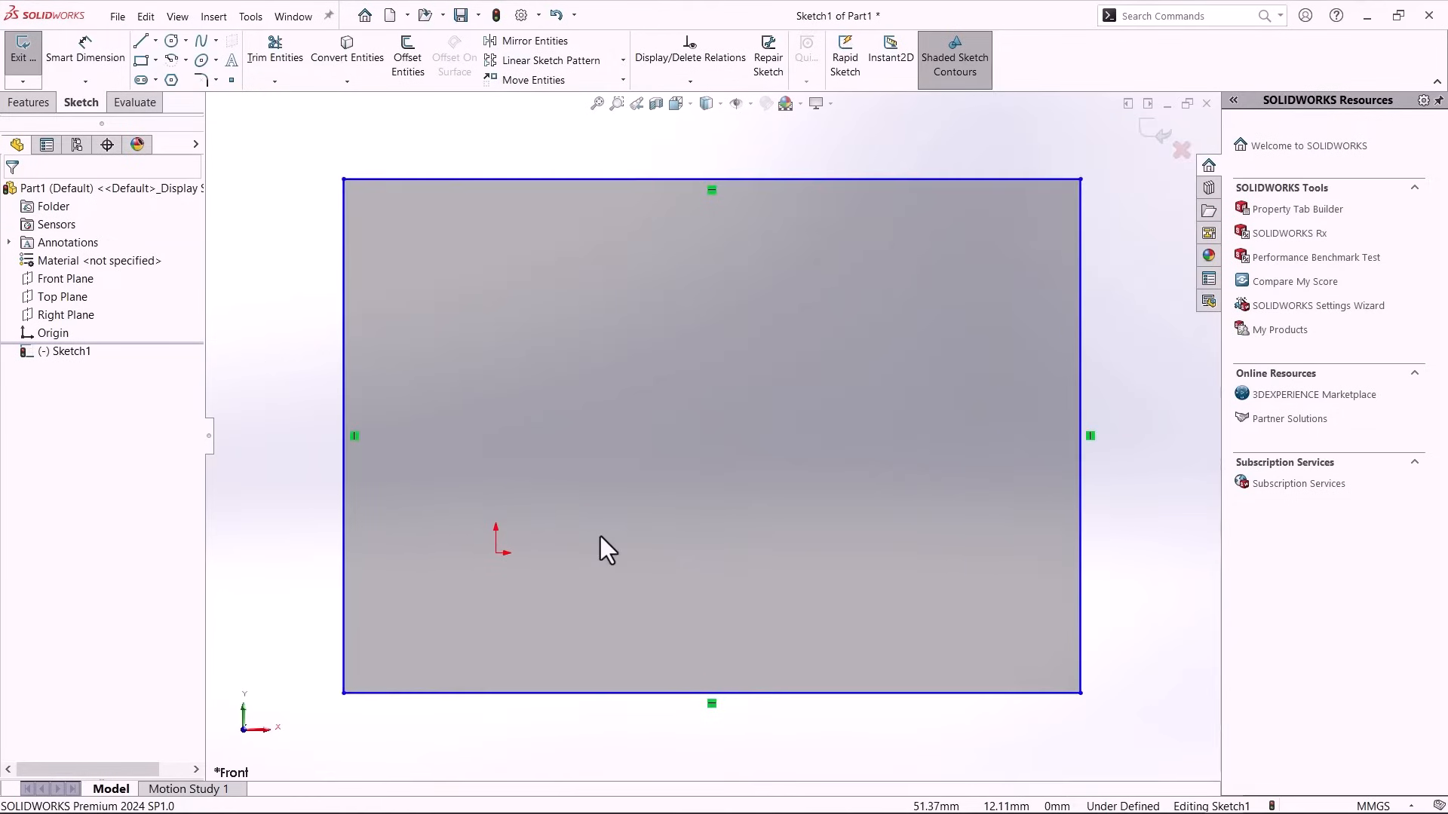
# Turn off the in-context View Selector cube and close the Orientation dialog.
pyautogui.press('space')
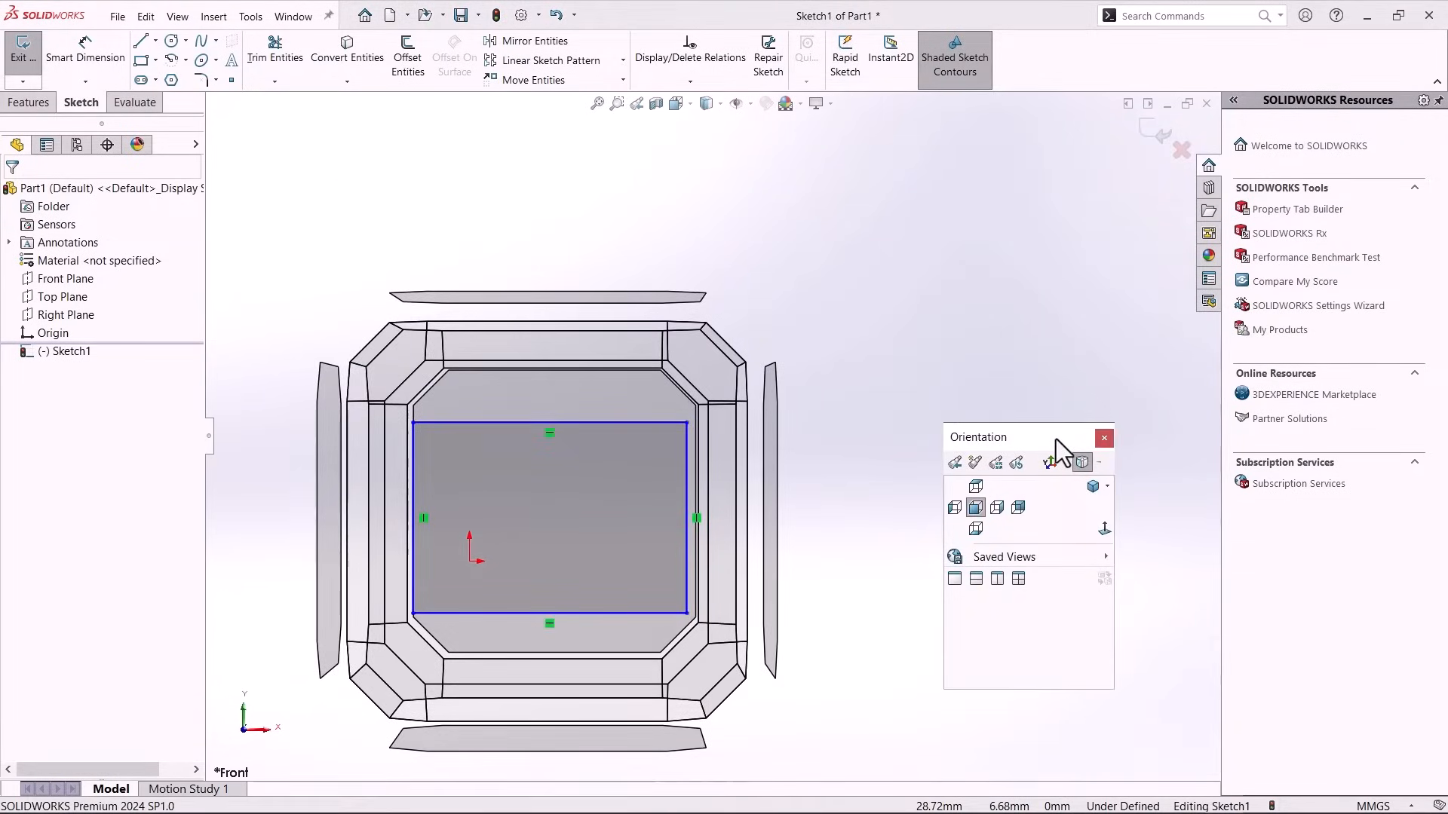
pyautogui.click(1080, 462)
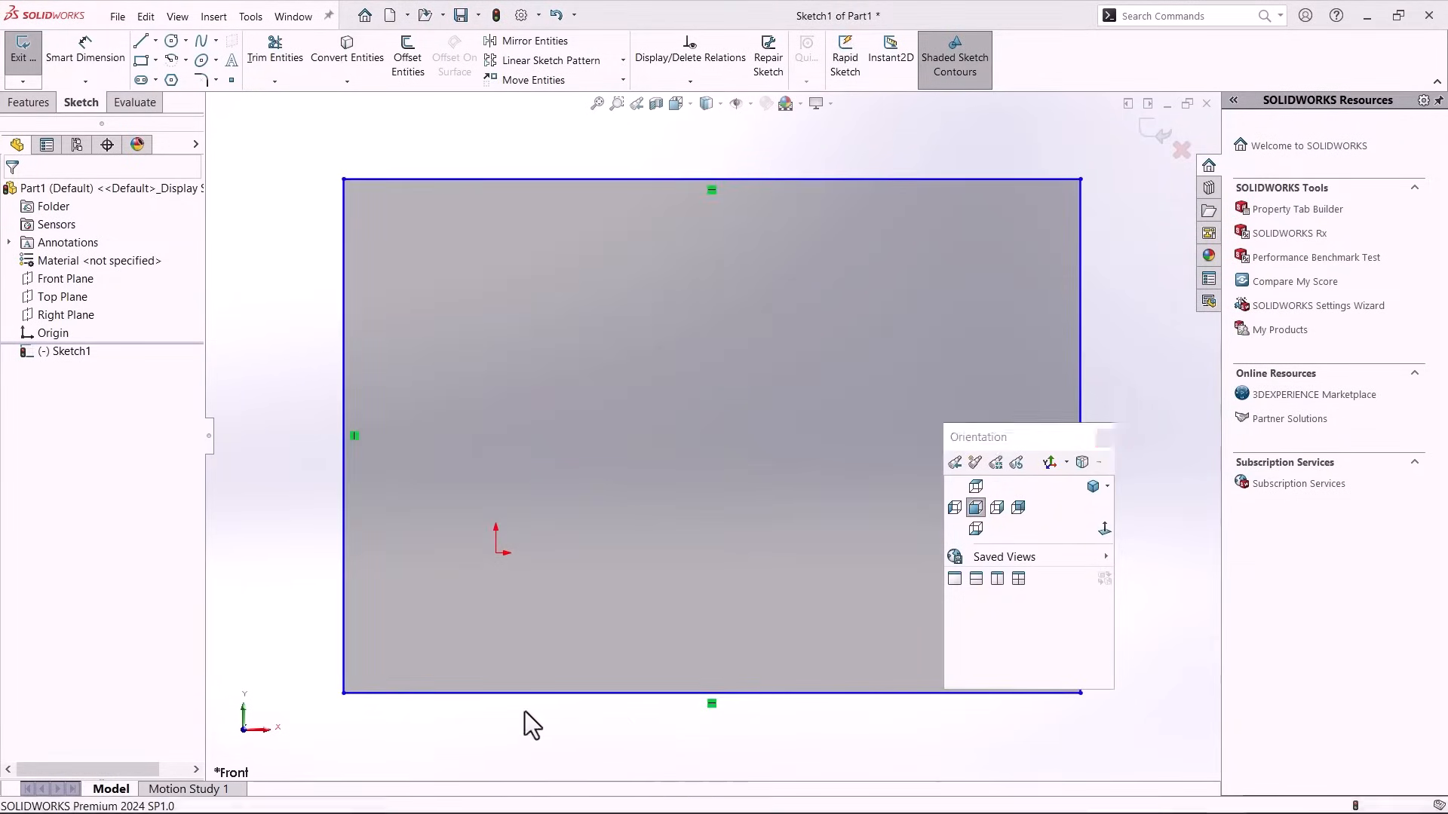
pyautogui.click(304, 711)
# Select the Front Plane, orbit away from it, and orient the view normal to that plane.
pyautogui.scroll(2, 305, 711)
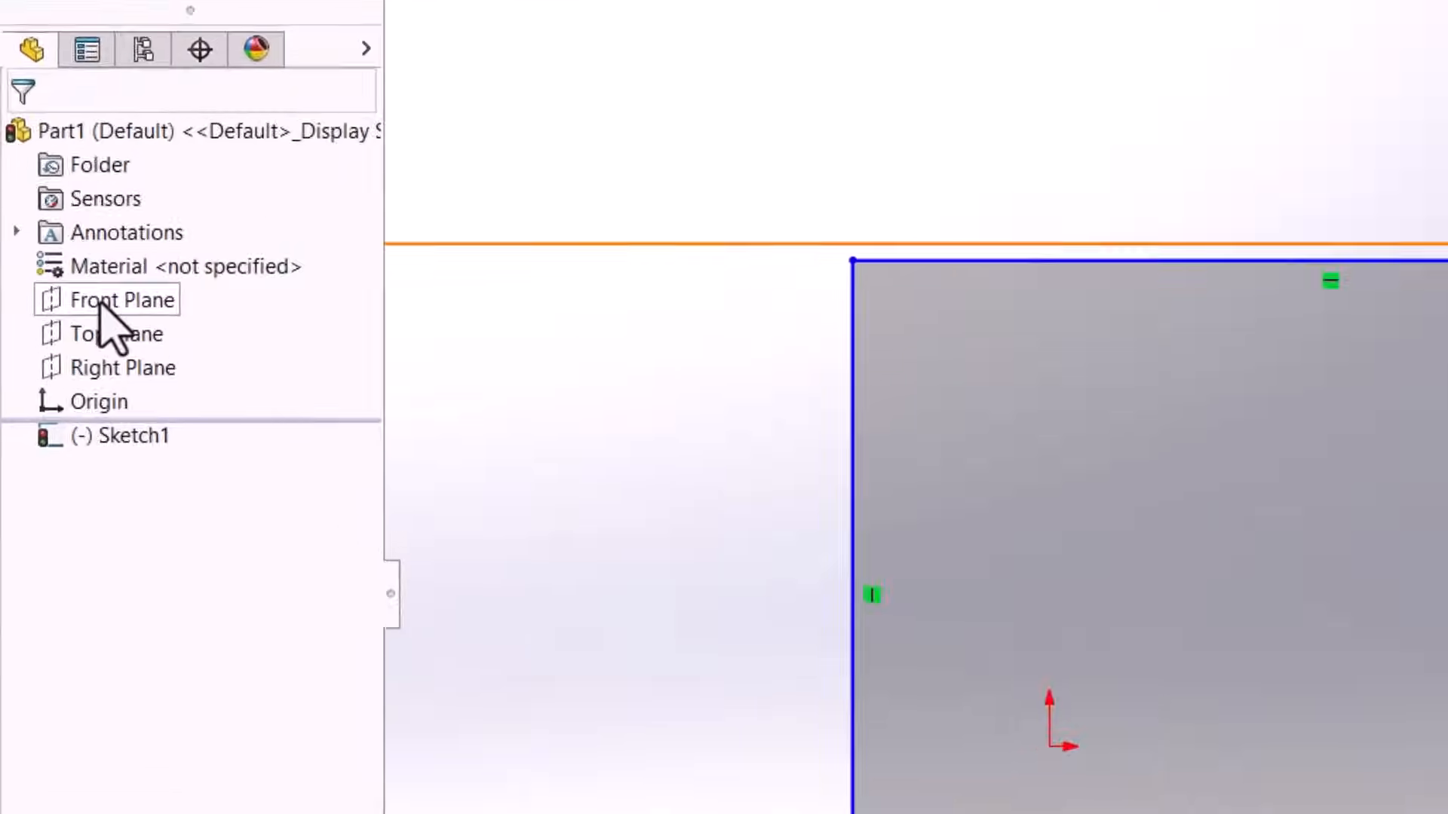
pyautogui.click(54, 279)
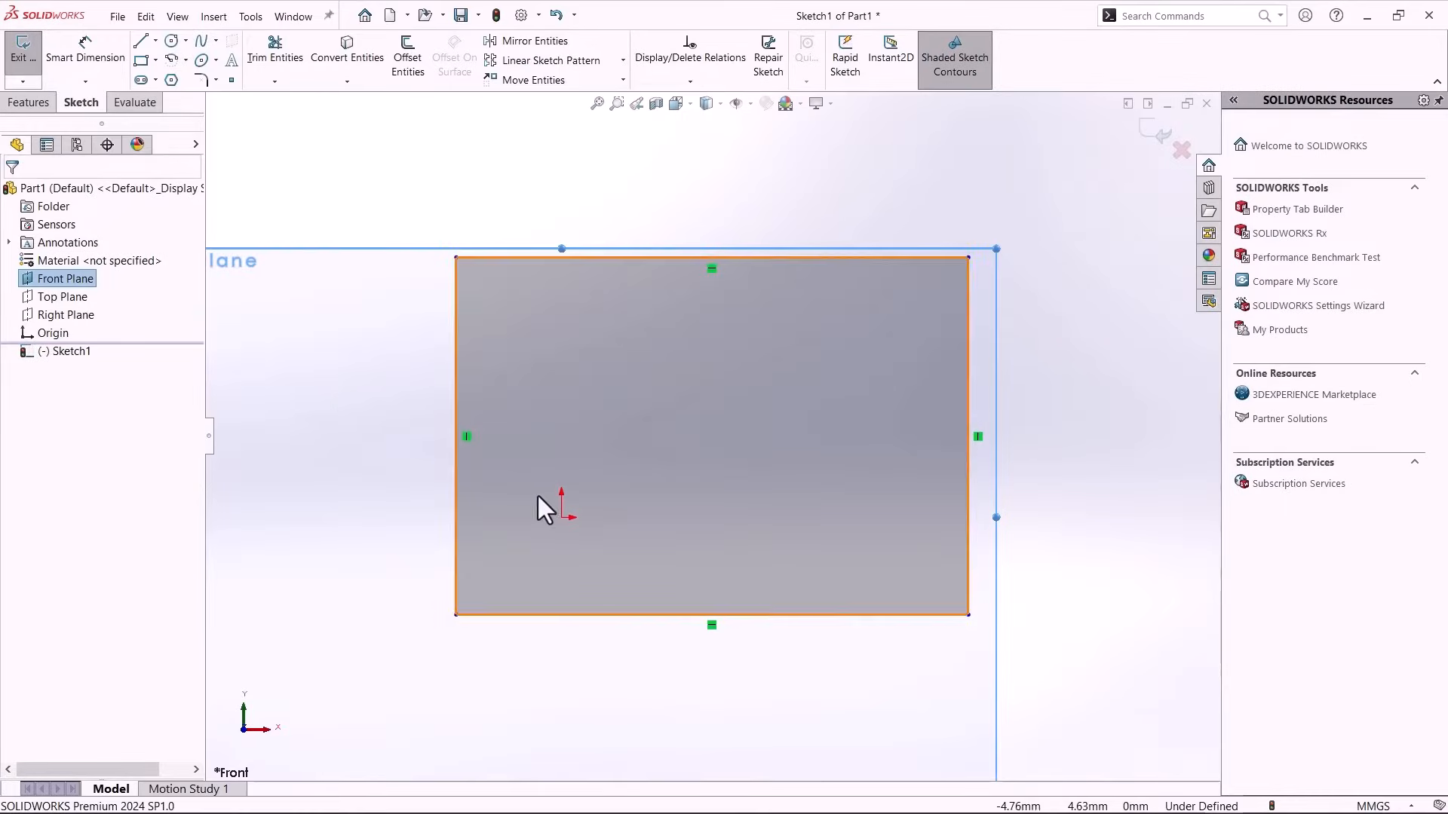
pyautogui.moveTo(537, 509)
pyautogui.mouseDown(button='middle')
pyautogui.moveTo(536, 485)
pyautogui.moveTo(445, 552)
pyautogui.mouseUp(button='middle')
pyautogui.click(85, 277)
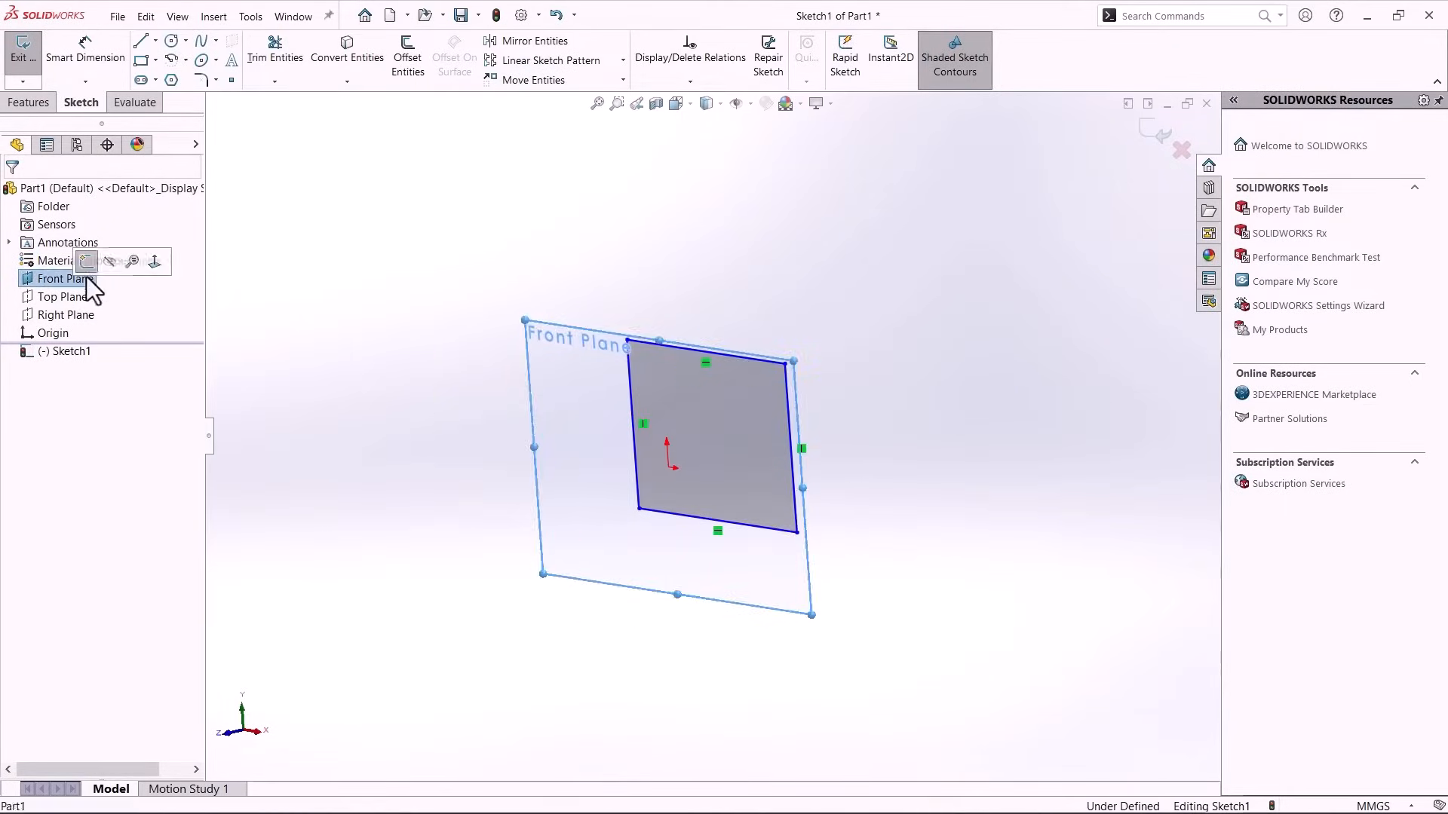
pyautogui.click(108, 258)
pyautogui.hotkey('ctrl', '8')
# Delete the whole rectangle from the sketch.
pyautogui.scroll(2, 314, 530)
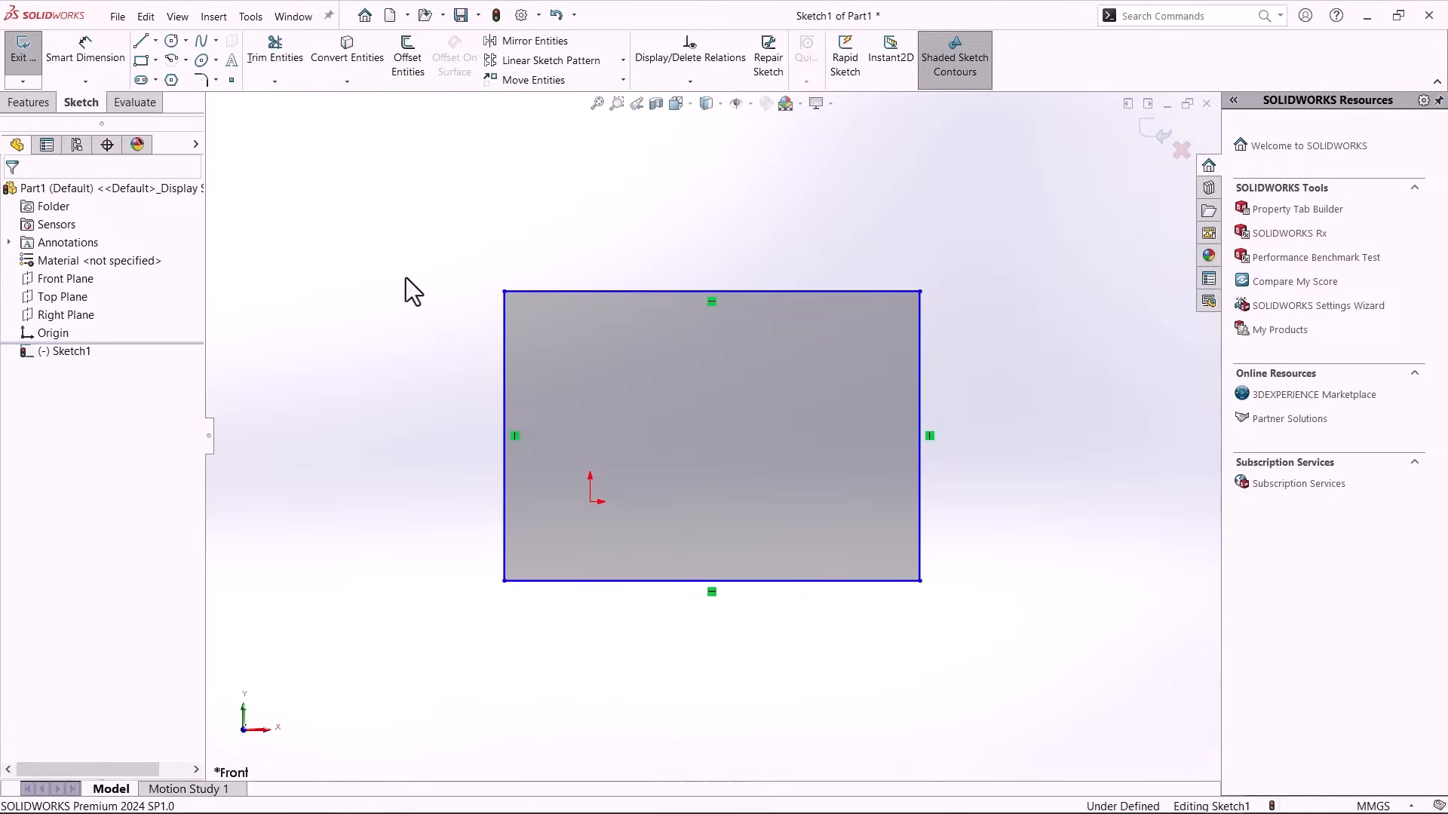
pyautogui.hotkey('ctrl', 'a')
pyautogui.press('Delete')
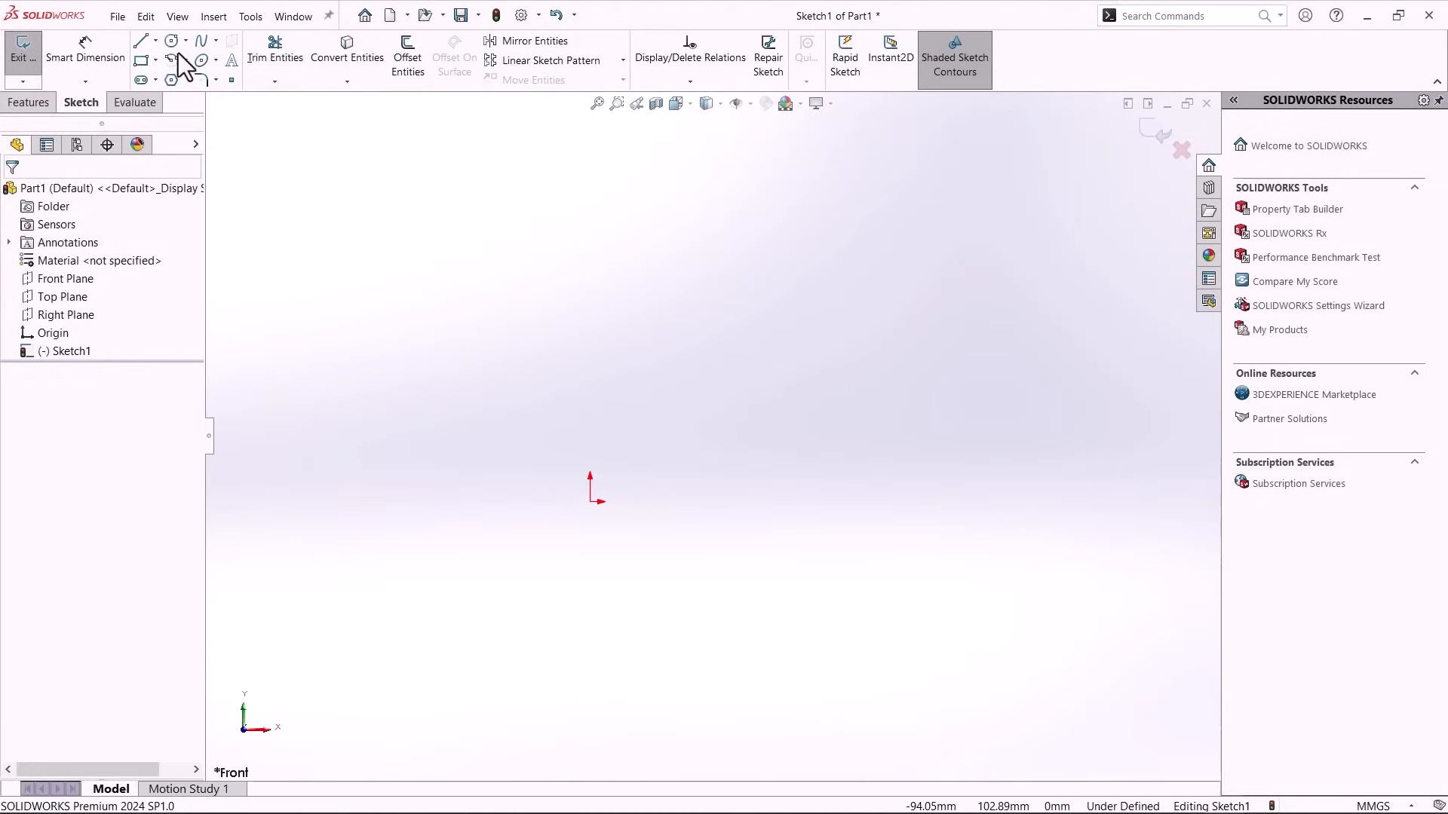
# Sketch a closed four-sided outline around the origin with the Line tool, starting with a slanted line about 67 mm long.
pyautogui.click(141, 40)
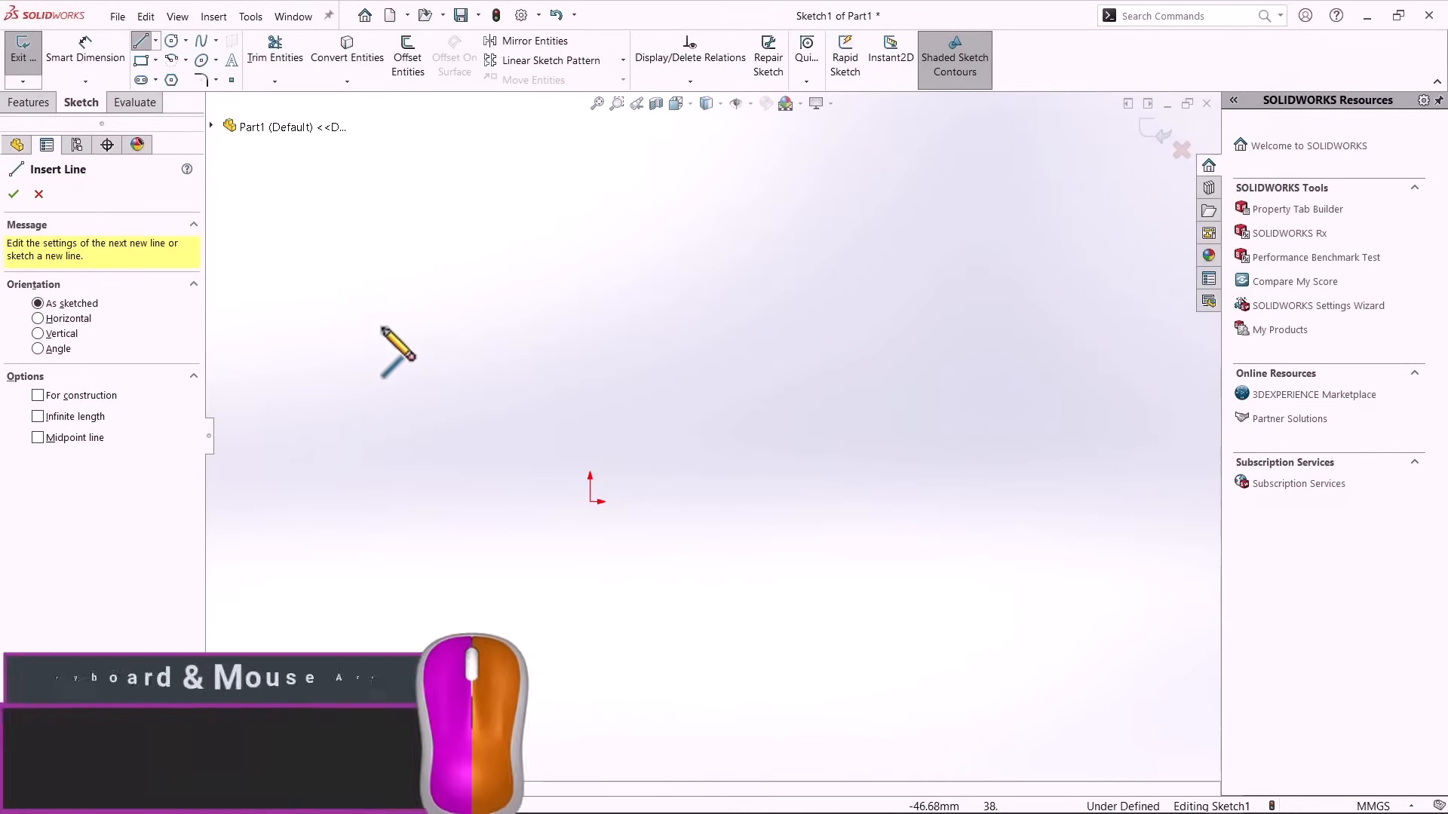
pyautogui.click(449, 366)
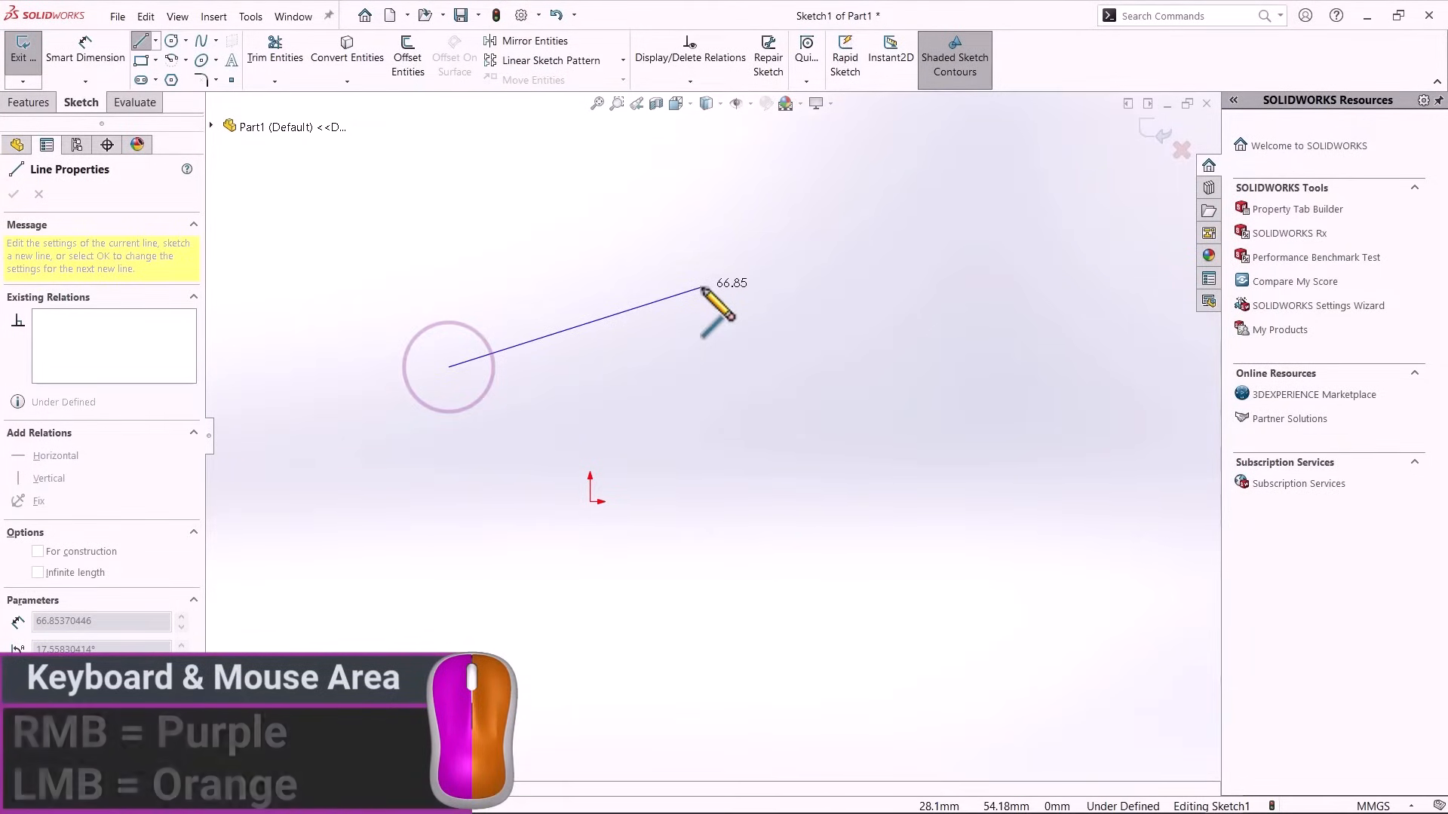
pyautogui.click(702, 288)
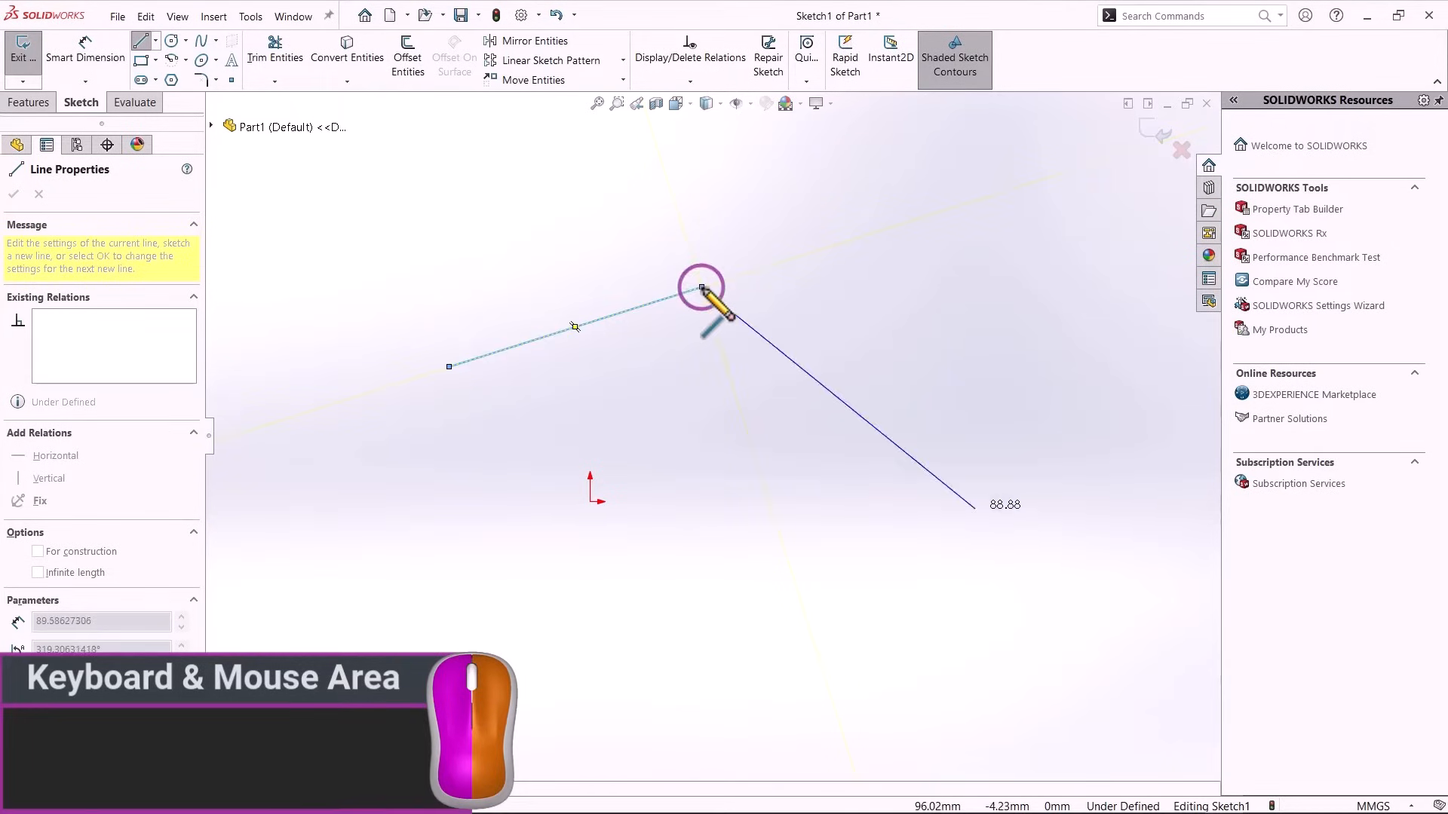
pyautogui.click(701, 527)
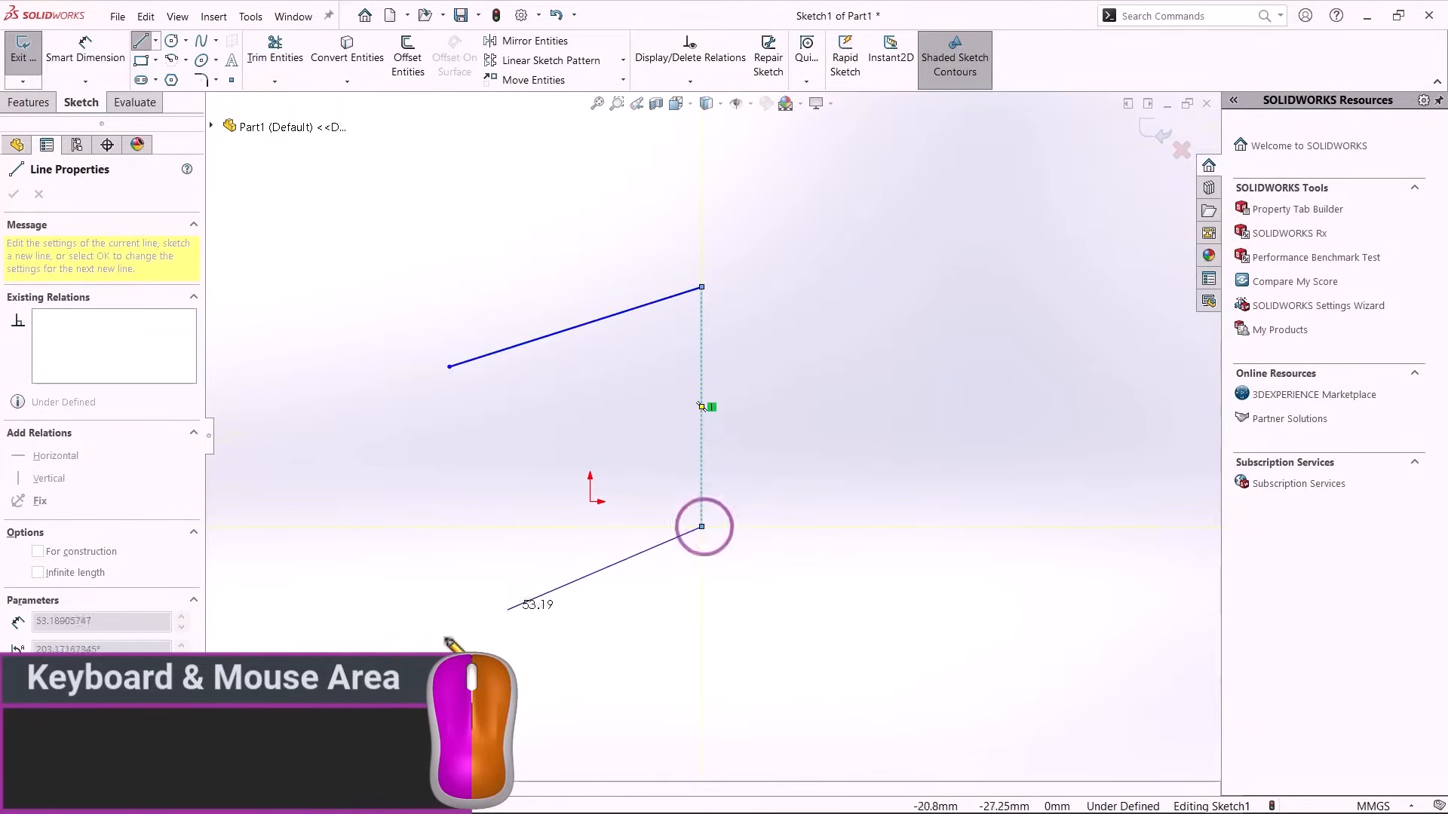
pyautogui.click(448, 637)
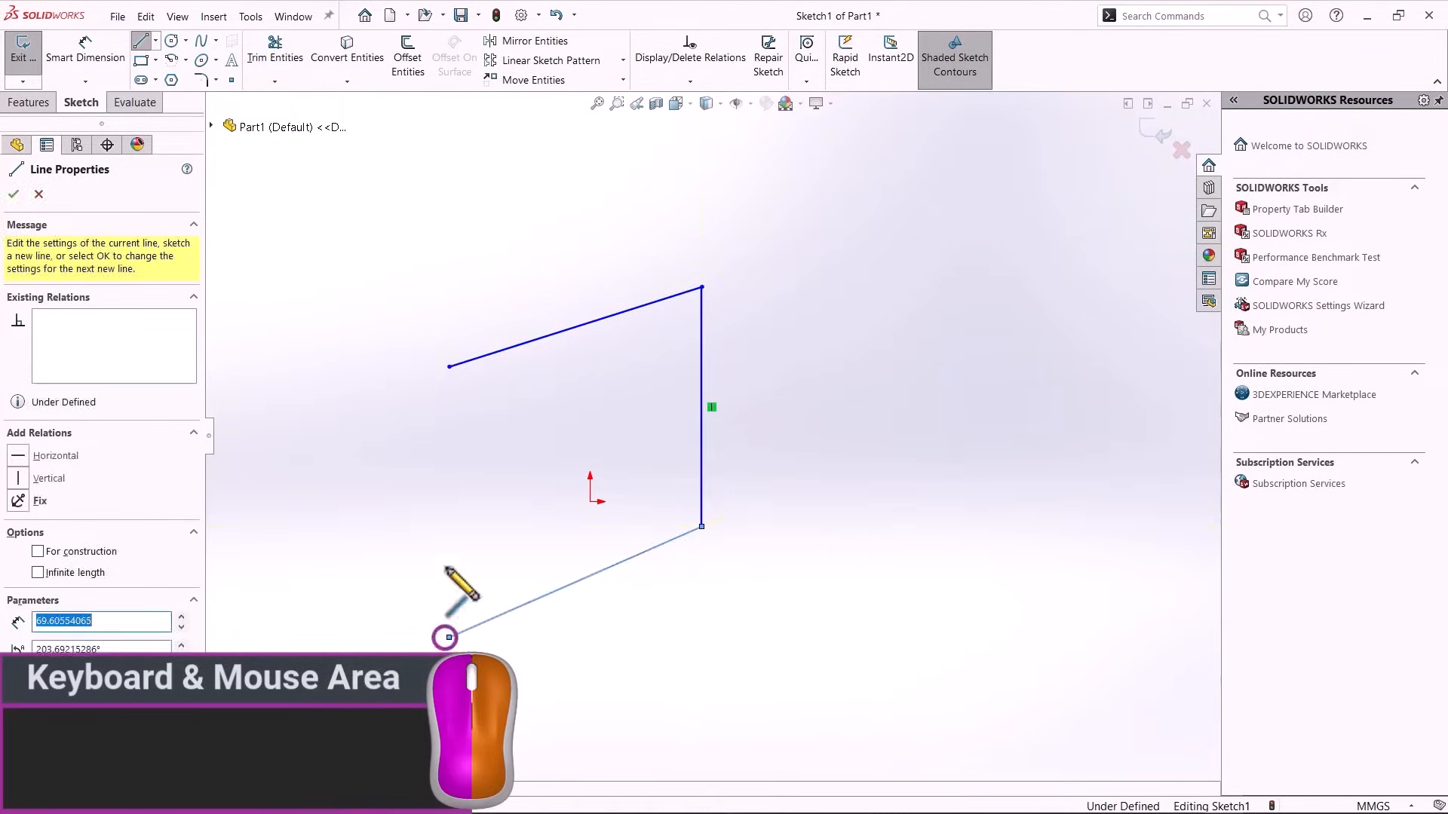
pyautogui.click(449, 368)
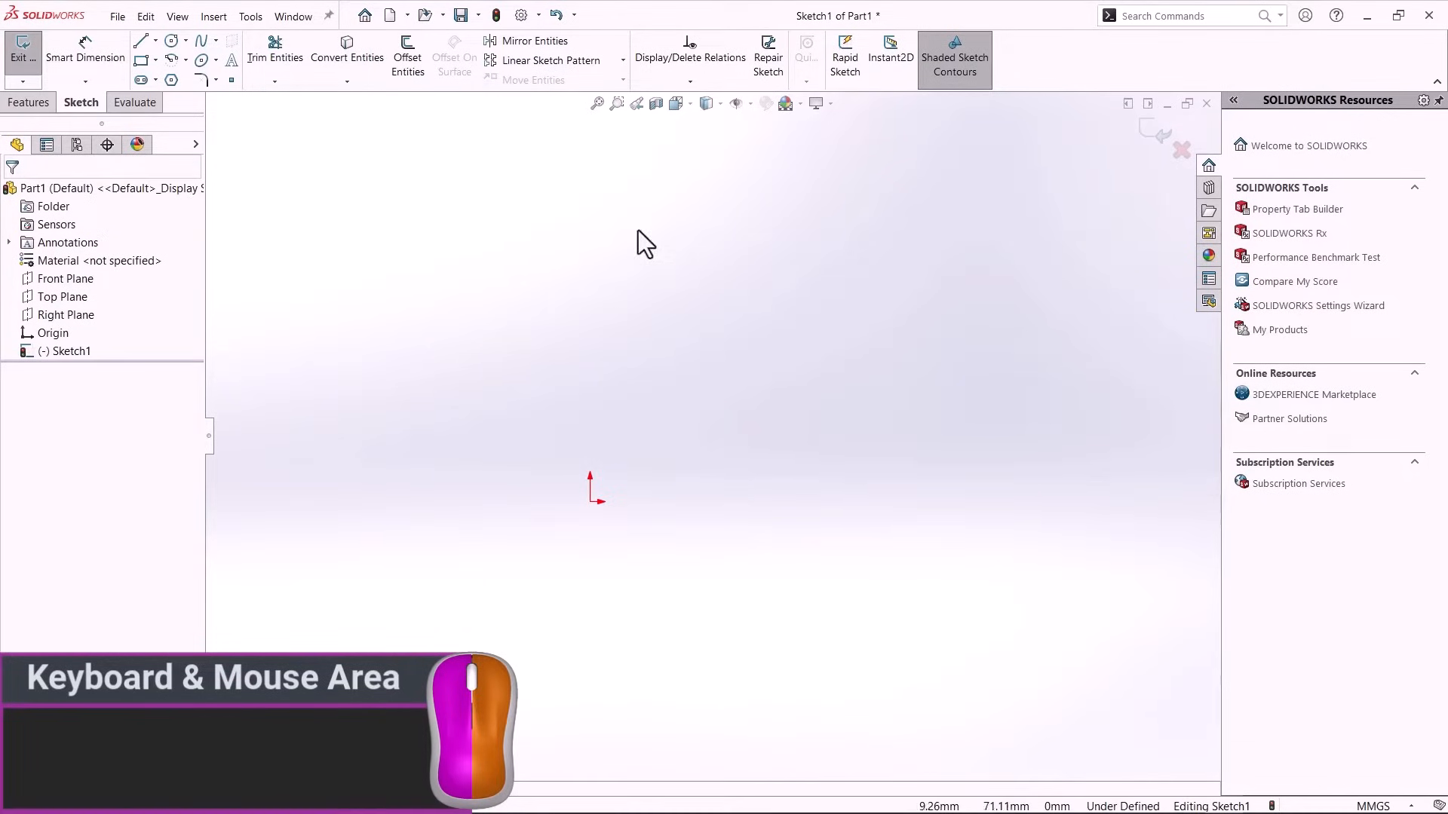
# Sketch an open zigzag chain of four connected lines above and beside the origin, ending with a vertical segment.
pyautogui.press('l')
pyautogui.click(366, 305)
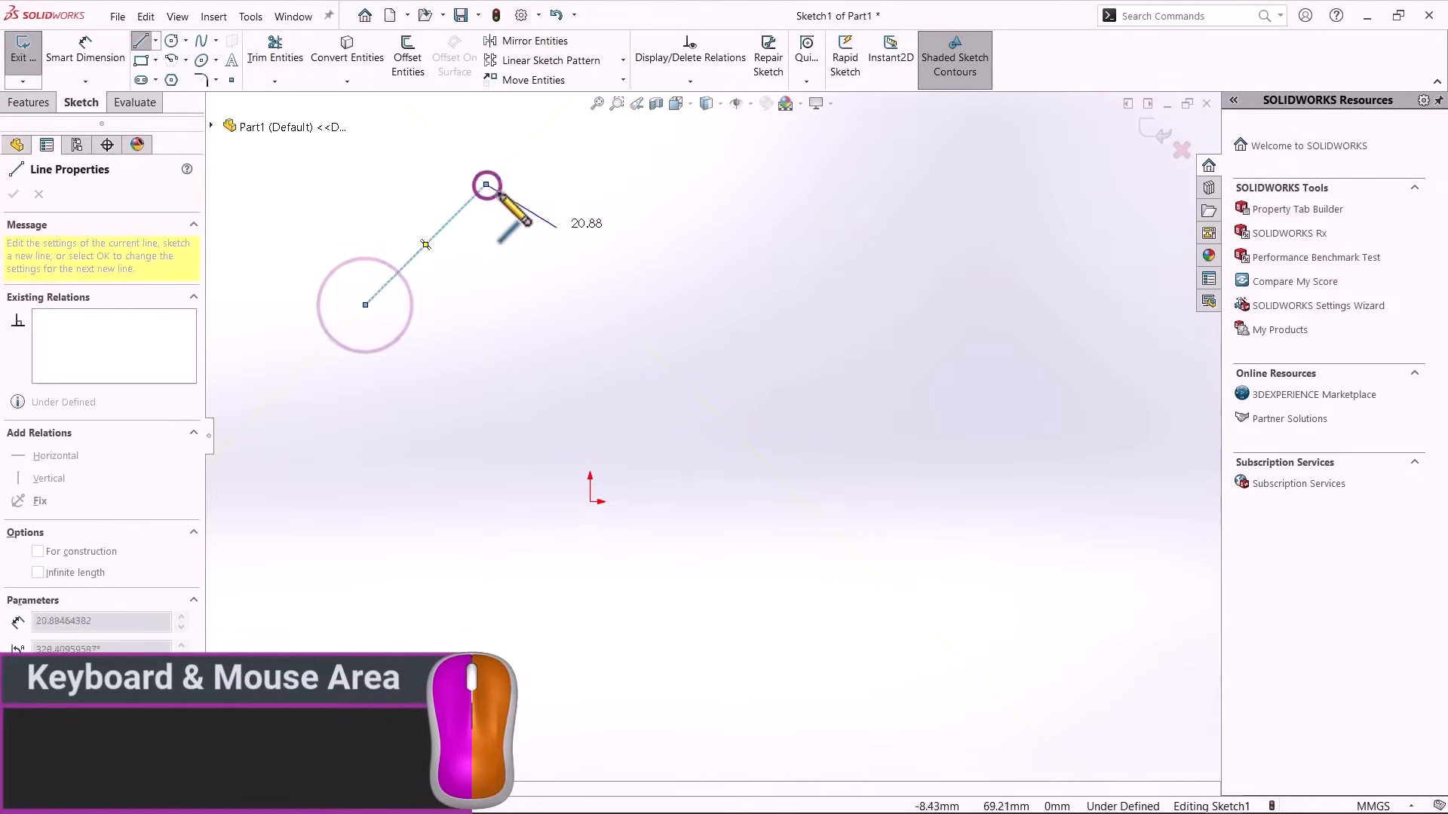
pyautogui.click(485, 184)
pyautogui.click(695, 322)
pyautogui.click(404, 412)
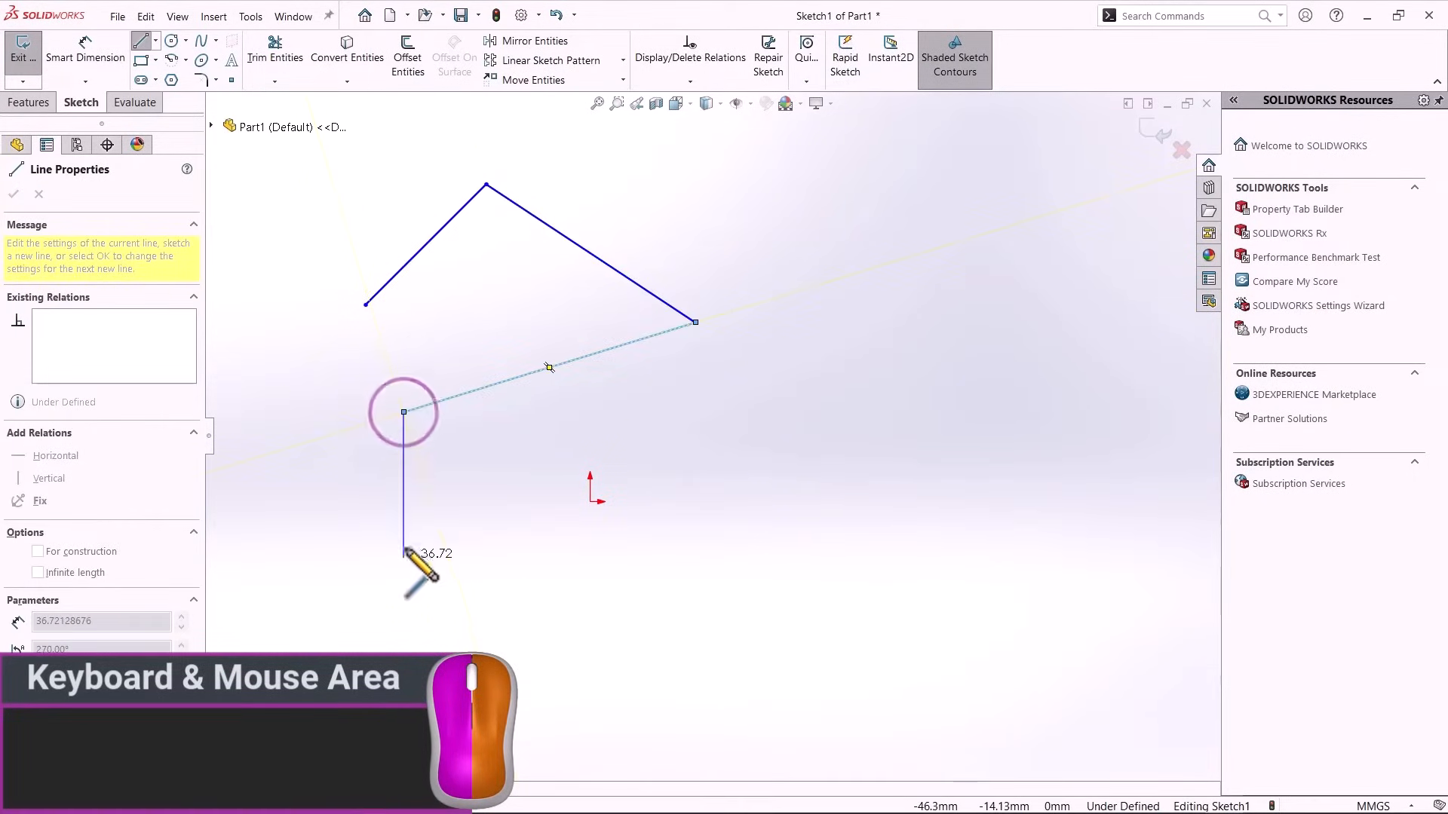
pyautogui.press('Escape')
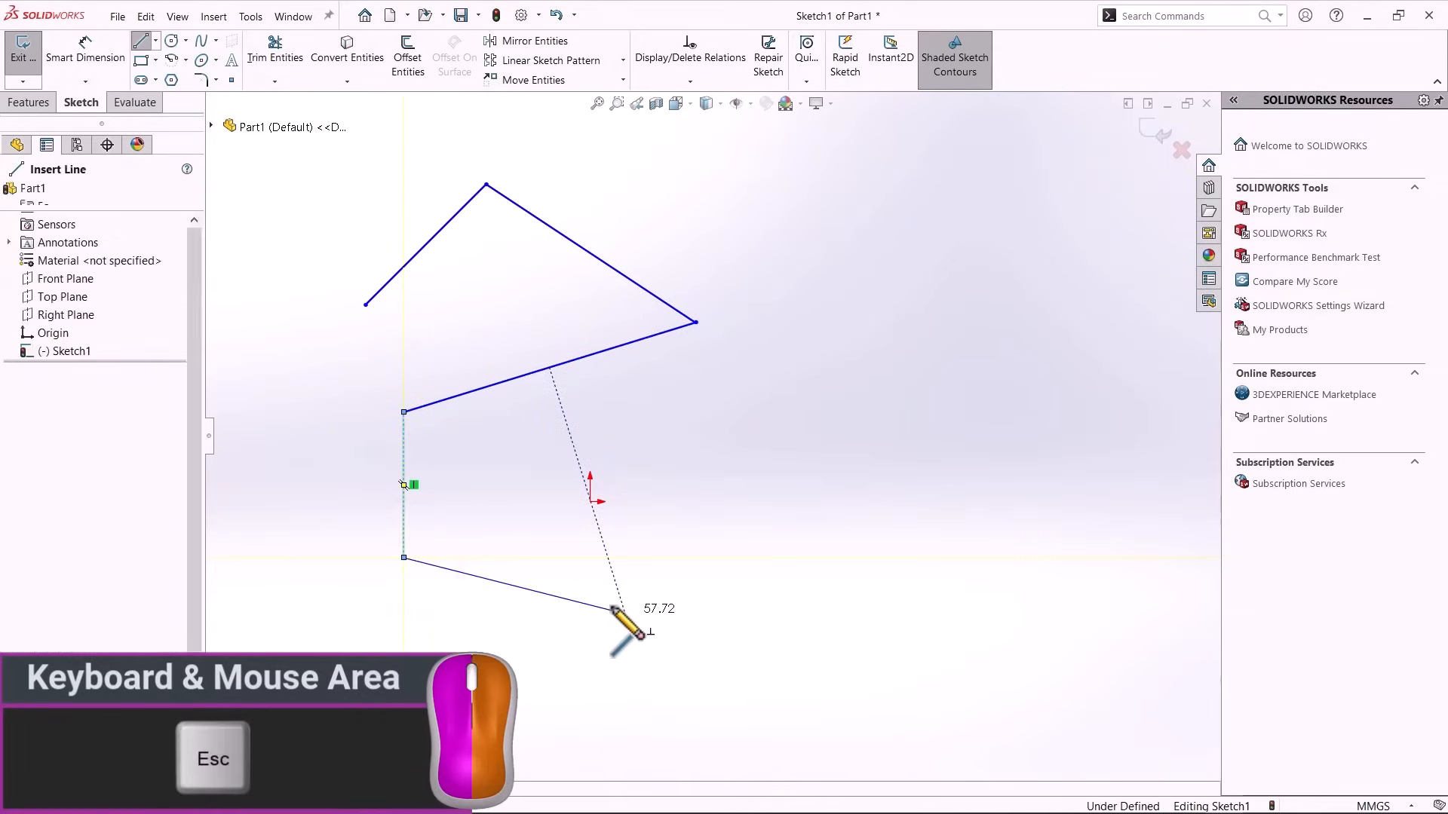
# Sketch a closed triangle of three lines beside the zigzag, plus a separate slanted line about 55 mm long below the origin.
pyautogui.click(141, 40)
pyautogui.click(720, 453)
pyautogui.click(930, 284)
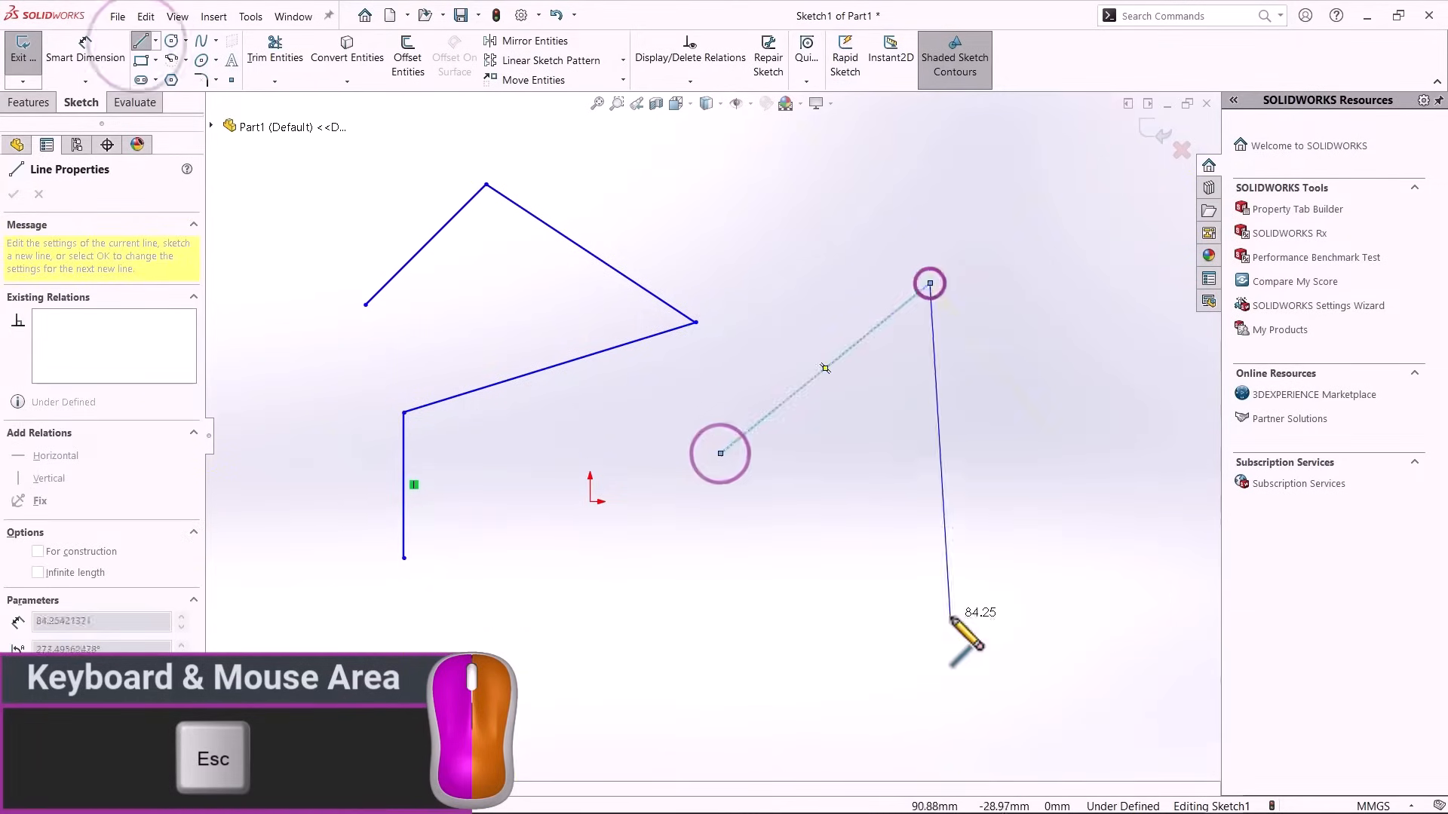
pyautogui.click(950, 615)
pyautogui.click(721, 453)
pyautogui.press('Escape')
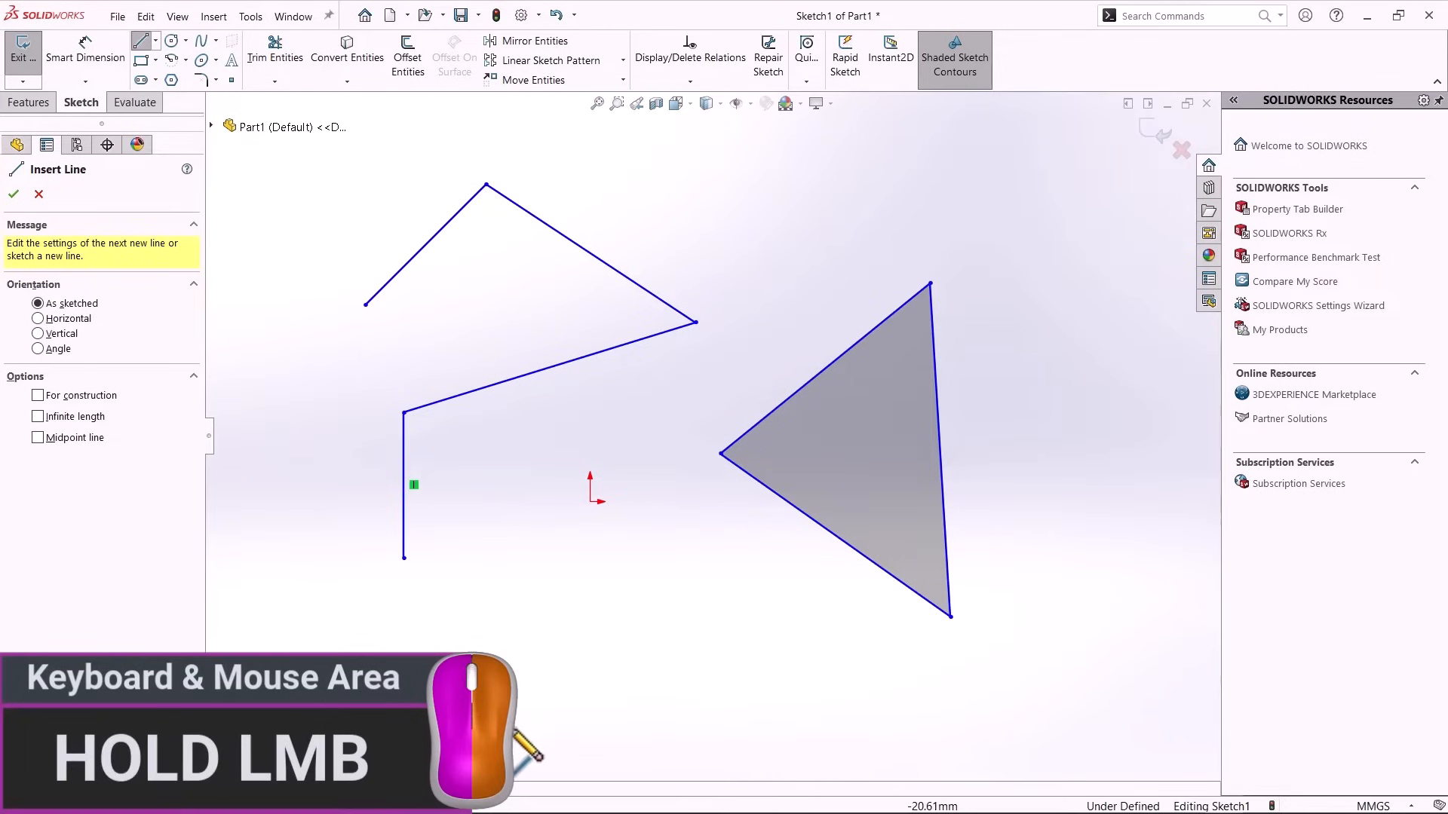
pyautogui.moveTo(509, 730); pyautogui.dragTo(657, 571)
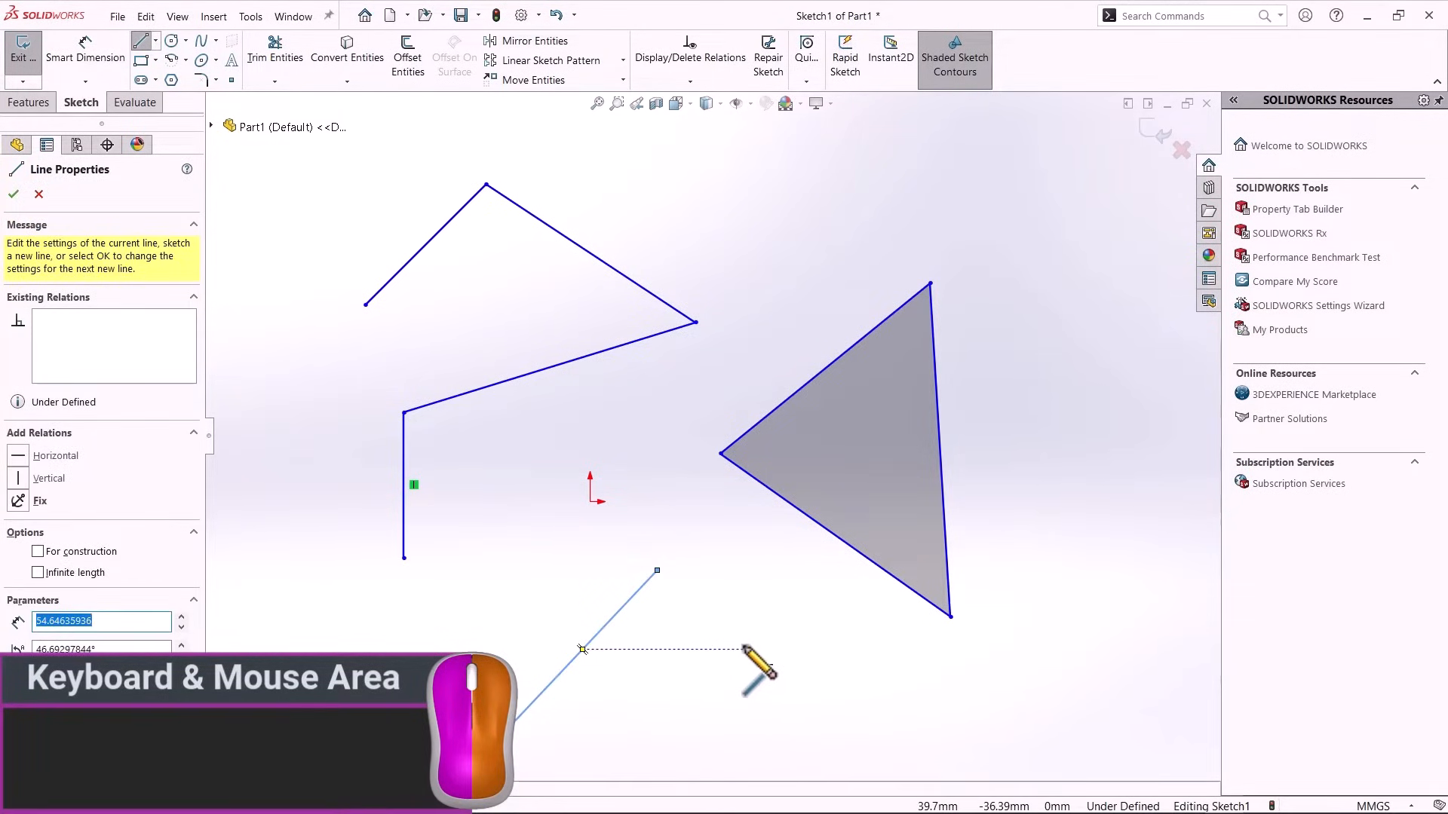
pyautogui.press('Escape')
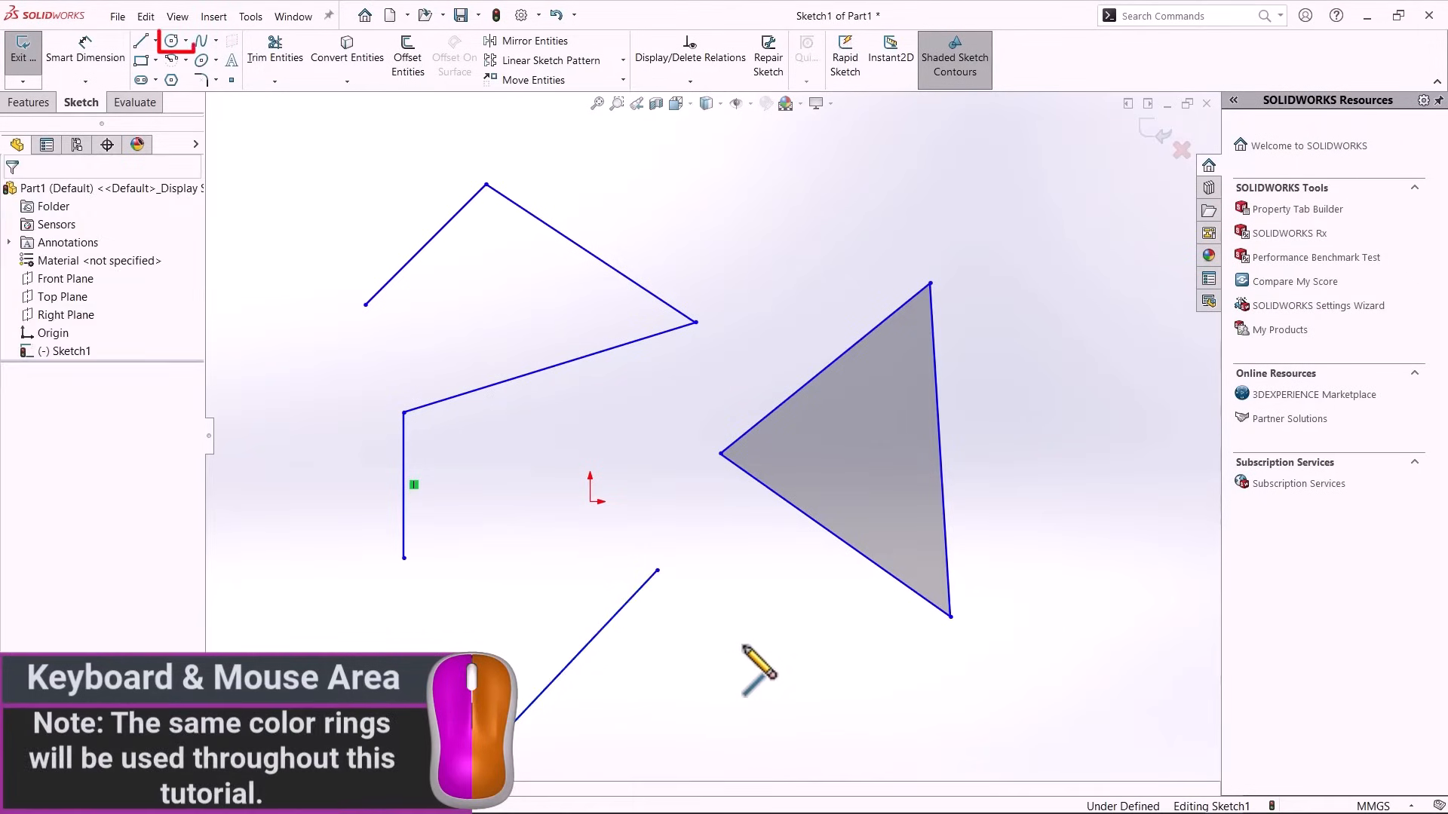
# Sketch a centre-defined circle with a radius of about 15 mm above the triangle.
pyautogui.click(171, 41)
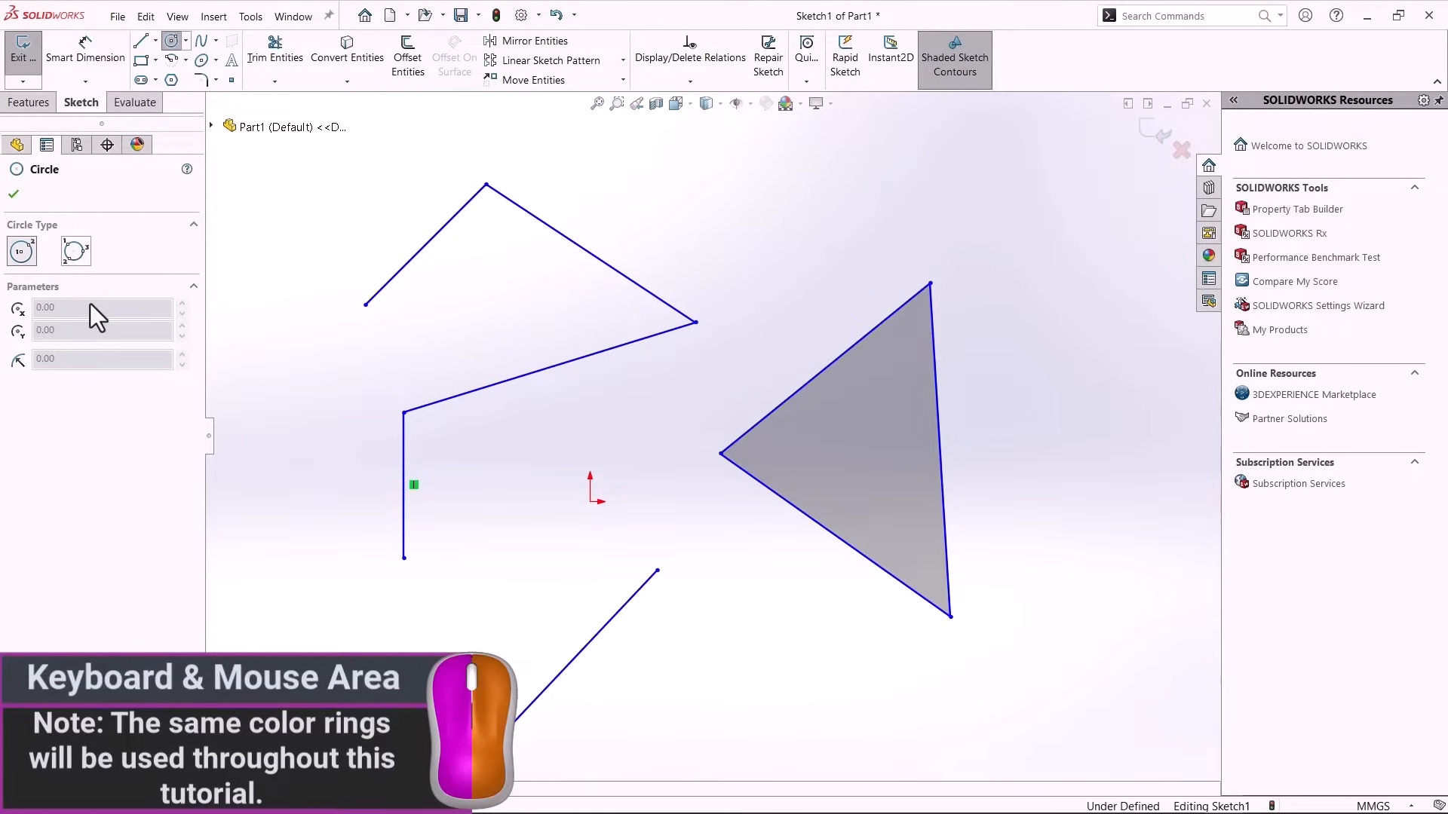
pyautogui.click(806, 218)
pyautogui.click(811, 278)
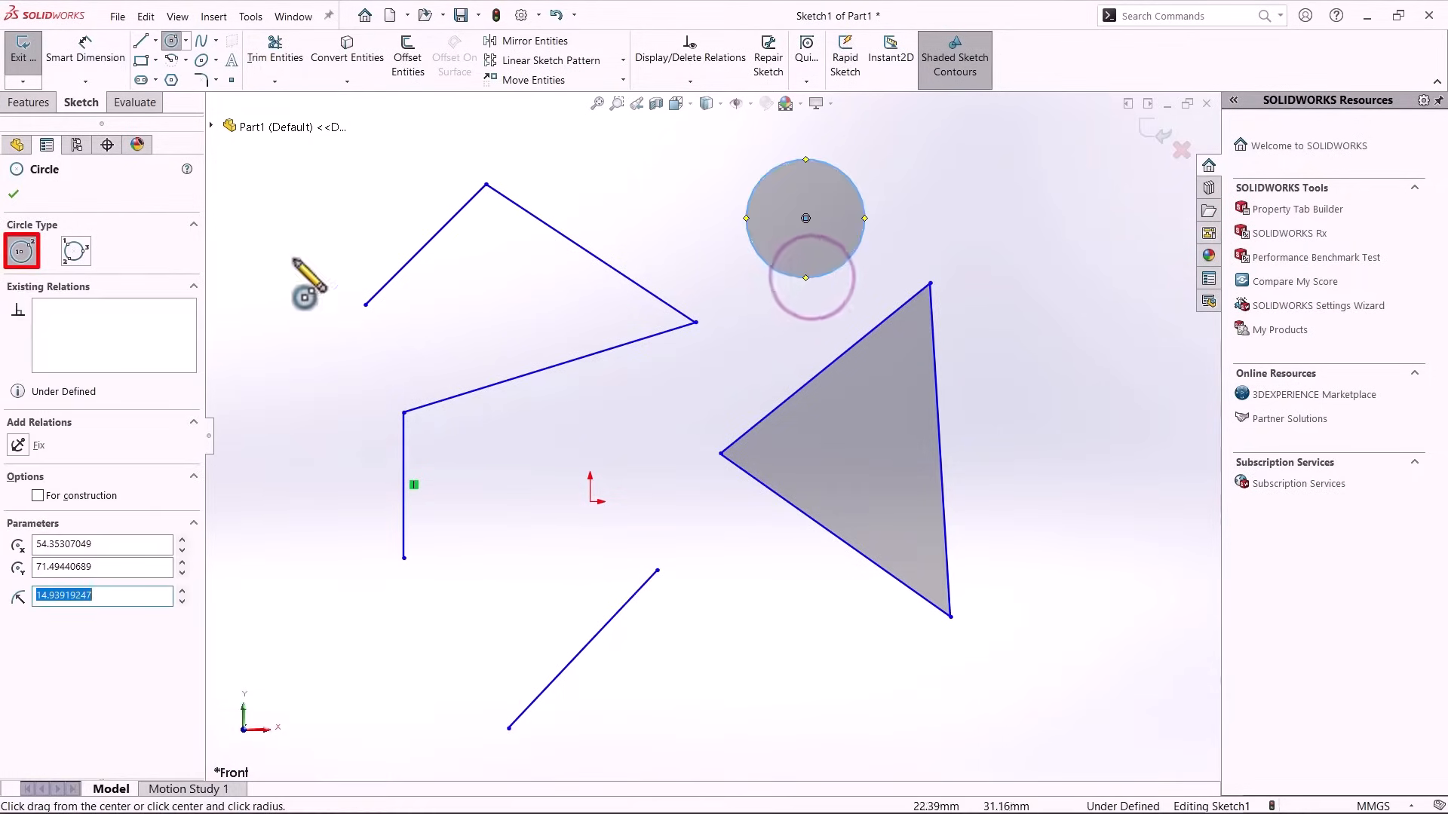
# Sketch a three-point perimeter circle with a radius of about 17.6 mm below the triangle.
pyautogui.click(76, 251)
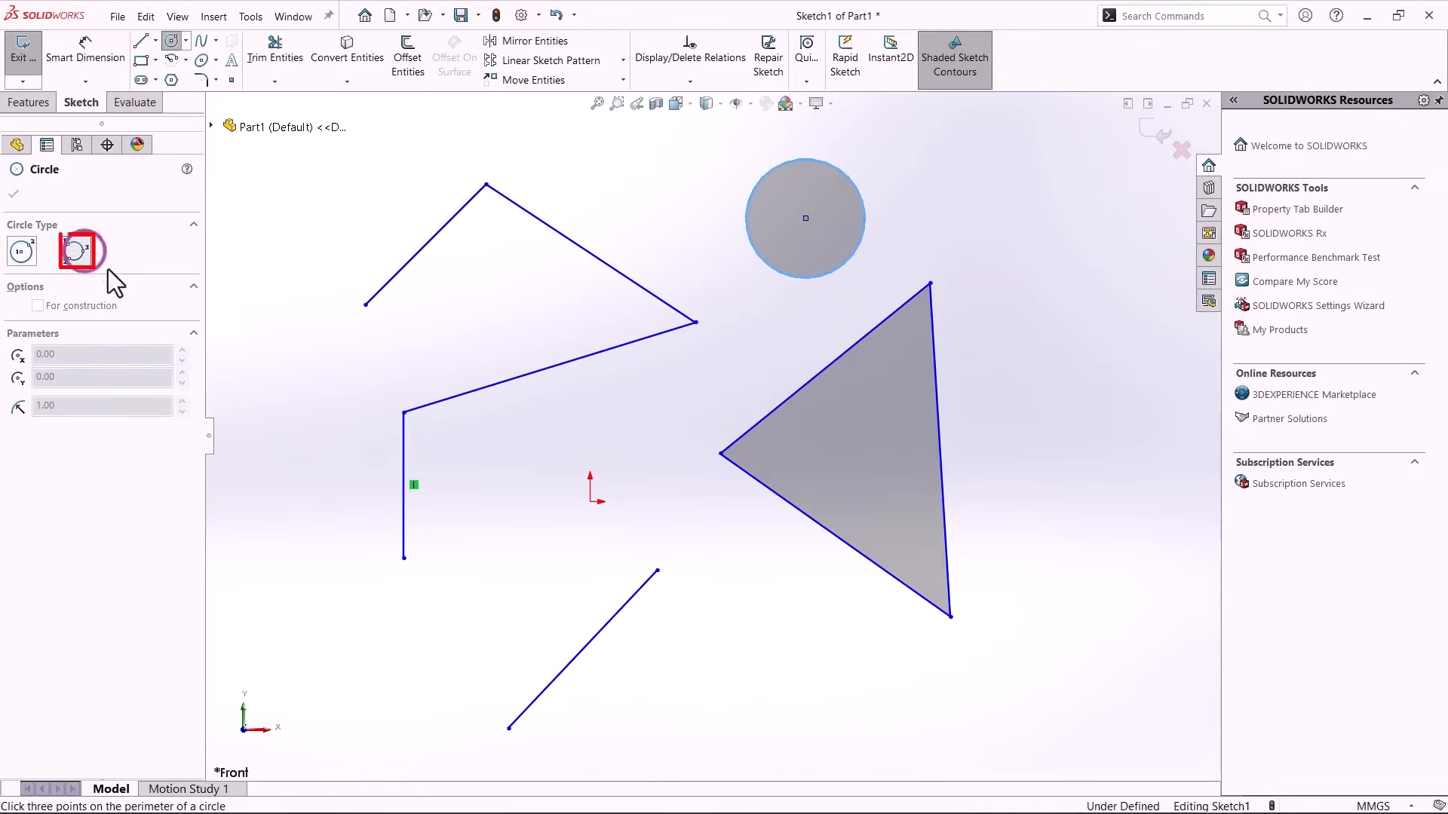
pyautogui.click(699, 681)
pyautogui.click(780, 614)
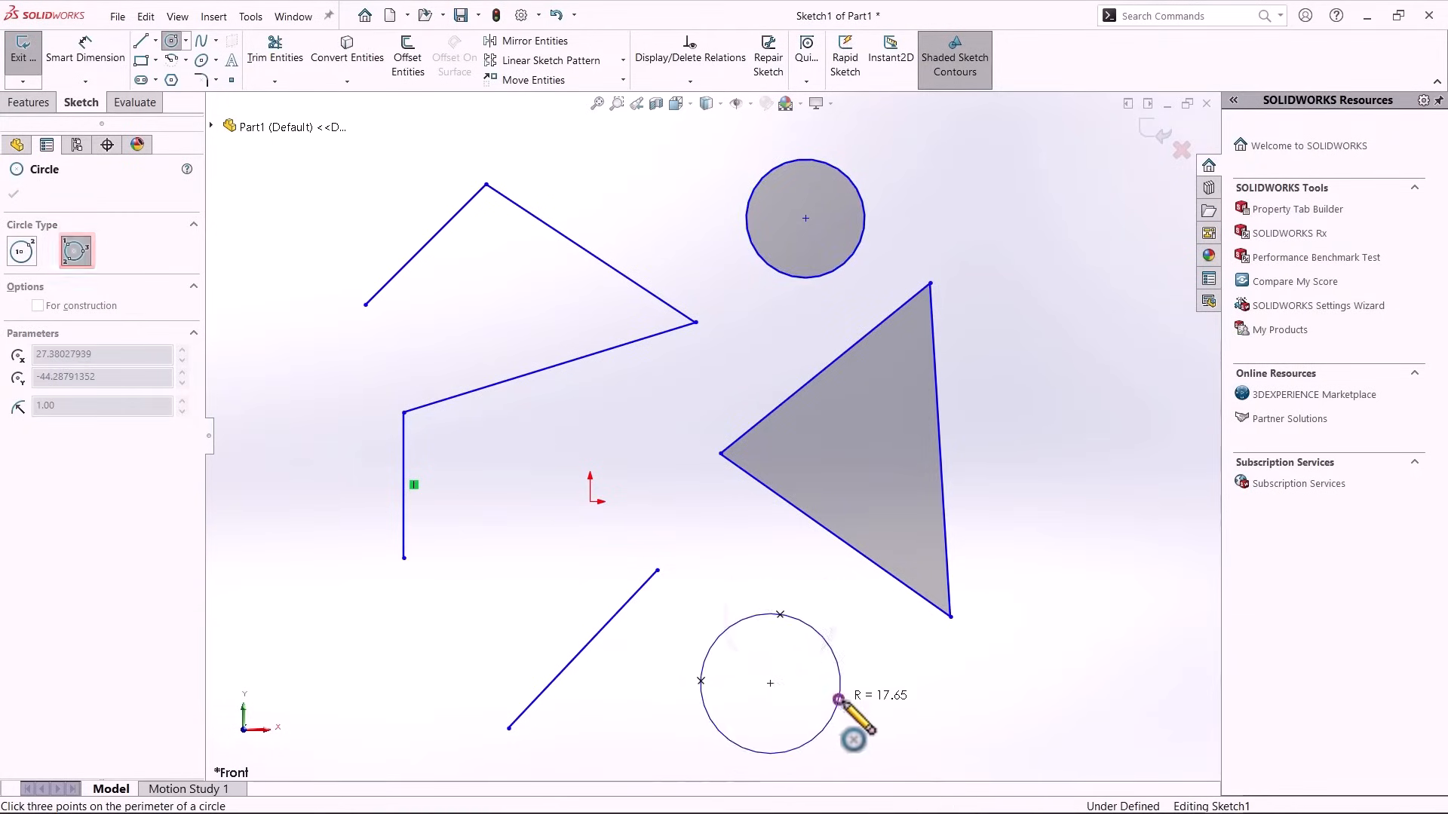
pyautogui.click(839, 700)
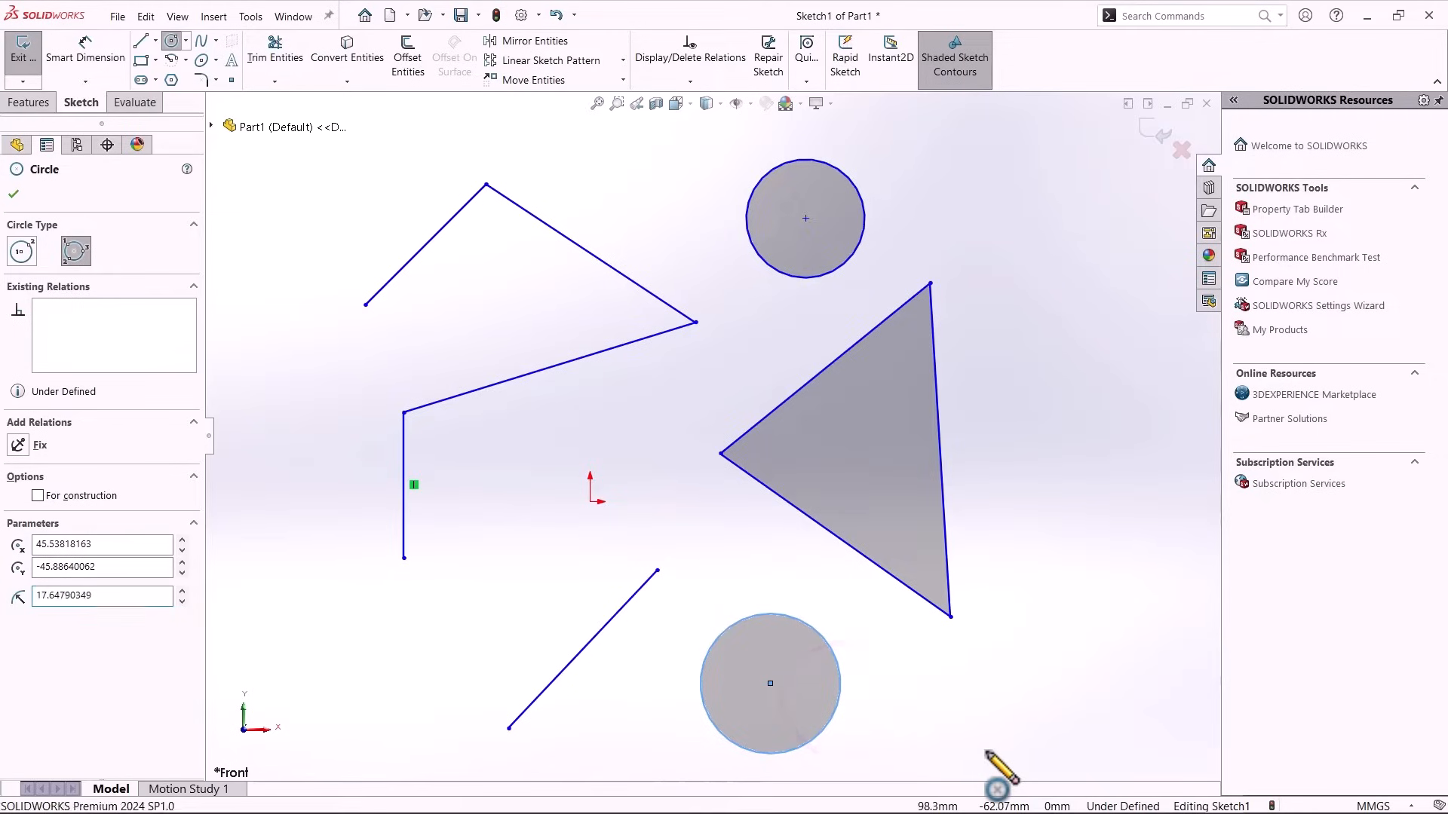
pyautogui.press('Escape')
# Delete all the practice lines and circles from the sketch.
pyautogui.hotkey('ctrl', 'a')
pyautogui.press('Delete')
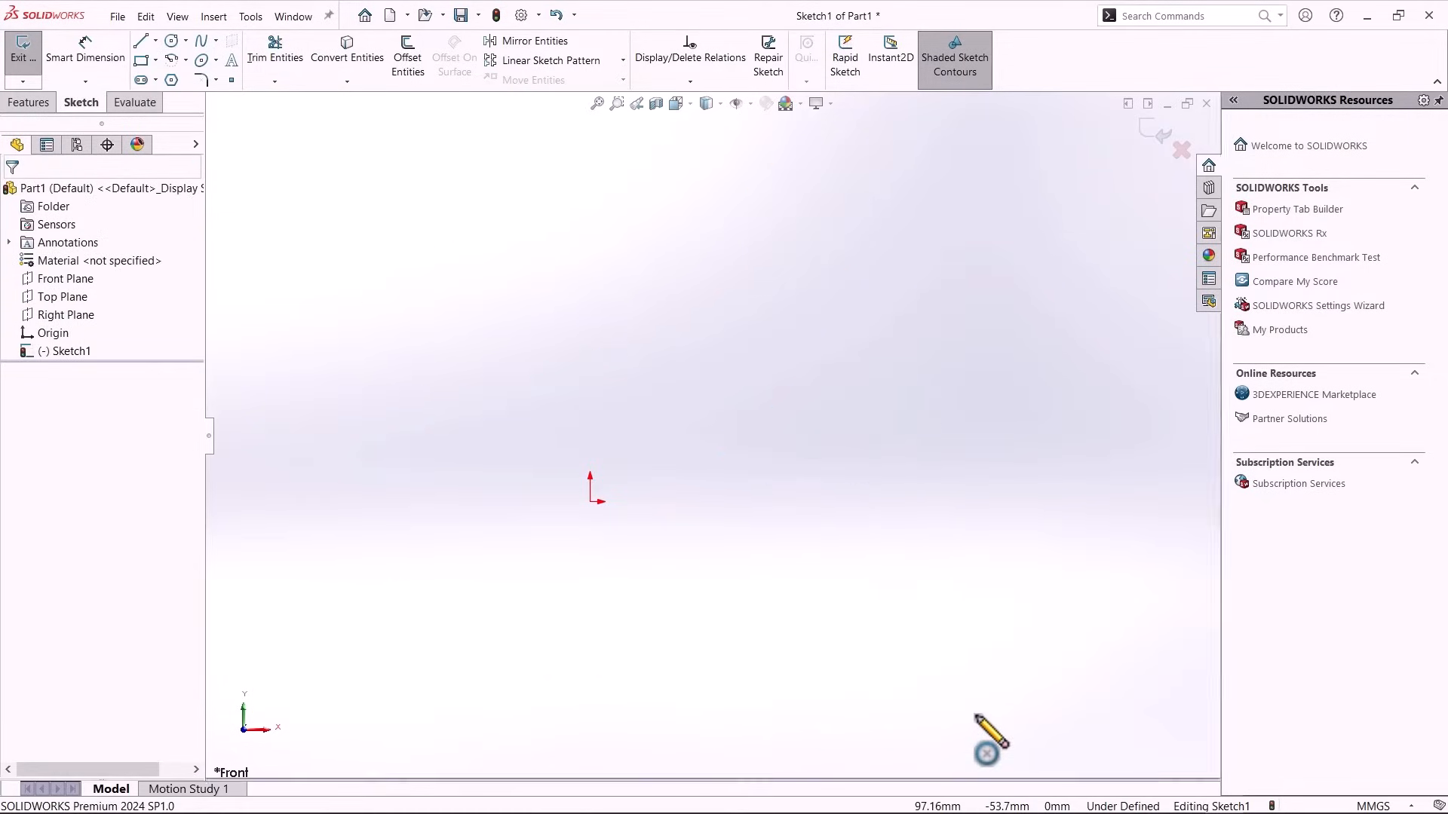
# Sketch a corner rectangle about 54 by 38 mm up-left of the origin, and a centre rectangle about 38 mm high beside it.
pyautogui.click(141, 60)
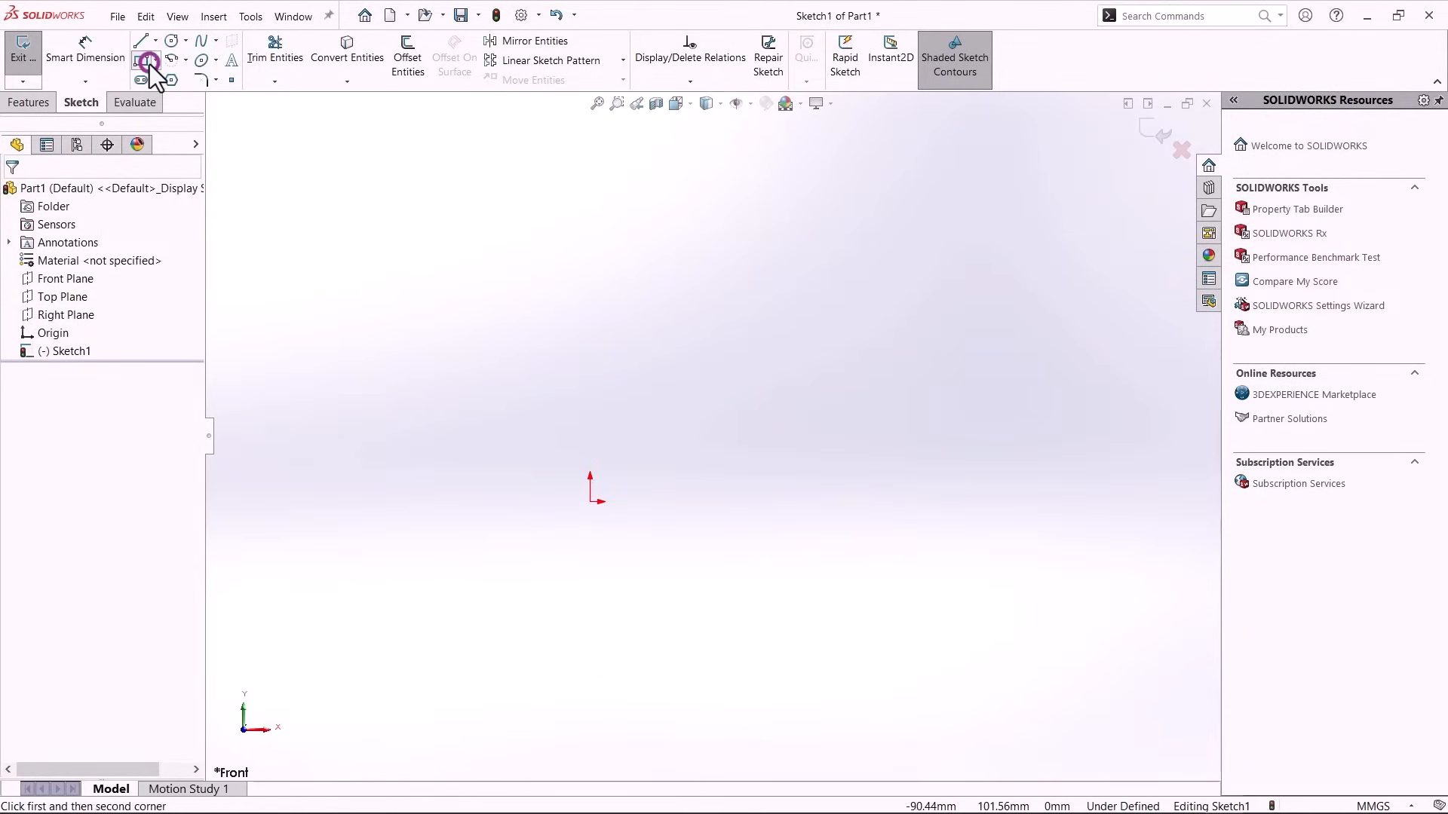
pyautogui.click(351, 219)
pyautogui.click(567, 368)
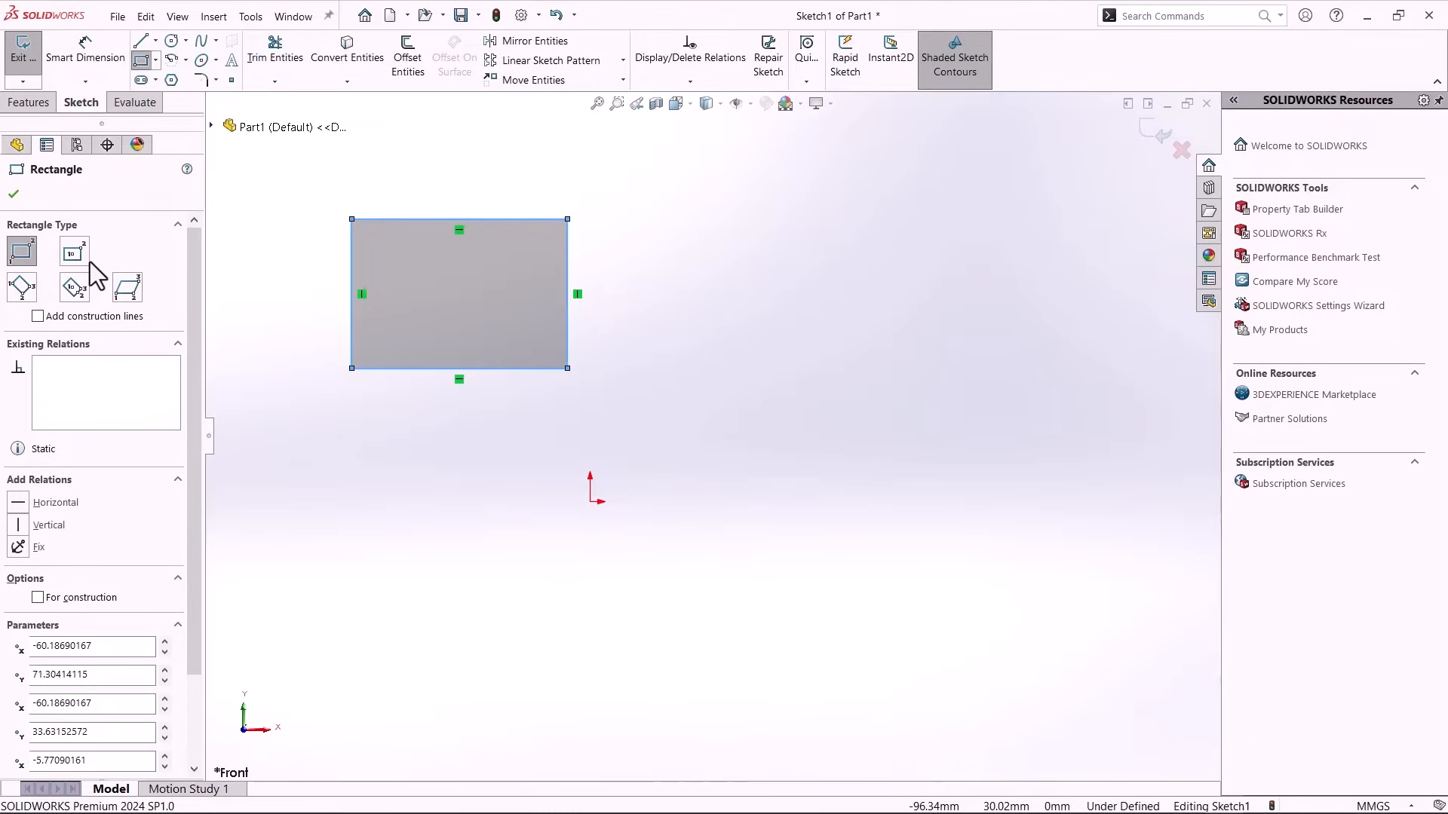
pyautogui.click(83, 255)
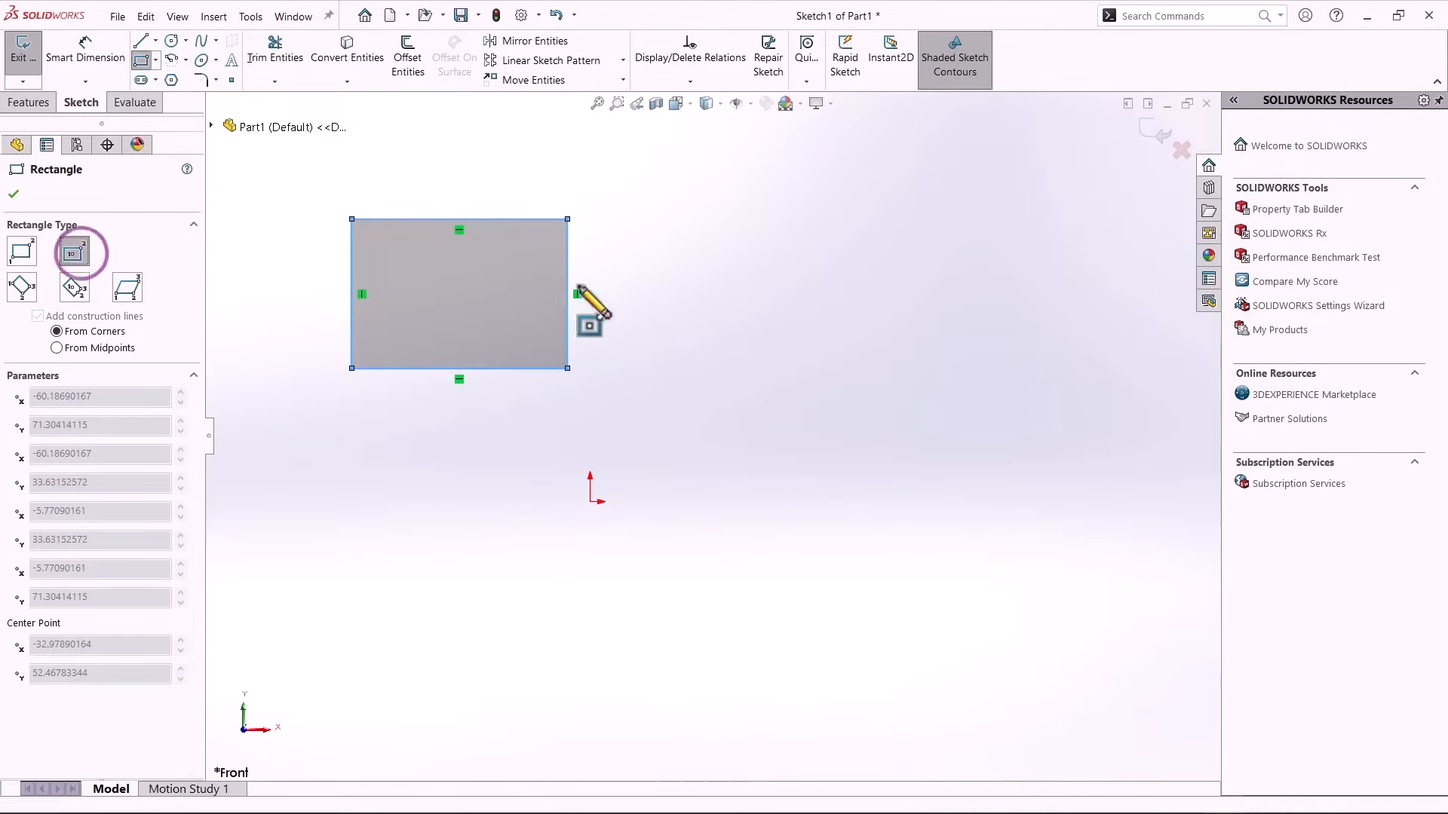
pyautogui.click(738, 294)
pyautogui.click(843, 368)
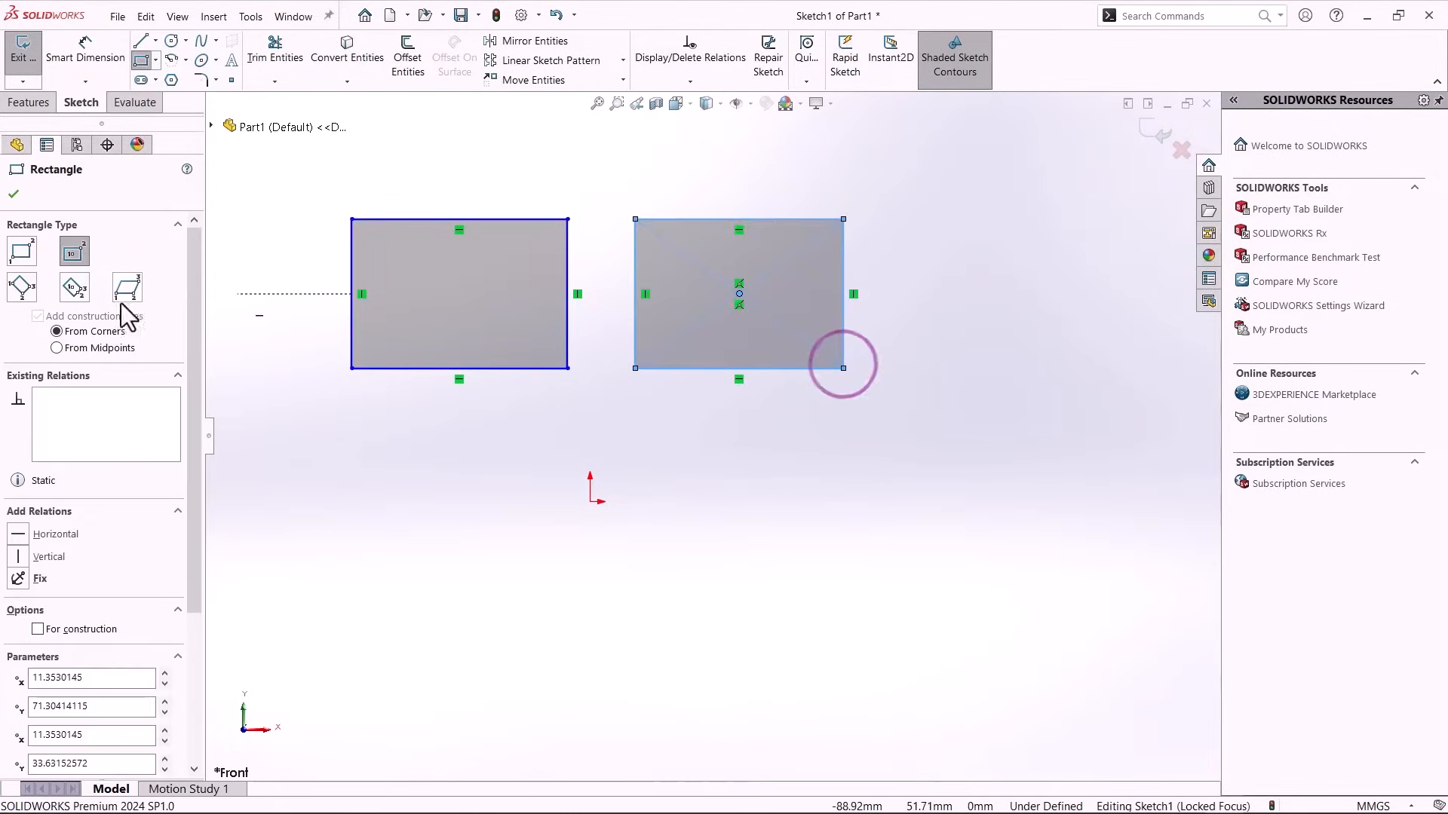
# Sketch a tilted three-point corner rectangle about 49 by 34 mm below the corner rectangle.
pyautogui.click(22, 293)
pyautogui.click(397, 519)
pyautogui.click(550, 635)
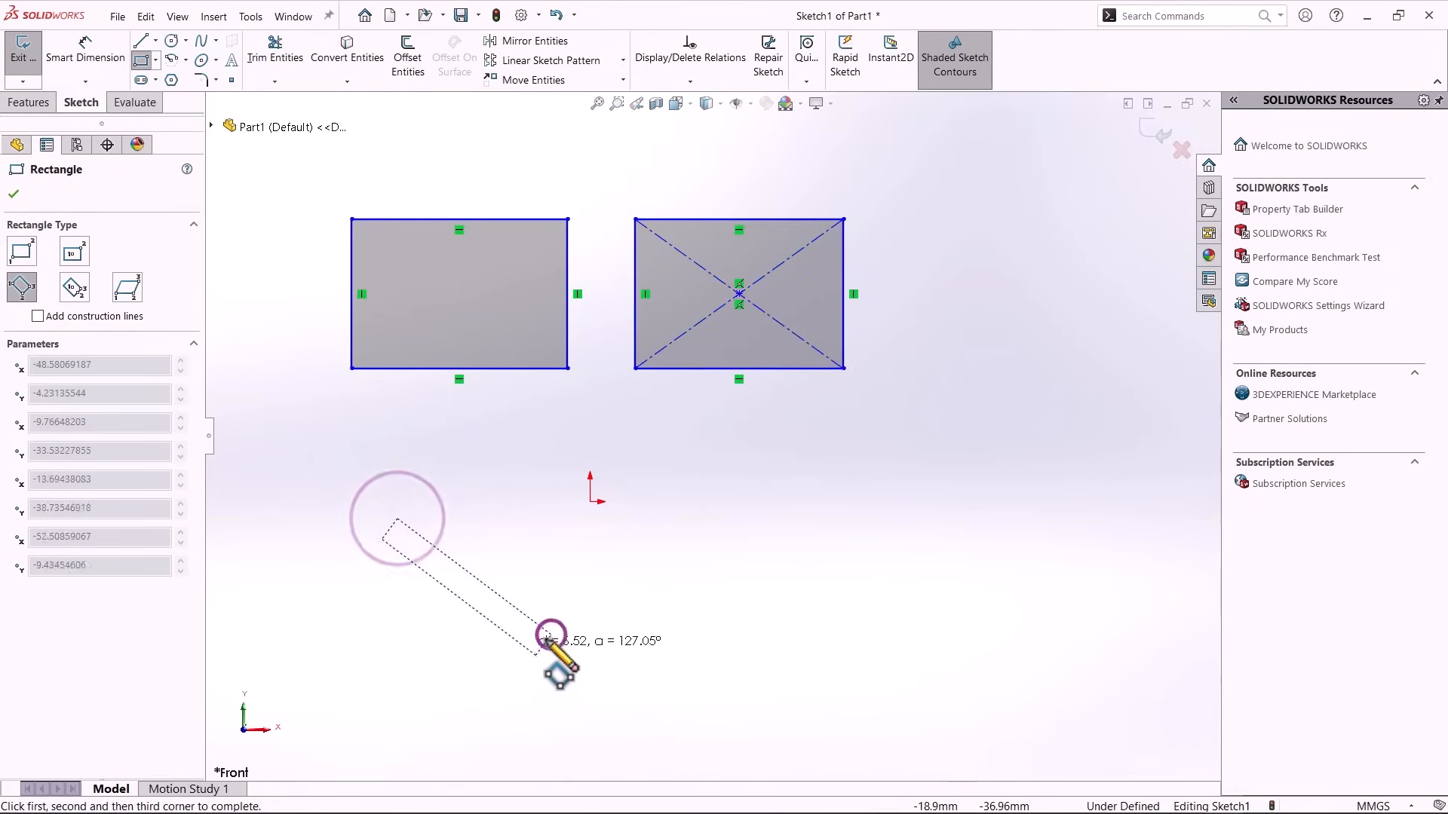
pyautogui.click(424, 707)
# Sketch a tilted three-point centre rectangle about 54 by 47 mm below the centre rectangle.
pyautogui.click(76, 285)
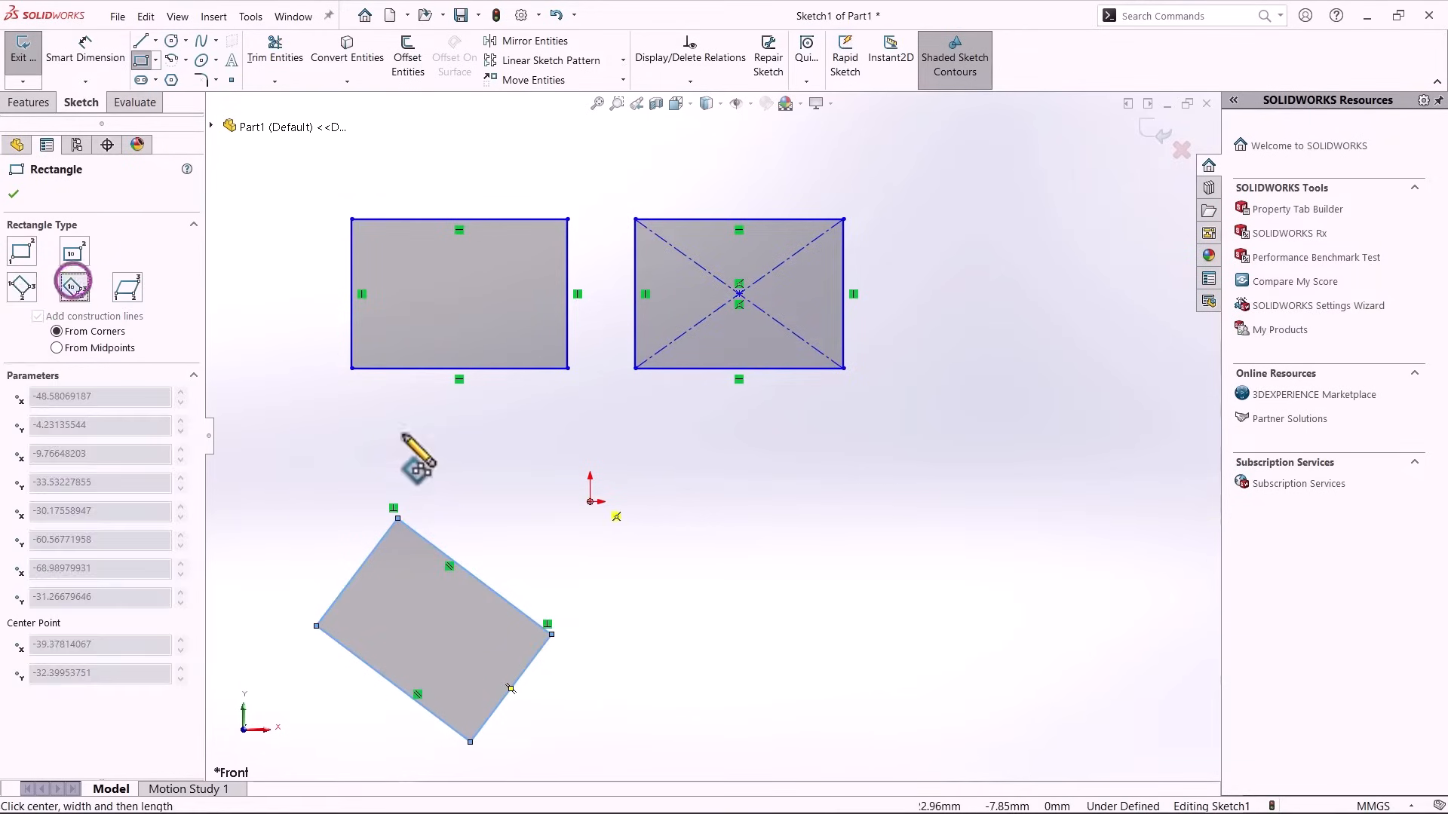
pyautogui.click(733, 587)
pyautogui.click(839, 606)
pyautogui.click(754, 686)
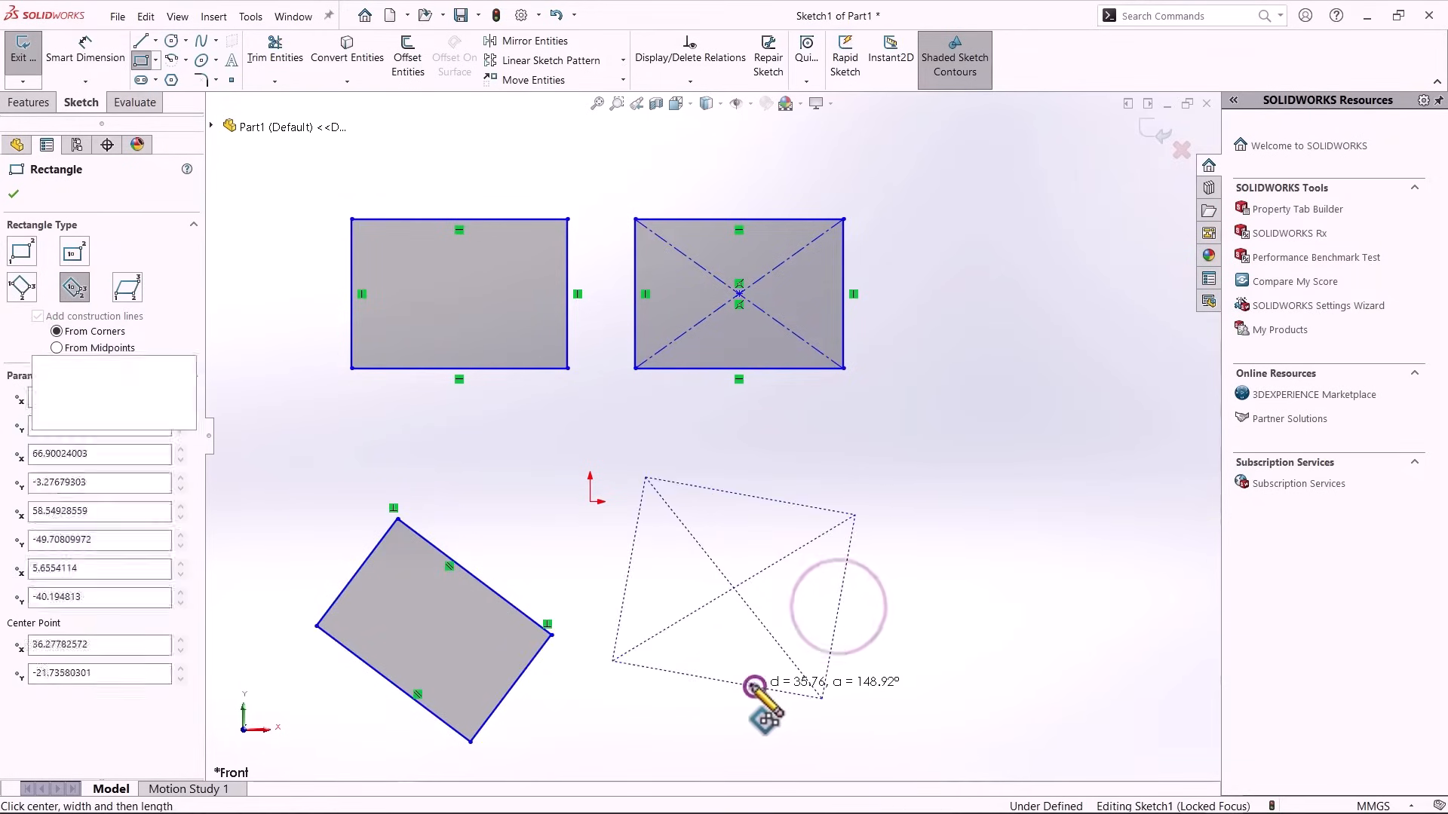
# Sketch a parallelogram with a slanted first edge about 42 mm long beside the tilted centre rectangle.
pyautogui.click(127, 287)
pyautogui.click(904, 487)
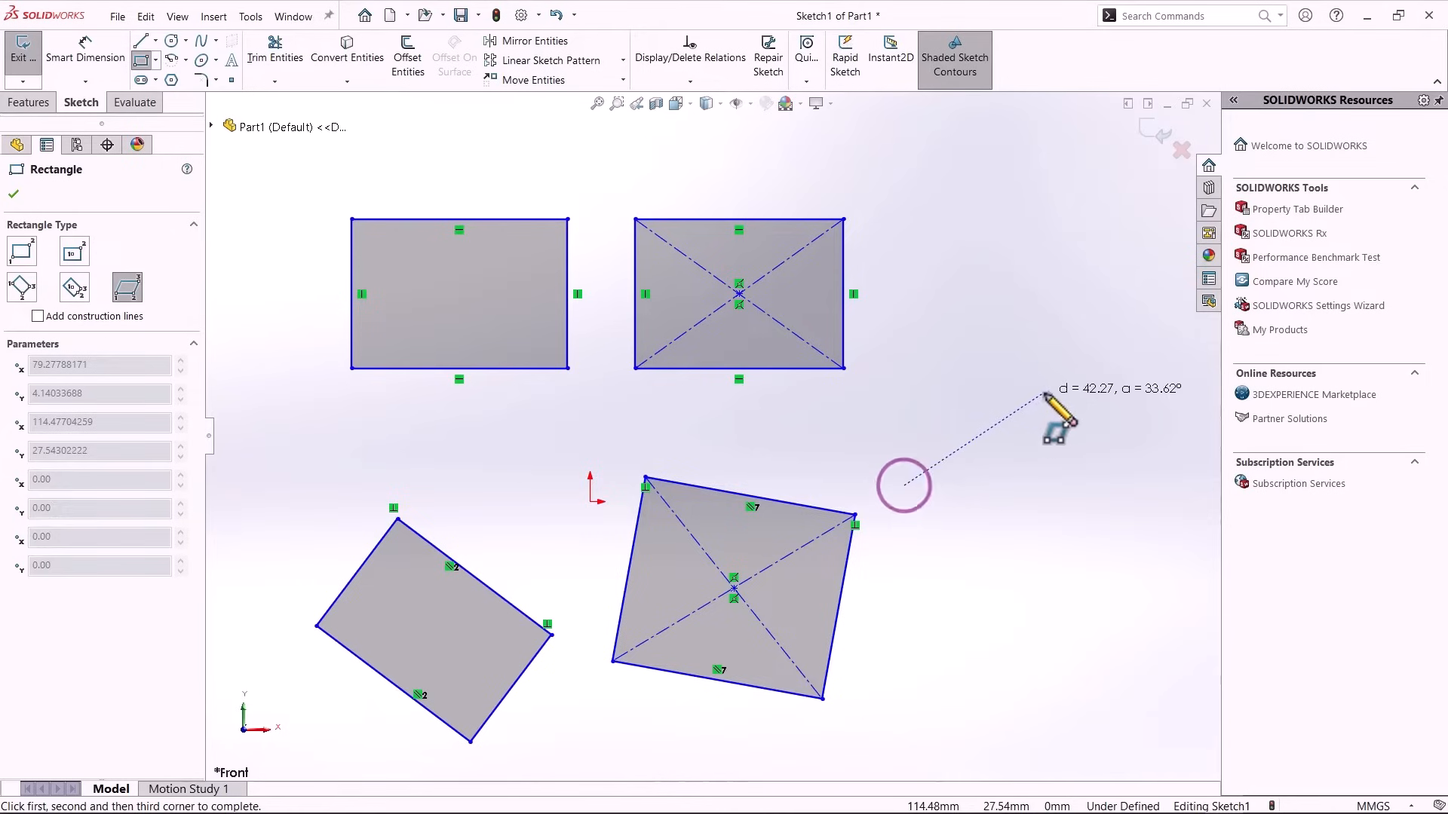
pyautogui.click(1044, 393)
pyautogui.click(999, 610)
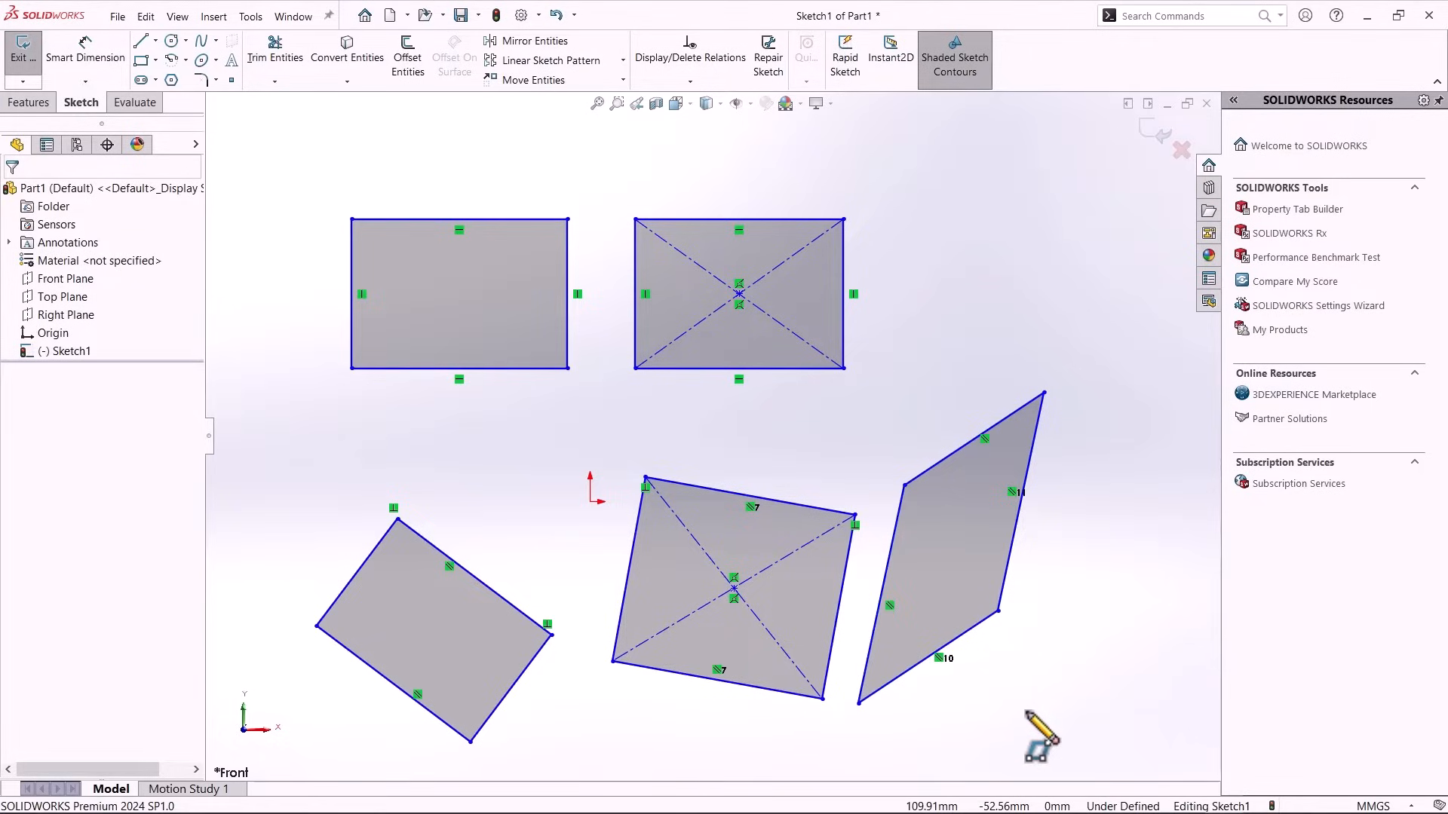
# Delete all the practice rectangles and the parallelogram from the sketch.
pyautogui.hotkey('ctrl', 'a')
pyautogui.press('Delete')
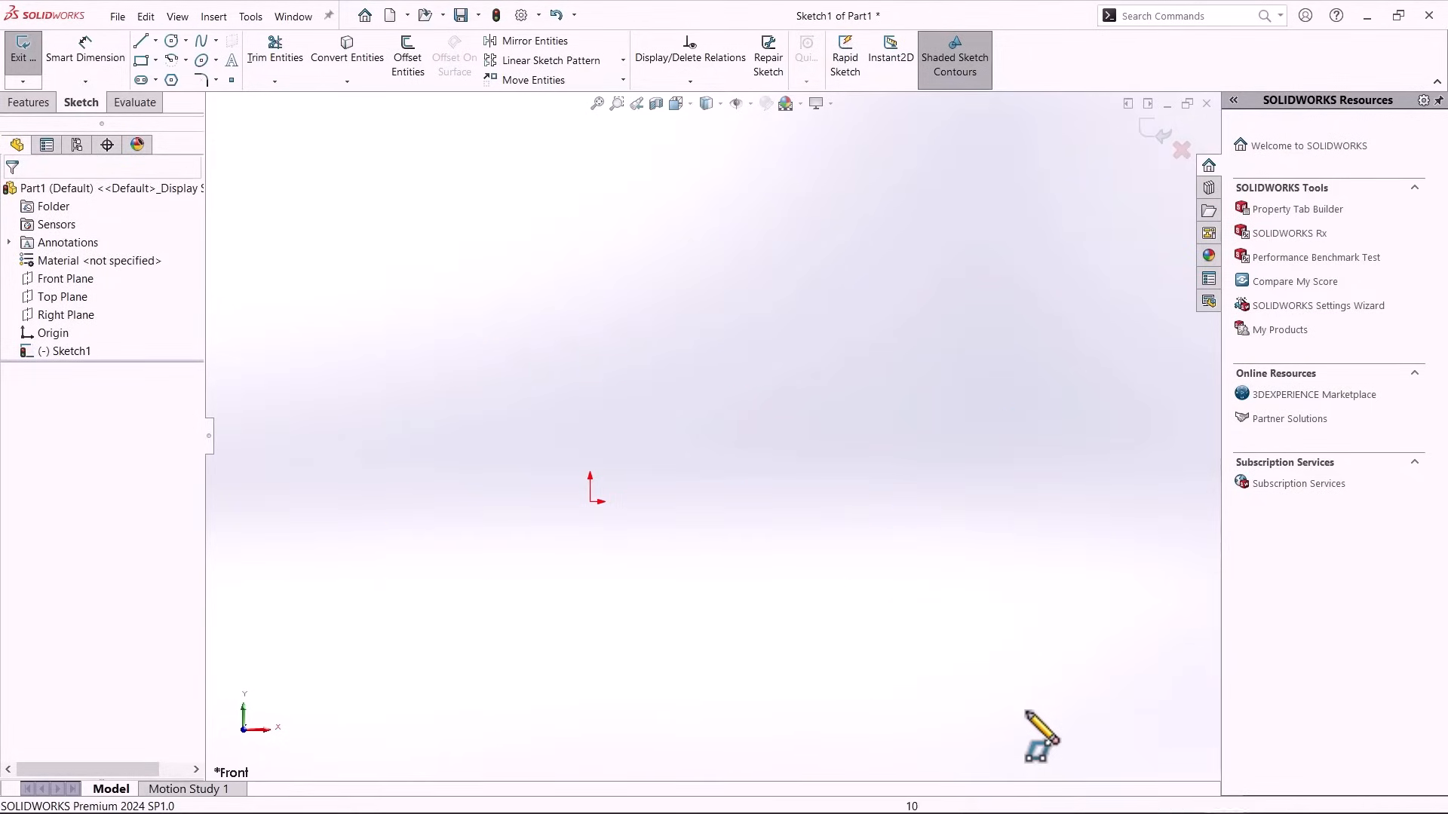
pyautogui.press('Escape')
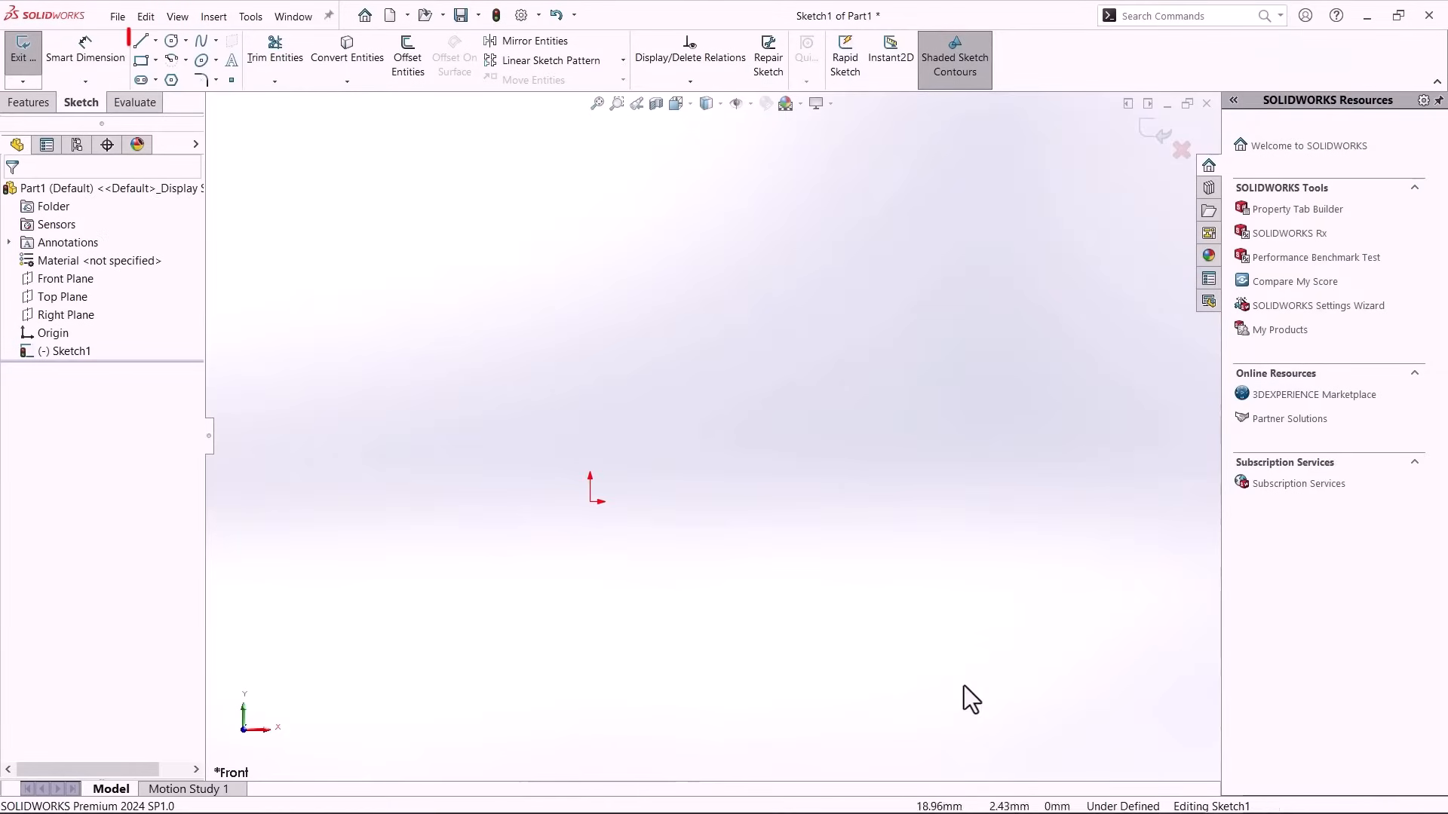
# Sketch a construction line about 84 mm long at about 28° just above the origin.
pyautogui.click(142, 42)
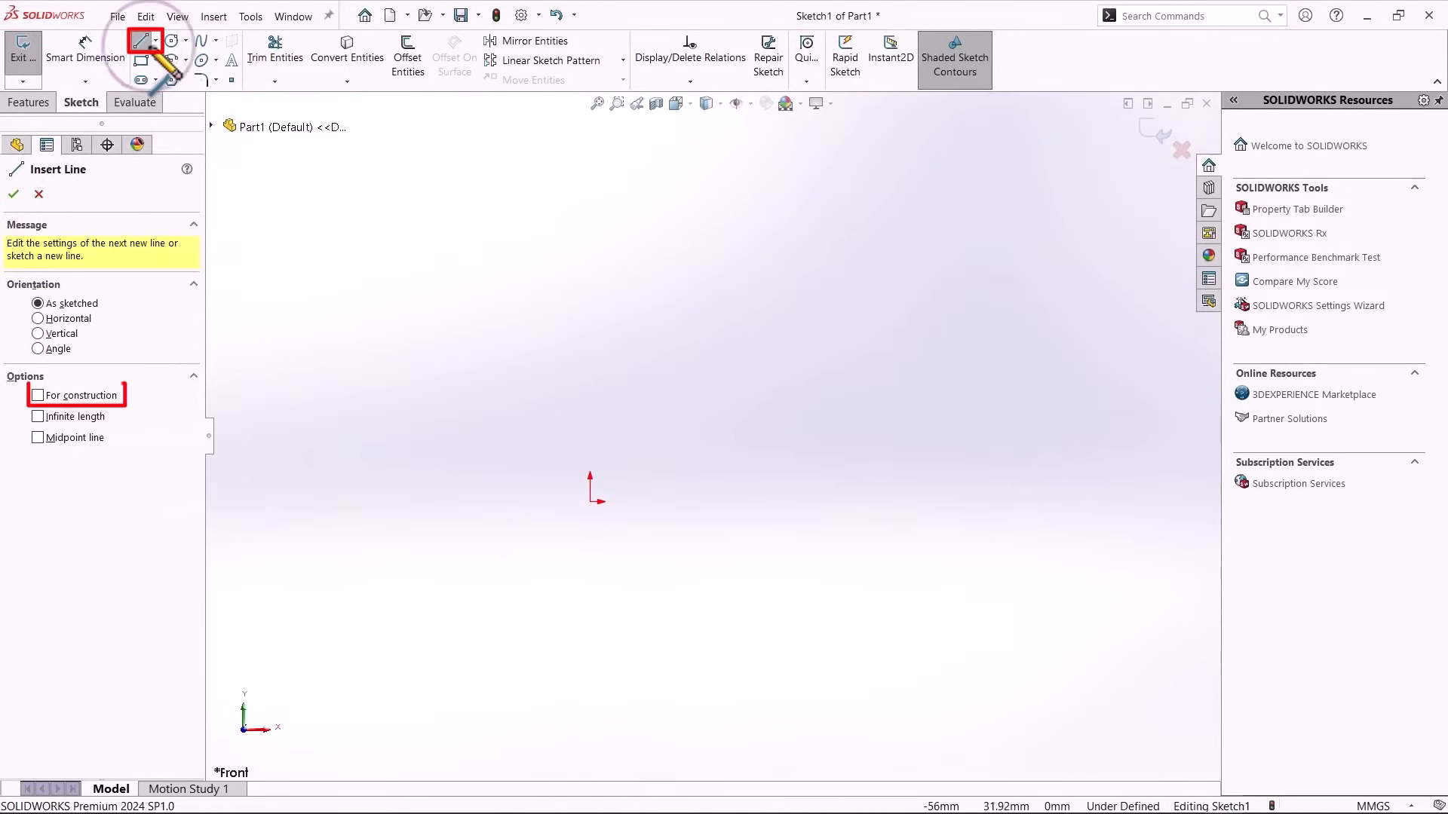
pyautogui.click(38, 394)
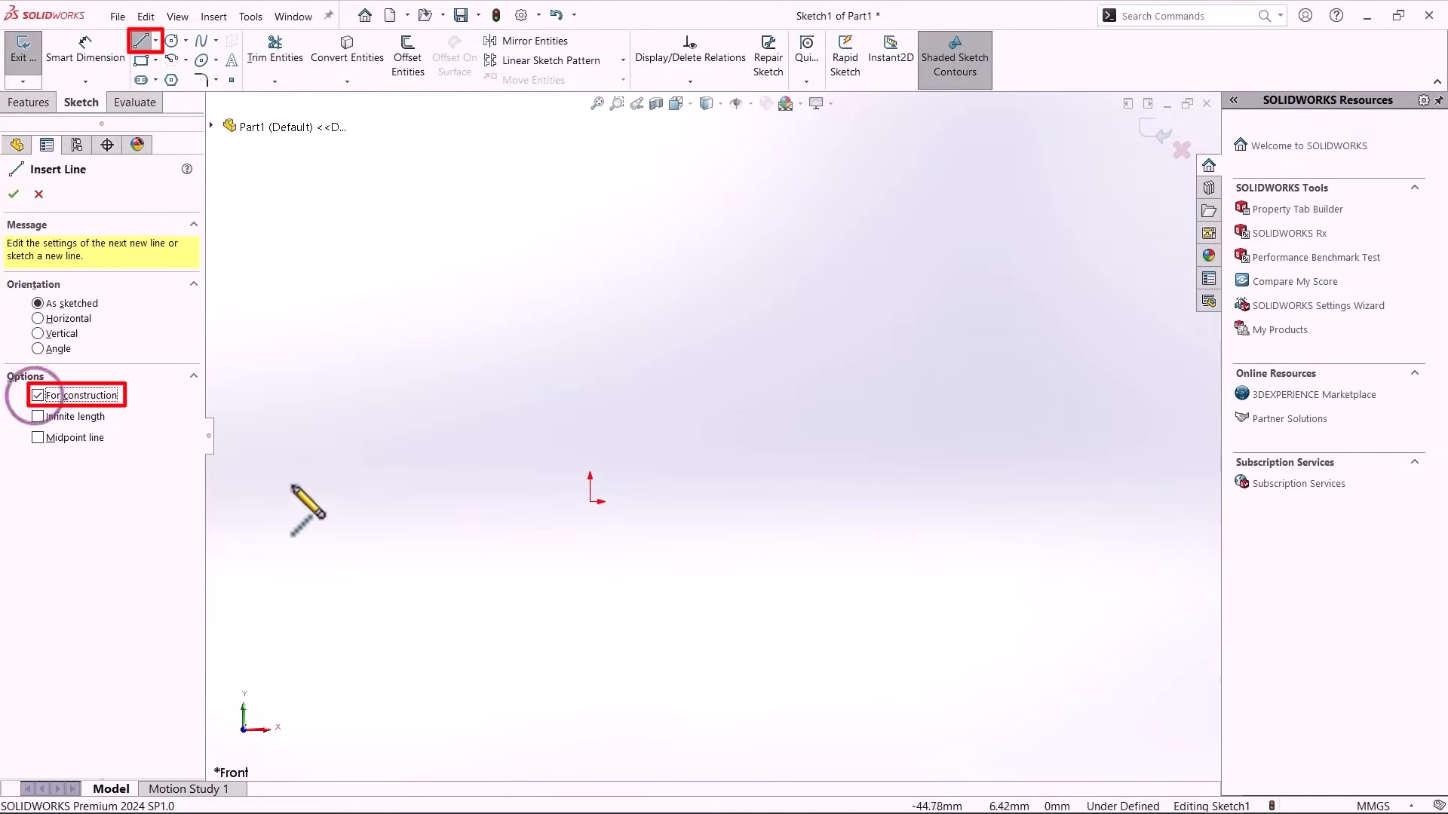
pyautogui.click(411, 526)
pyautogui.doubleClick(707, 369)
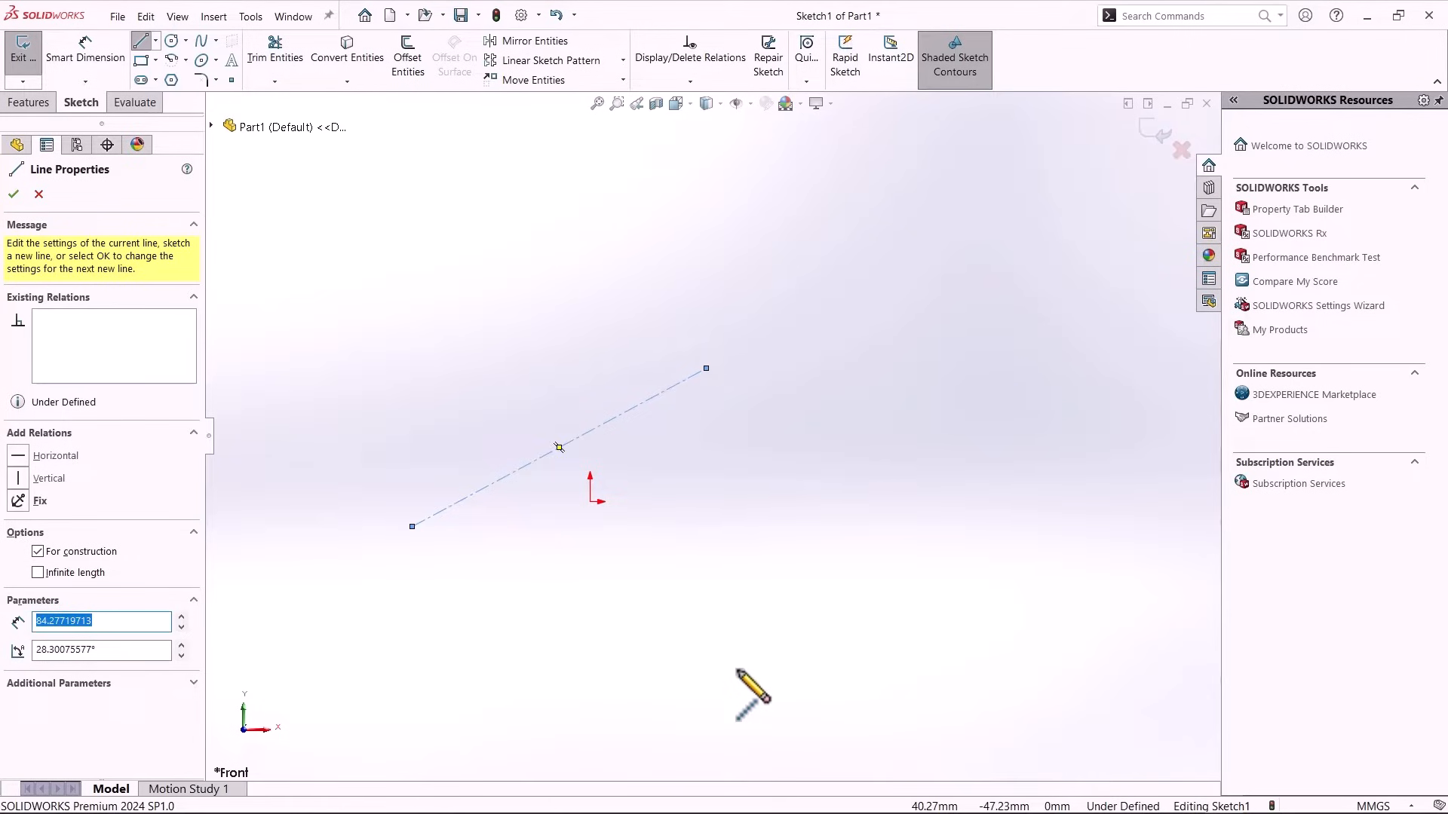
pyautogui.press('Escape')
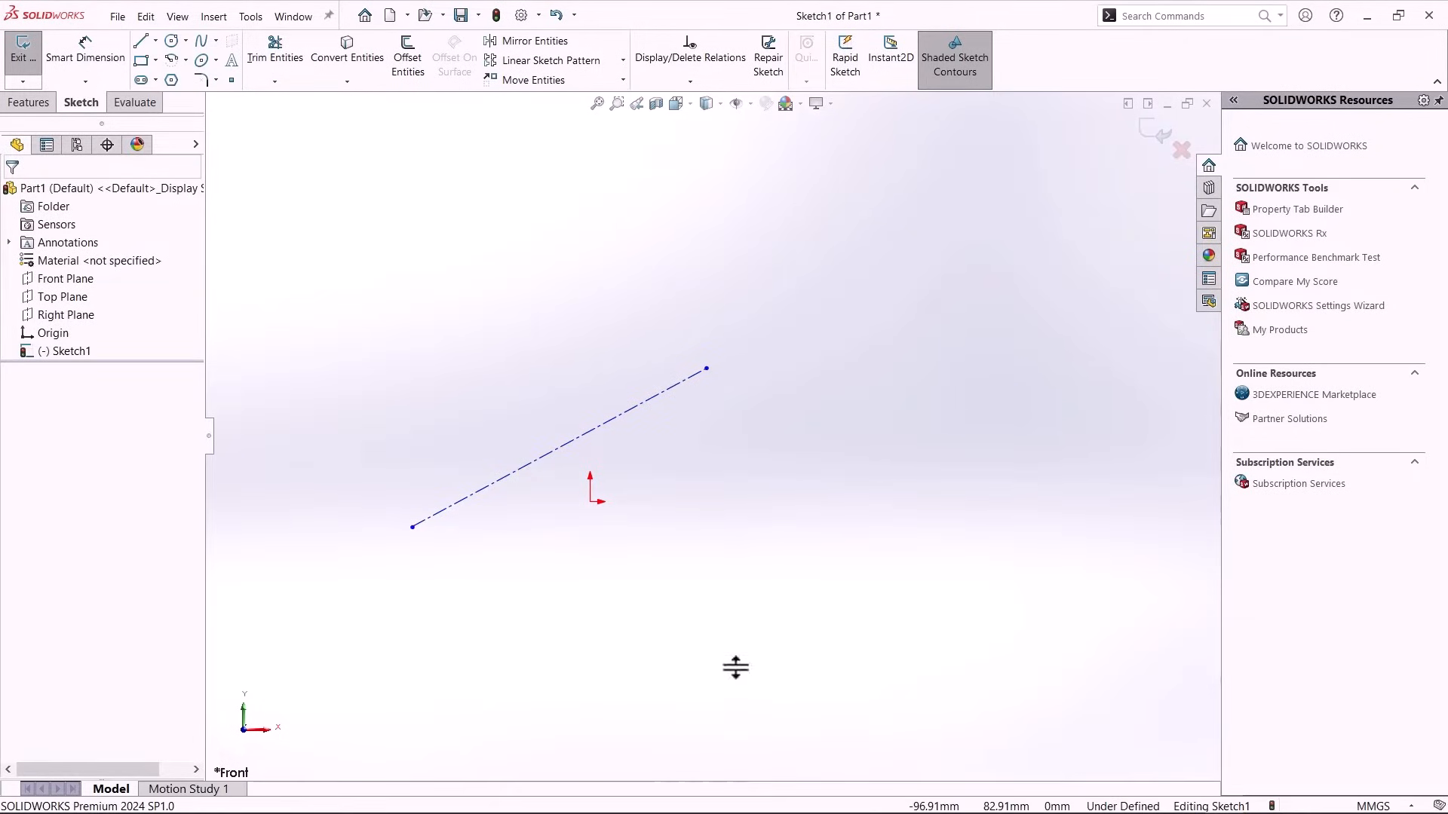
# Sketch a four-sided polygon around an inscribed circle about 29.5 mm in diameter, below and right of the origin.
pyautogui.click(170, 88)
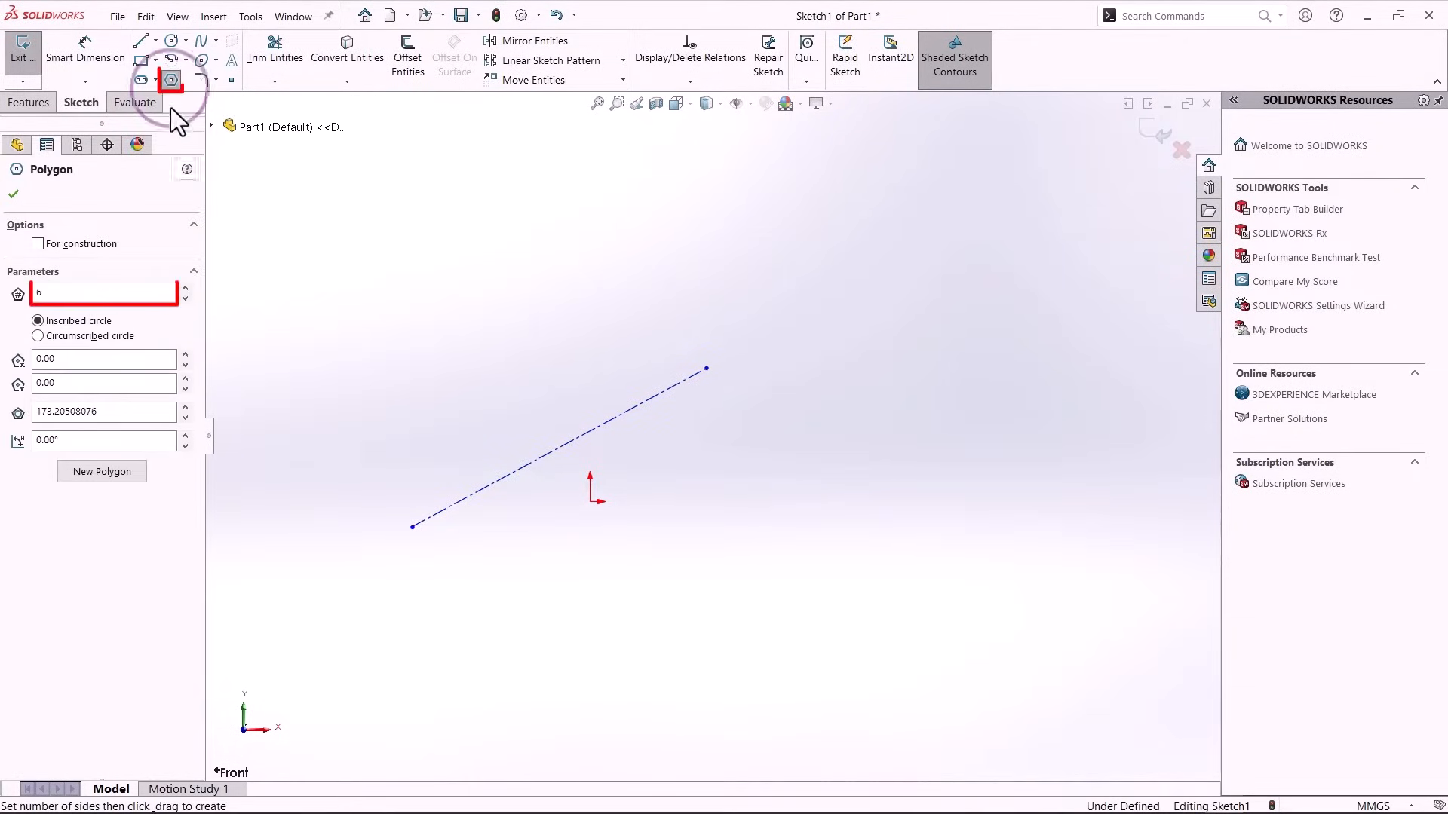
pyautogui.click(185, 298)
pyautogui.click(185, 299)
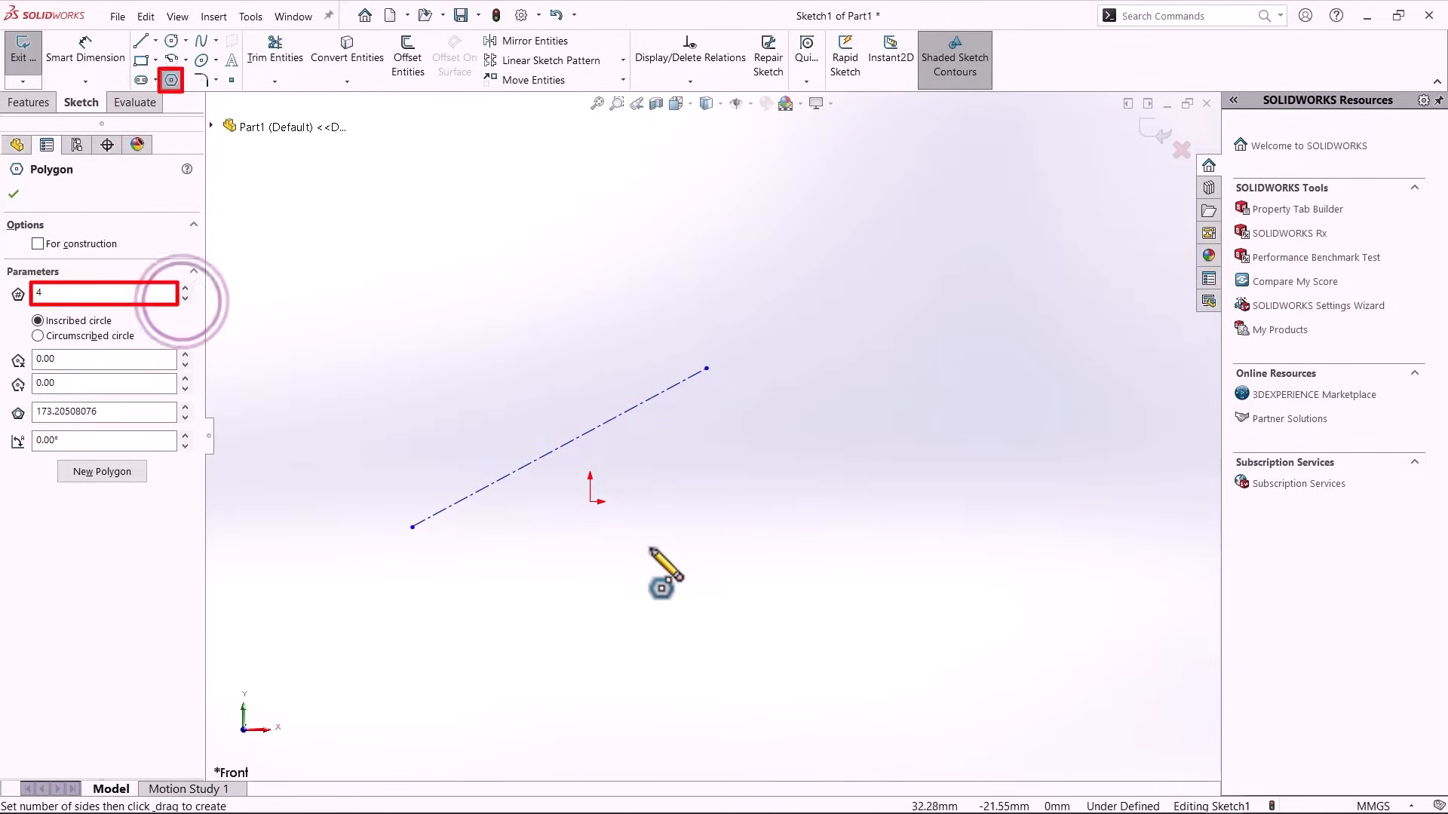
pyautogui.click(730, 589)
pyautogui.click(788, 593)
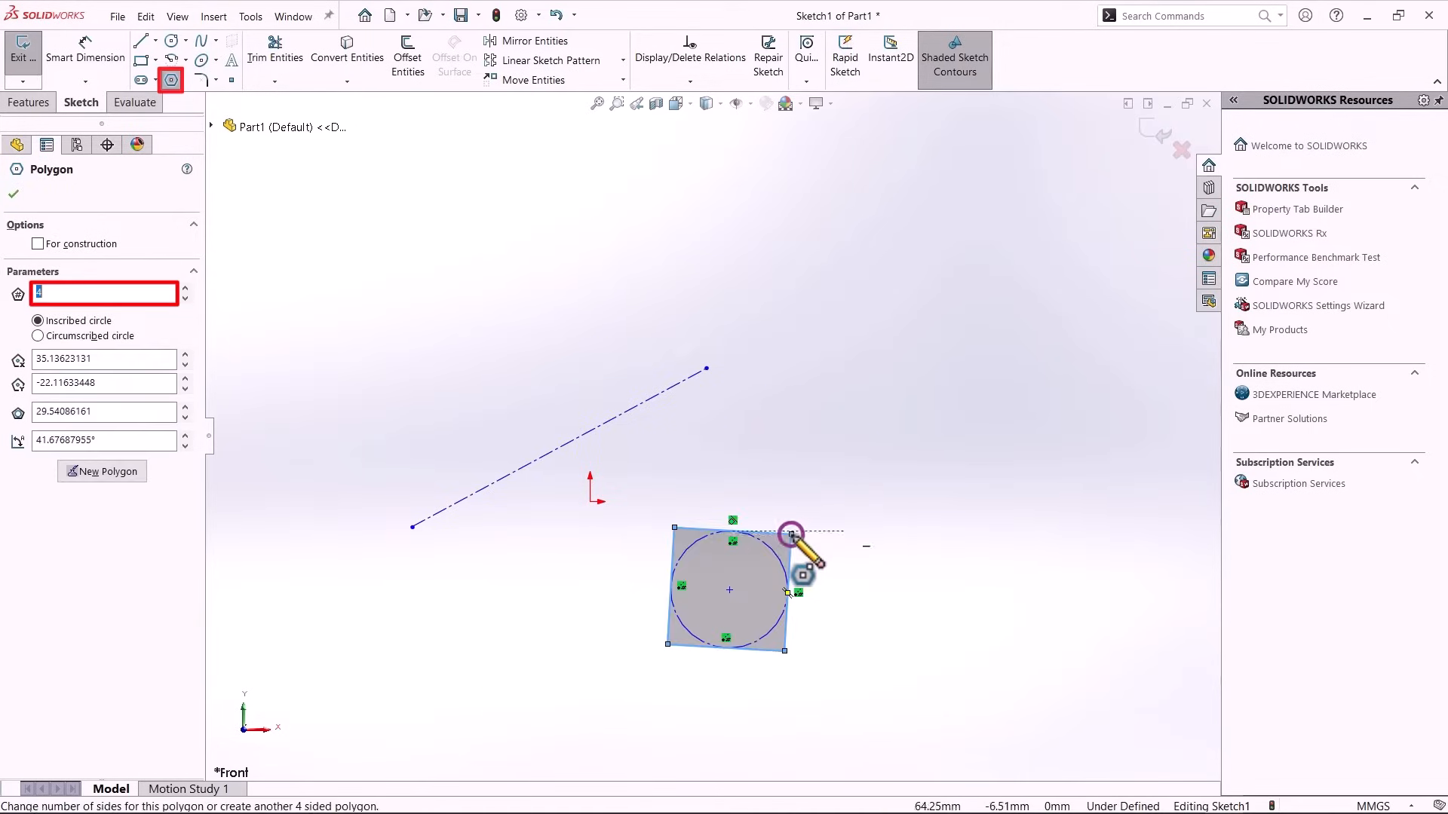
# Increase the polygon's number of sides to 7 and finish the polygon.
pyautogui.click(184, 288)
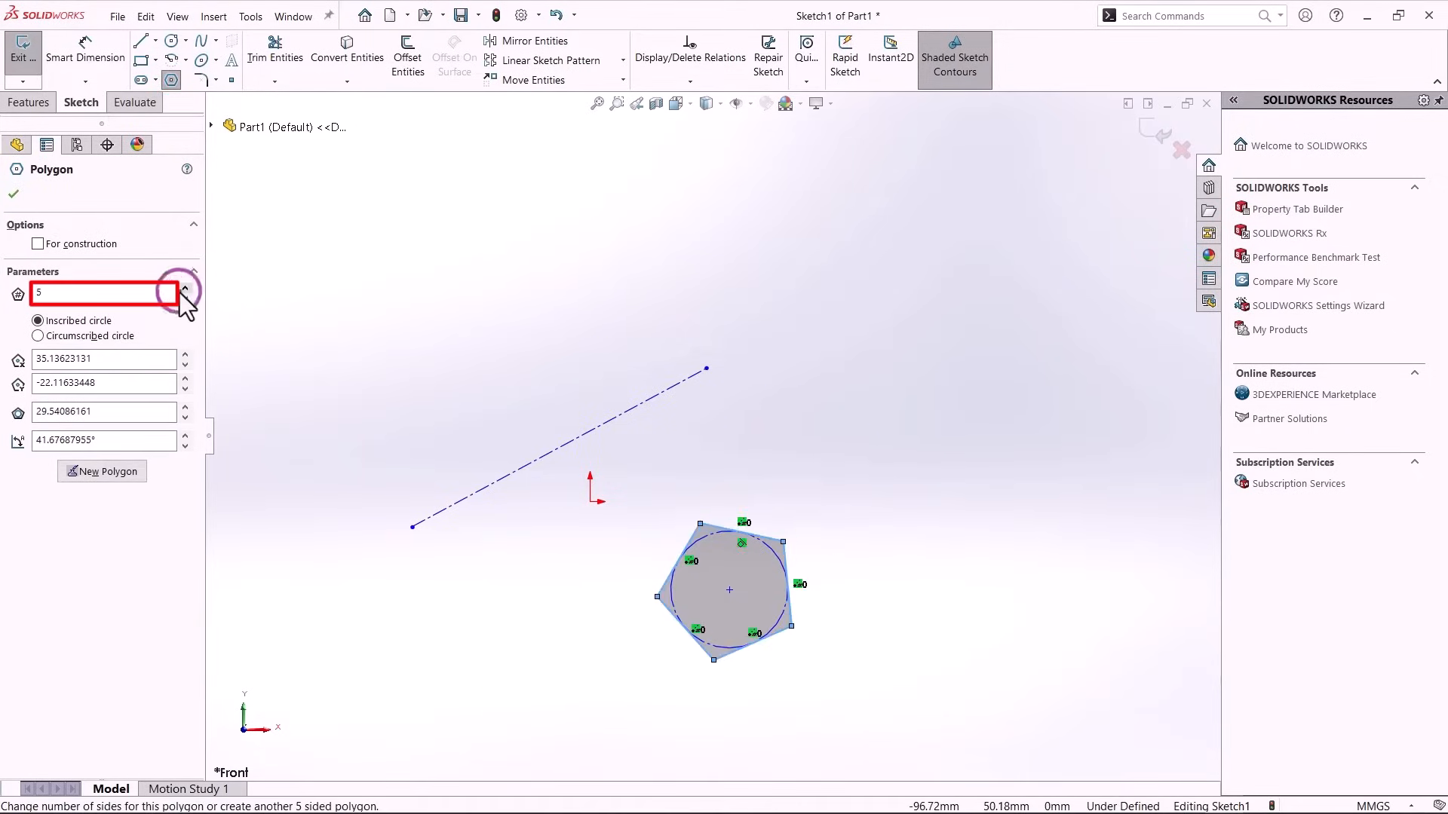
pyautogui.click(184, 288)
pyautogui.click(185, 288)
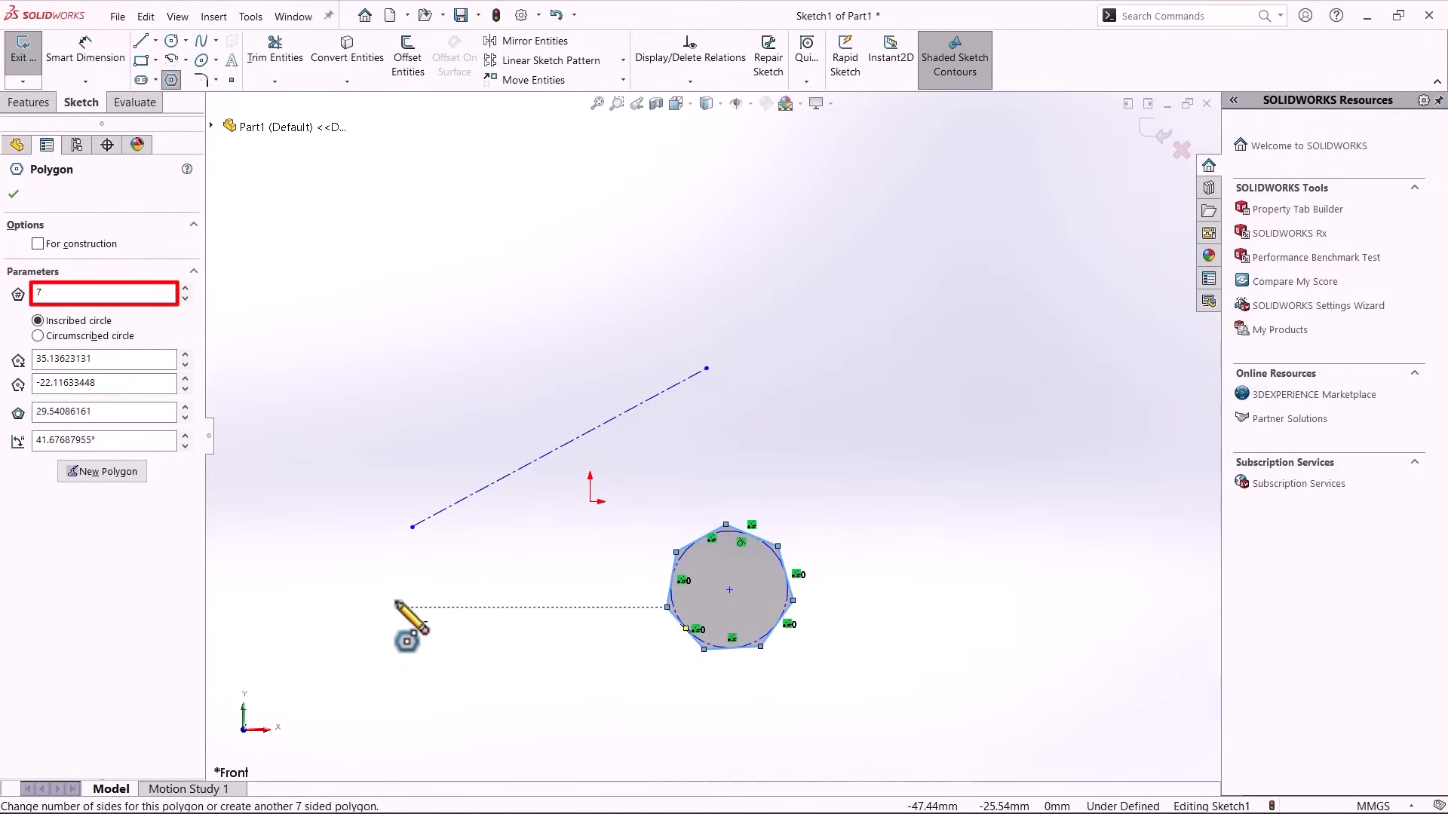
pyautogui.press('Escape')
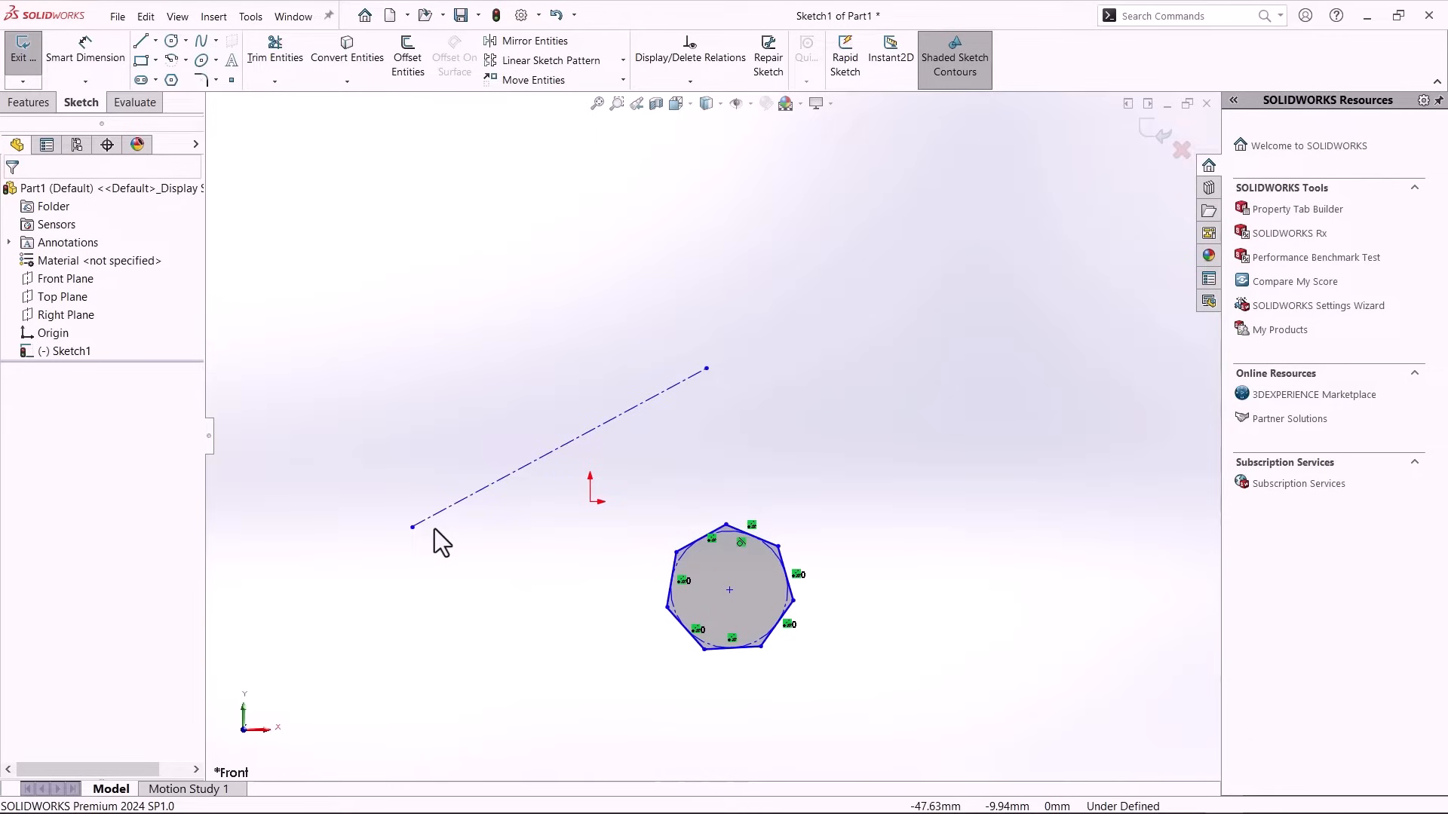
# Delete the slanted construction line and the seven-sided polygon's edges from the sketch.
pyautogui.click(478, 492)
pyautogui.rightClick(479, 491)
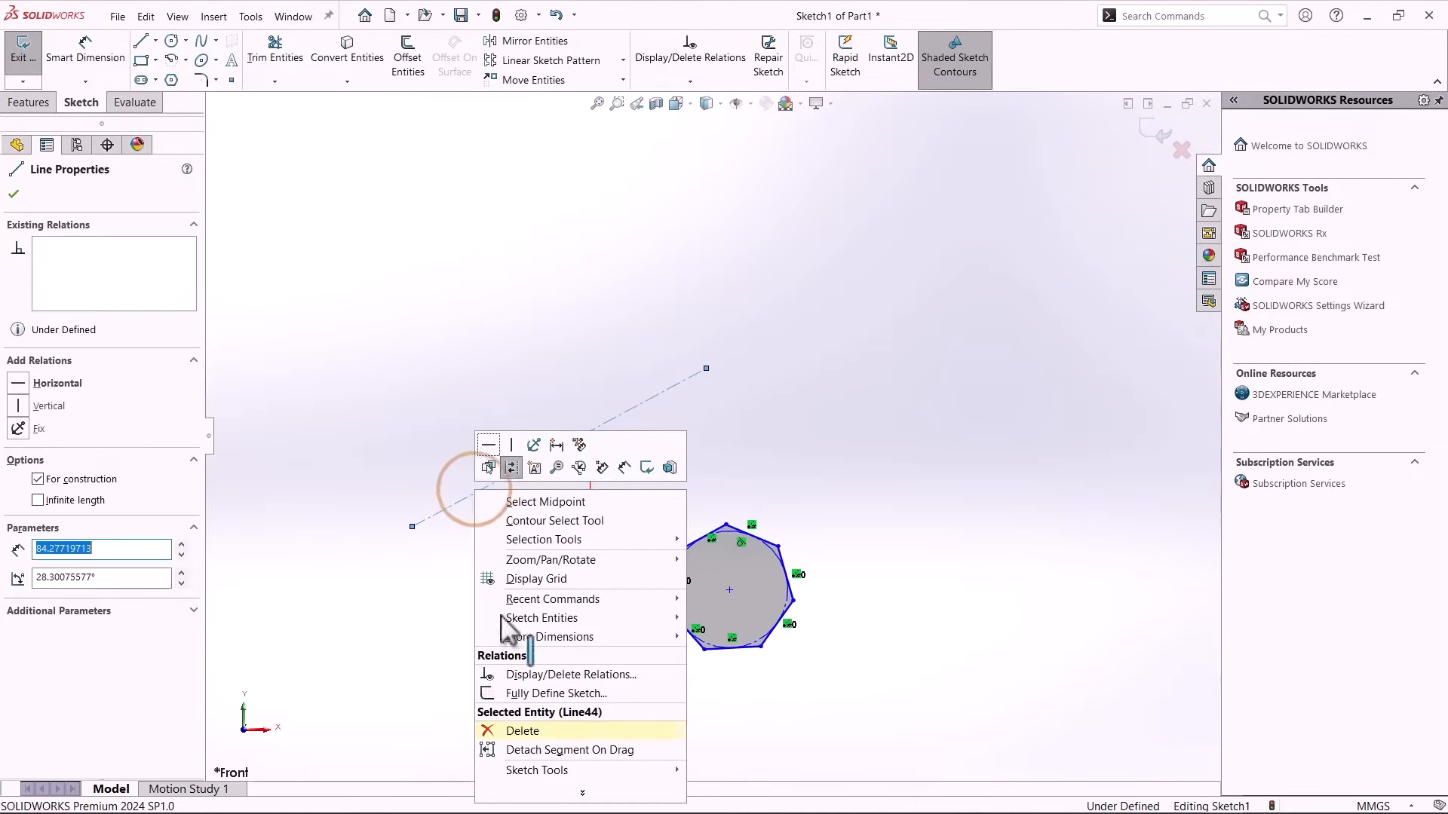
pyautogui.click(523, 730)
pyautogui.click(687, 567)
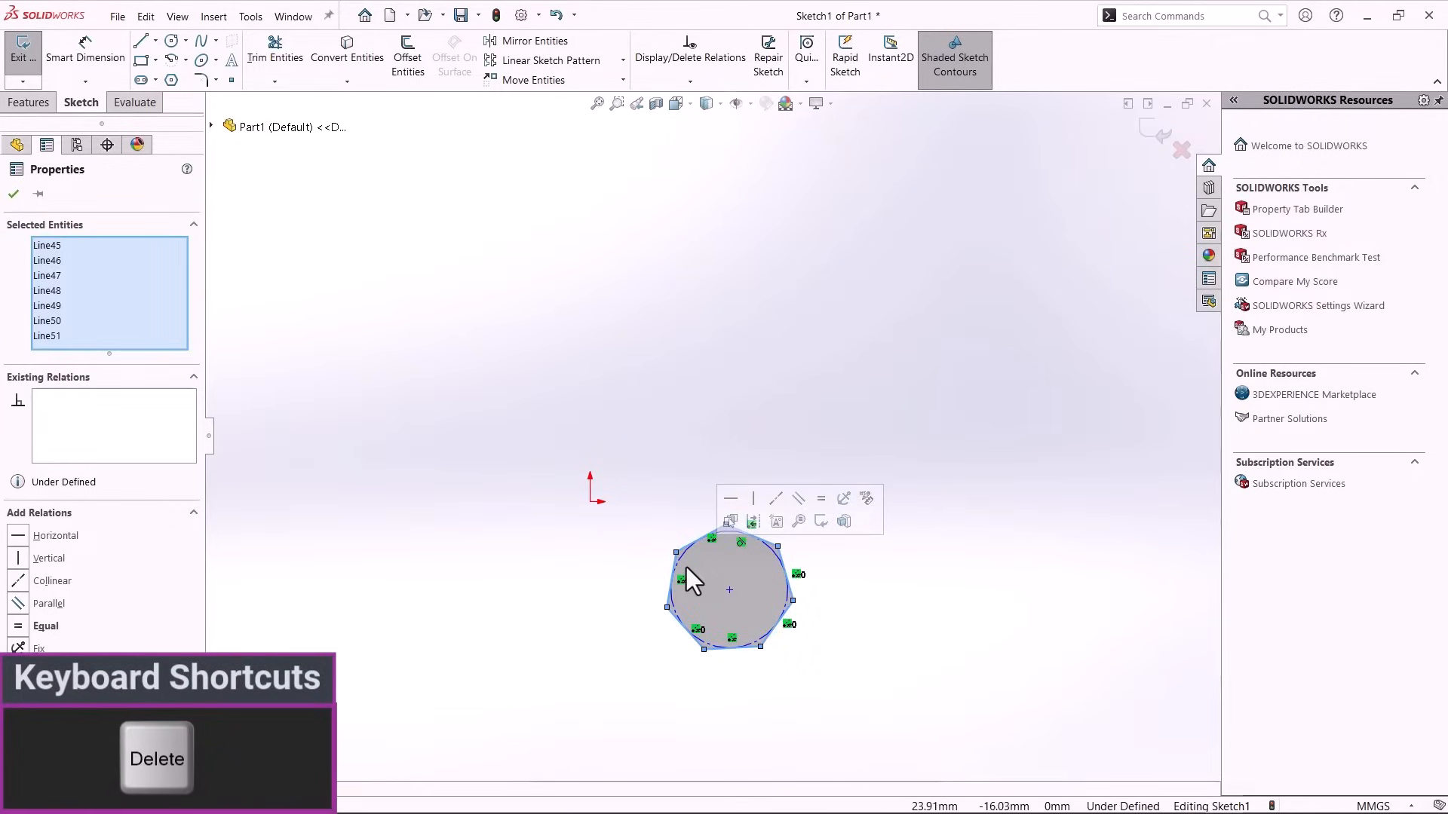
pyautogui.click(686, 567)
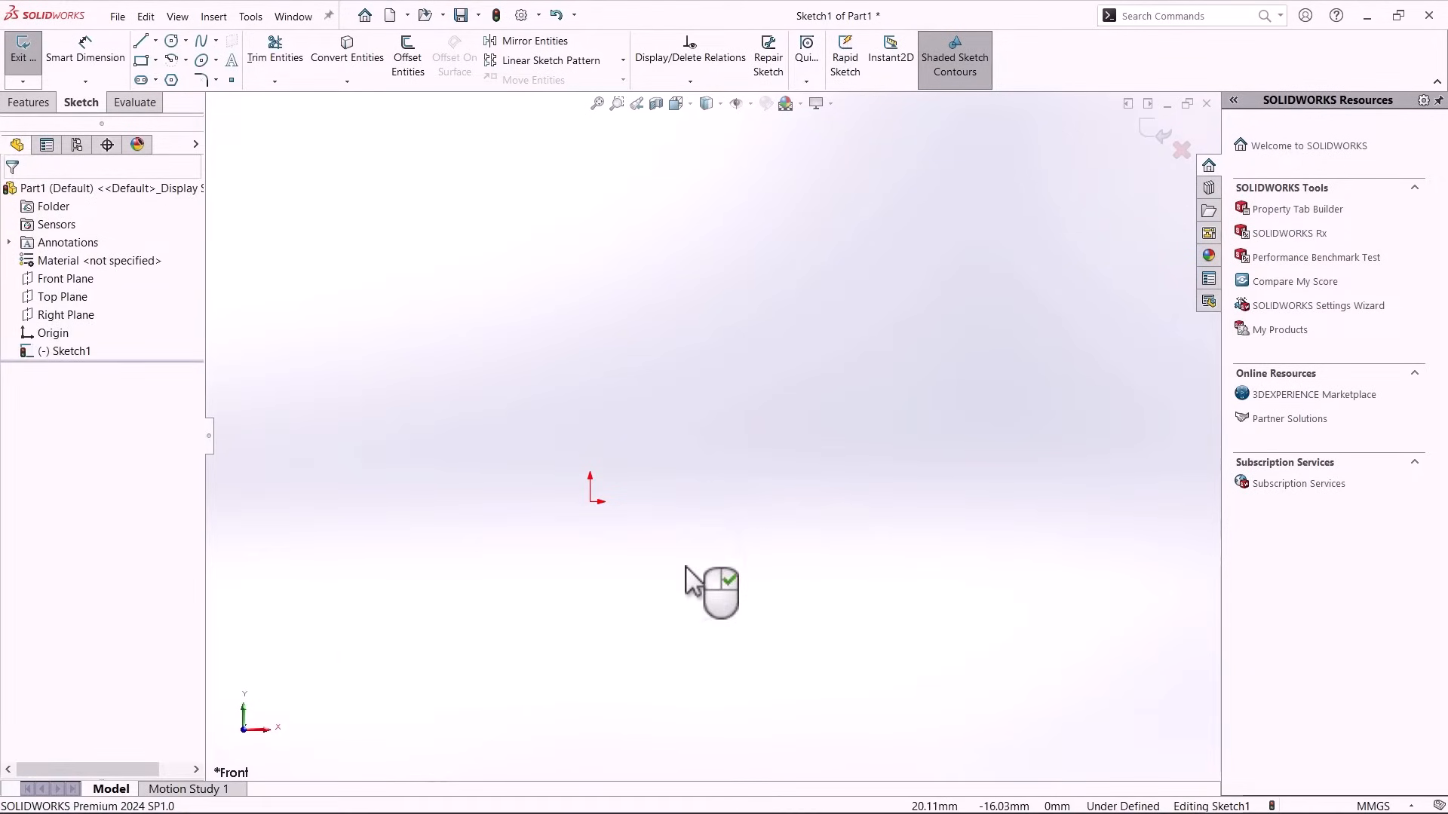
# Sketch an open chain of six connected lines around the origin, starting up-left and ending at the far right.
pyautogui.press('l')
pyautogui.click(413, 381)
pyautogui.click(551, 246)
pyautogui.click(761, 276)
pyautogui.click(882, 471)
pyautogui.click(551, 711)
pyautogui.click(860, 667)
pyautogui.click(1090, 469)
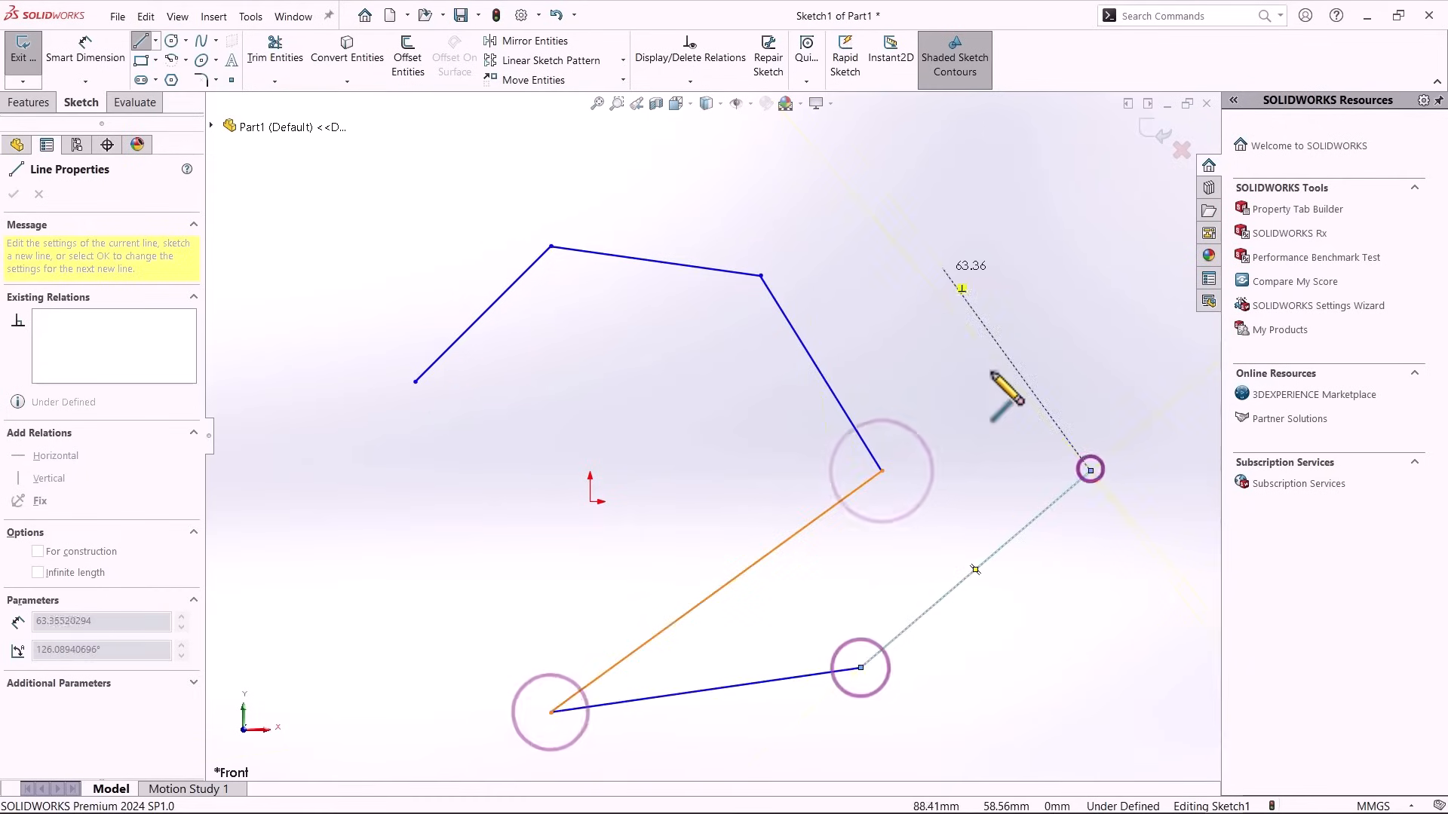
pyautogui.press('Escape')
# Sketch a second open chain of three connected lines at the upper right of the first chain.
pyautogui.press('l')
pyautogui.click(869, 240)
pyautogui.click(1052, 224)
pyautogui.click(1028, 419)
pyautogui.click(928, 517)
pyautogui.press('Escape')
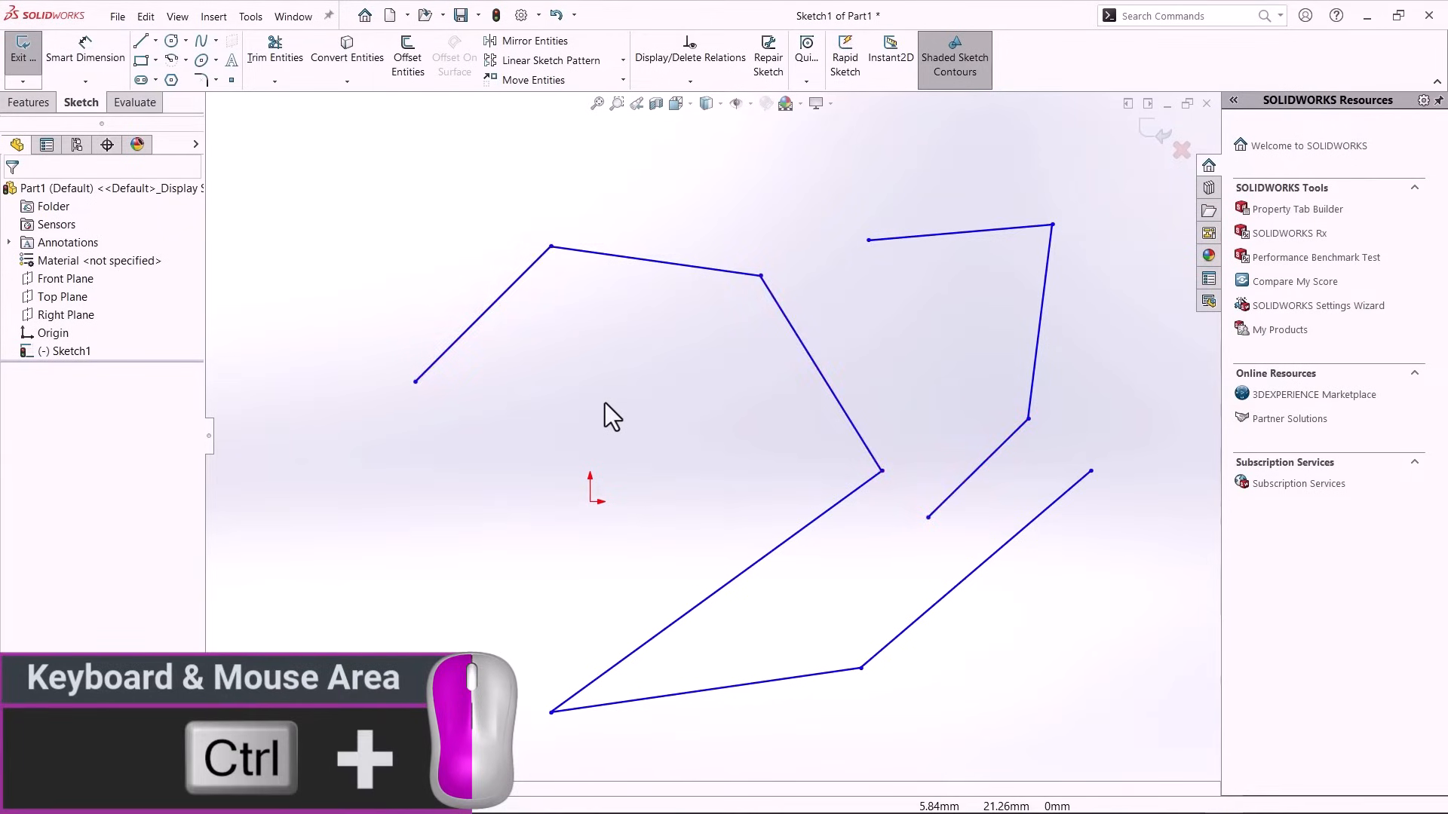
# Select the first and third lines of the six-line chain plus the last line of the three-line chain, and delete them together.
pyautogui.keyDown('ctrl'); pyautogui.click(504, 299); pyautogui.keyUp('ctrl')
pyautogui.keyDown('ctrl'); pyautogui.click(808, 354); pyautogui.keyUp('ctrl')
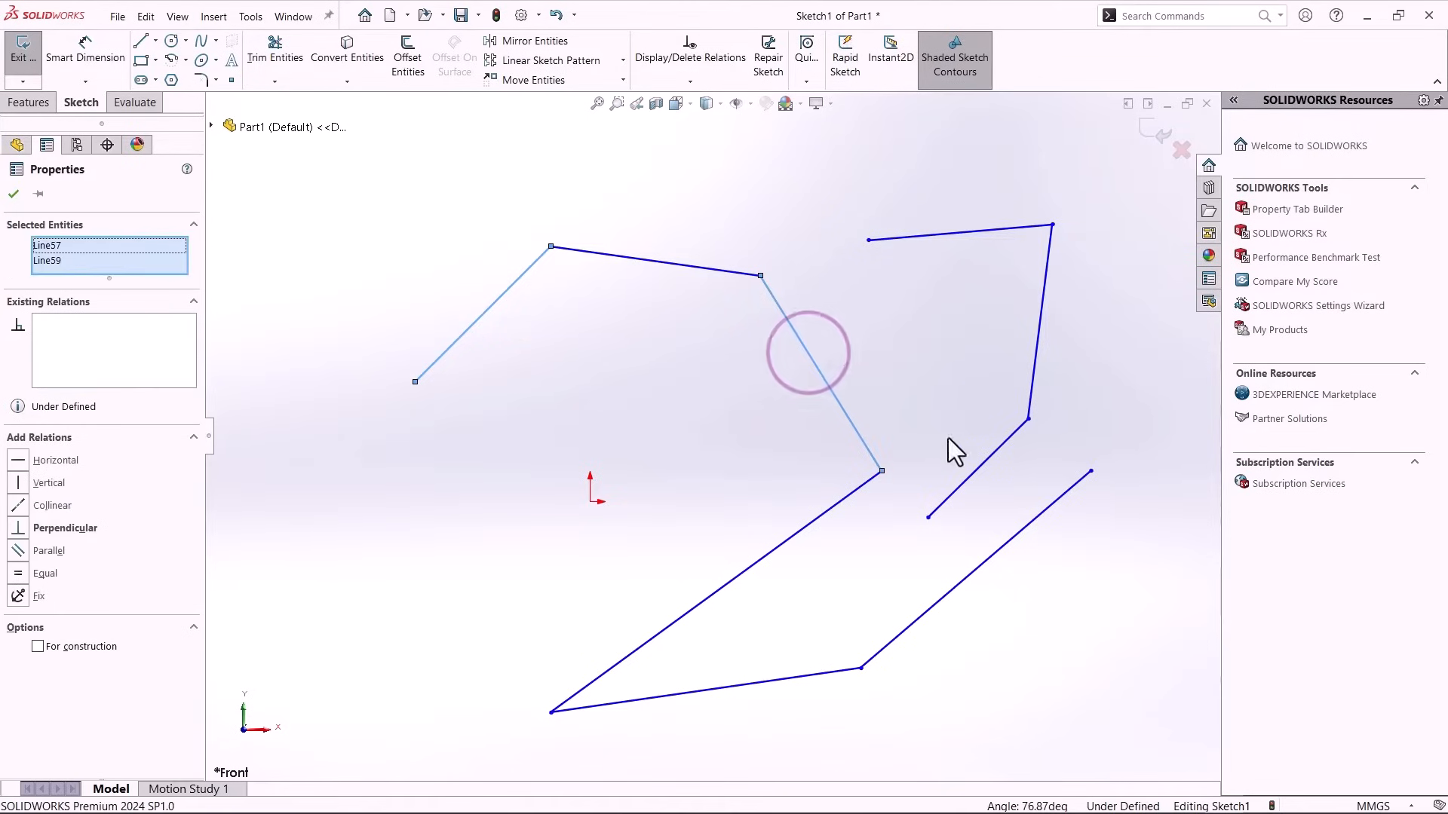
pyautogui.keyDown('ctrl'); pyautogui.click(982, 461); pyautogui.keyUp('ctrl')
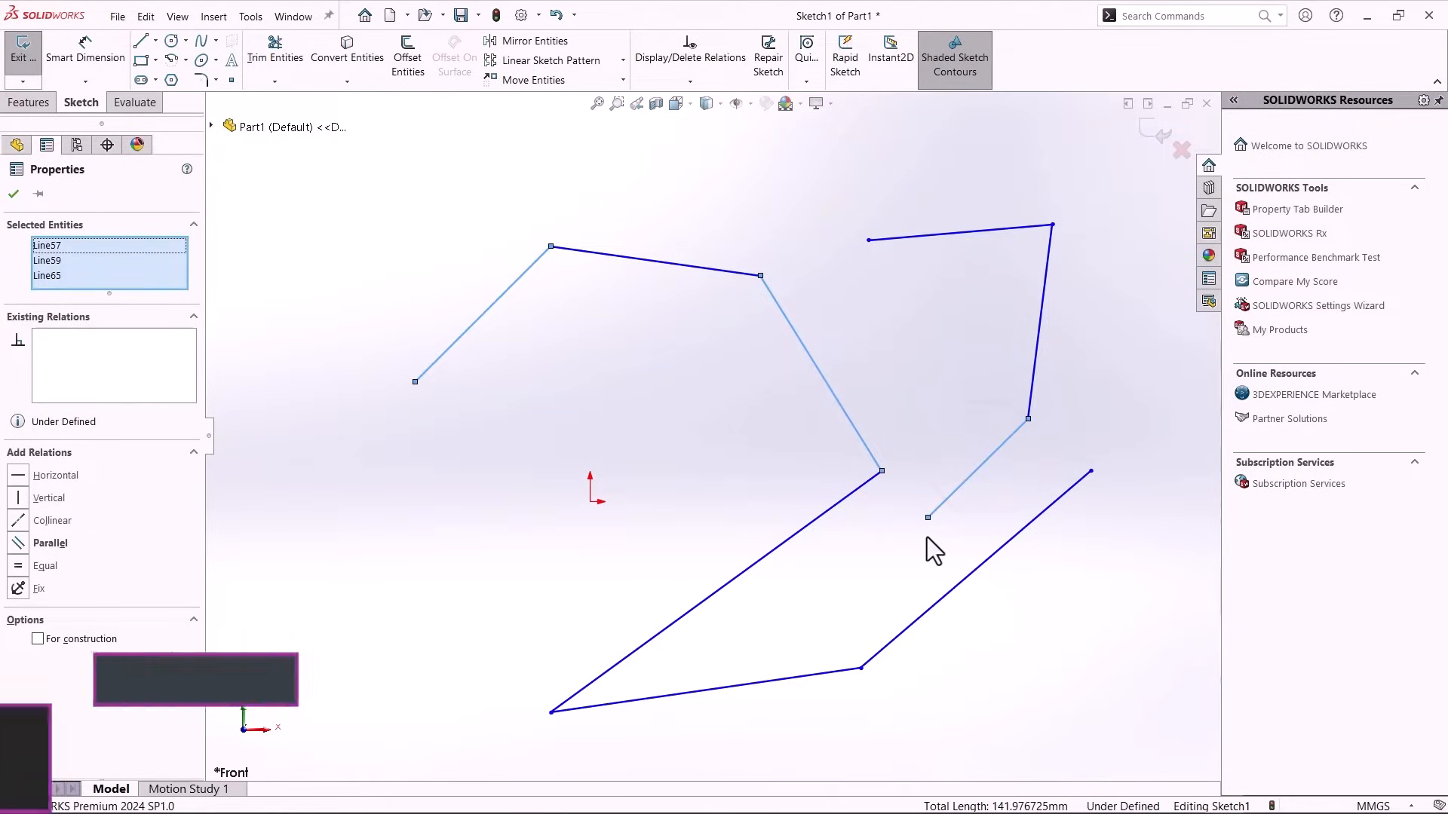
pyautogui.press('Delete')
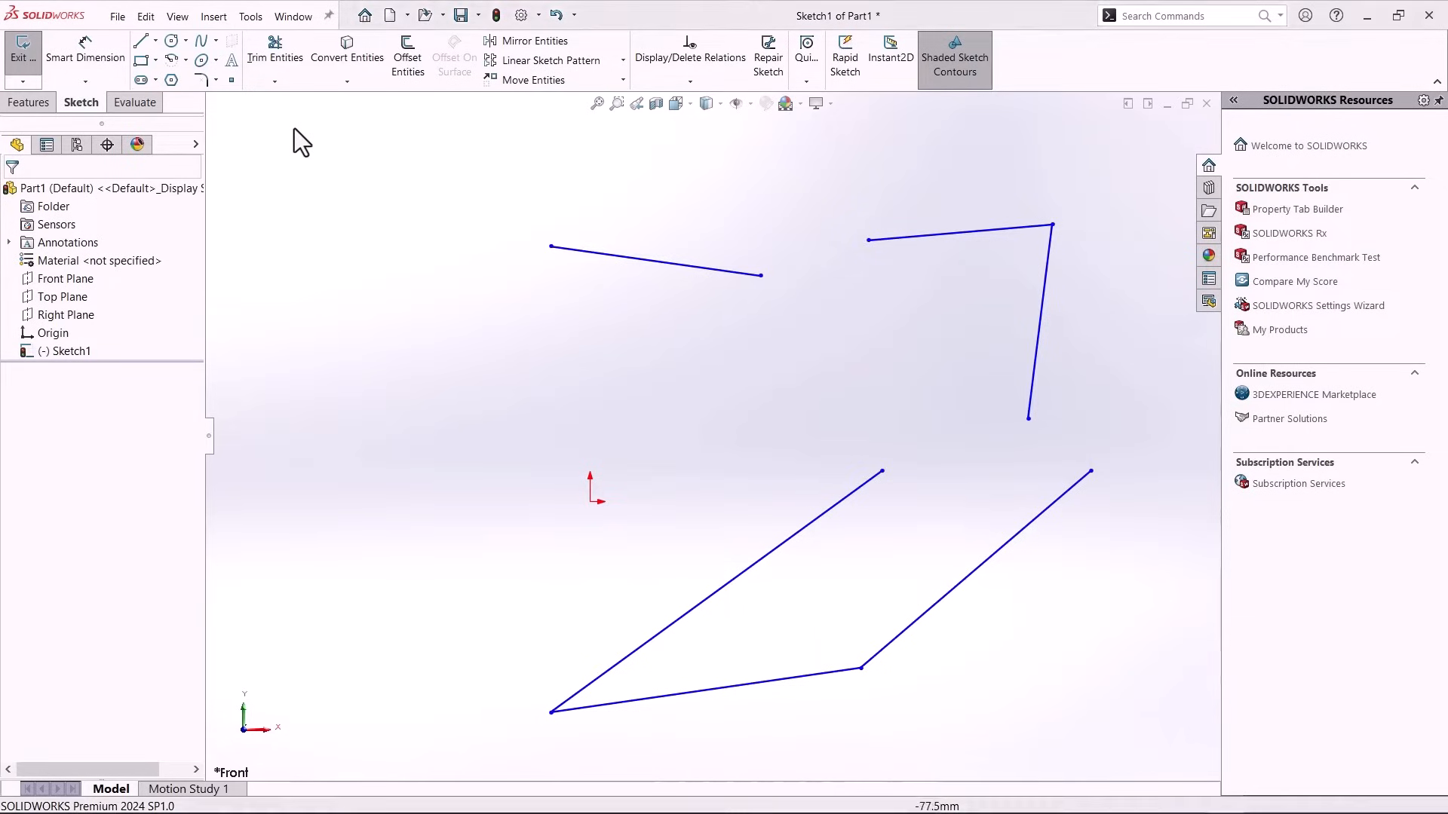
# Delete the three upper lines with a window selection and the three lower lines with a crossing selection.
pyautogui.moveTo(322, 131)
pyautogui.mouseDown()
pyautogui.moveTo(486, 264)
pyautogui.moveTo(985, 530)
pyautogui.moveTo(1057, 536)
pyautogui.moveTo(1117, 508)
pyautogui.moveTo(1137, 511)
pyautogui.moveTo(1136, 533)
pyautogui.moveTo(1100, 483)
pyautogui.moveTo(1069, 475)
pyautogui.moveTo(1063, 502)
pyautogui.moveTo(1106, 642)
pyautogui.mouseUp()
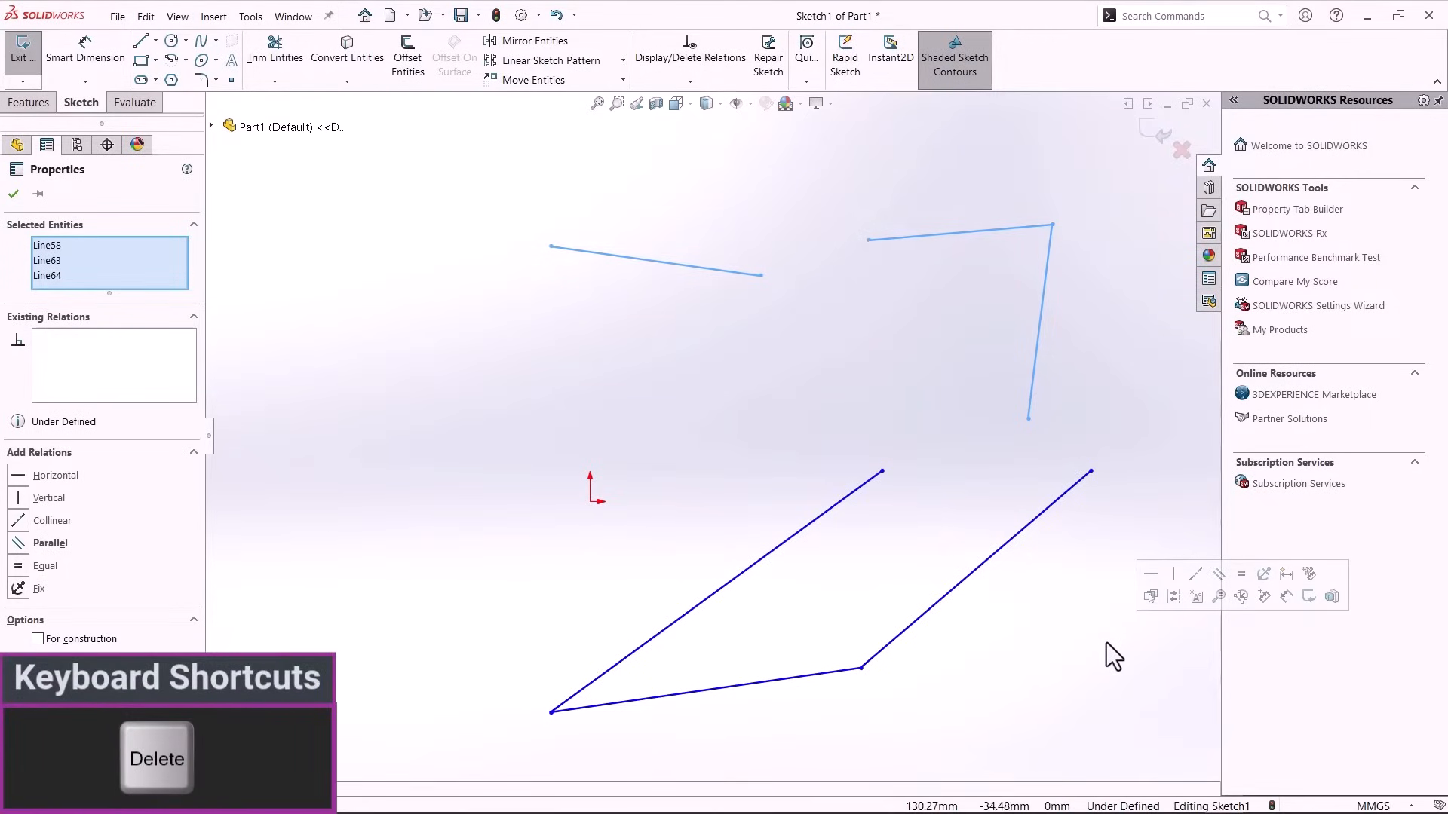
pyautogui.press('Delete')
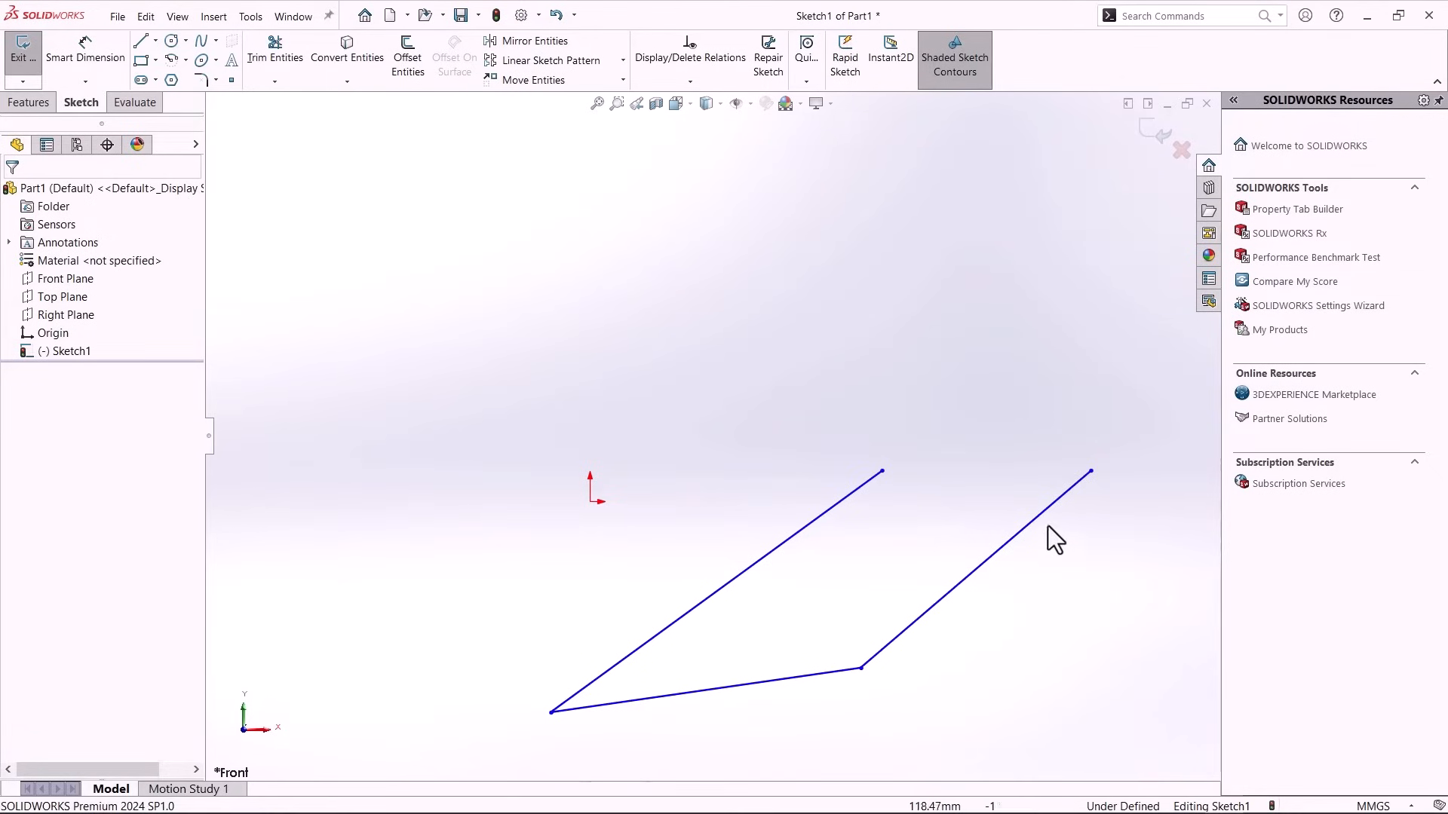
pyautogui.moveTo(1046, 521)
pyautogui.mouseDown()
pyautogui.moveTo(704, 523)
pyautogui.moveTo(655, 649)
pyautogui.moveTo(740, 708)
pyautogui.mouseUp()
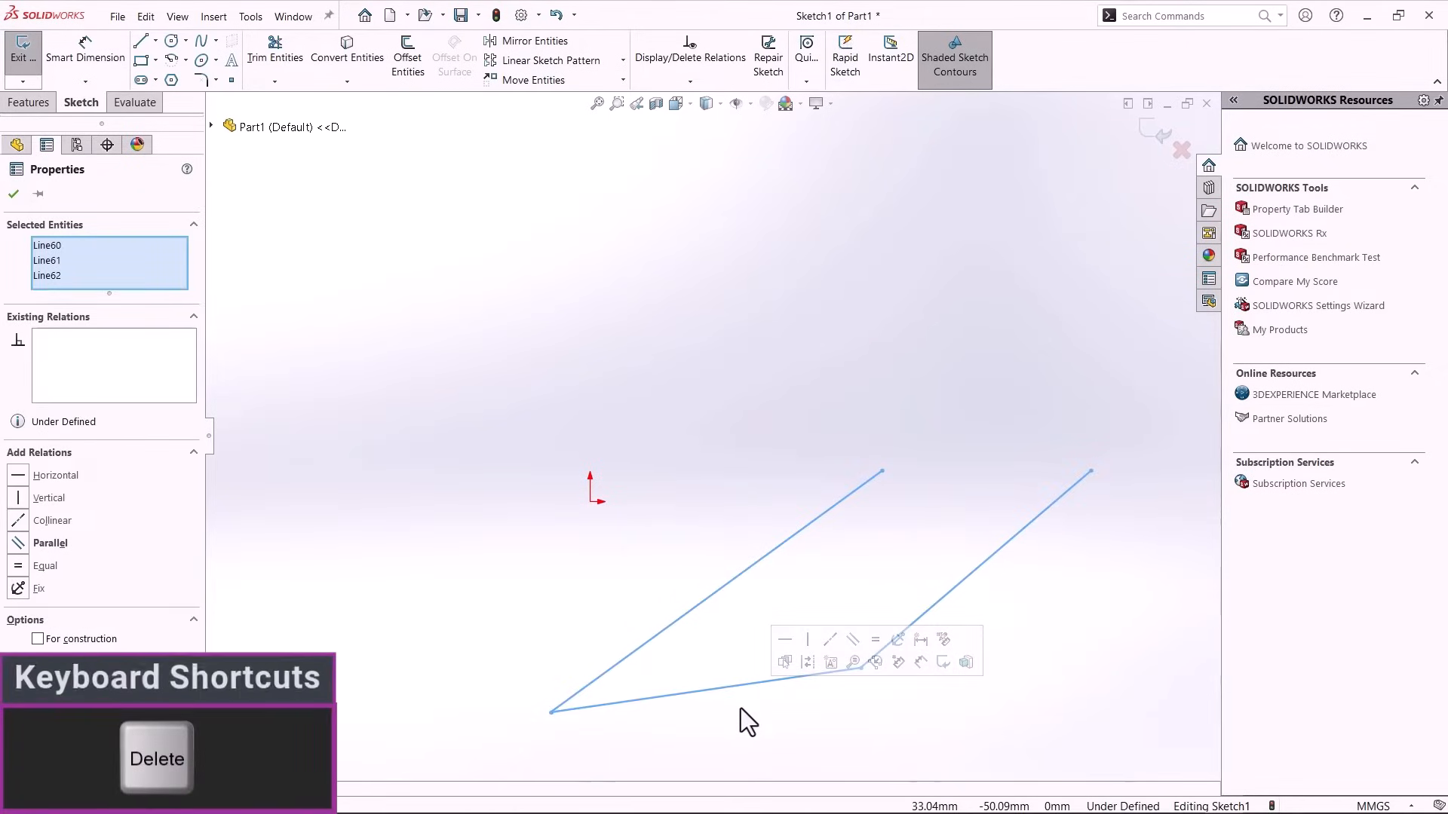
pyautogui.press('Delete')
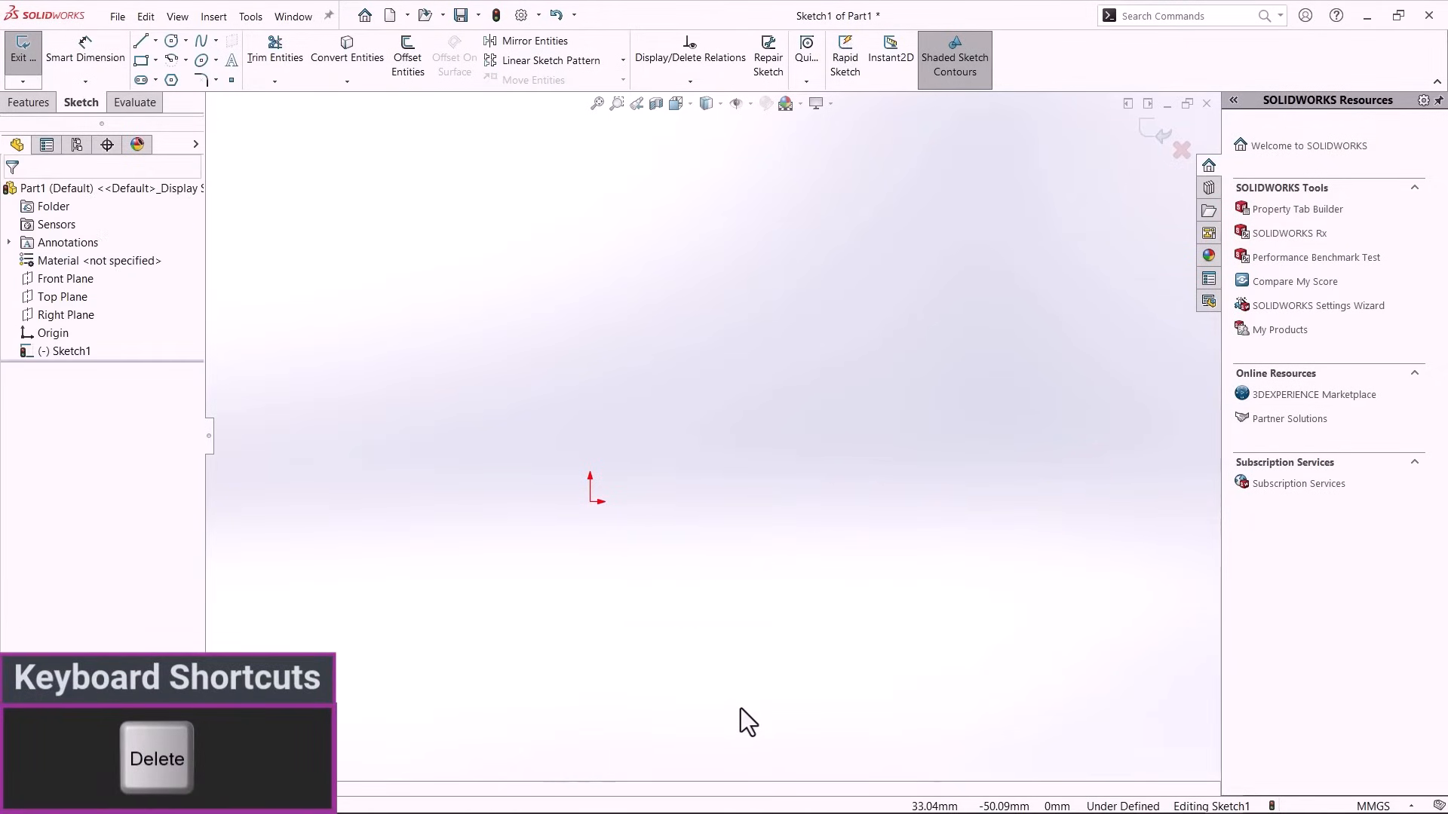
# Undo the line deletions to restore both chains of lines.
pyautogui.hotkey('ctrl', 'z')
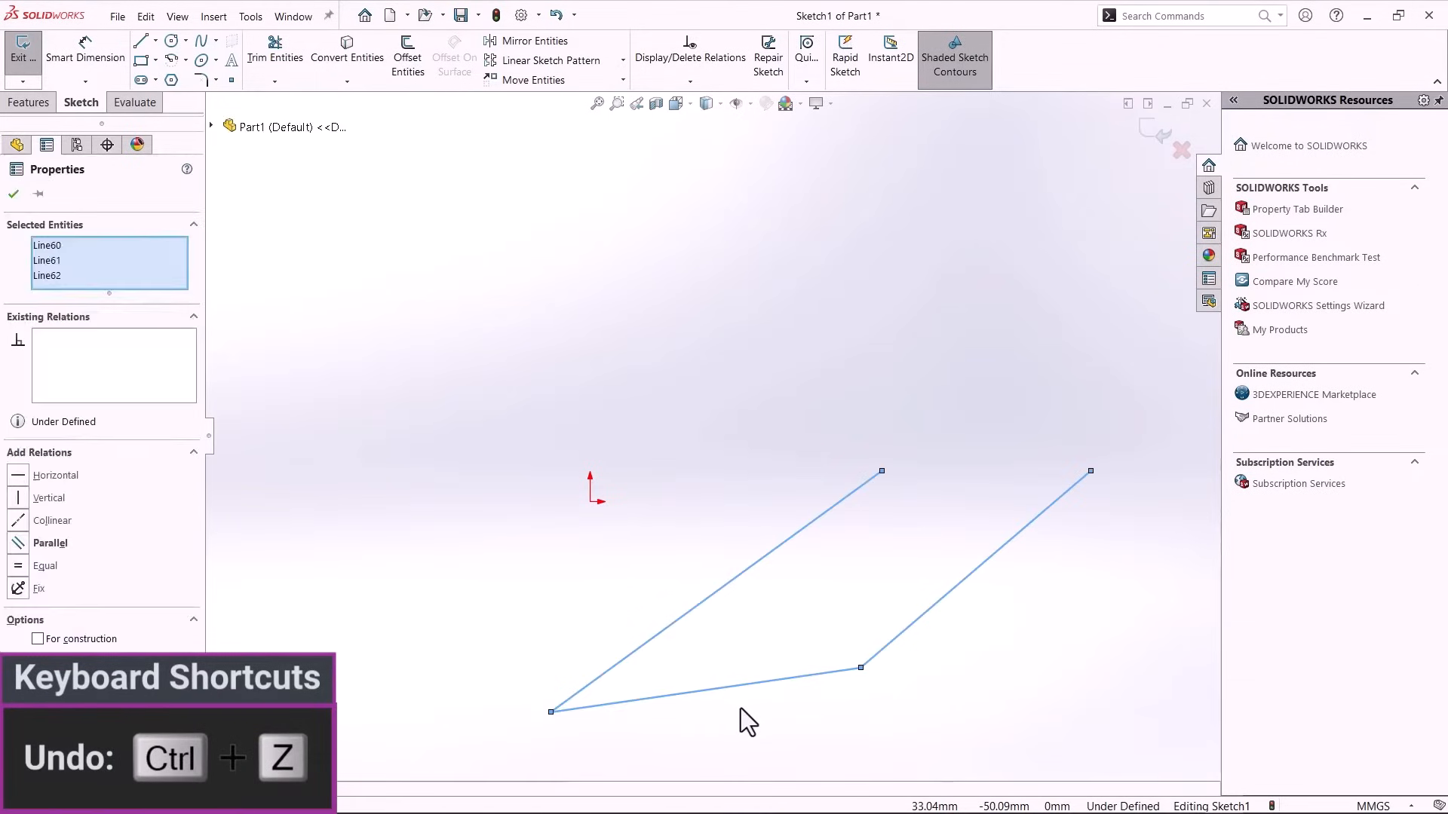
pyautogui.hotkey('ctrl', 'z')
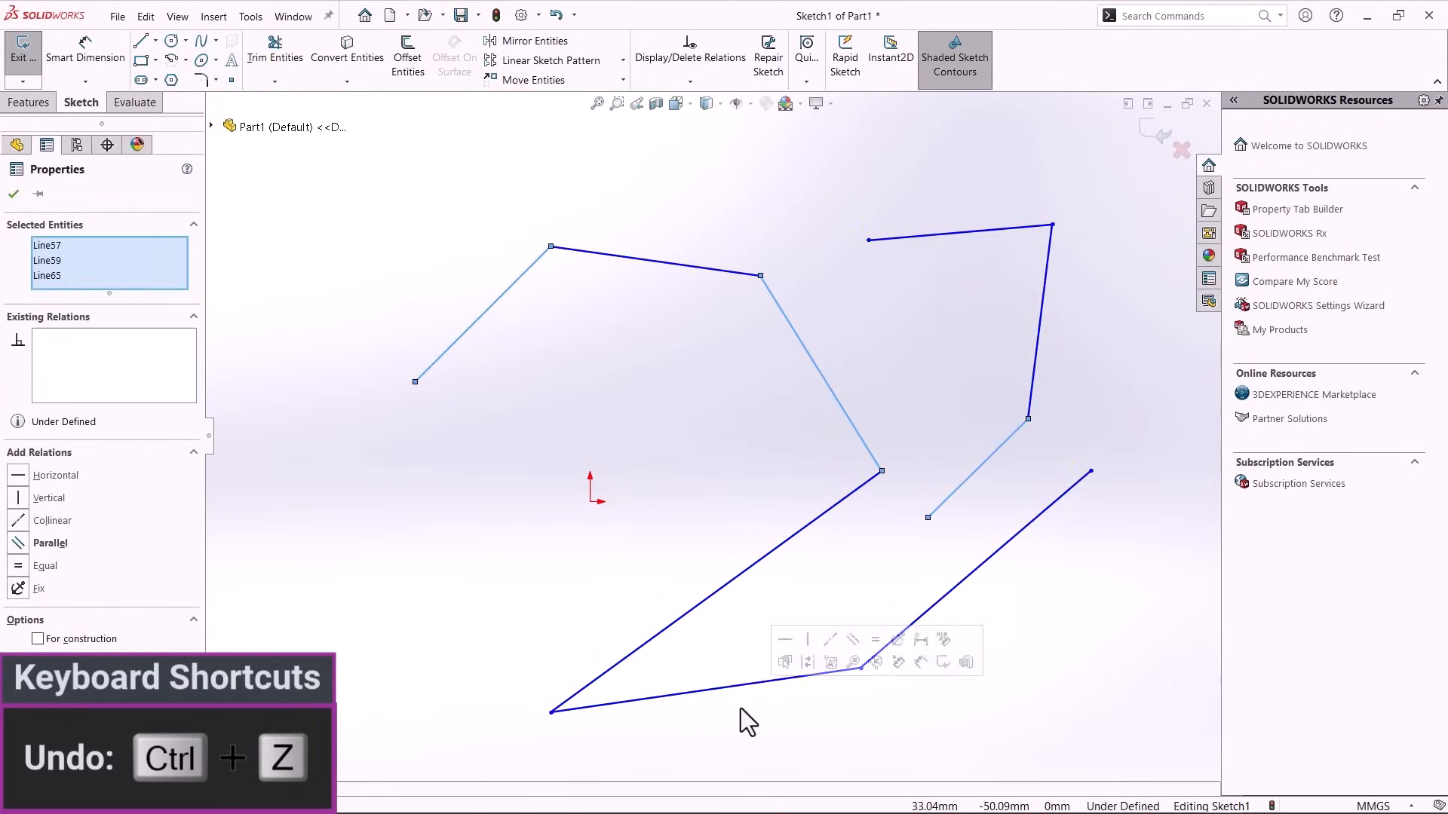
# Select every line in the sketch at once and delete them all.
pyautogui.press('Escape')
pyautogui.hotkey('ctrl', 'a')
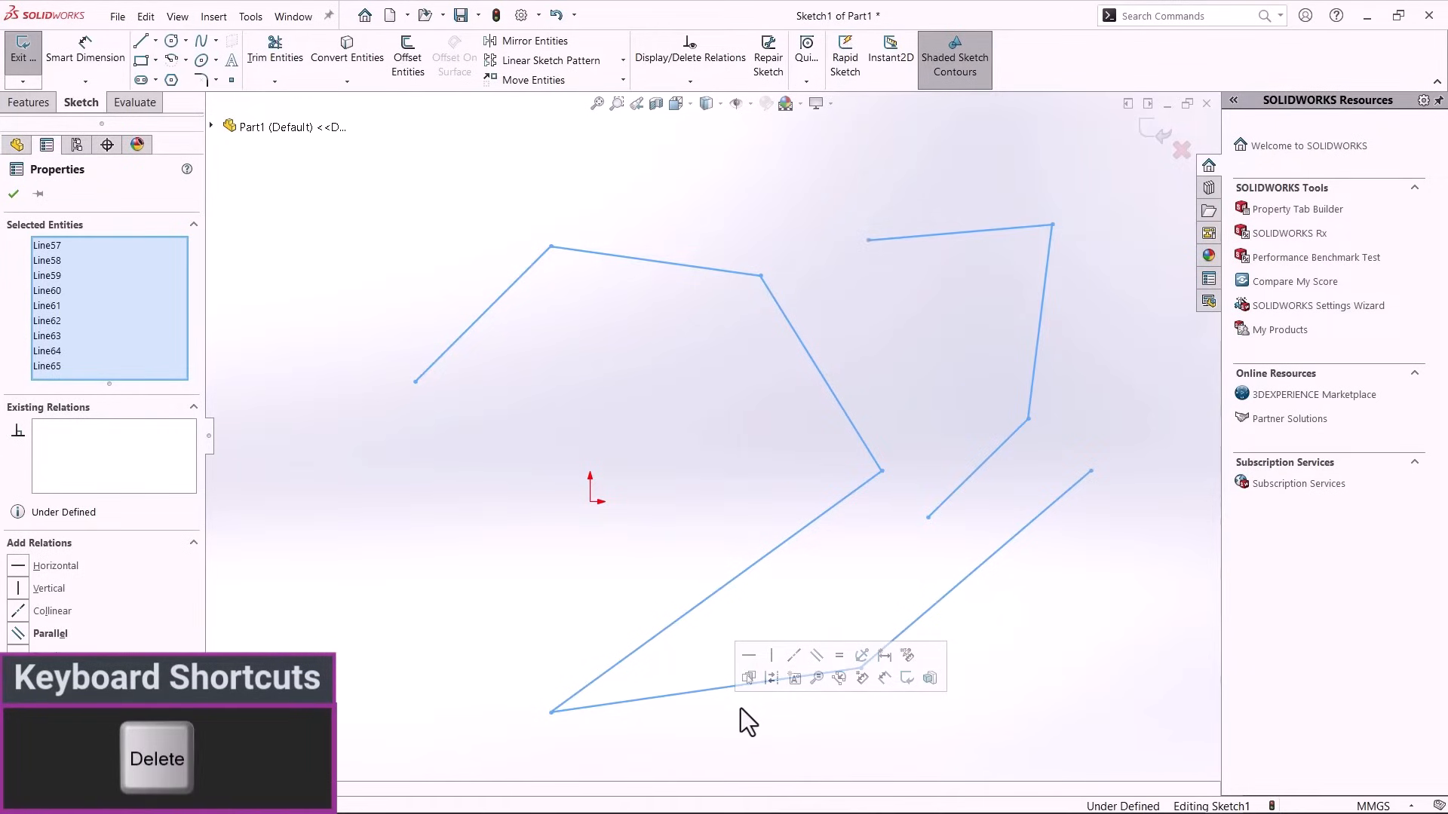
pyautogui.press('Delete')
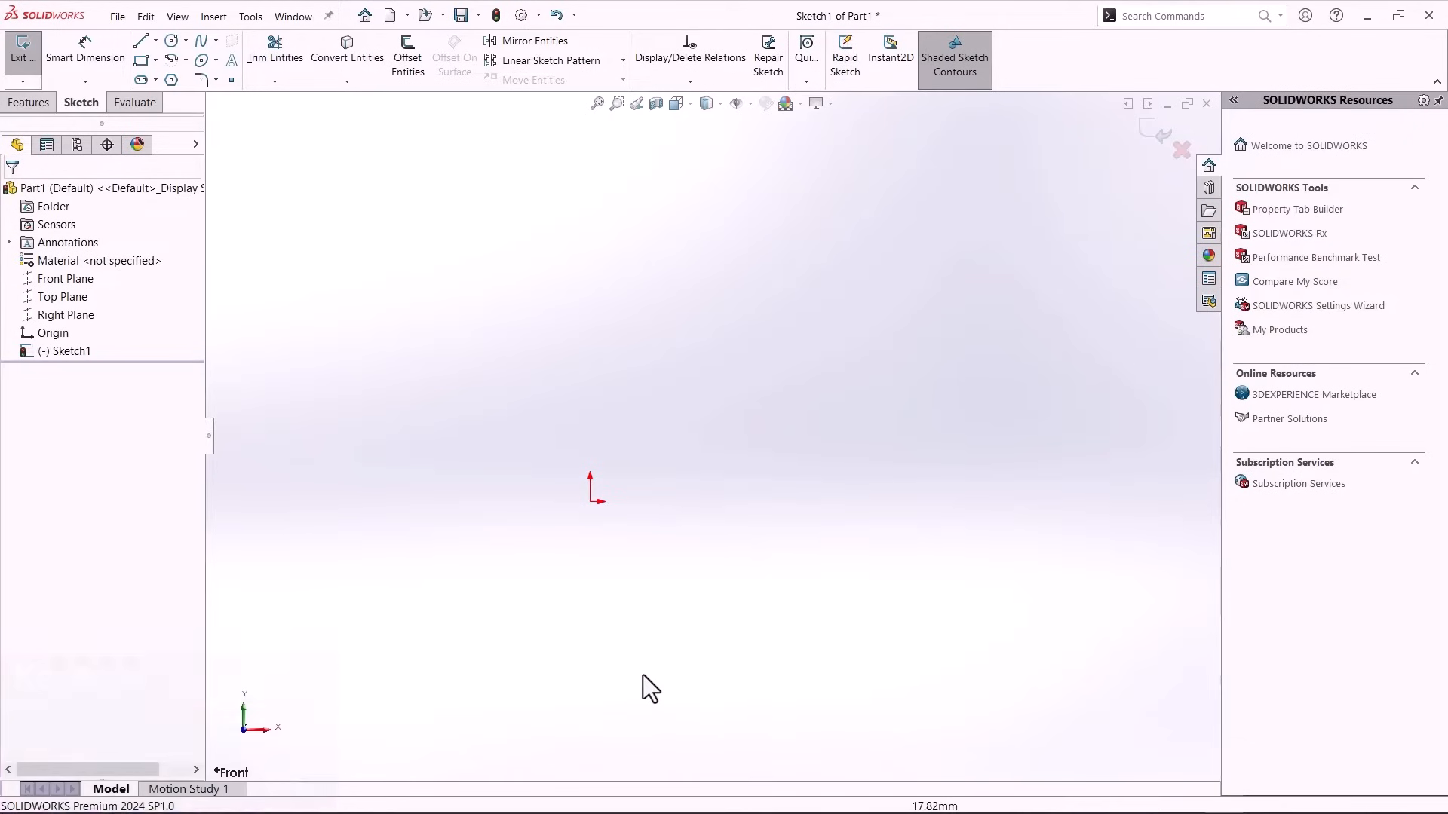
# Sketch a single diagonal line rising to the right, above and to the left of the origin.
pyautogui.press('l')
pyautogui.moveTo(503, 489); pyautogui.dragTo(683, 319)
pyautogui.press('Escape')
# Sketch a parallelogram below and right of the origin, and a corner rectangle about 56 by 44 mm above it.
pyautogui.click(141, 60)
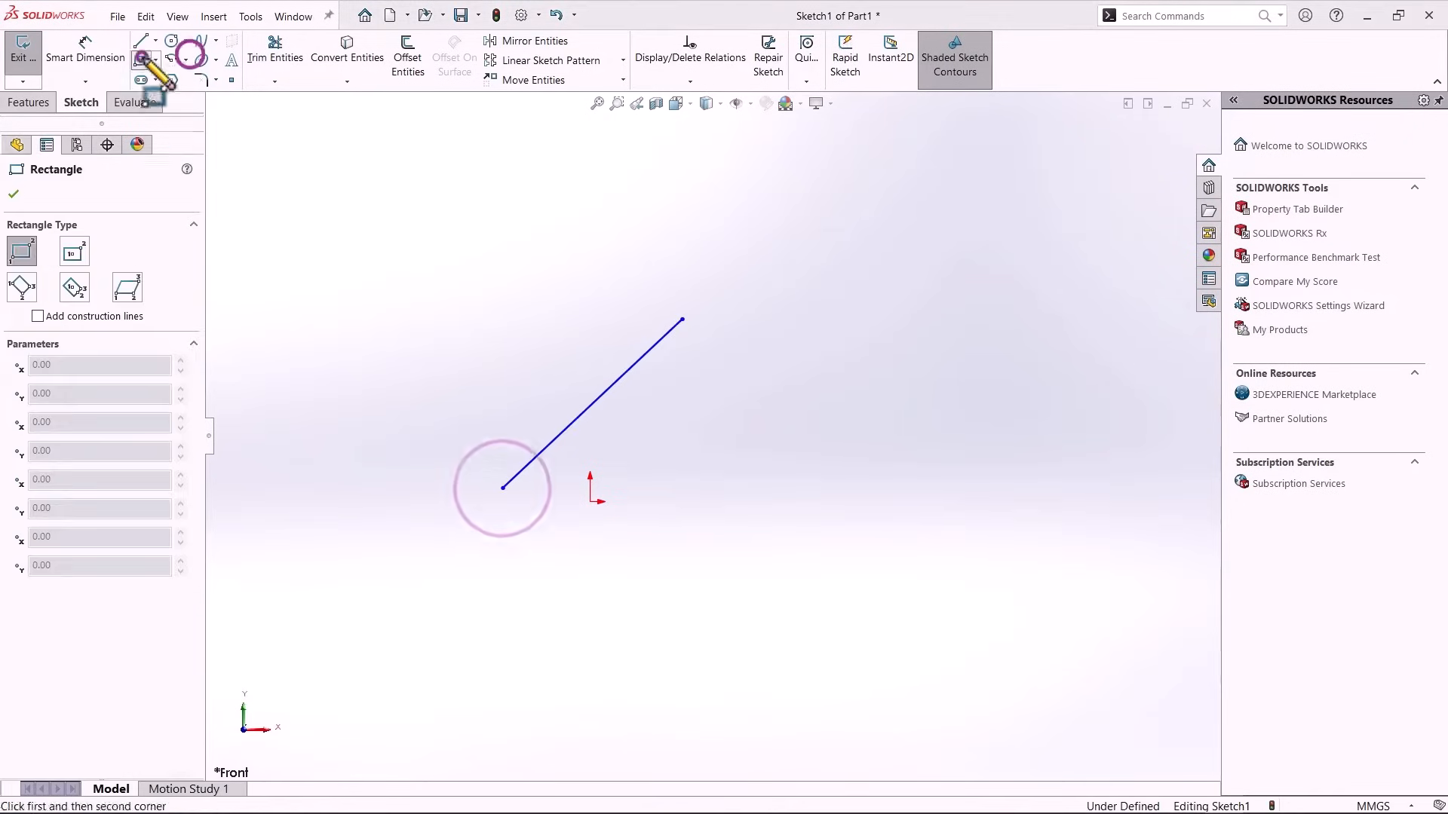
pyautogui.click(135, 286)
pyautogui.click(847, 503)
pyautogui.click(718, 635)
pyautogui.click(874, 738)
pyautogui.click(22, 251)
pyautogui.click(810, 275)
pyautogui.click(1033, 447)
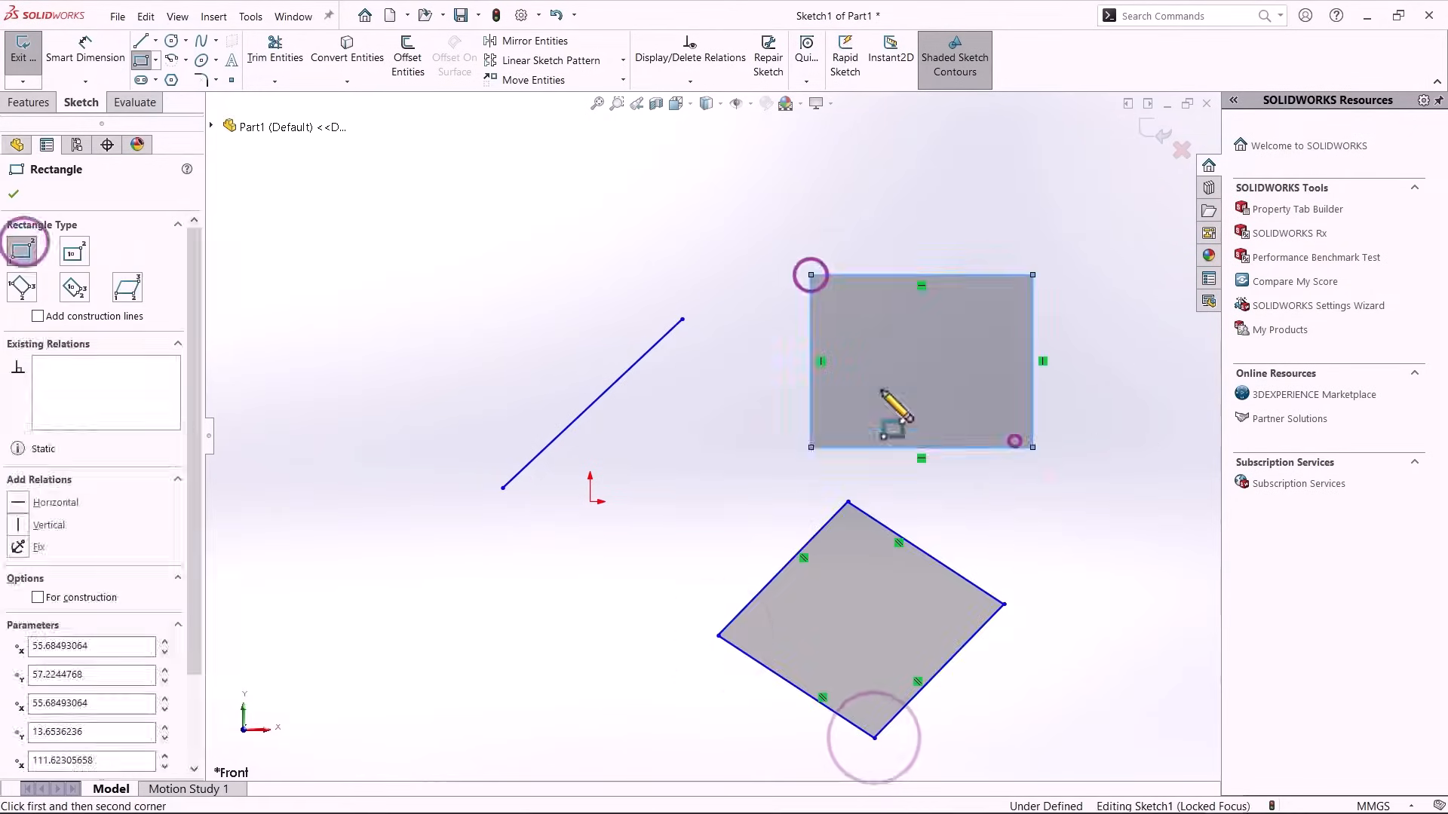
pyautogui.press('Escape')
# Reshape the entities freehand: steepen the line and shift it left, widen the rectangle by its lower-left corner, and move the parallelogram's top corner right.
pyautogui.moveTo(680, 320); pyautogui.dragTo(524, 259)
pyautogui.moveTo(522, 314); pyautogui.dragTo(422, 320)
pyautogui.moveTo(808, 449); pyautogui.dragTo(717, 427)
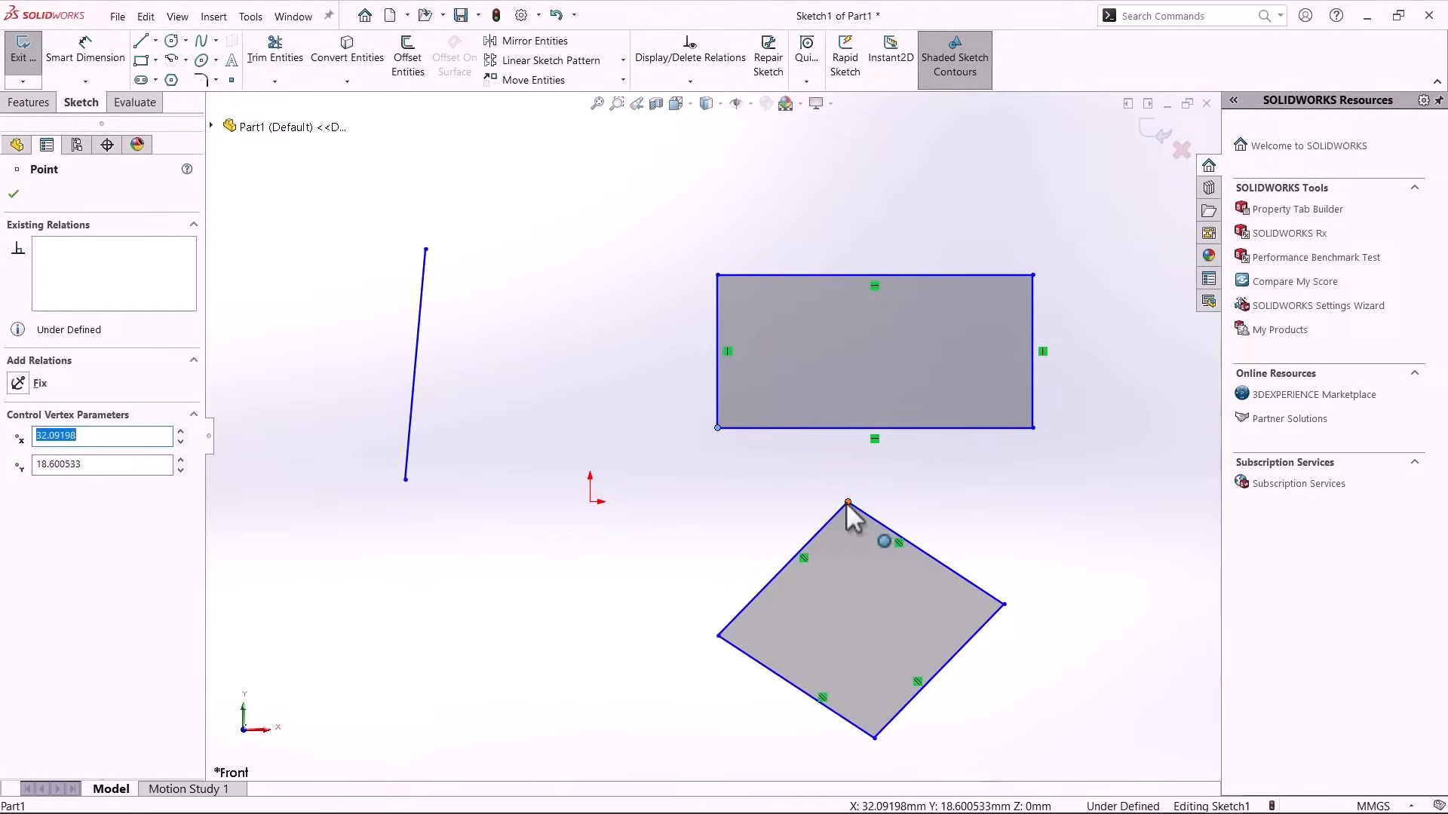
pyautogui.moveTo(848, 502); pyautogui.dragTo(903, 503)
pyautogui.click(1053, 518)
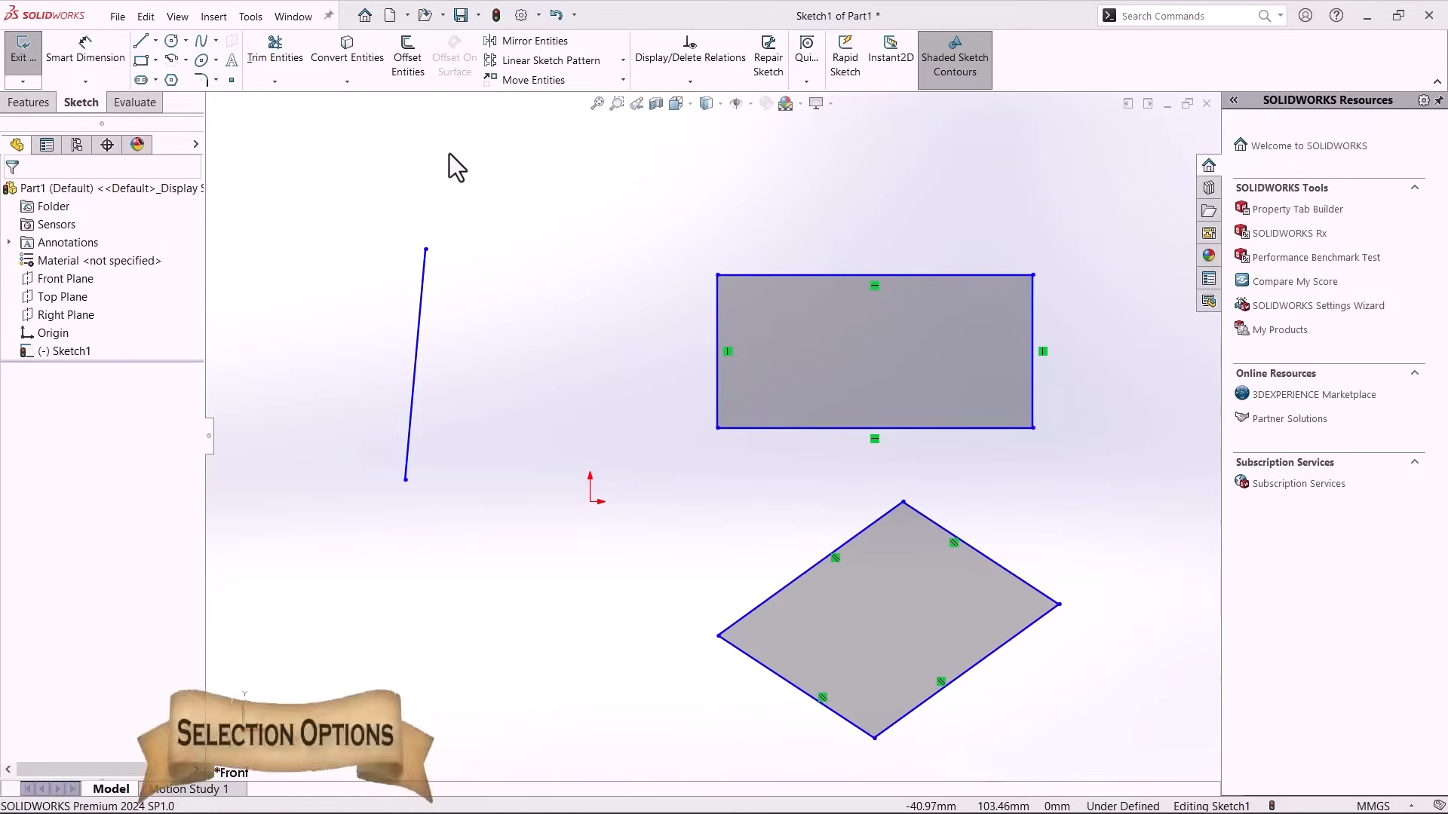
# Undo the last move of the parallelogram's top corner and redo it.
pyautogui.click(135, 19)
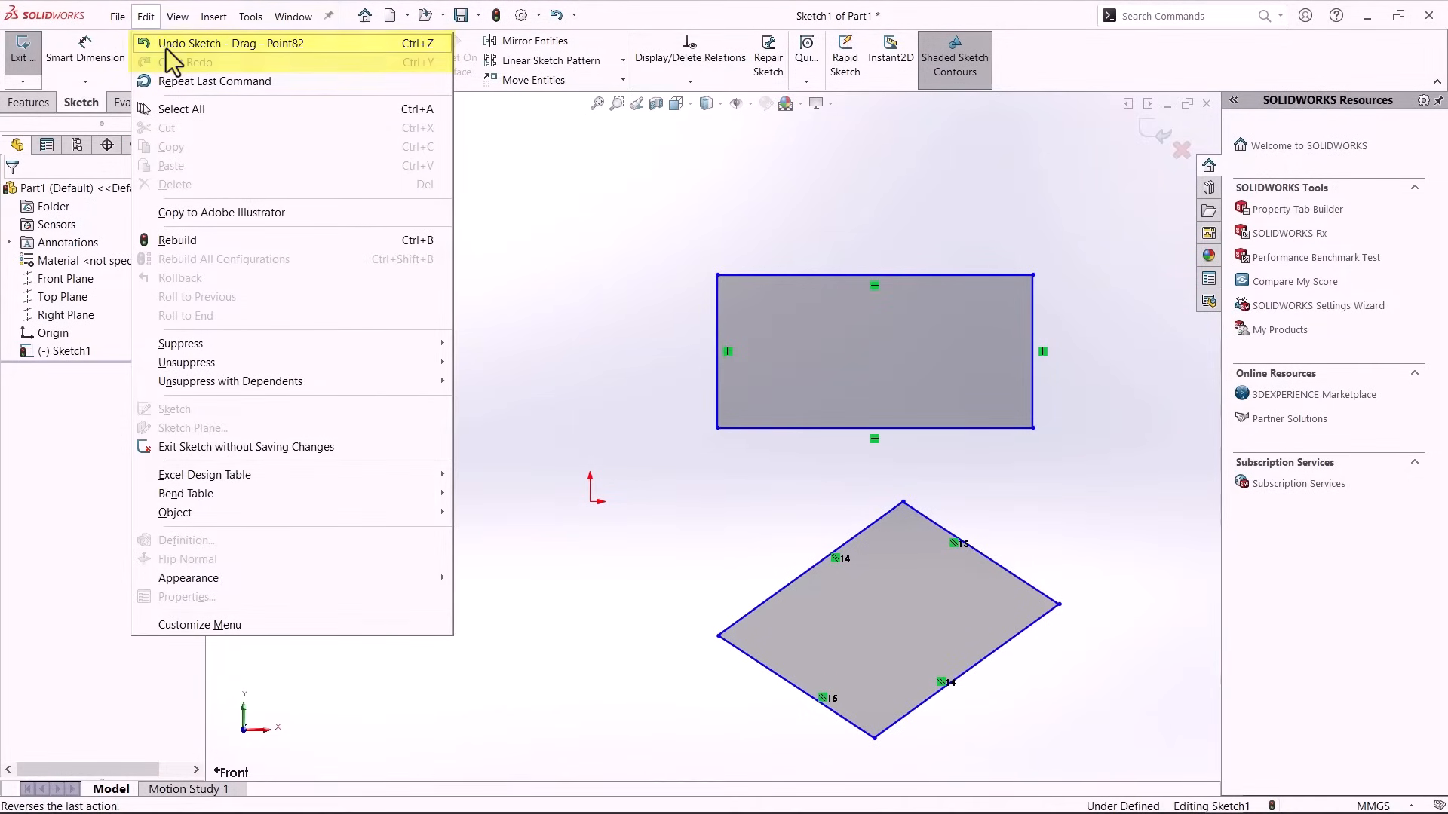
pyautogui.click(166, 45)
pyautogui.click(146, 18)
pyautogui.click(160, 64)
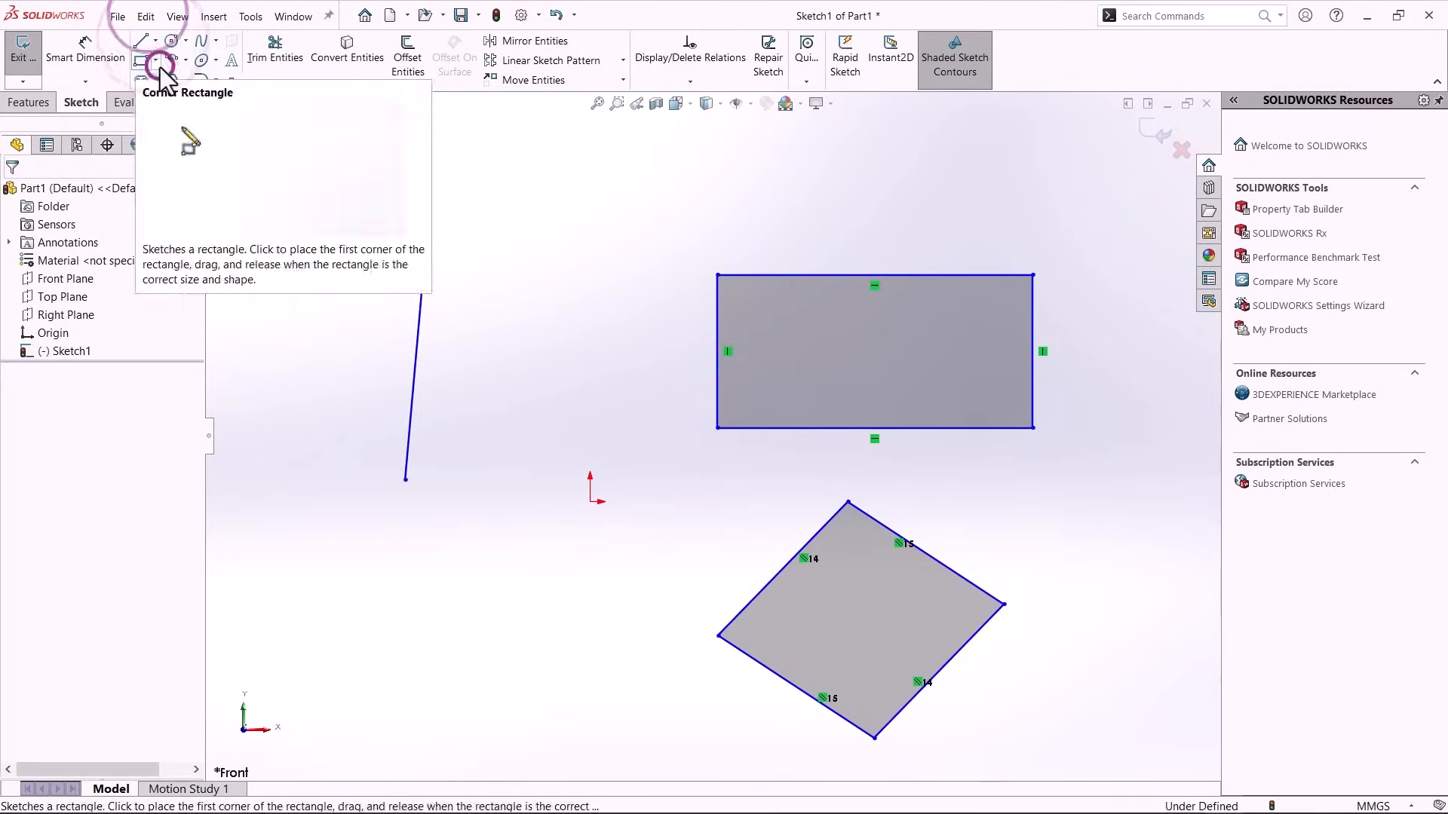
pyautogui.click(146, 16)
pyautogui.click(173, 63)
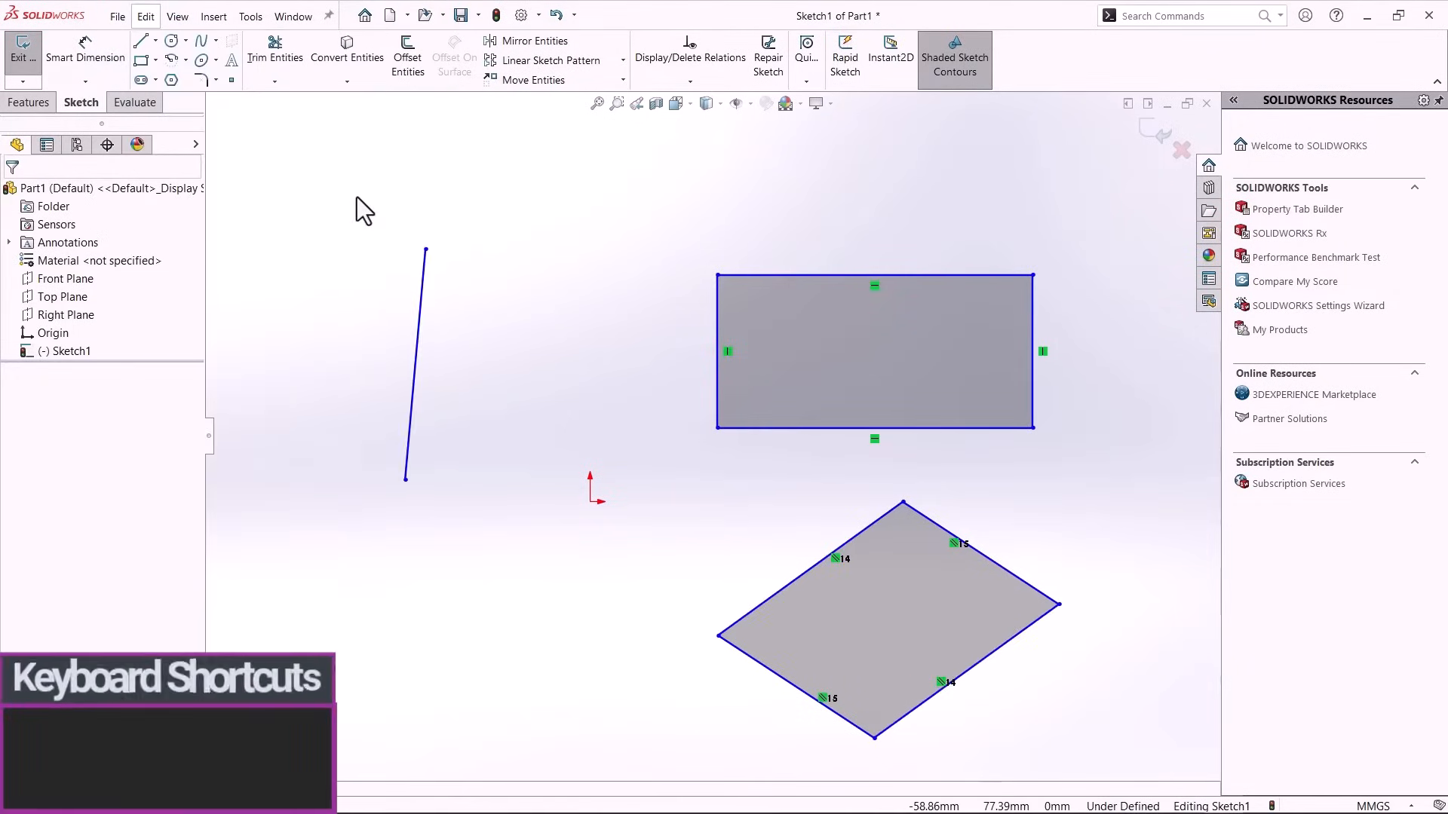
# Undo the freehand moves of all three shapes, and redo those of the line and the rectangle.
pyautogui.hotkey('ctrl', 'z')
pyautogui.hotkey('ctrl', 'z')
pyautogui.hotkey('ctrl', 'z')
pyautogui.hotkey('ctrl', 'z')
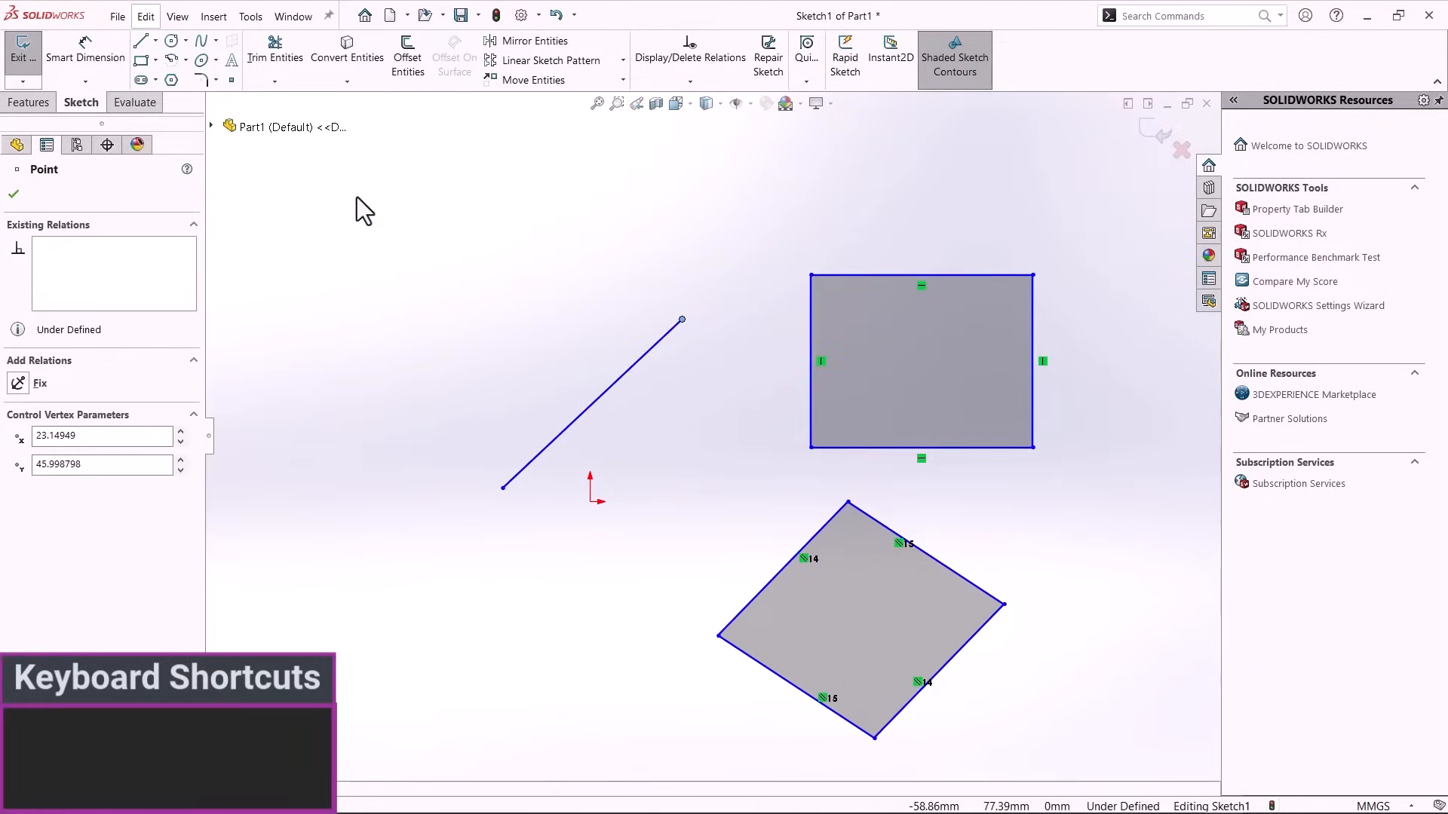
pyautogui.hotkey('ctrl', 'z')
pyautogui.hotkey('ctrl', 'z')
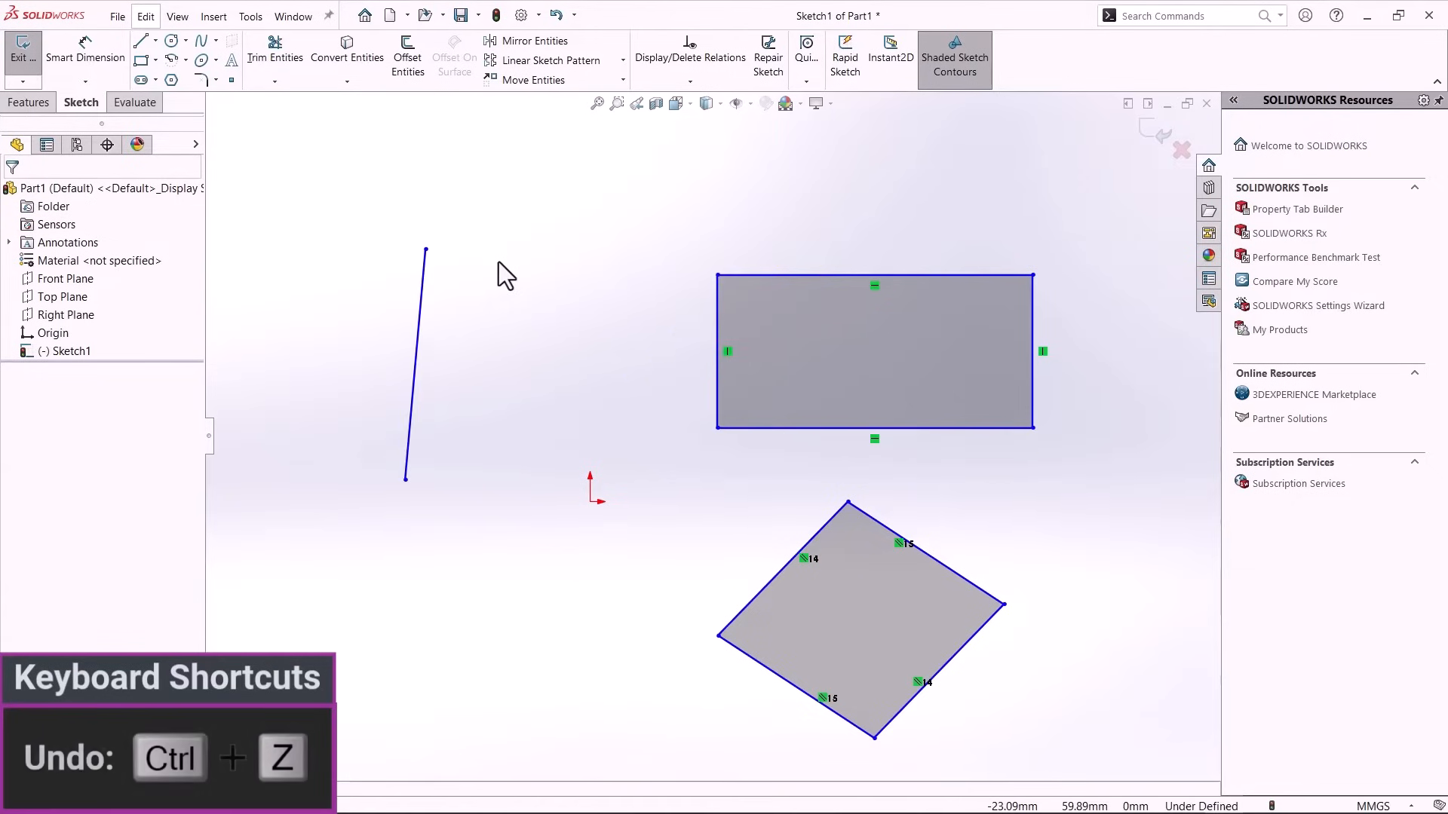
# Undo back to the two original line chains, and redo their deletion to leave the sketch empty.
pyautogui.hotkey('ctrl', 'z')
pyautogui.hotkey('ctrl', 'z')
pyautogui.hotkey('ctrl', 'z')
pyautogui.hotkey('ctrl', 'z')
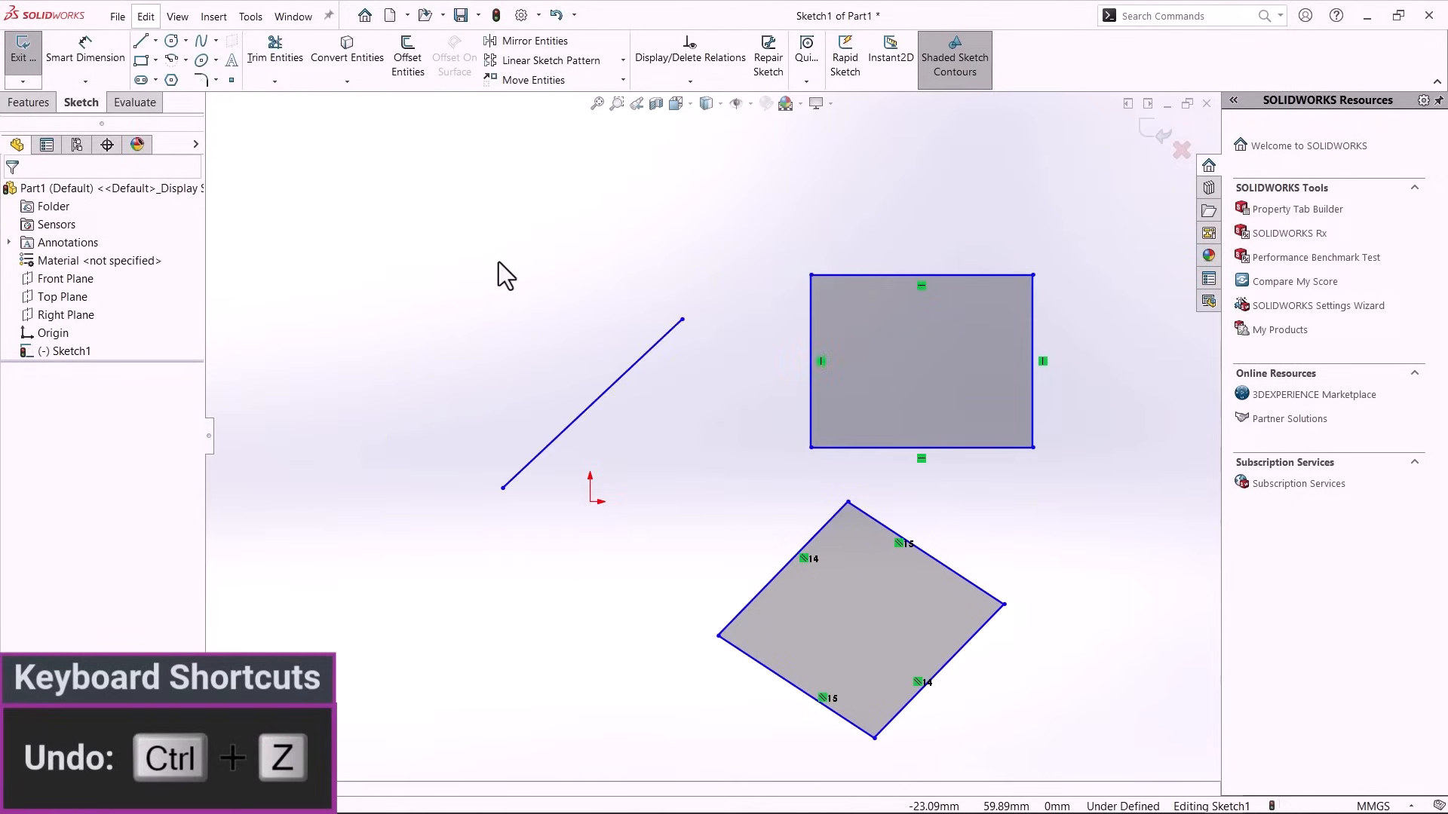
pyautogui.hotkey('ctrl', 'y')
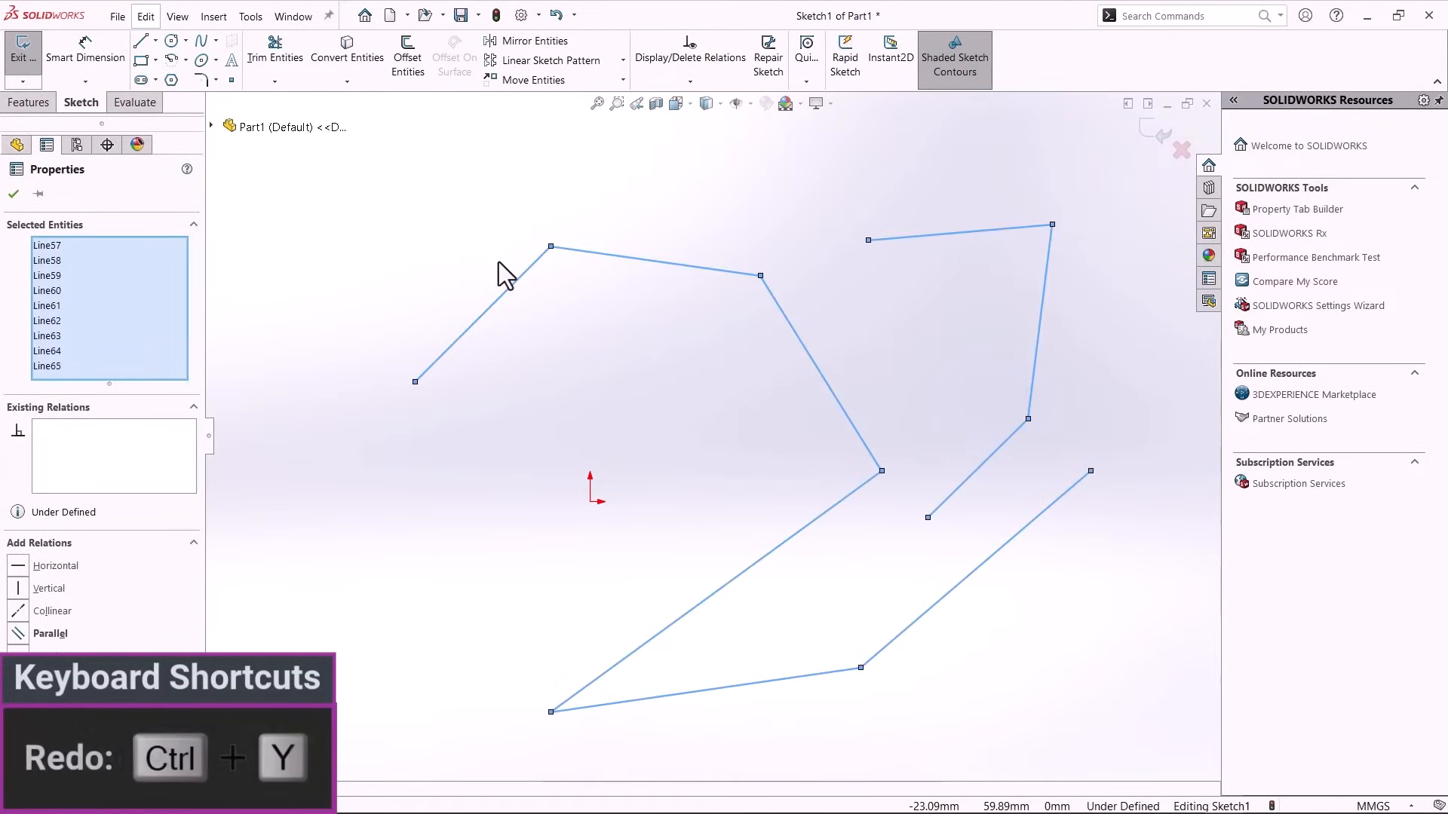
pyautogui.hotkey('ctrl', 'y')
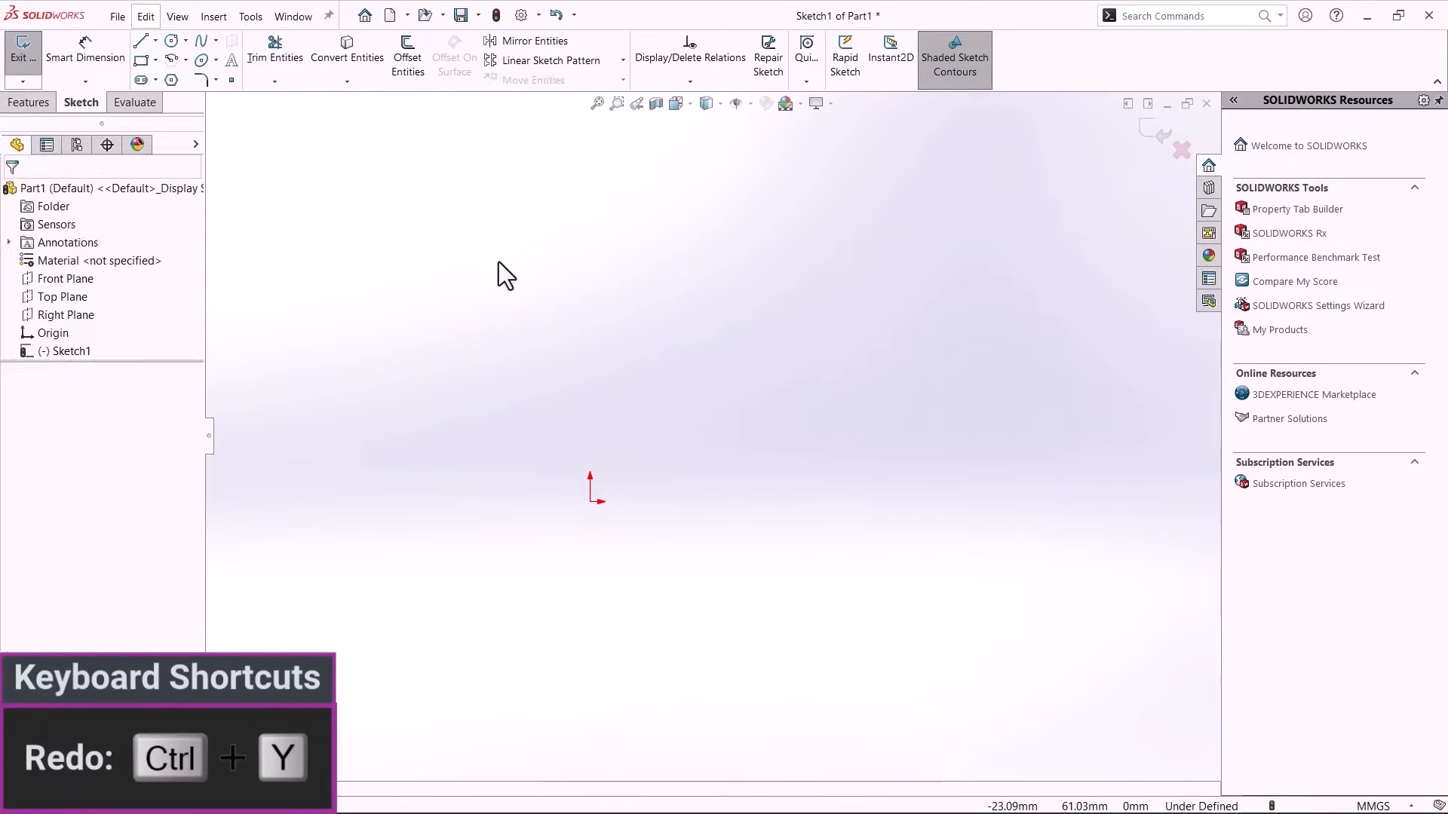
pyautogui.click(497, 262)
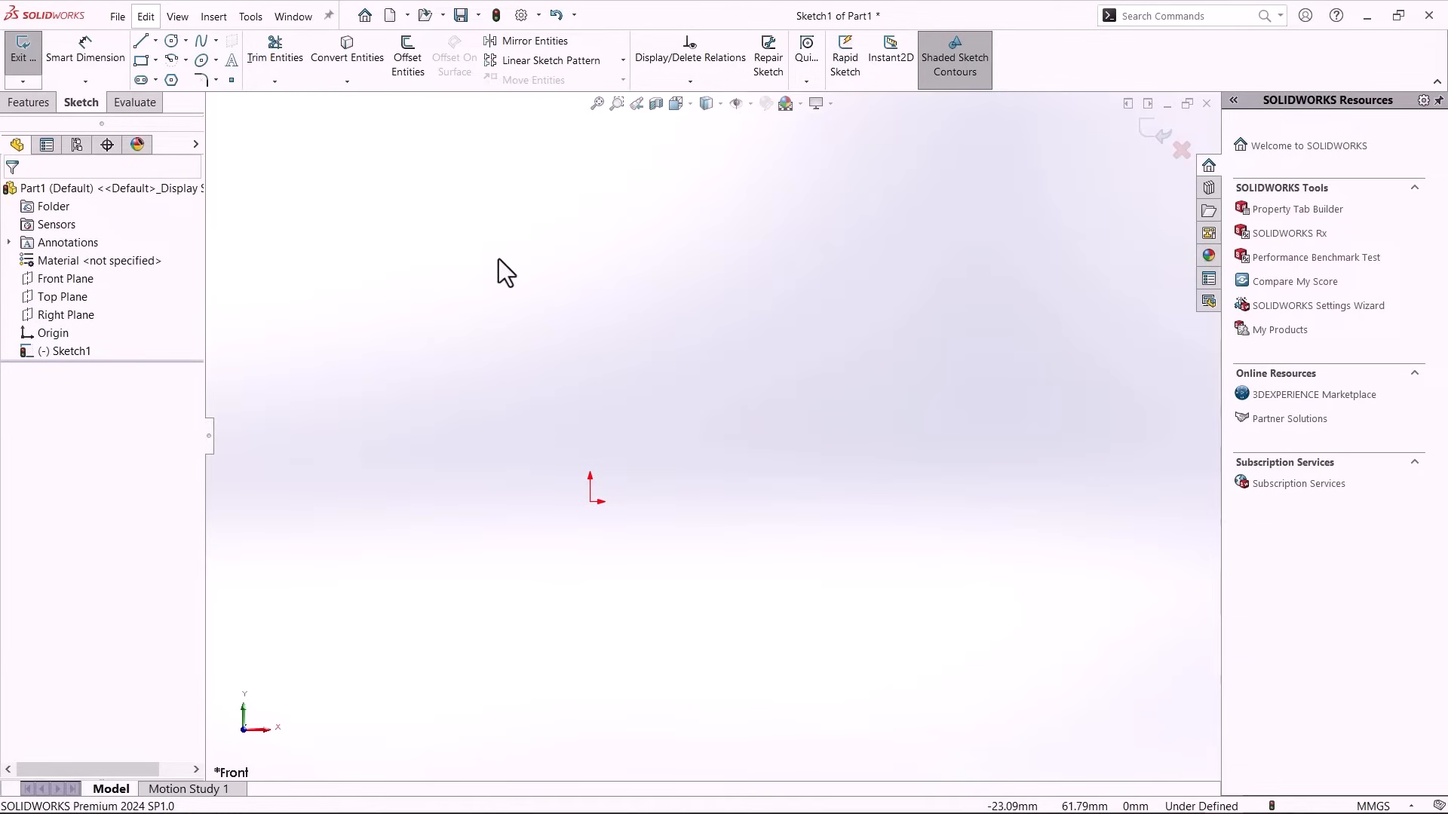
# Sketch two separate sloped lines, one about 71 mm long left of the origin and one about 47 mm long to its right.
pyautogui.press('l')
pyautogui.moveTo(400, 449); pyautogui.dragTo(590, 241)
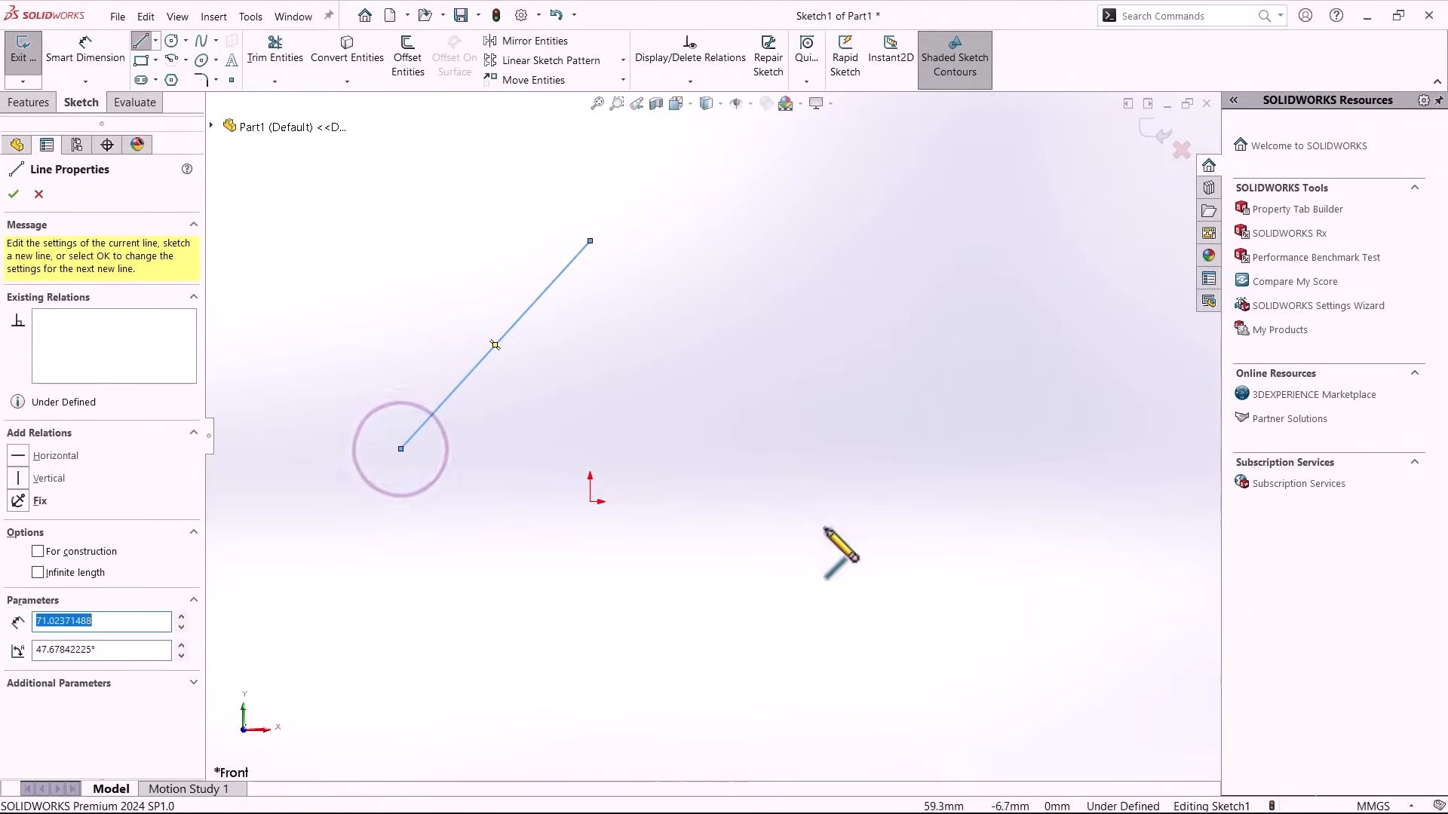
pyautogui.moveTo(825, 528)
pyautogui.mouseDown()
pyautogui.moveTo(935, 345)
pyautogui.moveTo(1000, 464)
pyautogui.mouseUp()
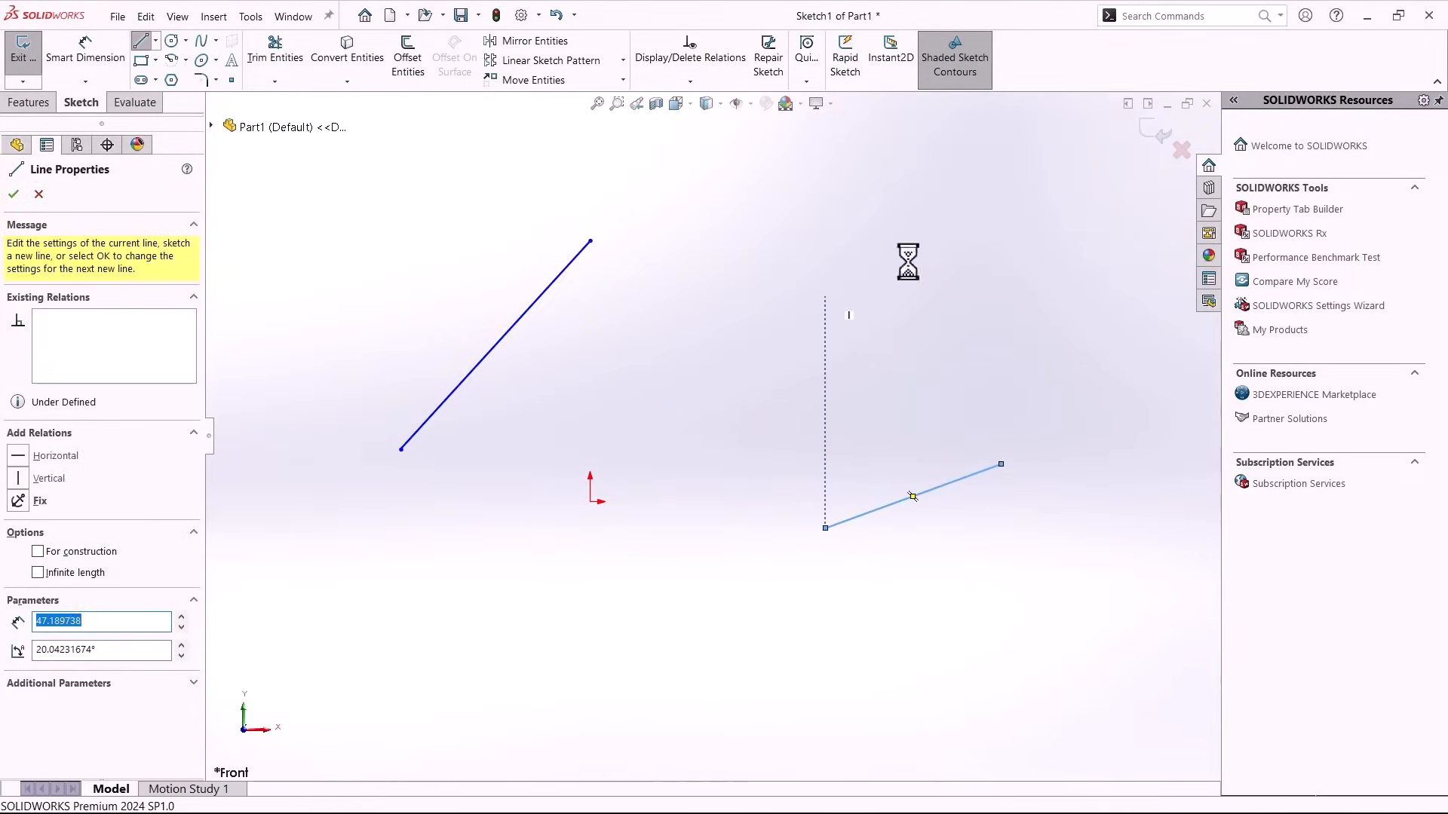
# Sketch a circle of about 19 mm radius above the right line and a larger circle below the left line.
pyautogui.press('c')
pyautogui.moveTo(896, 234); pyautogui.dragTo(913, 308)
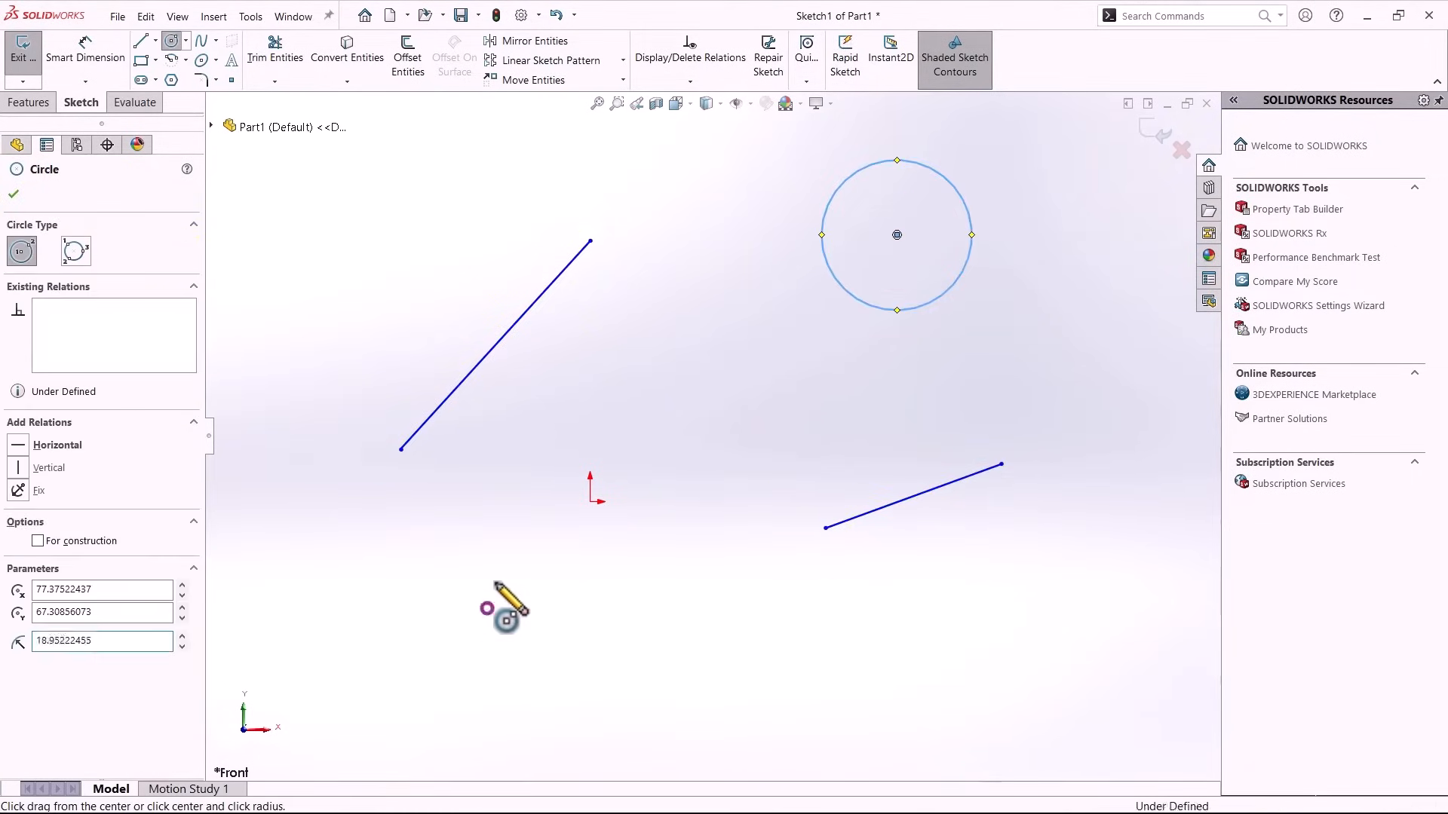
pyautogui.moveTo(487, 608); pyautogui.dragTo(570, 528)
pyautogui.press('Escape')
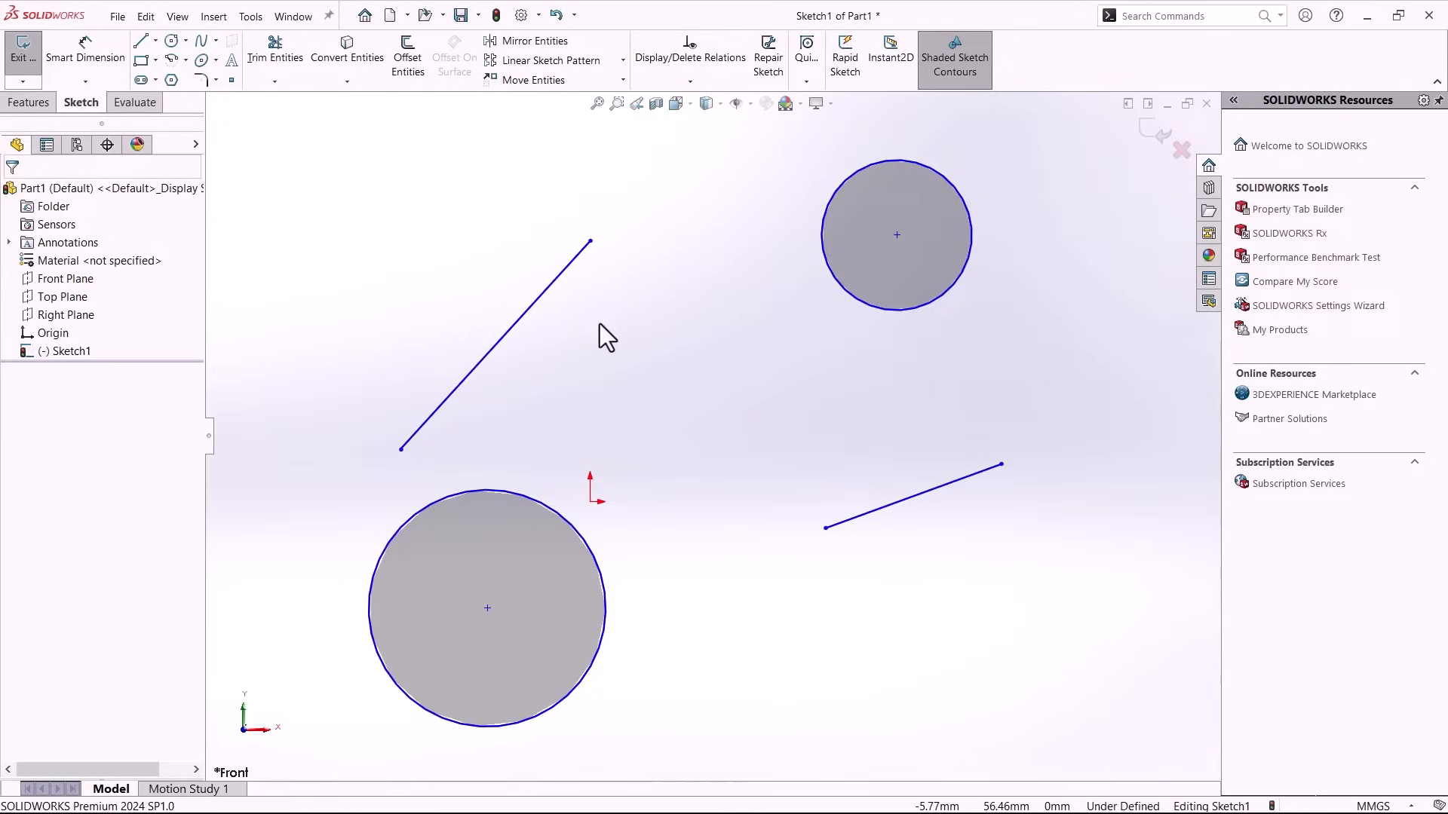
# Add a Vertical relation to the left line.
pyautogui.click(556, 278)
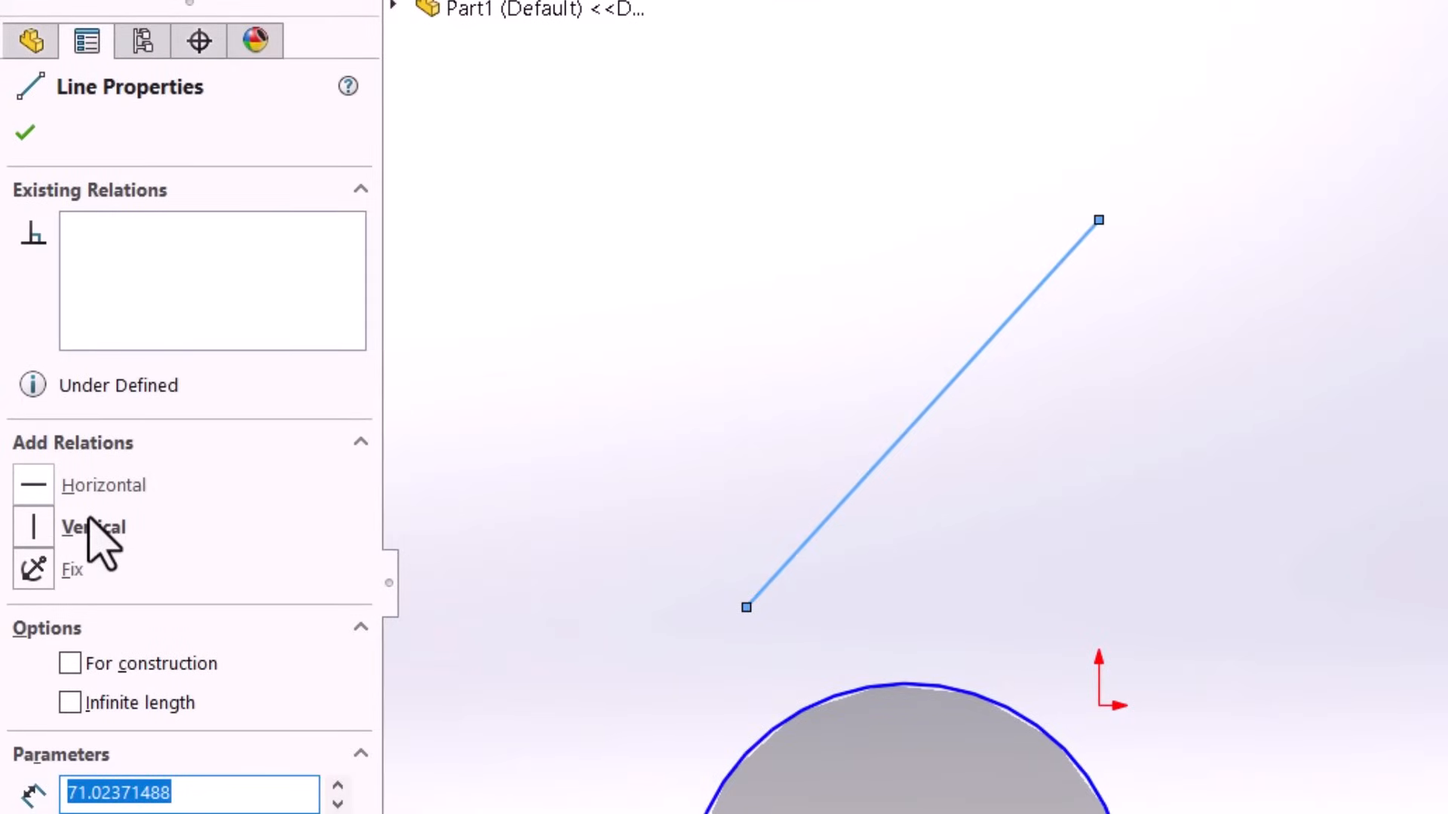
pyautogui.click(33, 526)
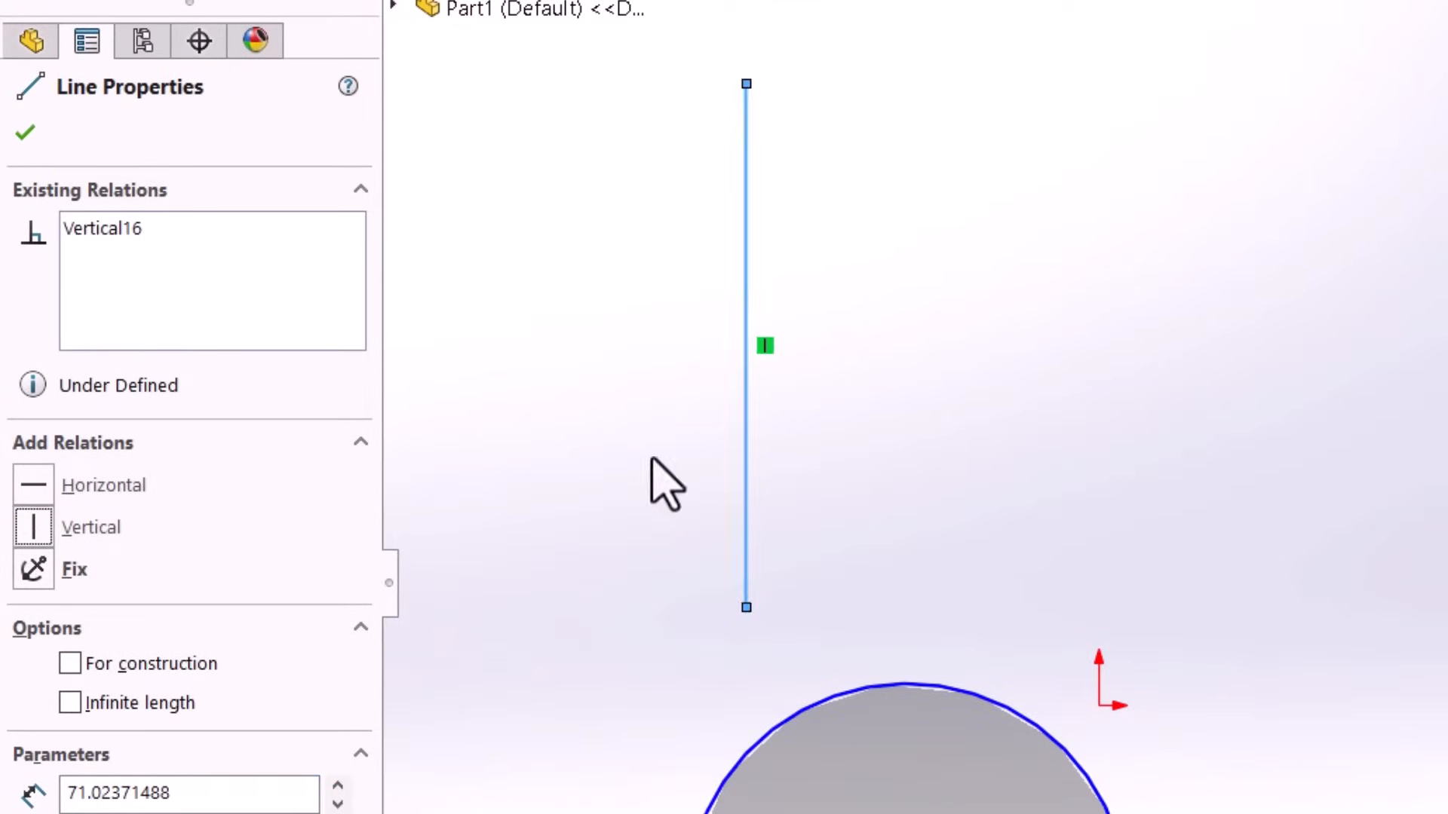
pyautogui.click(999, 417)
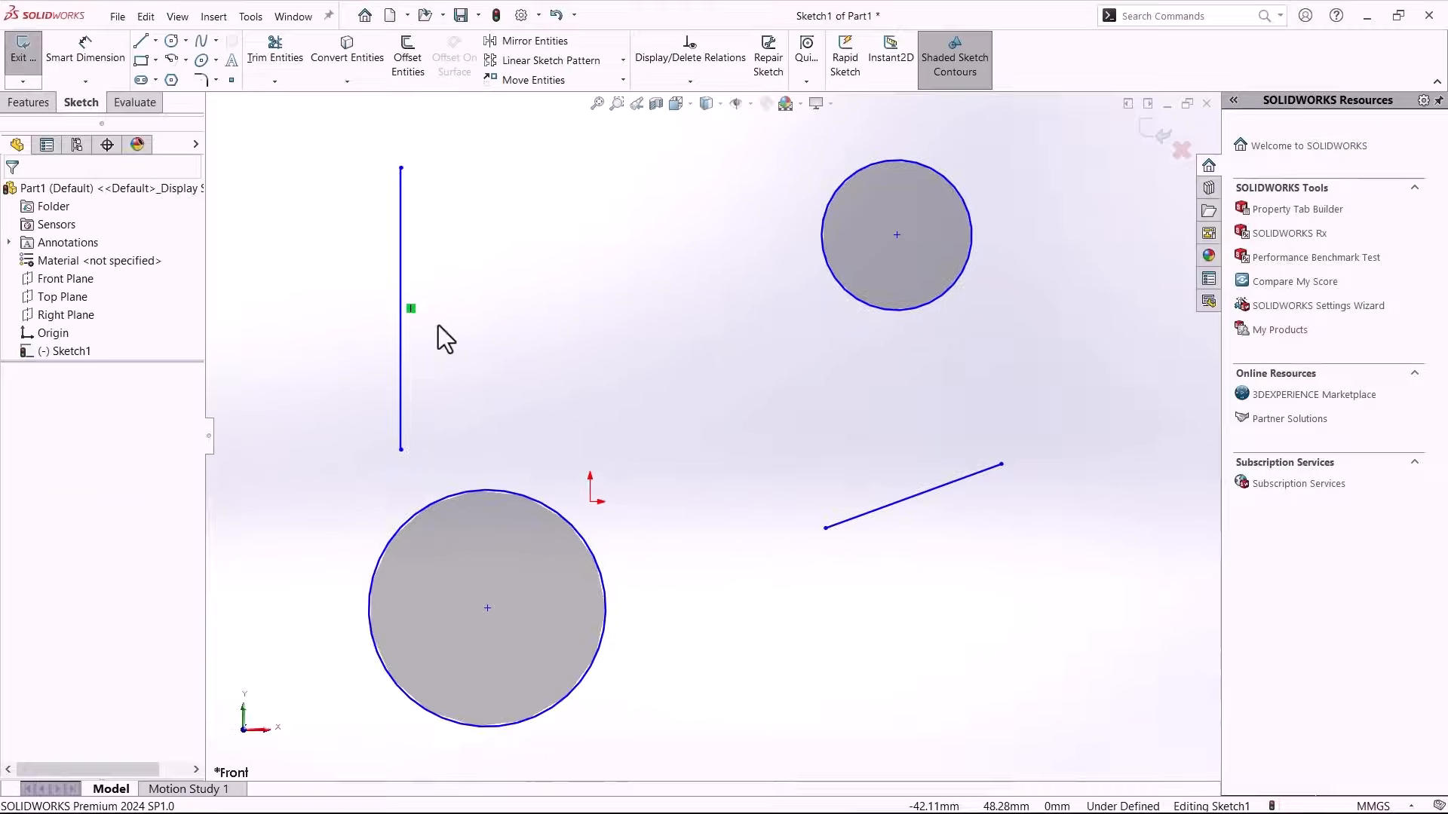
# Delete the Vertical relation from the left line and move its upper endpoint to the right so it slopes.
pyautogui.rightClick(410, 309)
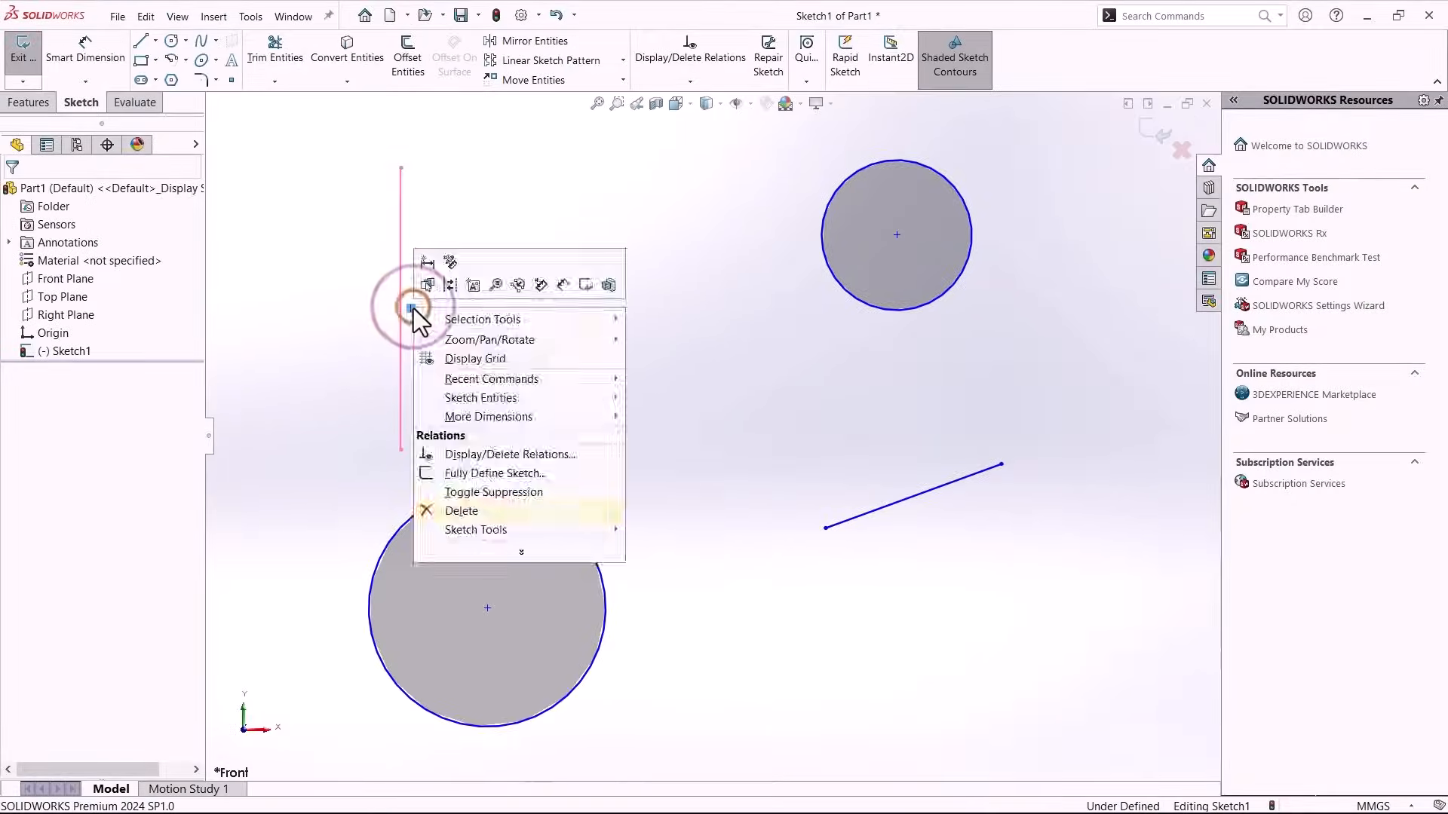
pyautogui.click(495, 514)
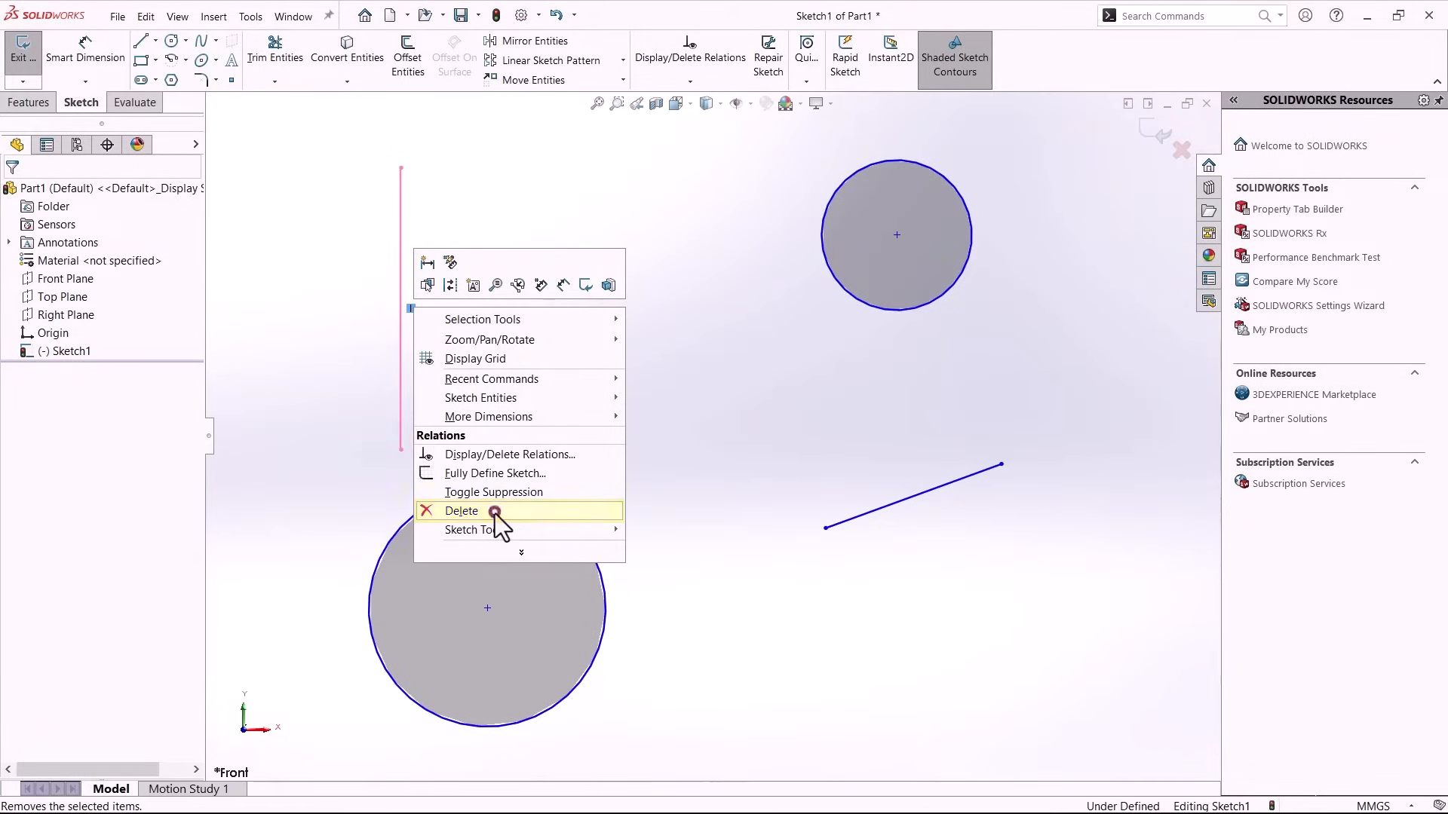
pyautogui.moveTo(400, 168); pyautogui.dragTo(537, 235)
# Add a Horizontal relation to the left line.
pyautogui.click(515, 273)
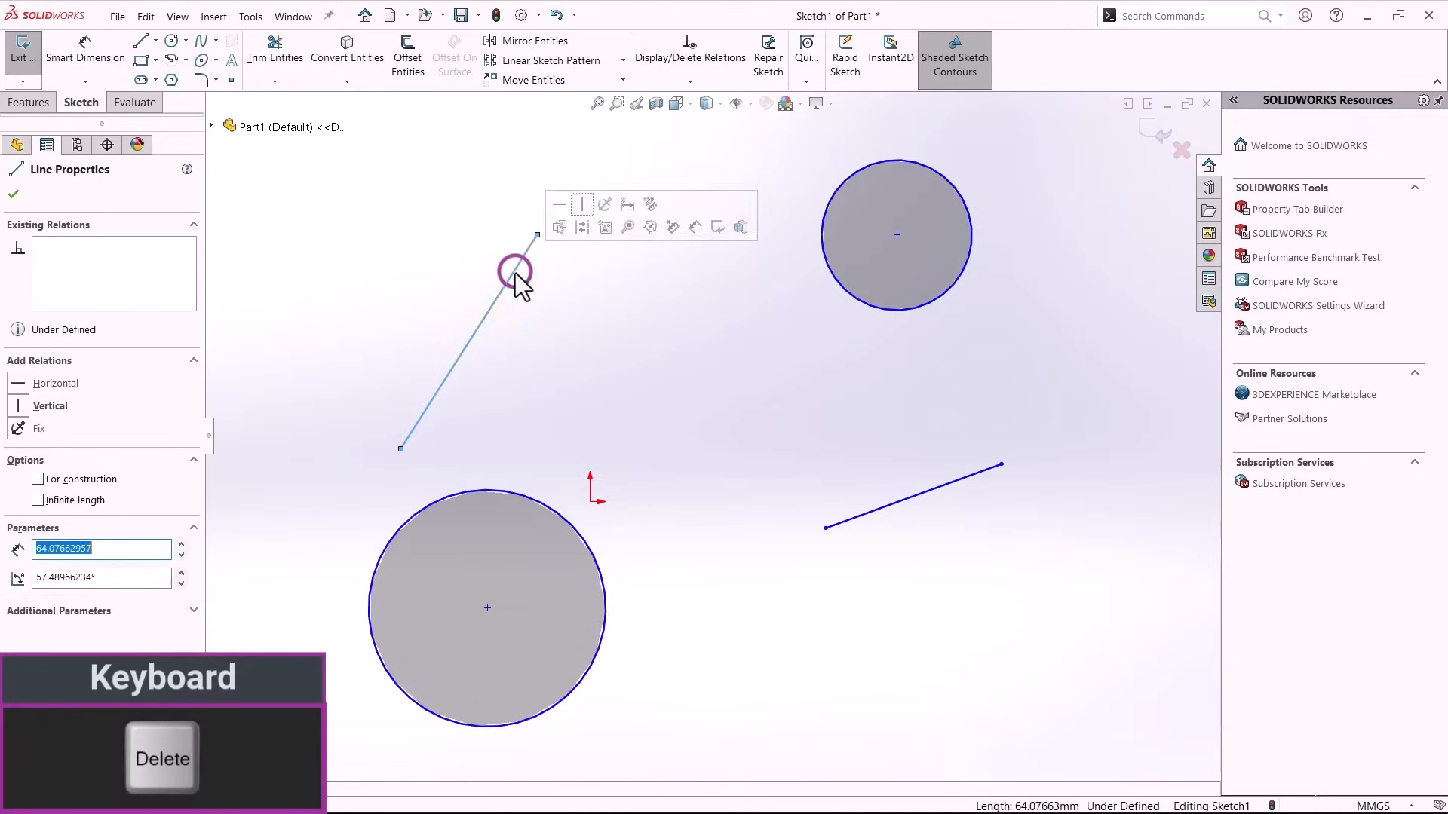
pyautogui.click(56, 384)
pyautogui.click(375, 342)
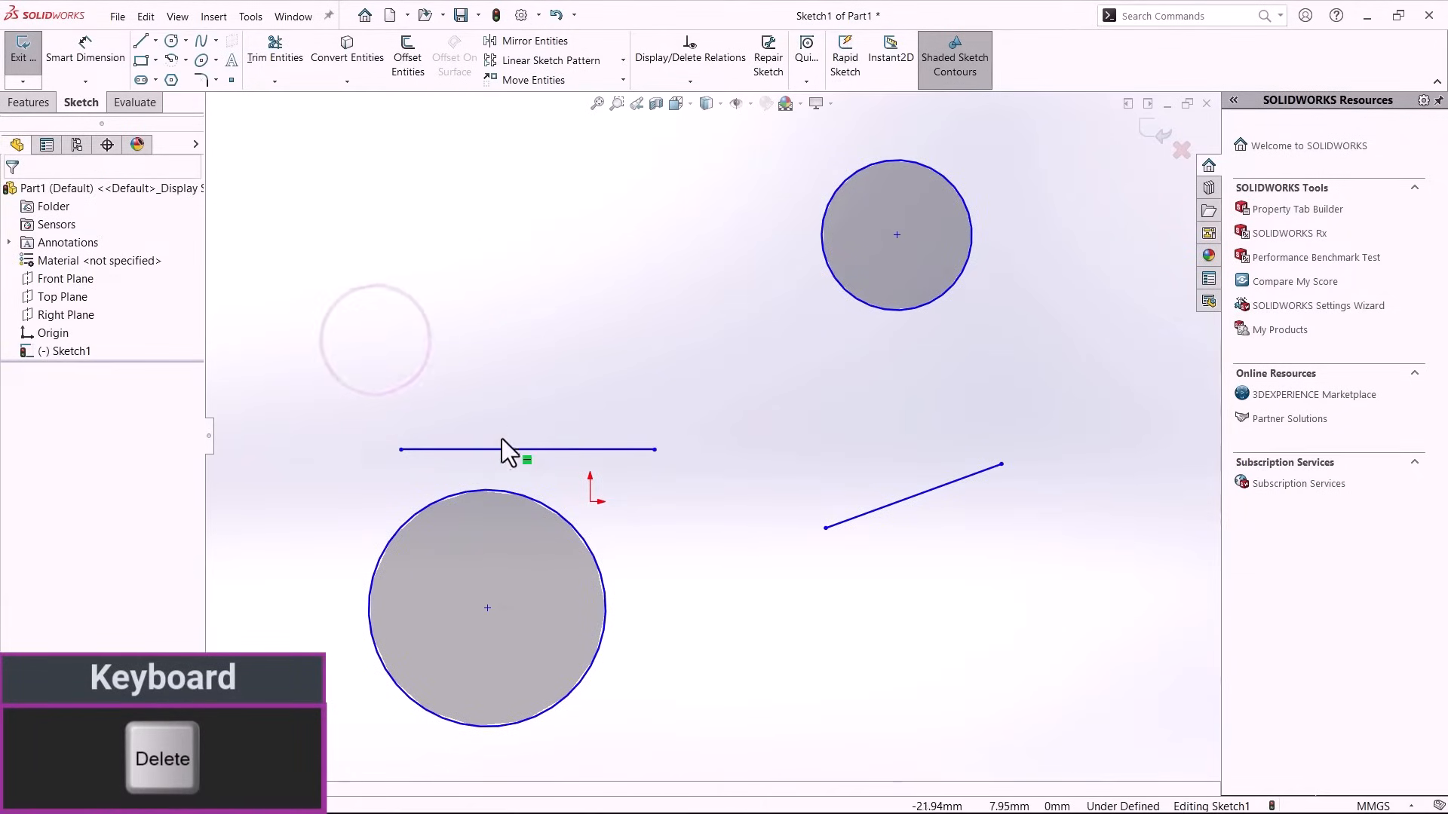
# Delete the Horizontal relation from the left line and move its right endpoint up and to the left so it slopes.
pyautogui.click(527, 460)
pyautogui.press('Delete')
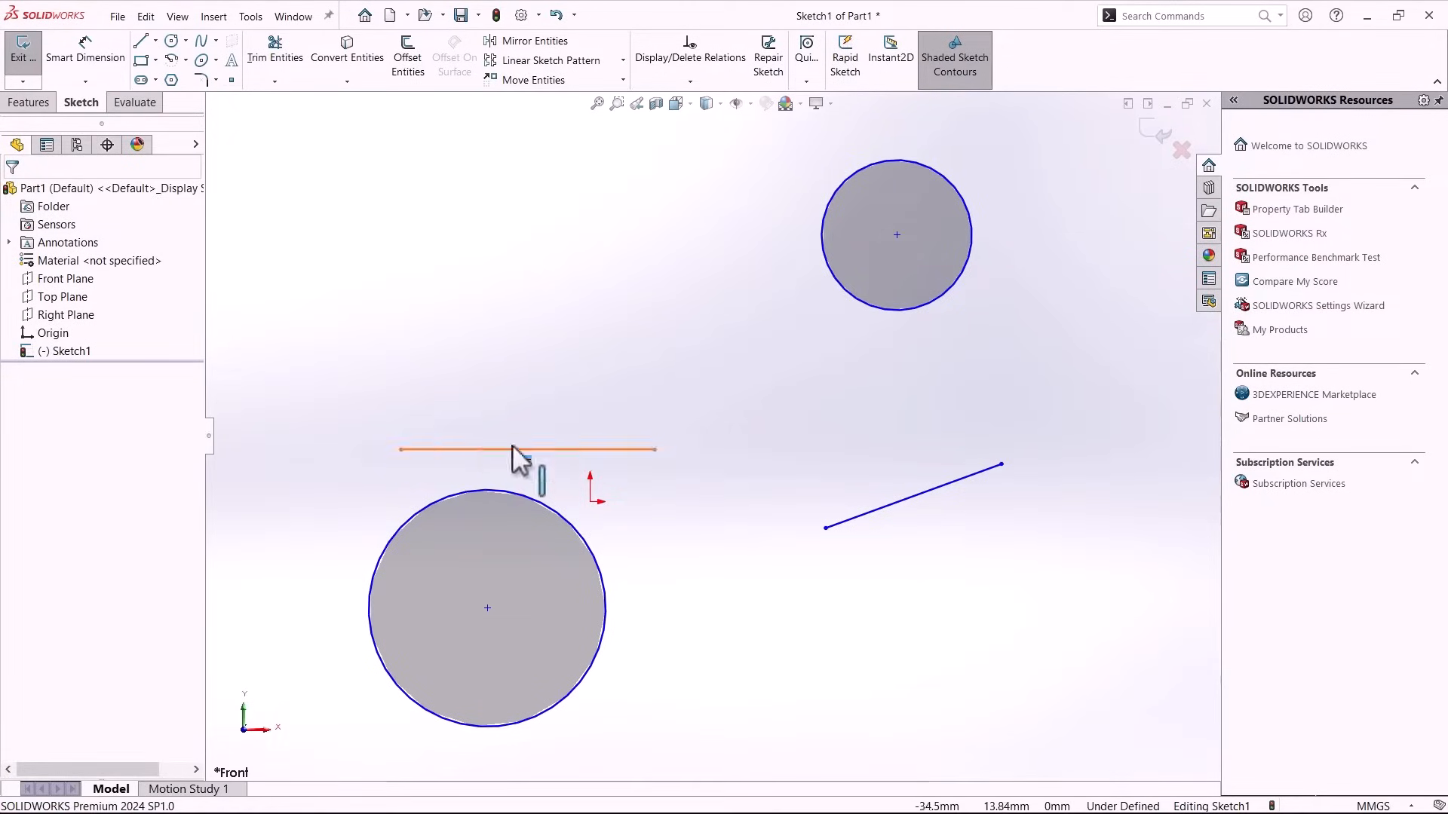
pyautogui.click(453, 449)
pyautogui.rightClick(83, 244)
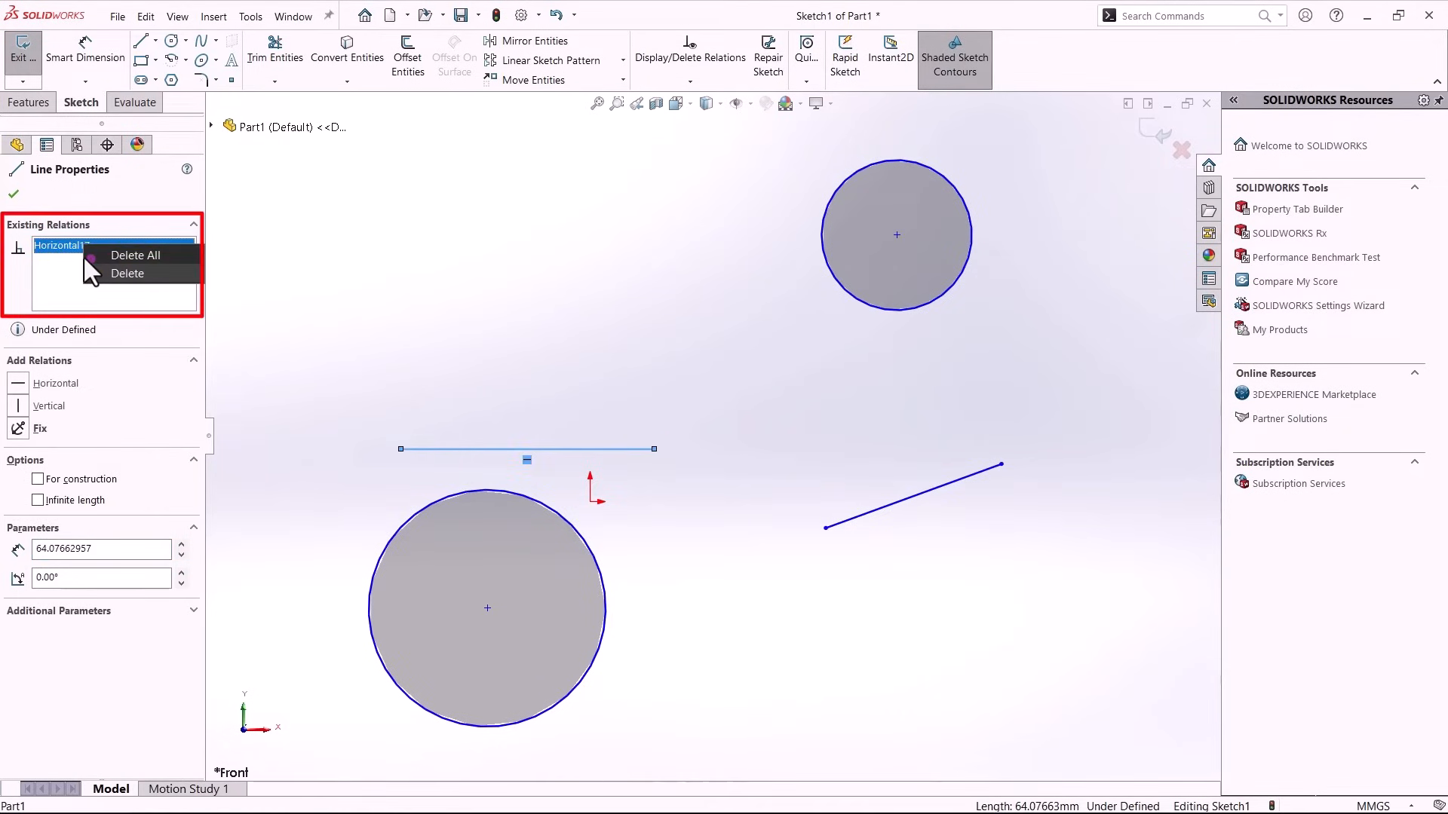
pyautogui.click(84, 256)
pyautogui.click(388, 350)
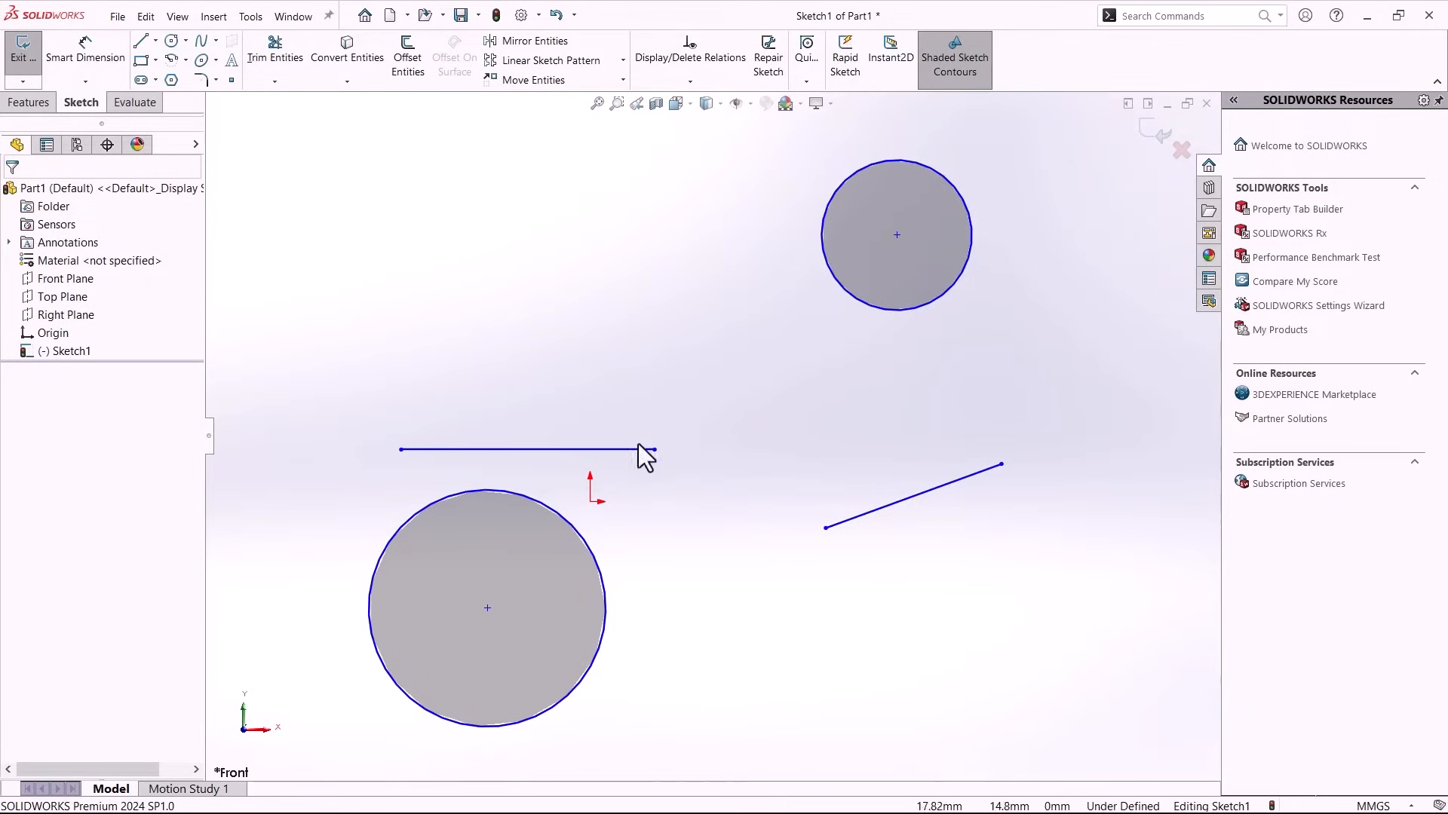
pyautogui.moveTo(655, 450); pyautogui.dragTo(535, 296)
pyautogui.click(587, 365)
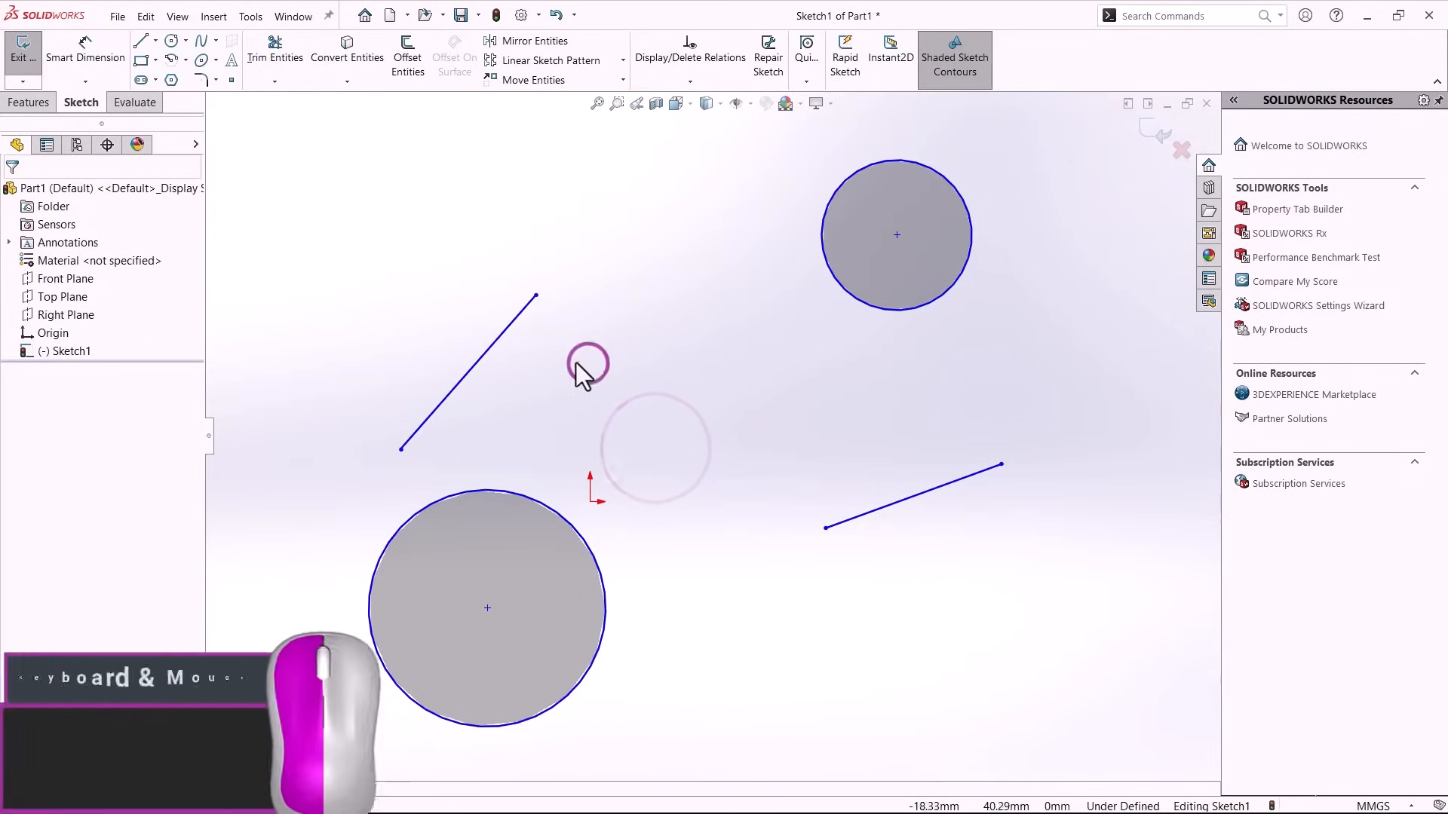
# Select both sloped lines together and add a Parallel relation between them.
pyautogui.keyDown('ctrl'); pyautogui.click(498, 342); pyautogui.keyUp('ctrl')
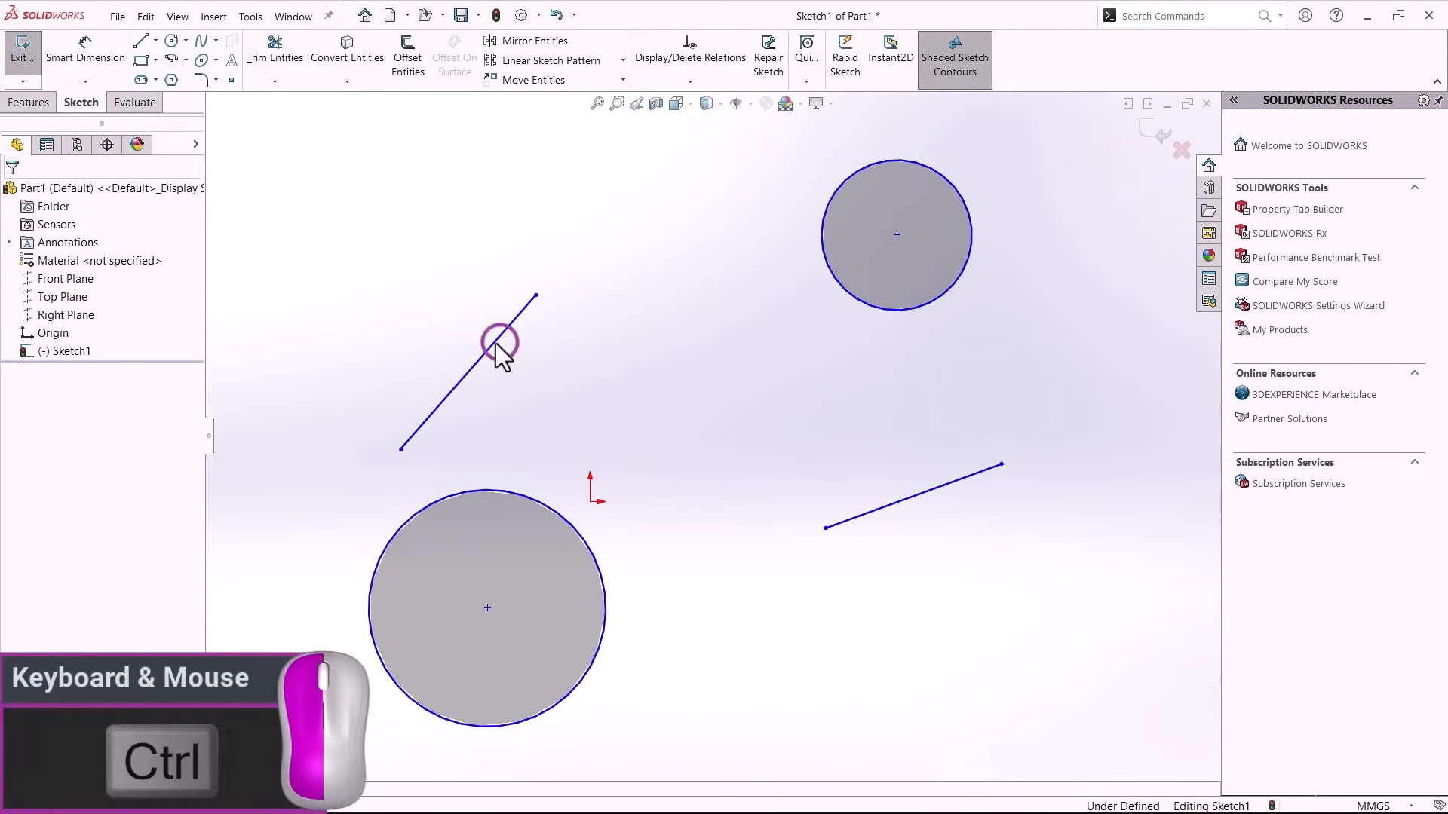
pyautogui.keyDown('ctrl'); pyautogui.click(893, 503); pyautogui.keyUp('ctrl')
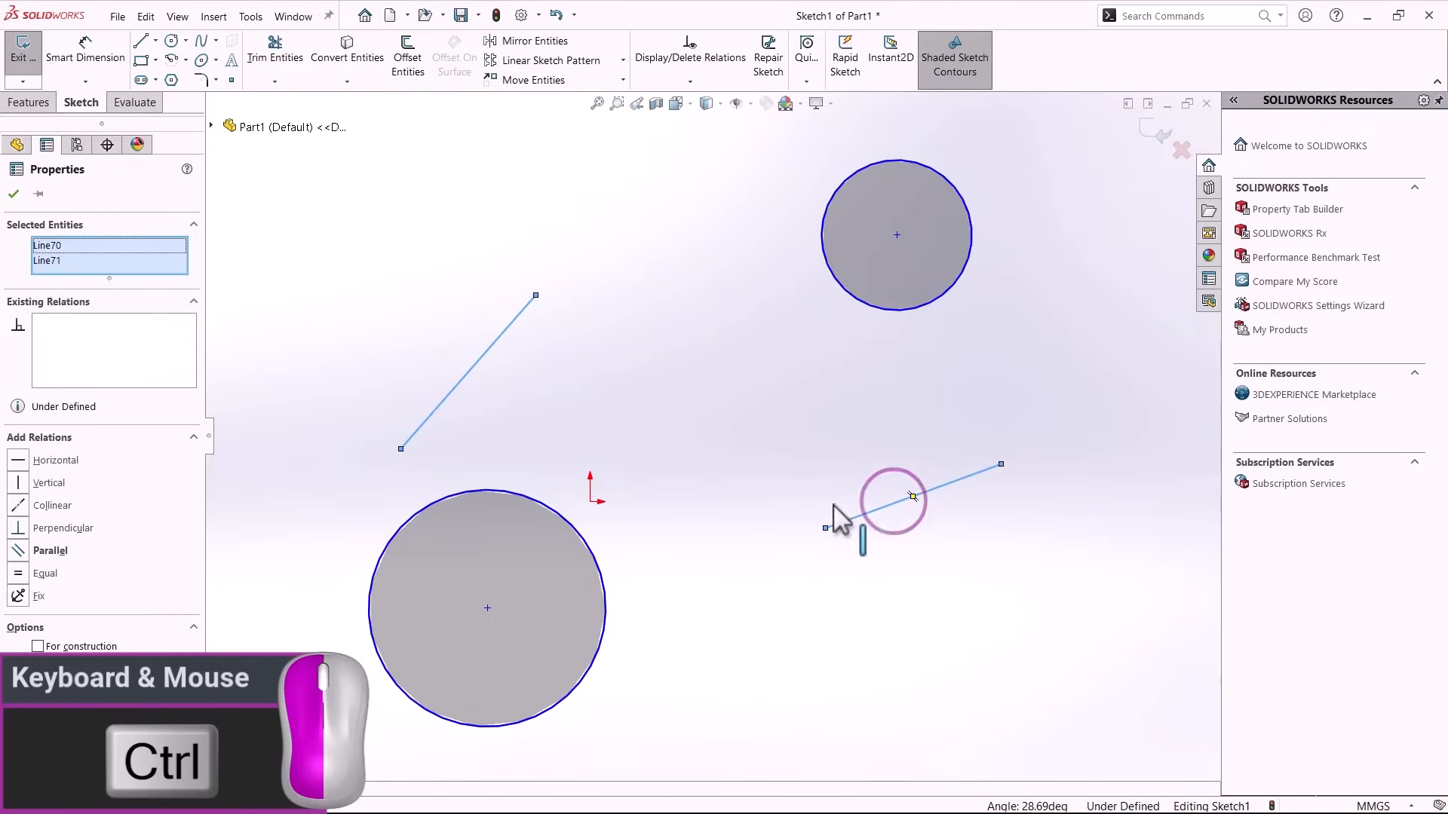
pyautogui.click(28, 549)
pyautogui.click(636, 391)
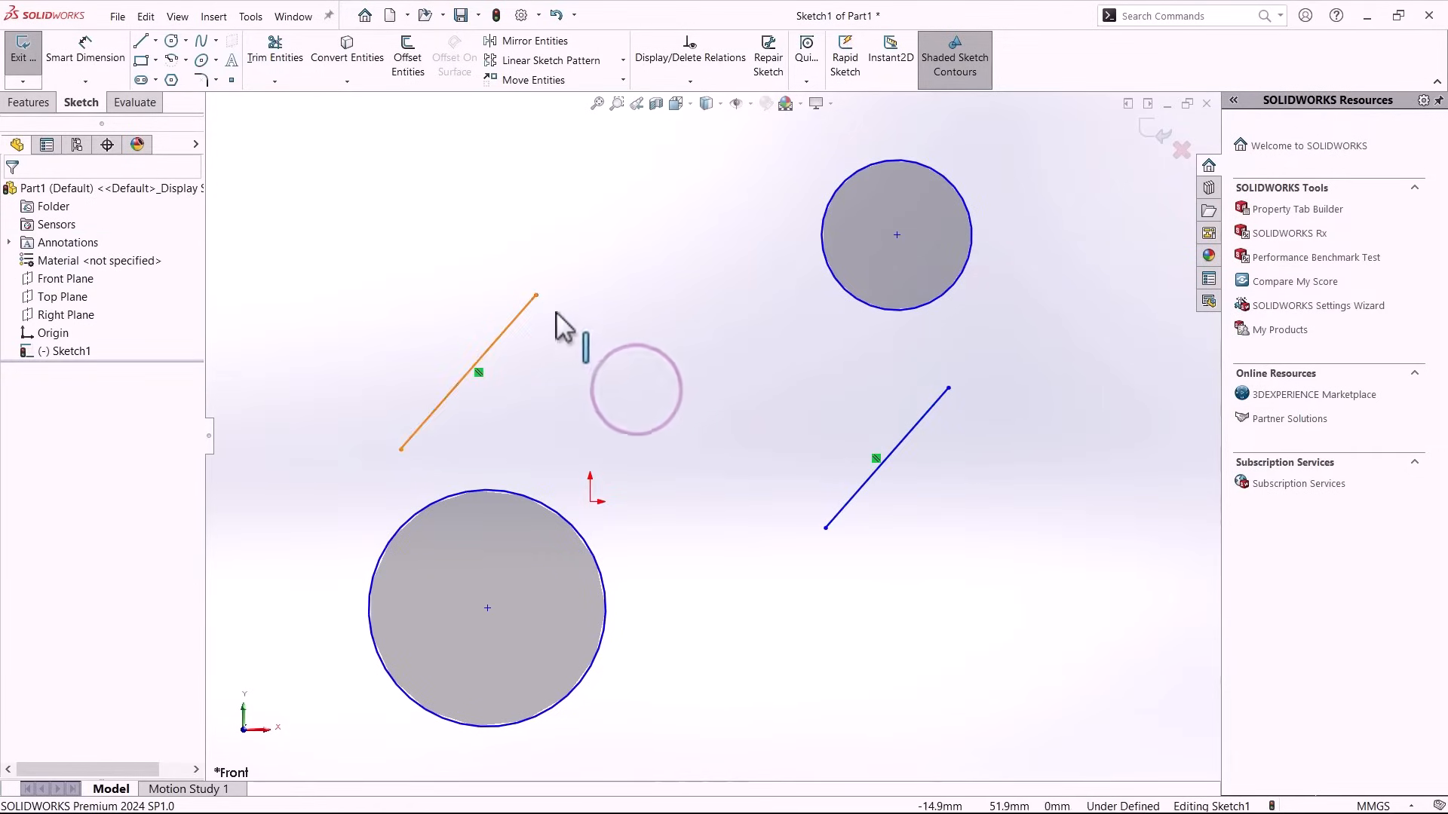
# Test the Parallel relation by moving the lines and their endpoints, placing the right line above the left one at a shallower slope.
pyautogui.click(536, 297)
pyautogui.moveTo(536, 297)
pyautogui.mouseDown()
pyautogui.moveTo(754, 332)
pyautogui.moveTo(530, 277)
pyautogui.mouseUp()
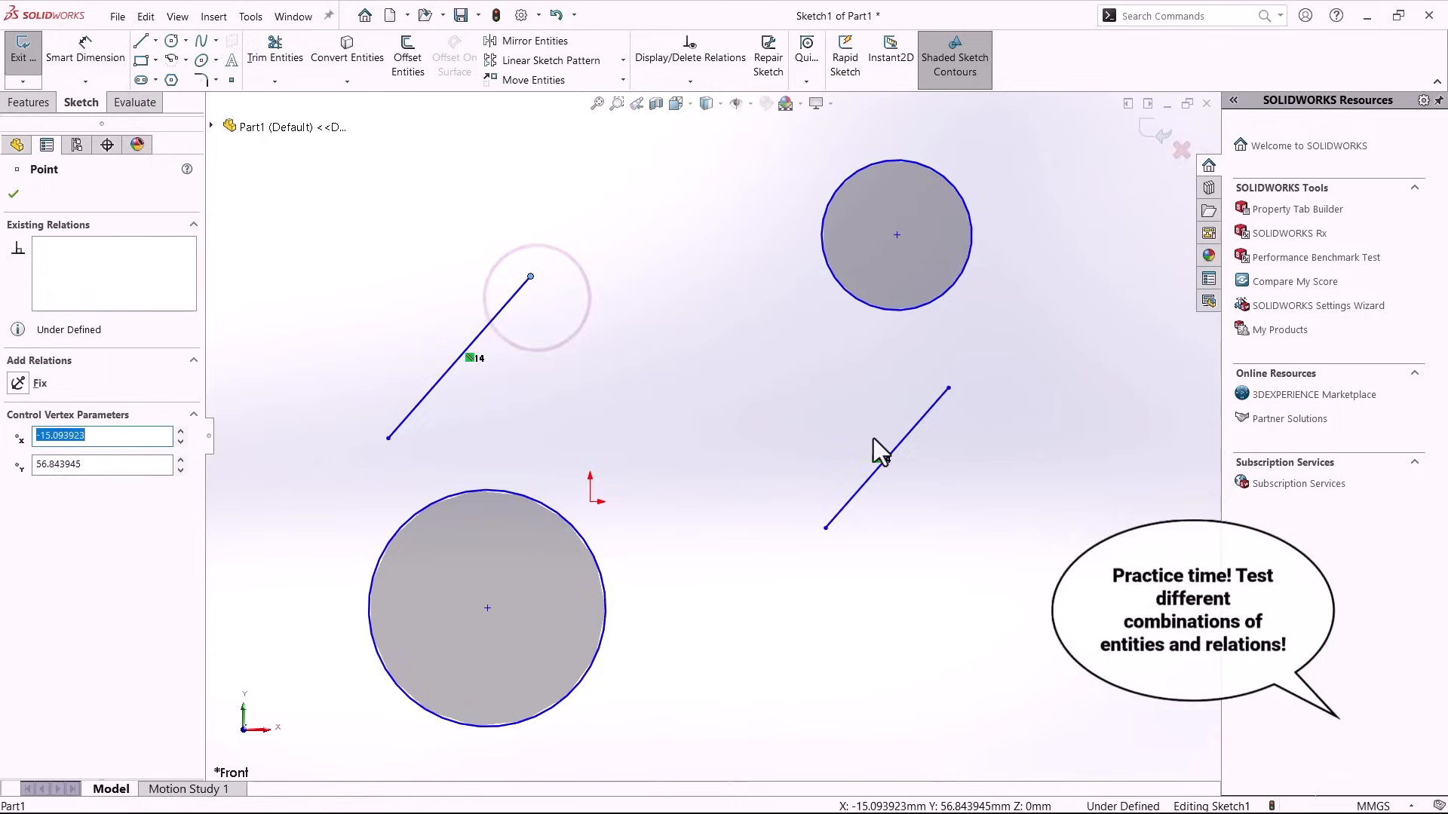
pyautogui.moveTo(905, 439); pyautogui.dragTo(680, 243)
pyautogui.moveTo(600, 331); pyautogui.dragTo(412, 309)
pyautogui.click(429, 336)
# Select both sloped lines together and add an Equal relation between them.
pyautogui.click(456, 292)
pyautogui.keyDown('ctrl'); pyautogui.click(543, 381); pyautogui.keyUp('ctrl')
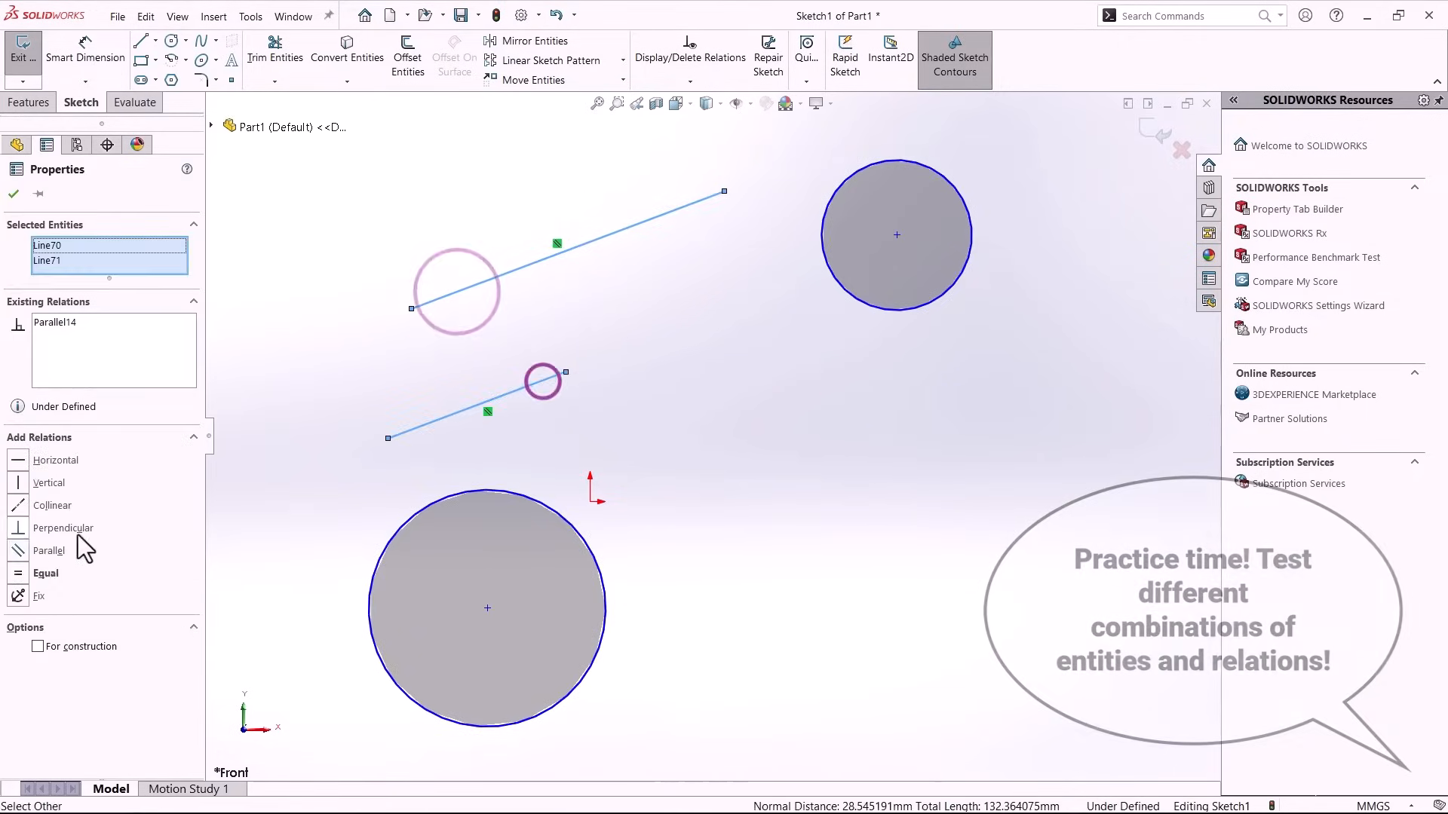
pyautogui.click(18, 573)
pyautogui.click(665, 378)
# Test the Equal relation by moving the lines and their endpoints, placing the lines close together above the origin.
pyautogui.moveTo(589, 241); pyautogui.dragTo(733, 390)
pyautogui.moveTo(555, 457); pyautogui.dragTo(396, 381)
pyautogui.moveTo(565, 371); pyautogui.dragTo(686, 360)
pyautogui.moveTo(574, 317); pyautogui.dragTo(673, 298)
pyautogui.click(713, 414)
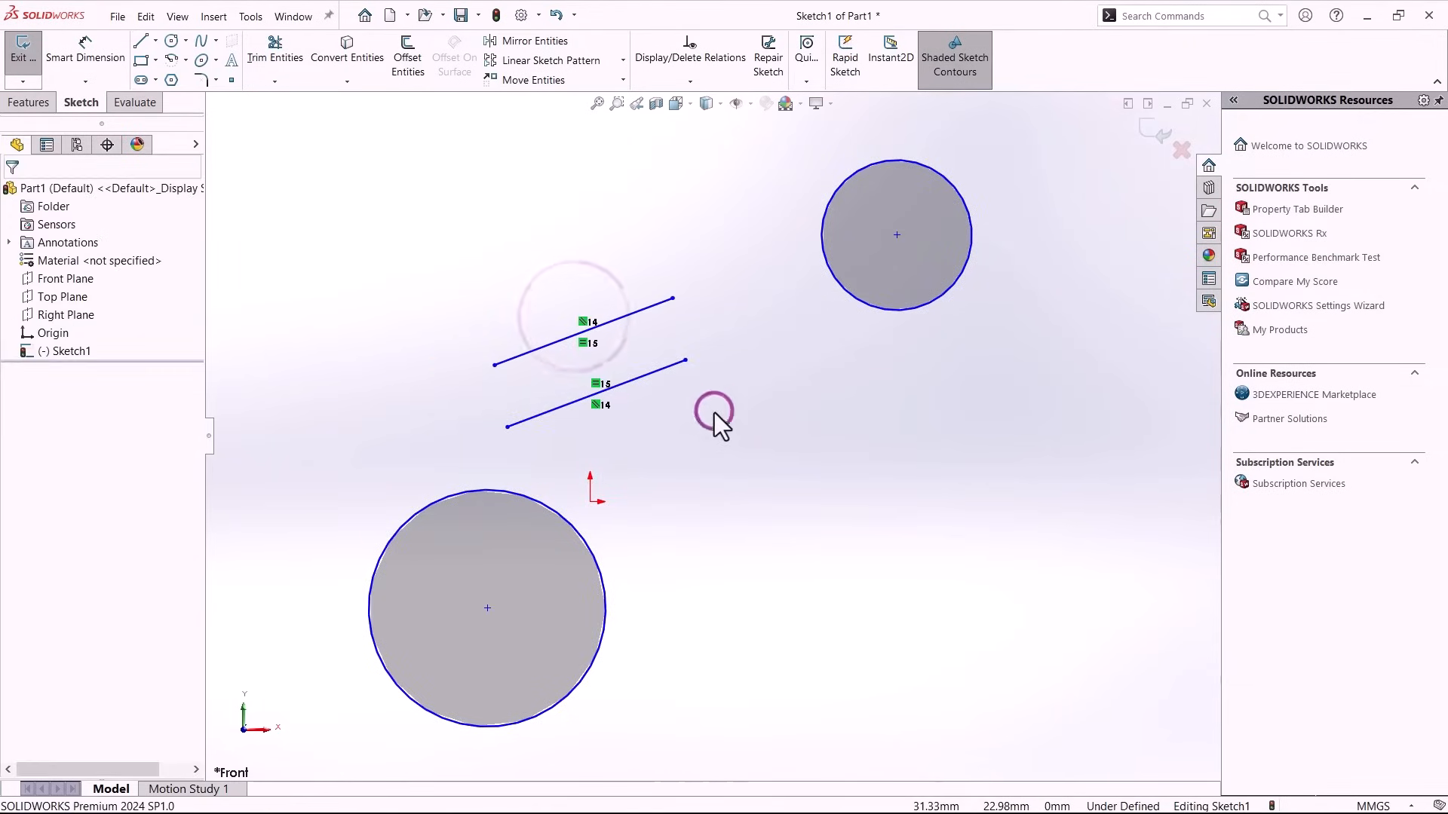
pyautogui.click(596, 558)
pyautogui.keyDown('ctrl'); pyautogui.click(859, 303); pyautogui.keyUp('ctrl')
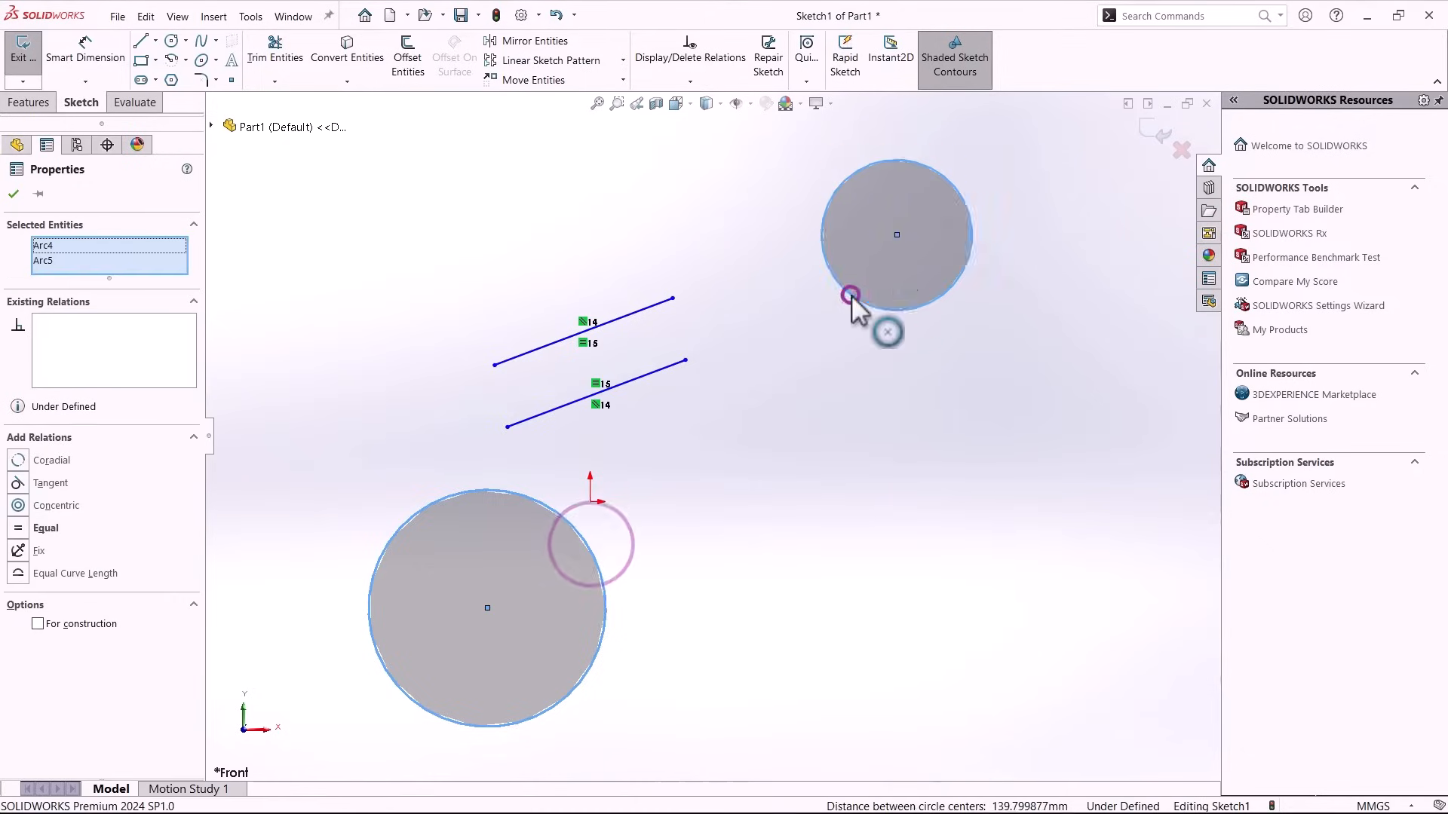
pyautogui.click(761, 523)
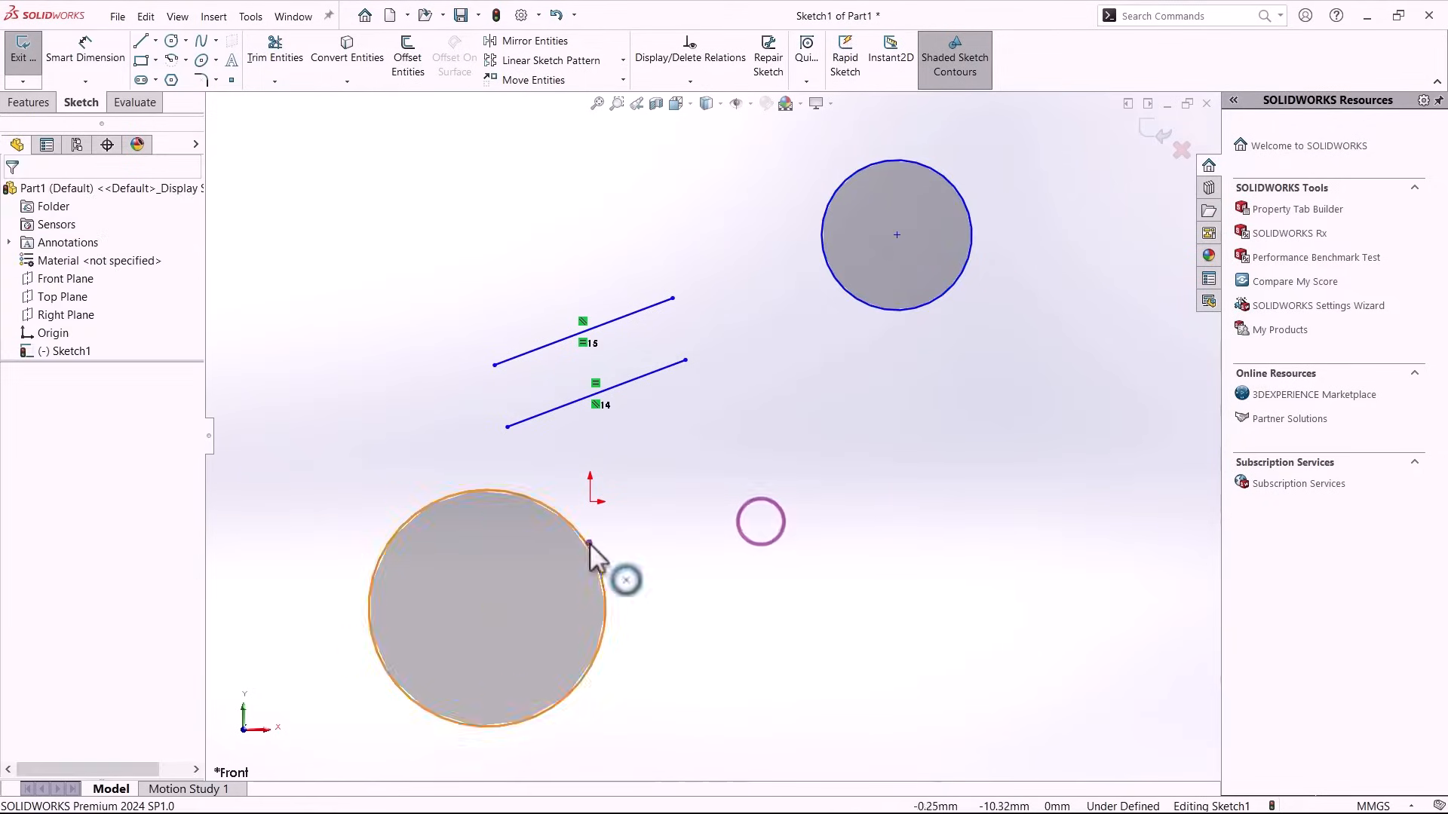
# Add a Concentric relation between the two circles and move them together to the right of the sloped lines.
pyautogui.click(591, 536)
pyautogui.keyDown('ctrl'); pyautogui.click(839, 282); pyautogui.keyUp('ctrl')
pyautogui.click(30, 504)
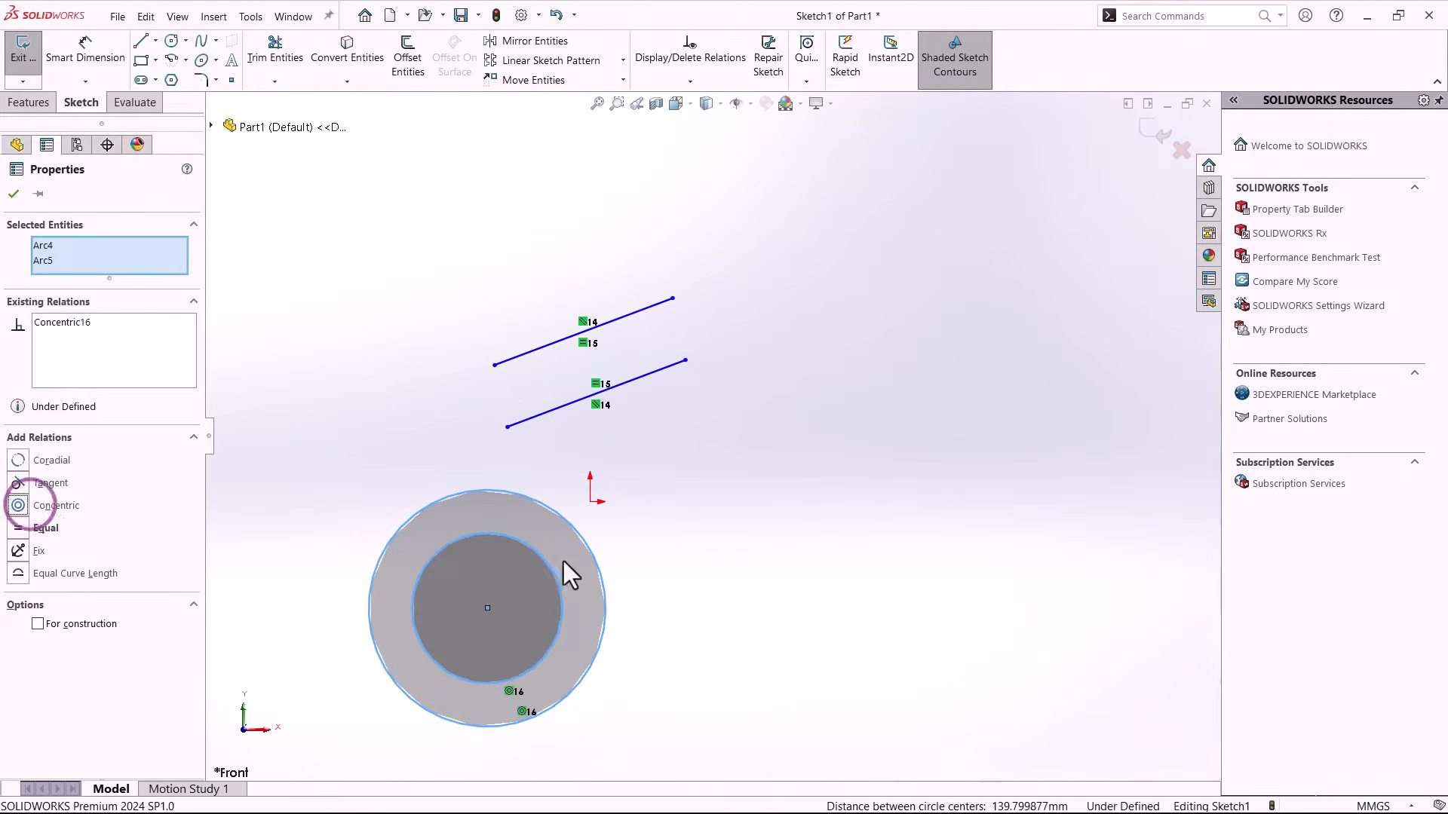
pyautogui.moveTo(546, 565); pyautogui.dragTo(943, 470)
# Make the outer circle Coincident with the lower line's right endpoint and enlarge the inner circle.
pyautogui.keyDown('ctrl'); pyautogui.click(775, 469); pyautogui.keyUp('ctrl')
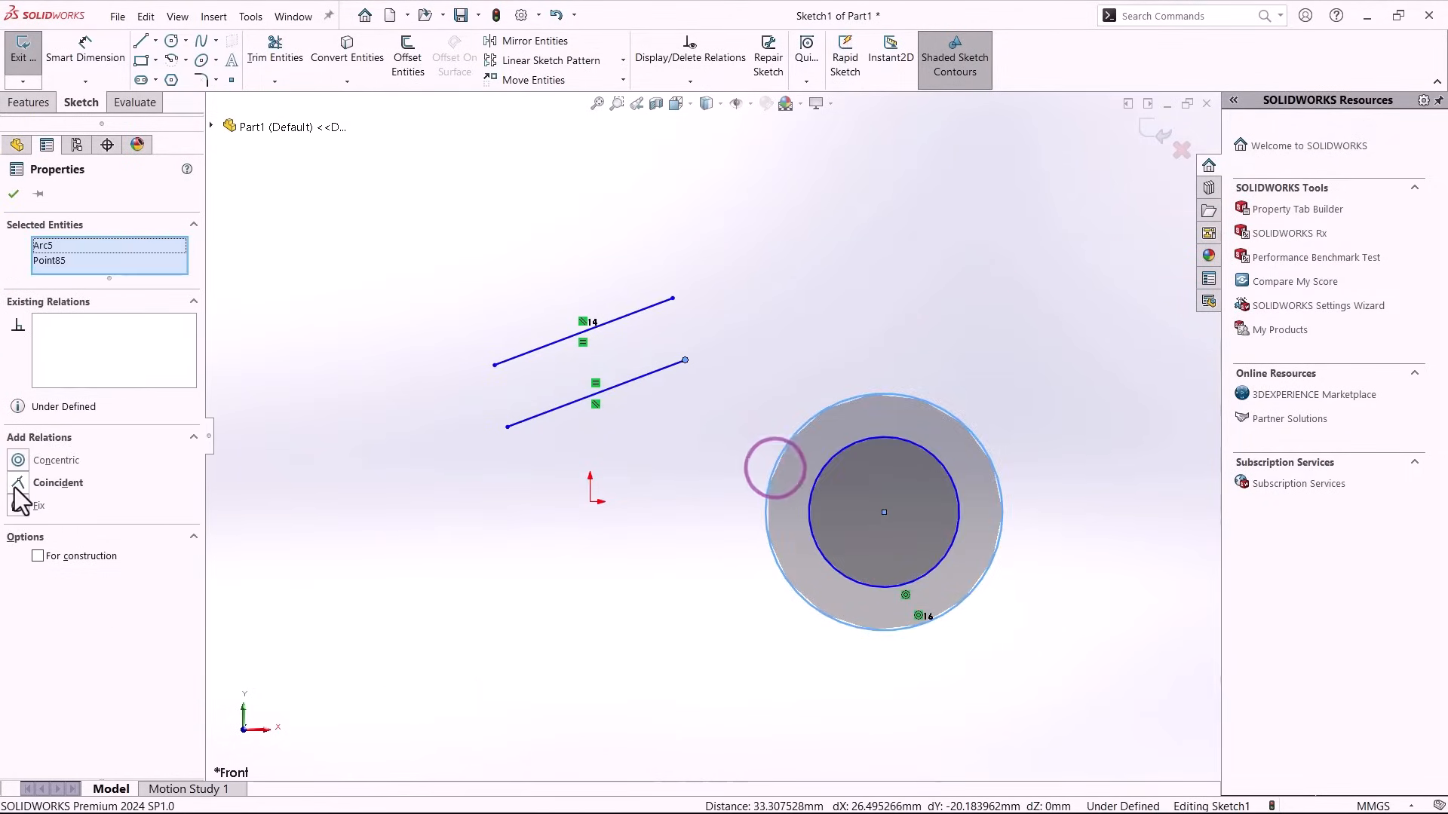
pyautogui.click(15, 486)
pyautogui.click(576, 578)
pyautogui.moveTo(820, 554); pyautogui.dragTo(709, 587)
pyautogui.click(441, 609)
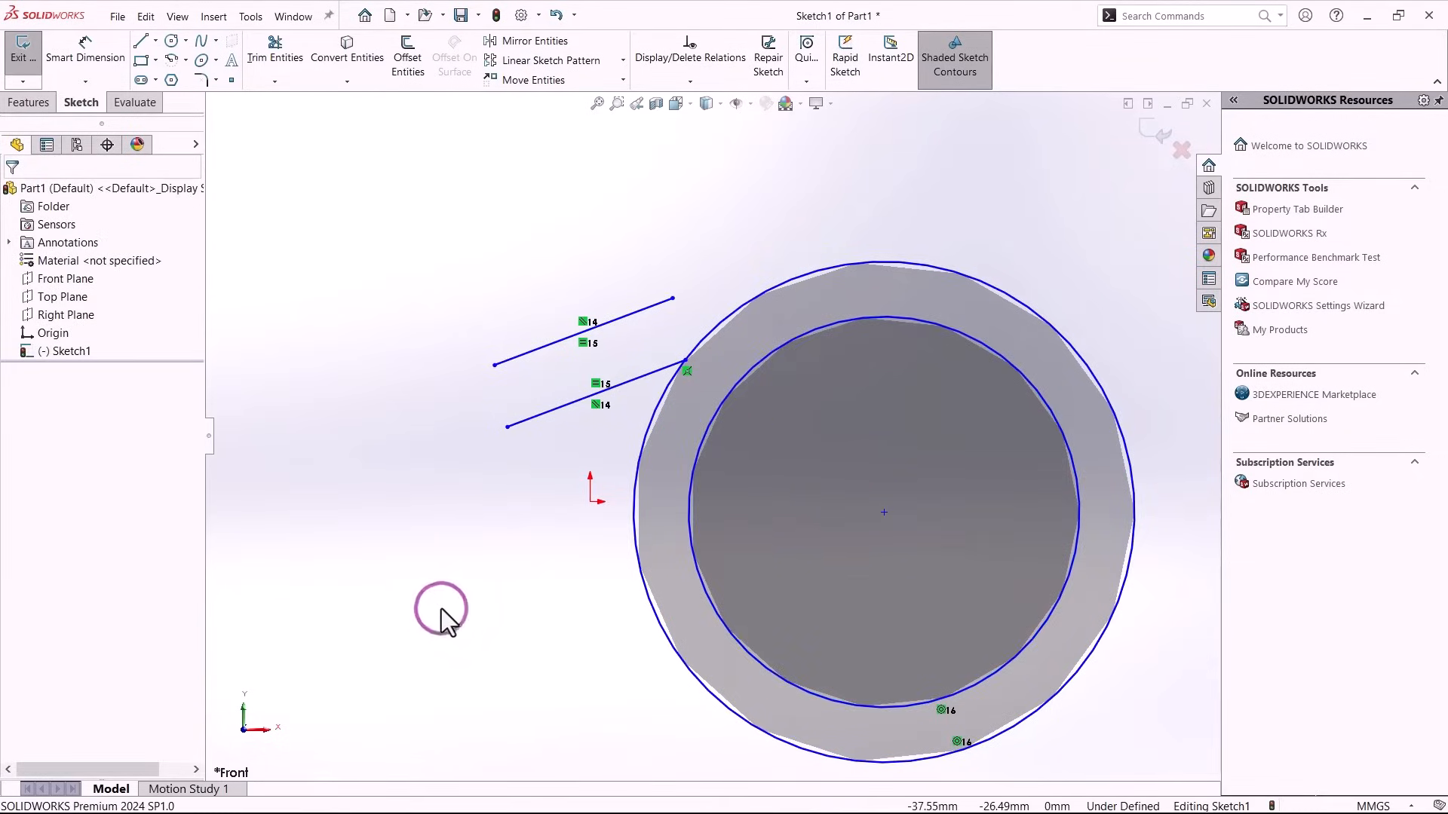
# Delete all entities in the sketch.
pyautogui.hotkey('ctrl', 'a')
pyautogui.press('Delete')
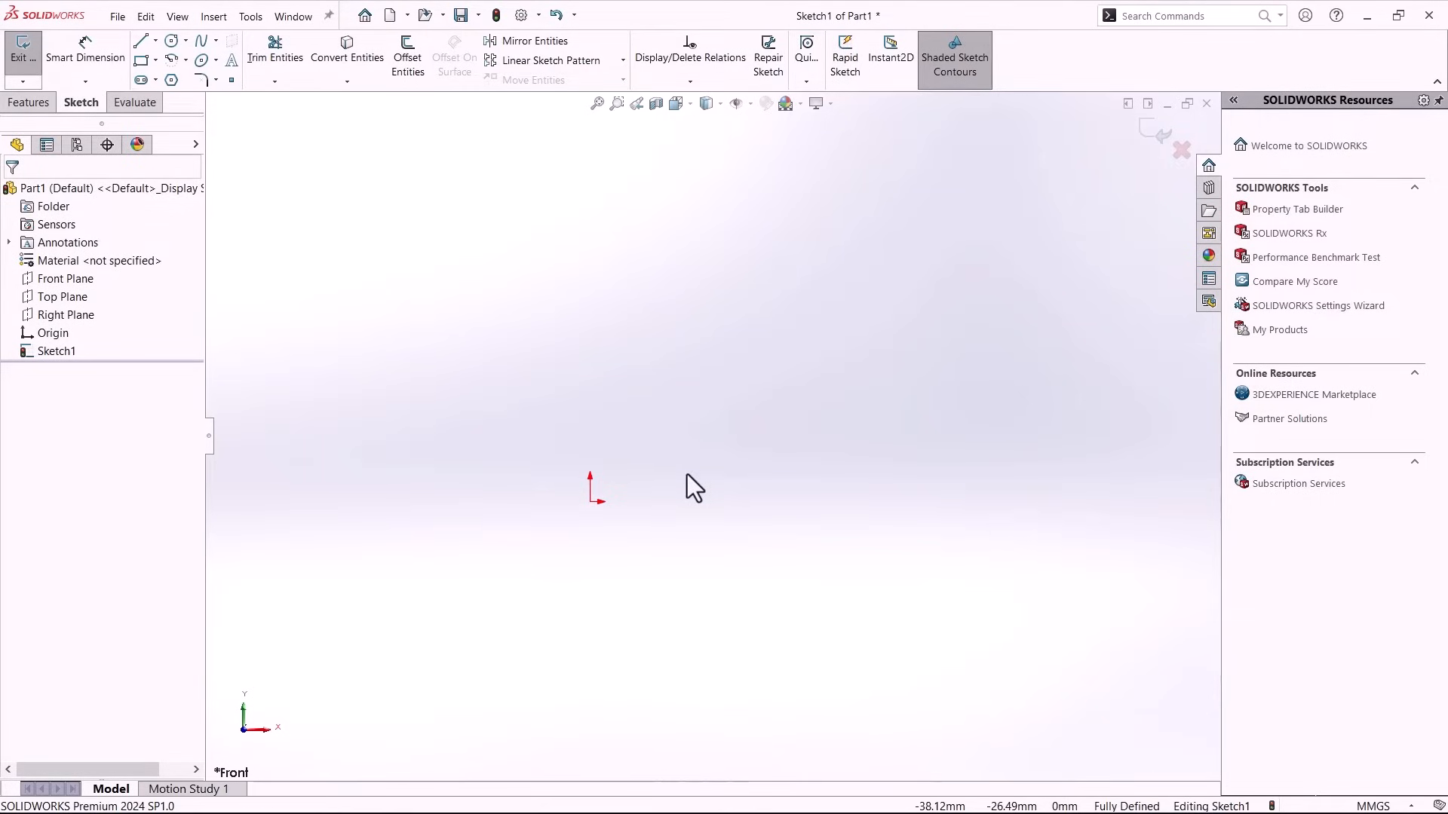
# Draw an open three-sided rectangle with horizontal lines about 64 mm long, and move the upper line's free endpoint outward and slightly down.
pyautogui.press('l')
pyautogui.click(733, 446)
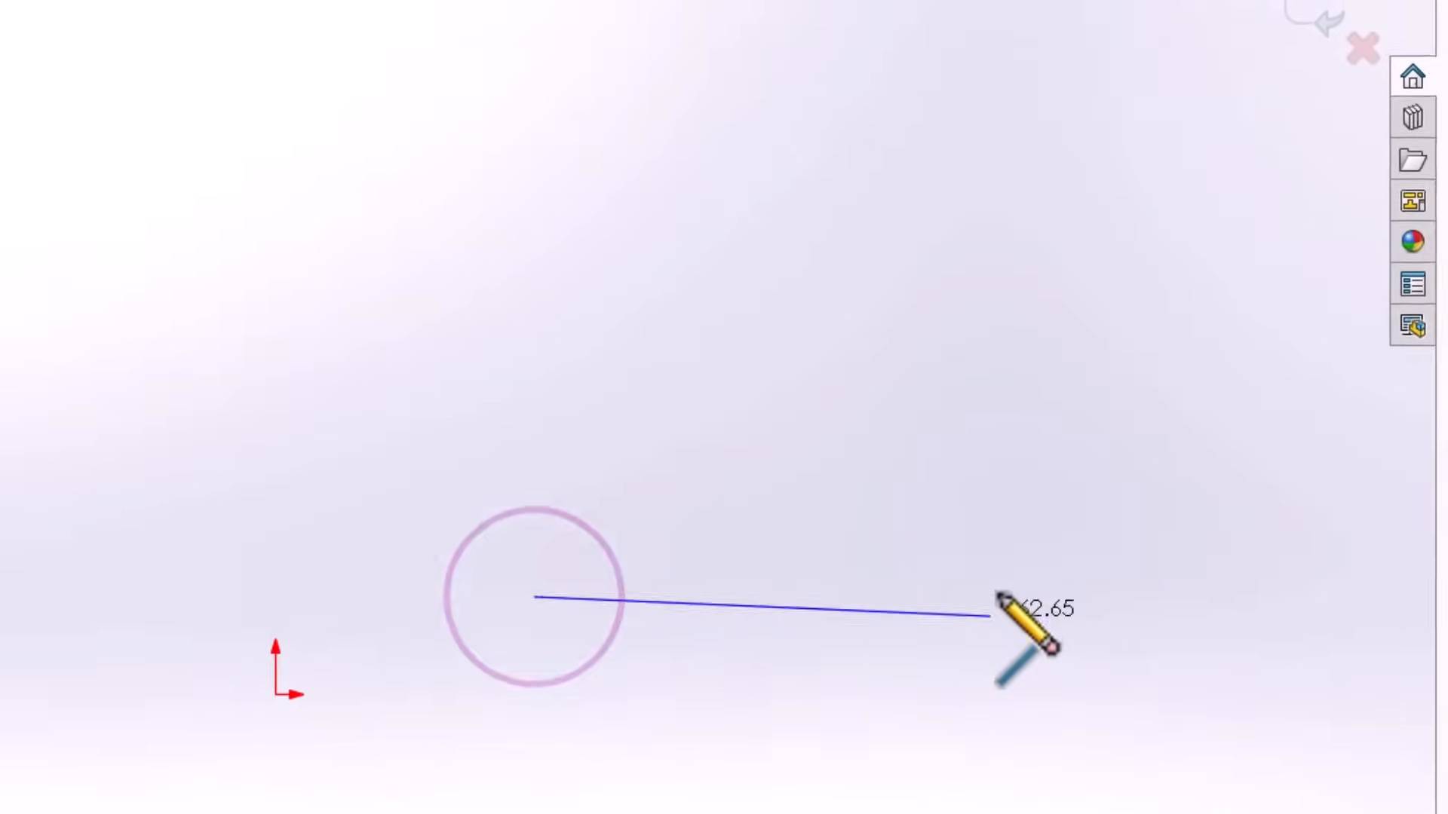
pyautogui.click(996, 597)
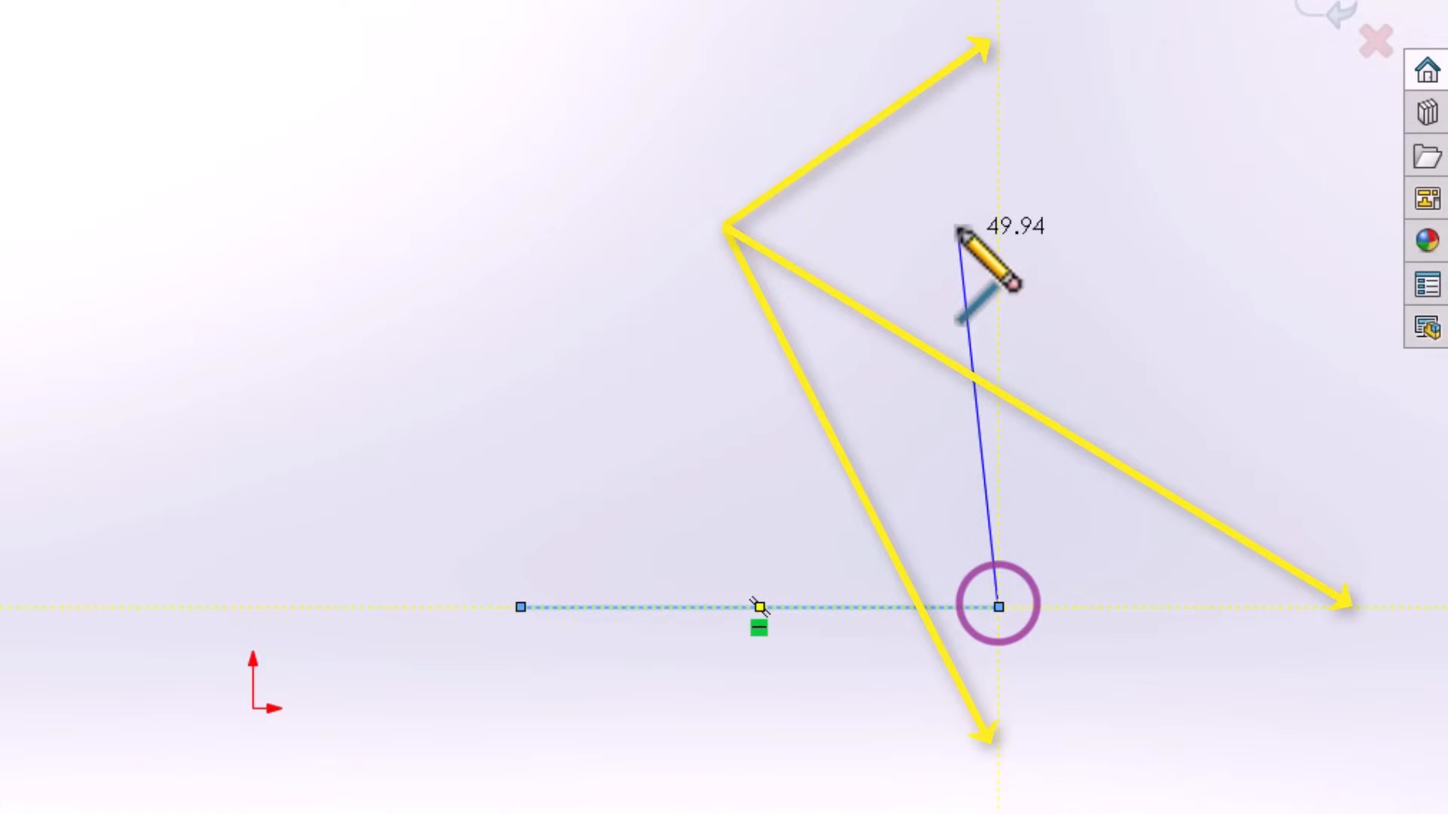
pyautogui.click(999, 216)
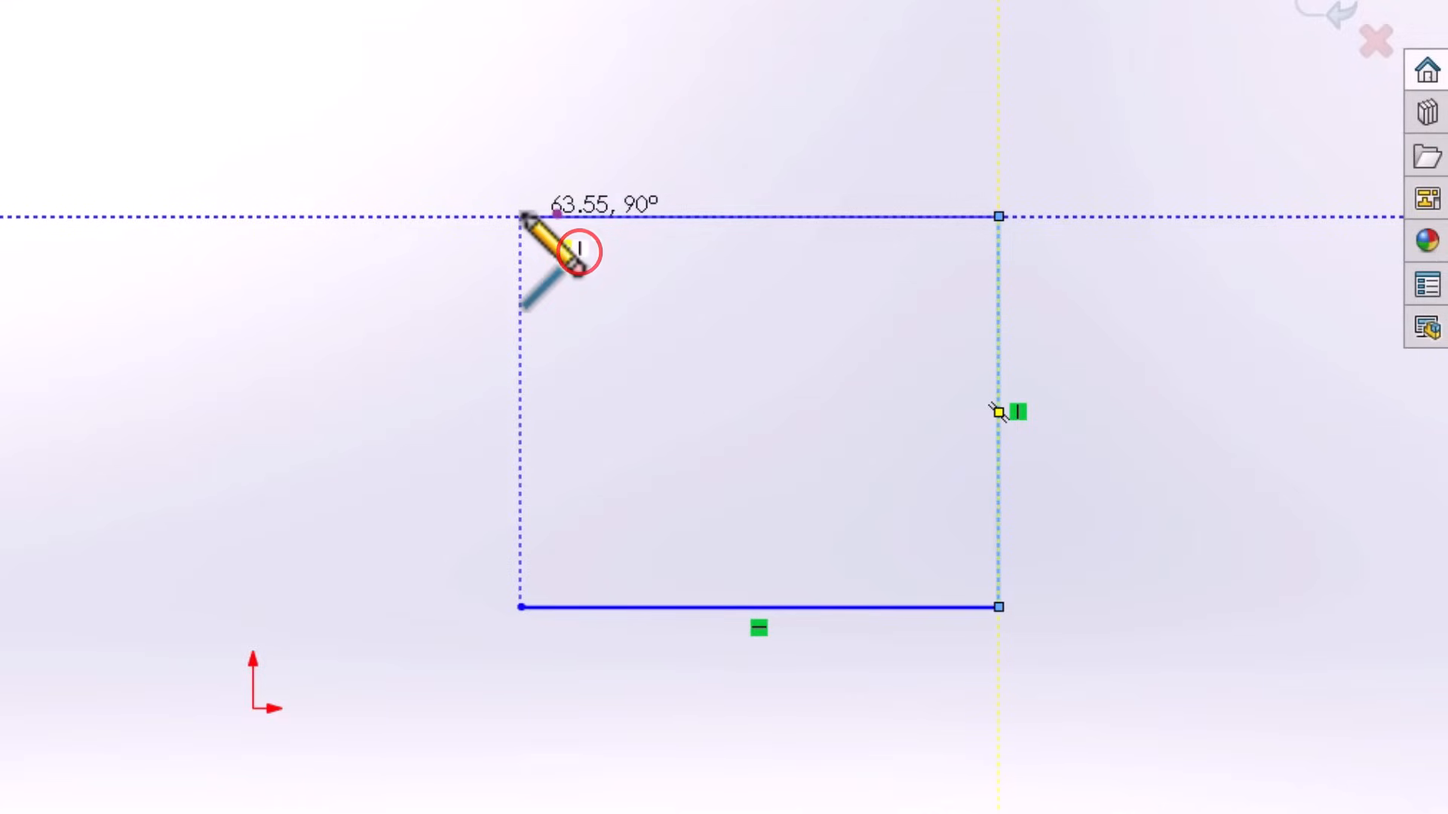
pyautogui.moveTo(519, 216)
pyautogui.mouseDown()
pyautogui.moveTo(388, 256)
pyautogui.moveTo(508, 259)
pyautogui.moveTo(461, 256)
pyautogui.mouseUp()
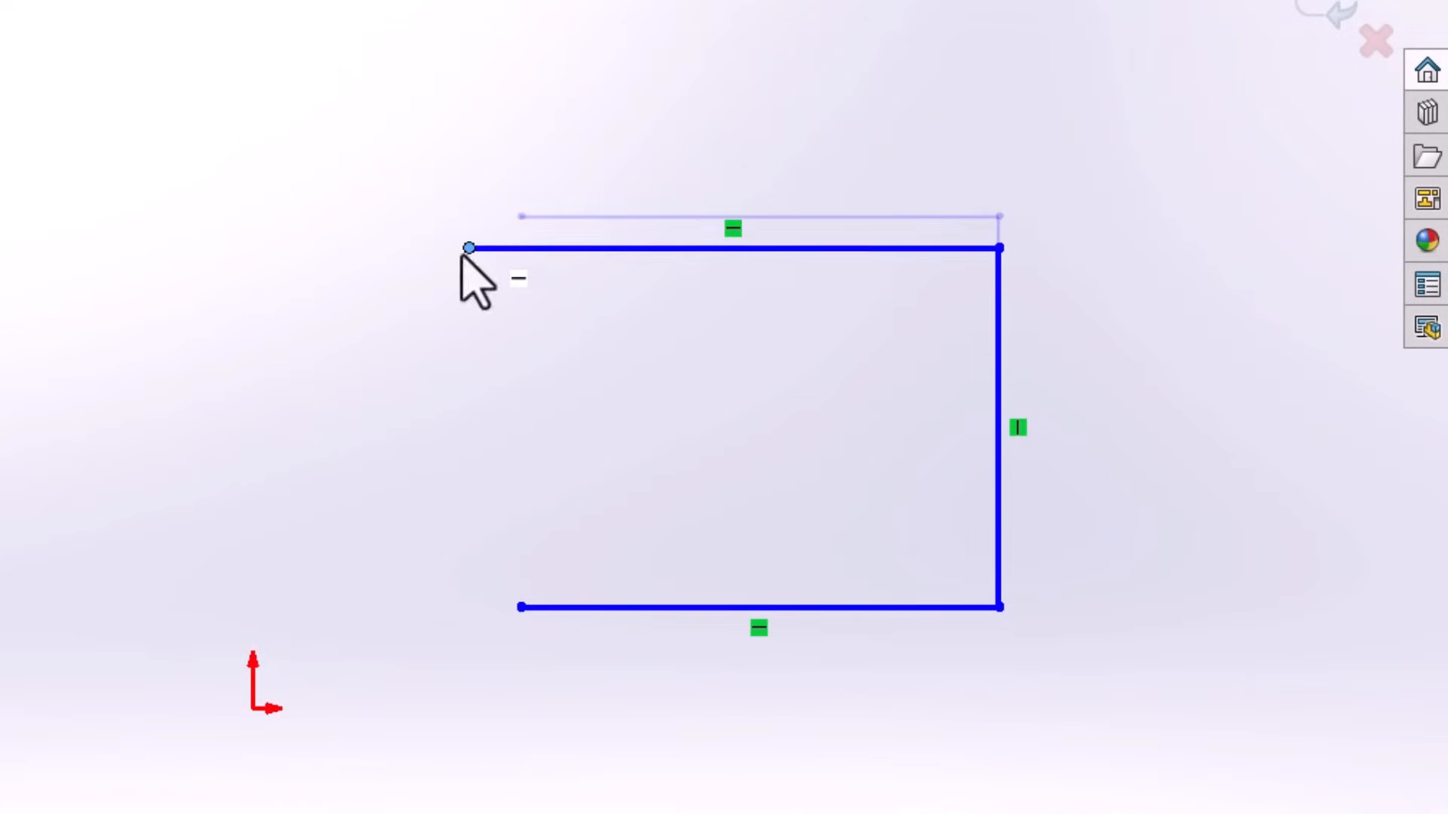
pyautogui.click(349, 324)
# Close the shape with a line between the two open left endpoints and make that line vertical.
pyautogui.press('l')
pyautogui.click(474, 247)
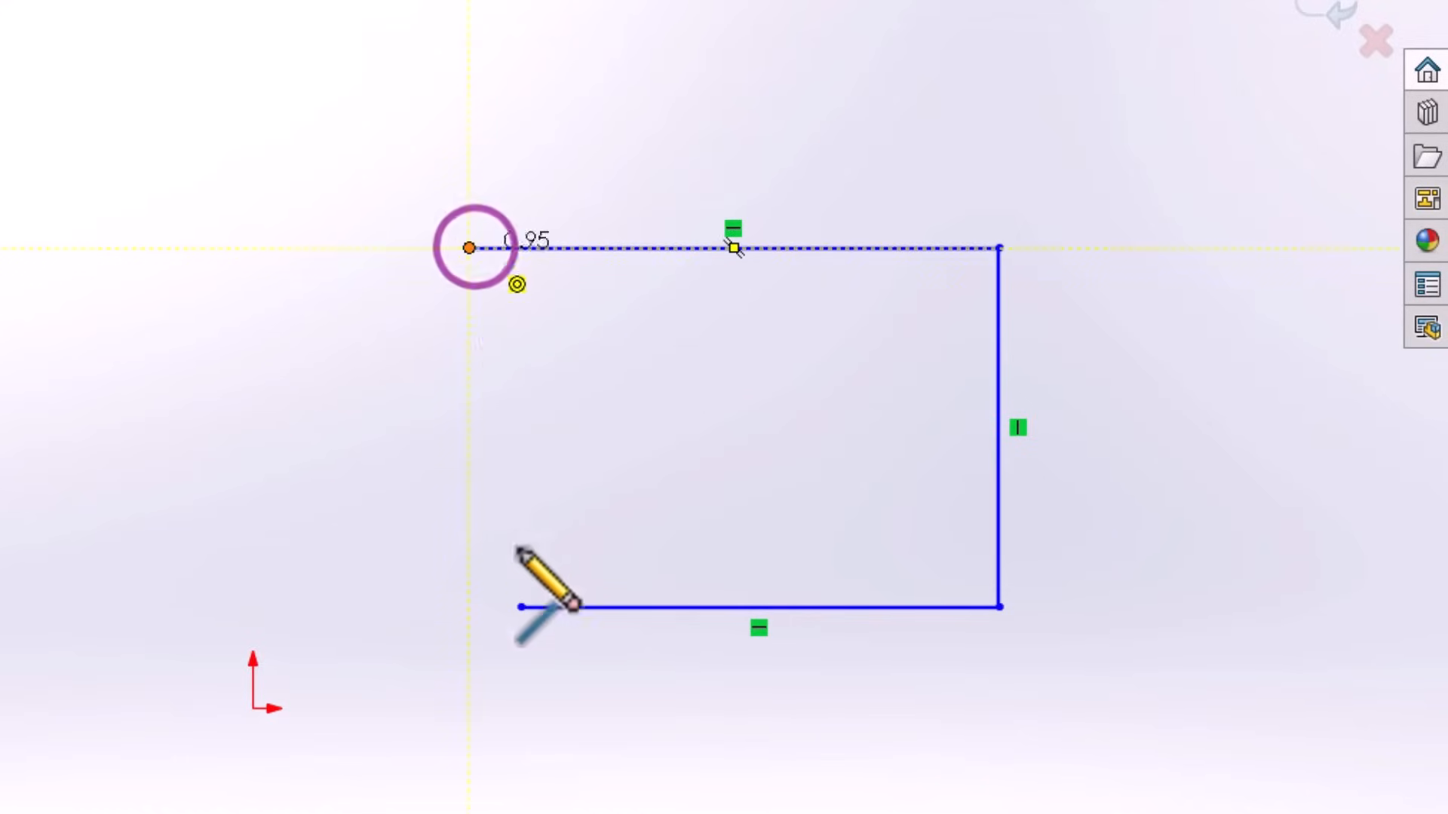
pyautogui.click(520, 607)
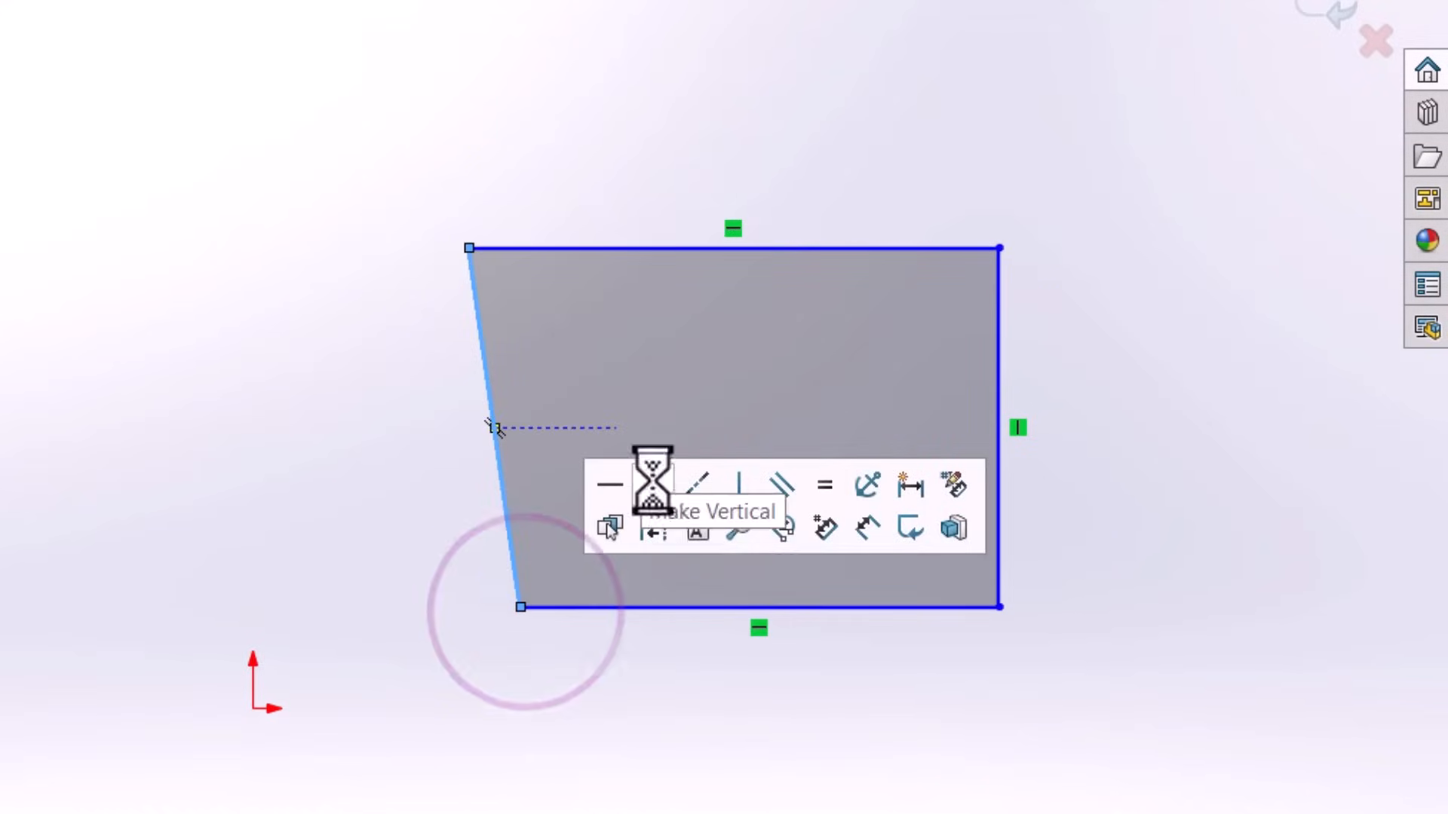
pyautogui.click(653, 487)
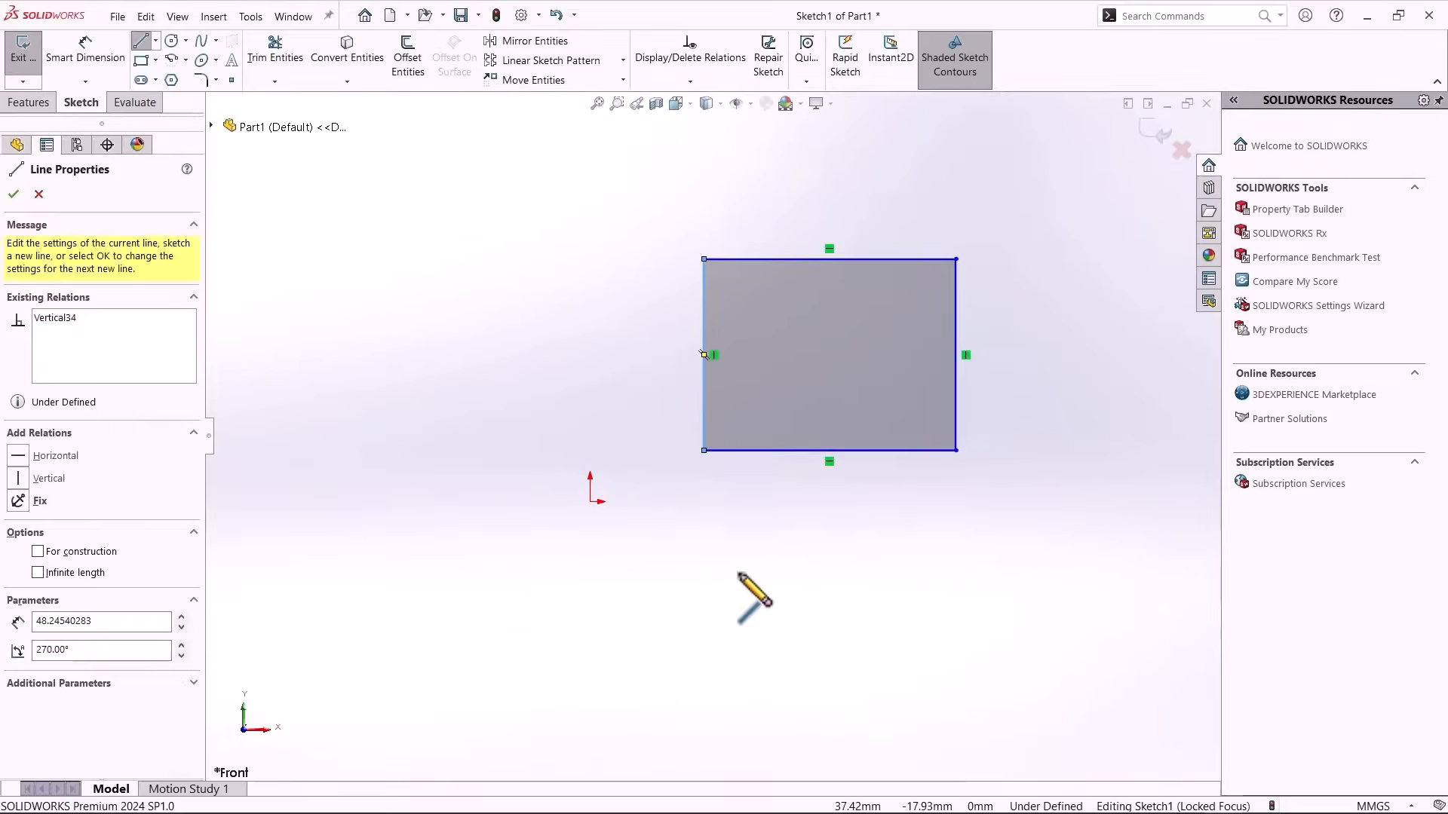
pyautogui.press('Escape')
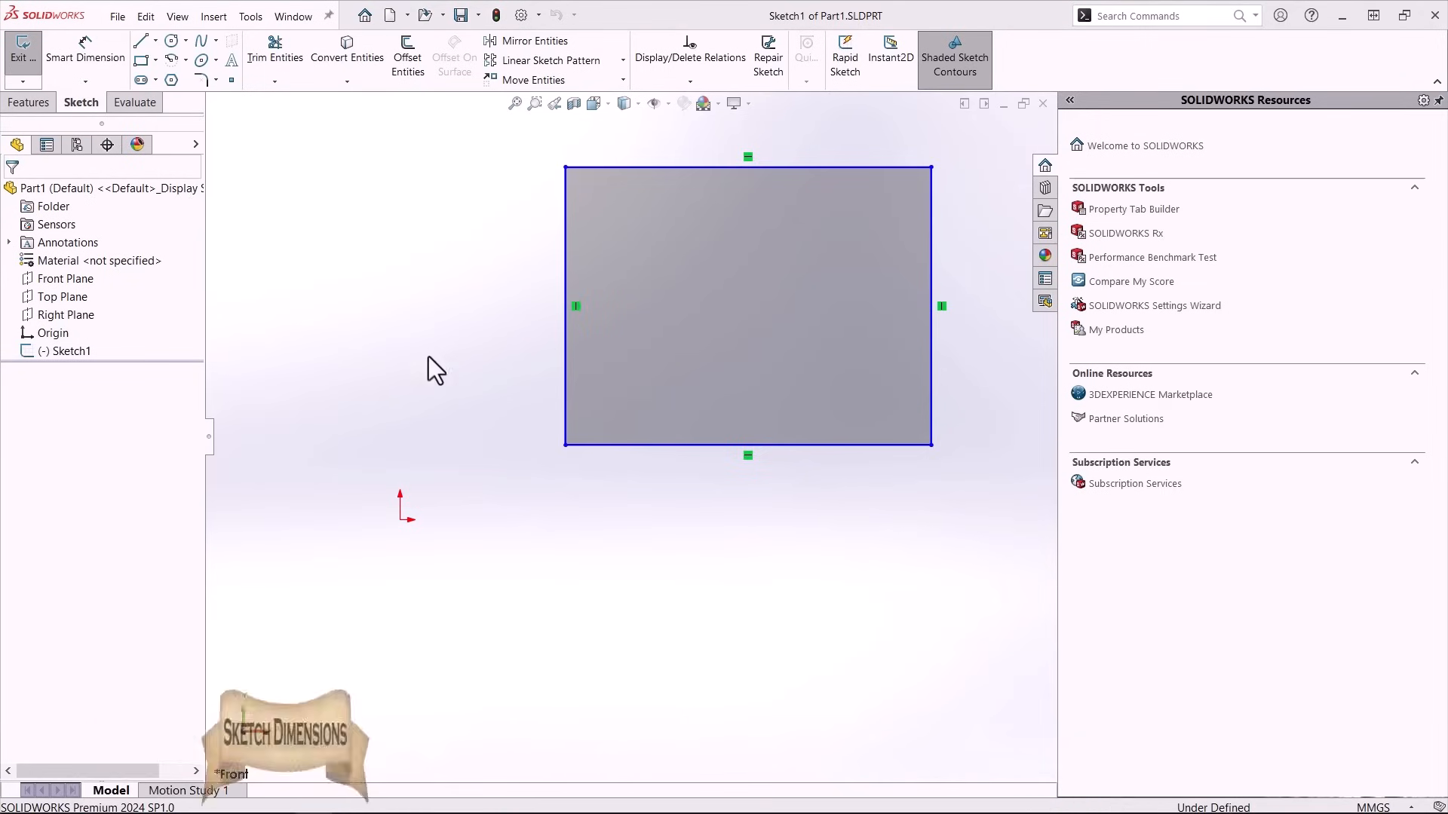
# Draw a circle with a radius of about 49 mm up and left of the rectangle, and move its center closer to it.
pyautogui.press('z')
pyautogui.press('z')
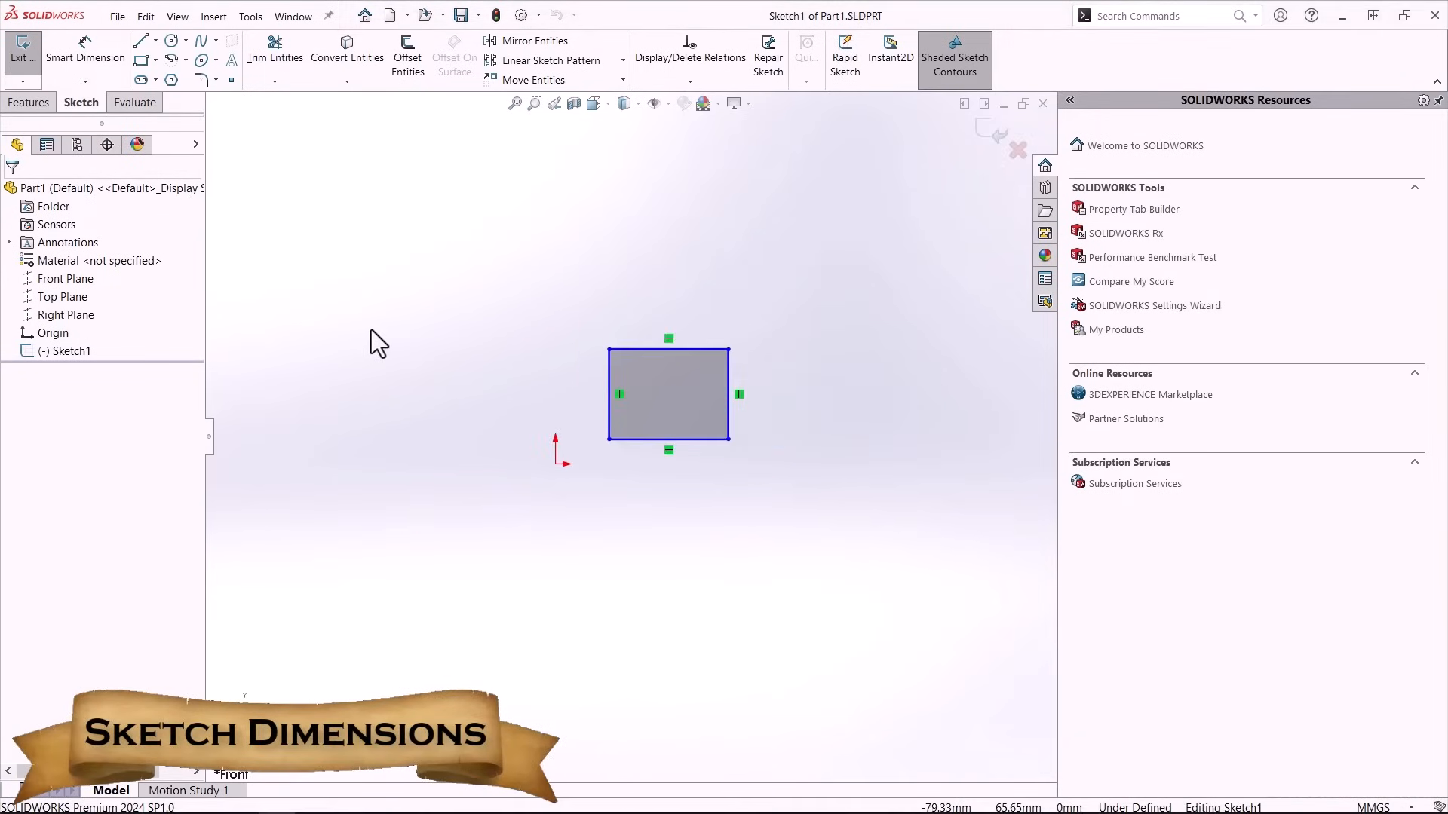
pyautogui.moveTo(371, 329)
pyautogui.keyDown('ctrl'); pyautogui.mouseDown(button='middle')
pyautogui.moveTo(494, 457)
pyautogui.moveTo(371, 377)
pyautogui.moveTo(372, 327)
pyautogui.moveTo(403, 355)
pyautogui.mouseUp(button='middle'); pyautogui.keyUp('ctrl')
pyautogui.press('c')
pyautogui.click(300, 222)
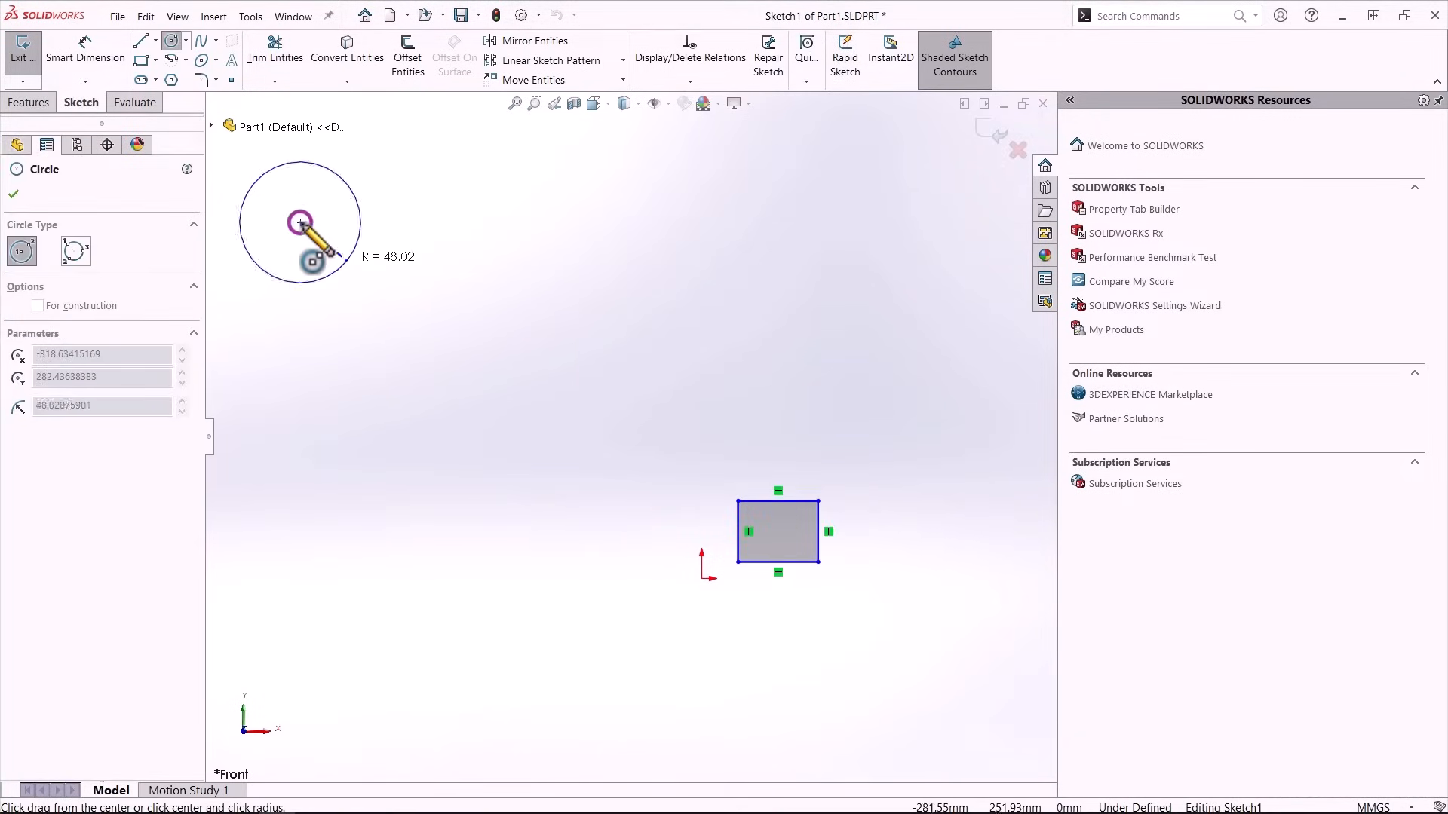
pyautogui.click(344, 269)
pyautogui.press('Escape')
pyautogui.moveTo(302, 218); pyautogui.dragTo(489, 331)
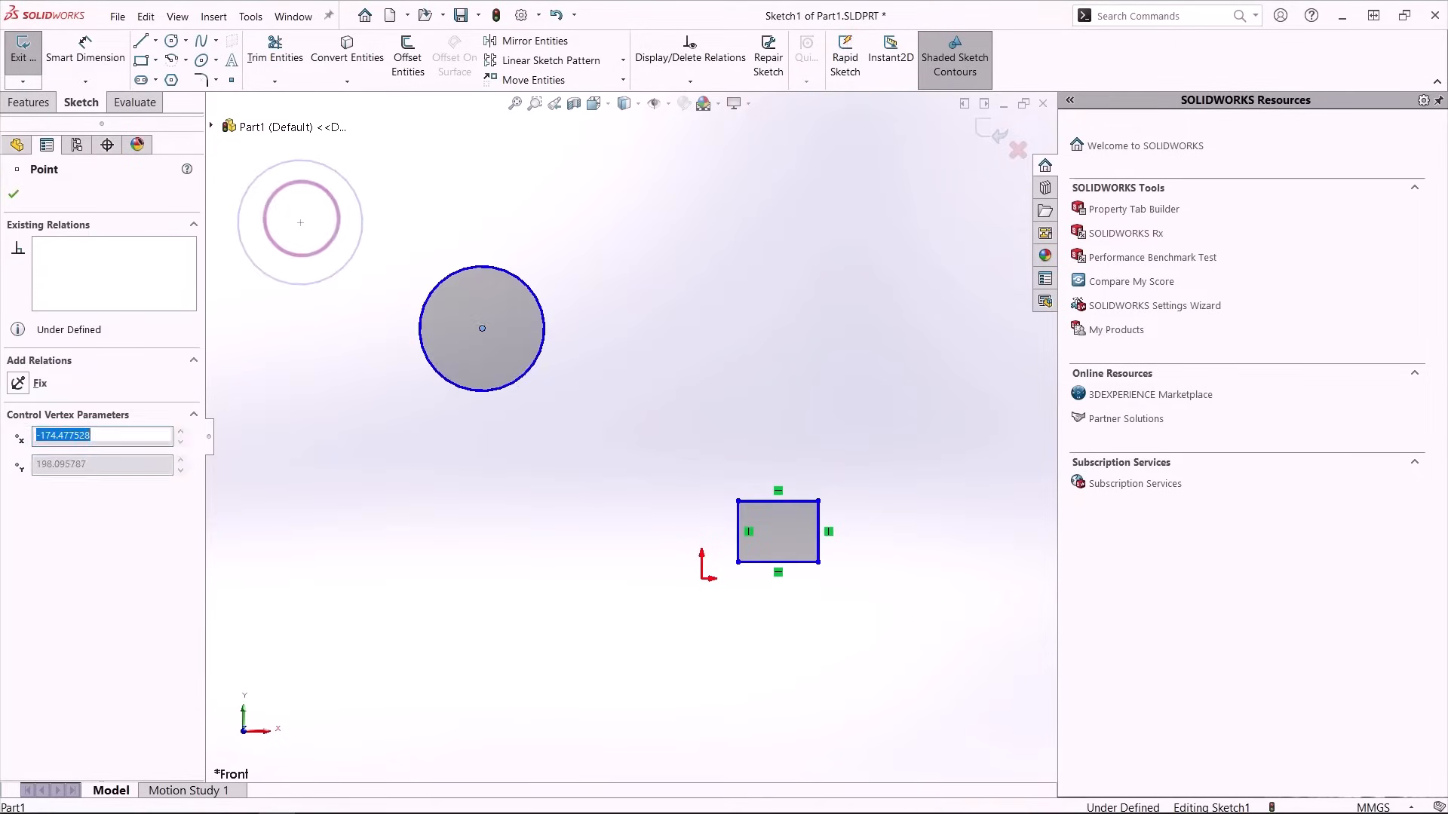
# Dimension the circle's diameter with Smart Dimension and set it to 100 mm.
pyautogui.click(85, 81)
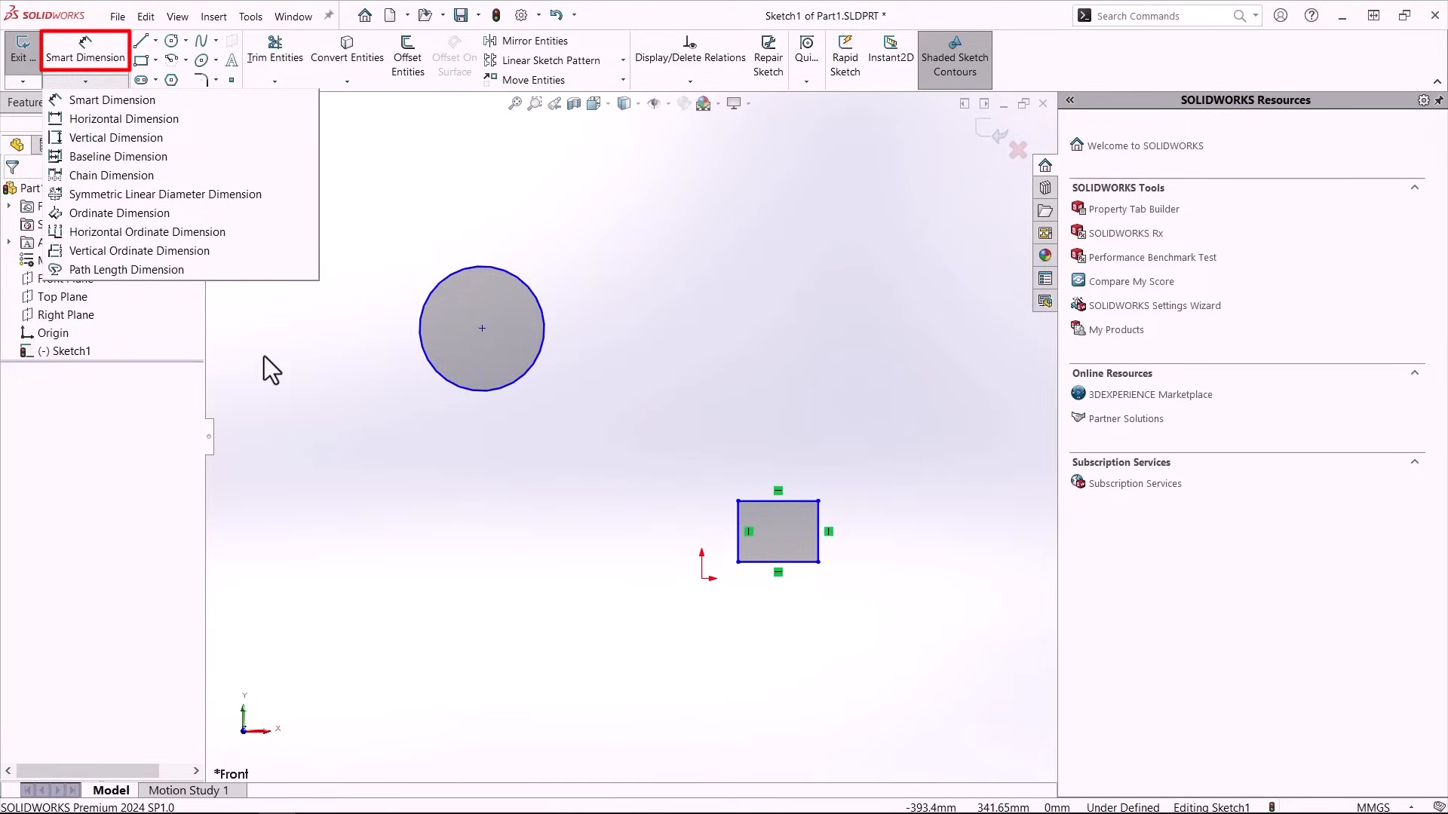
pyautogui.click(85, 49)
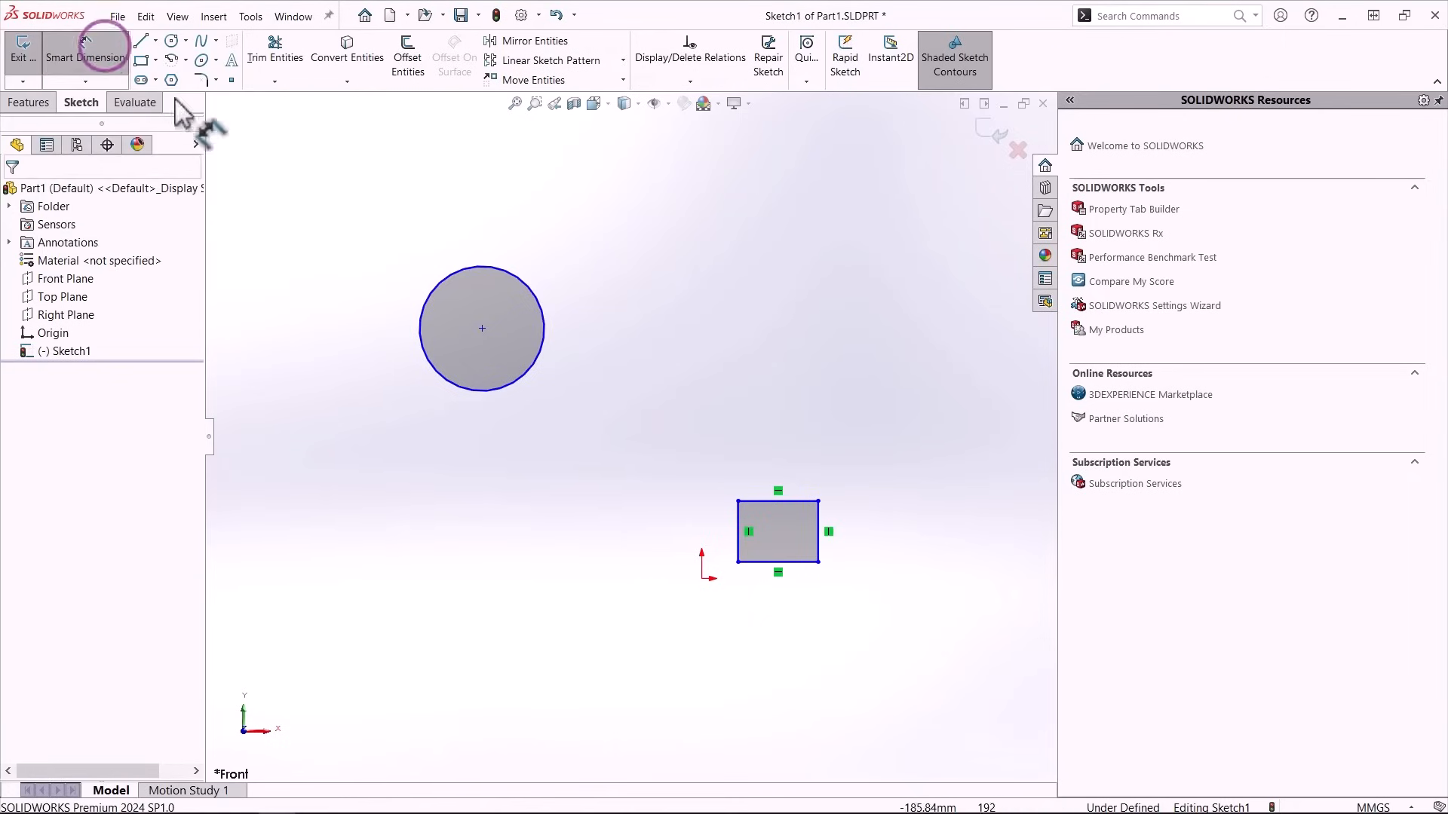
pyautogui.click(536, 291)
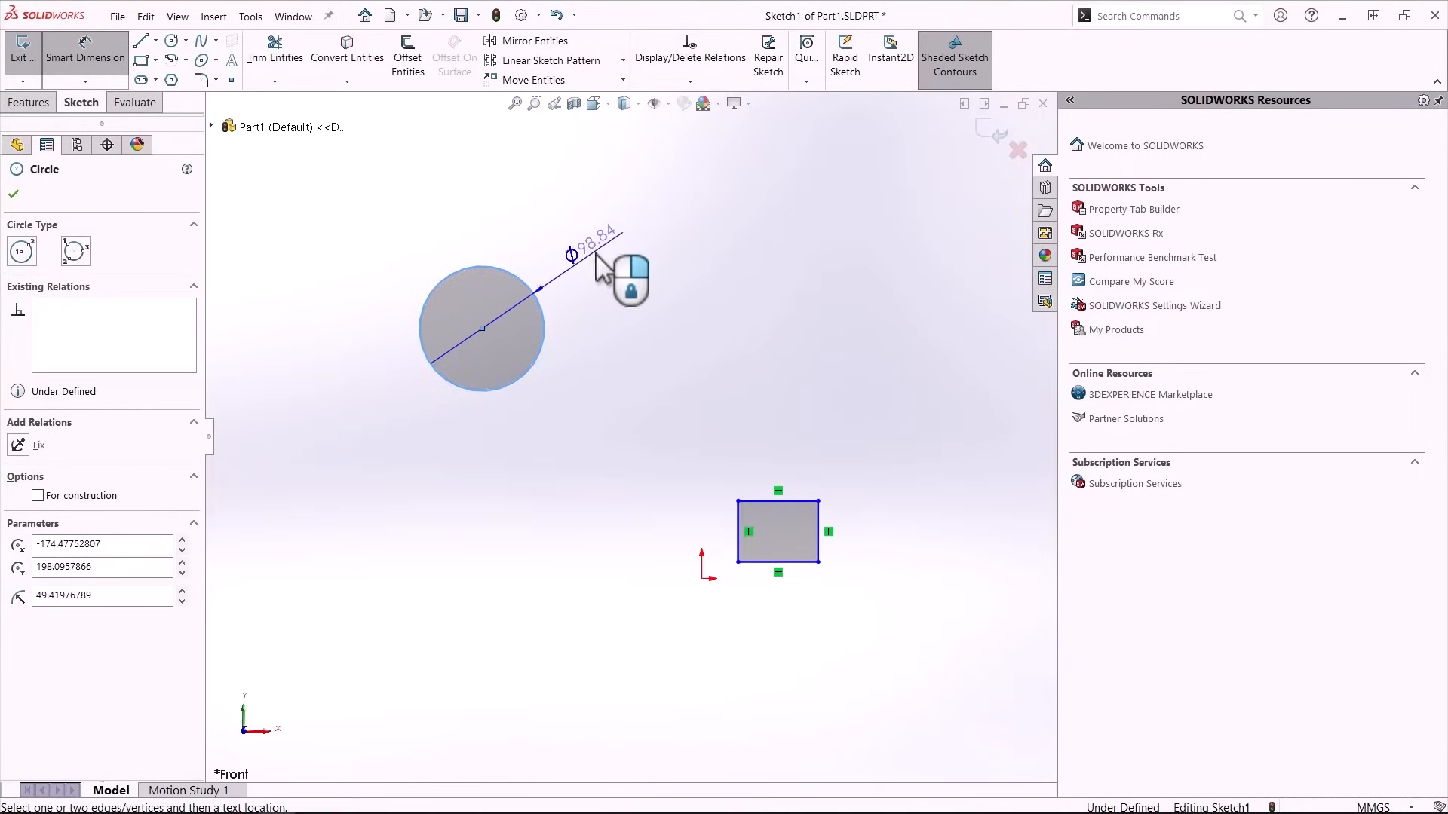
pyautogui.click(601, 253)
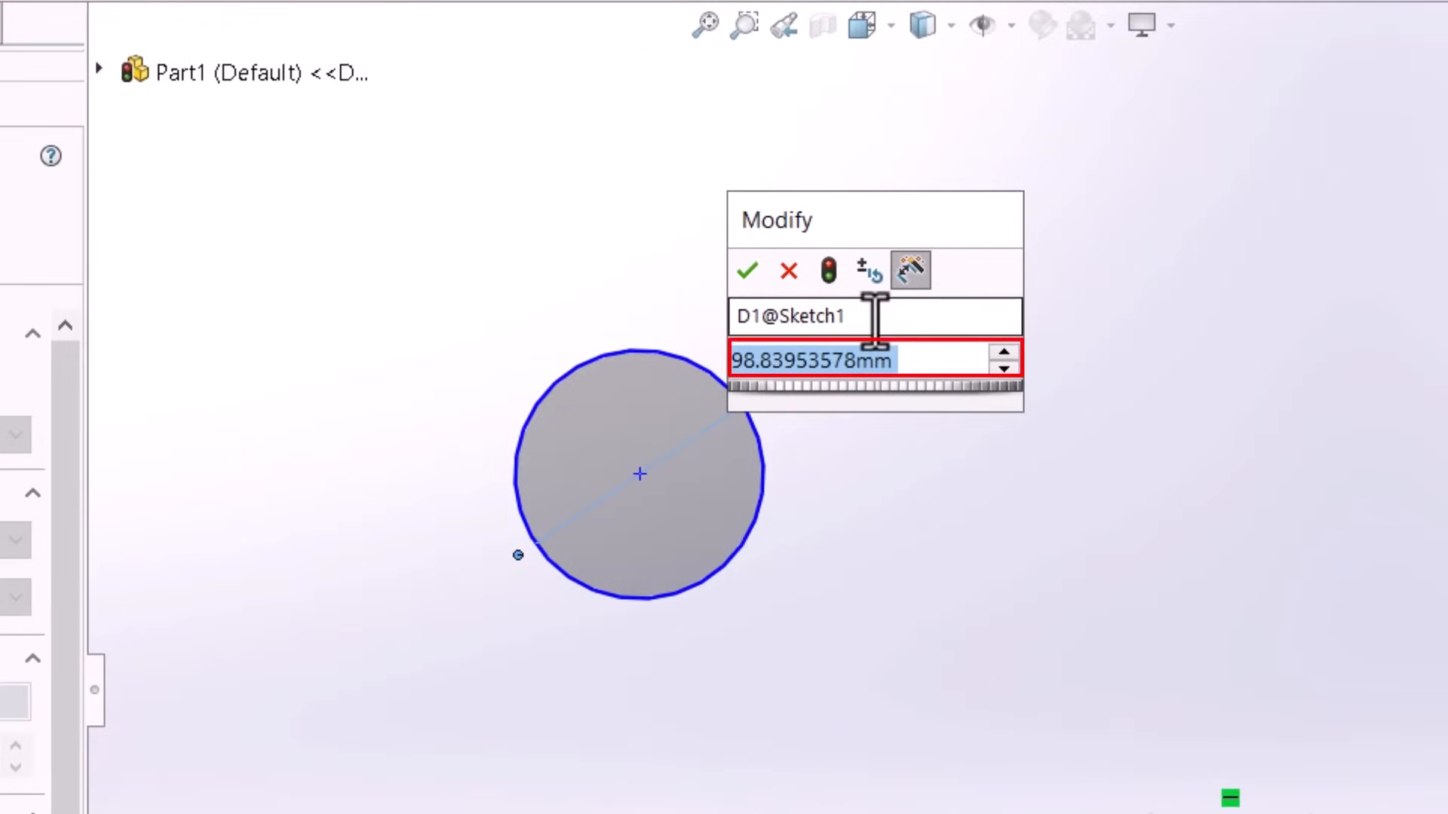
pyautogui.write('100')
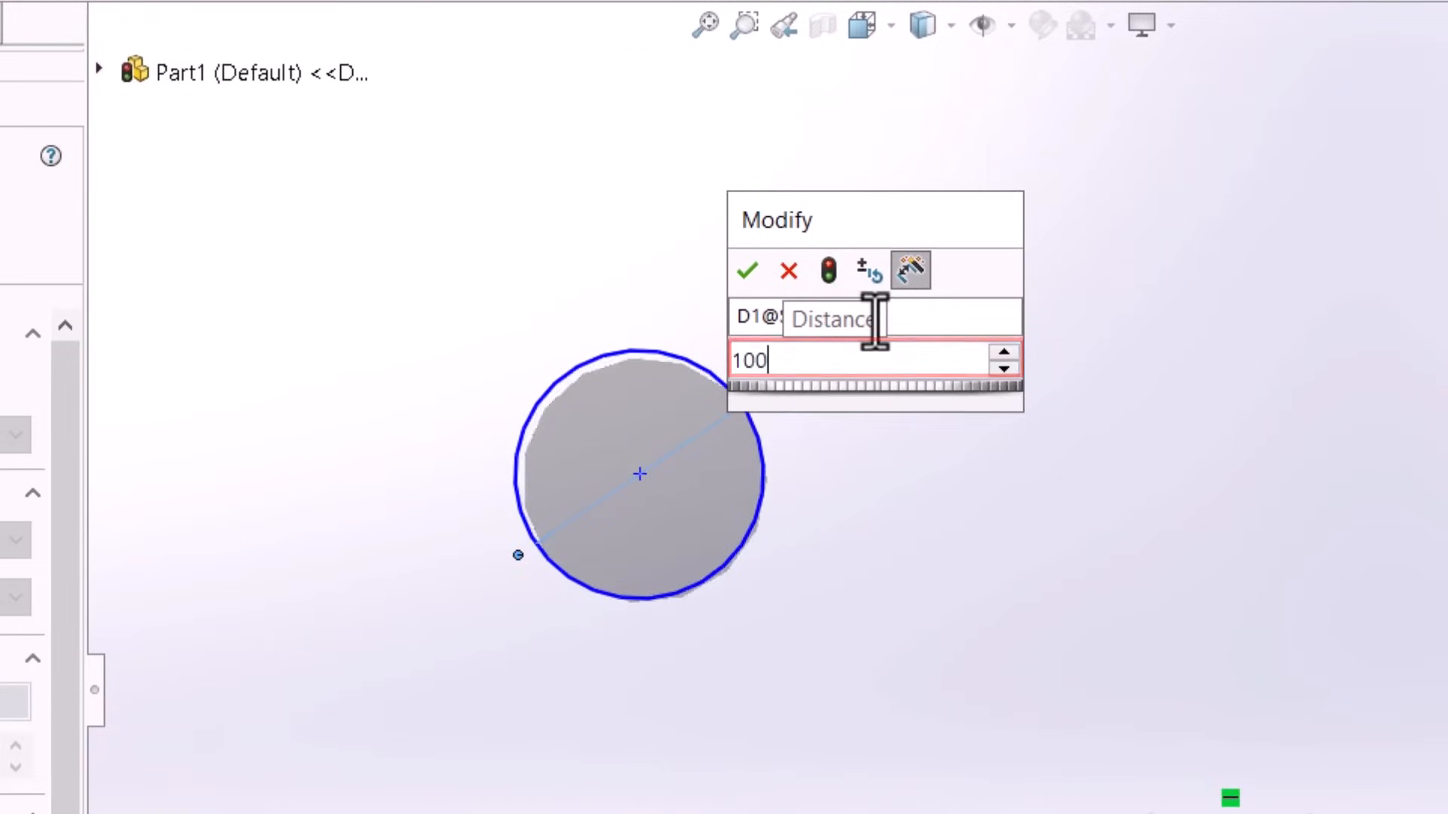
pyautogui.press('Return')
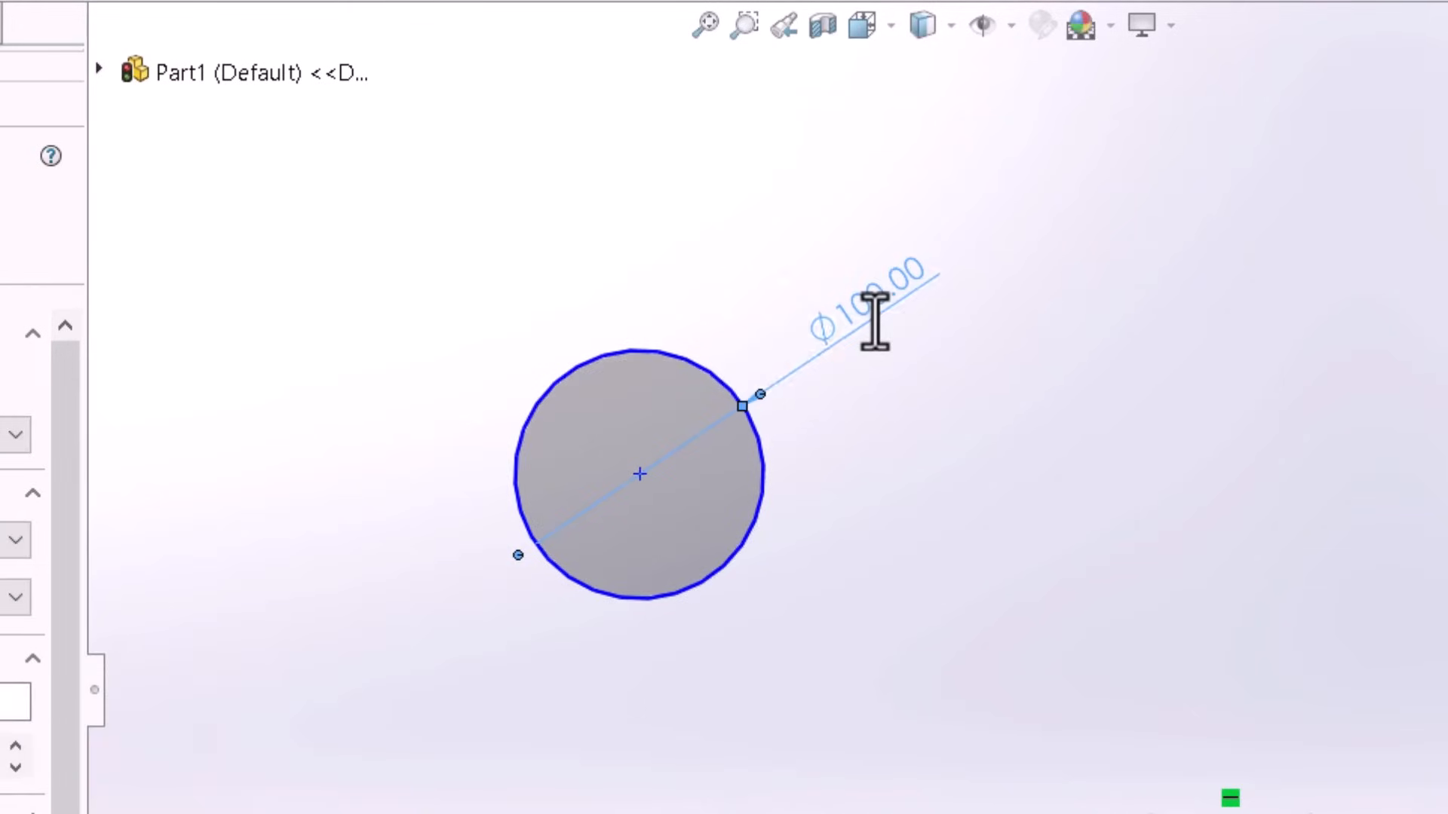
# Set the circle's diameter dimension to 80 mm.
pyautogui.doubleClick(868, 294)
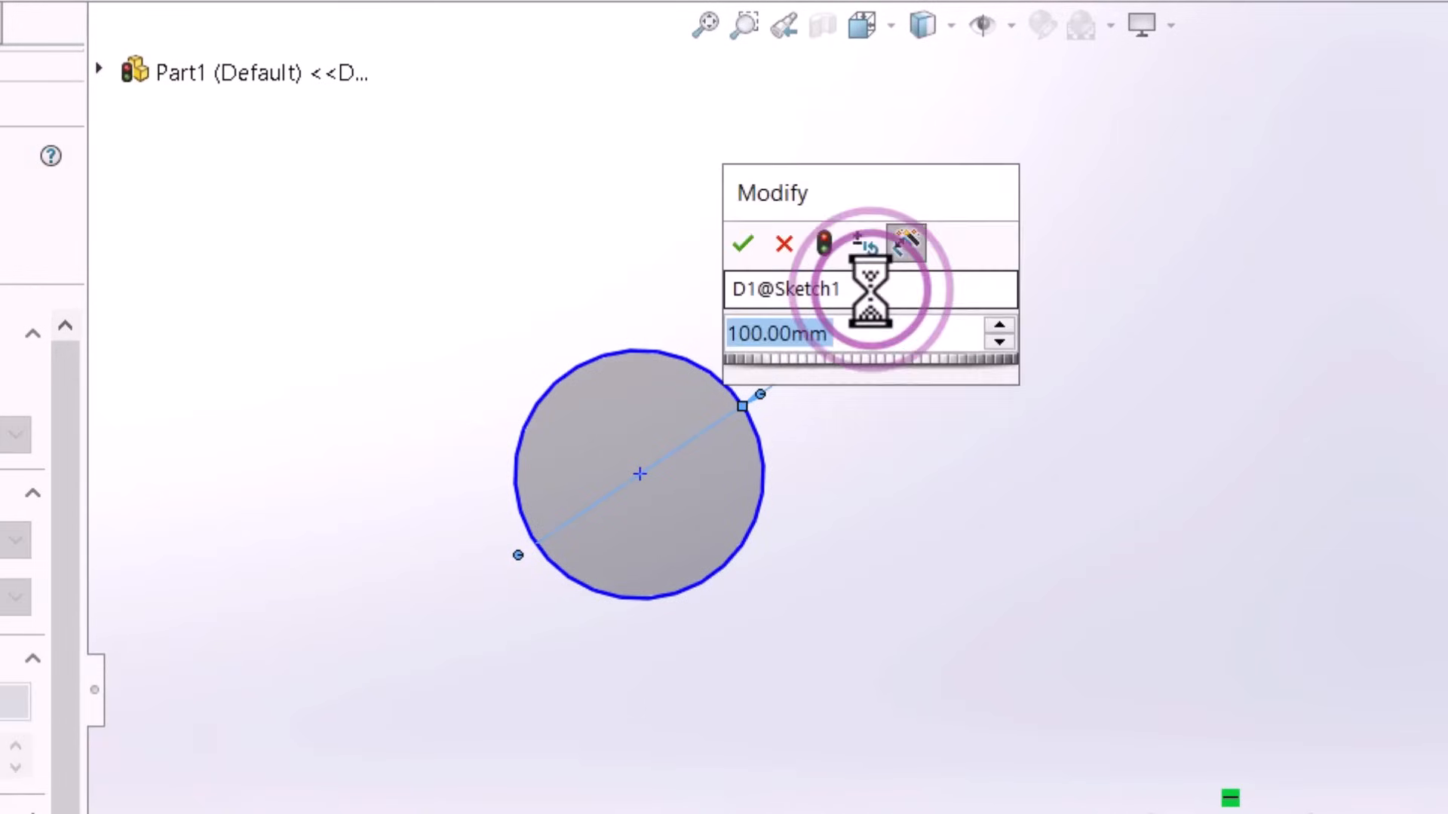
pyautogui.write('80')
pyautogui.press('Return')
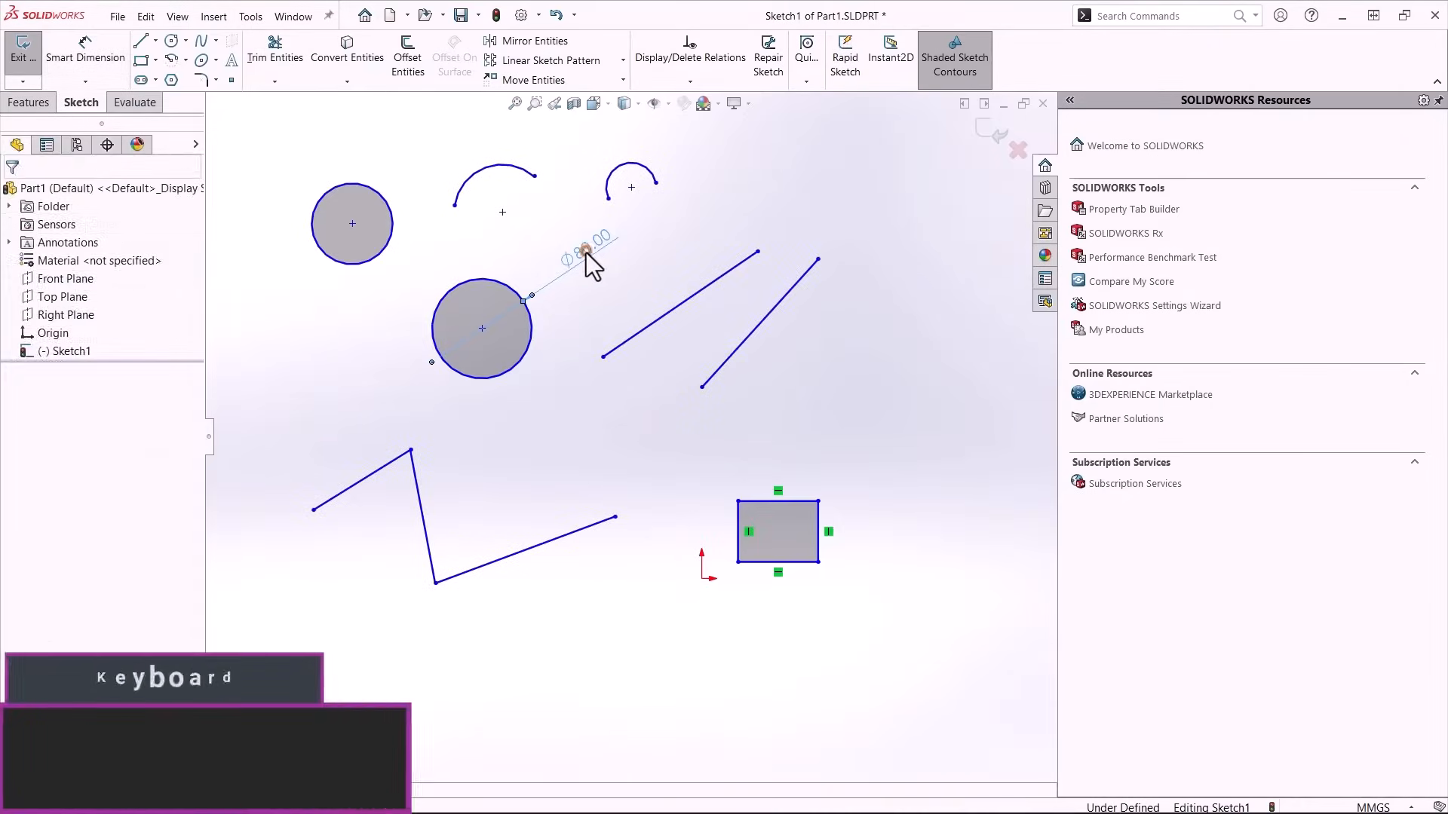
# Delete the circle's diameter dimension and undo the deletion.
pyautogui.rightClick(585, 256)
pyautogui.click(668, 476)
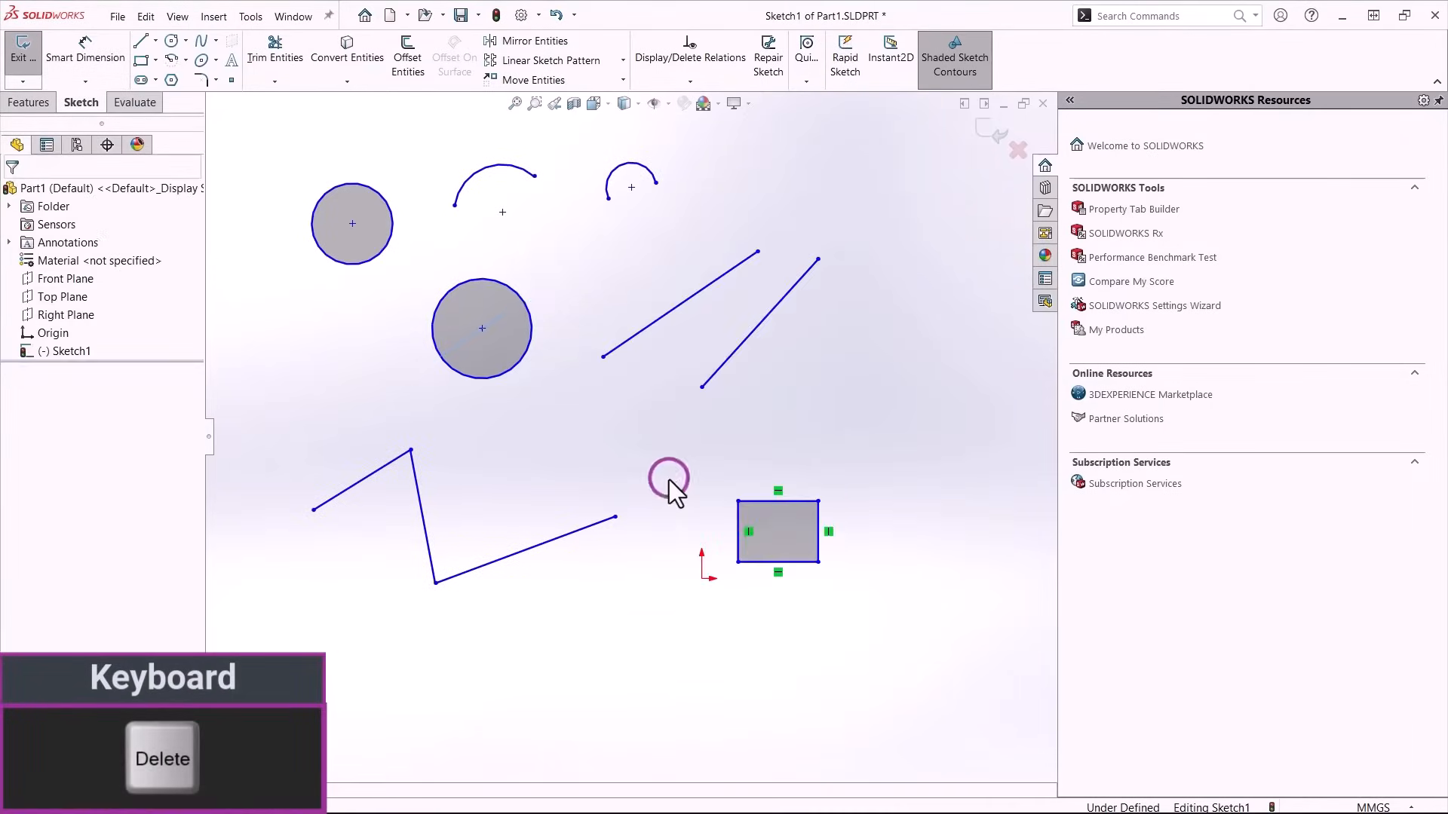
pyautogui.hotkey('ctrl', 'z')
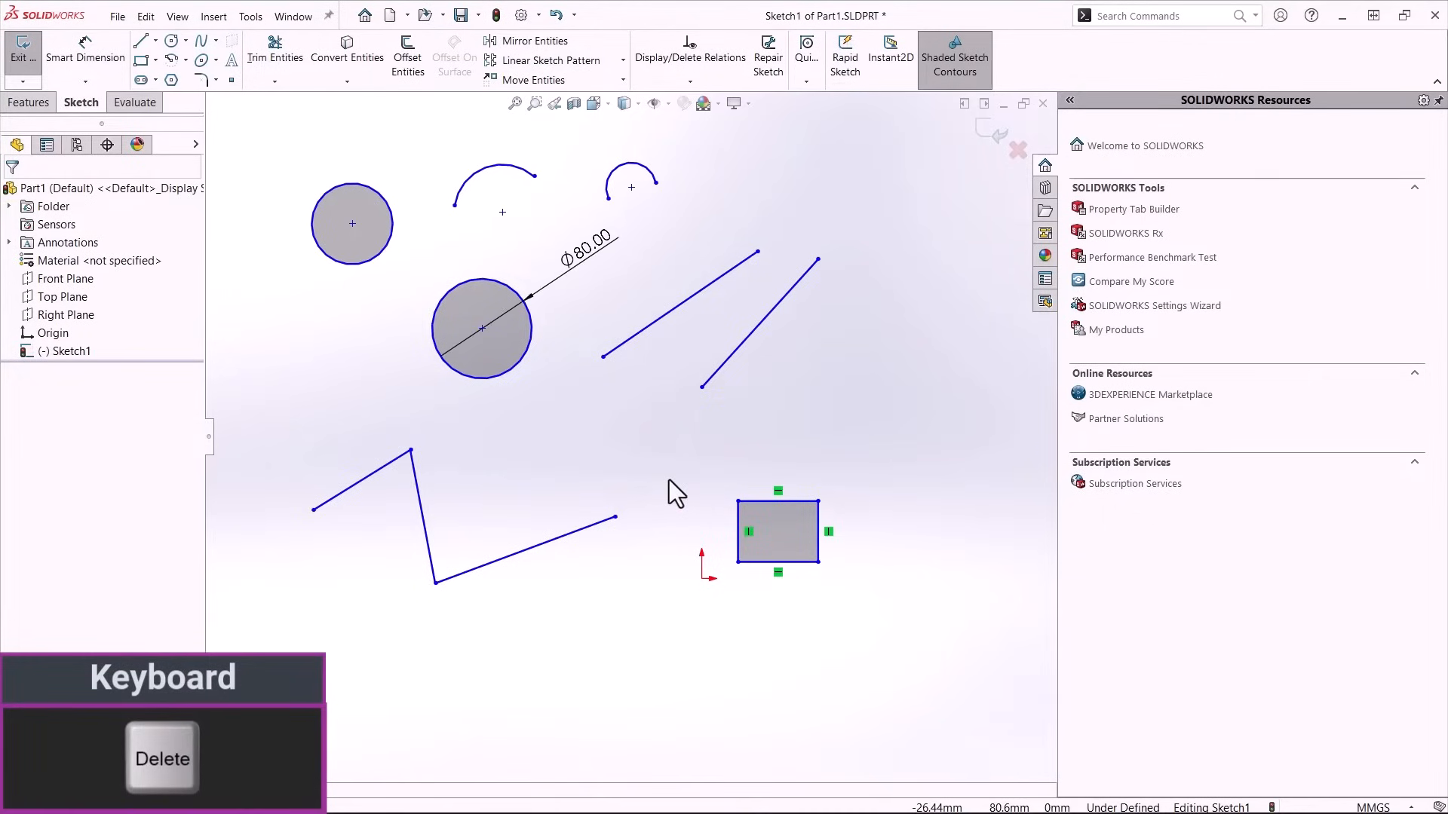
pyautogui.click(591, 252)
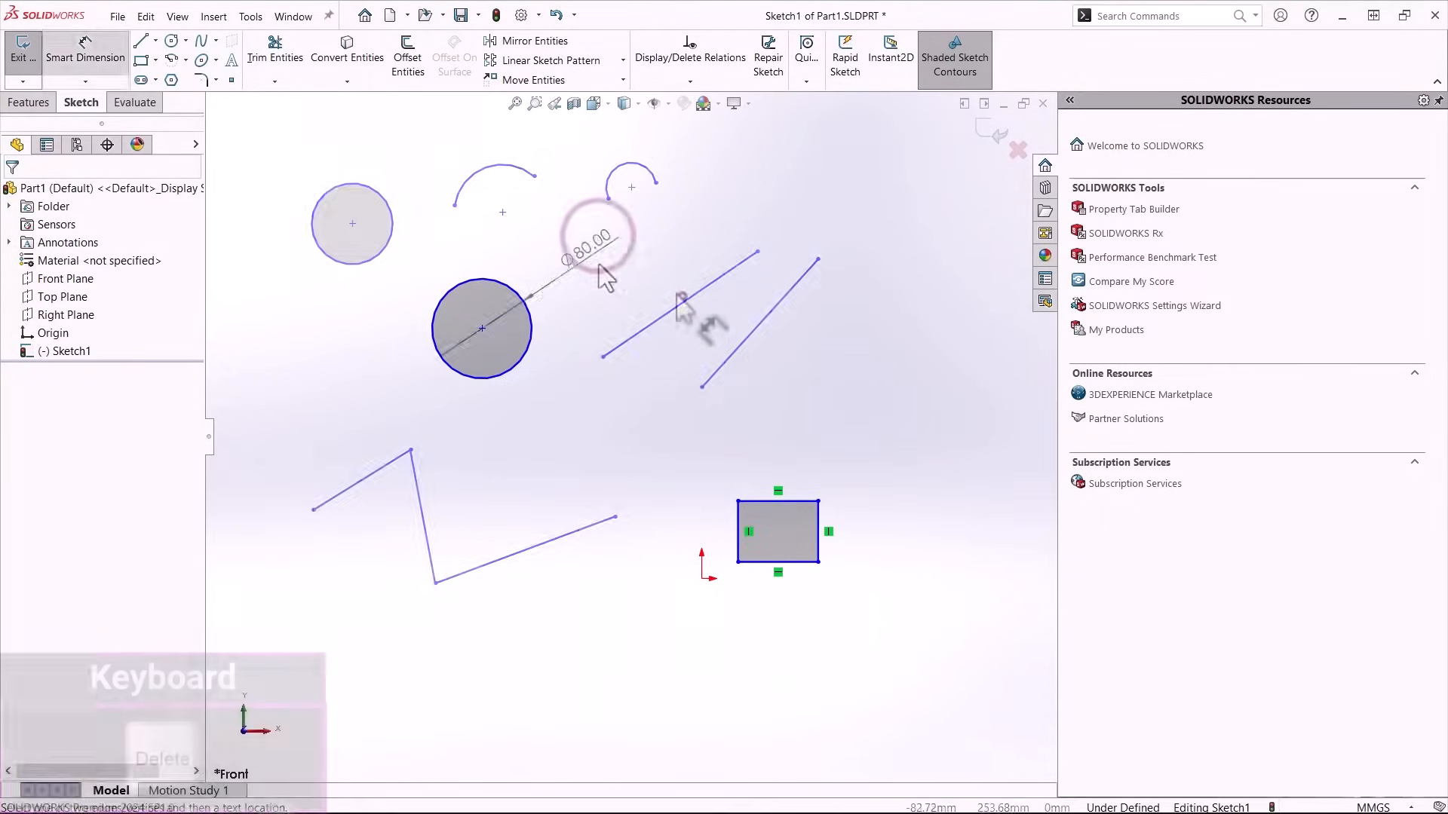
# Draw two separate sloped lines side by side to the right of the dimensioned circle.
pyautogui.click(682, 297)
pyautogui.press('l')
pyautogui.moveTo(603, 357); pyautogui.dragTo(758, 251)
pyautogui.moveTo(702, 386); pyautogui.dragTo(818, 259)
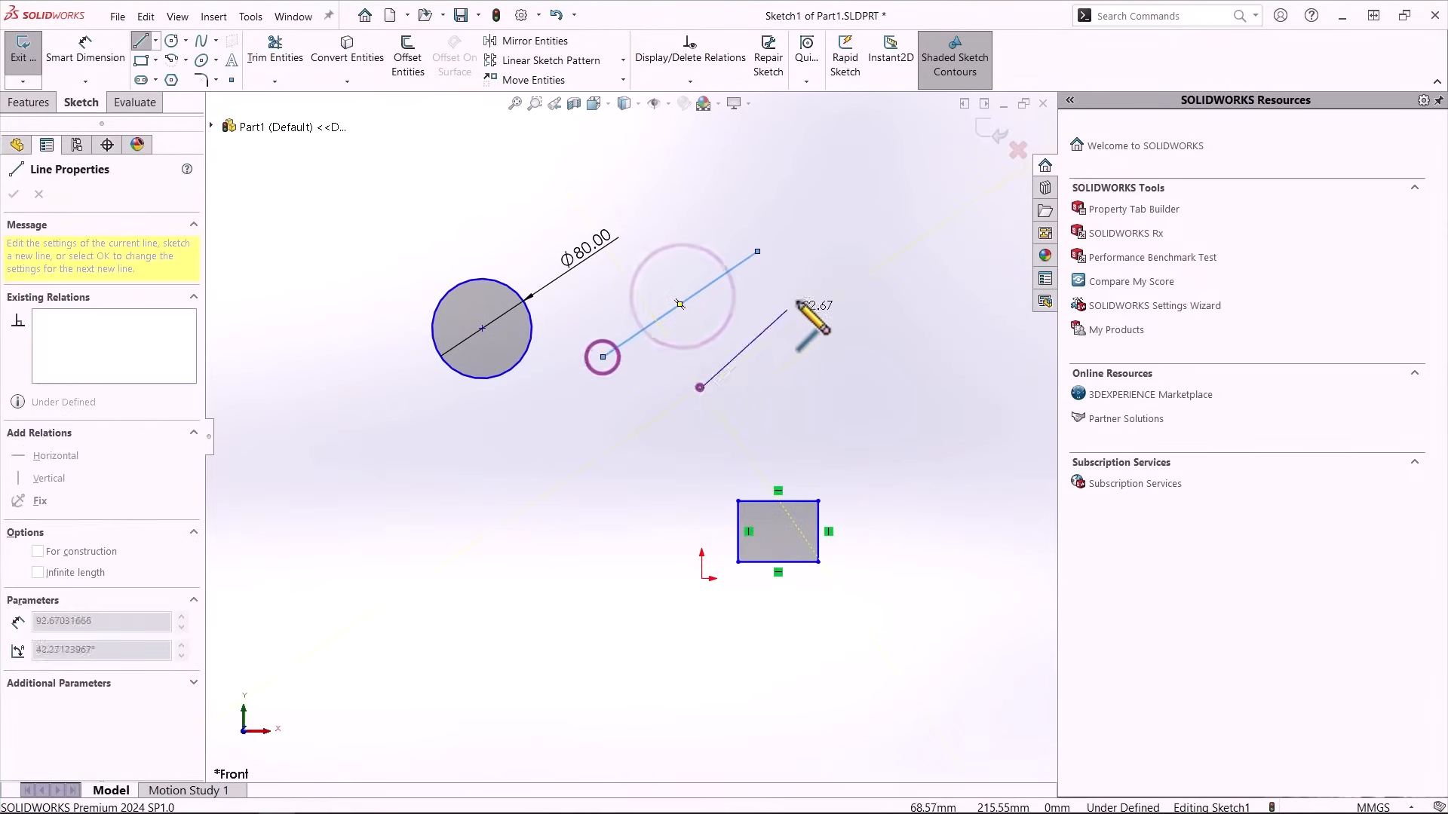
# Draw a zigzag of three connected lines below the dimensioned circle.
pyautogui.click(313, 510)
pyautogui.click(410, 450)
pyautogui.click(435, 583)
pyautogui.click(614, 517)
pyautogui.press('Escape')
# Draw a second, smaller circle above and left of the dimensioned circle.
pyautogui.press('c')
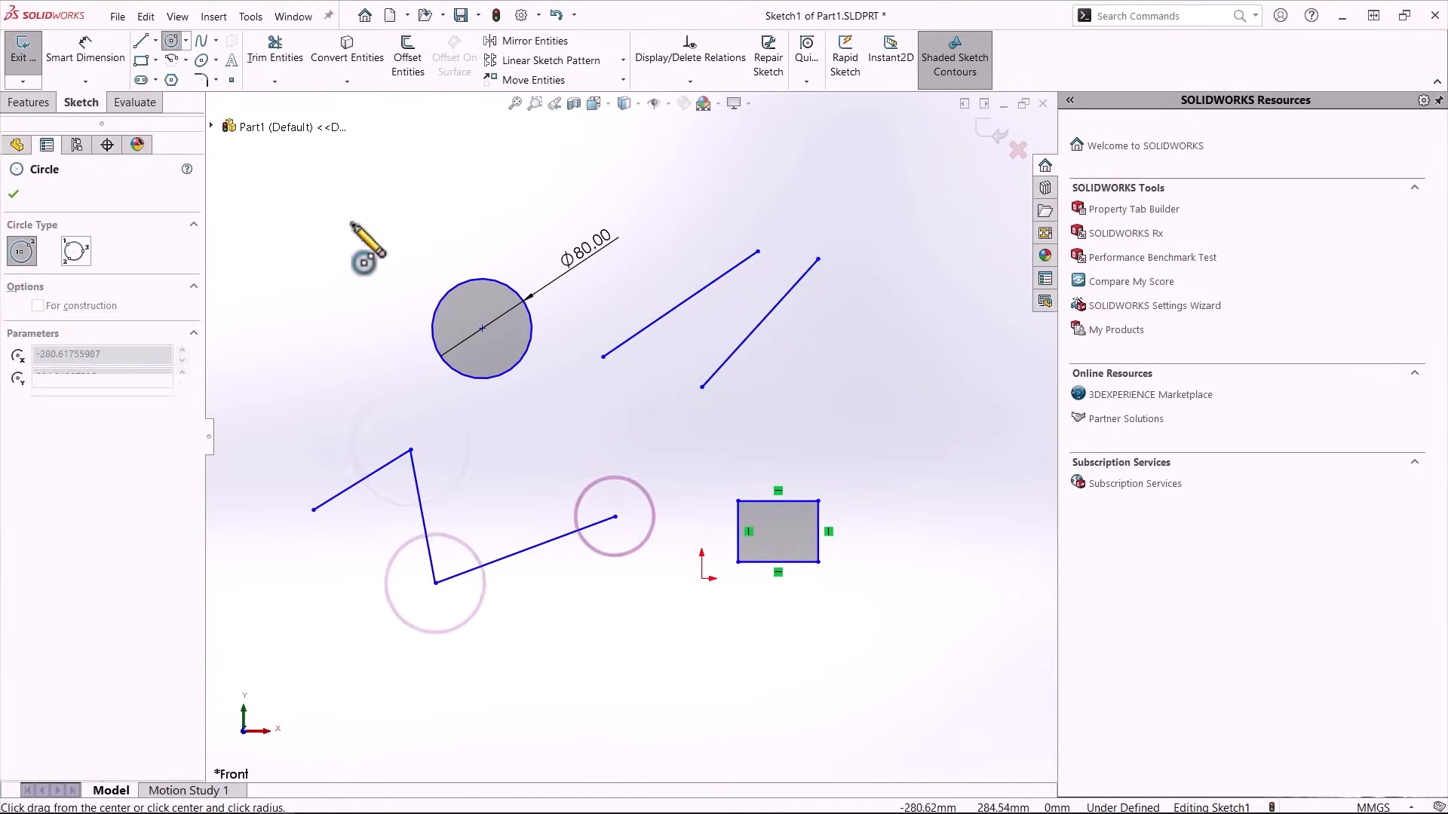
pyautogui.click(352, 223)
pyautogui.click(373, 264)
pyautogui.press('Escape')
# Draw two centerpoint arcs above the dimensioned circle, the left one with a radius of about 39 mm and a smaller one beside it.
pyautogui.click(167, 56)
pyautogui.click(502, 213)
pyautogui.click(534, 177)
pyautogui.click(417, 200)
pyautogui.click(631, 186)
pyautogui.click(656, 183)
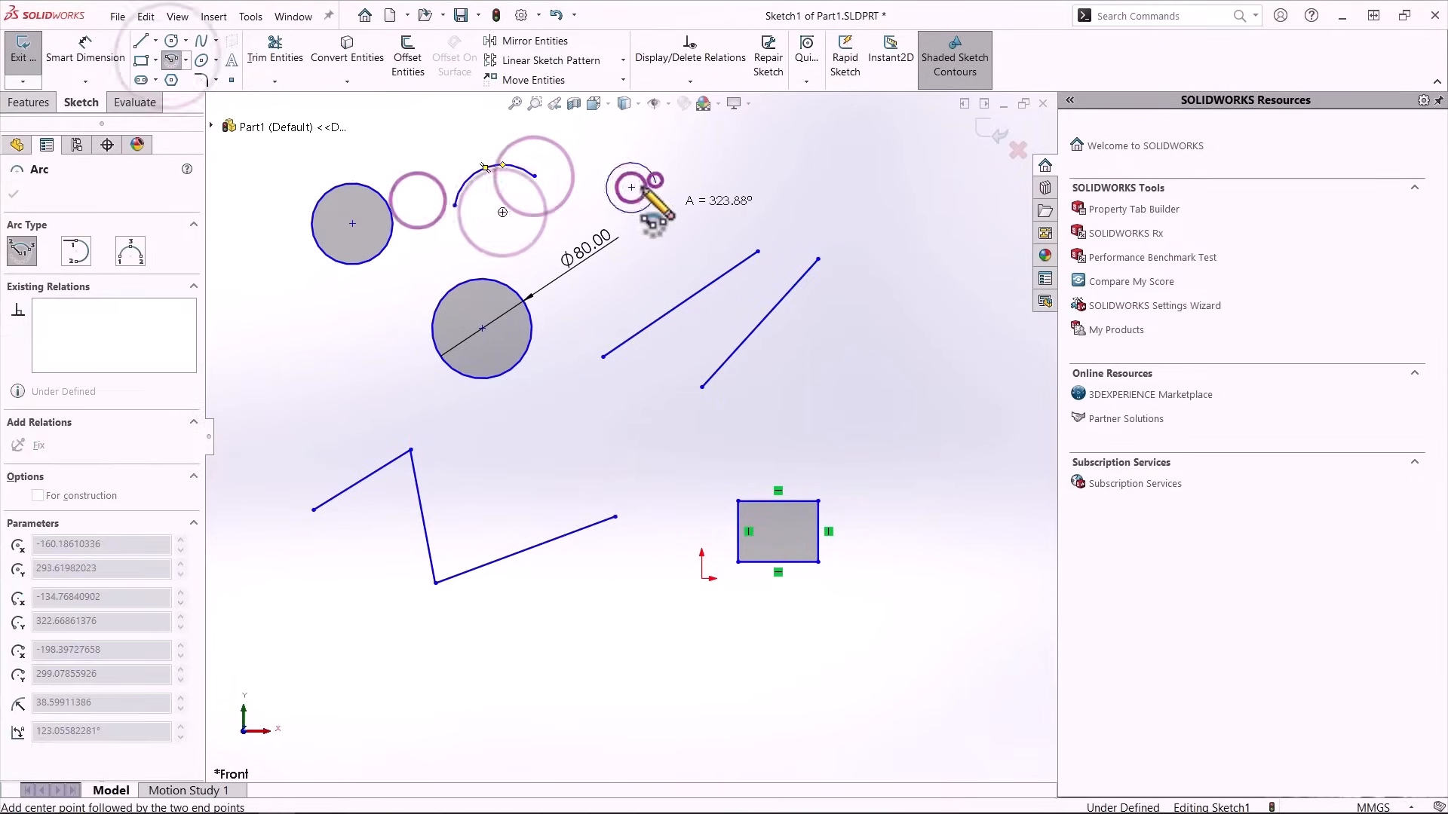
pyautogui.click(567, 218)
pyautogui.press('Escape')
# Dimension the horizontal distance between the lower endpoints of the two sloped lines, keeping the drawn value of 79.70 mm.
pyautogui.press('d')
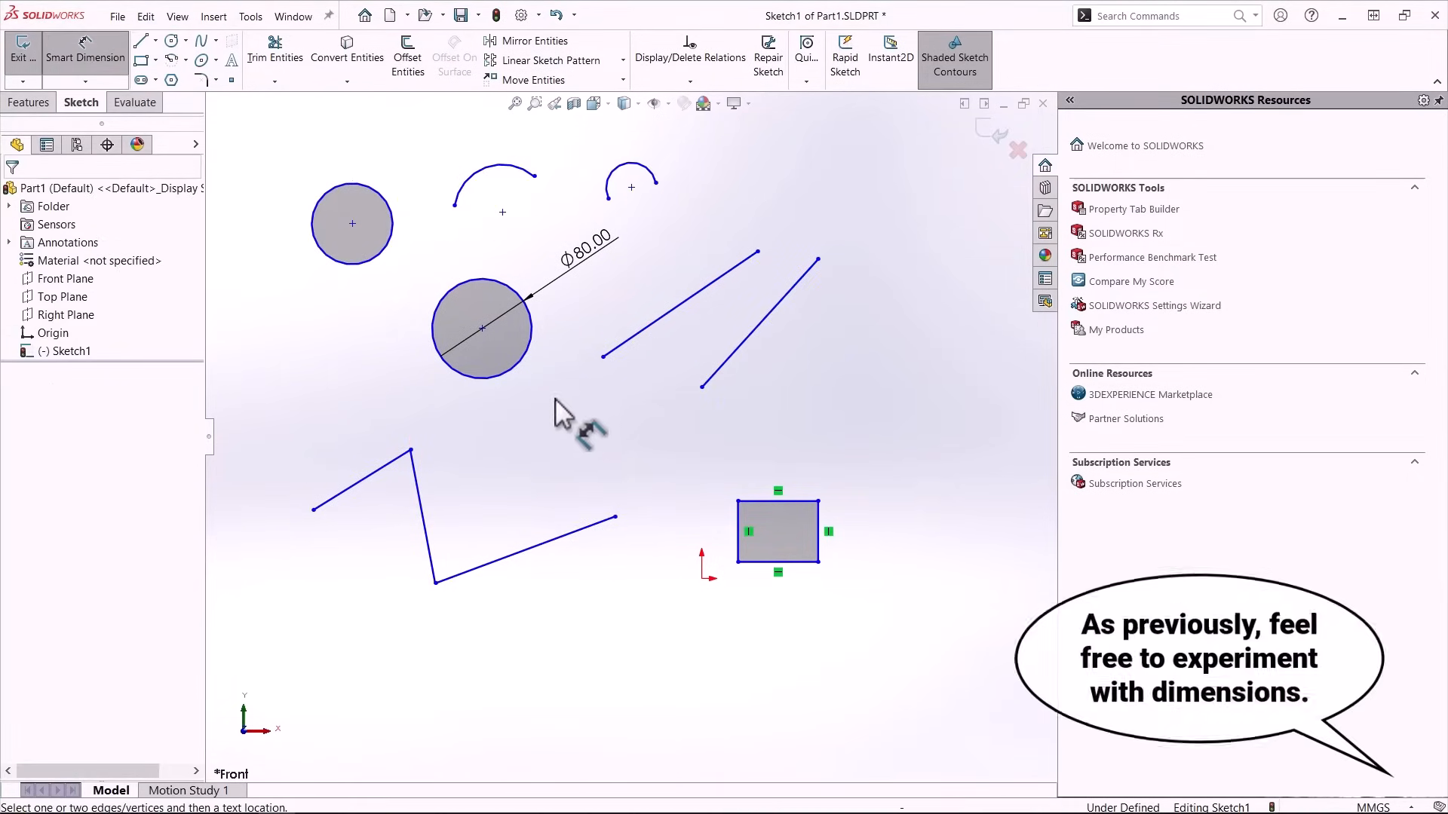
pyautogui.click(603, 359)
pyautogui.click(701, 386)
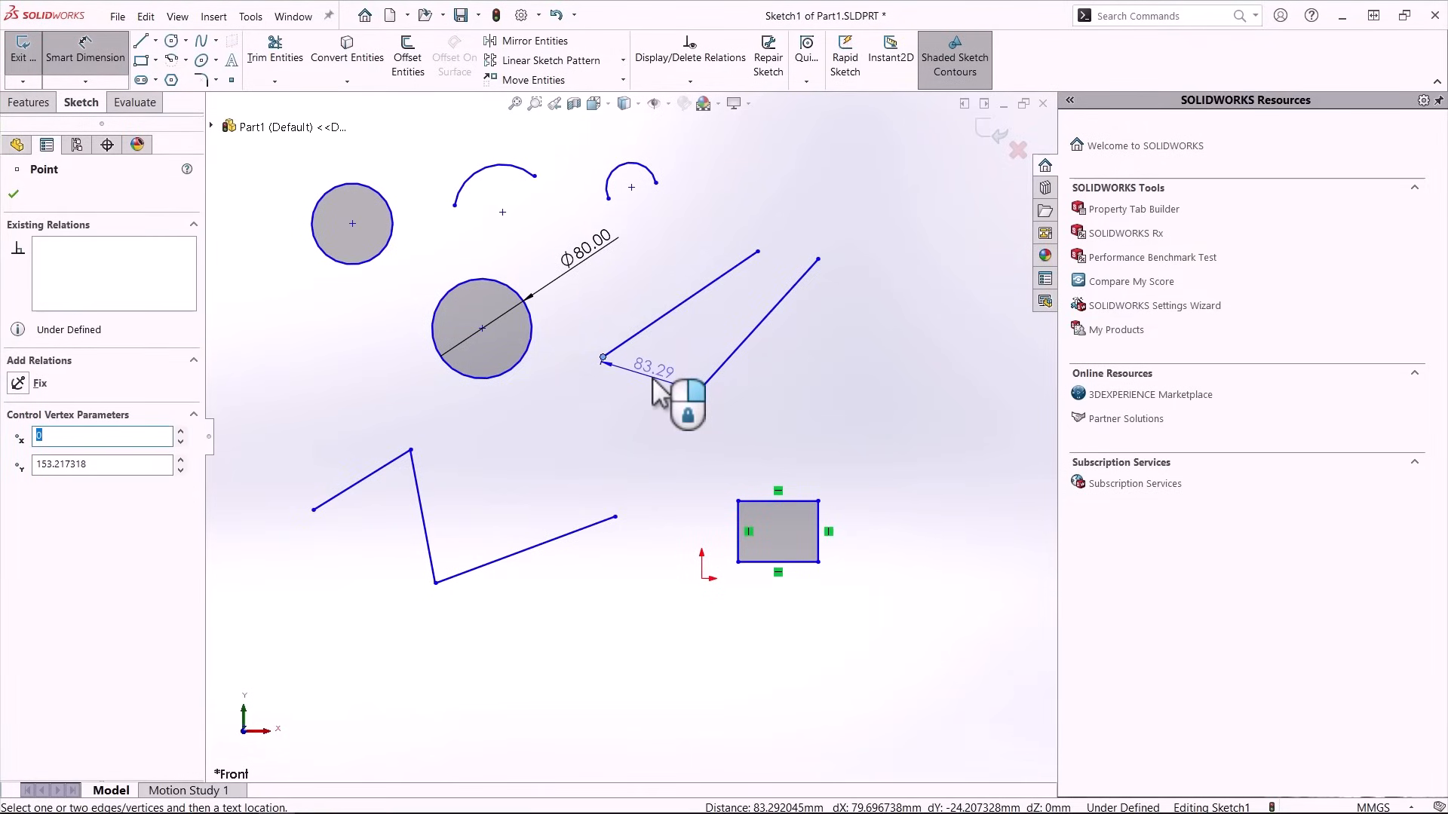
pyautogui.click(648, 419)
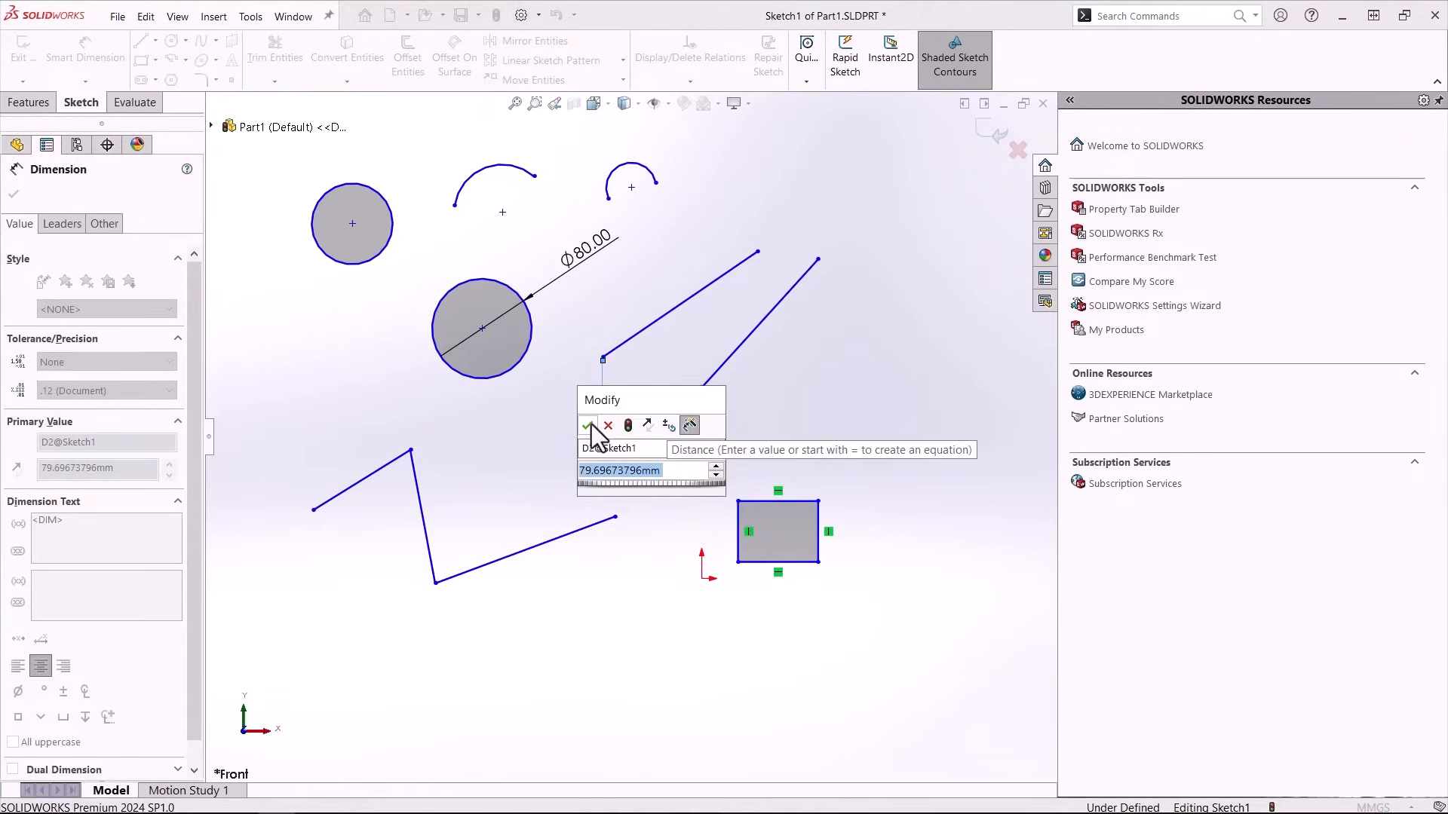
pyautogui.click(588, 426)
# Dimension the horizontal distance from the 80 mm circle's center to the nearer sloped line's lower endpoint as 100 mm.
pyautogui.click(520, 361)
pyautogui.click(602, 356)
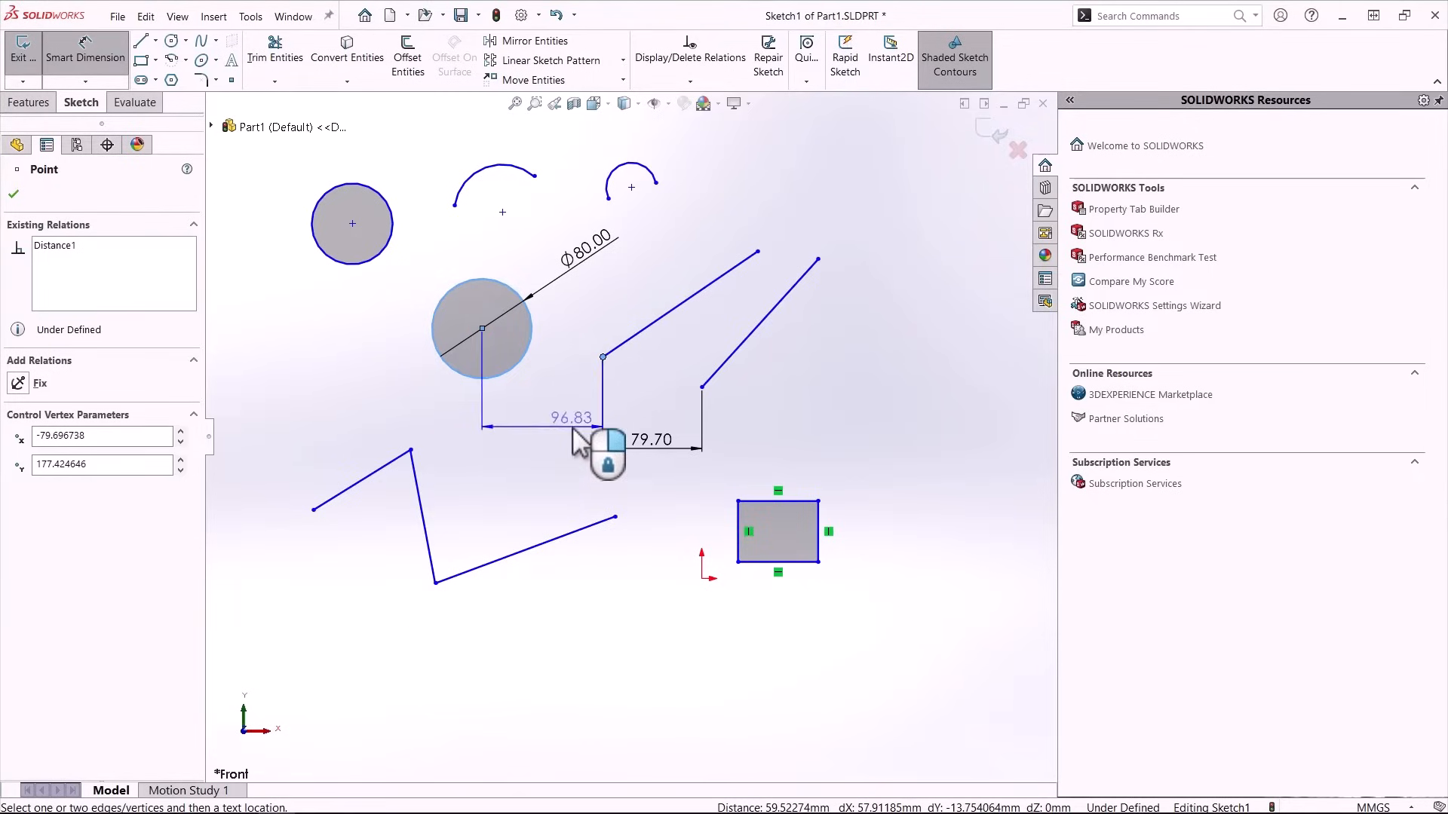
pyautogui.click(545, 709)
pyautogui.write('100')
pyautogui.press('Return')
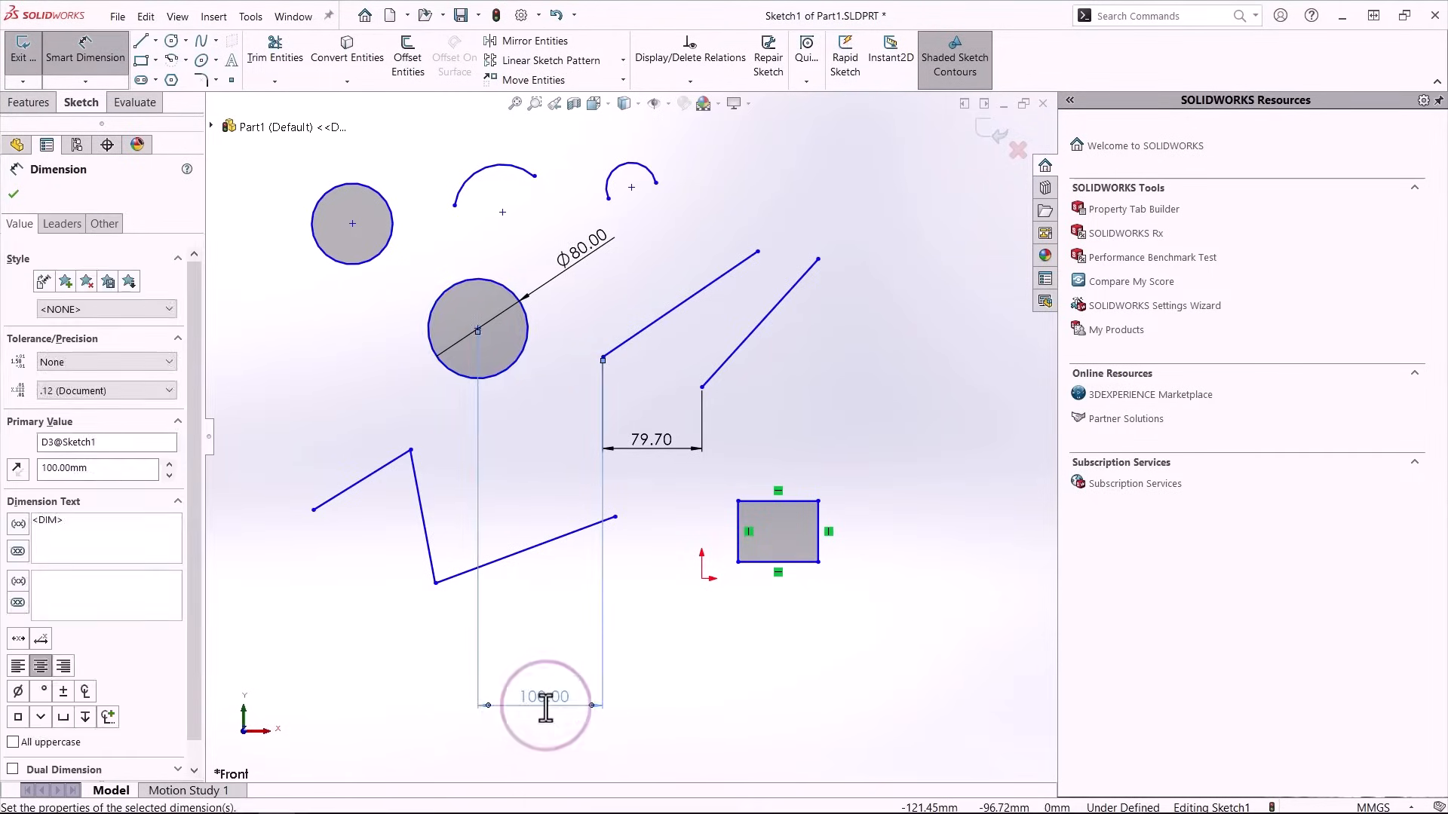
# Dimension the length of the sloped line nearest the 80 mm circle as 150 mm.
pyautogui.click(672, 310)
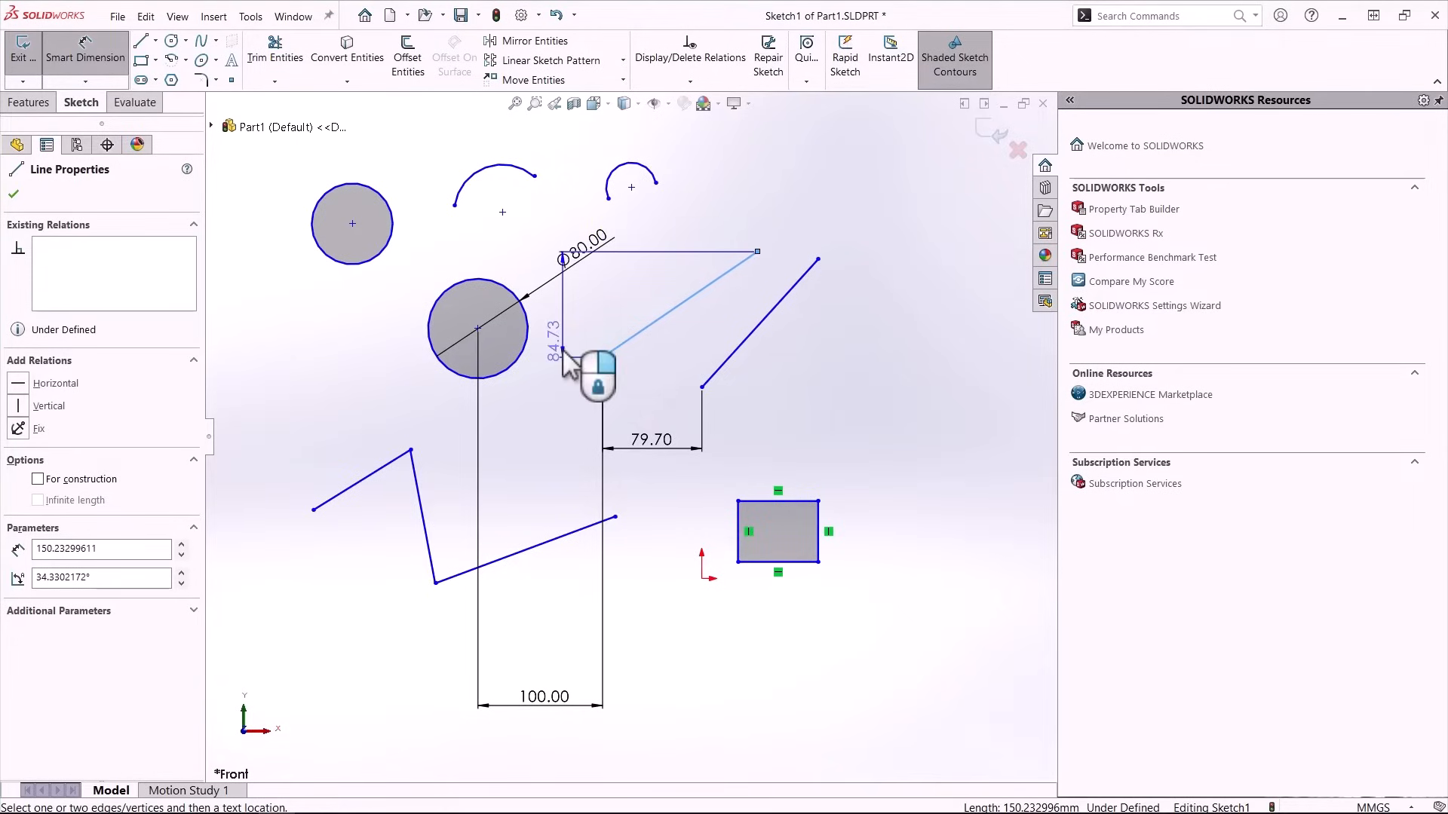
pyautogui.click(632, 284)
pyautogui.write('150')
pyautogui.press('Return')
# Add a 16° angle dimension between the two sloped lines and leave Smart Dimension.
pyautogui.click(765, 224)
pyautogui.click(731, 269)
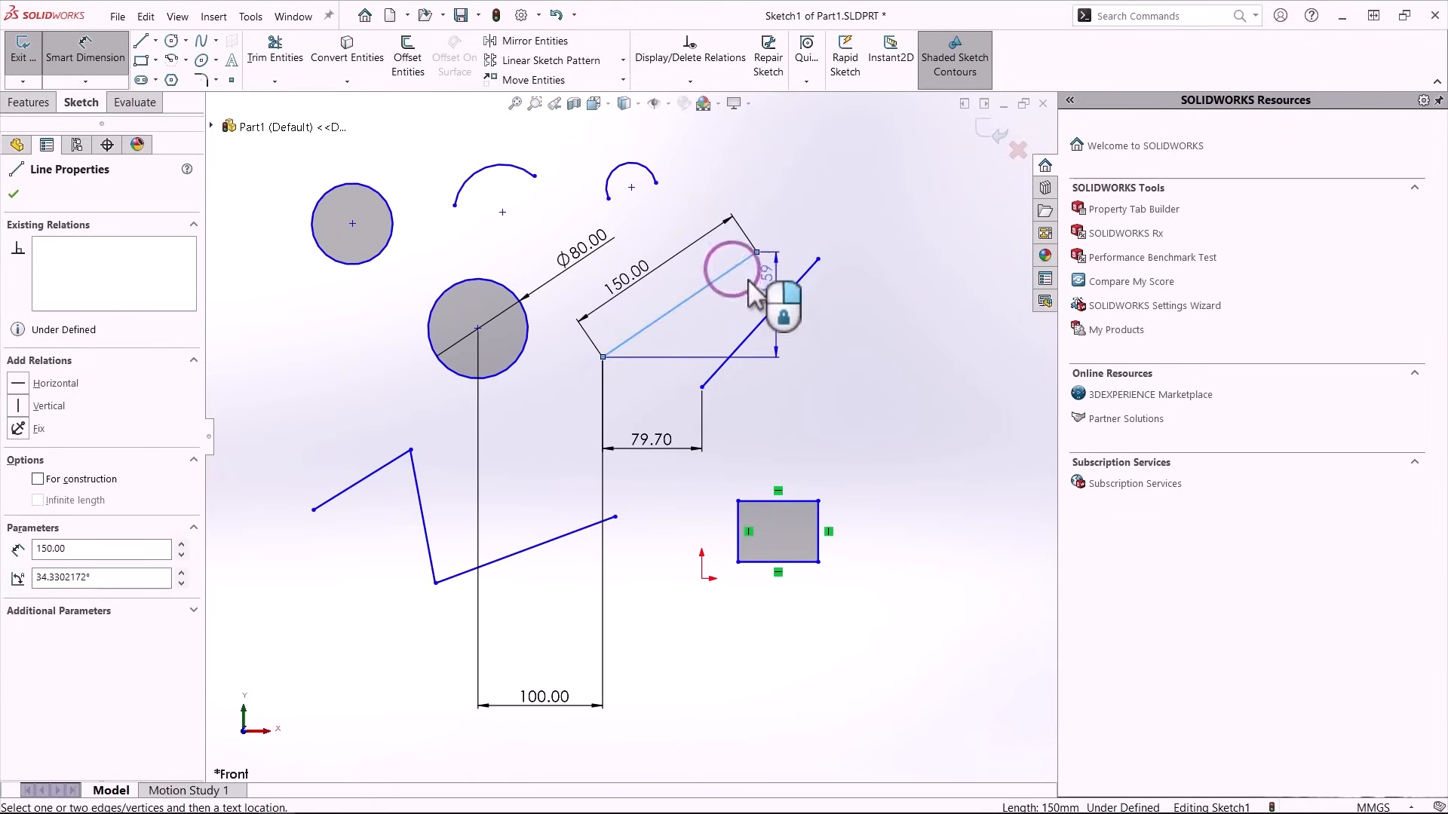
pyautogui.click(784, 306)
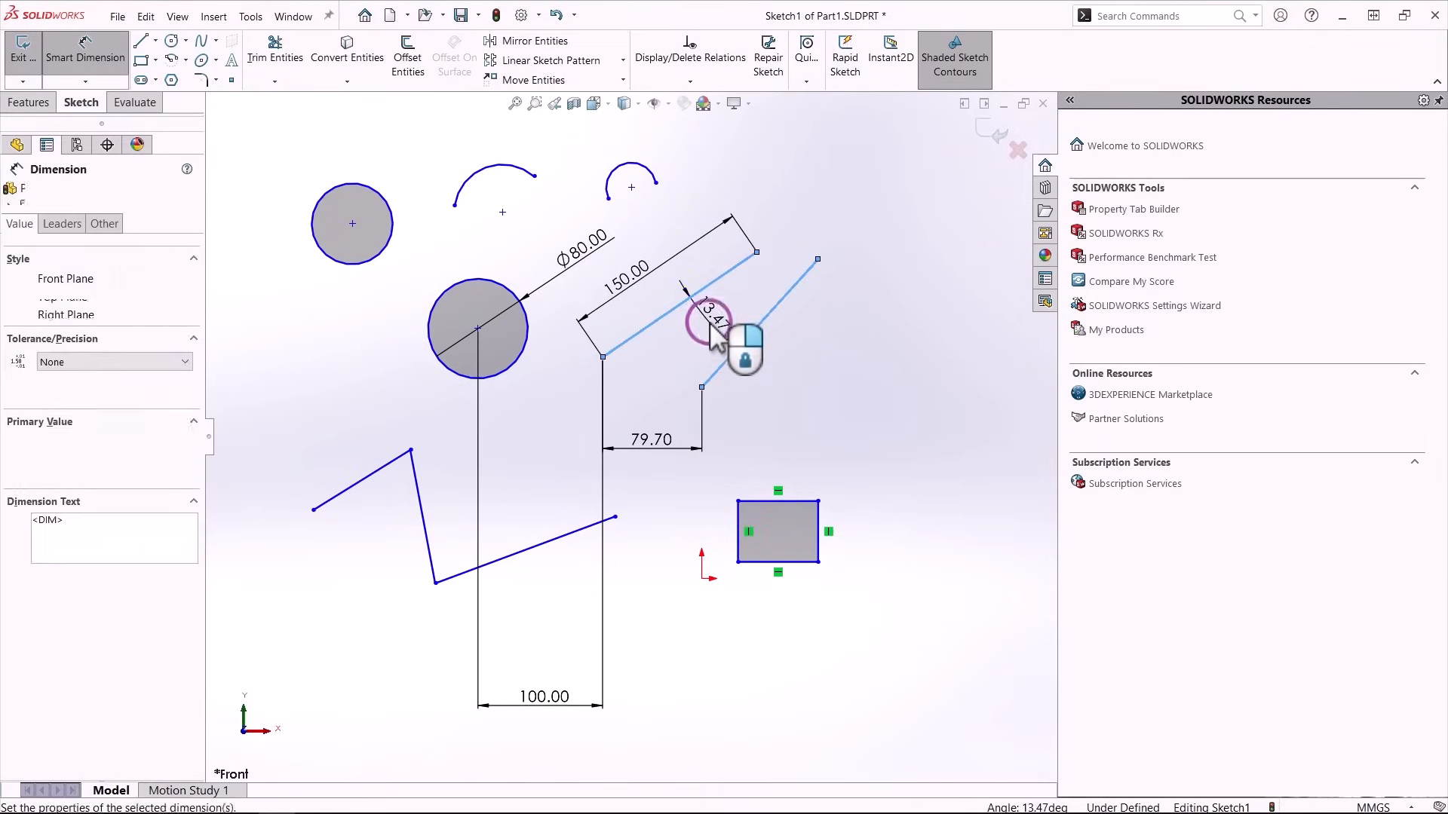
pyautogui.click(710, 323)
pyautogui.write('16')
pyautogui.press('Return')
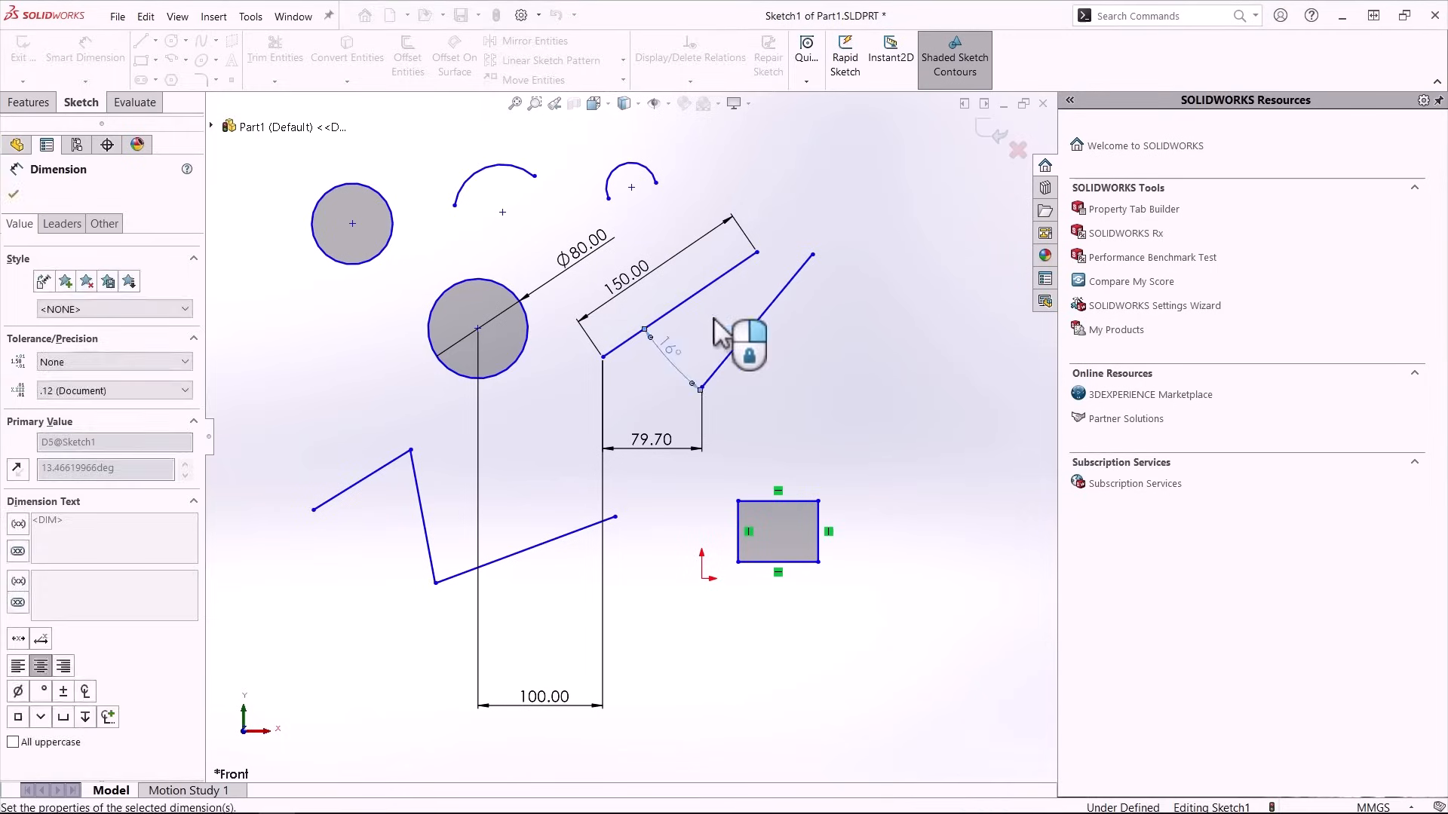
pyautogui.press('Escape')
# Add a Parallel relation between the right sloped line and the first line of the zigzag.
pyautogui.click(747, 332)
pyautogui.click(347, 491)
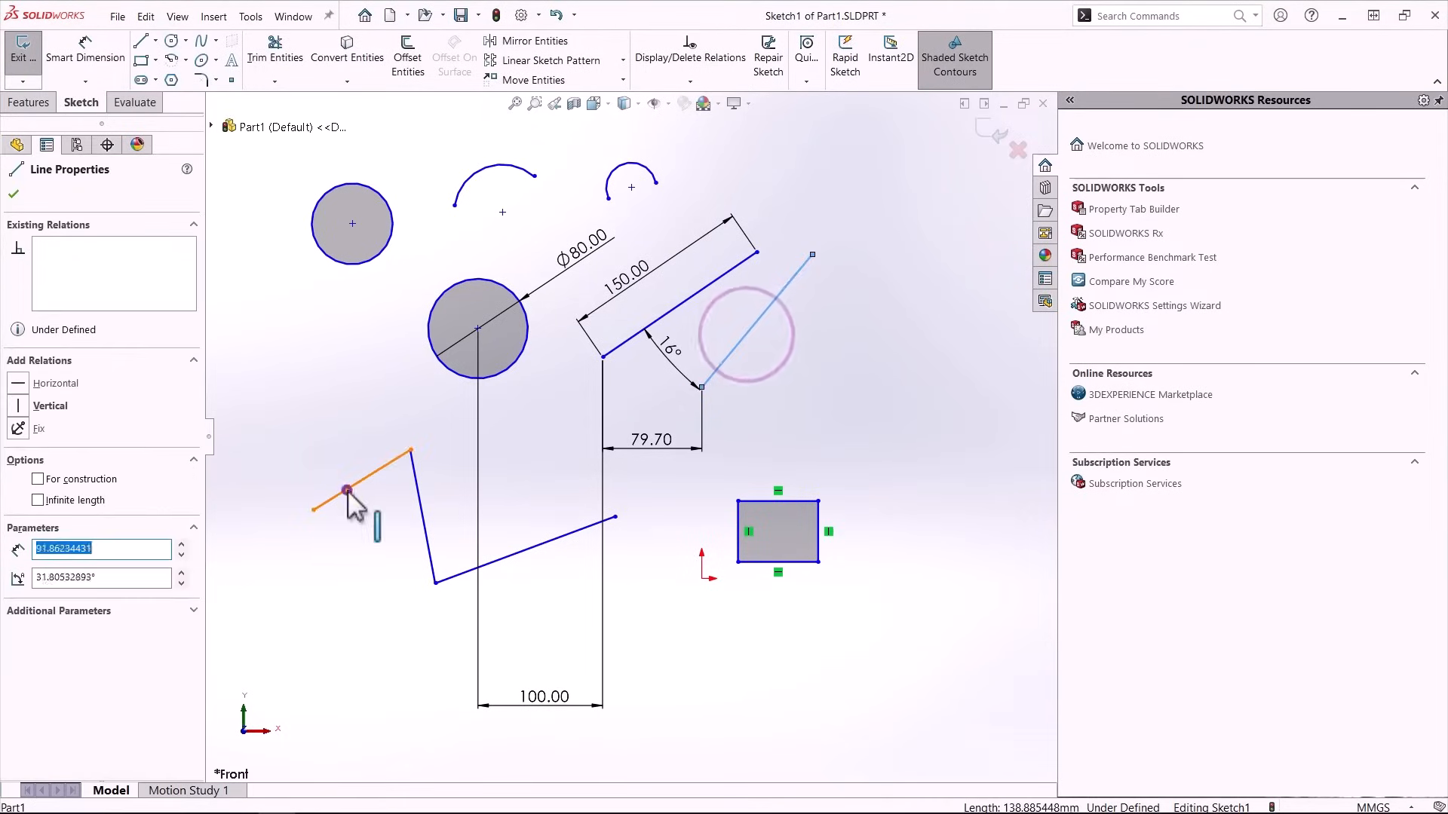
pyautogui.click(477, 421)
pyautogui.click(928, 387)
# Dimension the distance between the zigzag's first line and the parallel sloped line as 80 mm.
pyautogui.press('d')
pyautogui.click(380, 471)
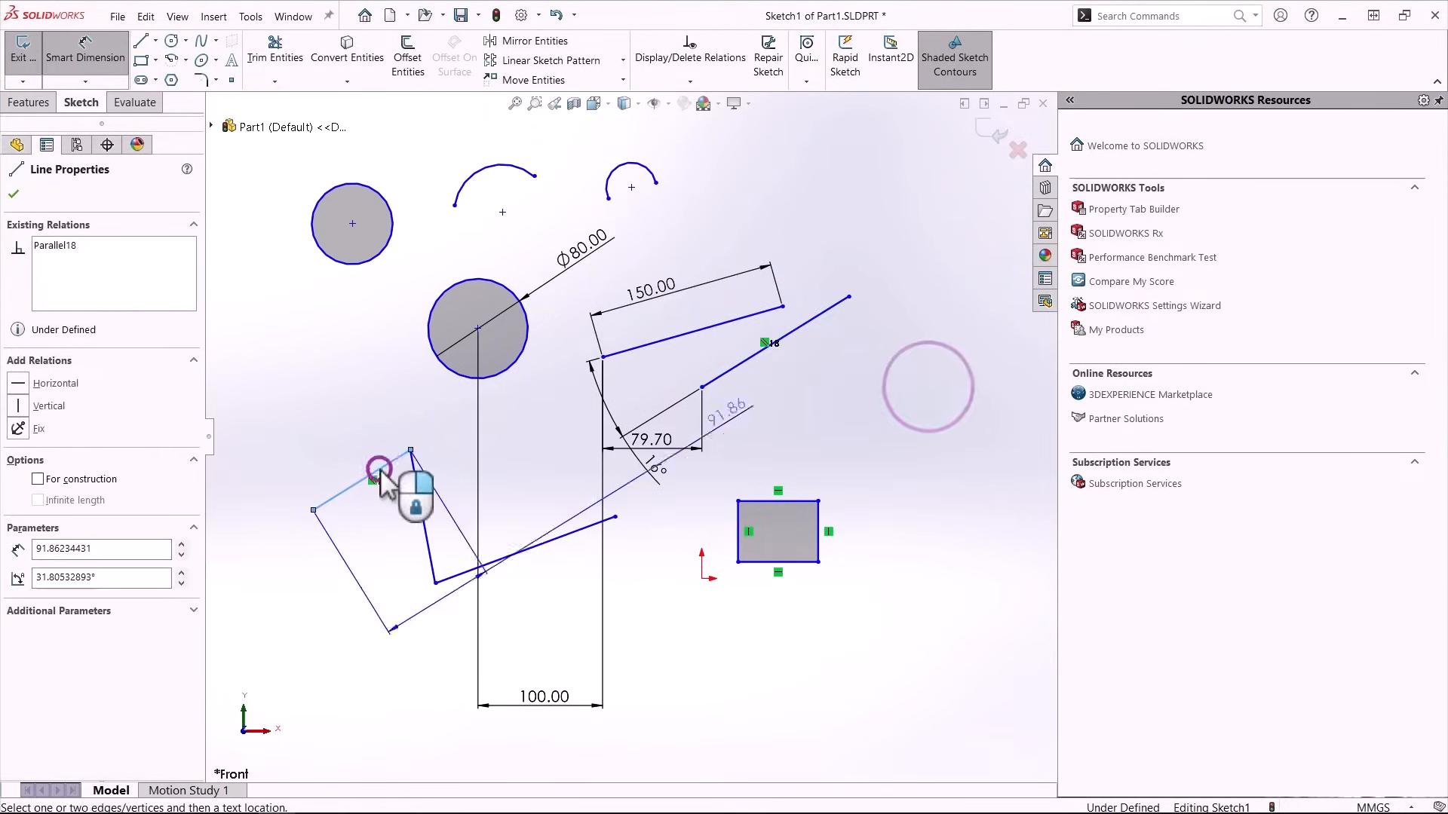
pyautogui.click(805, 325)
pyautogui.click(382, 575)
pyautogui.write('80')
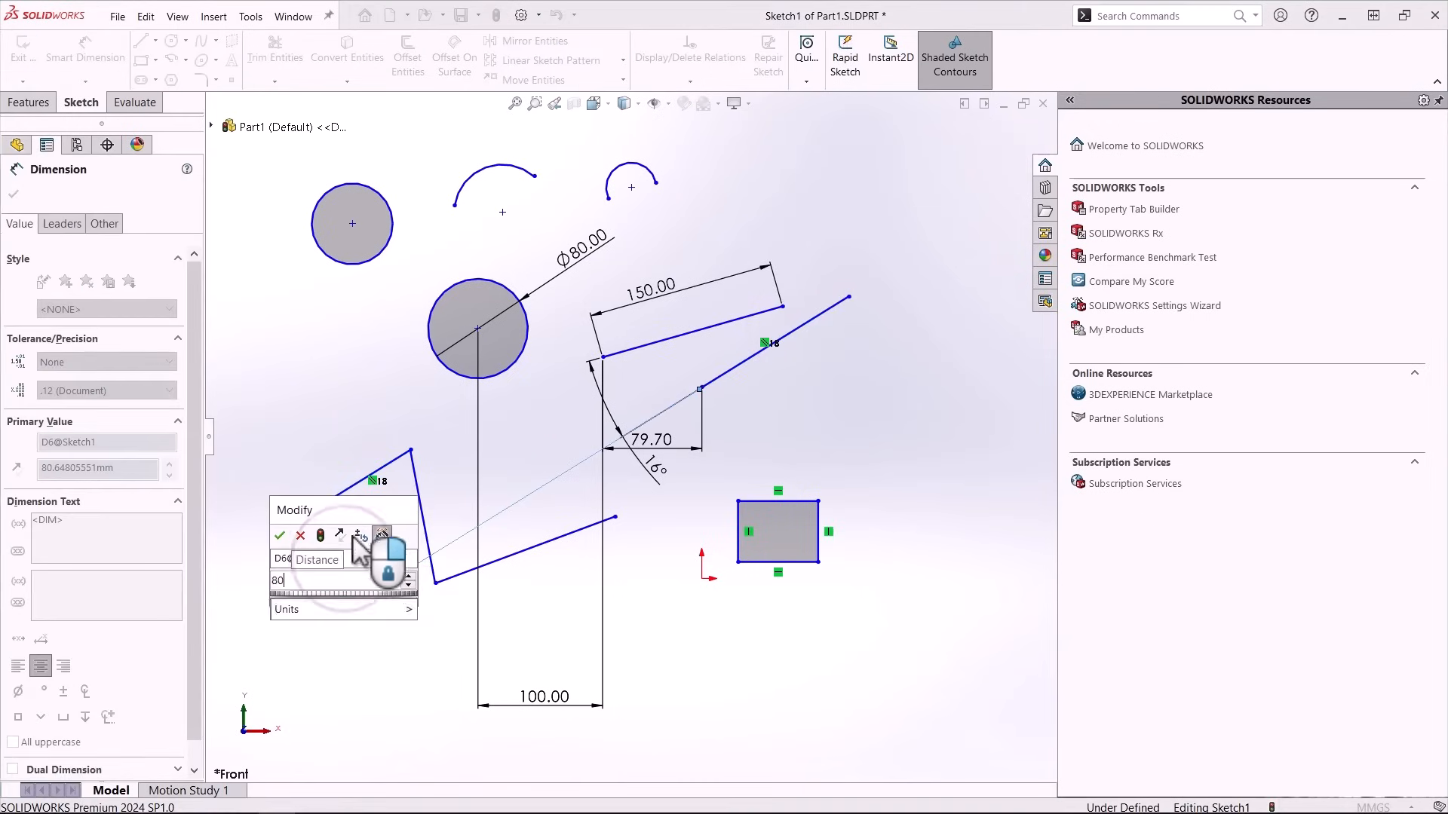
pyautogui.press('Return')
# Add a three-point angle dimension of 120° using the zigzag's first three vertices, placed above its first line.
pyautogui.click(313, 511)
pyautogui.click(411, 450)
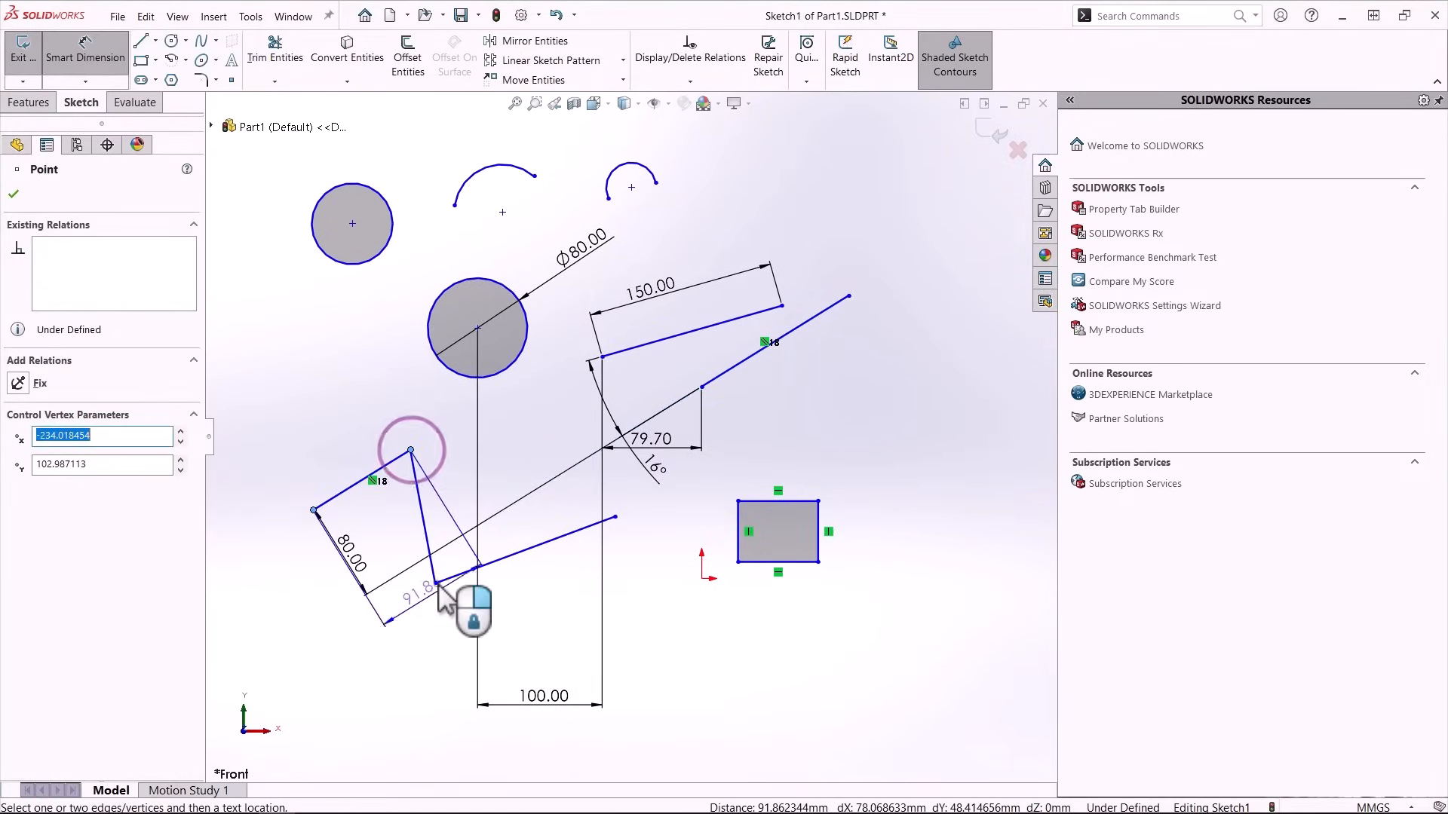
pyautogui.click(436, 583)
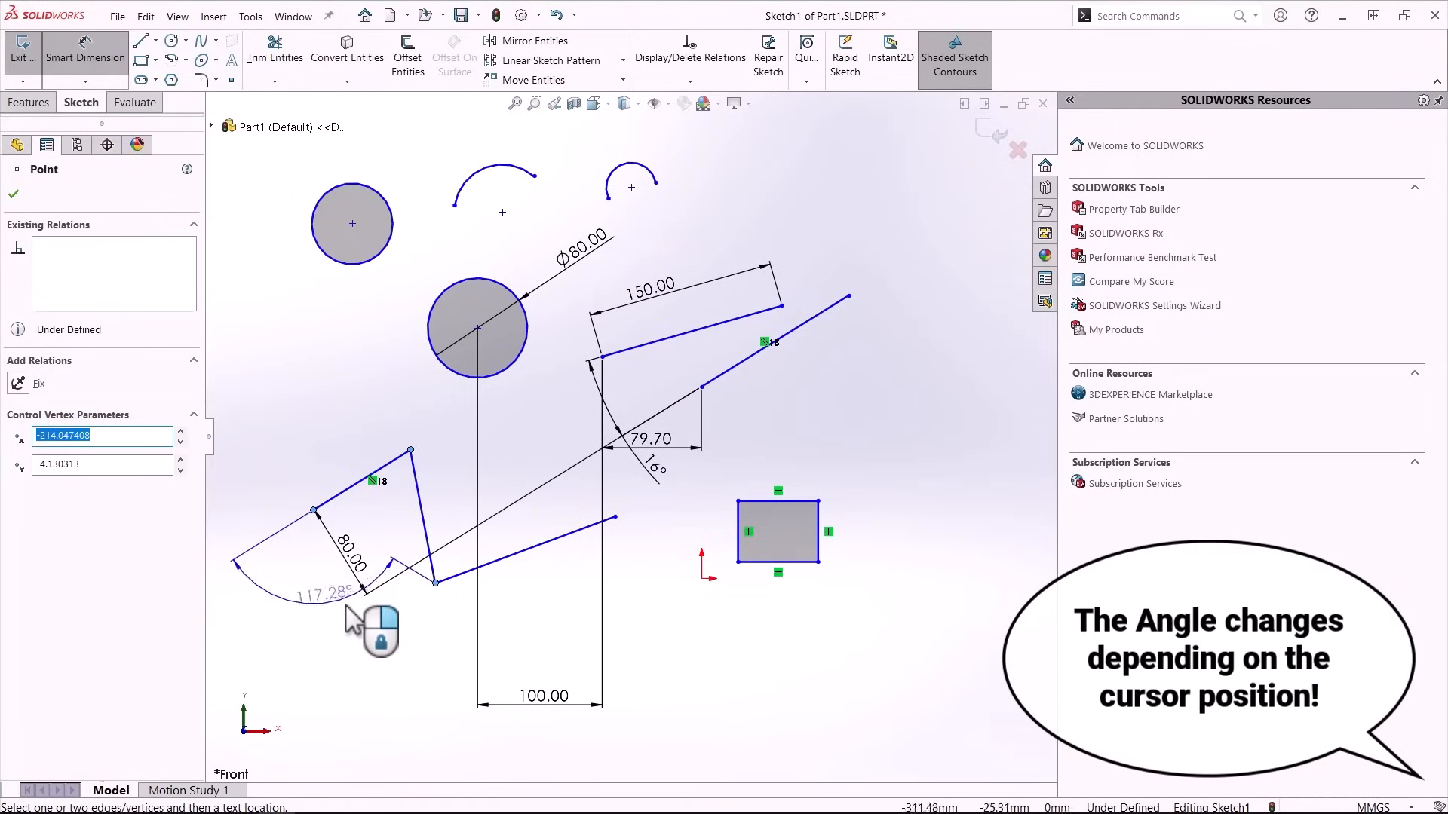
pyautogui.click(370, 450)
pyautogui.write('120')
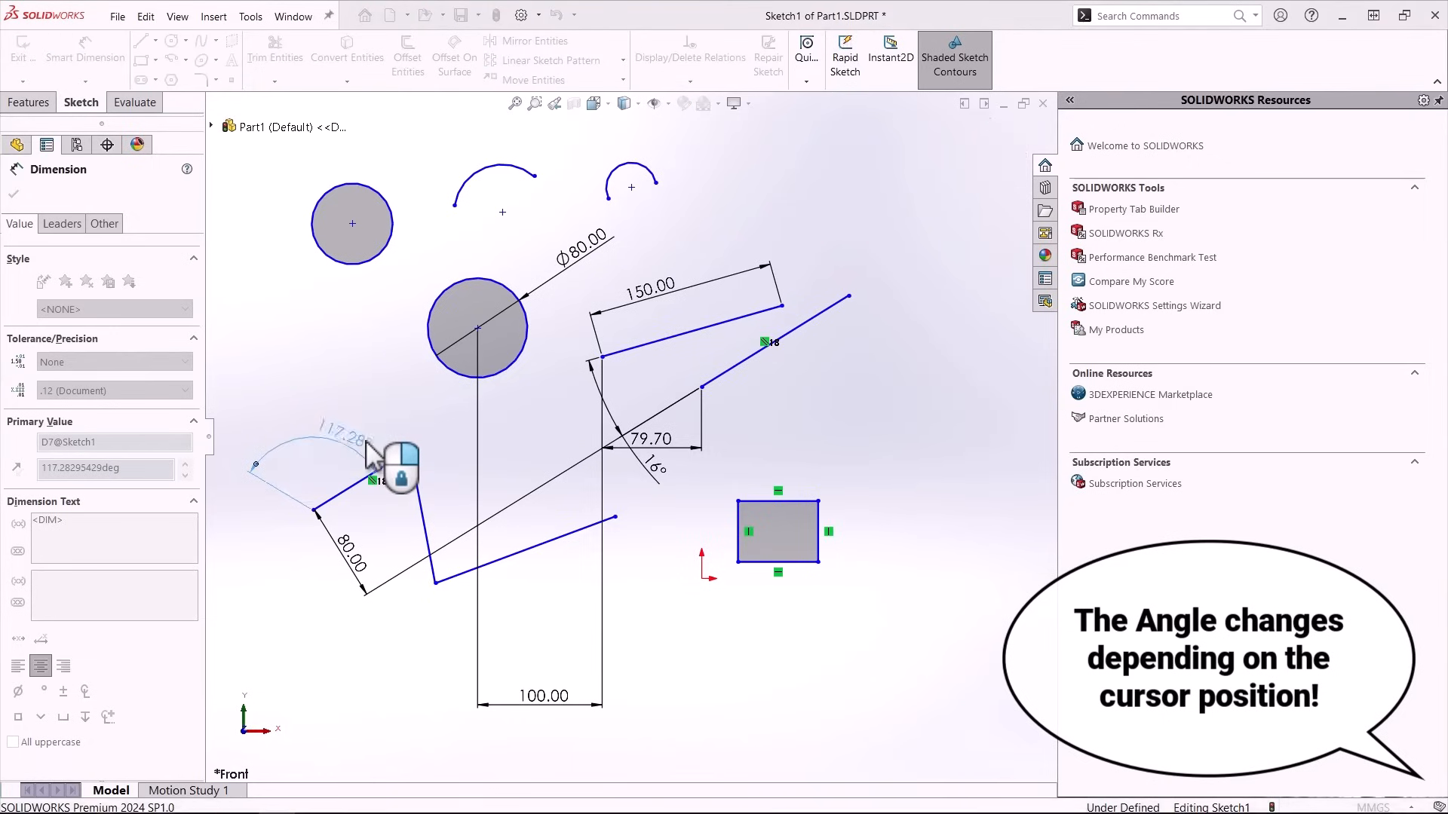
pyautogui.press('Return')
# Add an 80° angle dimension between the second and third lines of the zigzag.
pyautogui.click(418, 496)
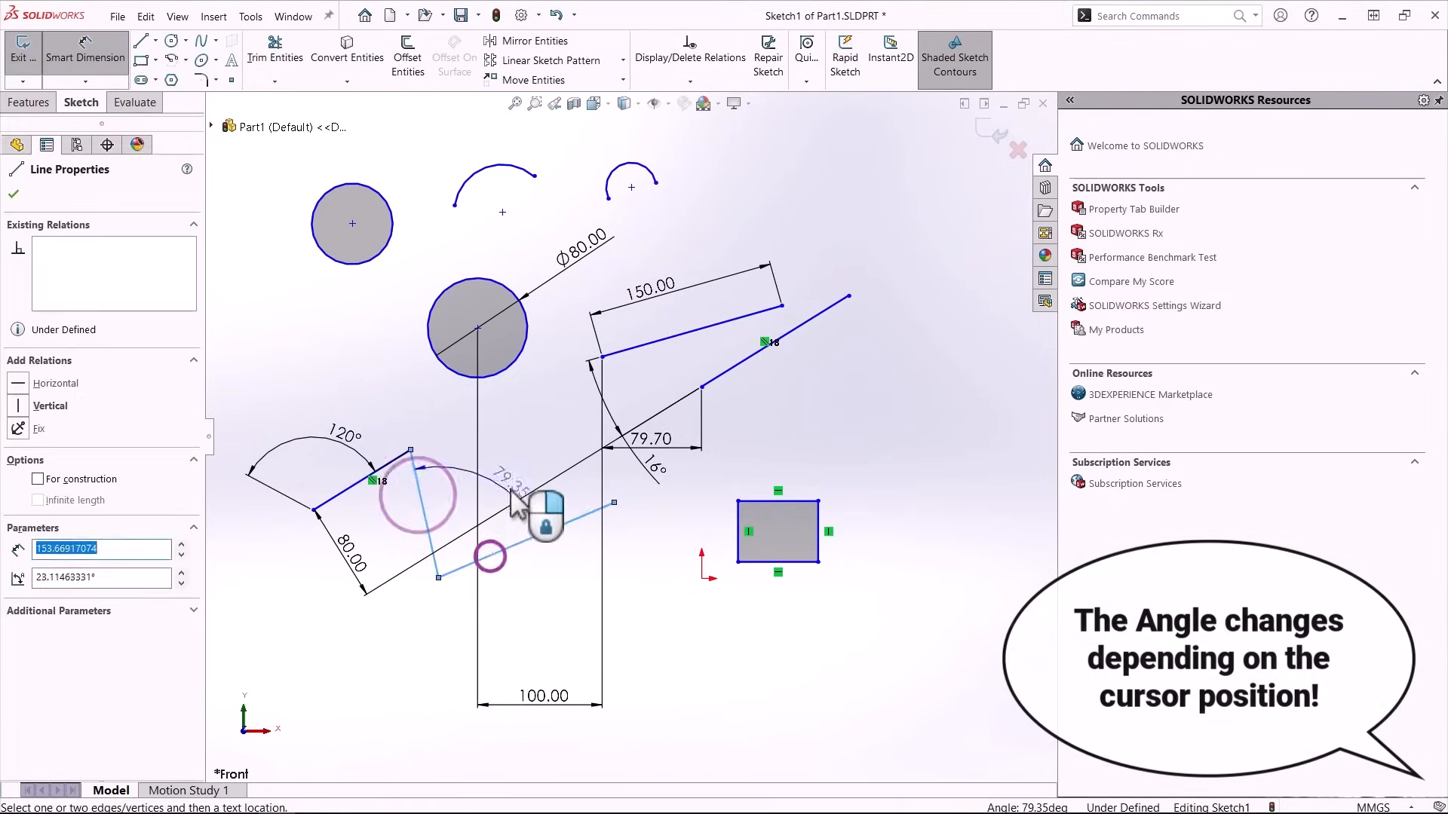
pyautogui.click(517, 487)
pyautogui.write('80')
pyautogui.press('Return')
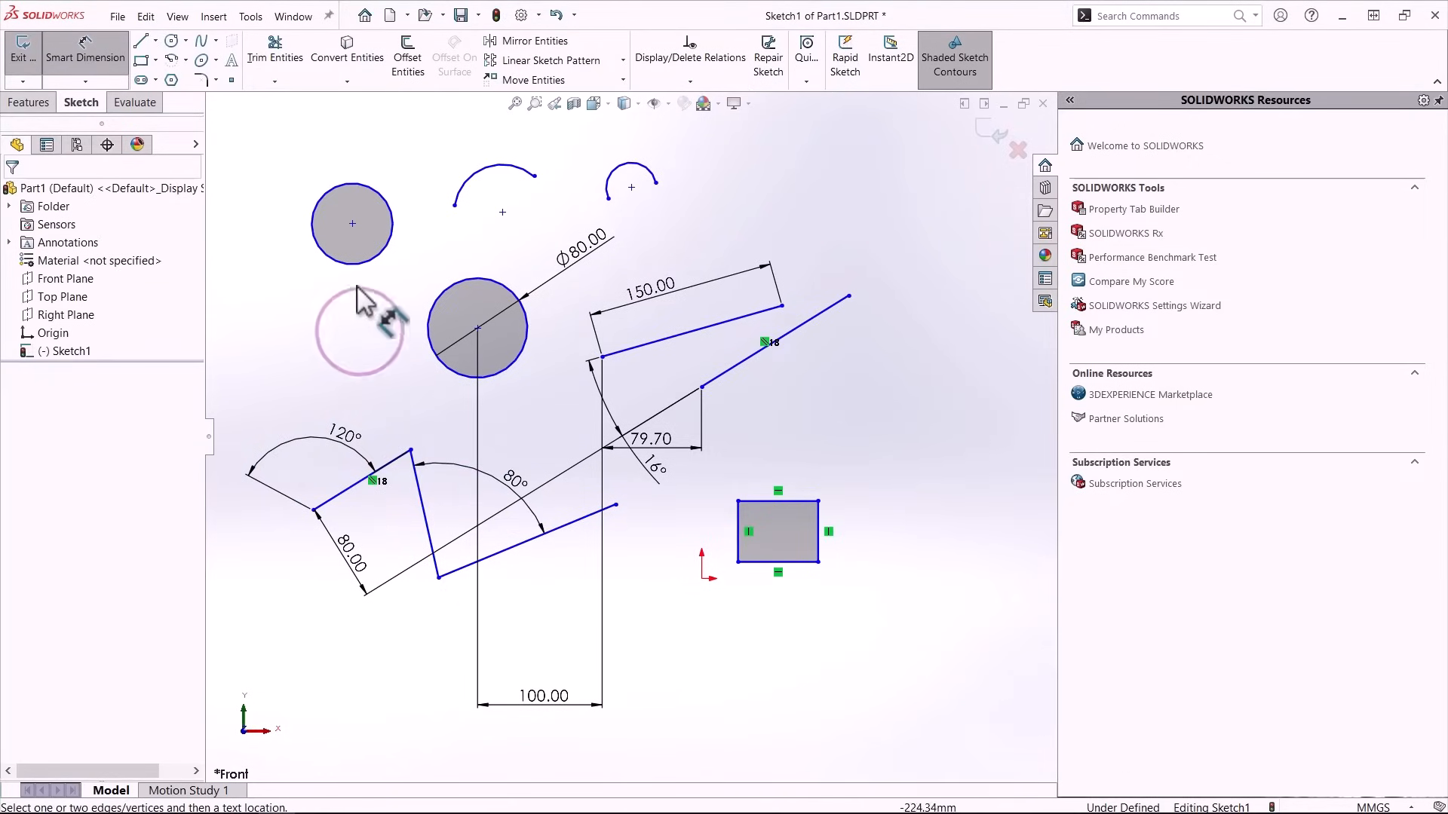
# Dimension the closest distance between the two circles as 60 mm and the larger arc's radius as 40 mm.
pyautogui.click(387, 246)
pyautogui.click(435, 347)
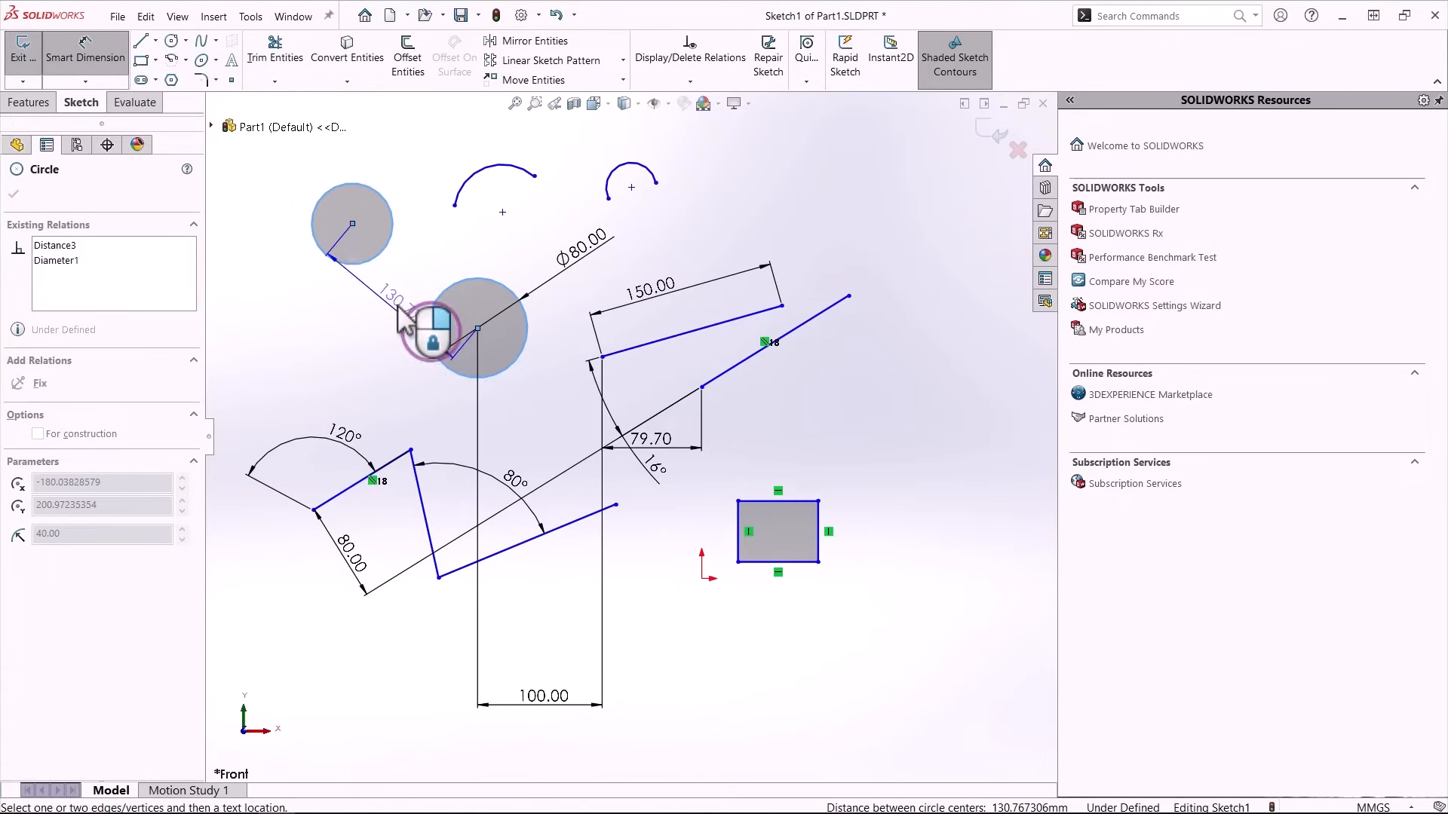
pyautogui.click(393, 323)
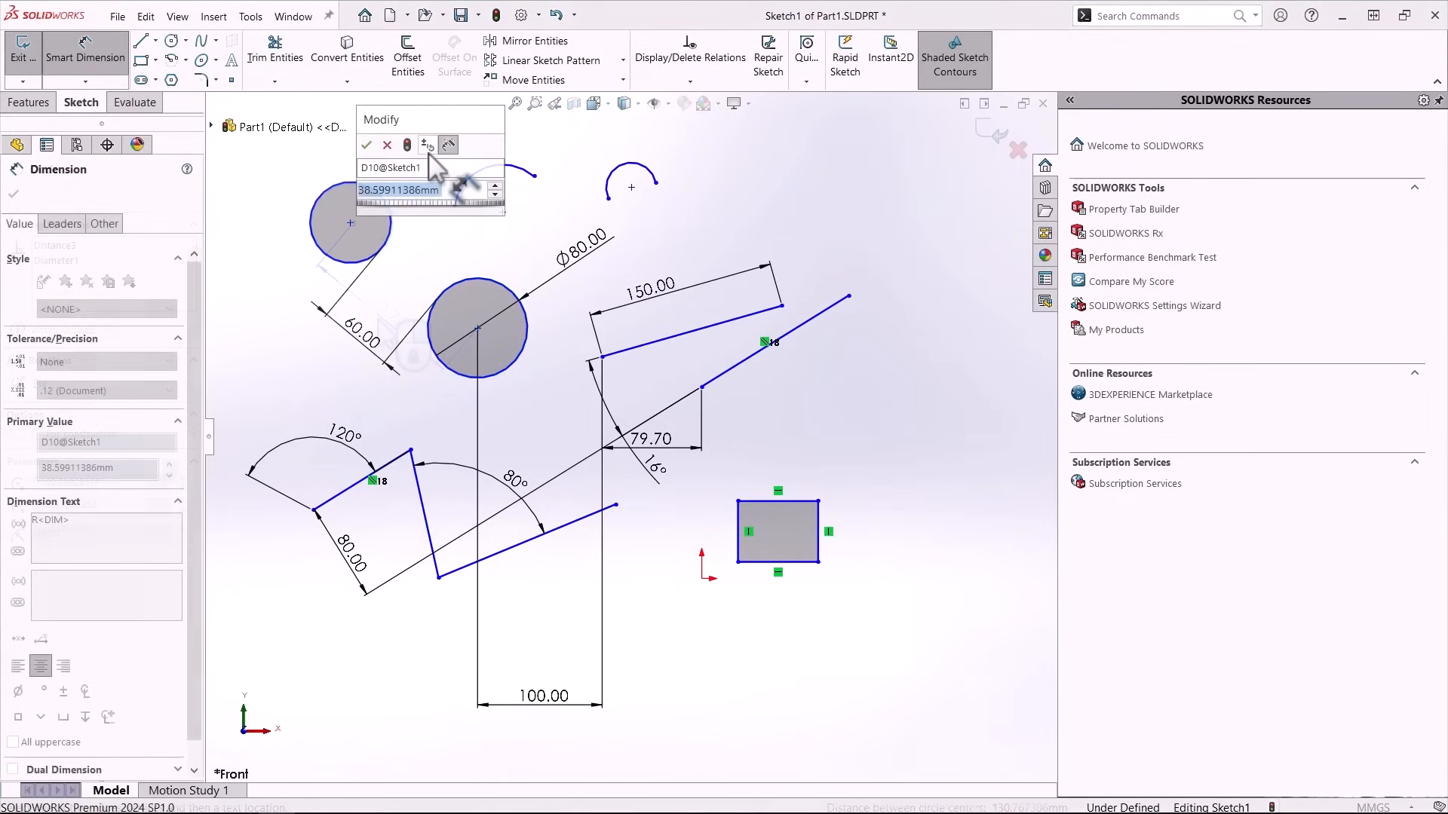
pyautogui.press('Return')
# Dimension the distance between the centers of the upper circle and the 40 mm radius arc as 120 mm.
pyautogui.click(464, 185)
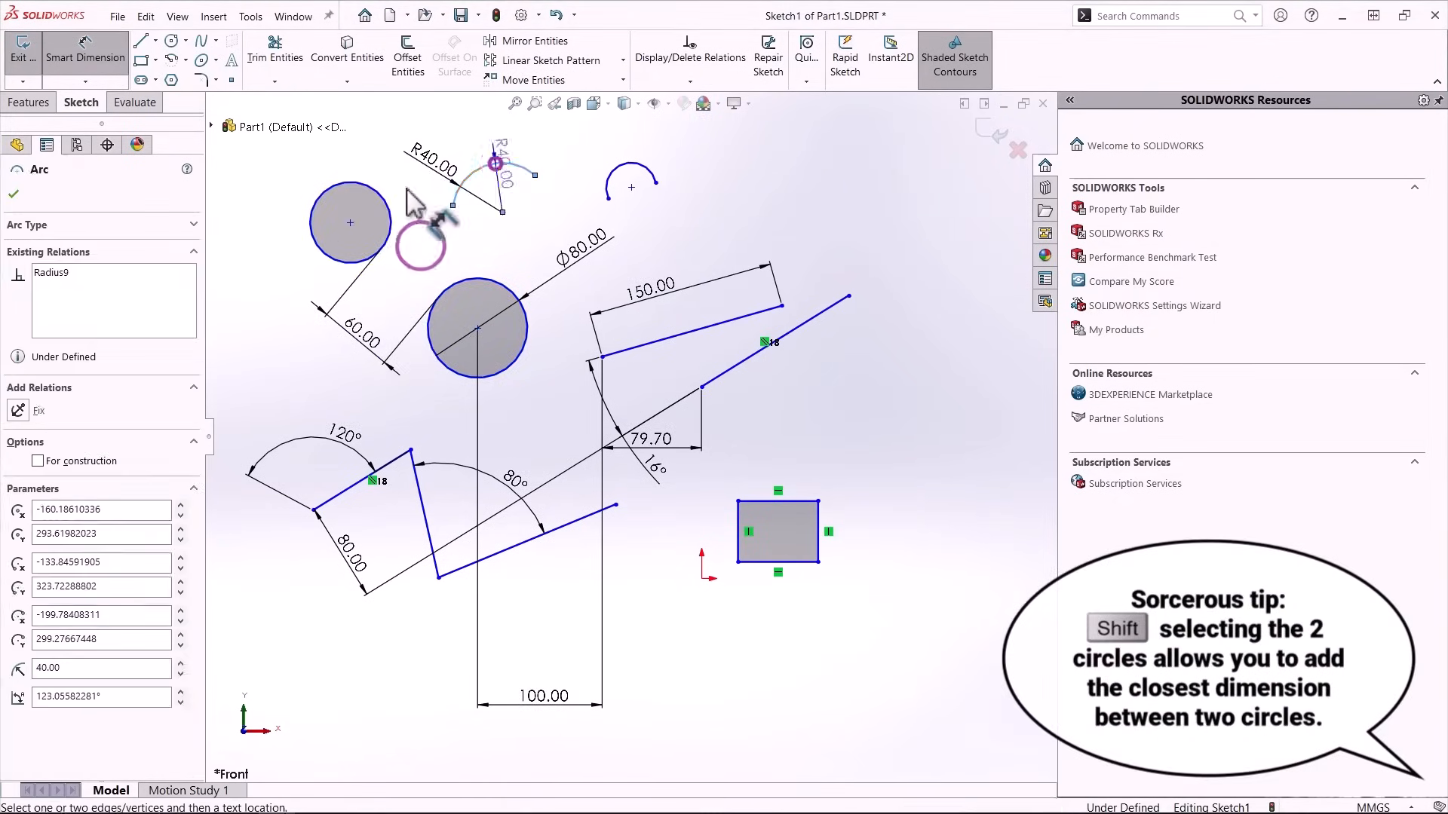
pyautogui.click(380, 190)
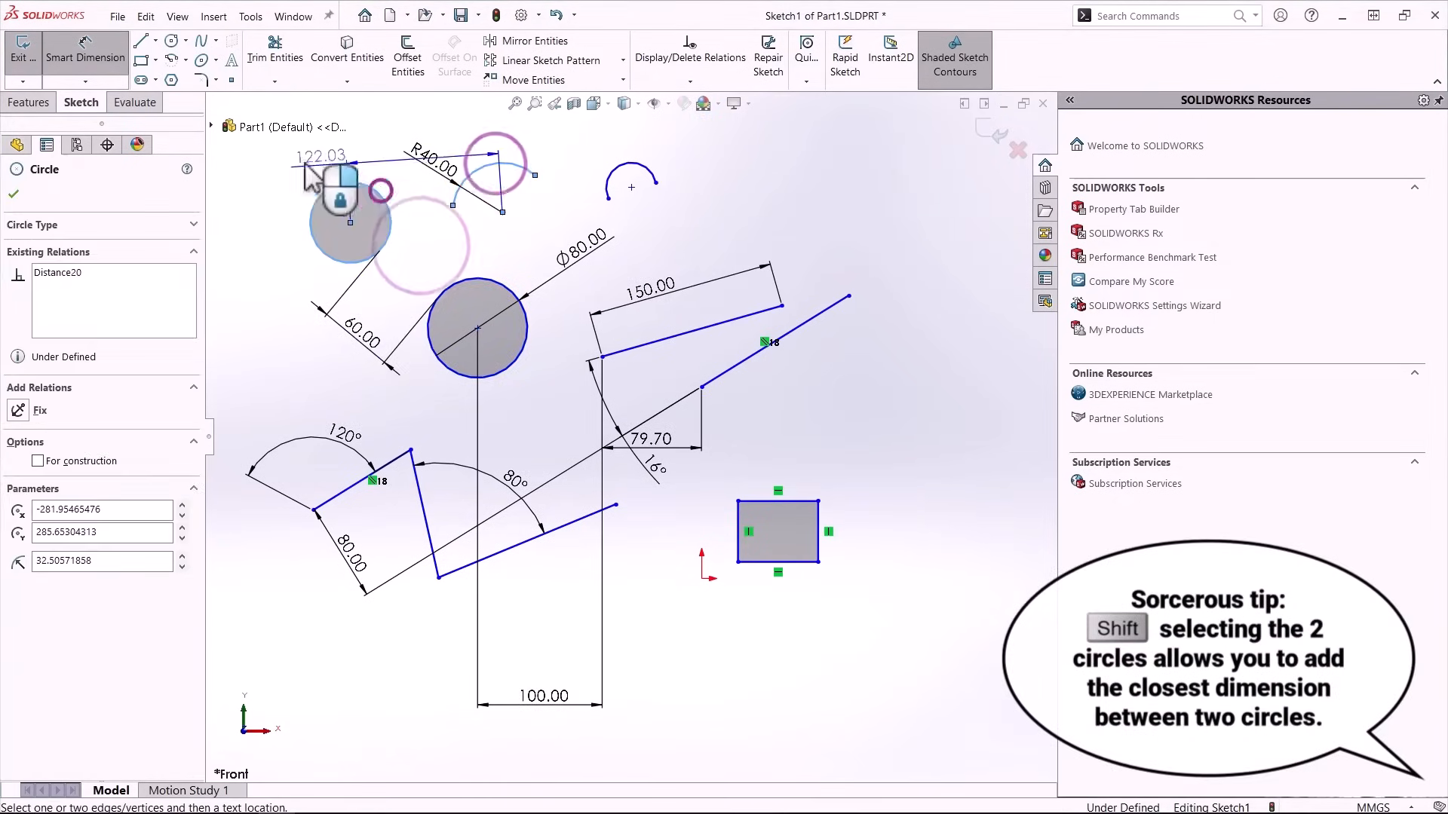
pyautogui.click(307, 163)
pyautogui.write('120')
pyautogui.press('Return')
# Dimension the horizontal distance from the larger arc's center to the near side of the smaller arc as 100 mm.
pyautogui.click(582, 148)
pyautogui.click(521, 180)
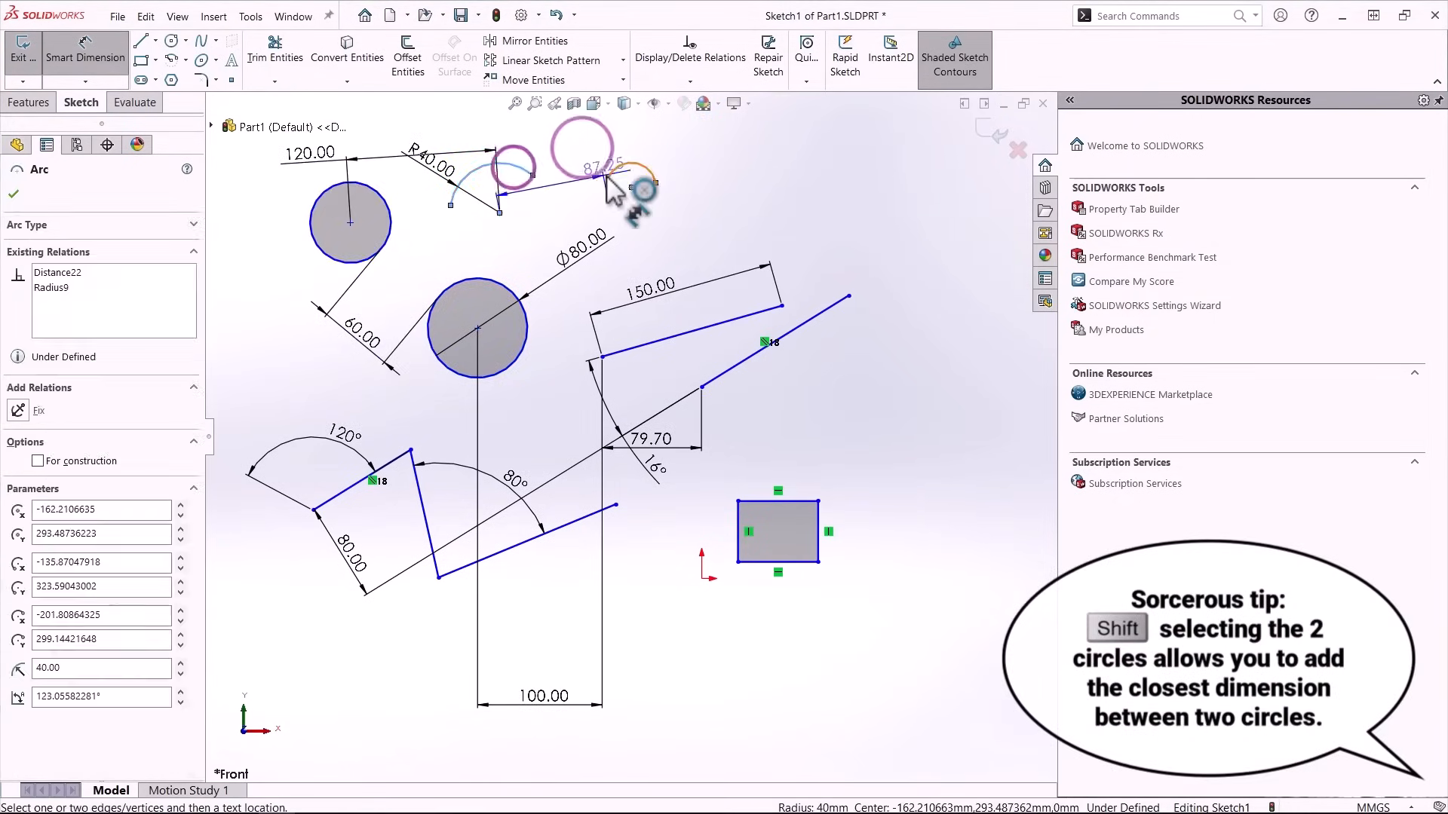
pyautogui.keyDown('shift'); pyautogui.click(631, 163); pyautogui.keyUp('shift')
pyautogui.click(547, 239)
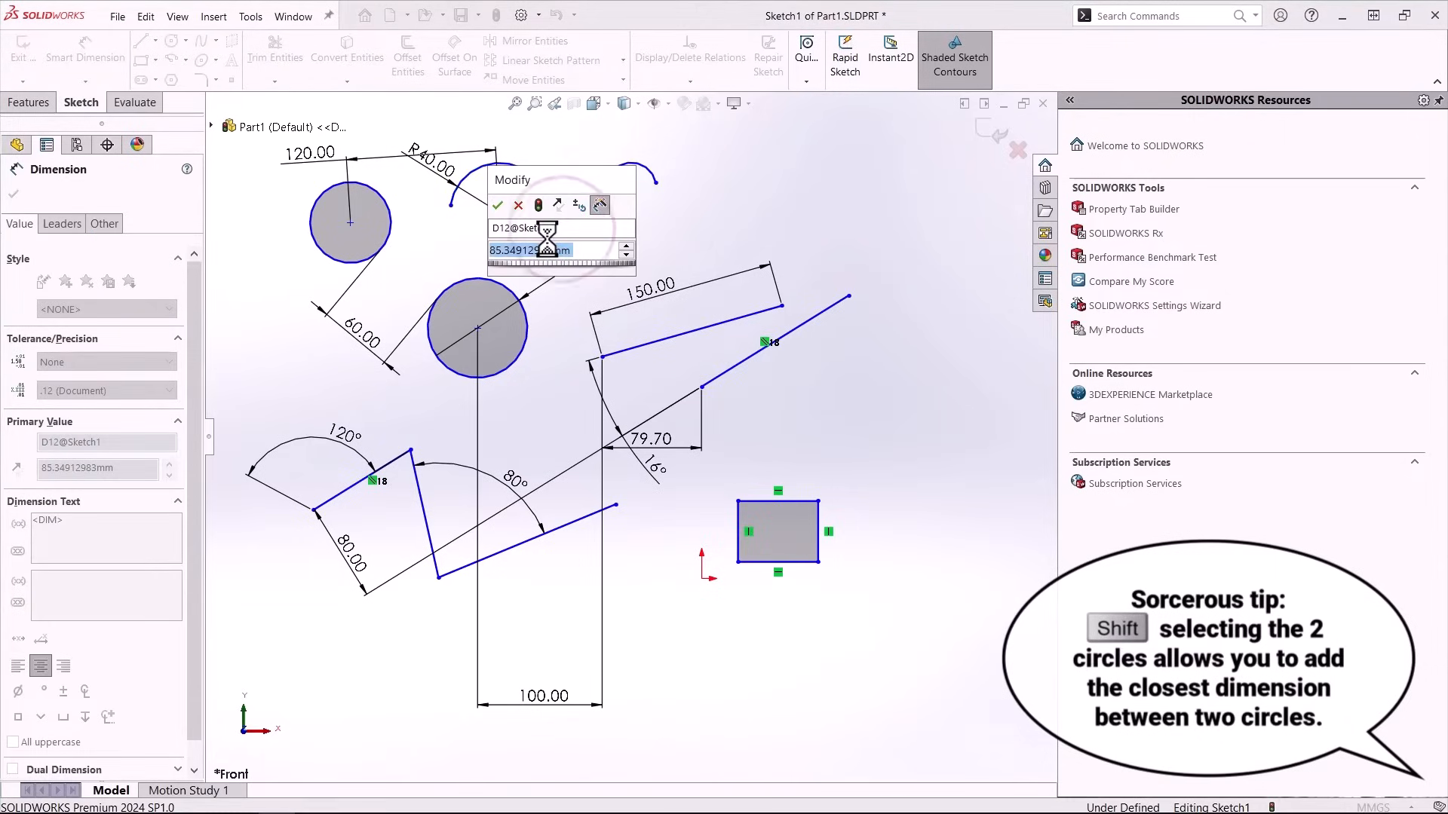
pyautogui.write('100')
pyautogui.press('Return')
# Add an arc length dimension of 100 mm to the smaller arc using the arc and its two endpoints.
pyautogui.click(638, 227)
pyautogui.click(626, 170)
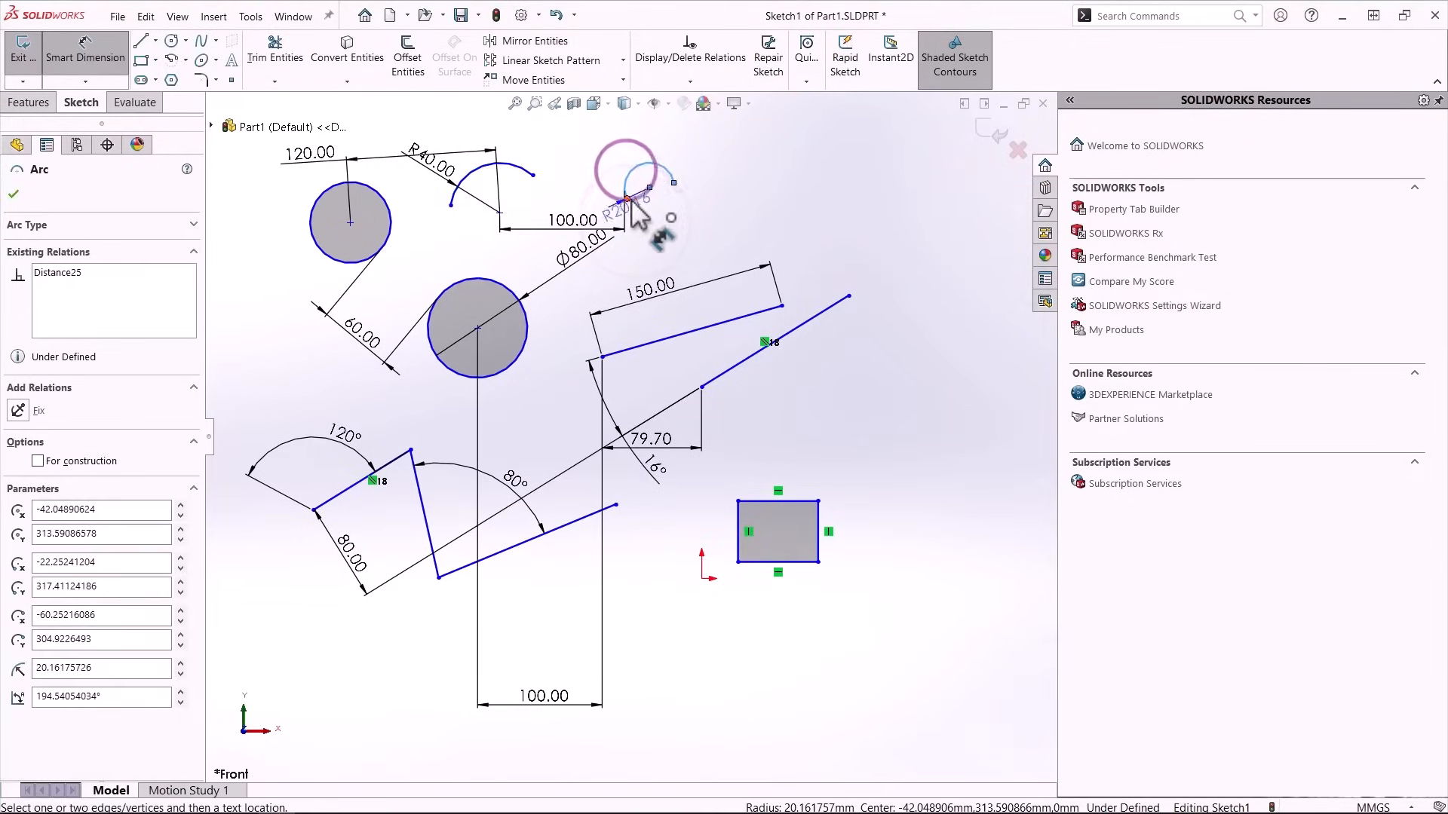
pyautogui.click(627, 199)
pyautogui.click(675, 183)
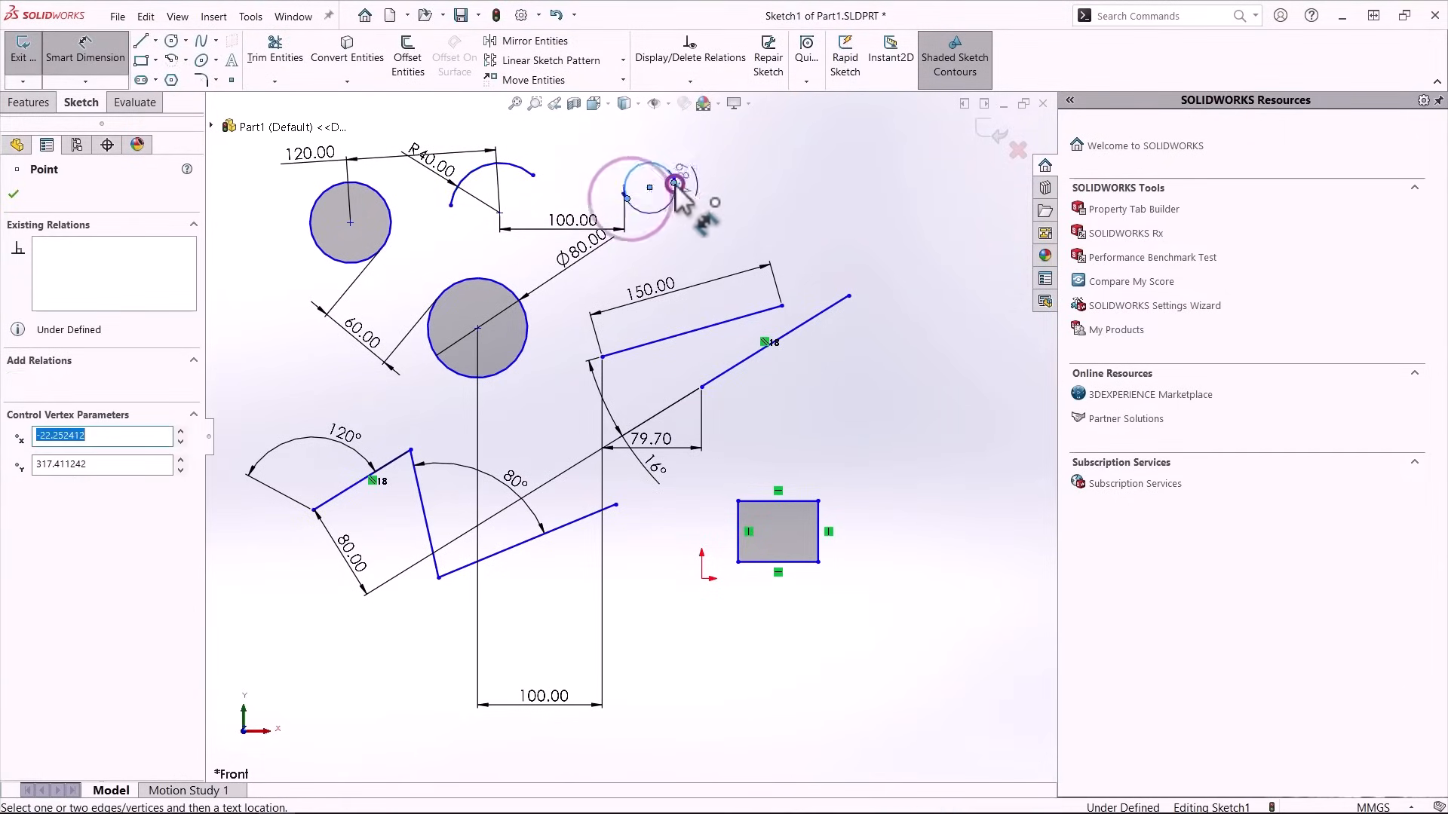
pyautogui.click(633, 174)
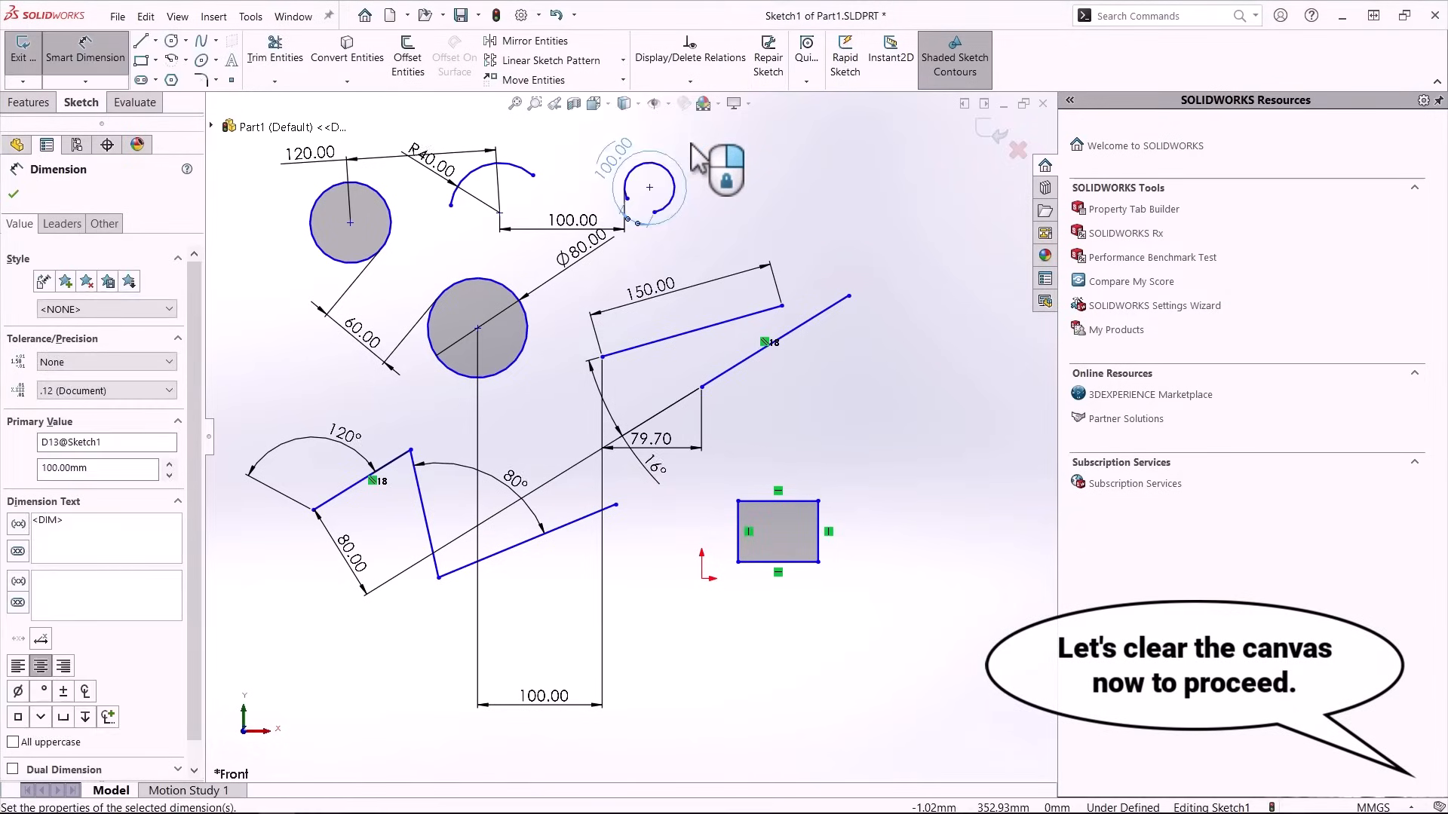
pyautogui.click(723, 139)
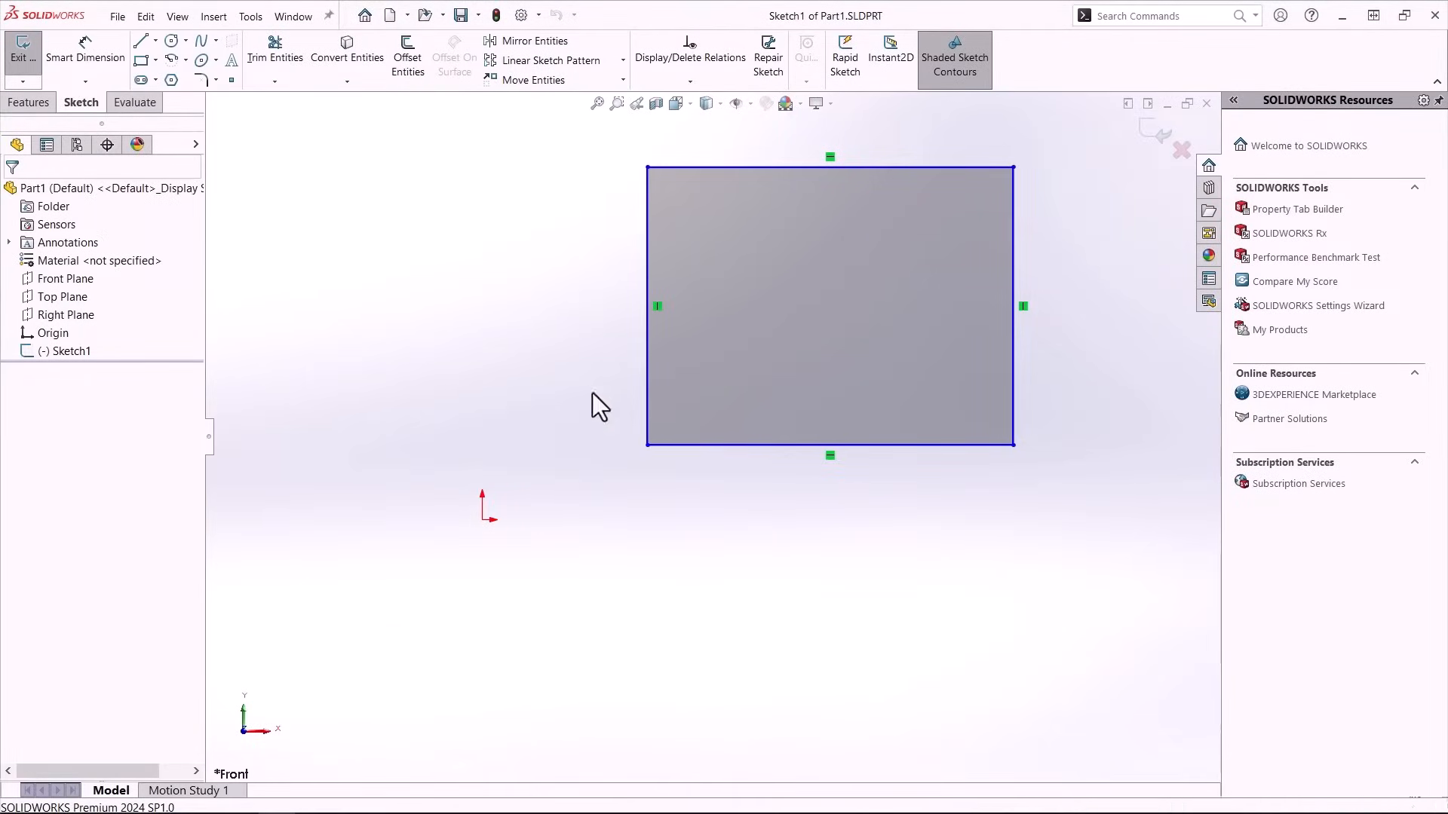
# Dimension the rectangle's lower edge as 150 mm.
pyautogui.press('d')
pyautogui.click(708, 445)
pyautogui.click(698, 512)
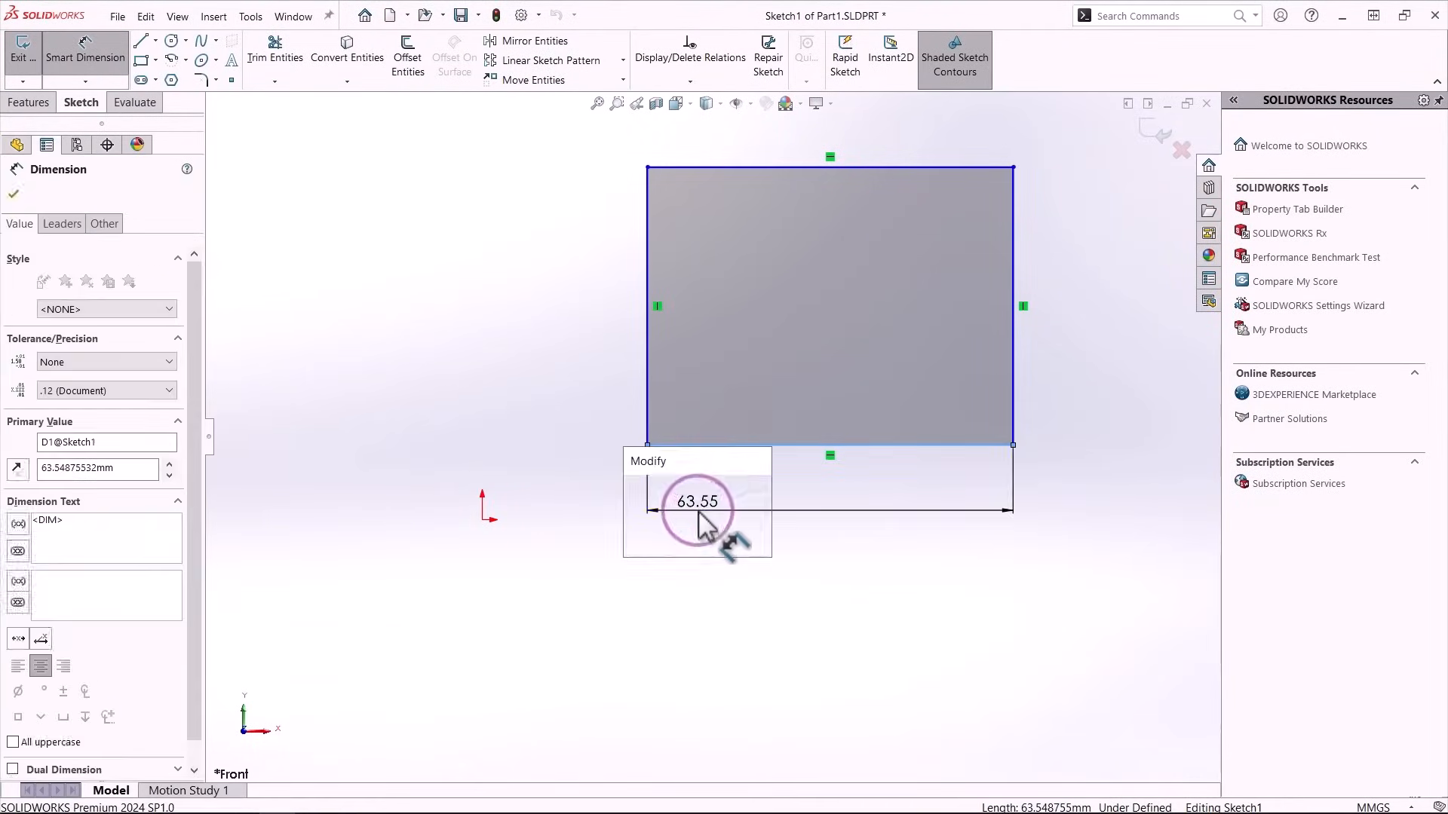
pyautogui.write('150')
pyautogui.press('Return')
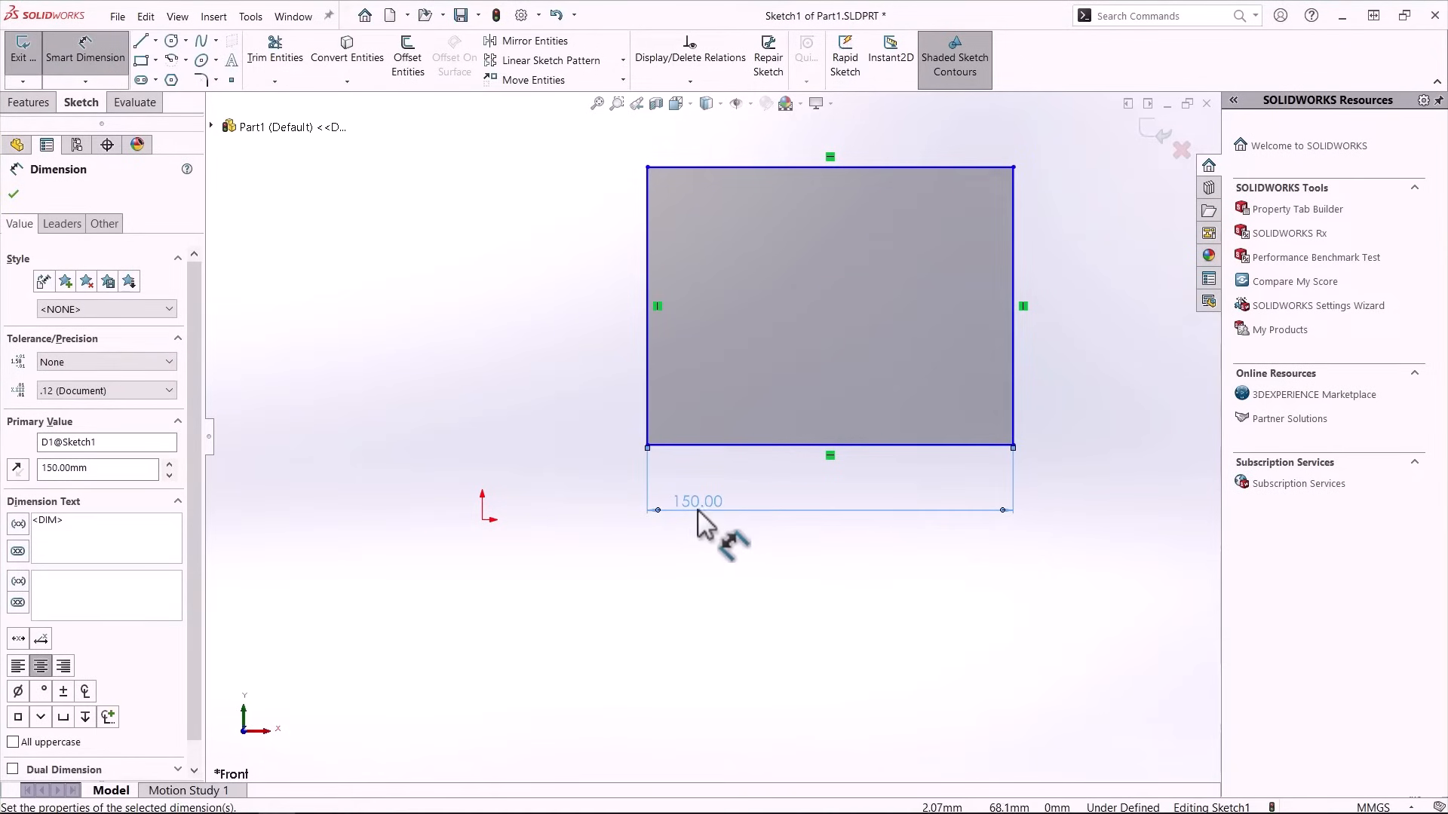
# Dimension the rectangle's left edge as 100 mm and move that dimension closer to the edge.
pyautogui.click(646, 394)
pyautogui.click(582, 393)
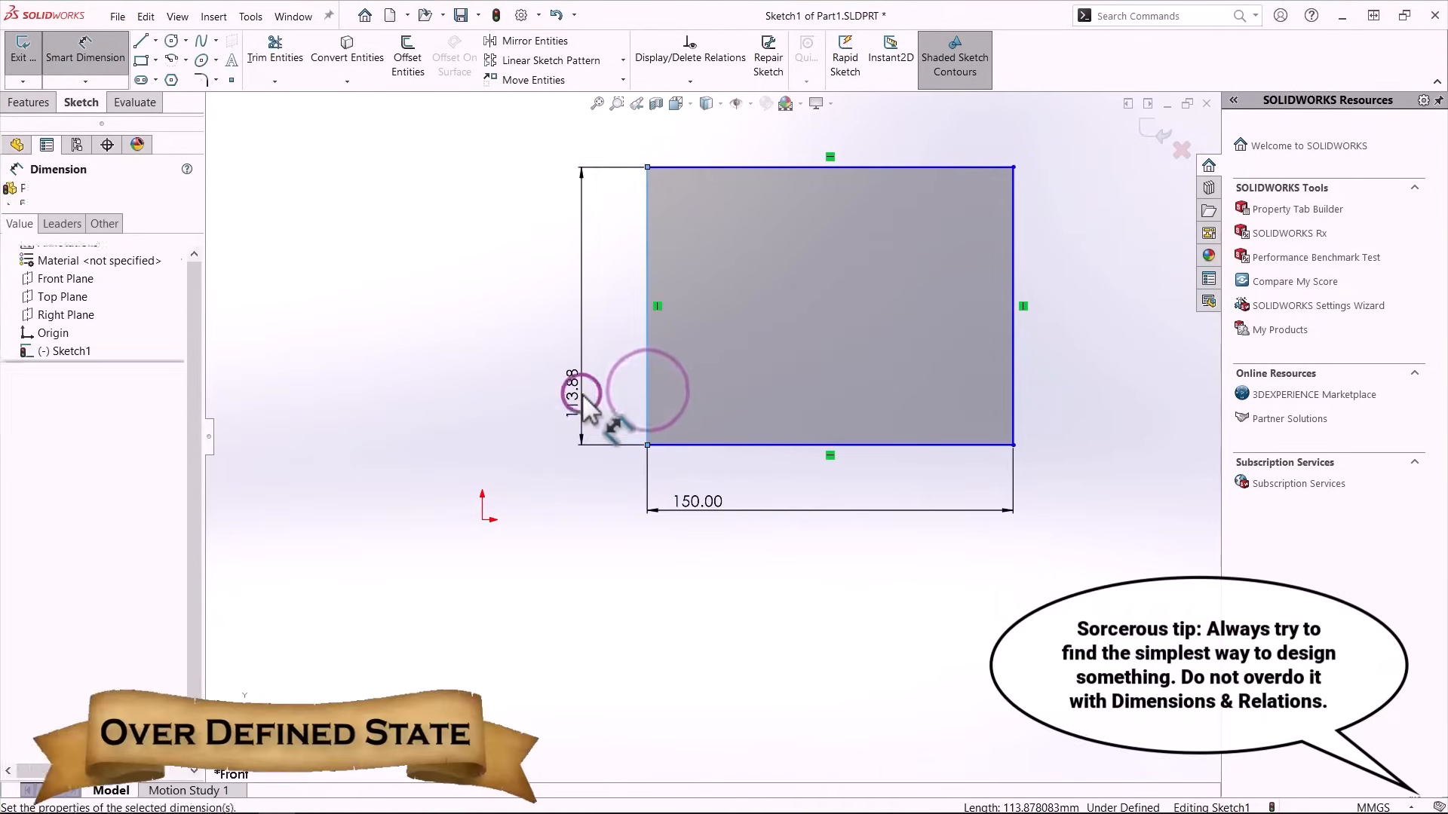
pyautogui.write('100')
pyautogui.press('Return')
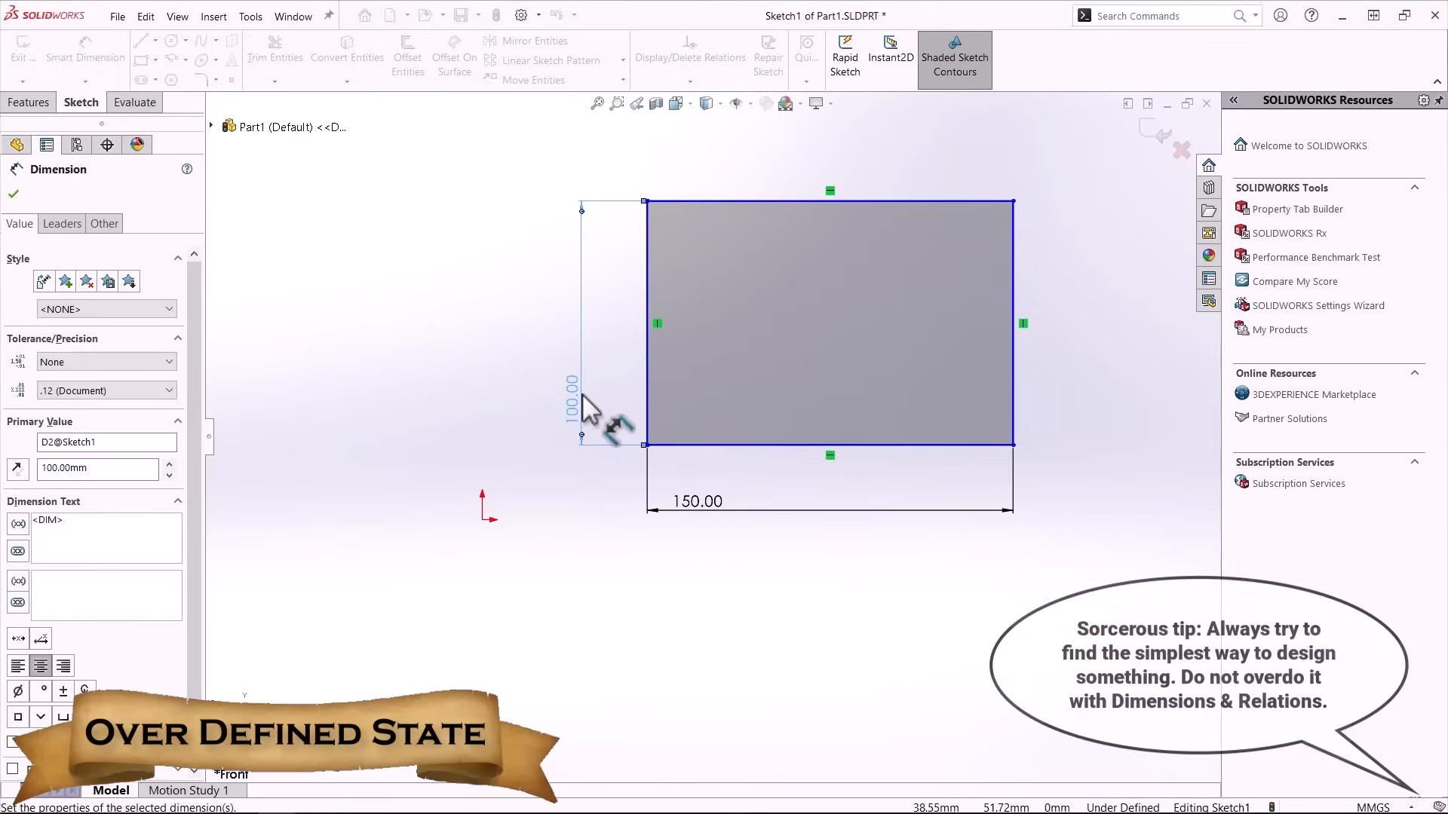
pyautogui.press('Escape')
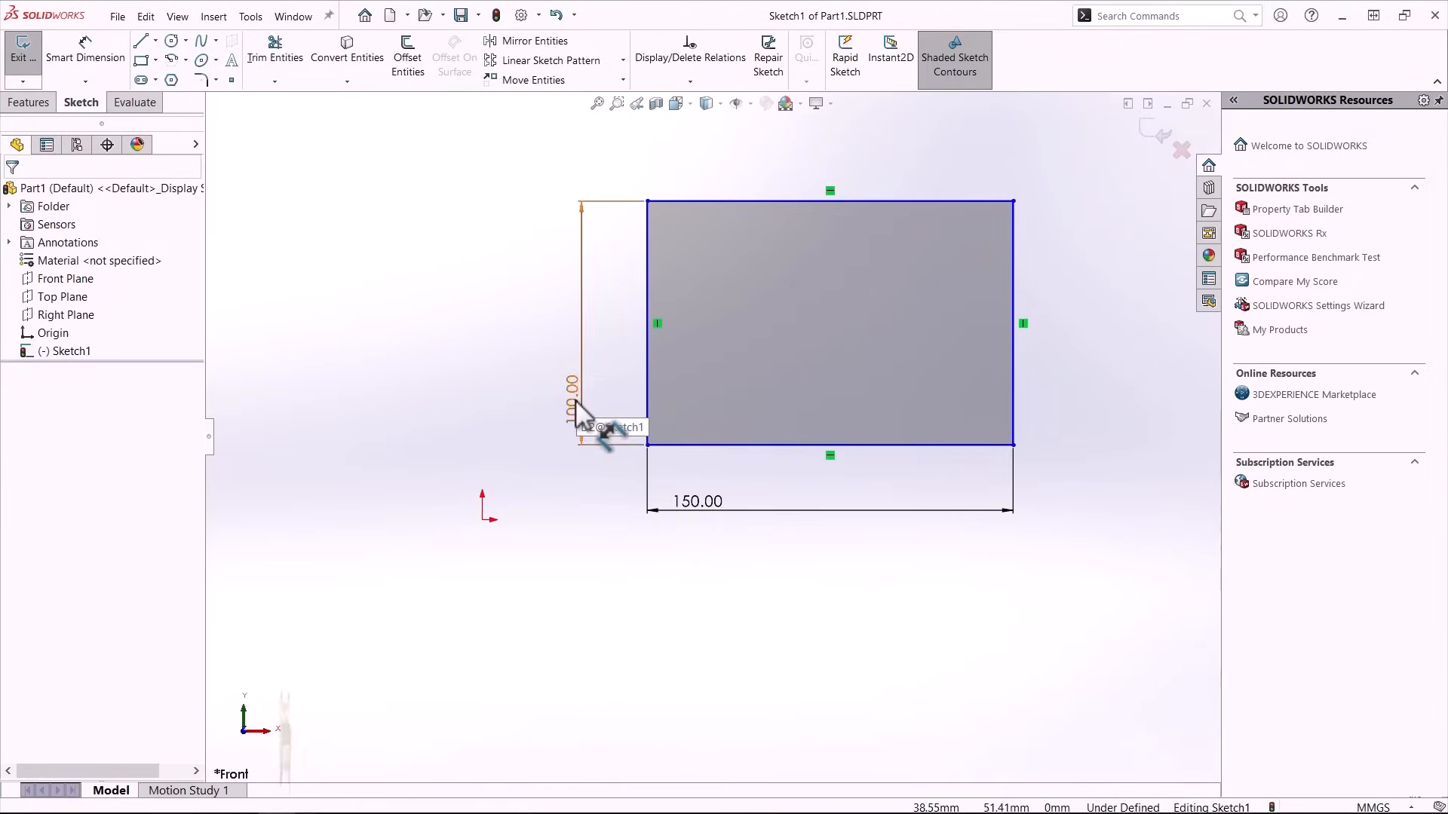
pyautogui.moveTo(576, 401); pyautogui.dragTo(619, 373)
pyautogui.click(507, 352)
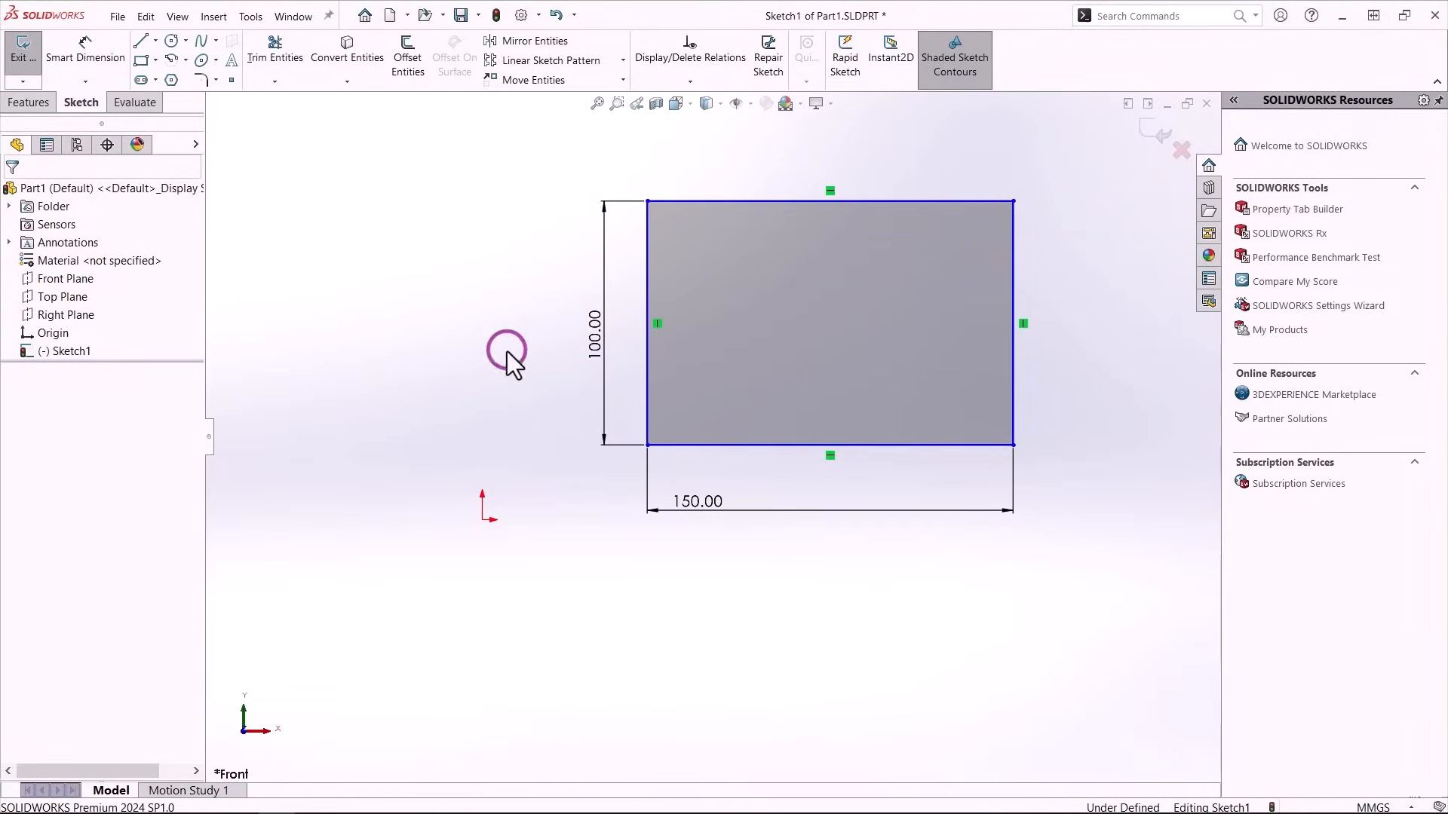
# Add a redundant dimension to the rectangle's upper edge and make it driven.
pyautogui.press('Return')
pyautogui.click(695, 202)
pyautogui.click(755, 160)
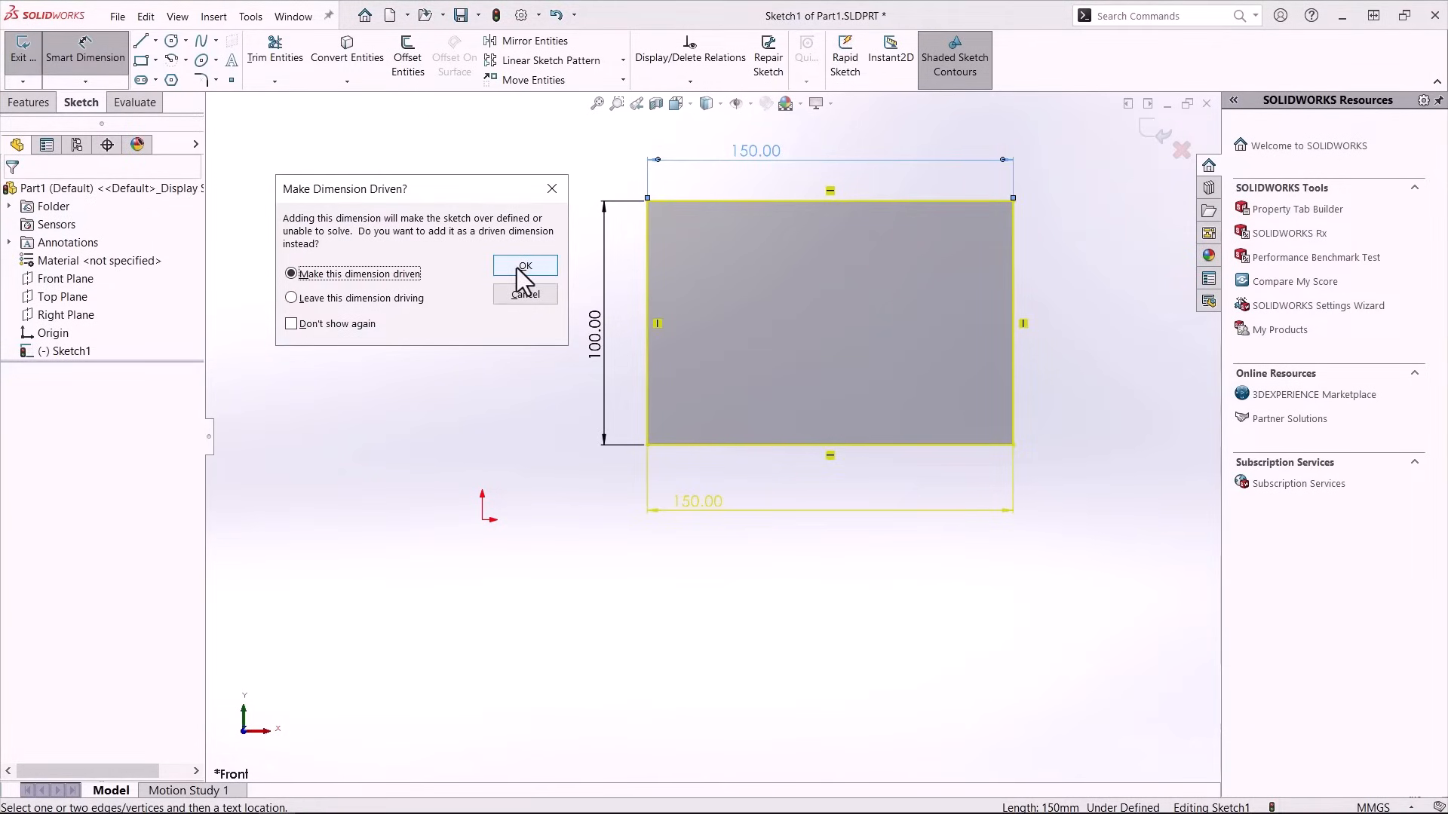
pyautogui.click(526, 266)
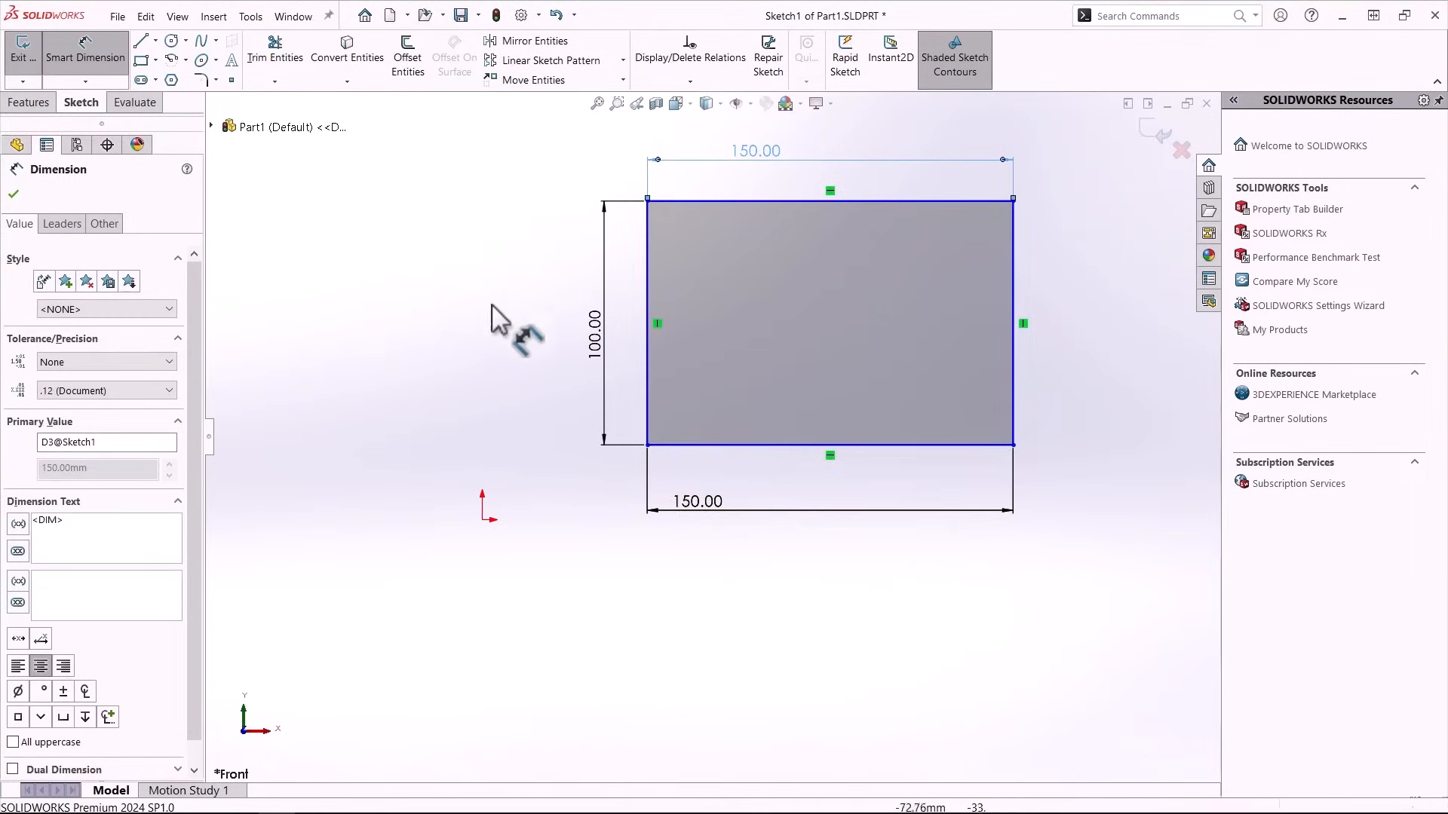
# Leave the Smart Dimension tool and delete the driven dimension above the rectangle's upper edge.
pyautogui.press('Escape')
pyautogui.press('Escape')
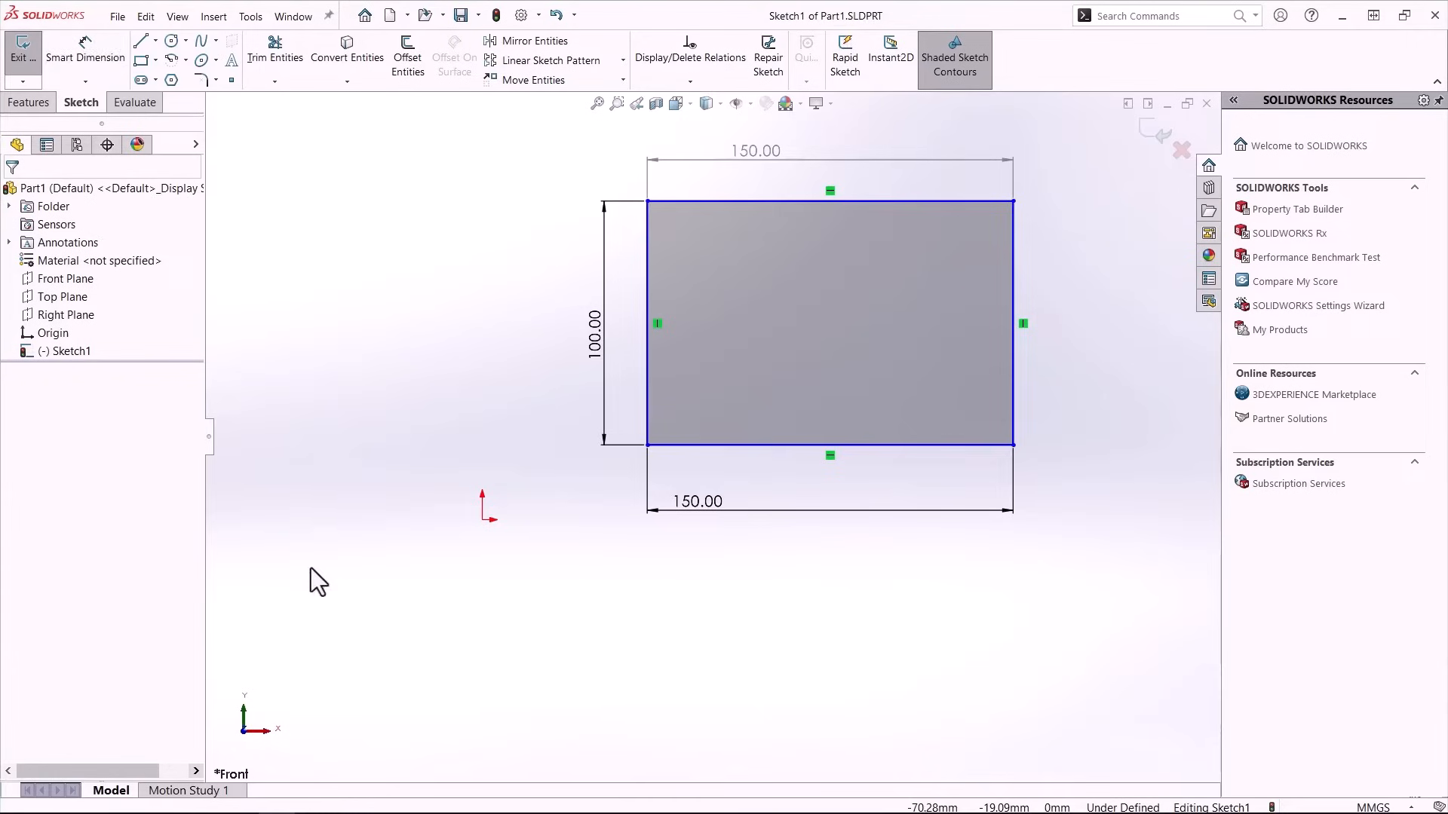
pyautogui.click(777, 157)
pyautogui.press('Delete')
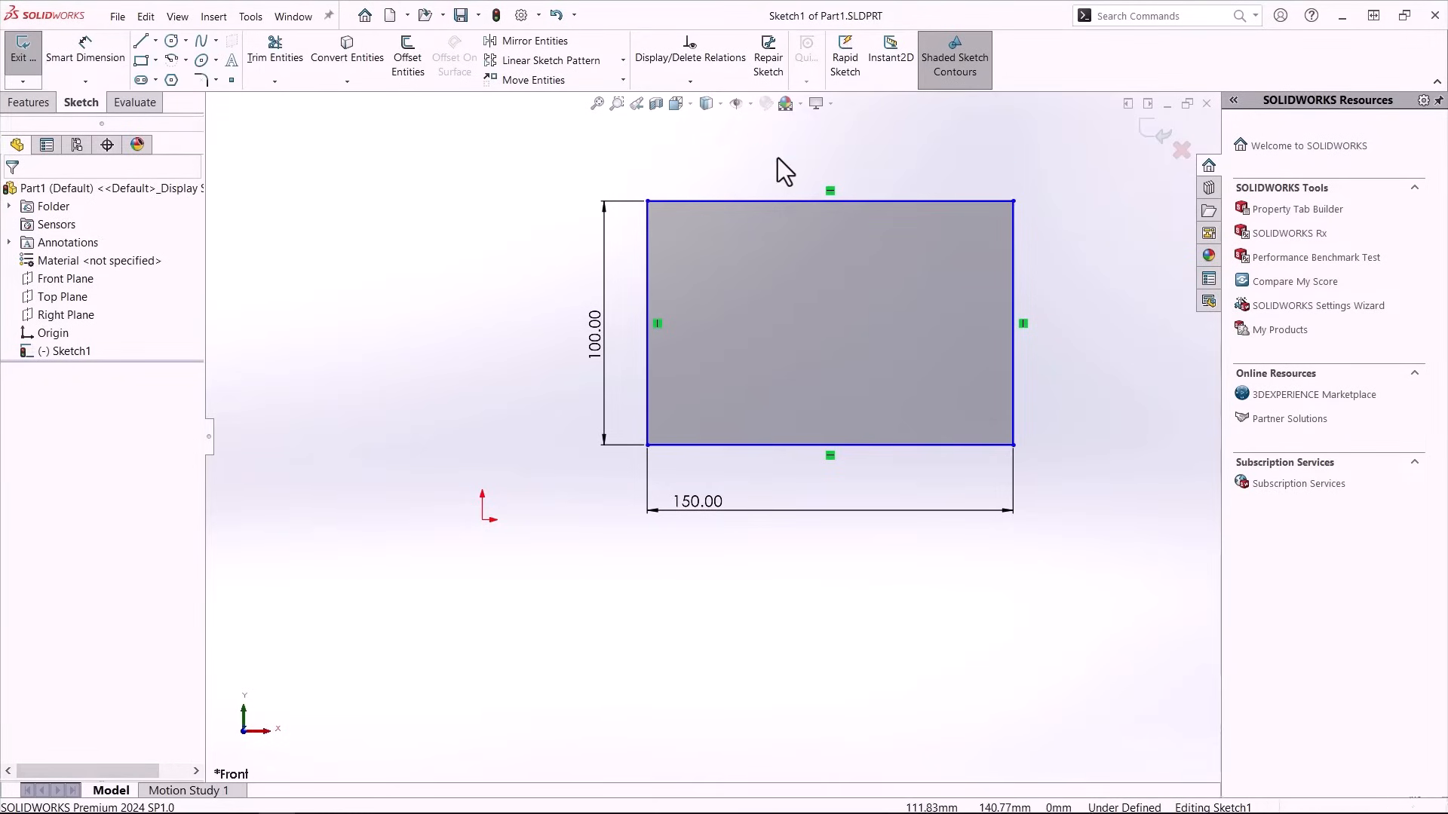
# Try to add a conflicting Horizontal relation to the rectangle's right vertical edge, and undo it.
pyautogui.click(1014, 280)
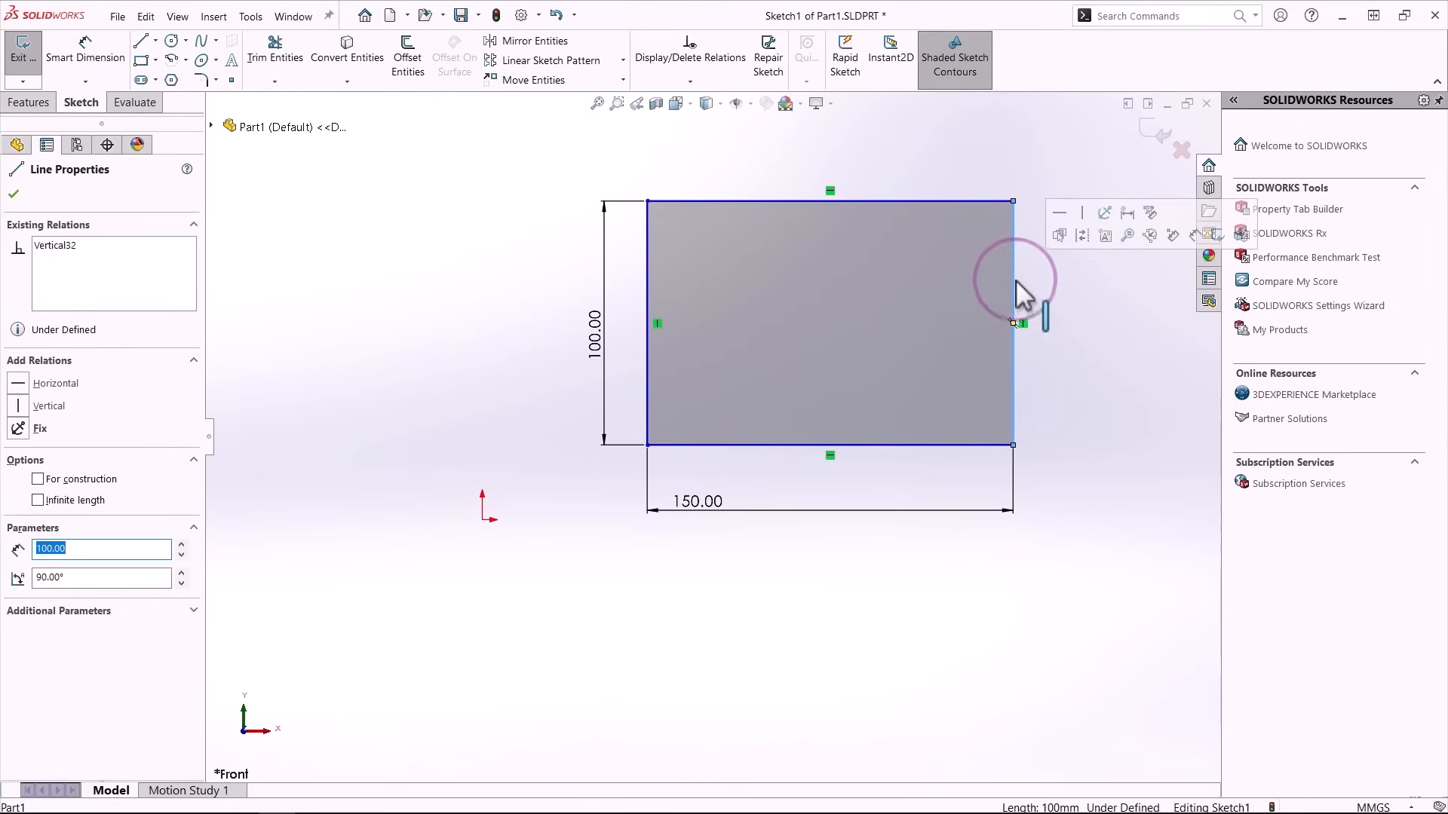
pyautogui.click(1068, 215)
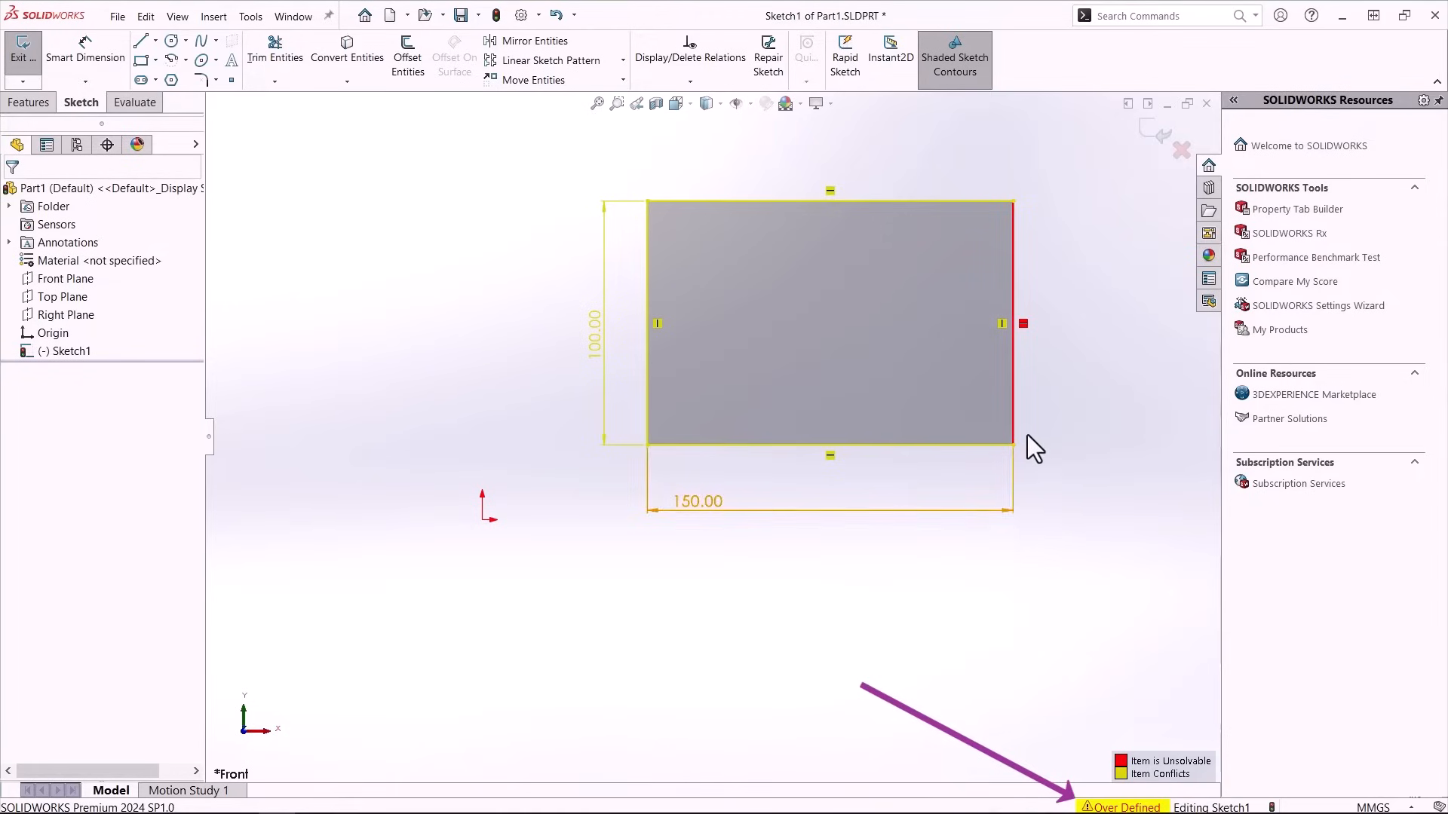
pyautogui.hotkey('ctrl', 'z')
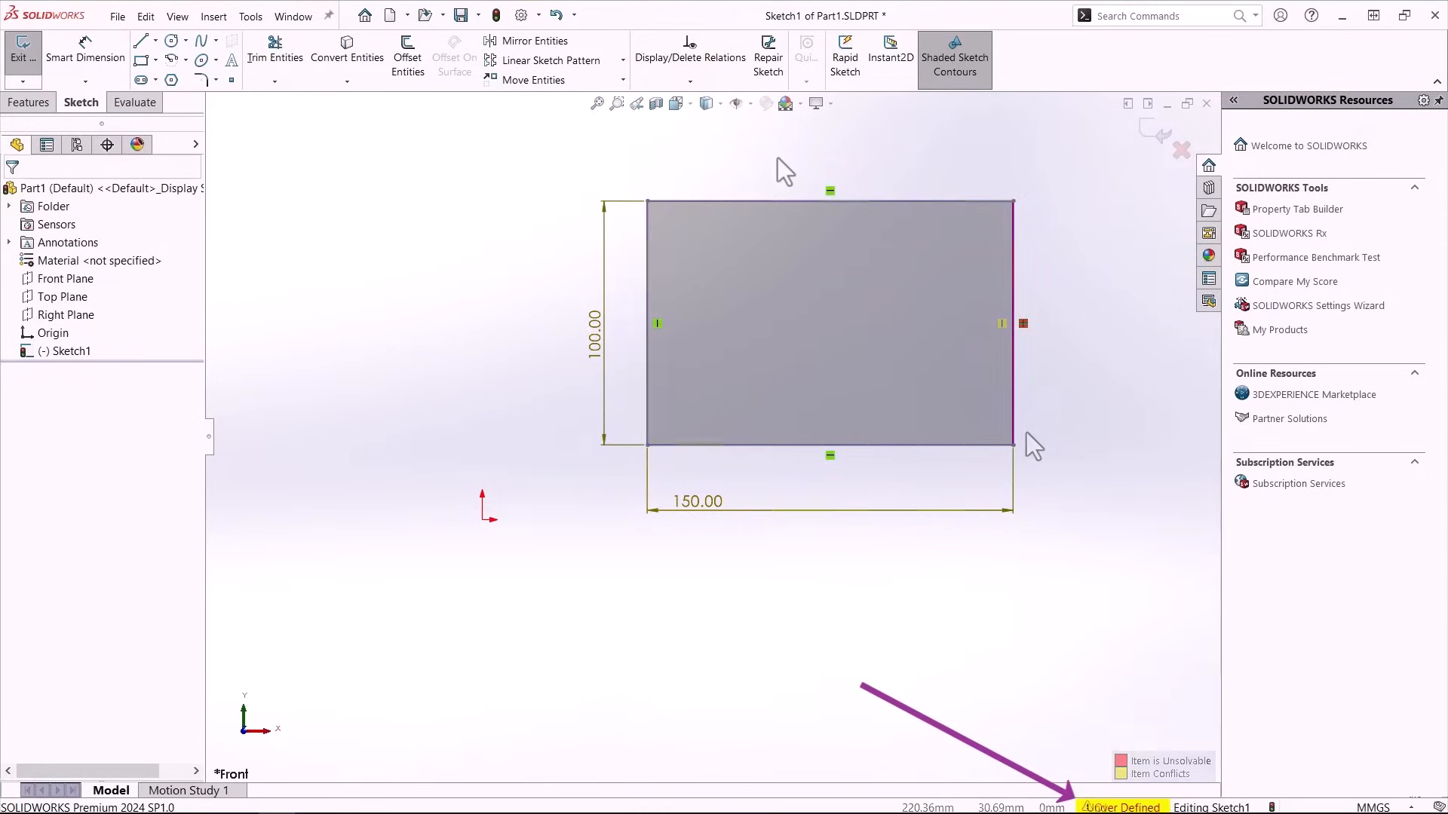
# Add a redundant dimension to the rectangle's upper edge and leave it driving.
pyautogui.press('d')
pyautogui.click(704, 202)
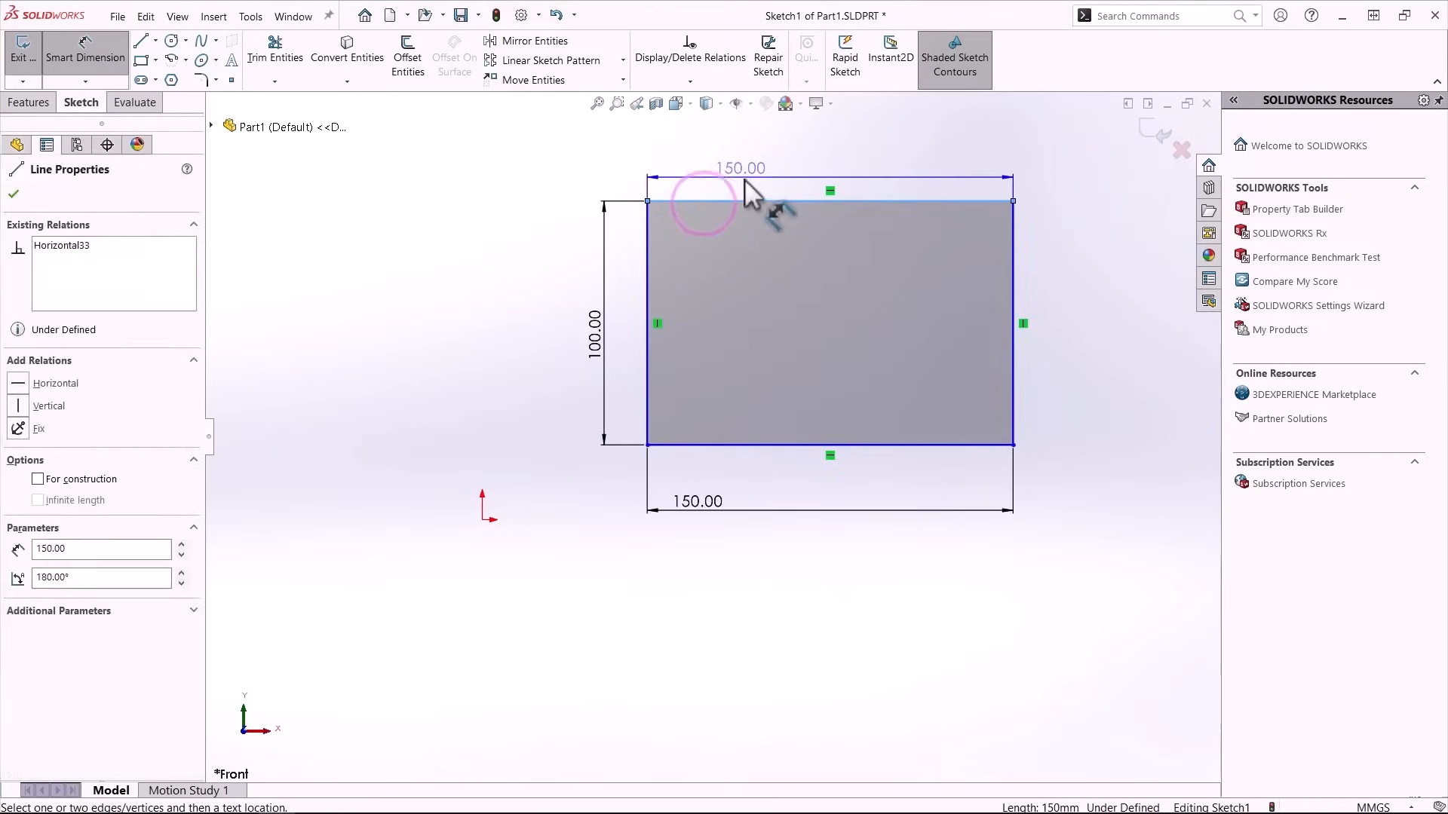
pyautogui.click(744, 179)
pyautogui.click(388, 302)
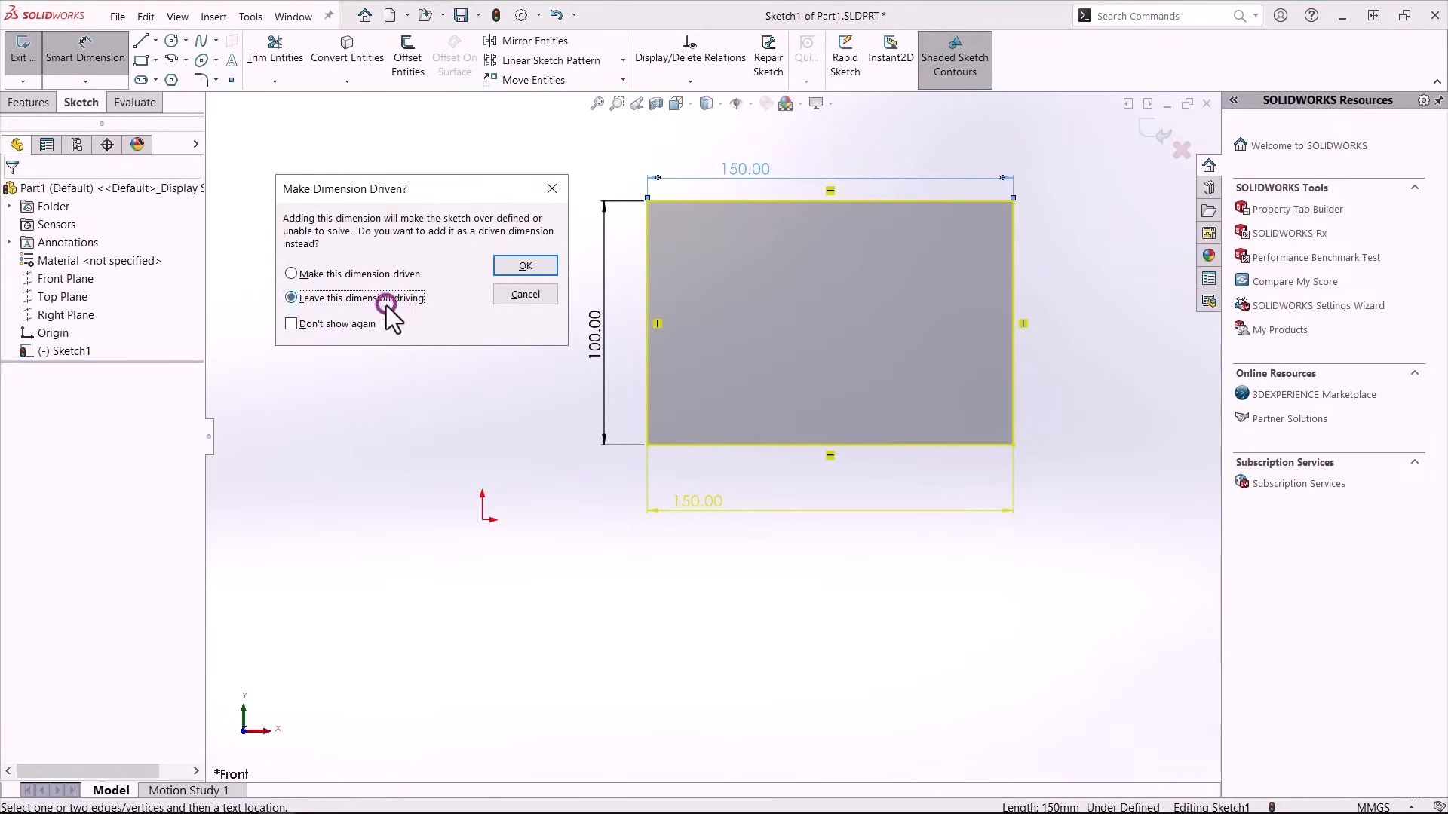
pyautogui.click(524, 268)
pyautogui.click(566, 704)
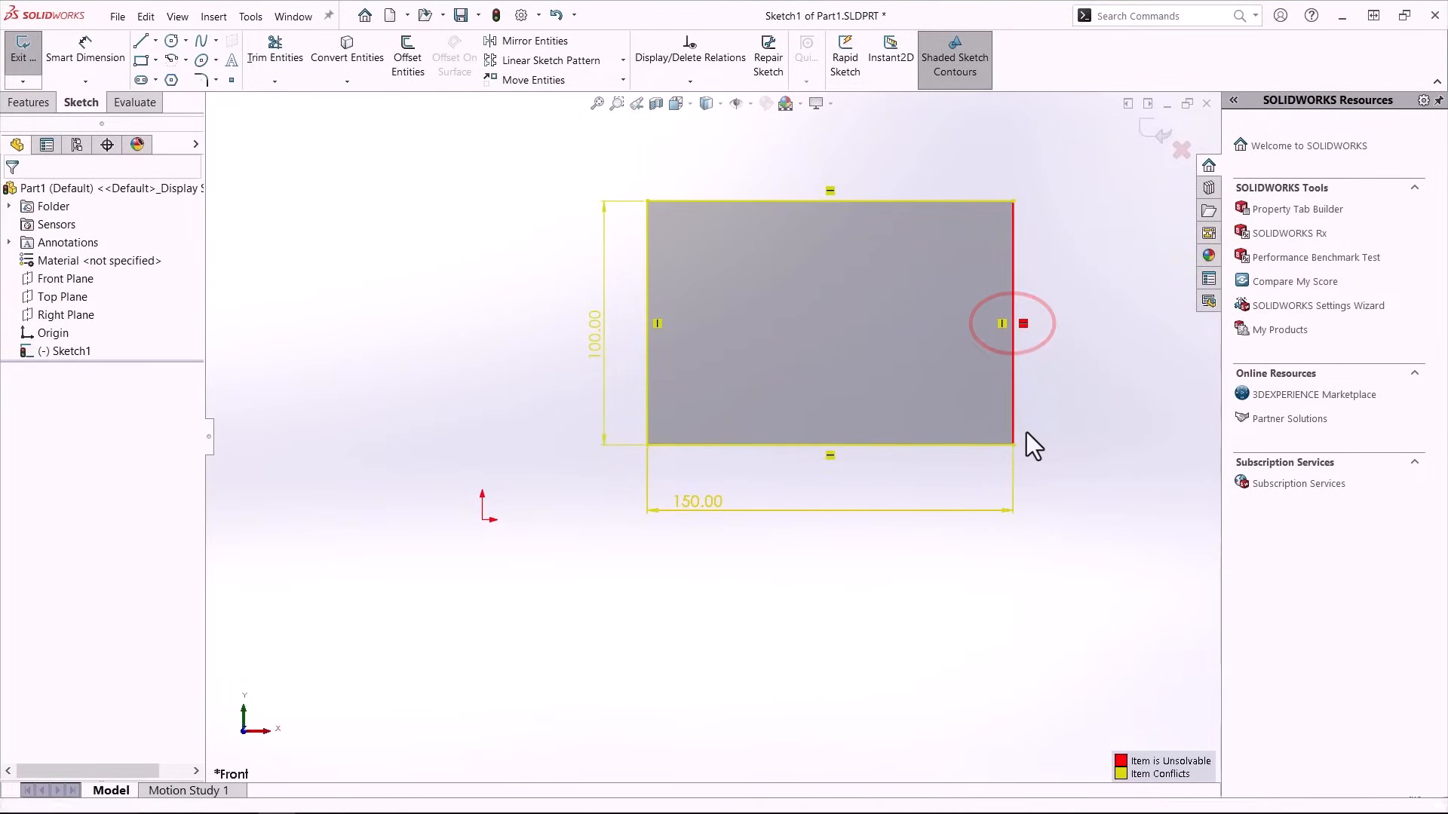
# Delete the conflicting Horizontal relation from the rectangle's right edge.
pyautogui.rightClick(1024, 327)
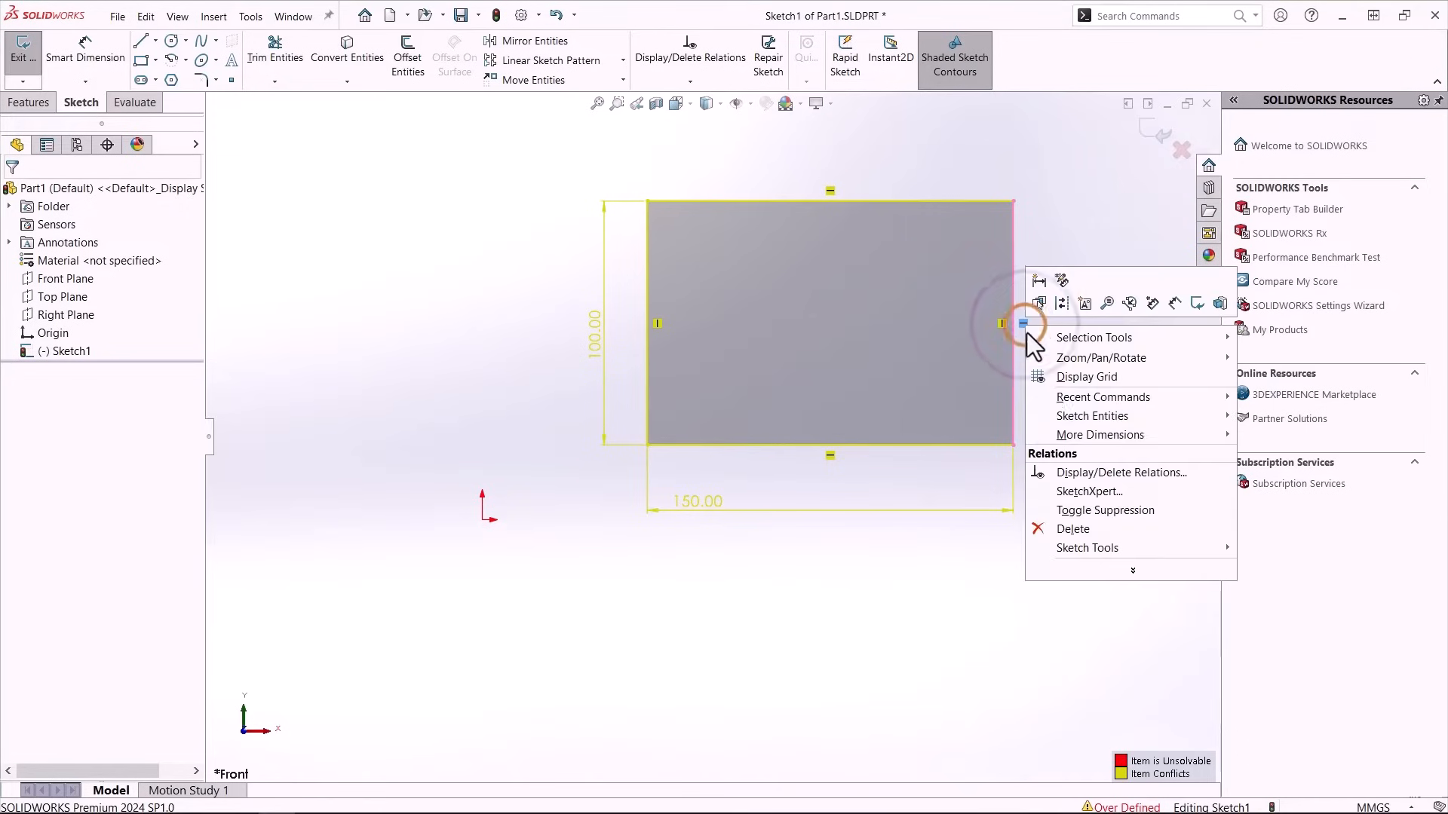
pyautogui.click(1088, 531)
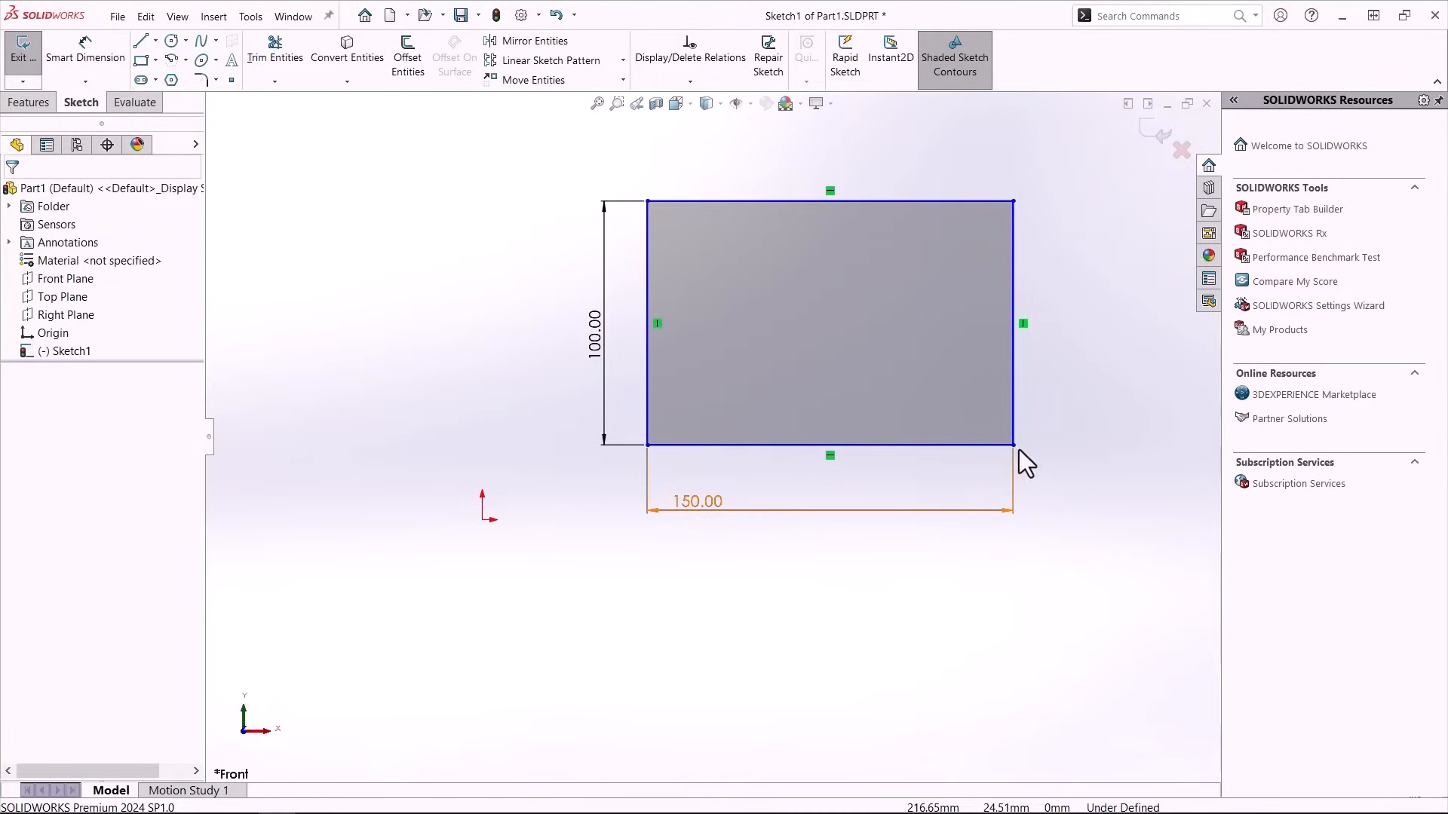
# Reposition the rectangle by its right-hand corners and set its lower edge dimension to 200 mm.
pyautogui.moveTo(1014, 445); pyautogui.dragTo(980, 451)
pyautogui.doubleClick(678, 494)
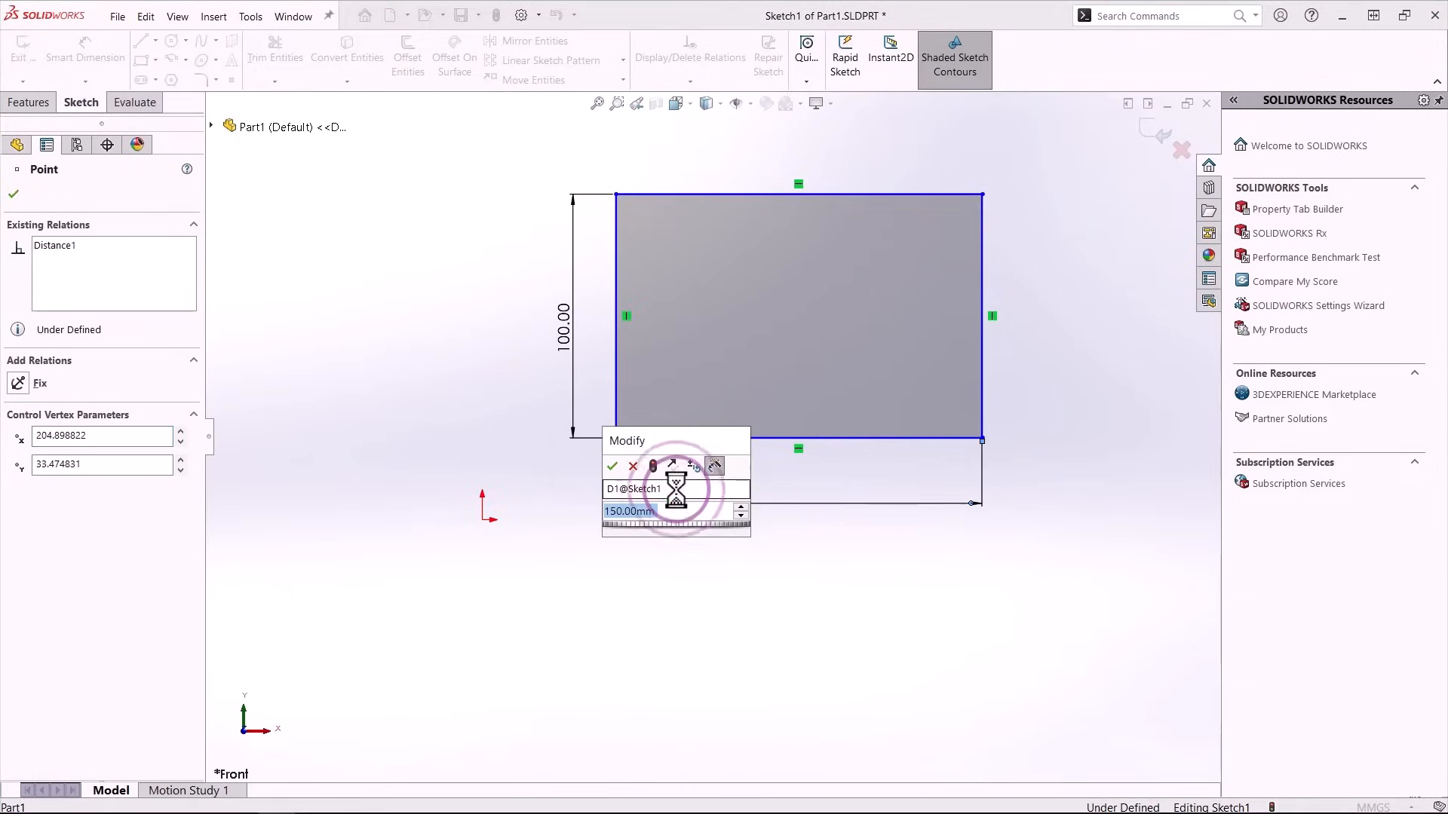
pyautogui.write('200')
pyautogui.press('Return')
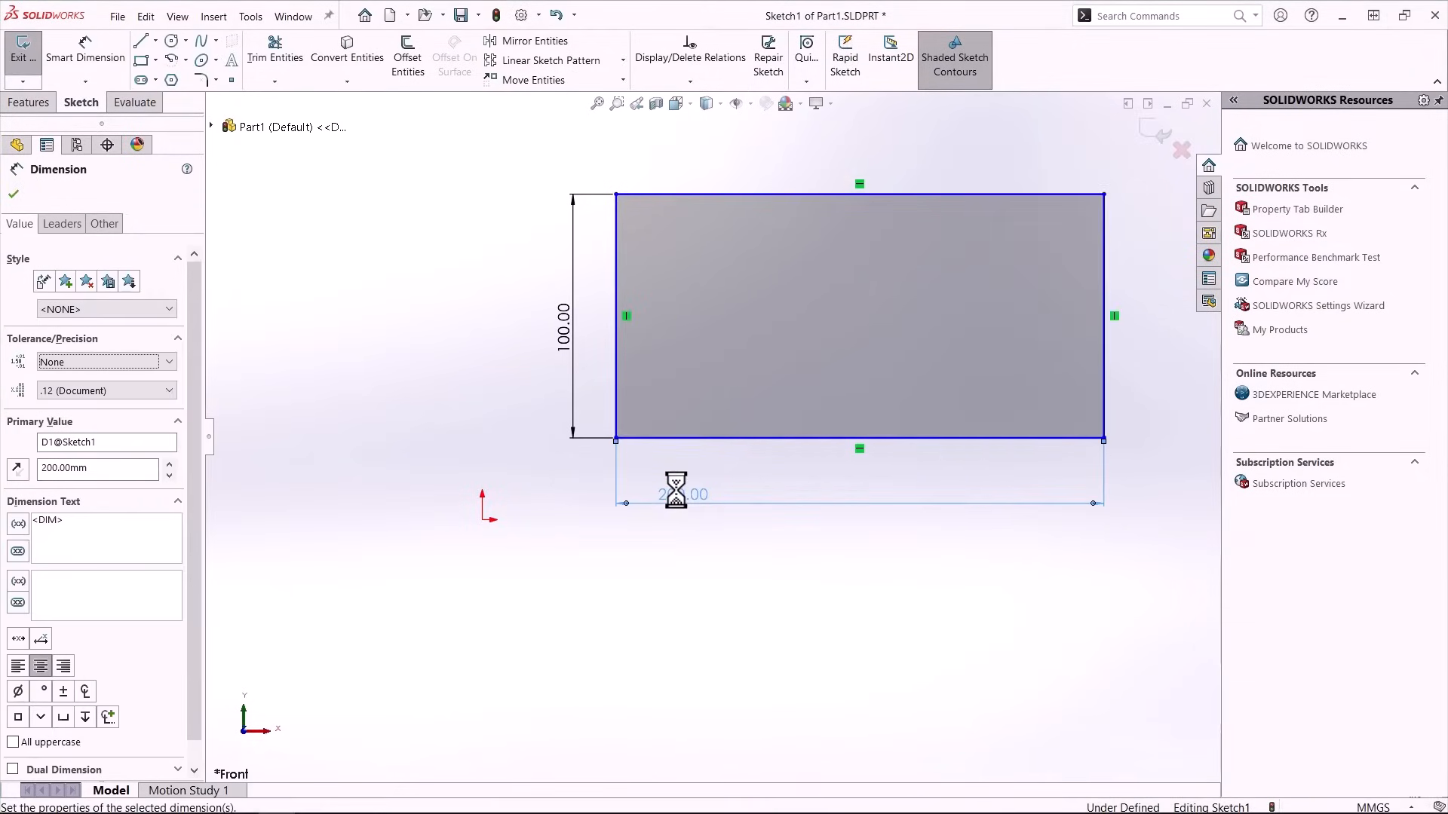
pyautogui.press('Escape')
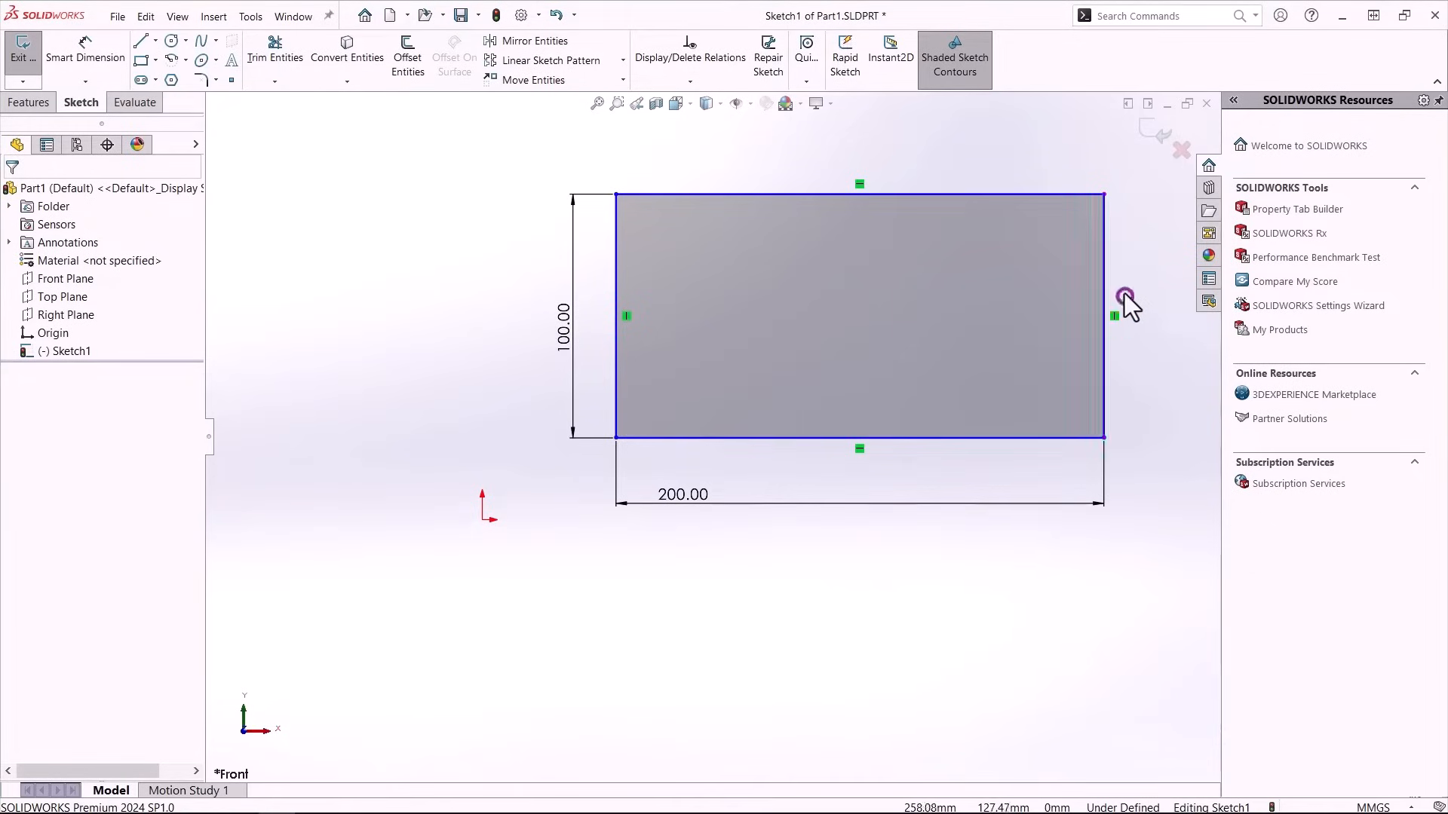
pyautogui.moveTo(1103, 194); pyautogui.dragTo(1033, 222)
pyautogui.click(1074, 324)
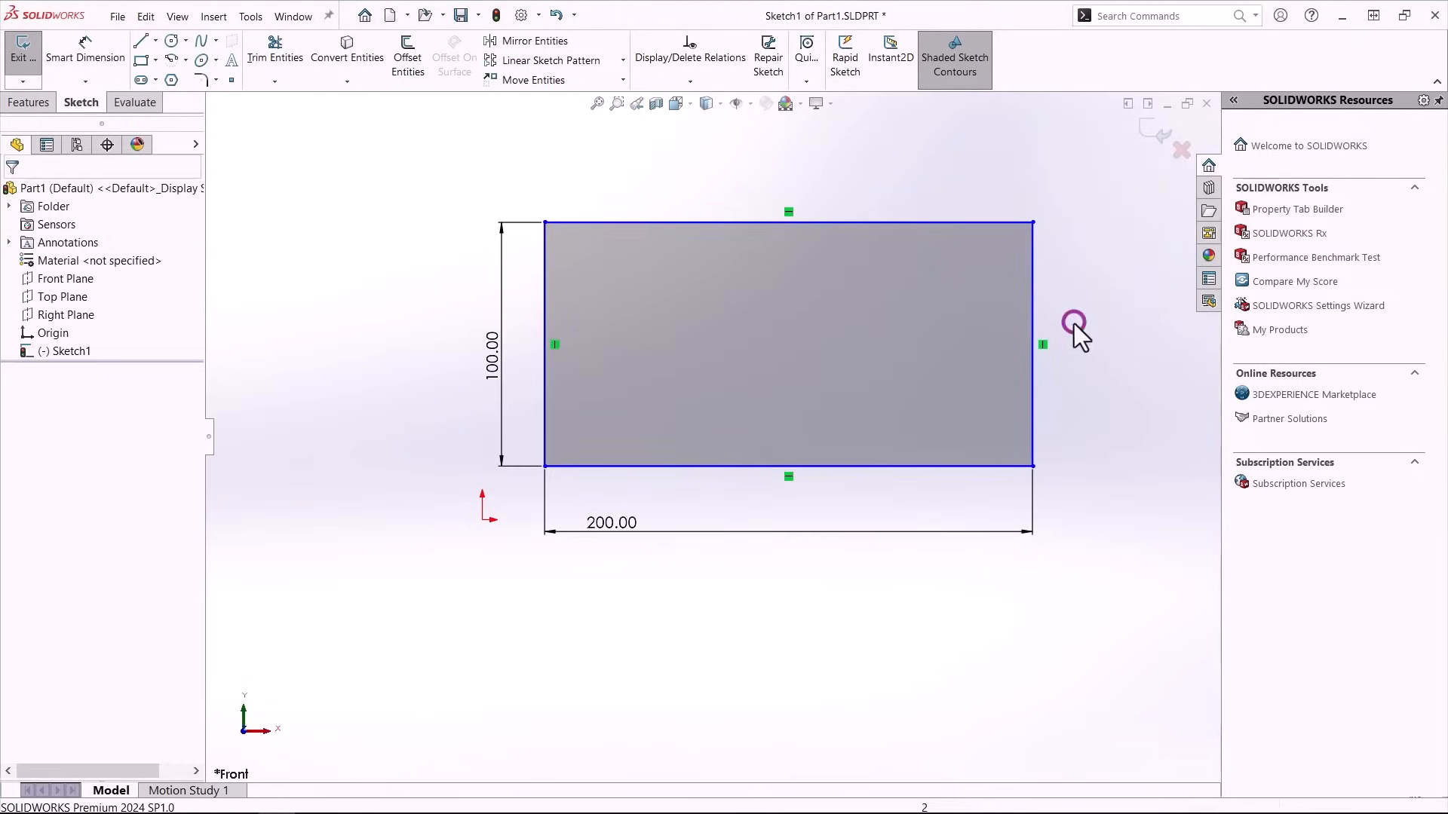
# Delete the Vertical relation of the rectangle's right edge and pull its upper right corner outward so that edge slants.
pyautogui.click(1046, 341)
pyautogui.press('Delete')
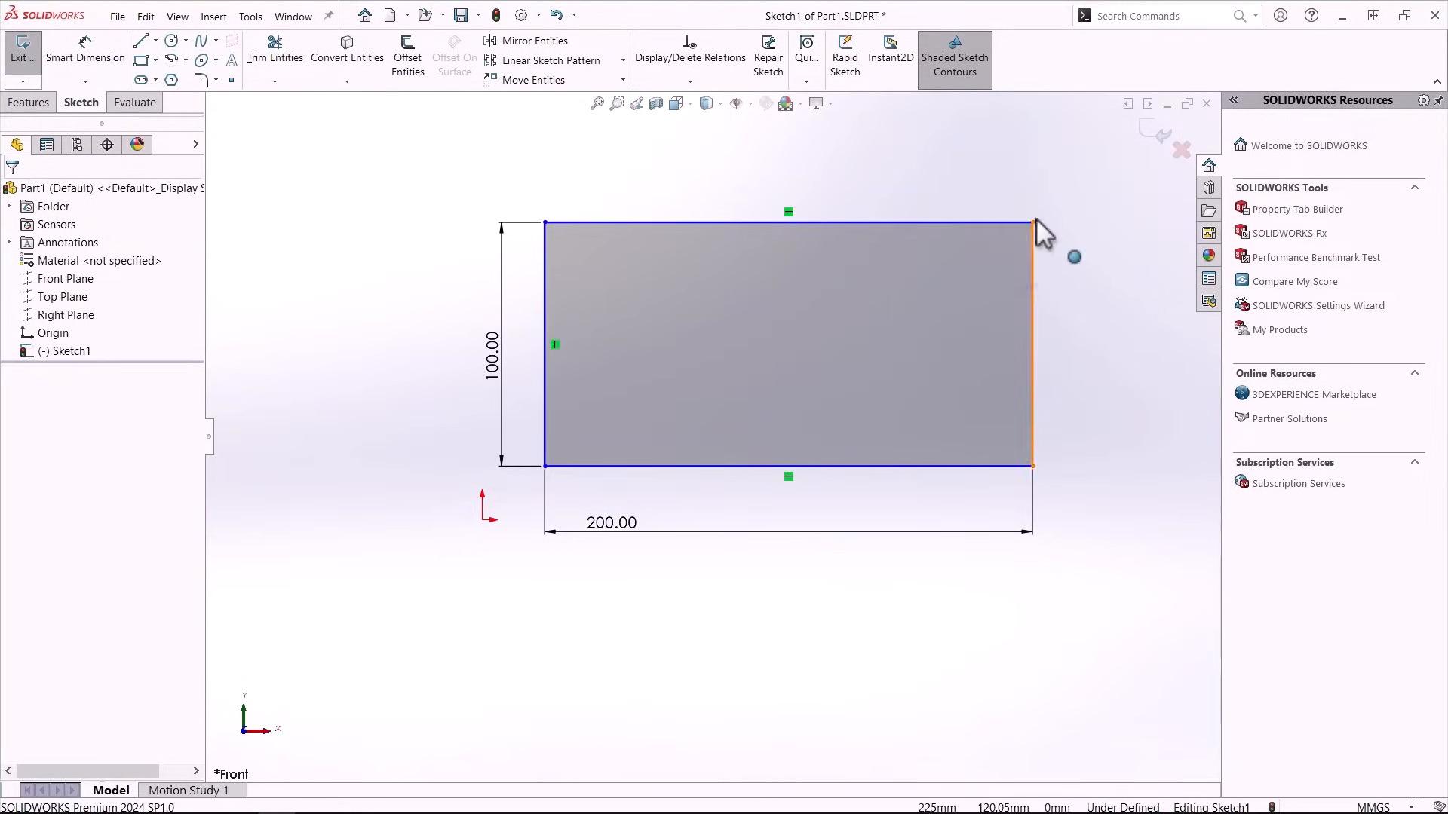
pyautogui.moveTo(1034, 220); pyautogui.dragTo(1149, 216)
pyautogui.click(1140, 342)
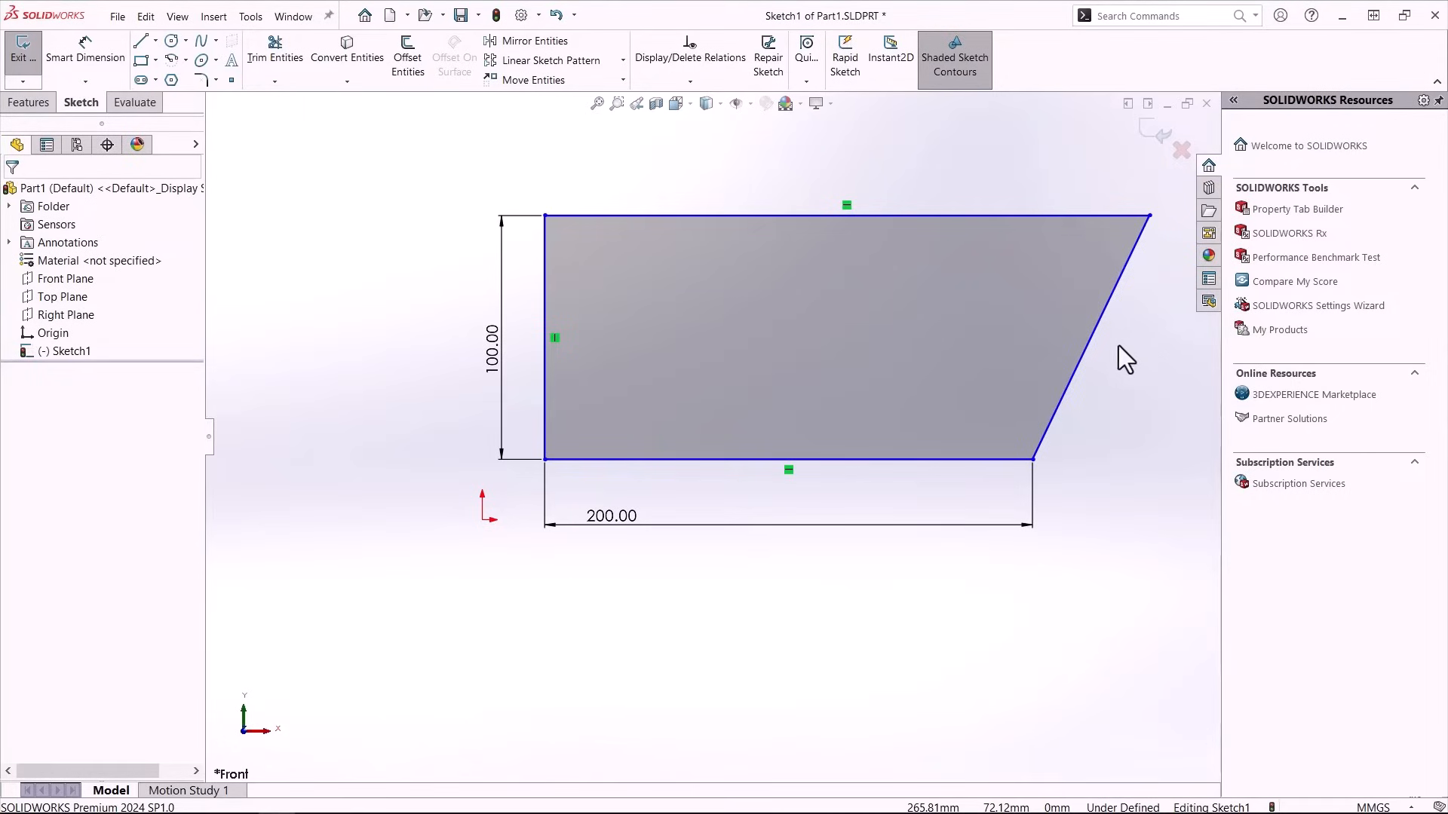
# Clear all sketch entities and draw a closed rectangle of four lines from the origin, about 112 mm wide and 72 mm high.
pyautogui.hotkey('ctrl', 'a')
pyautogui.press('Delete')
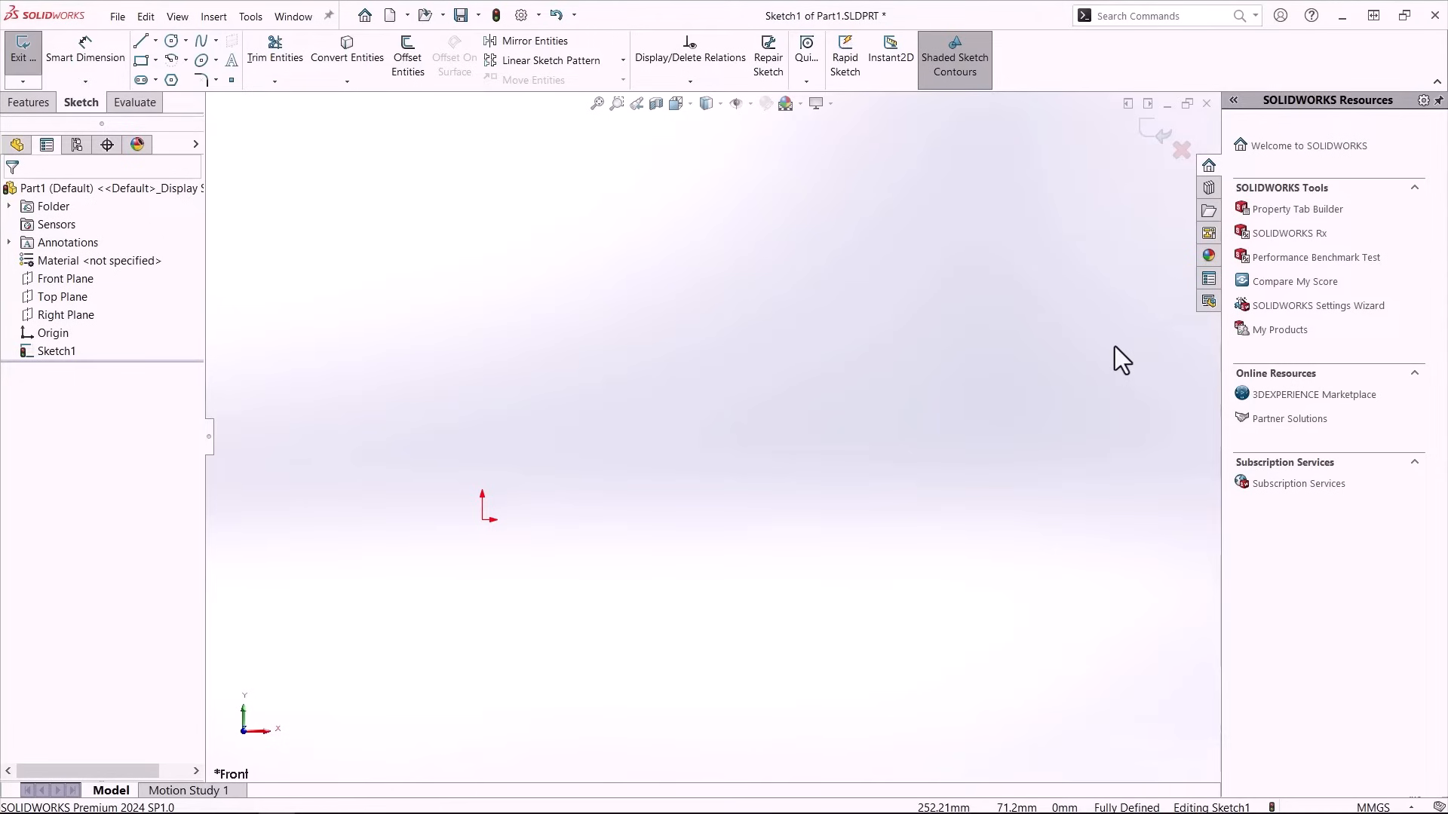
pyautogui.press('l')
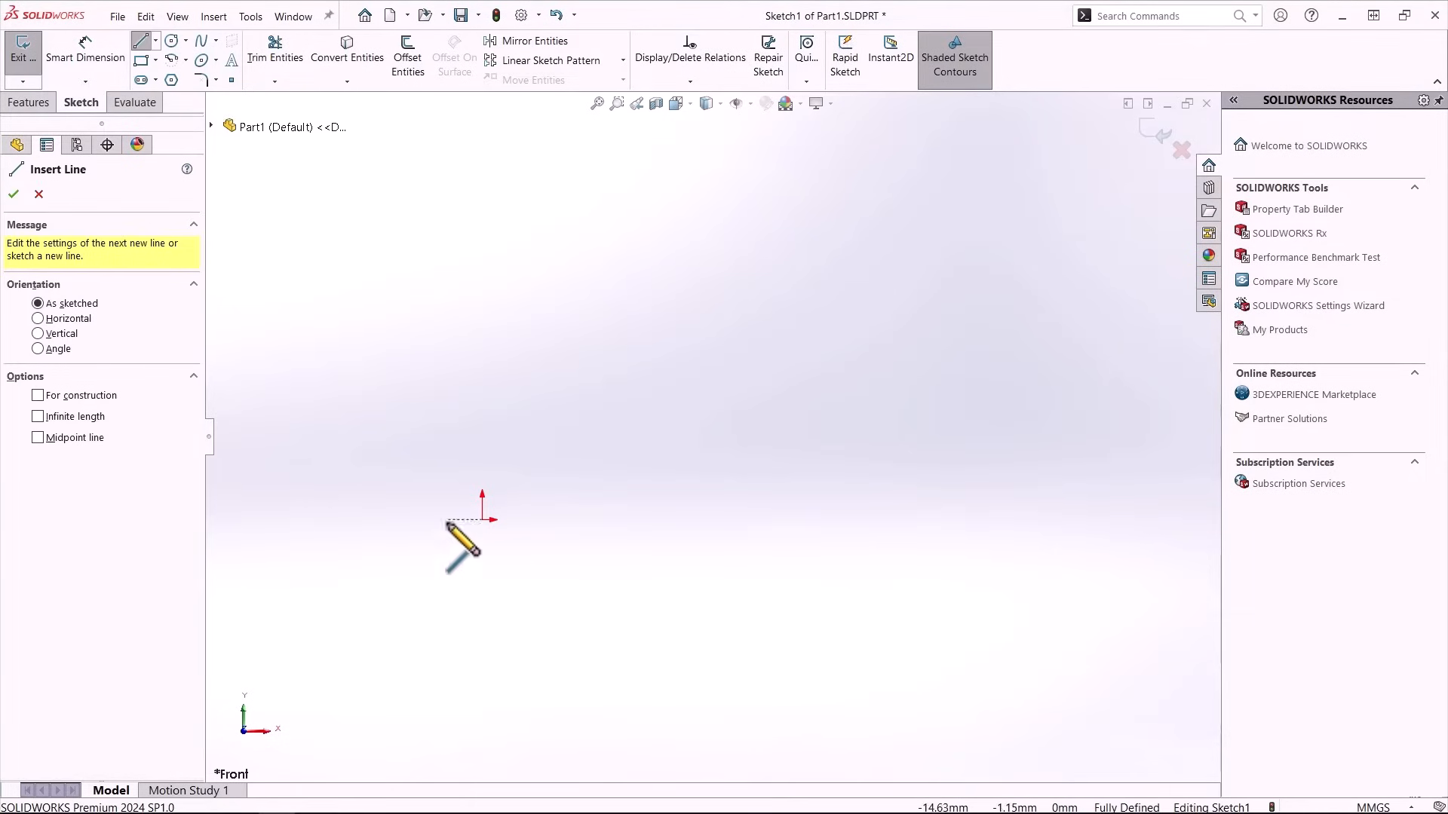
pyautogui.click(483, 520)
pyautogui.click(754, 519)
pyautogui.click(754, 344)
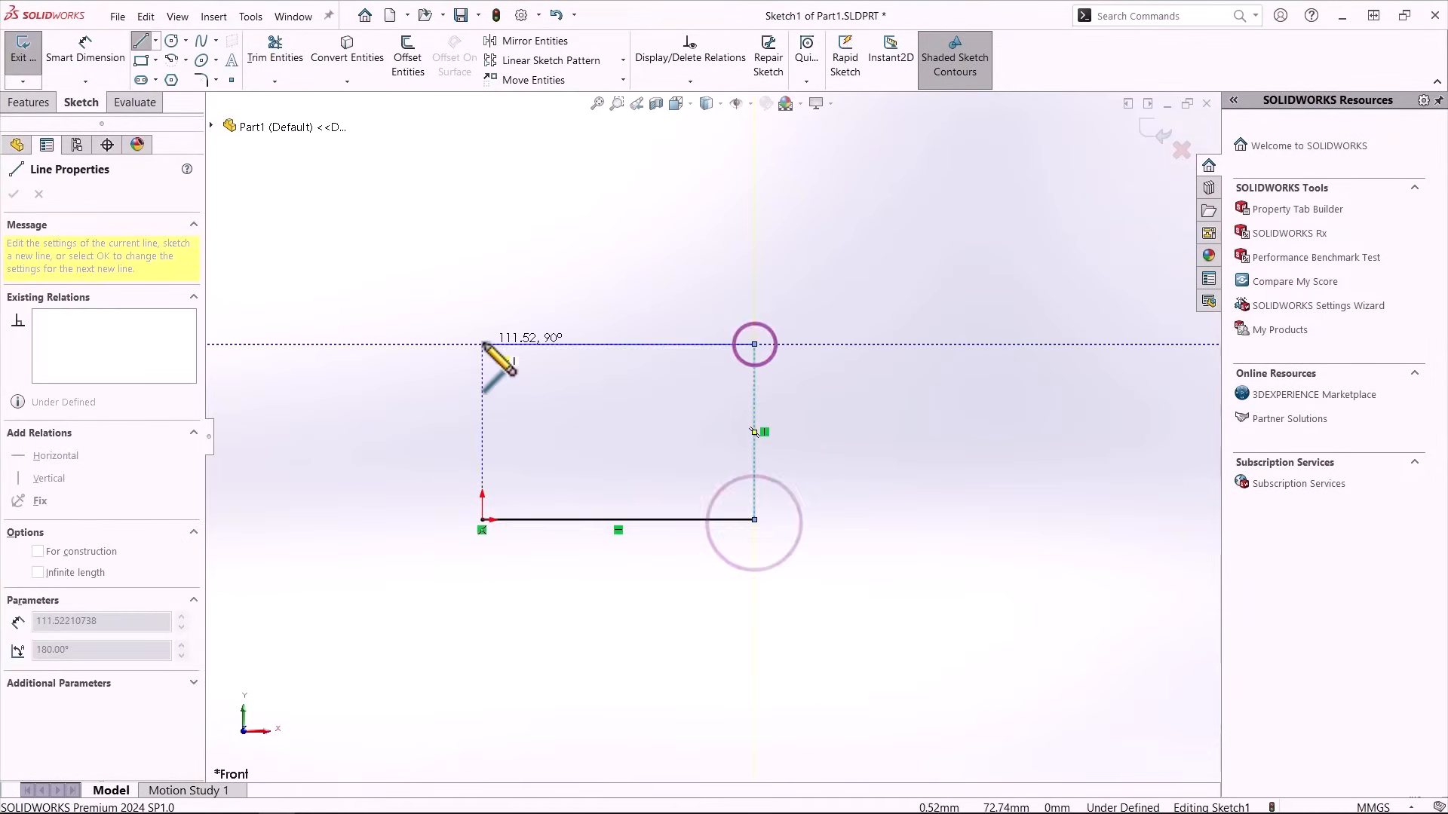
pyautogui.click(483, 345)
pyautogui.click(483, 519)
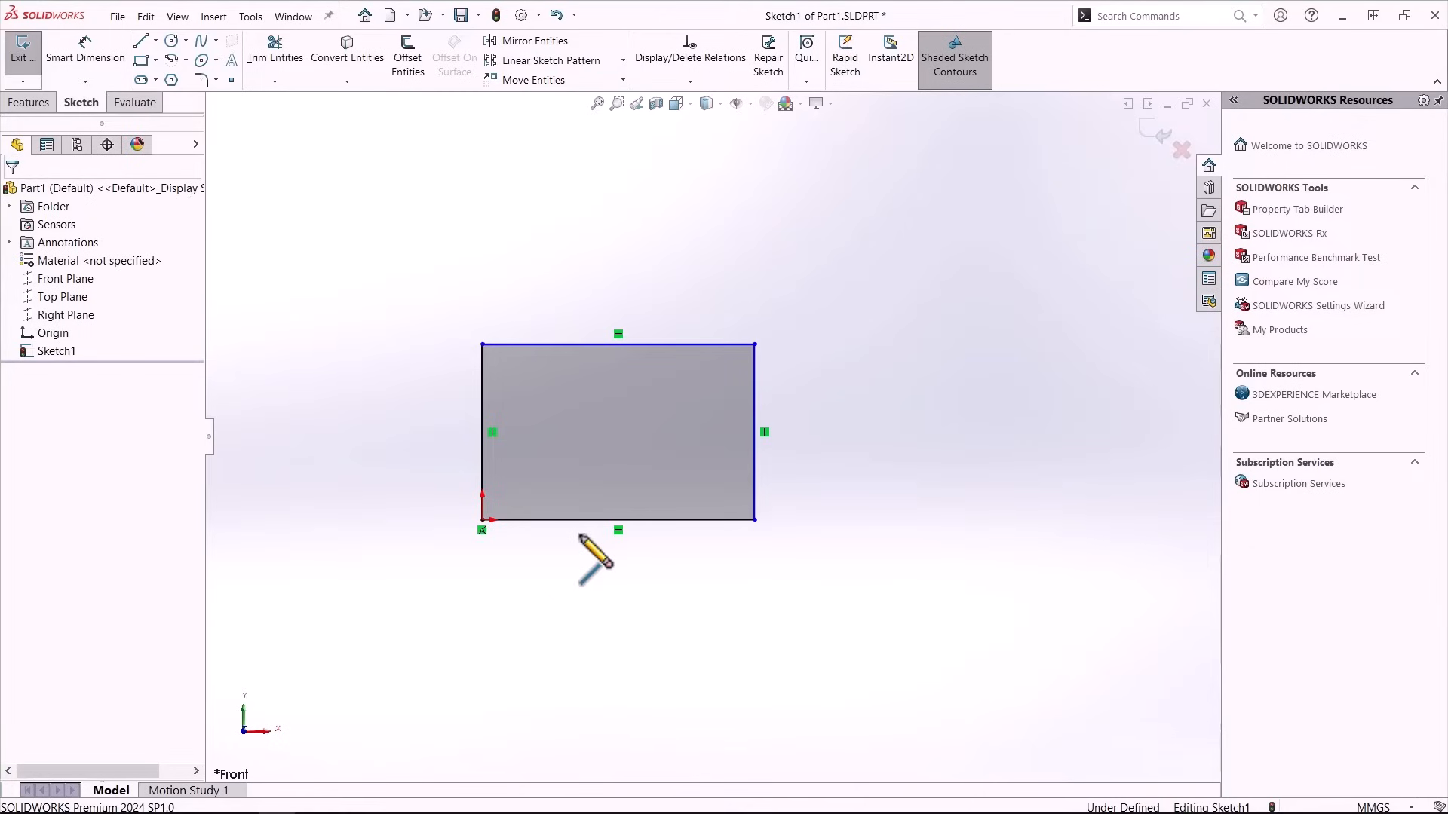
pyautogui.press('Escape')
# Stretch the rectangle by its free right-hand corners to about 217 mm wide and 119 mm high.
pyautogui.moveTo(755, 520); pyautogui.dragTo(1038, 591)
pyautogui.moveTo(1039, 343); pyautogui.dragTo(1011, 229)
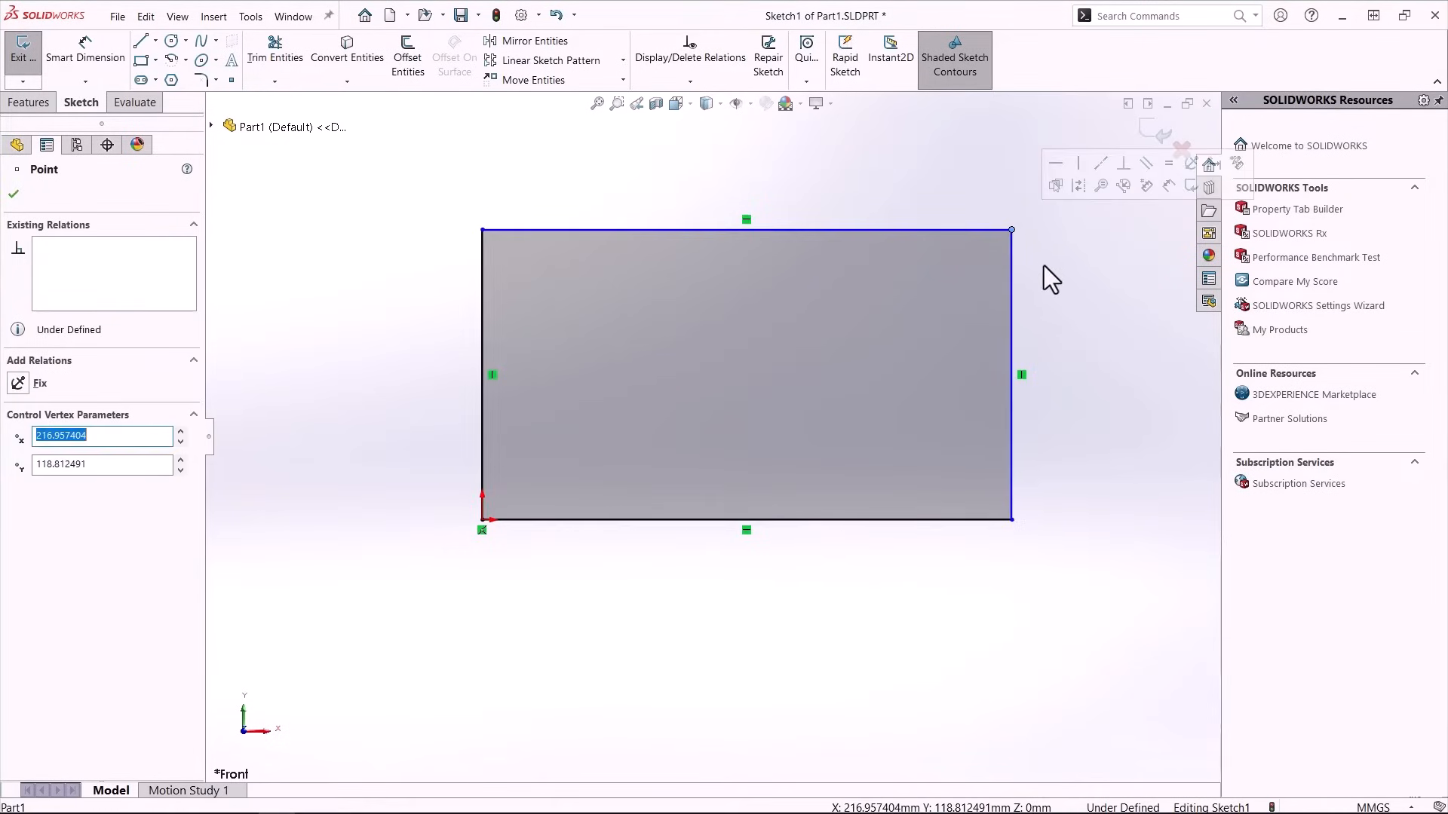
pyautogui.click(1047, 269)
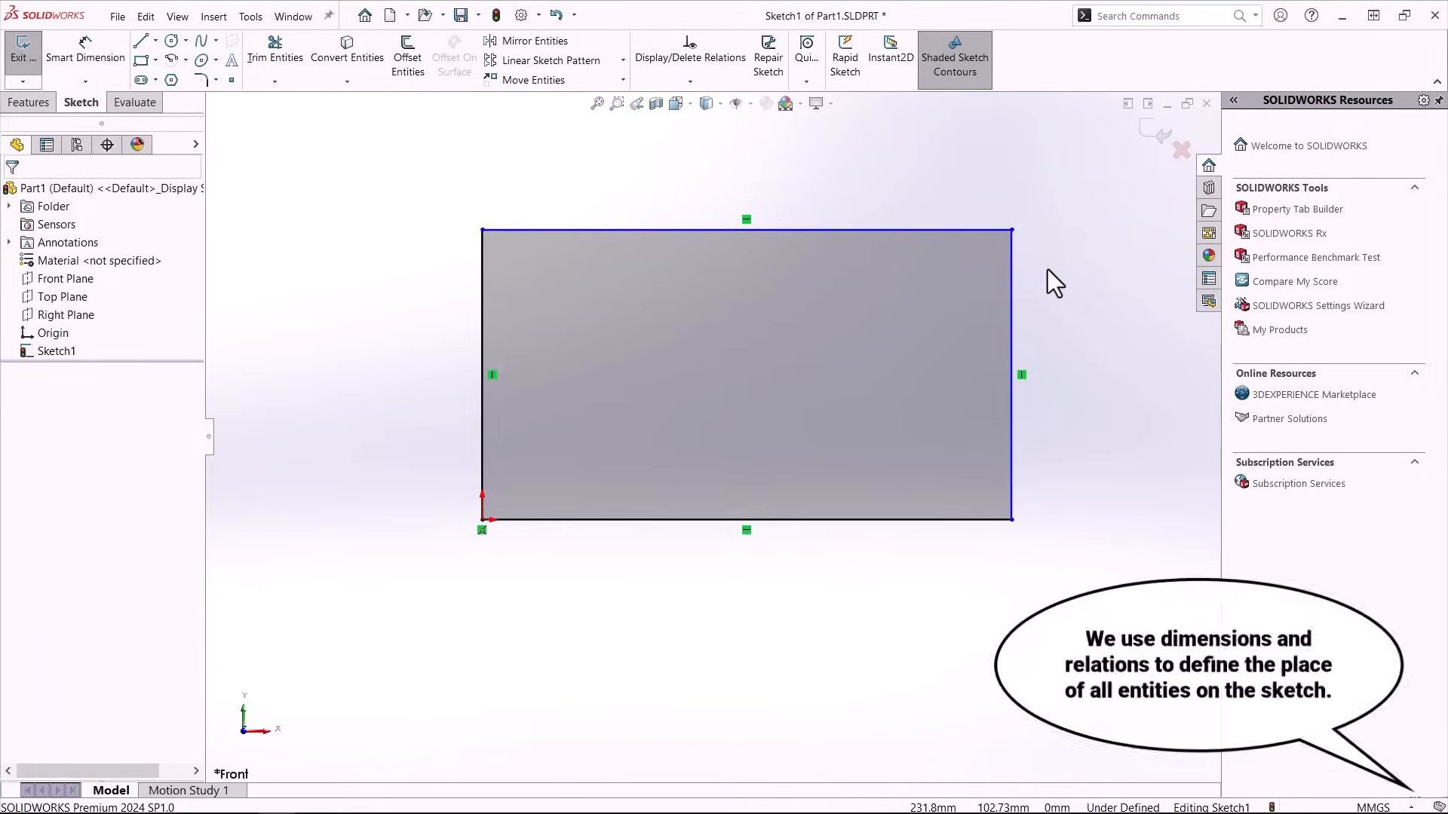
# Place a dimension for the rectangle's lower edge just below it.
pyautogui.press('d')
pyautogui.click(917, 521)
pyautogui.click(898, 580)
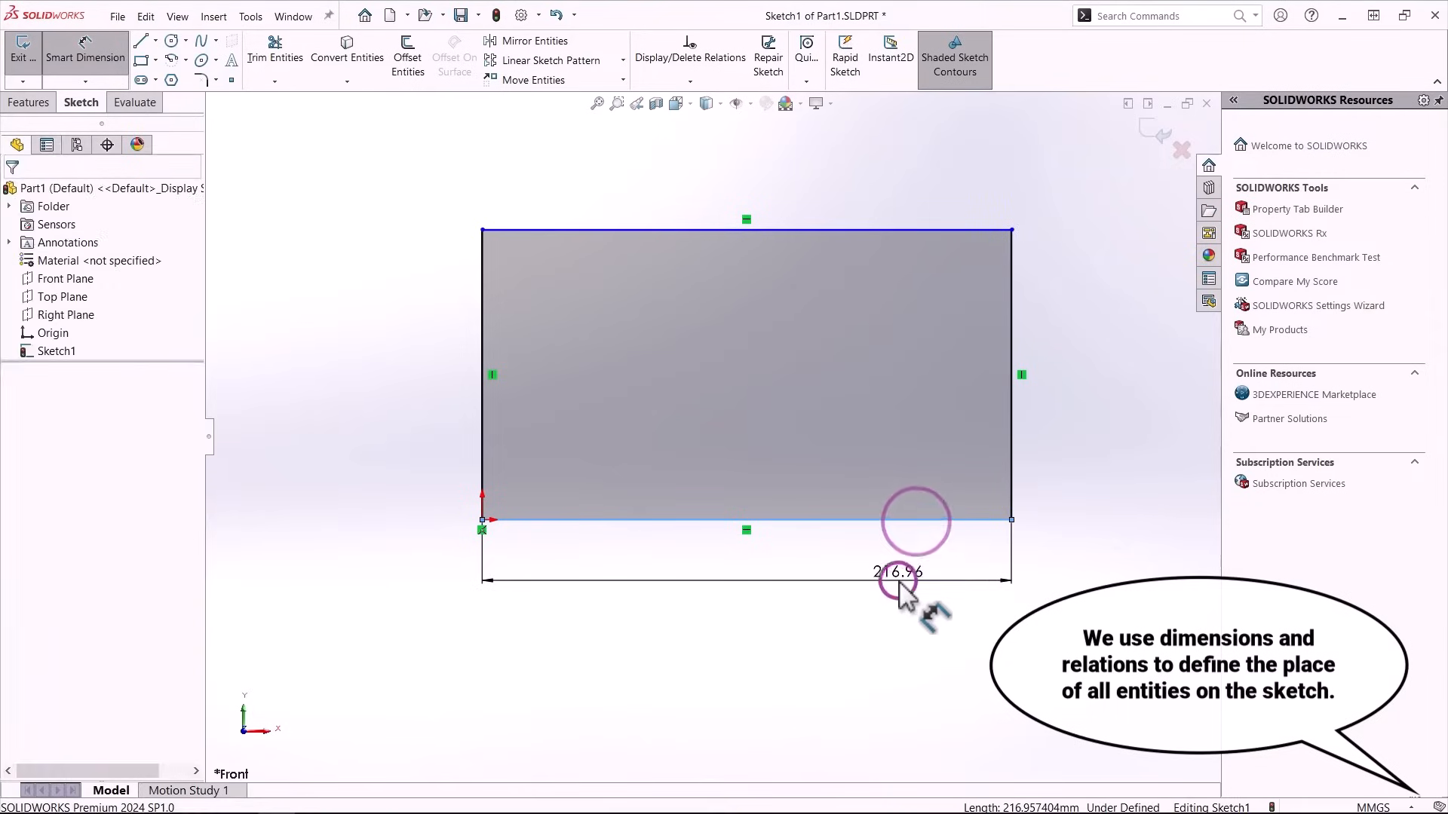
# Set the length dimension of the rectangle's bottom edge to 150 mm.
pyautogui.write('150')
pyautogui.press('Return')
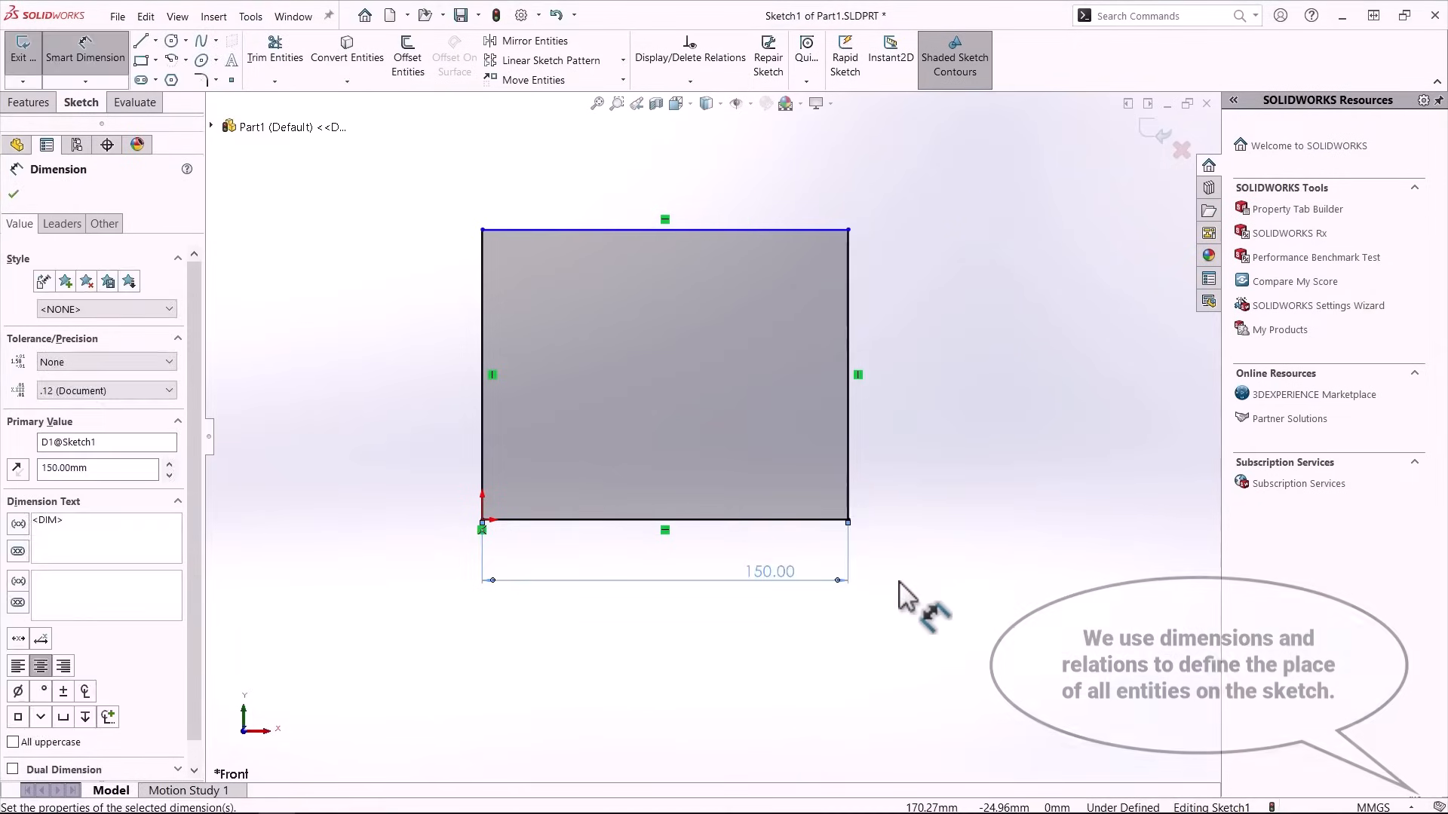
pyautogui.press('Escape')
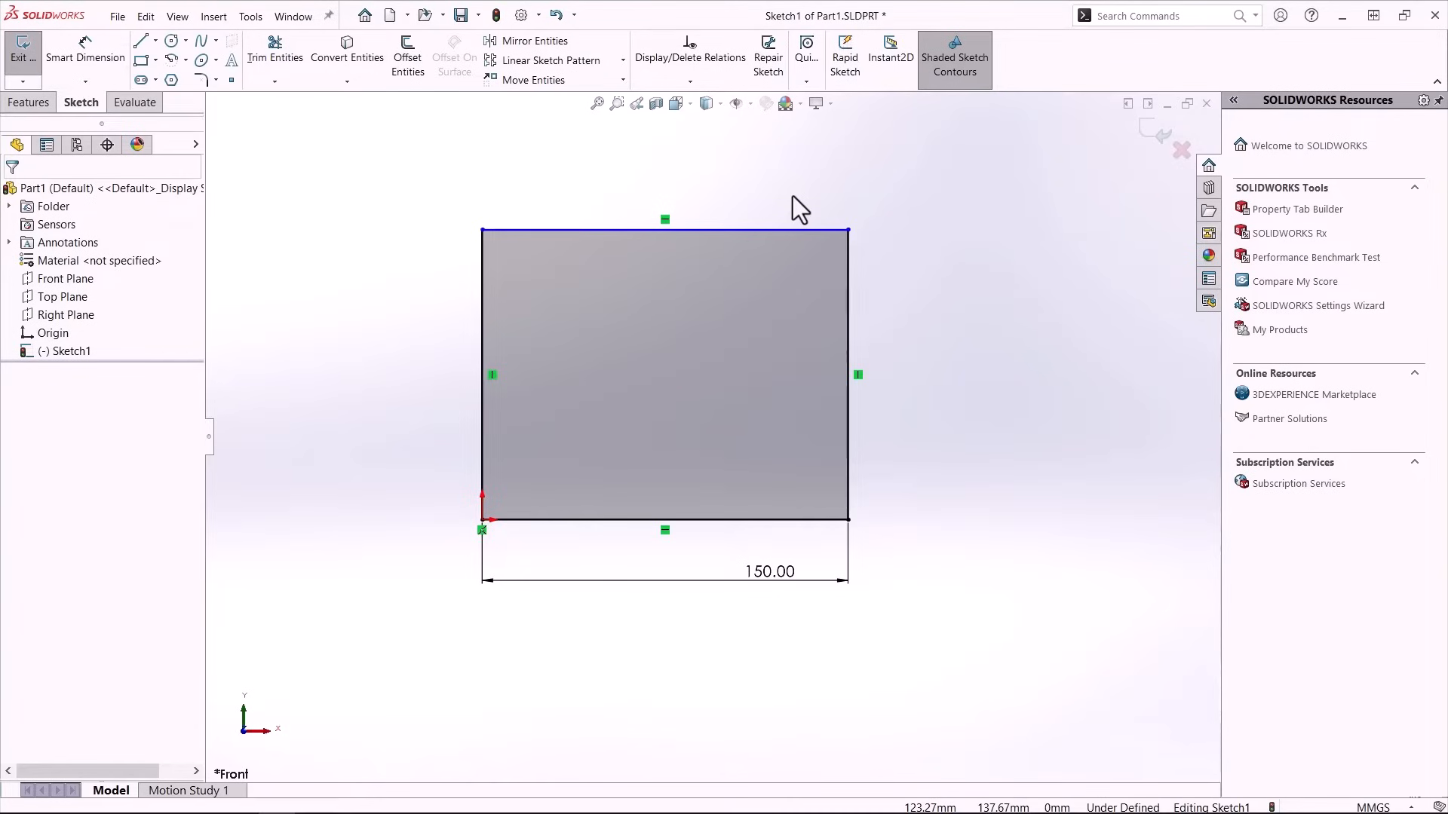
# Shorten the rectangle by its top-right corner, dimension its left edge at 80 mm, and check whether that corner still moves.
pyautogui.moveTo(849, 229); pyautogui.dragTo(849, 275)
pyautogui.click(899, 368)
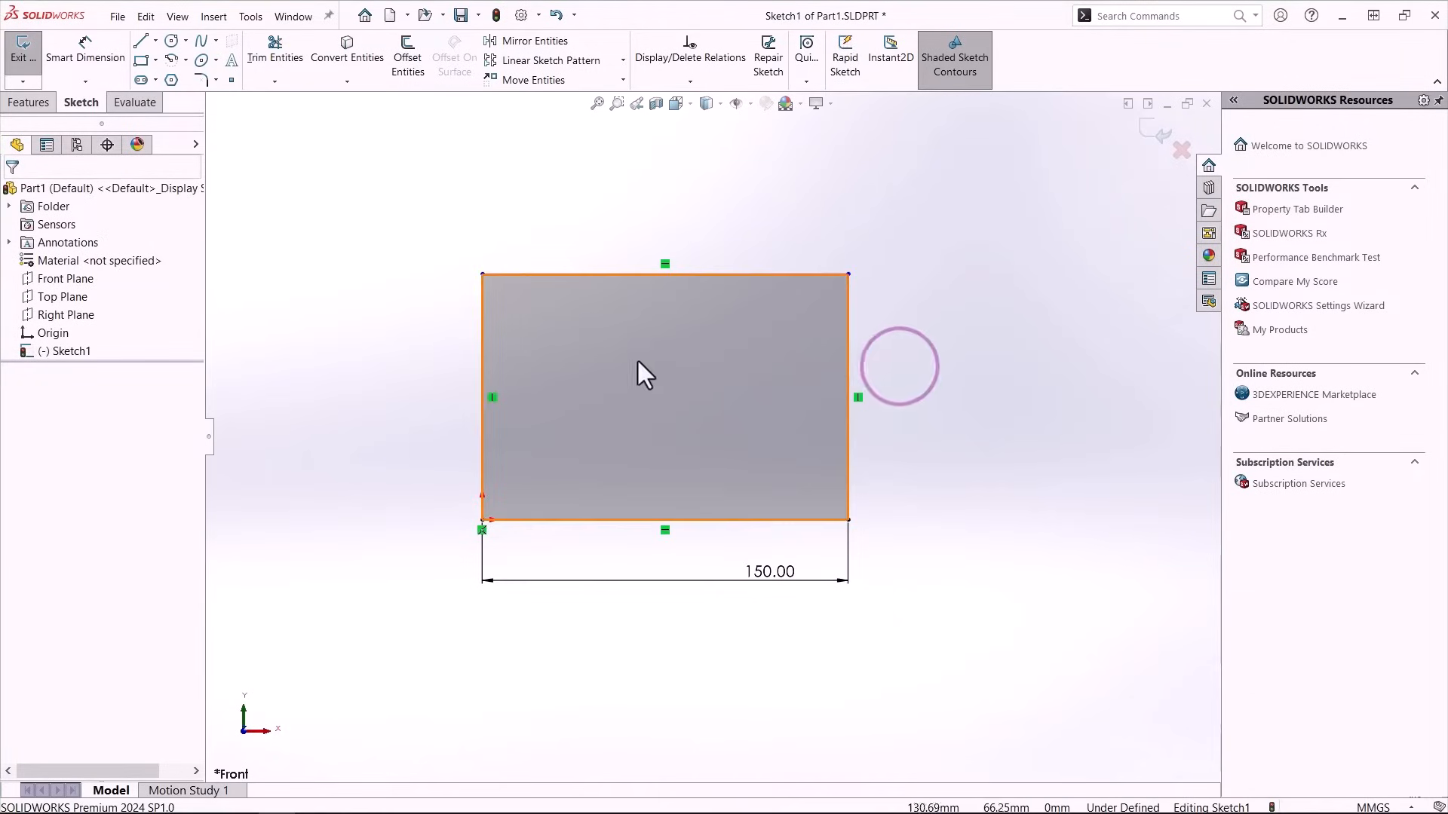
pyautogui.press('d')
pyautogui.click(481, 343)
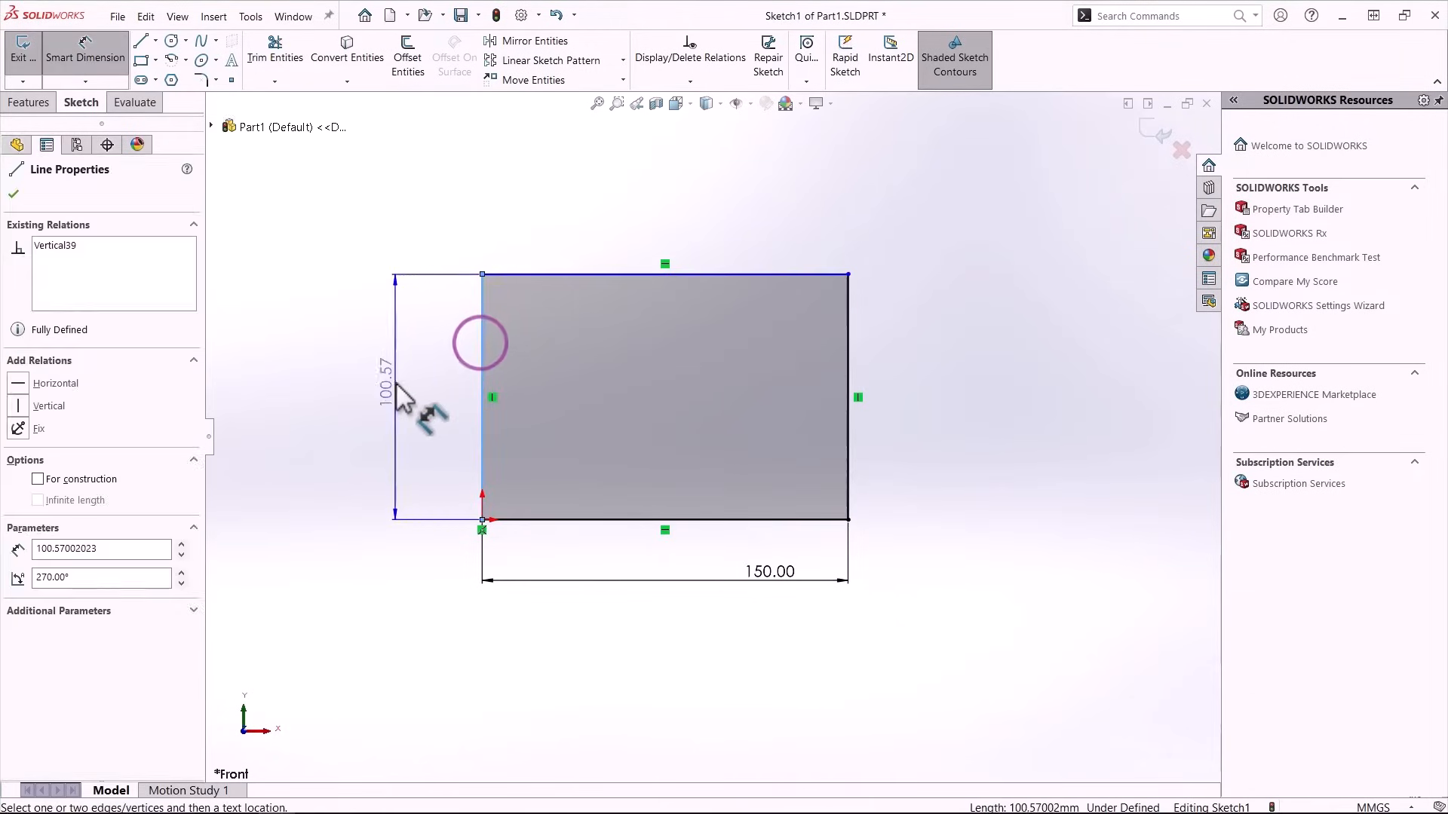
pyautogui.click(398, 392)
pyautogui.write('80')
pyautogui.press('Return')
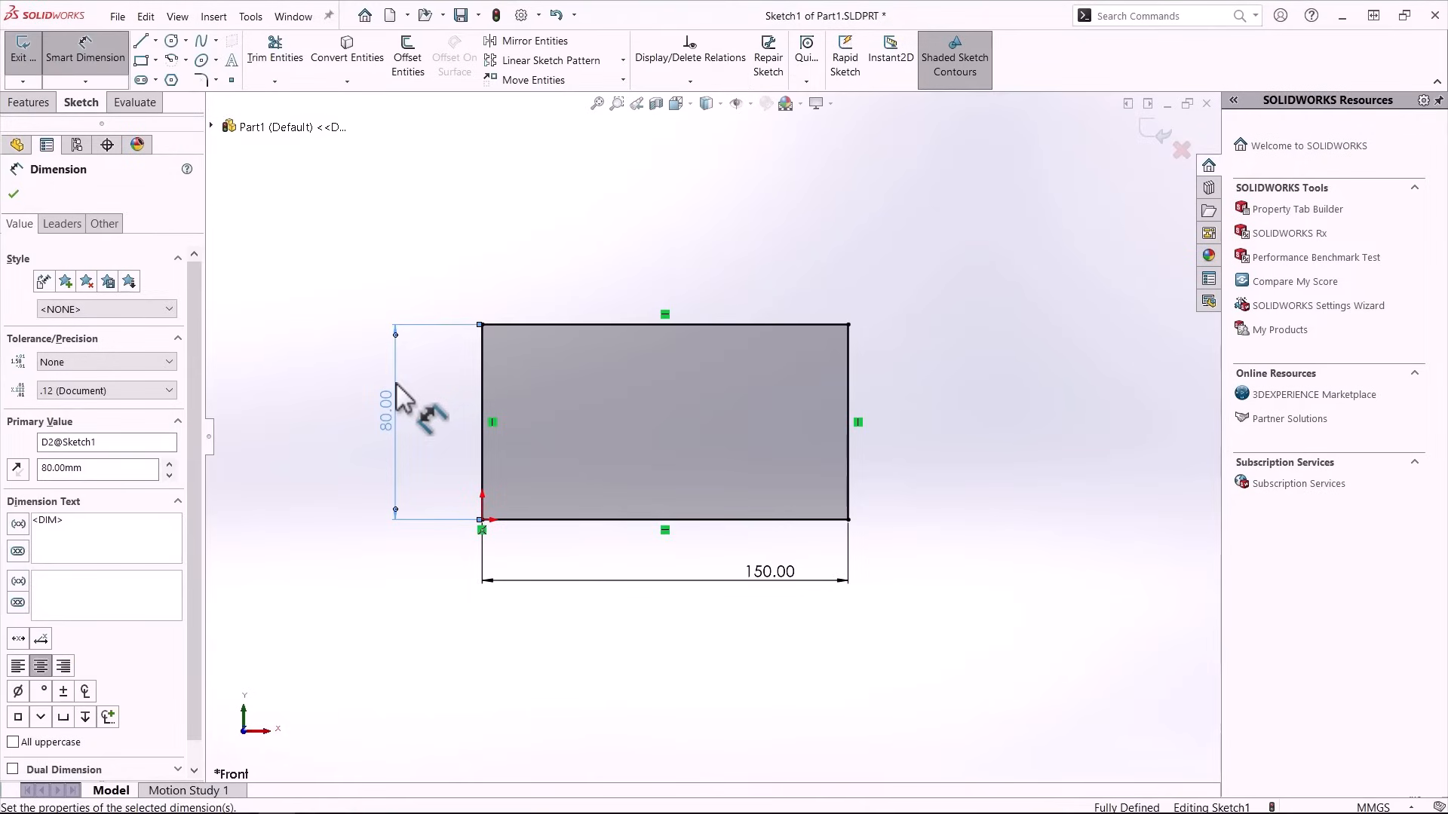
pyautogui.press('Escape')
pyautogui.click(848, 325)
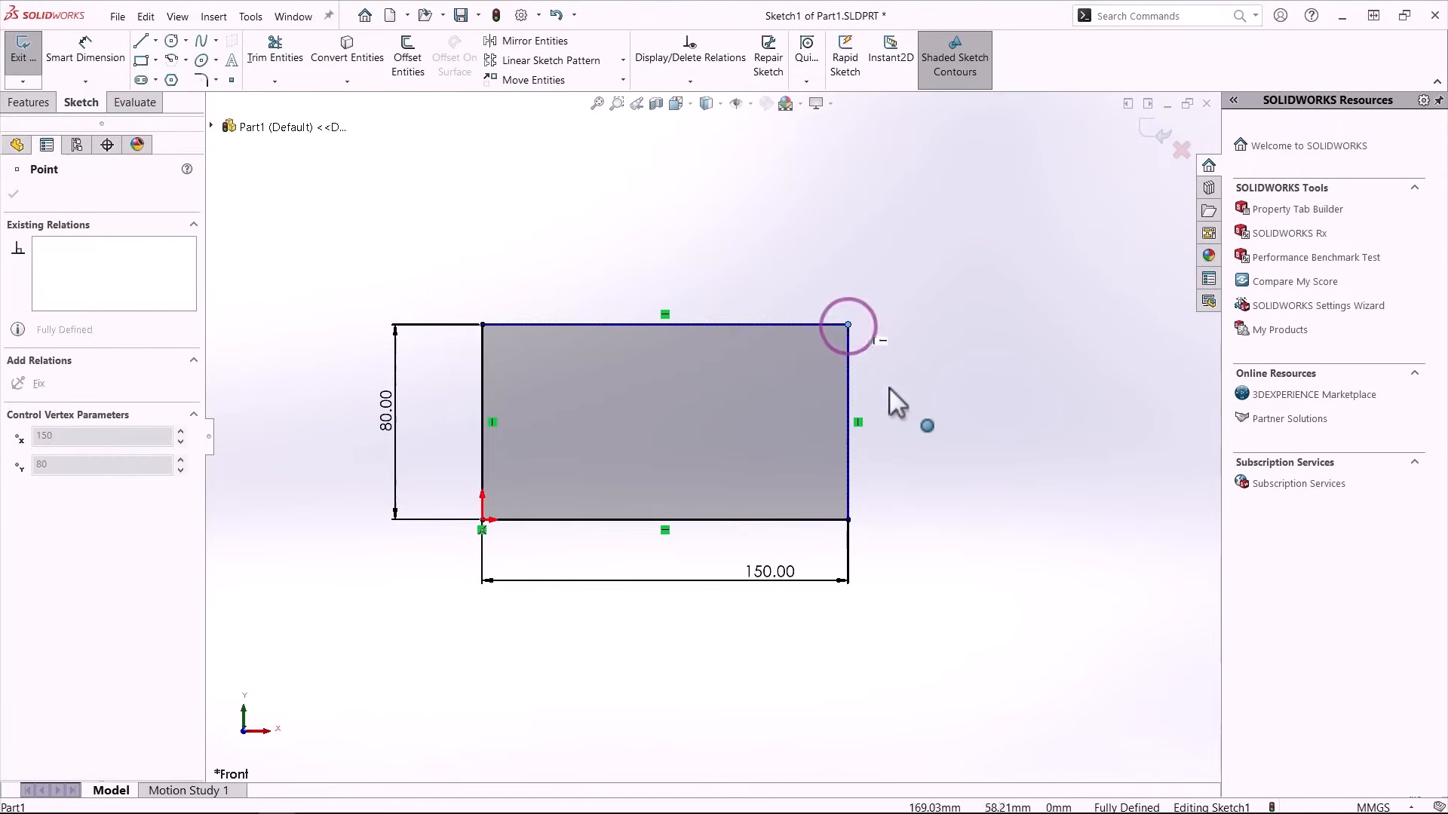
pyautogui.click(1047, 502)
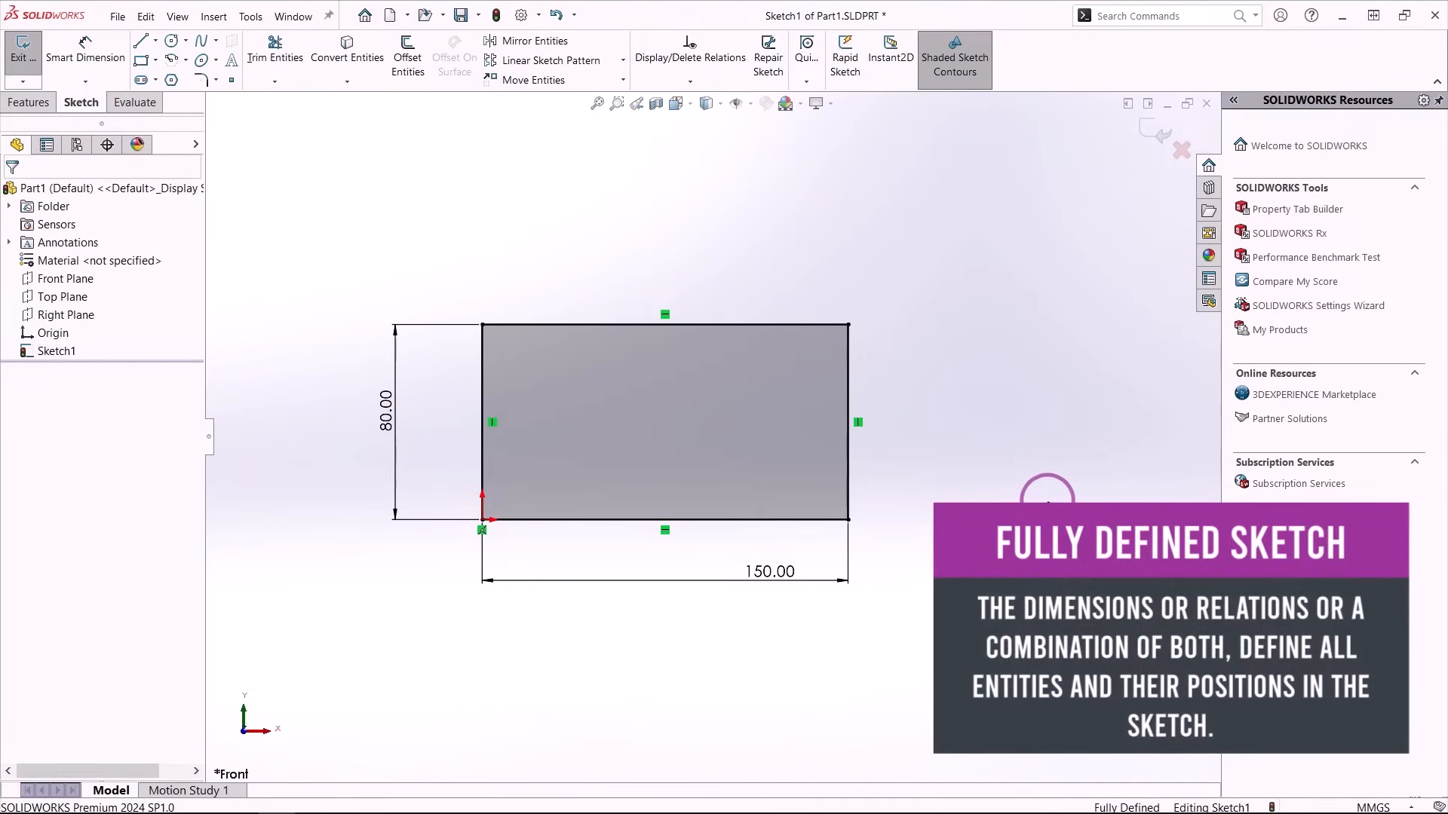
# Set the rectangle's height dimension to 100 mm.
pyautogui.click(392, 410)
pyautogui.doubleClick(393, 410)
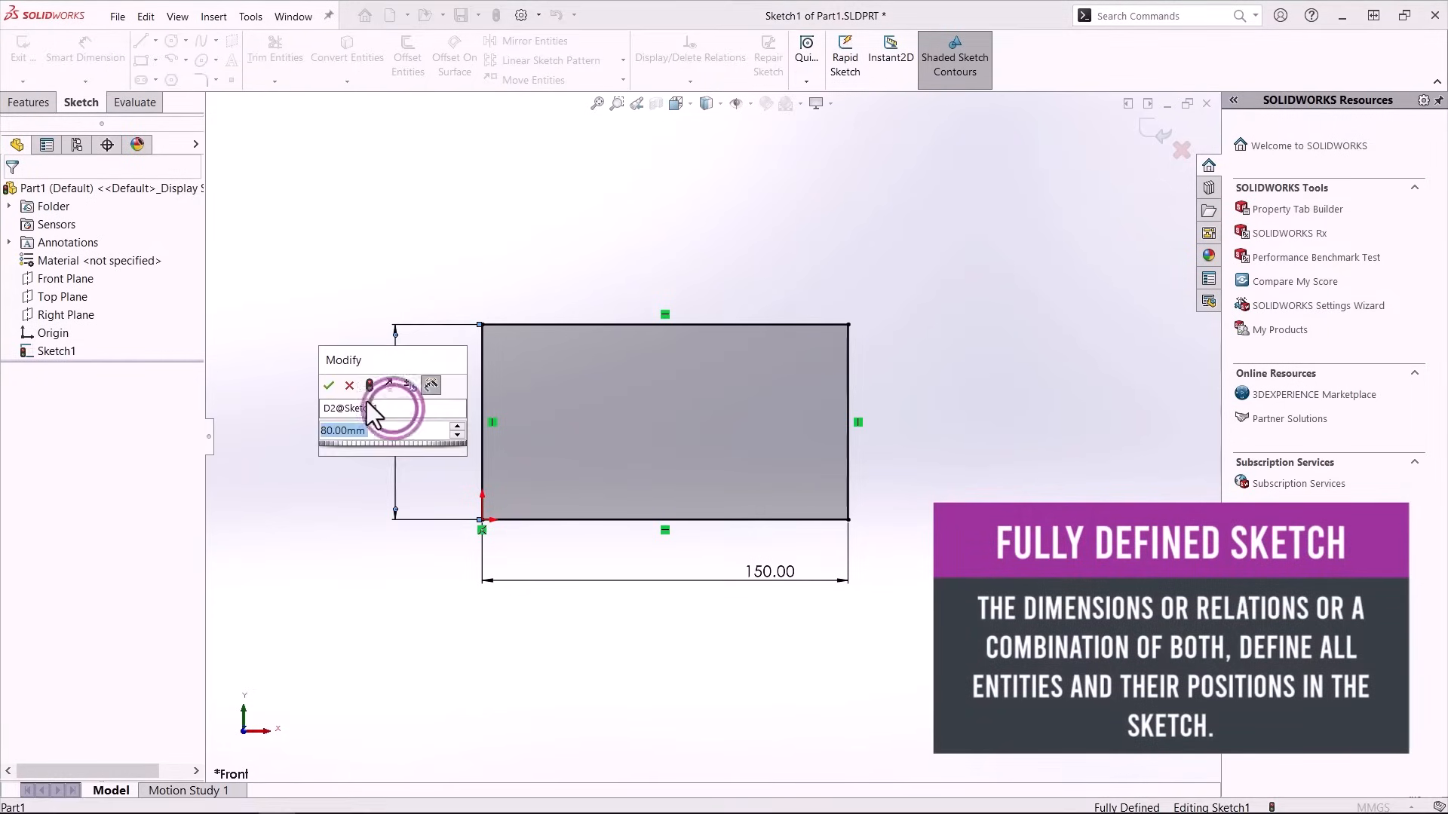
pyautogui.write('100')
pyautogui.press('Return')
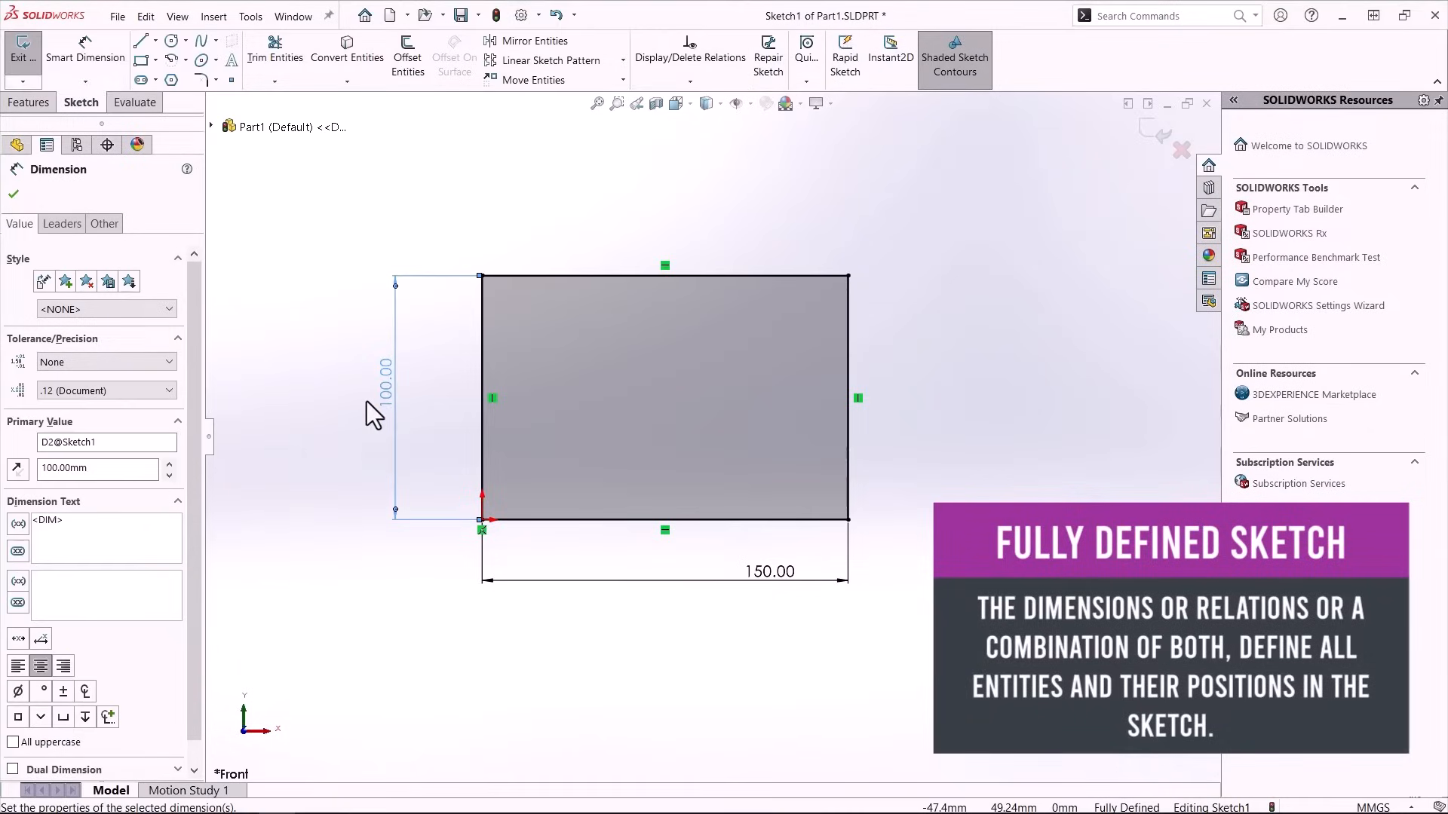
pyautogui.click(366, 401)
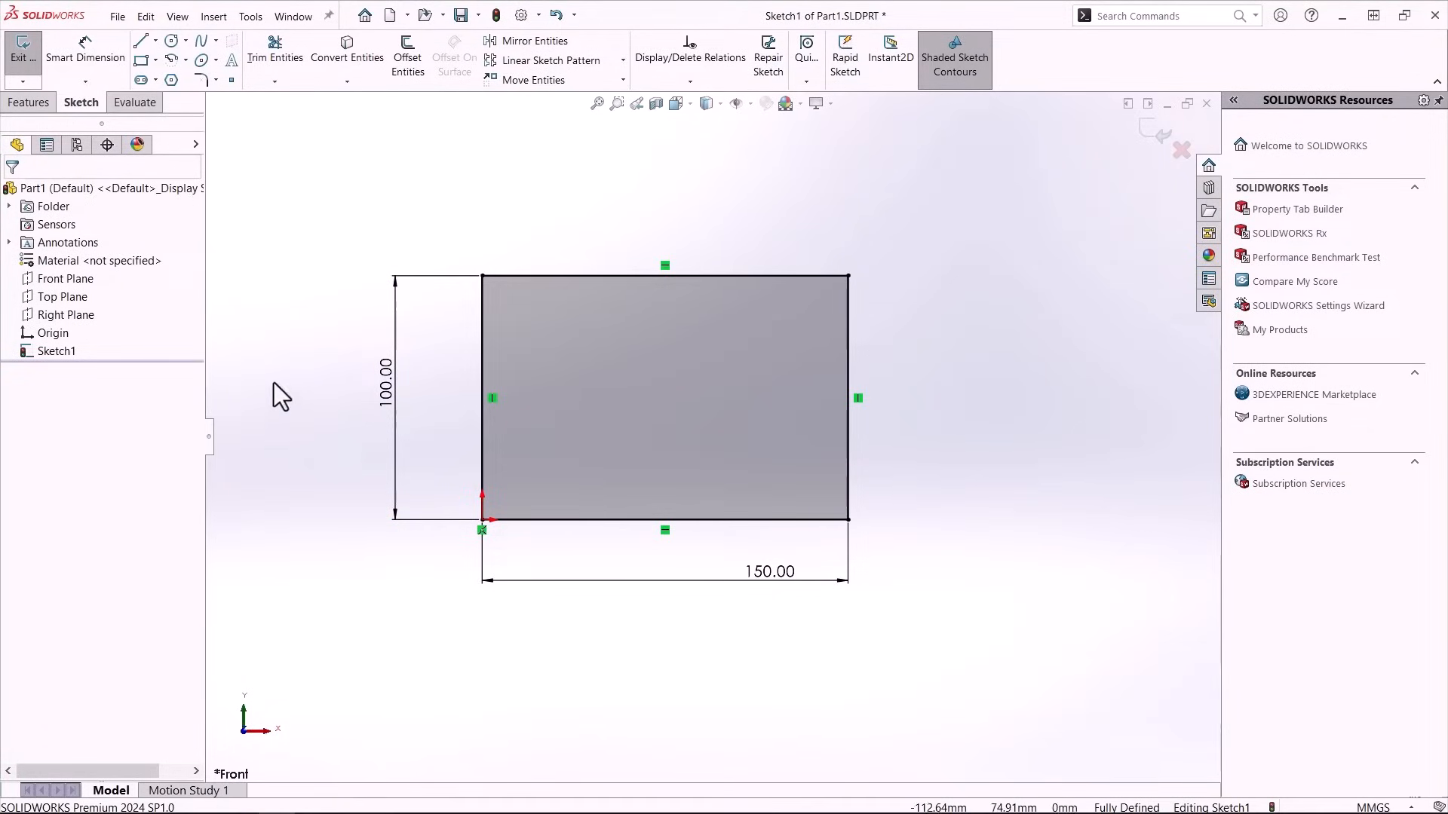
# Start an Extruded Boss/Base from the rectangle sketch with a Blind depth of 50 mm.
pyautogui.click(30, 102)
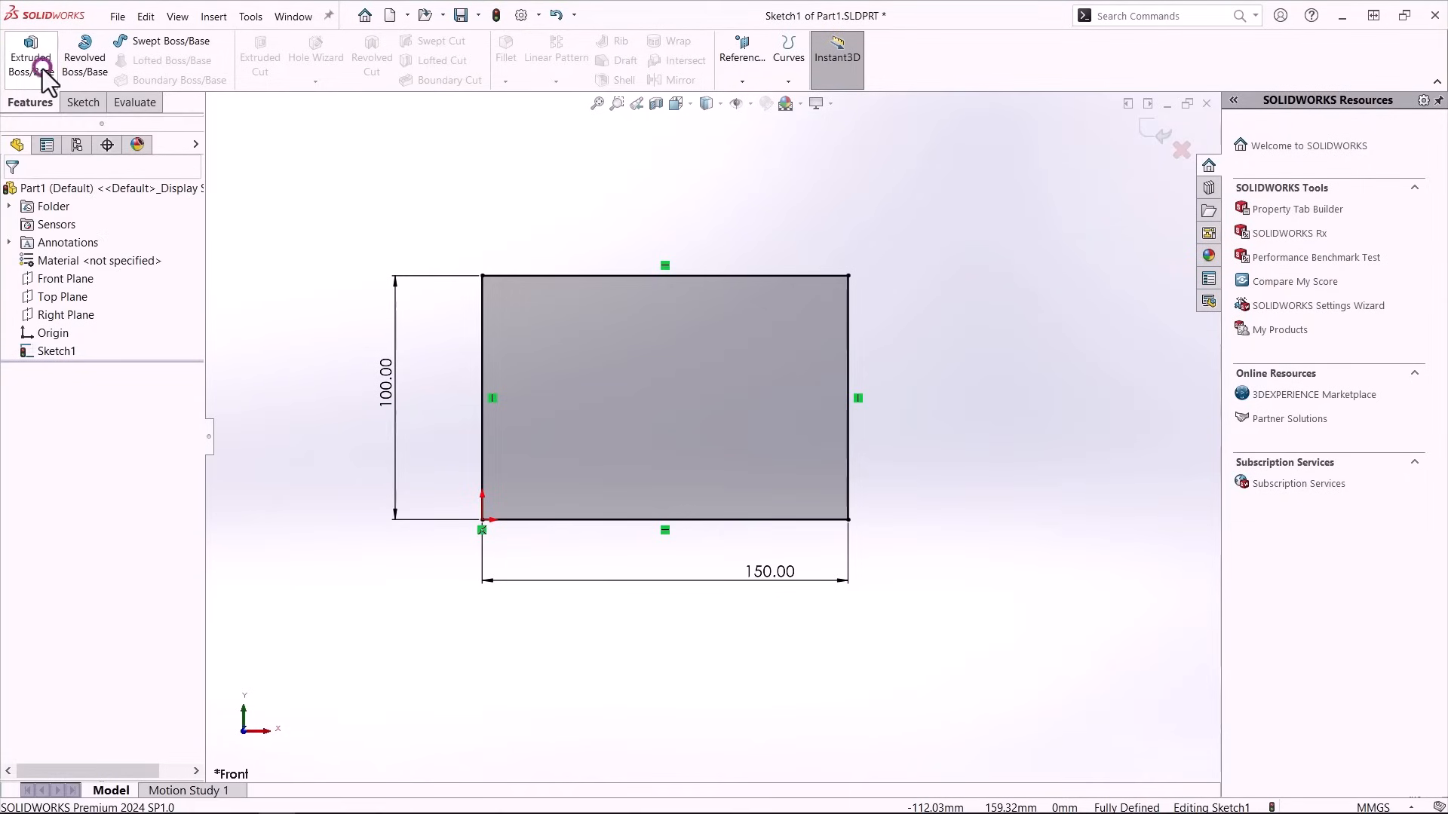
pyautogui.click(43, 70)
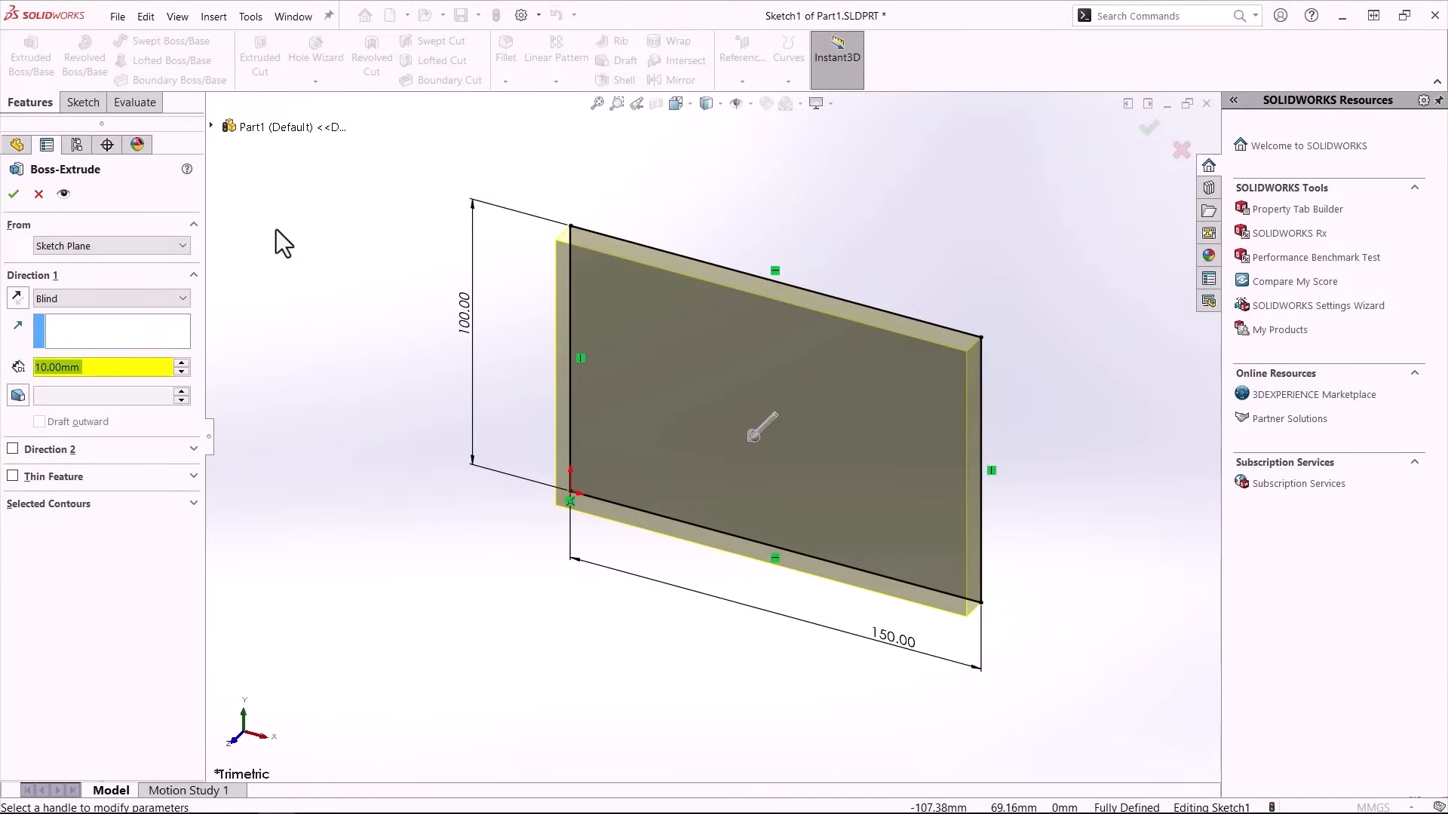
pyautogui.click(96, 368)
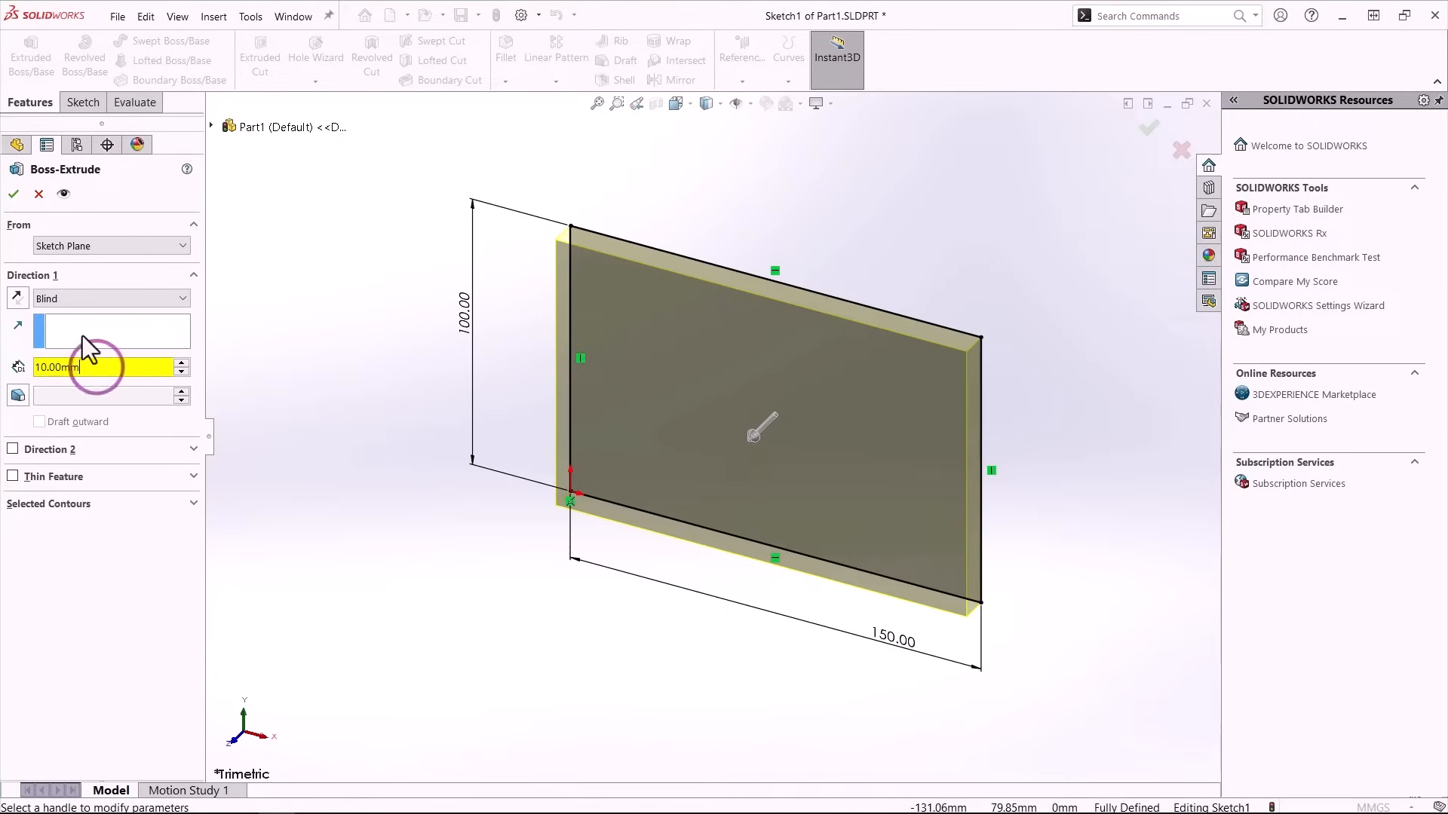
pyautogui.hotkey('ctrl', 'a')
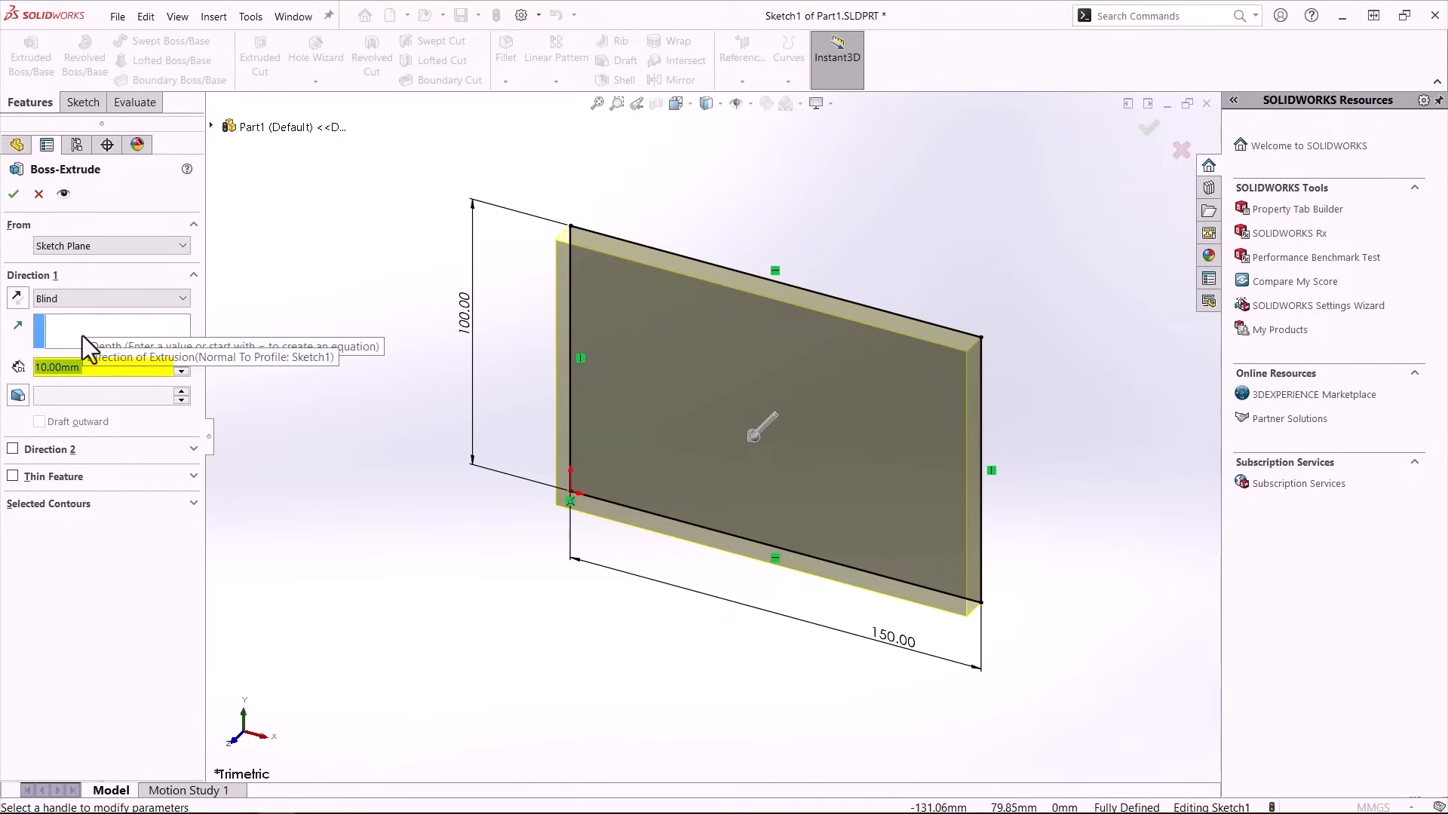
pyautogui.write('50')
pyautogui.press('Return')
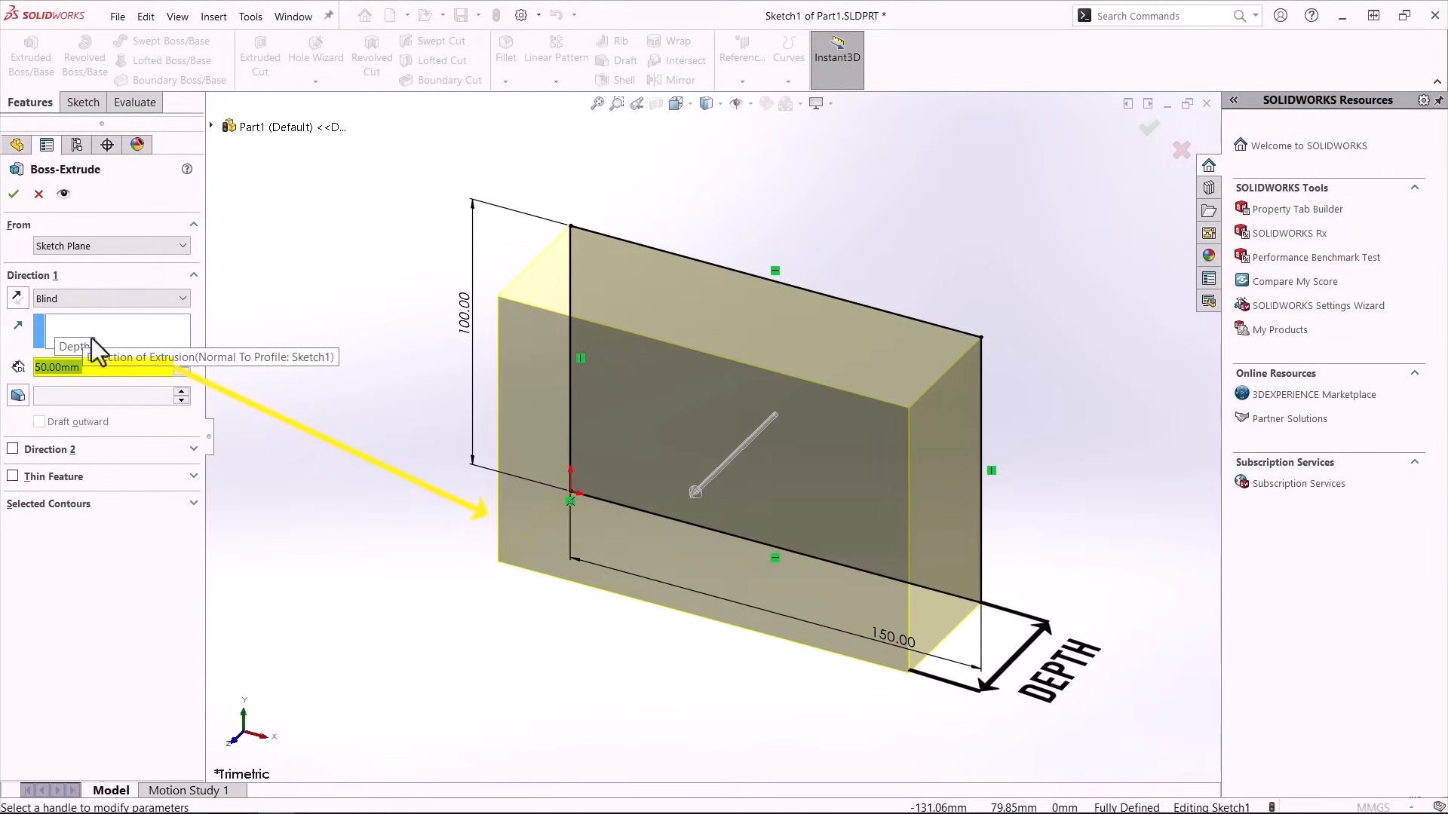
pyautogui.click(277, 387)
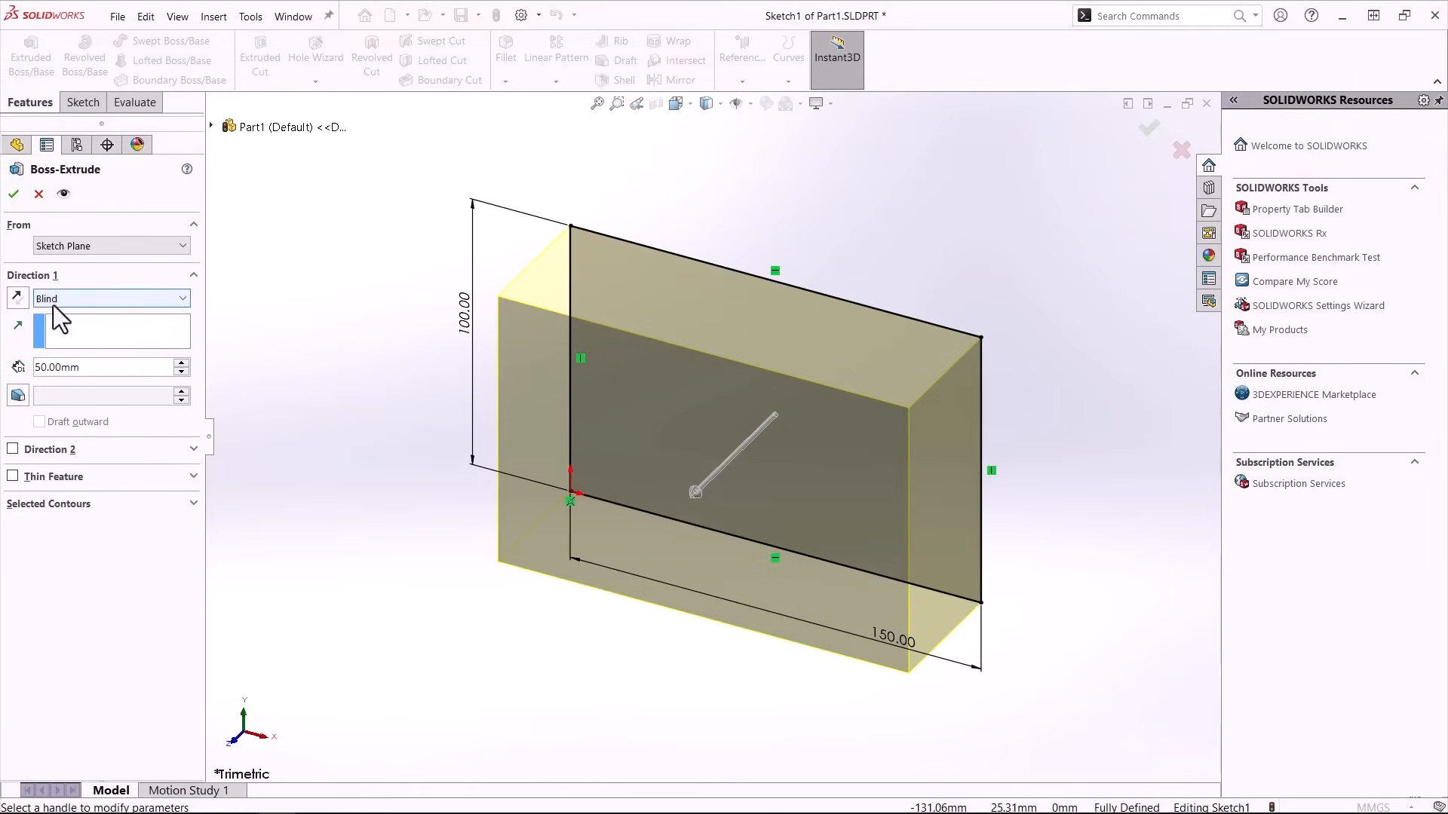
# Try reversing the extrusion direction and flip it back to the original side.
pyautogui.click(18, 296)
pyautogui.click(18, 296)
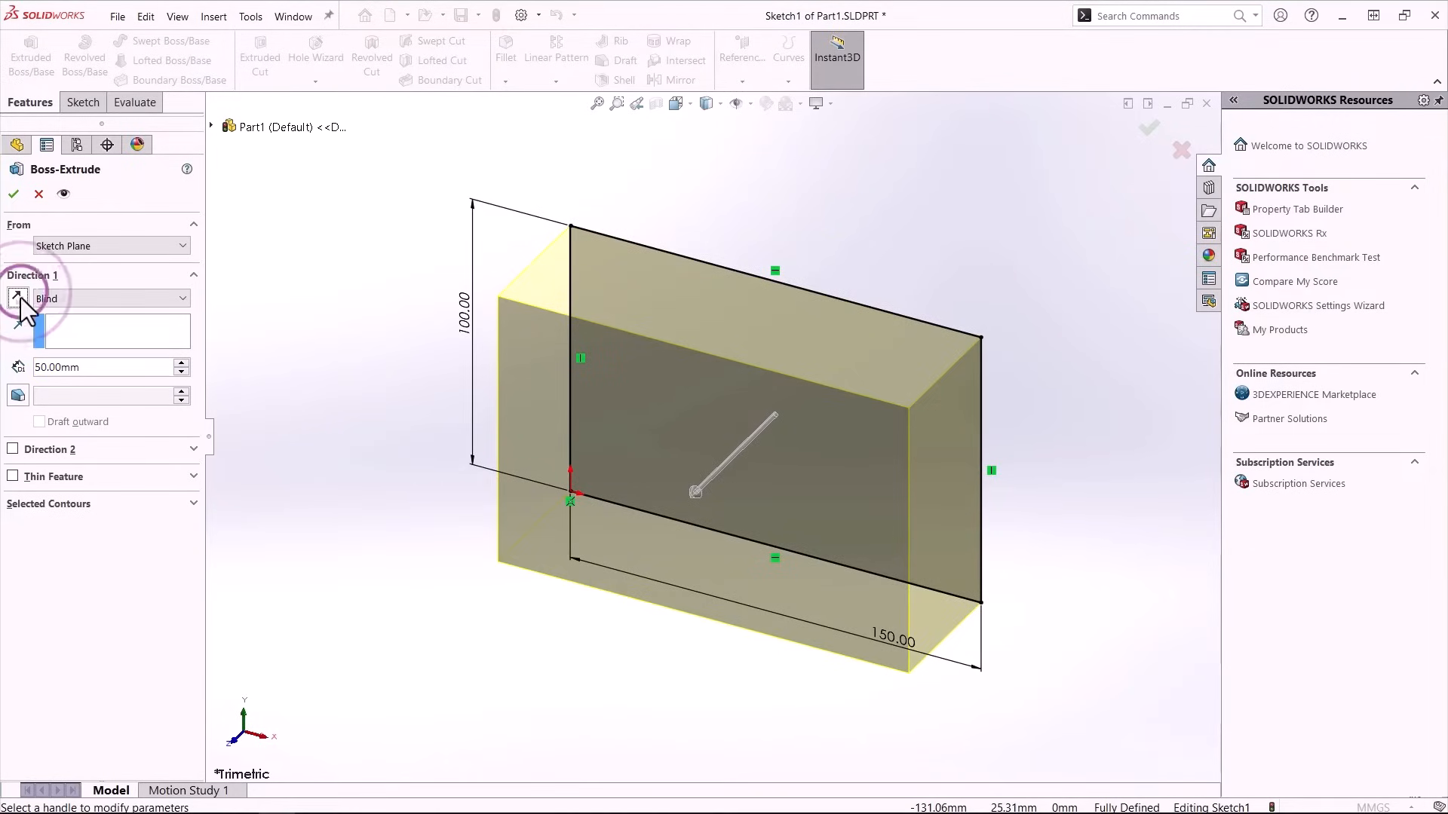
pyautogui.click(18, 297)
pyautogui.click(18, 296)
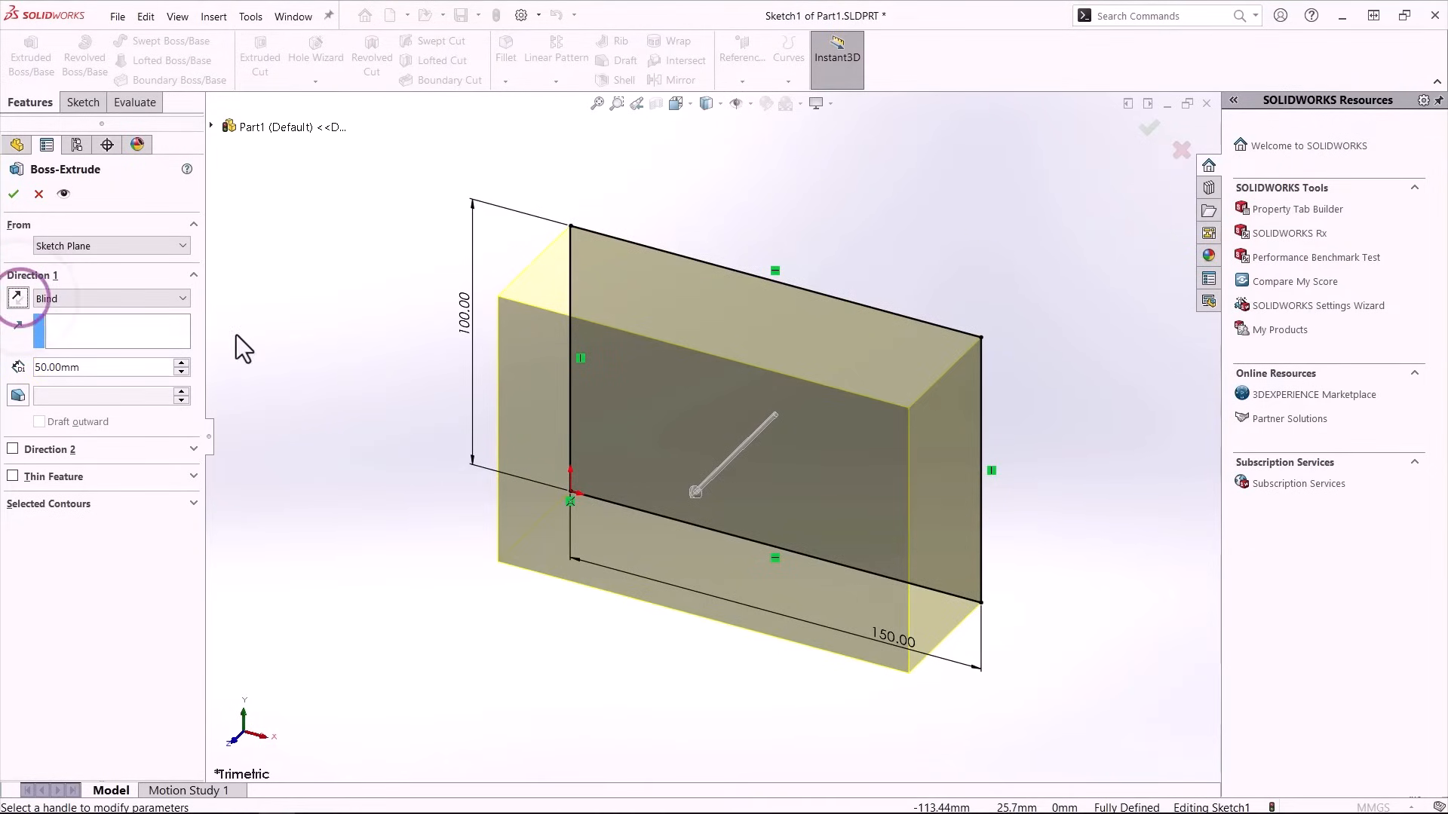
pyautogui.click(301, 346)
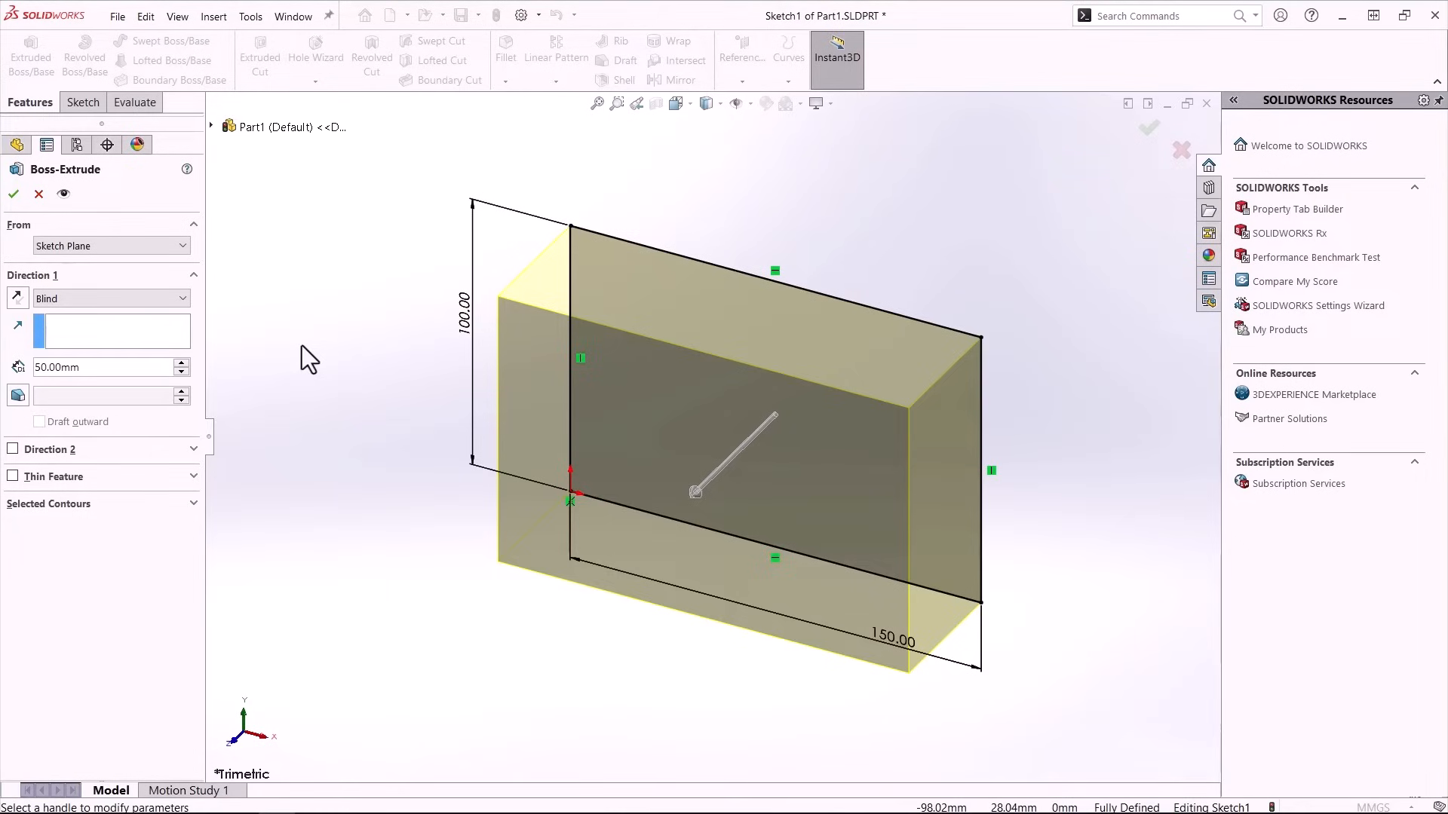
# Try a second extrusion direction with a Blind depth of 50 mm and turn it off again.
pyautogui.moveTo(301, 345); pyautogui.dragTo(252, 344, button='middle')
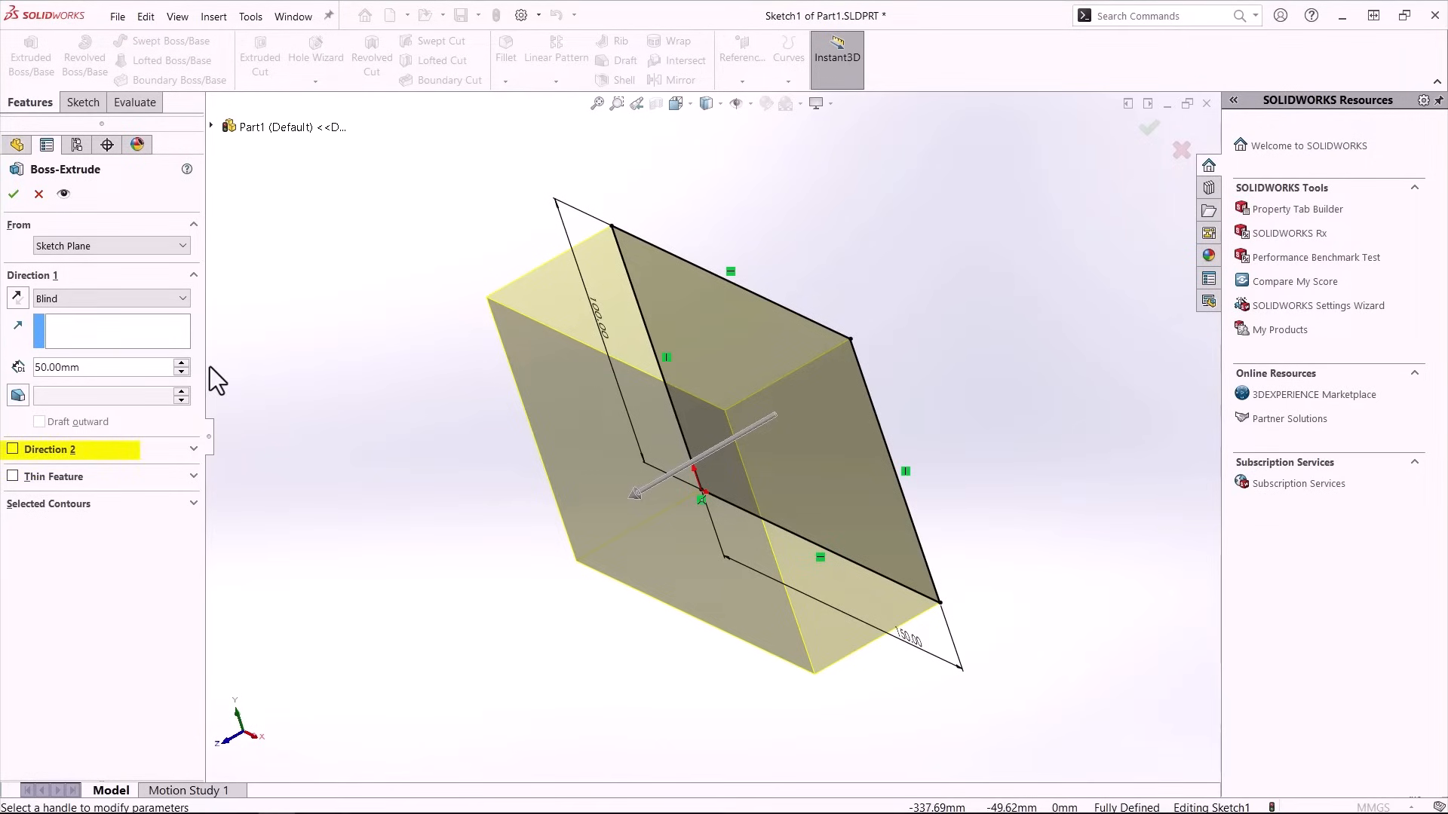
pyautogui.click(12, 450)
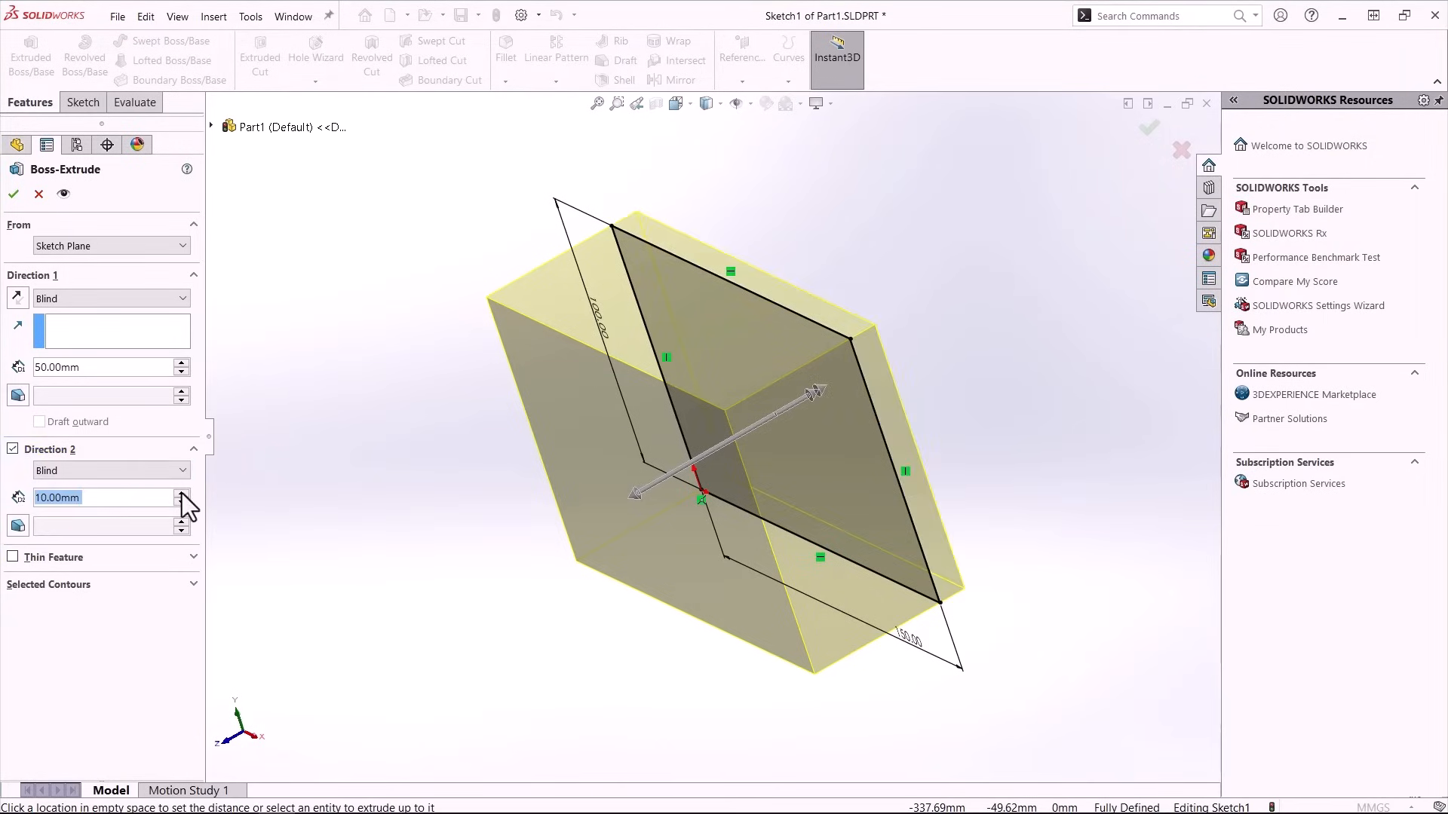
pyautogui.click(182, 493)
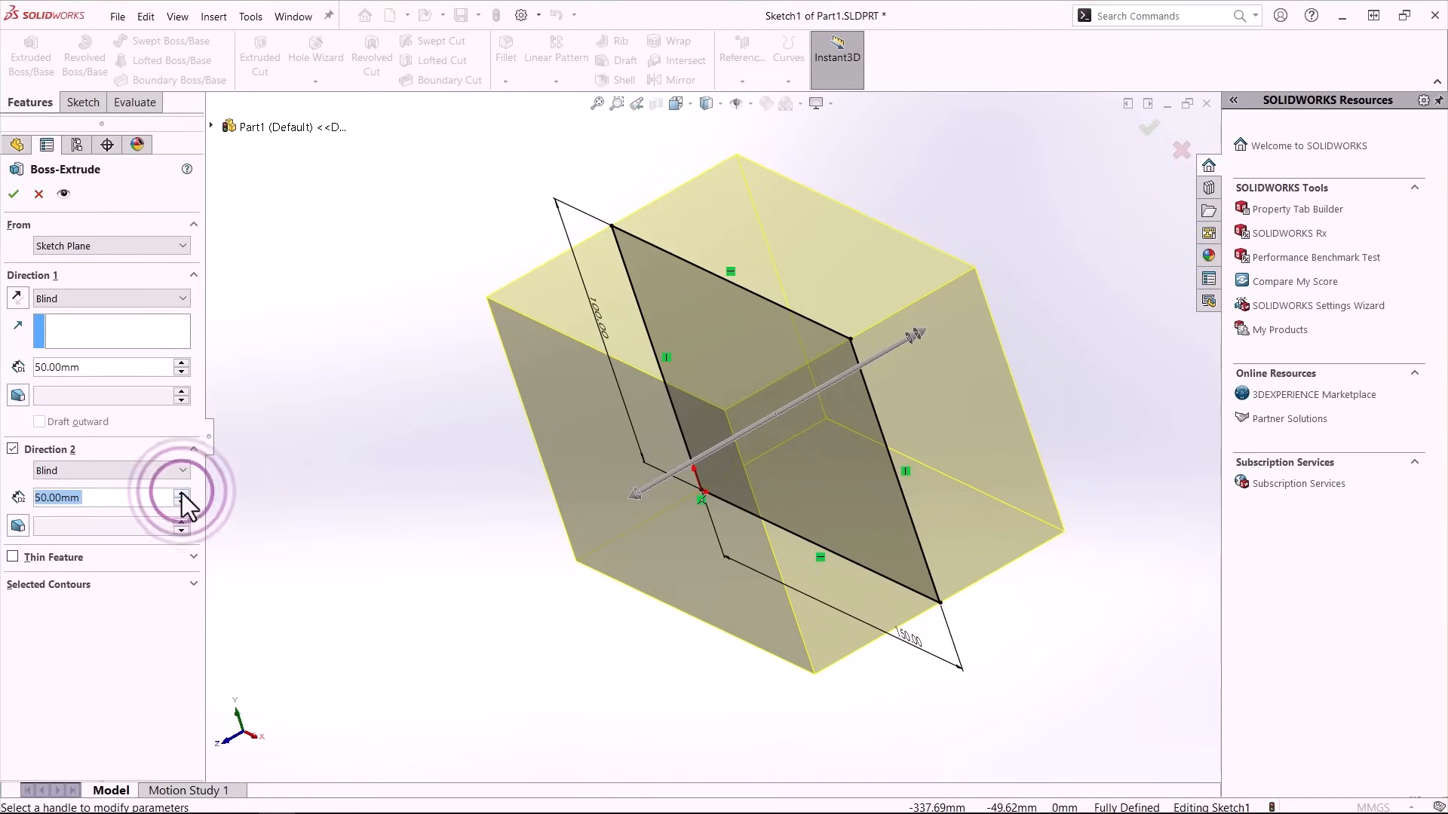
pyautogui.click(13, 450)
pyautogui.click(415, 480)
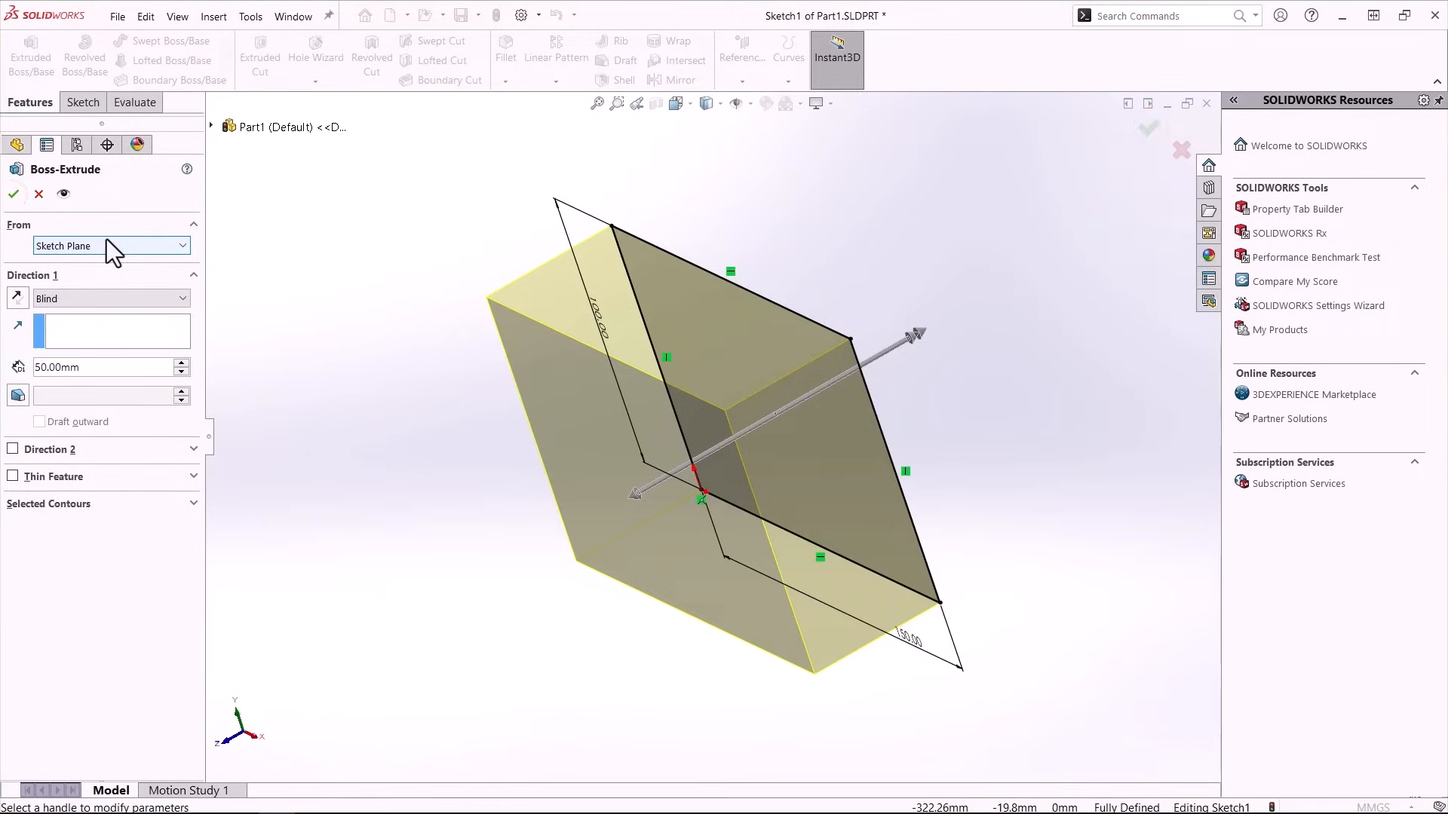
# Accept the one-directional extrusion and show the solid block in isometric view.
pyautogui.click(14, 194)
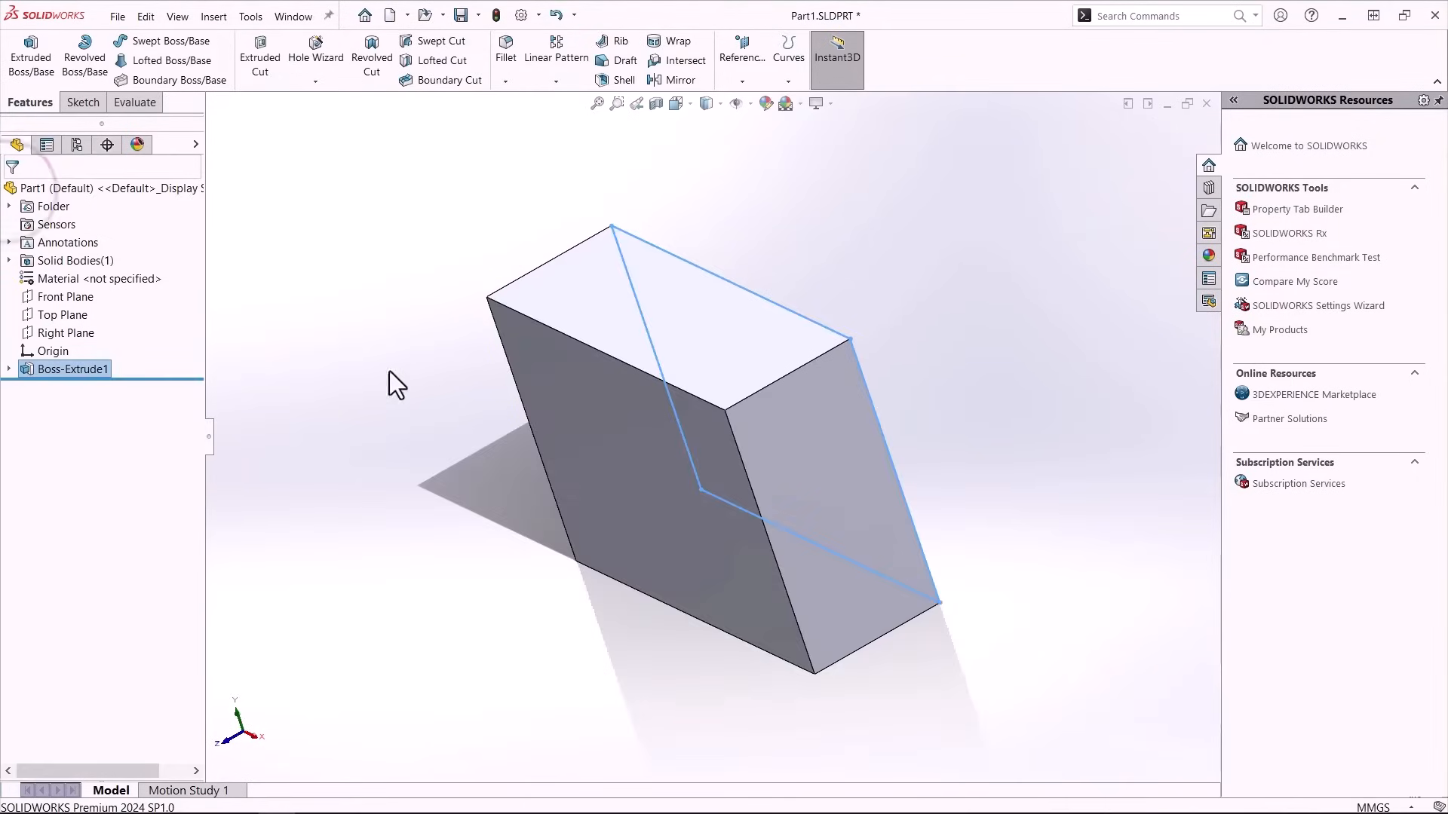
pyautogui.click(428, 389)
pyautogui.moveTo(428, 387); pyautogui.dragTo(428, 386, button='middle')
pyautogui.hotkey('ctrl', '7')
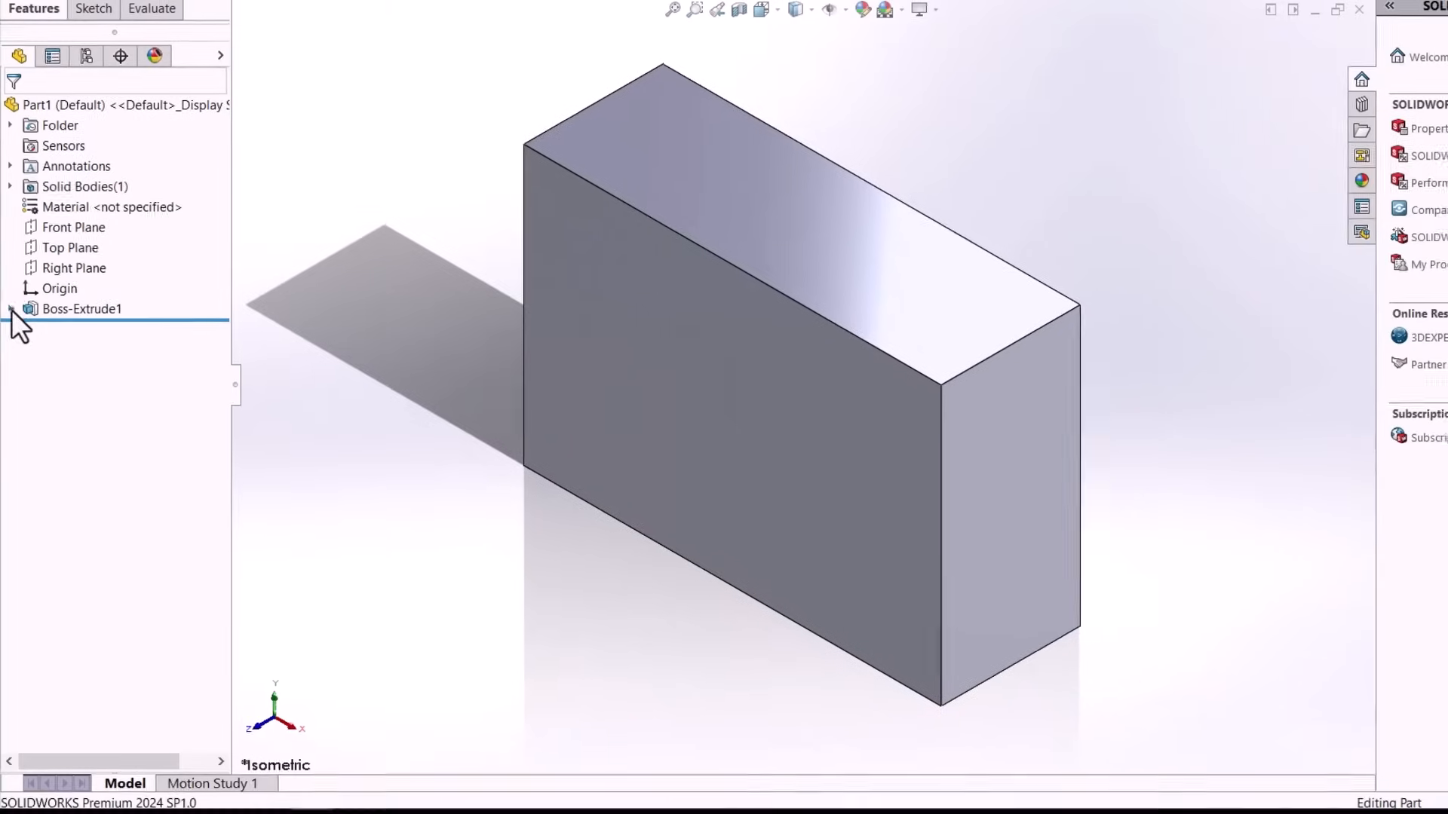
# Edit the extrusion's base sketch, set the rectangle's height to 80 mm, and exit the sketch keeping the change.
pyautogui.click(10, 308)
pyautogui.click(69, 326)
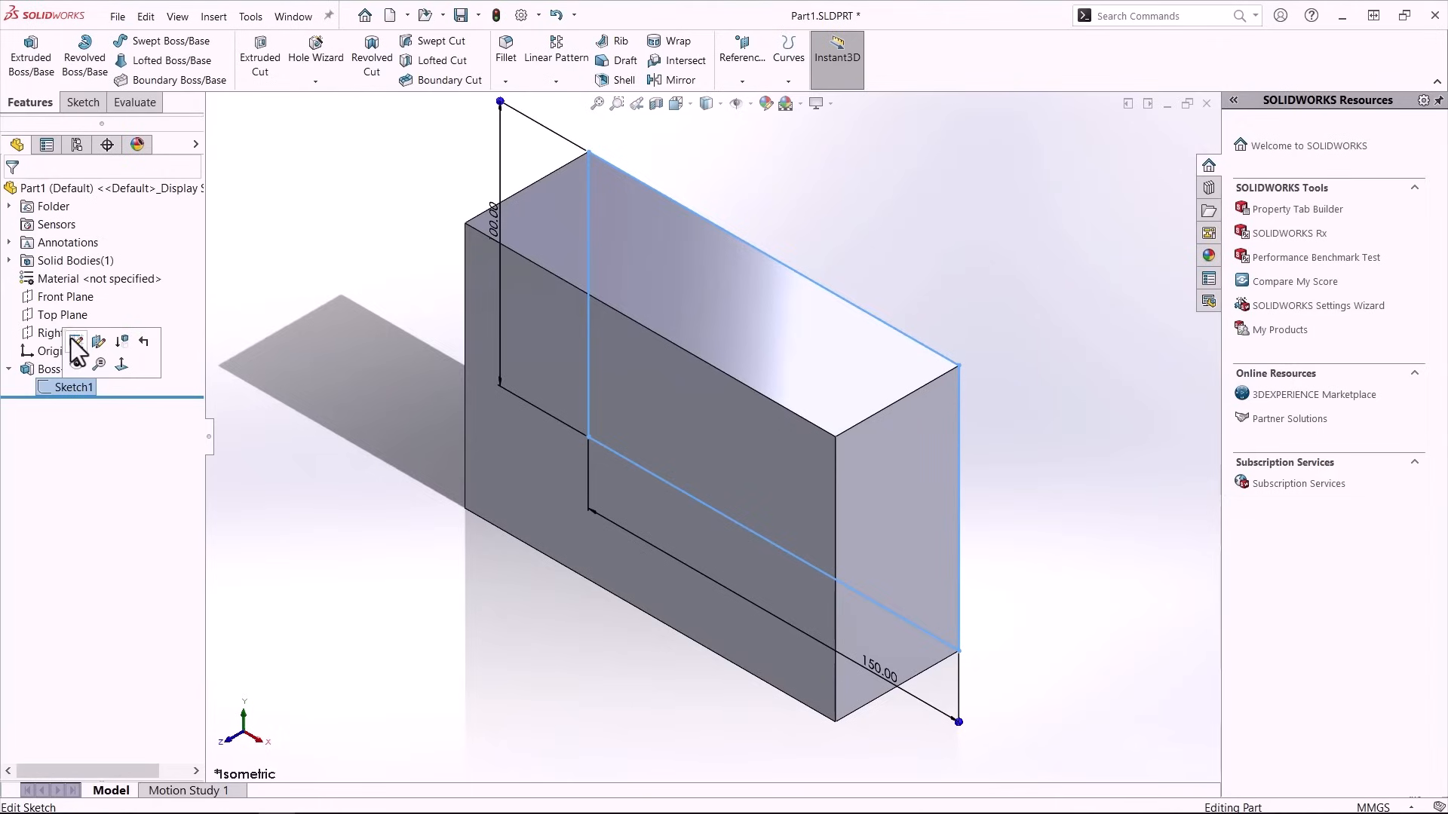
pyautogui.click(81, 275)
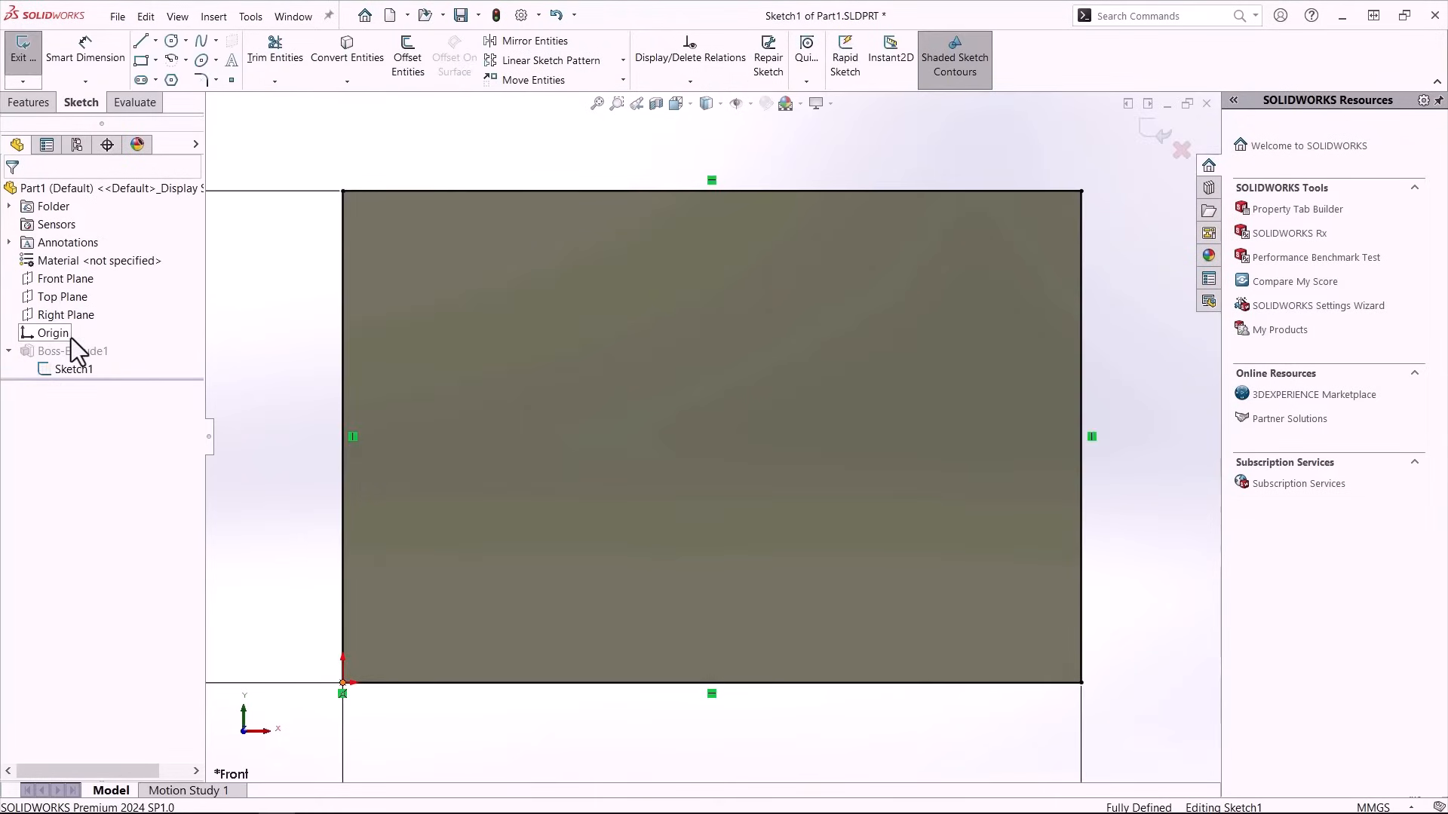
pyautogui.click(277, 355)
pyautogui.press('f')
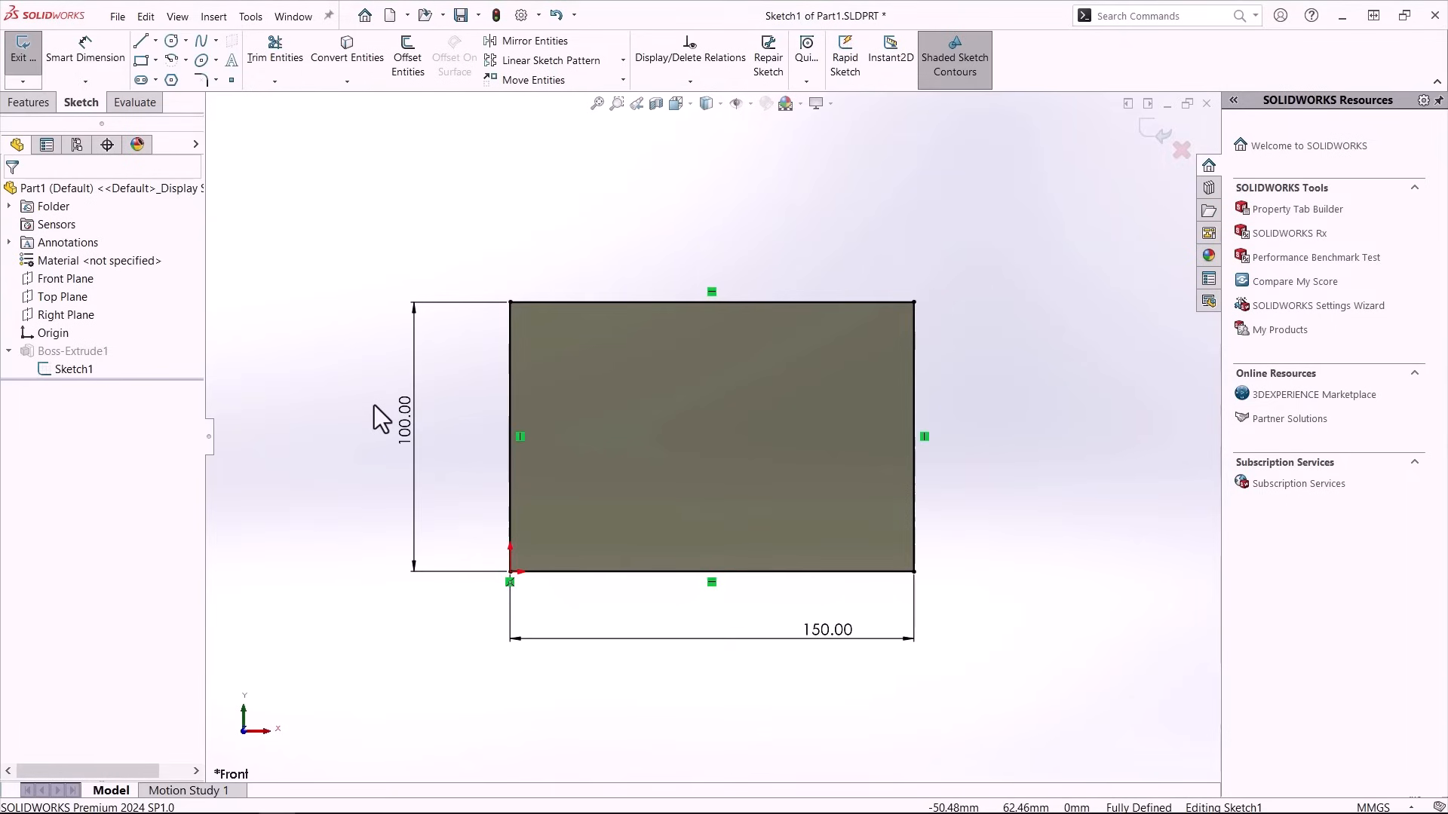
pyautogui.click(401, 421)
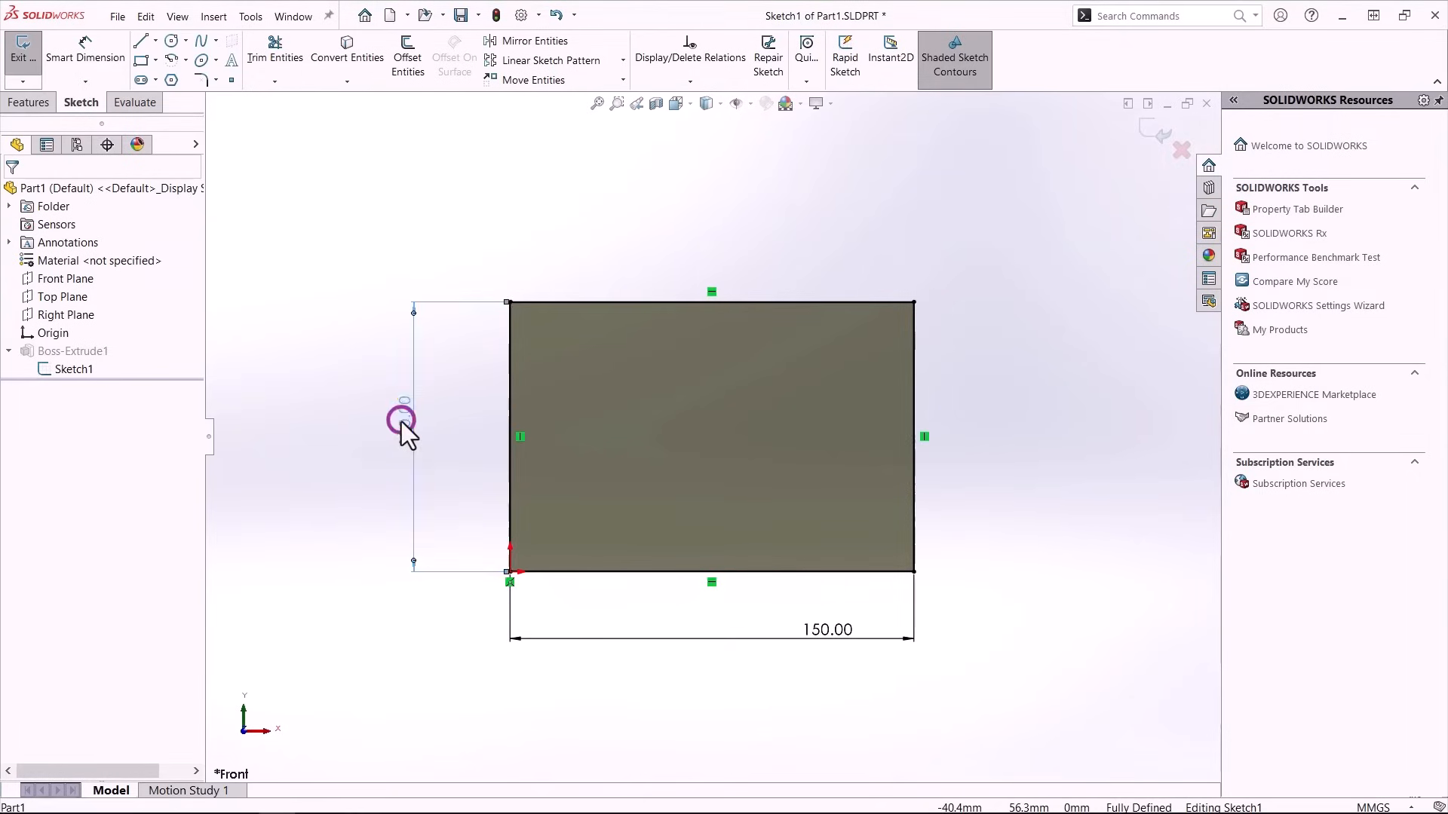
pyautogui.doubleClick(401, 420)
pyautogui.write('80')
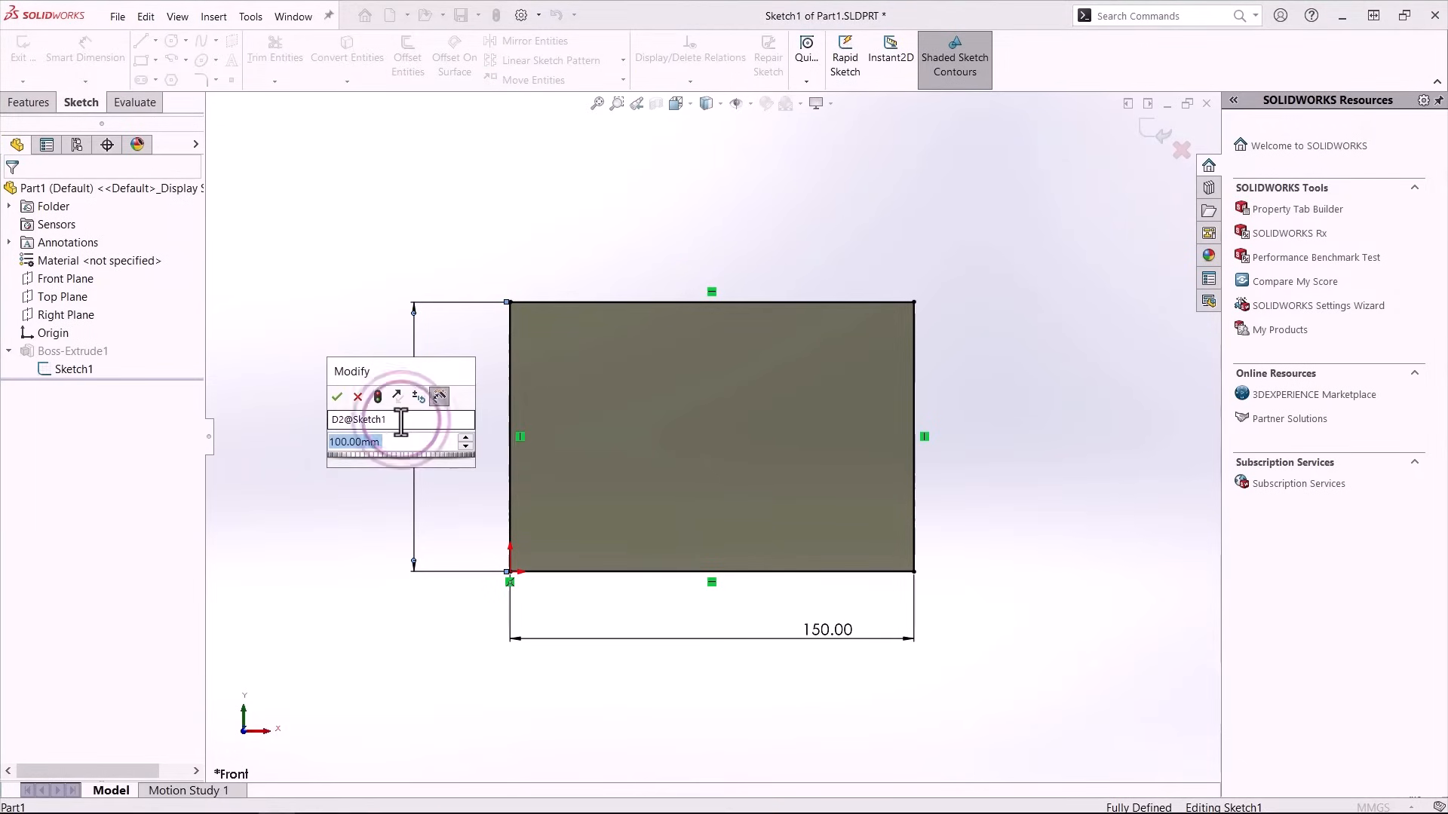
pyautogui.press('Return')
pyautogui.press('Escape')
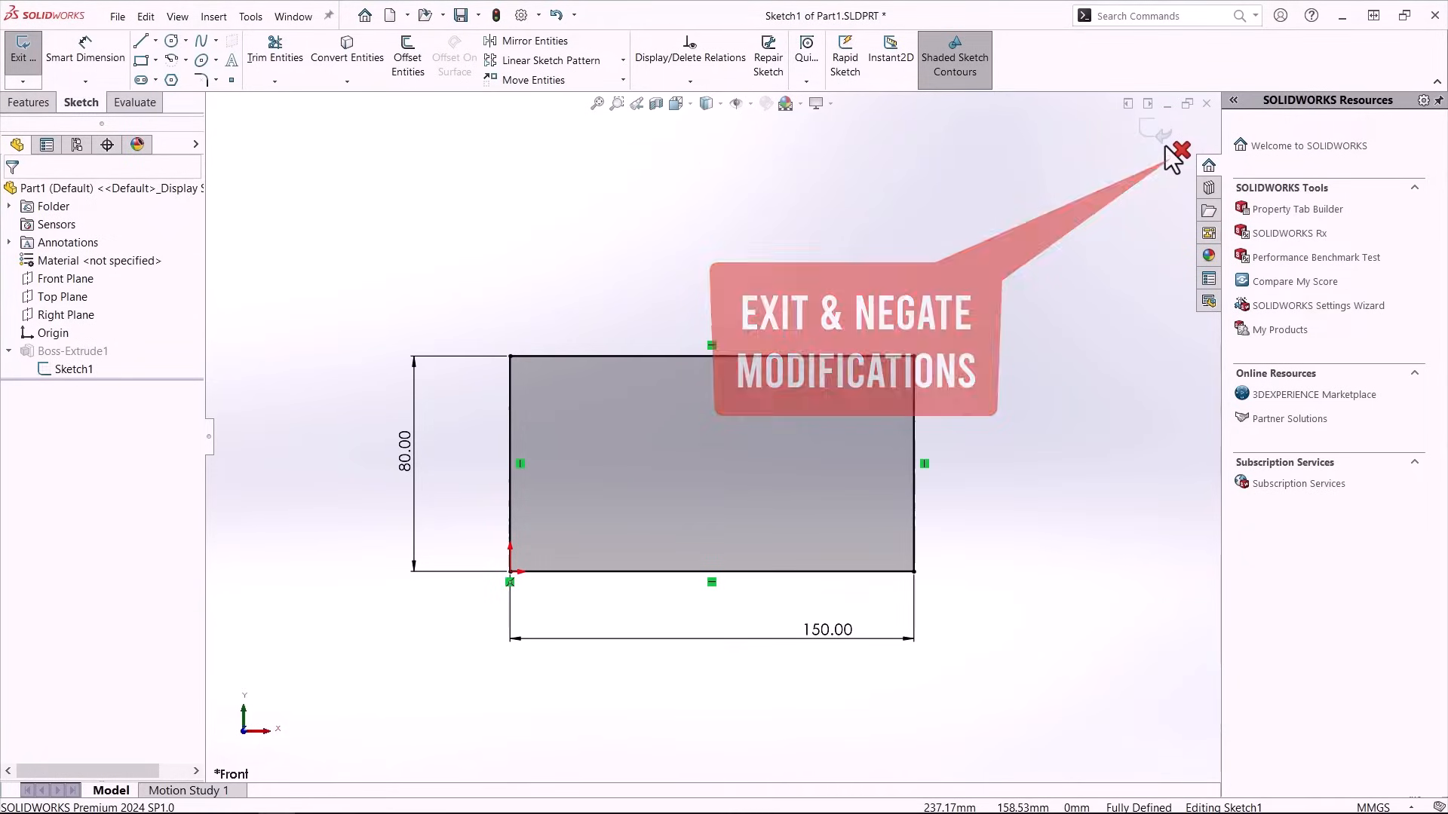
pyautogui.click(1154, 137)
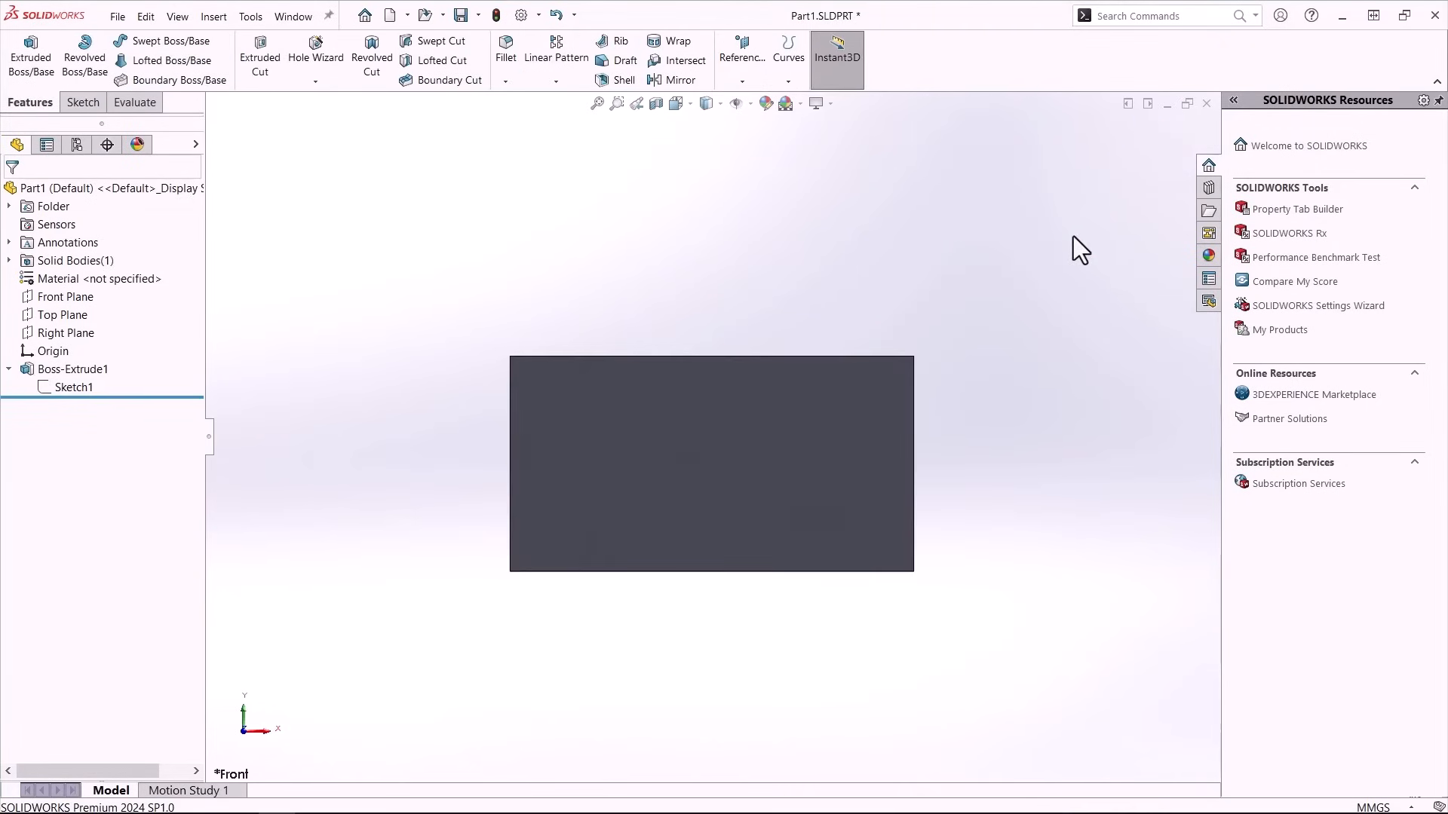
# Edit the base extrusion feature, set its depth to 80 mm, and accept the change.
pyautogui.hotkey('ctrl', '7')
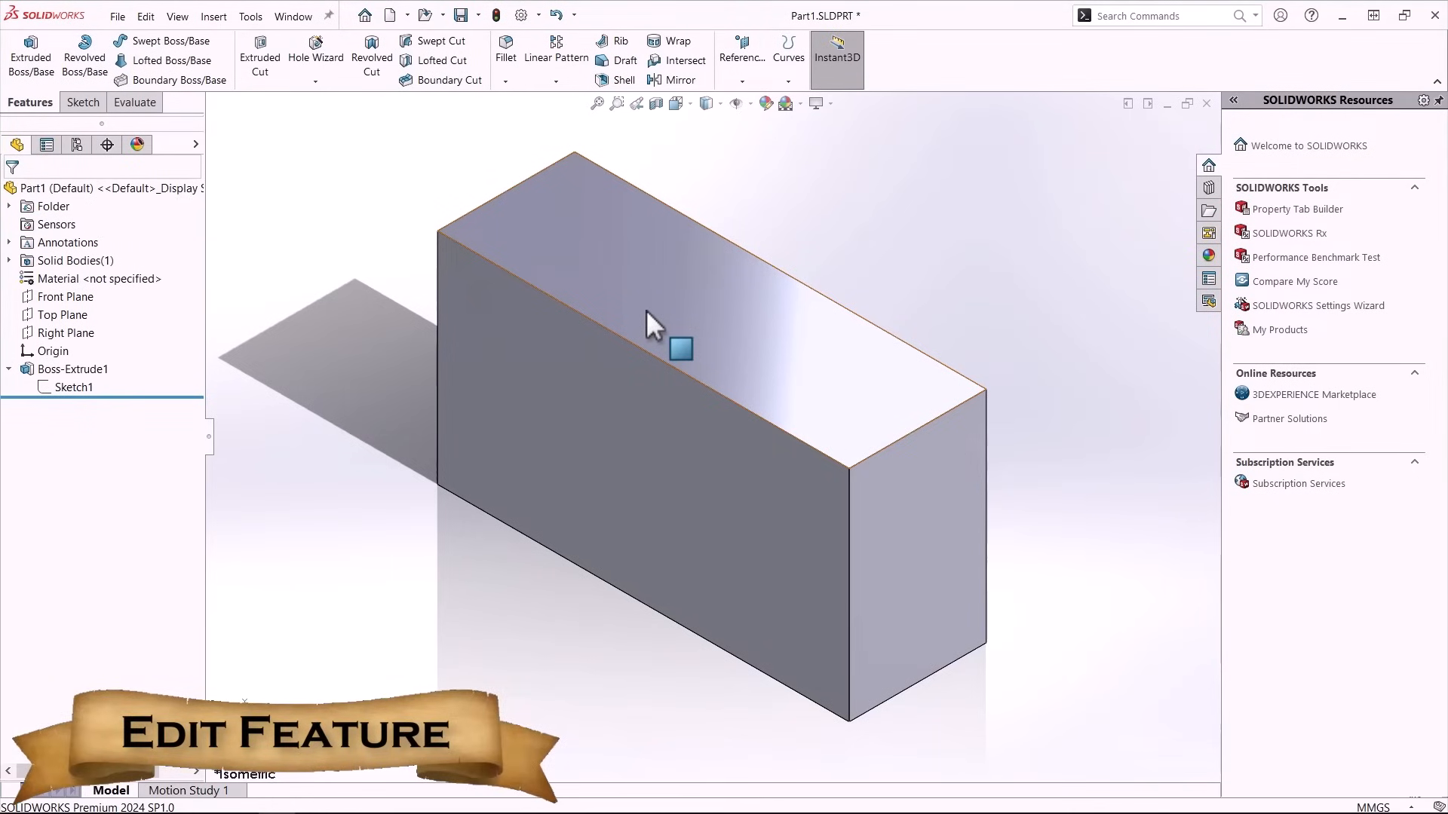
pyautogui.click(70, 368)
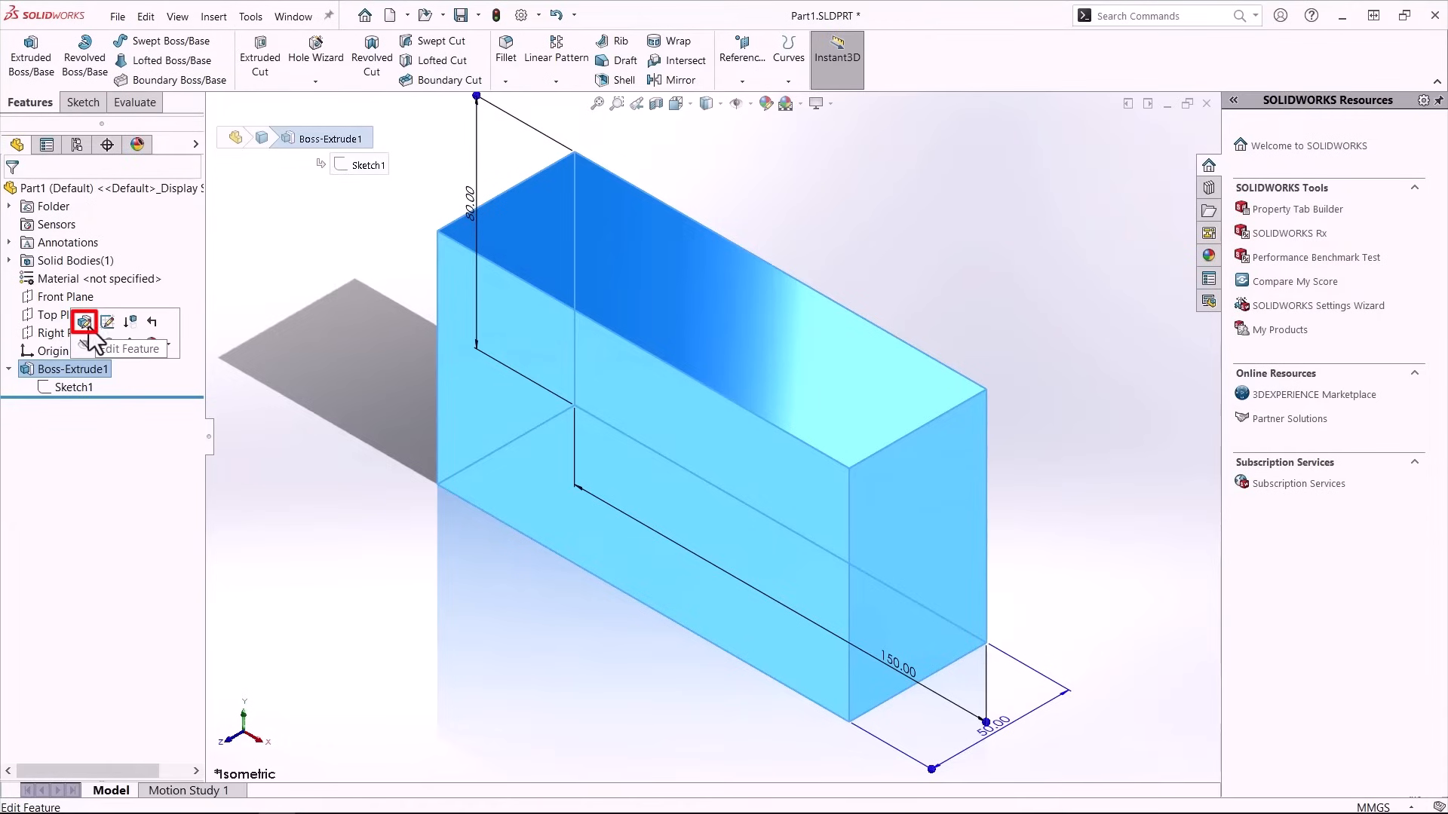
pyautogui.click(88, 328)
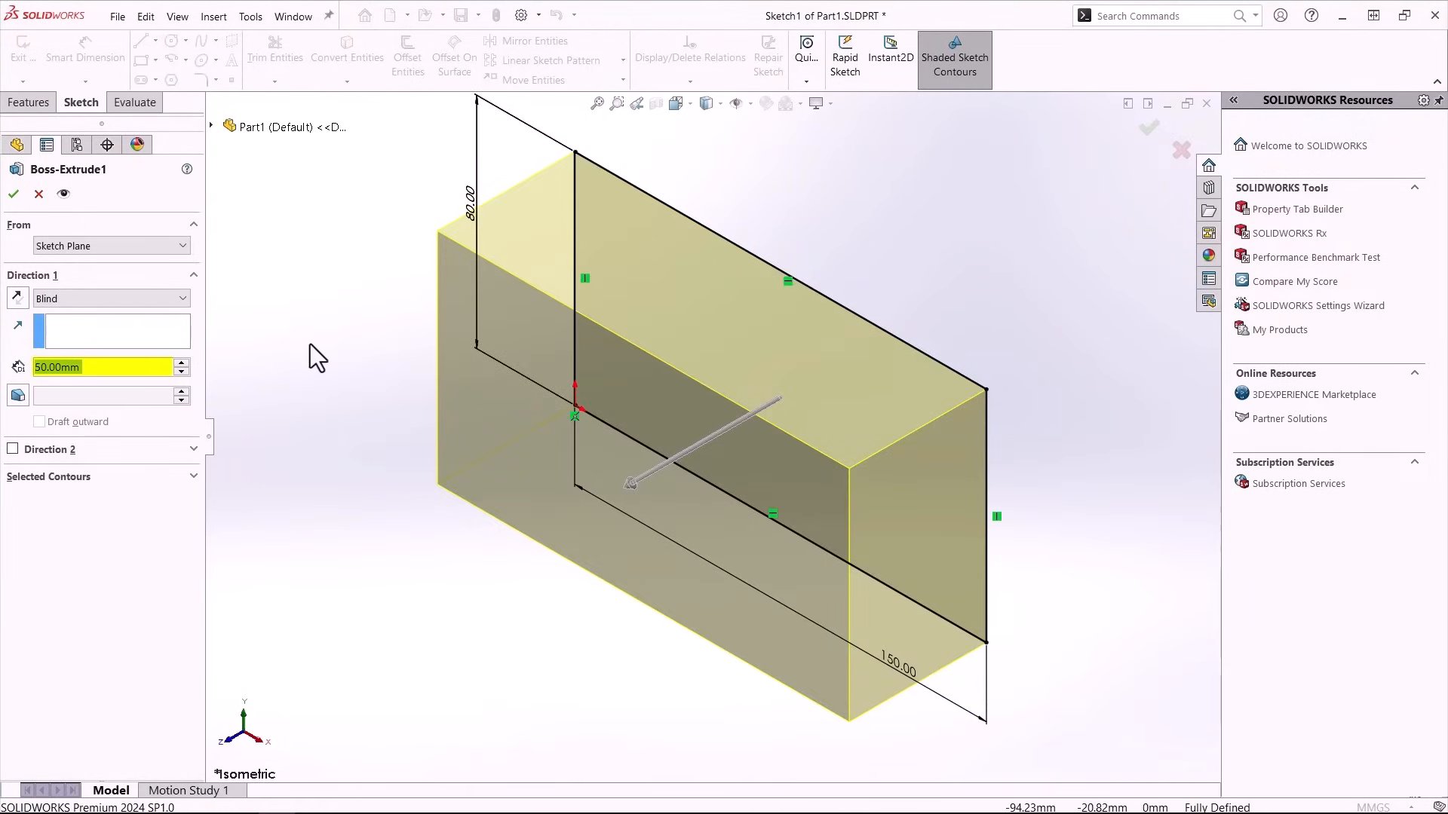
pyautogui.click(181, 363)
pyautogui.click(181, 363)
pyautogui.click(181, 363)
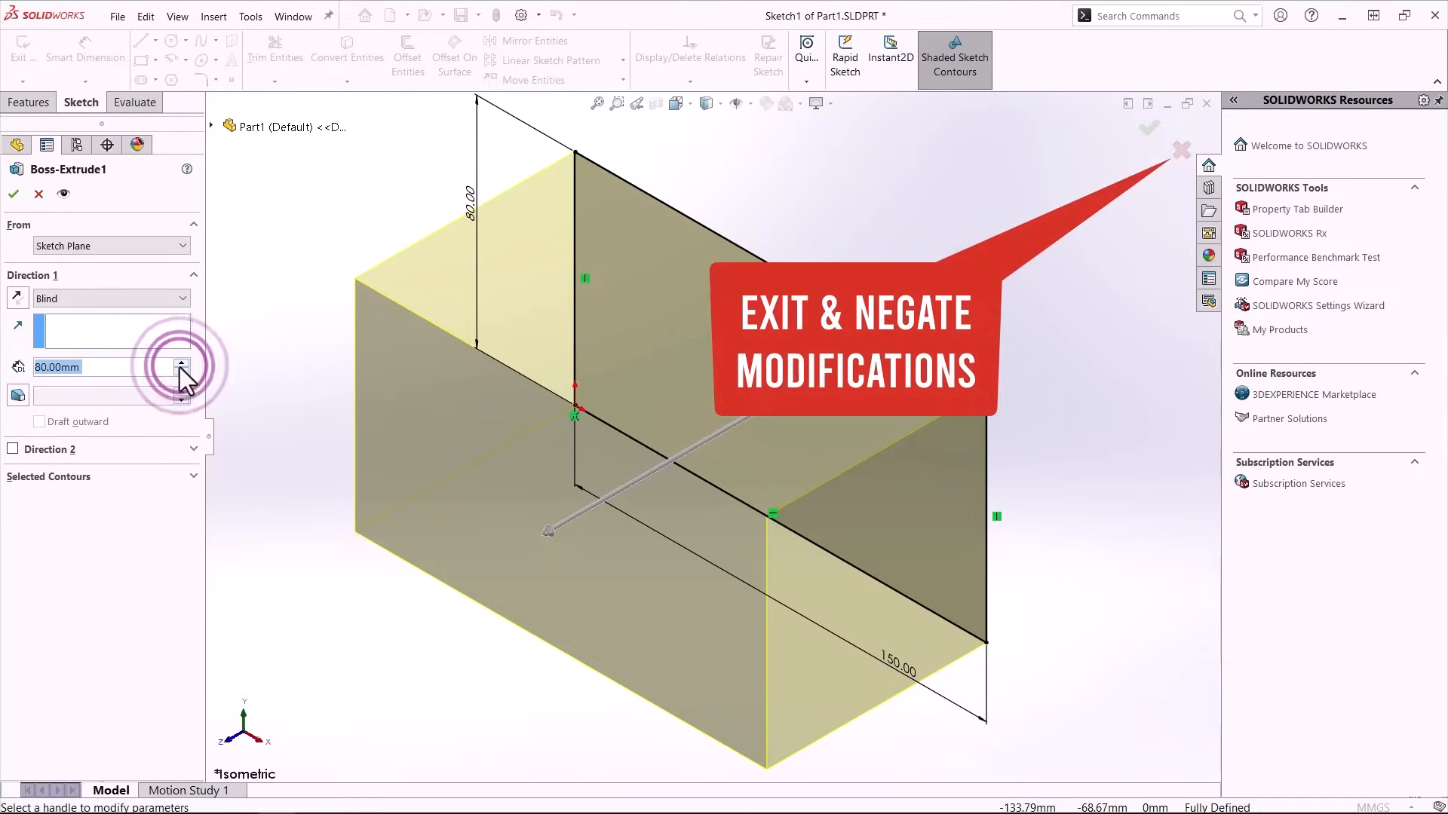
pyautogui.click(8, 194)
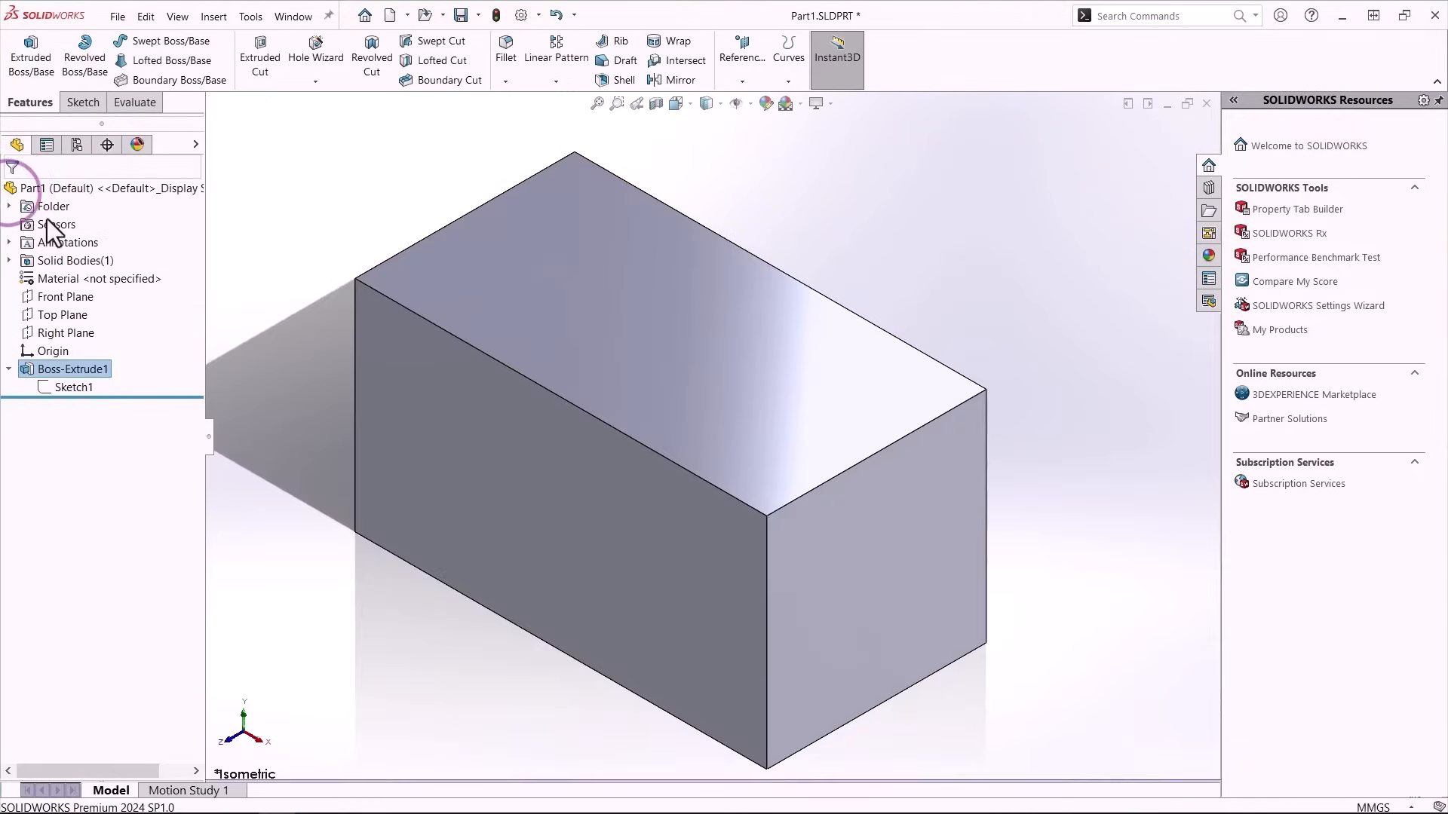
pyautogui.click(277, 361)
pyautogui.press('f')
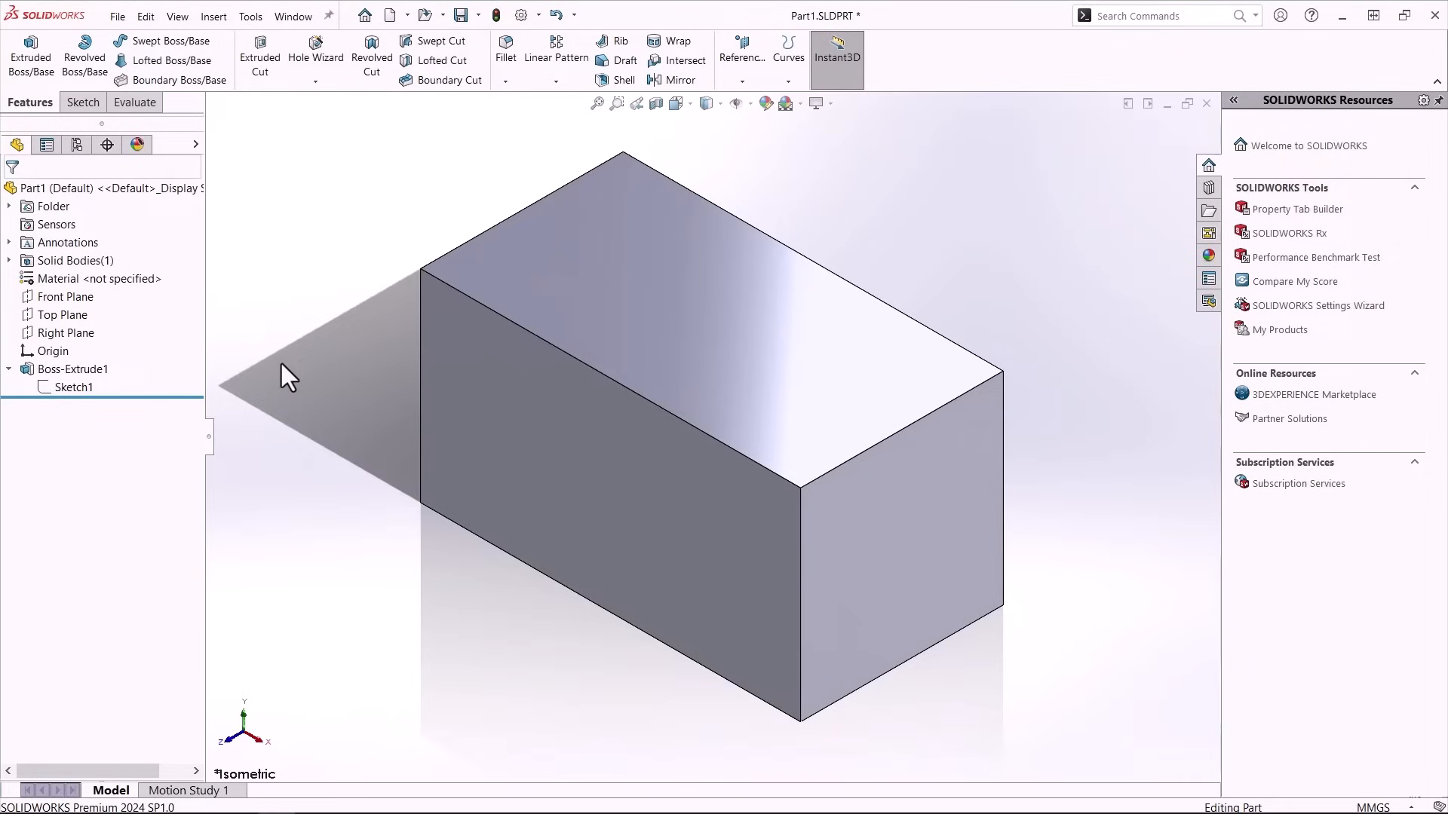
# Start a sketch on the block's top face and draw a circle about 49 mm in diameter near its middle.
pyautogui.click(531, 285)
pyautogui.click(84, 102)
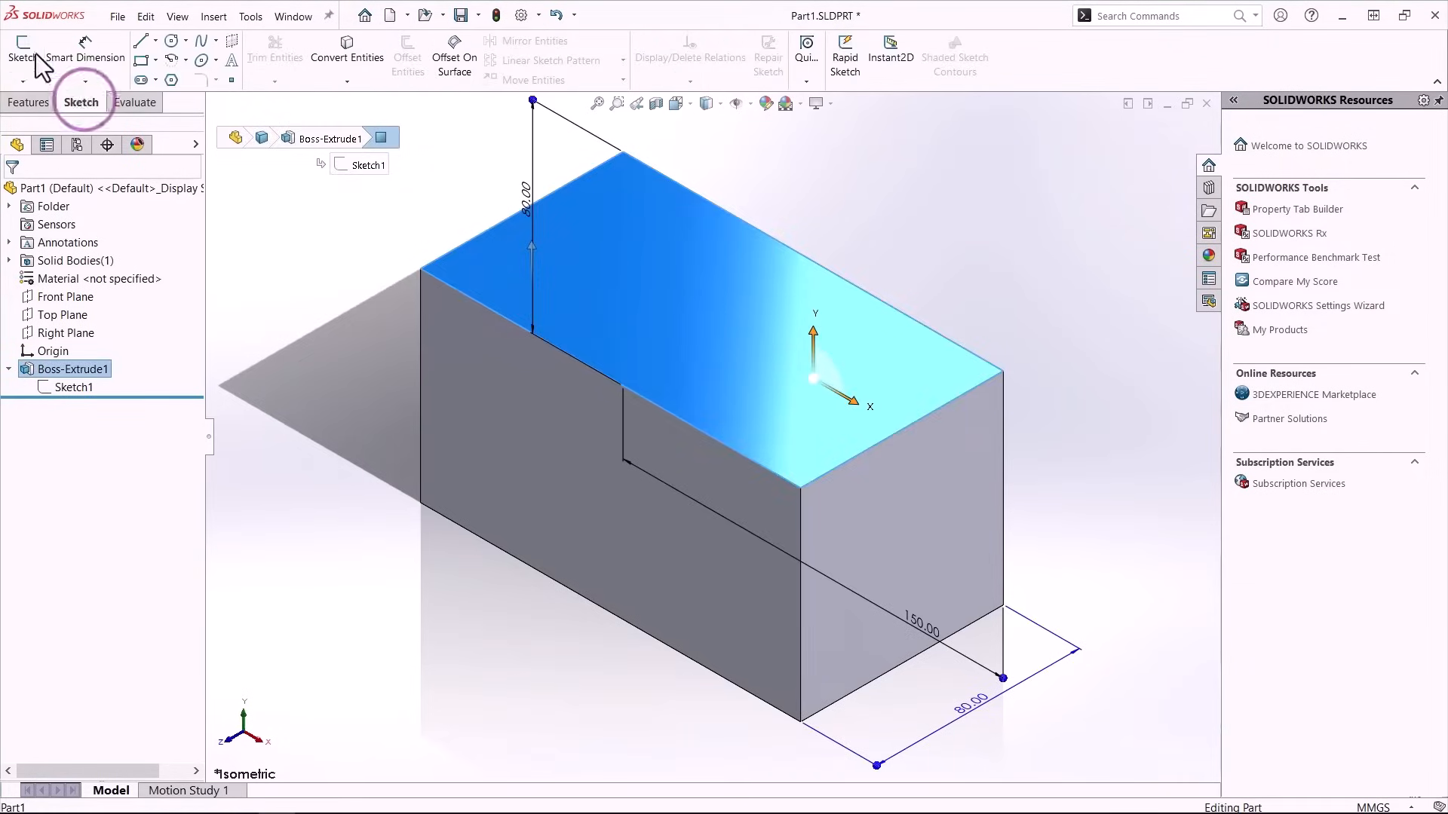
pyautogui.click(33, 51)
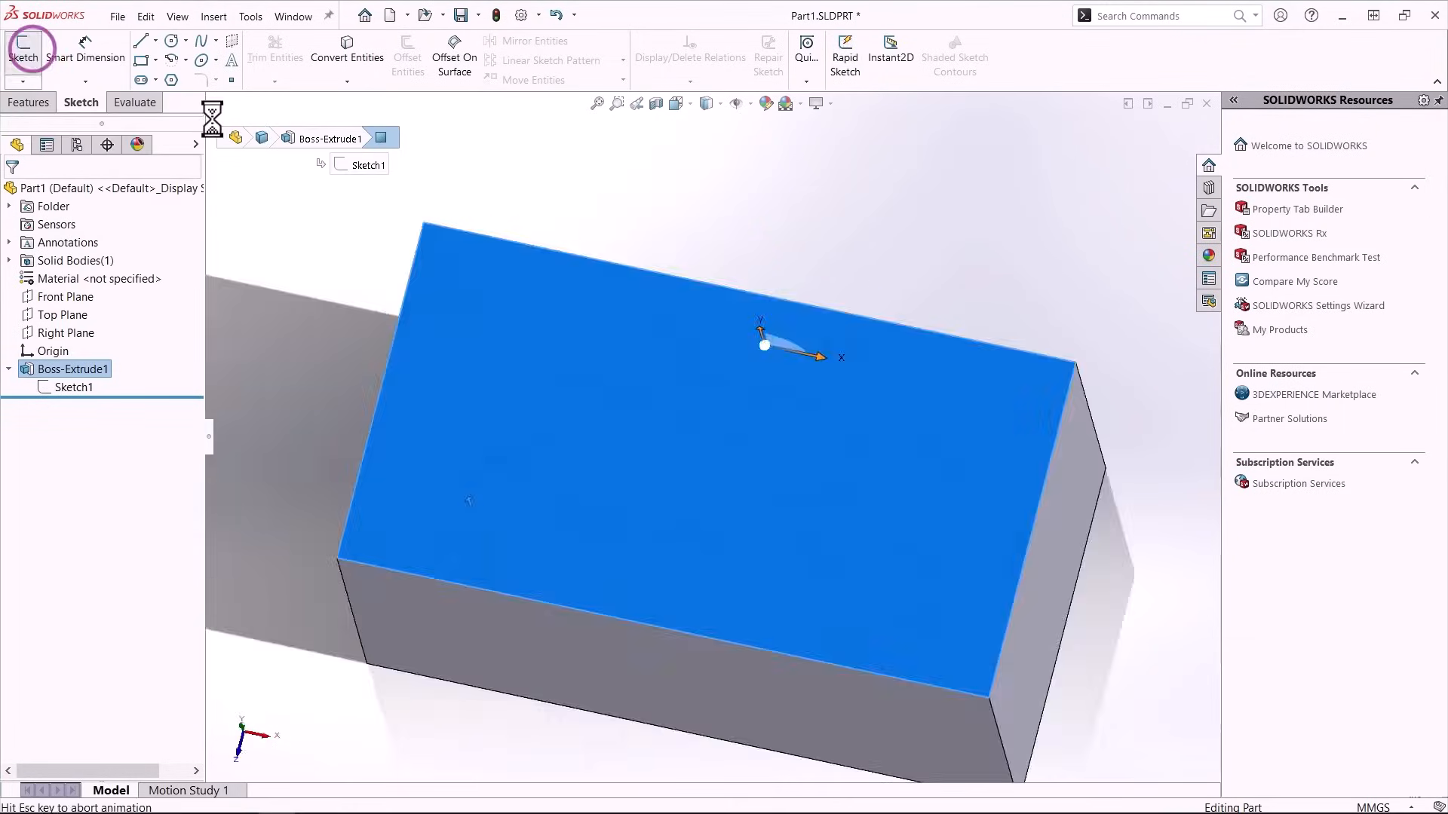
pyautogui.press('c')
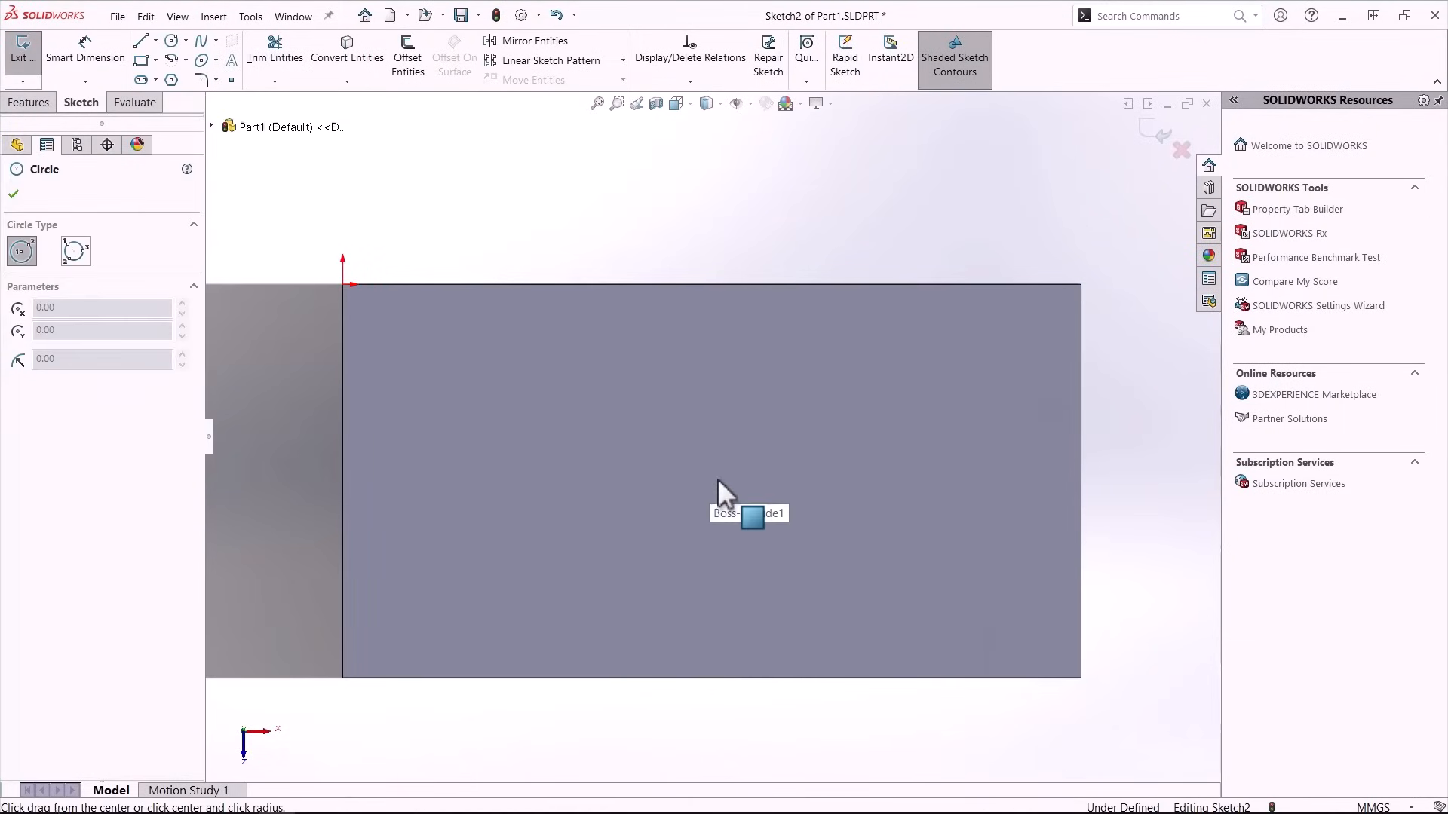
pyautogui.click(717, 478)
pyautogui.click(766, 581)
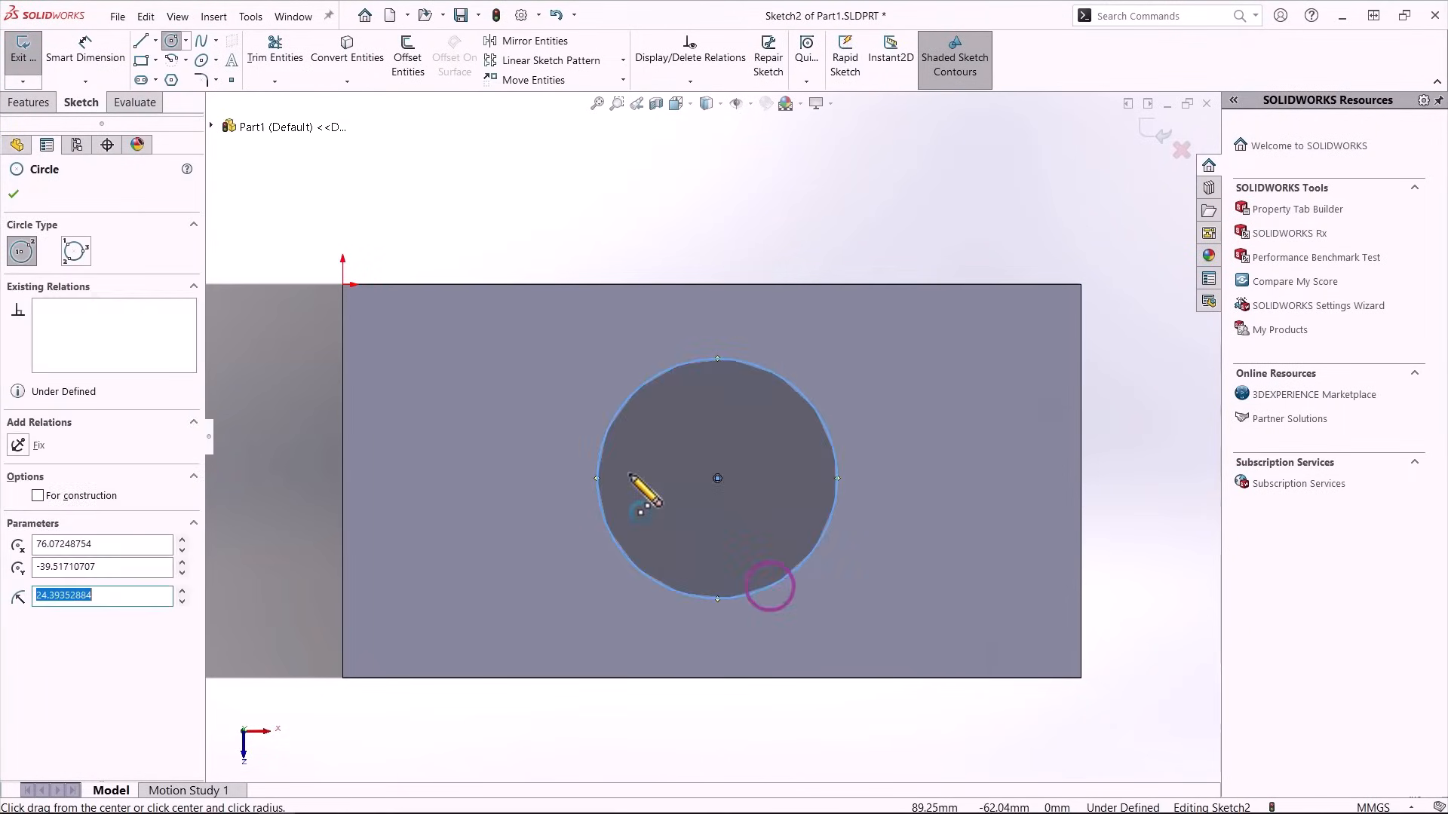
# Dimension the circle's diameter as 50 mm.
pyautogui.press('d')
pyautogui.click(604, 431)
pyautogui.click(888, 441)
pyautogui.write('50')
pyautogui.press('Return')
pyautogui.click(294, 358)
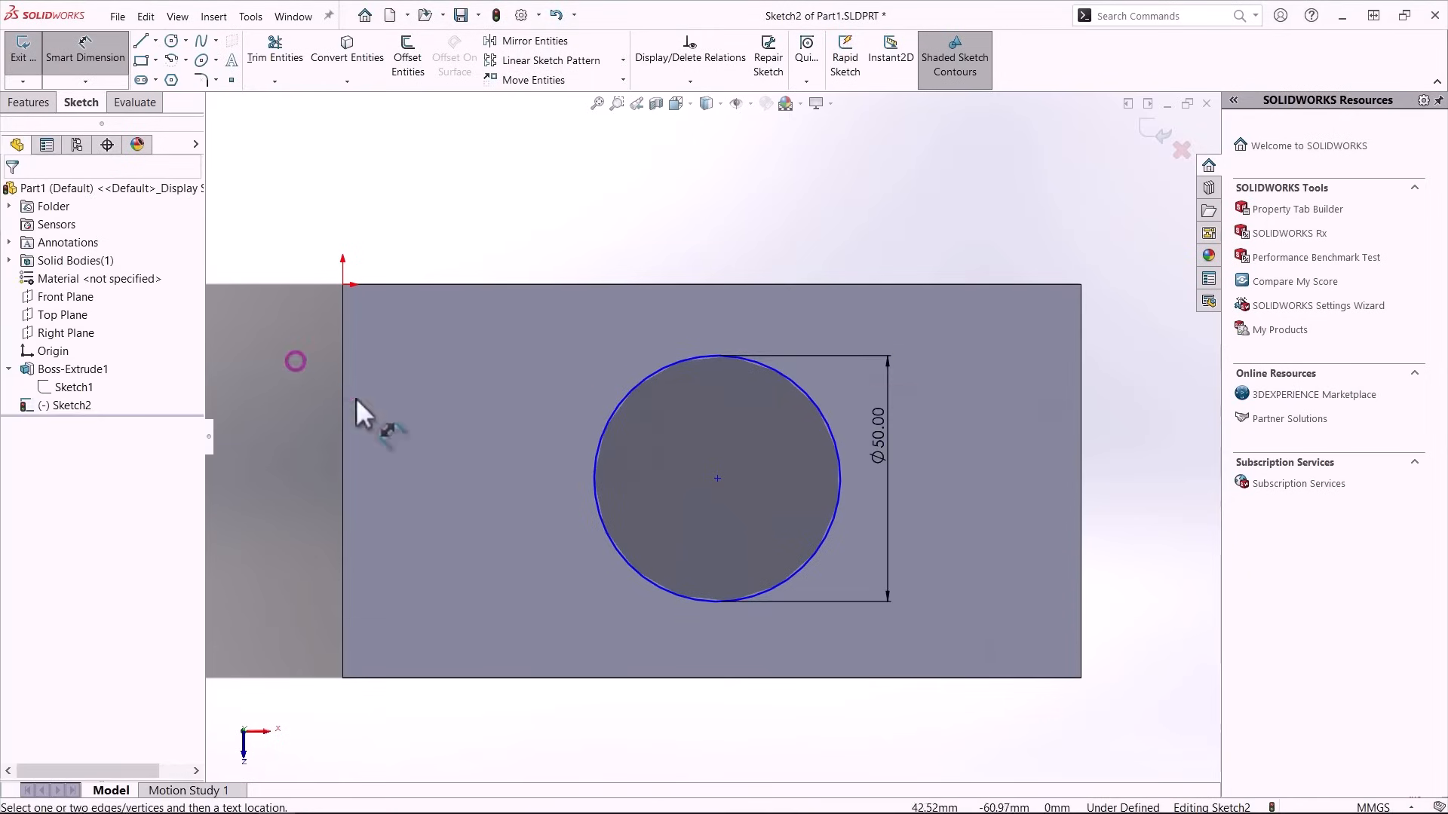
# Dimension the circle's centre 75 mm from the short edge of the top face on the origin side.
pyautogui.click(639, 573)
pyautogui.click(342, 593)
pyautogui.click(423, 747)
pyautogui.write('75')
pyautogui.press('Return')
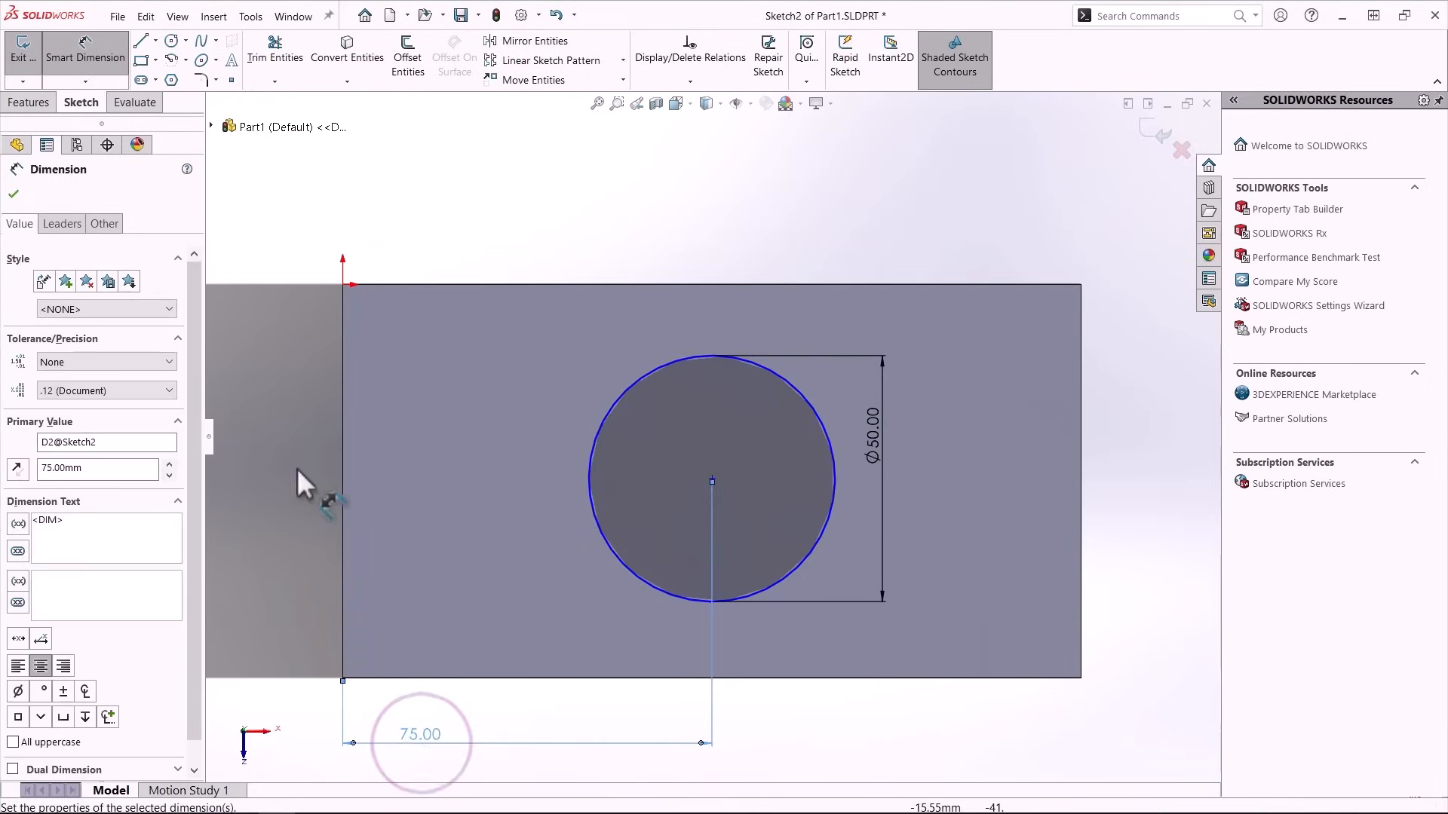
pyautogui.click(283, 441)
# Dimension the circle's centre 40 mm from the front long edge of the top face and show the isometric view.
pyautogui.click(610, 407)
pyautogui.click(518, 678)
pyautogui.click(285, 608)
pyautogui.write('40')
pyautogui.press('Return')
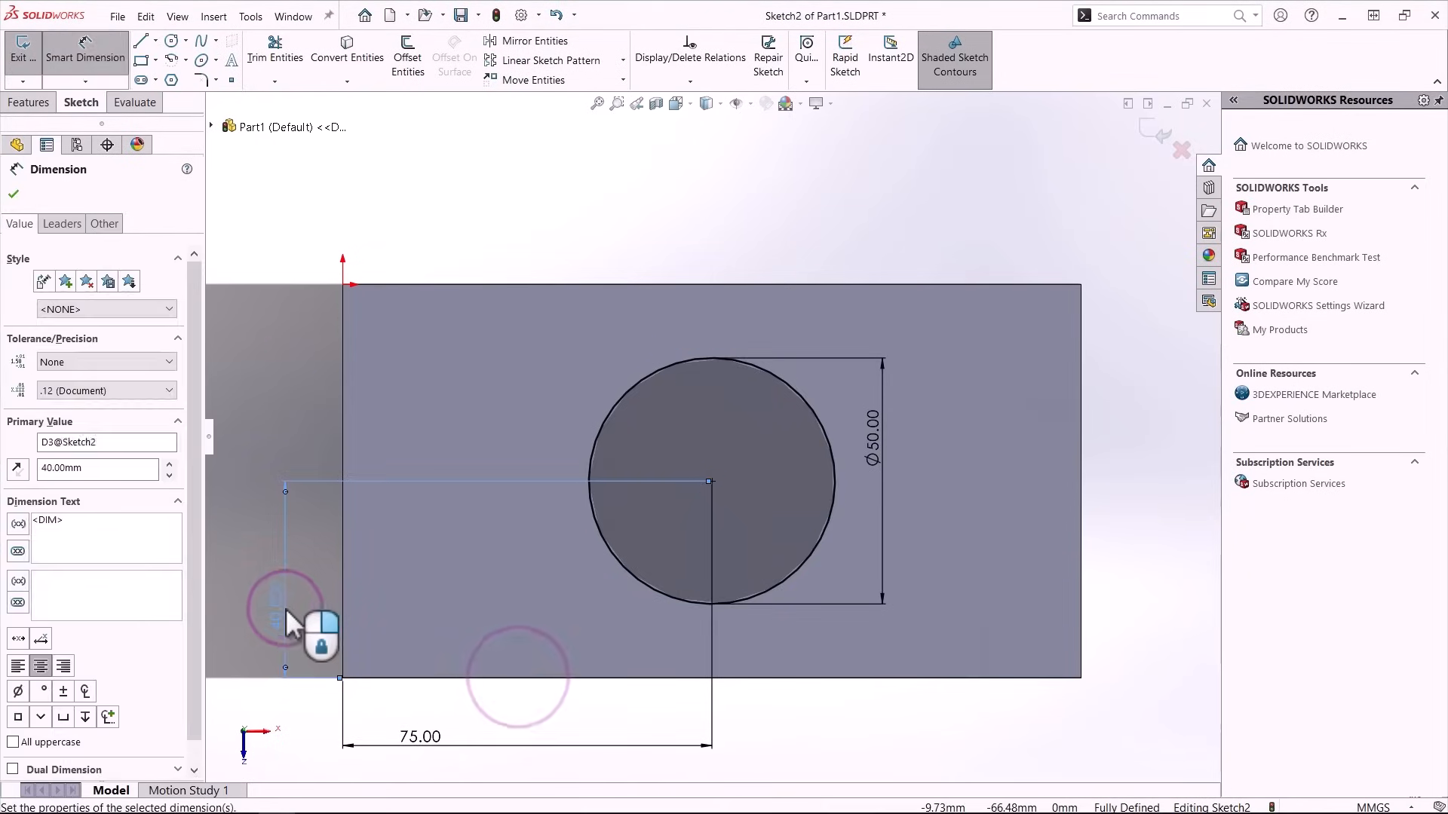
pyautogui.press('Escape')
pyautogui.hotkey('ctrl', '7')
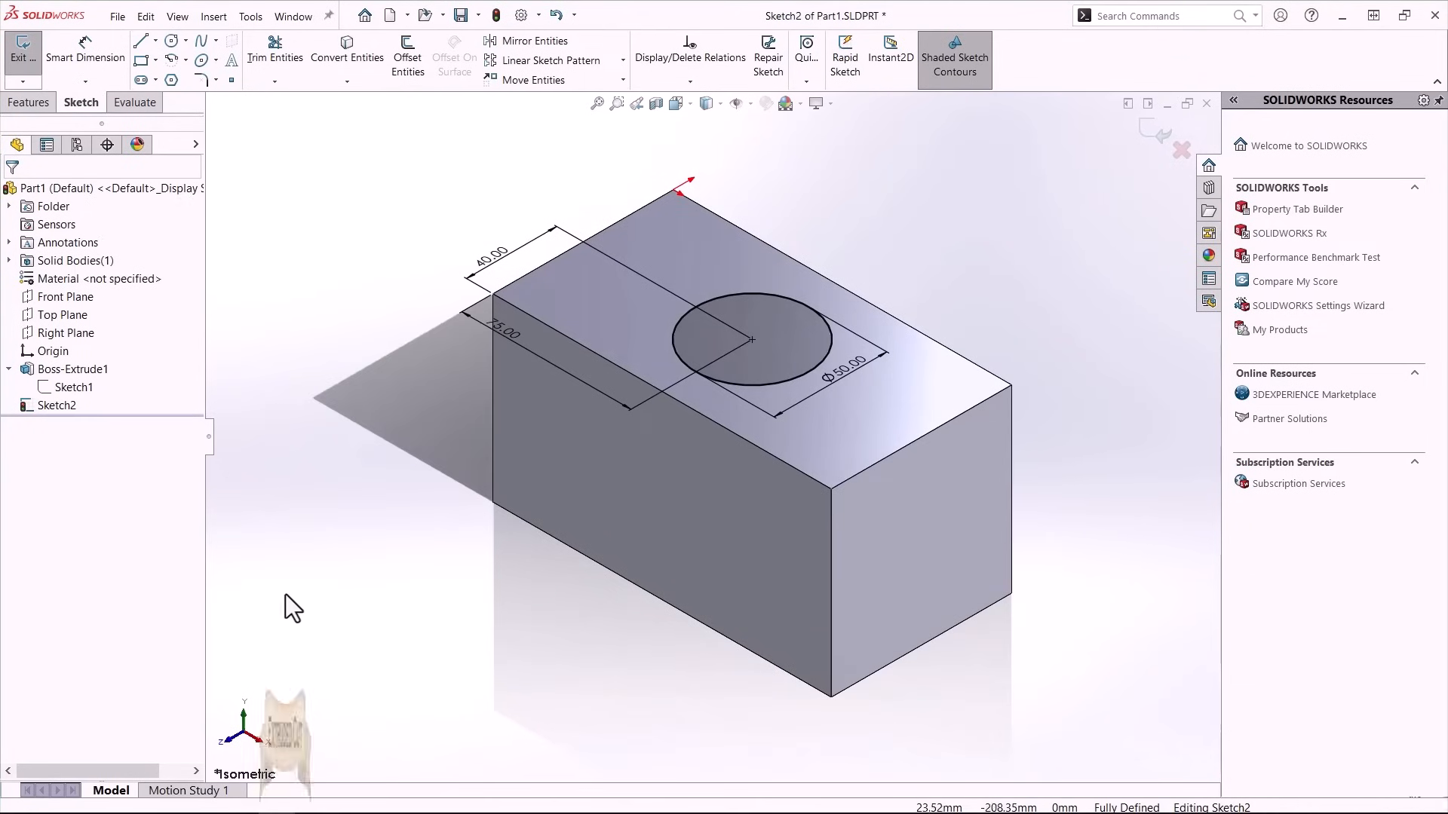
# Cut the circle into the block with a Blind Extruded Cut 10 mm deep.
pyautogui.click(43, 104)
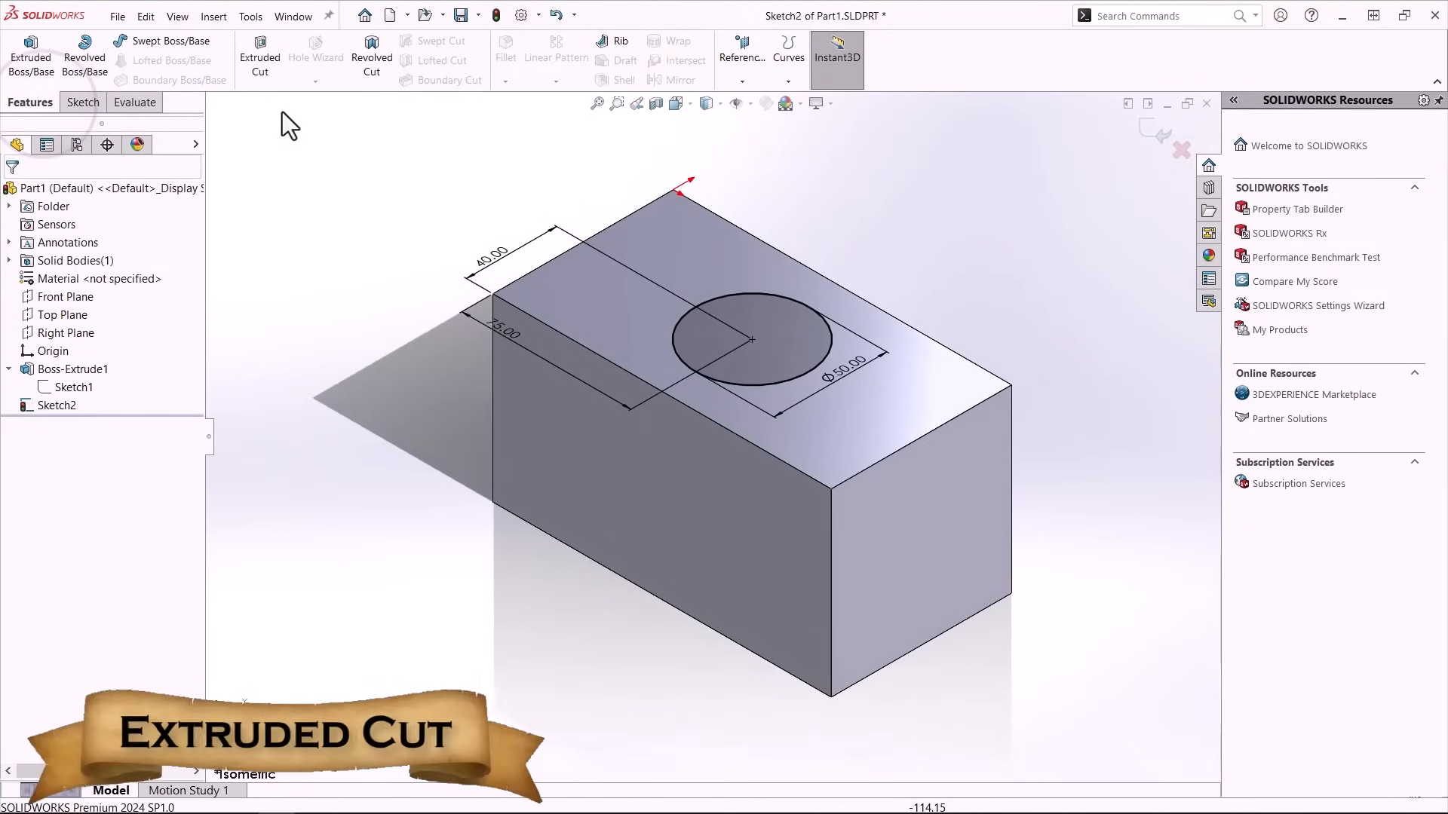
pyautogui.click(272, 71)
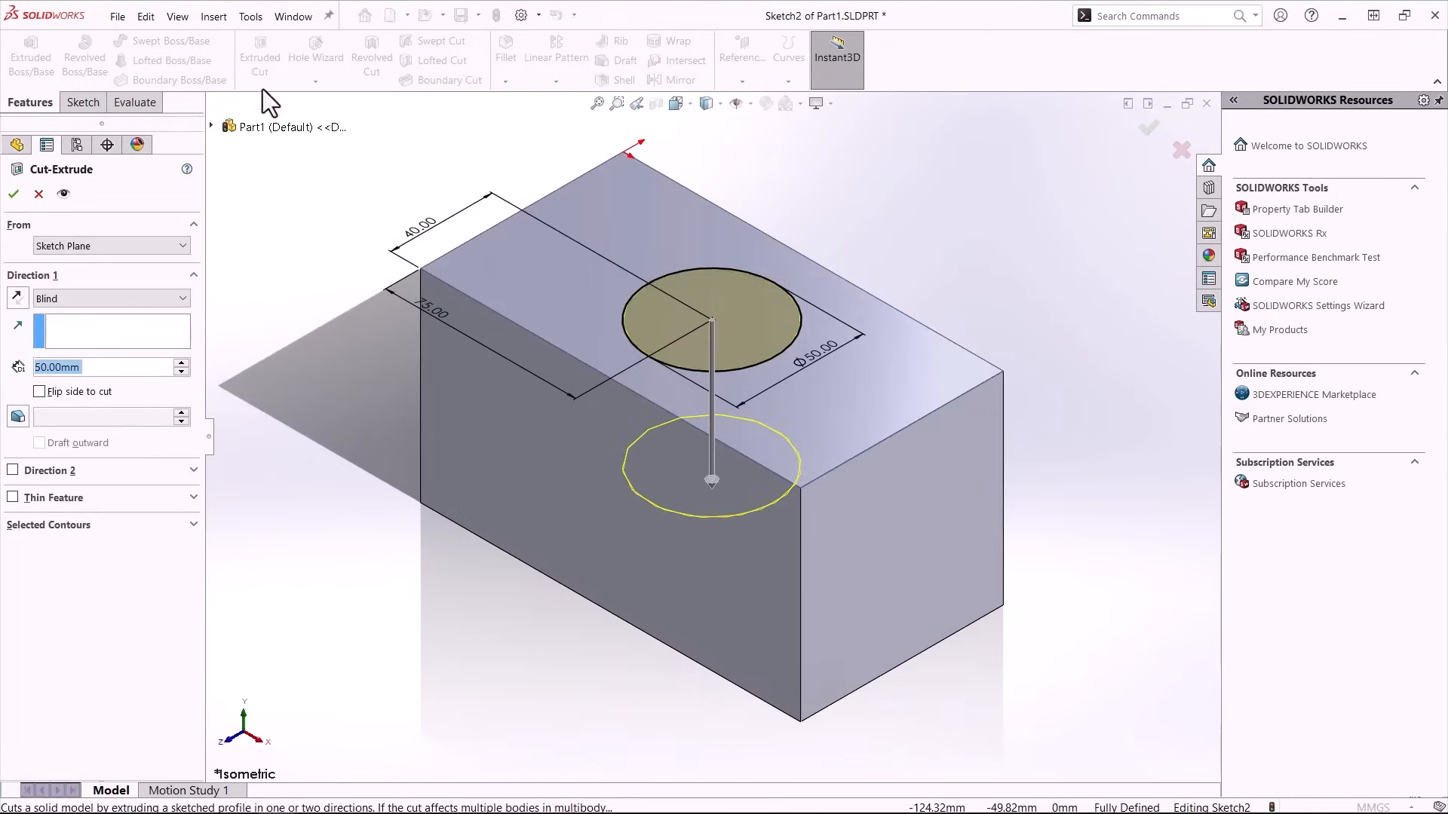
pyautogui.write('10')
pyautogui.press('Return')
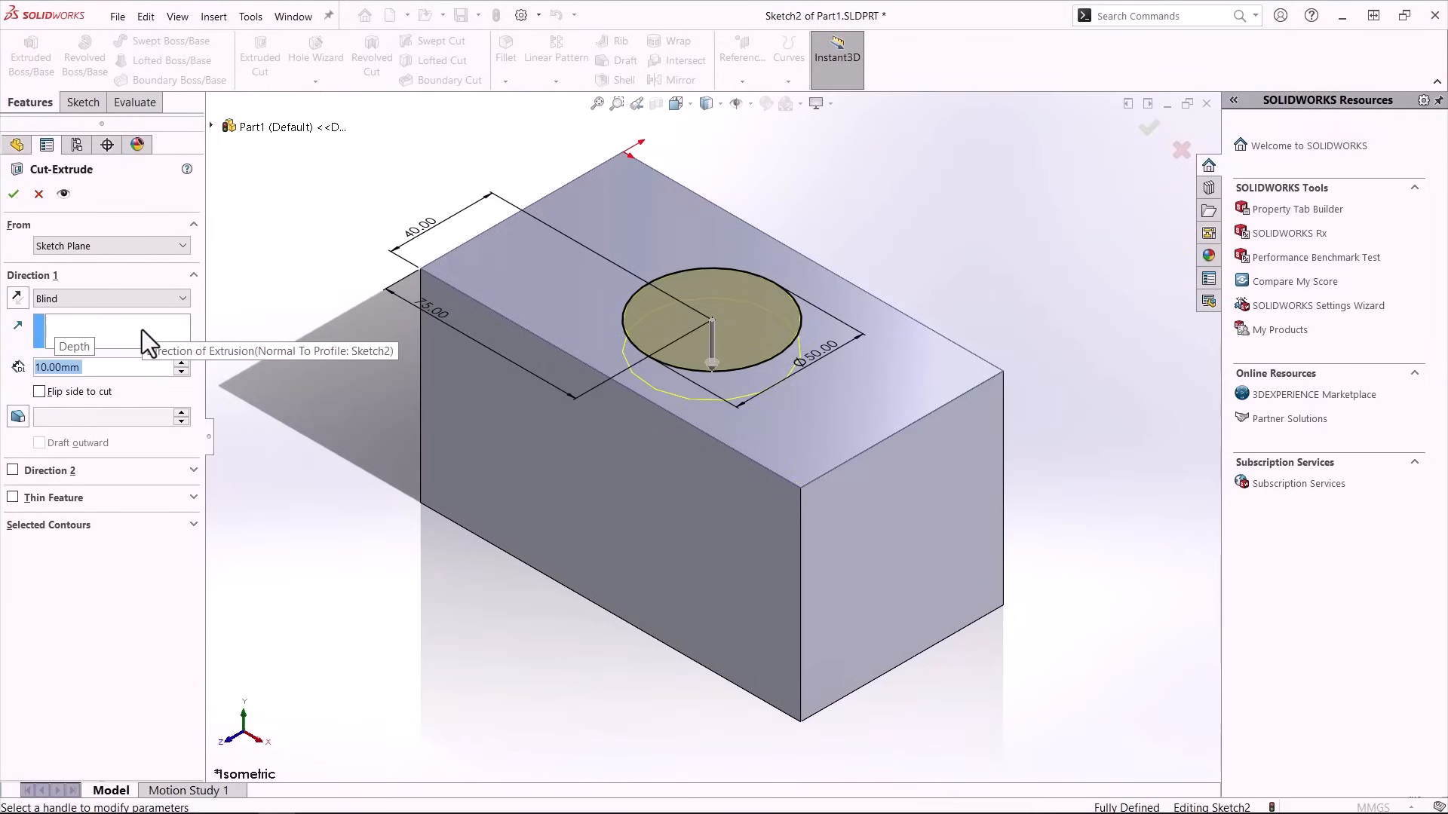
pyautogui.press('Return')
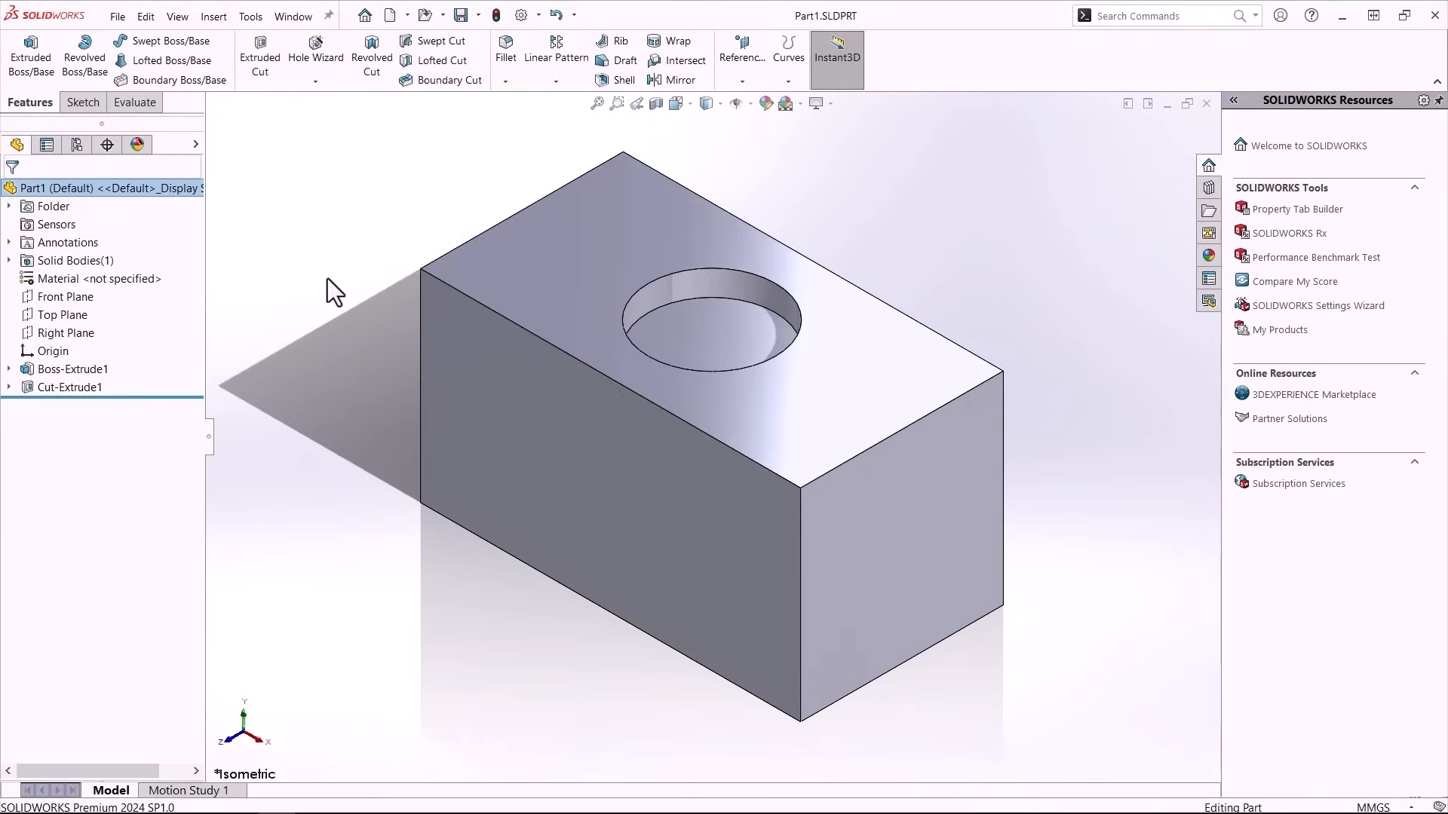
# Start a sketch on the Right Plane and draw a five-sided polygon on the block's end face.
pyautogui.click(69, 326)
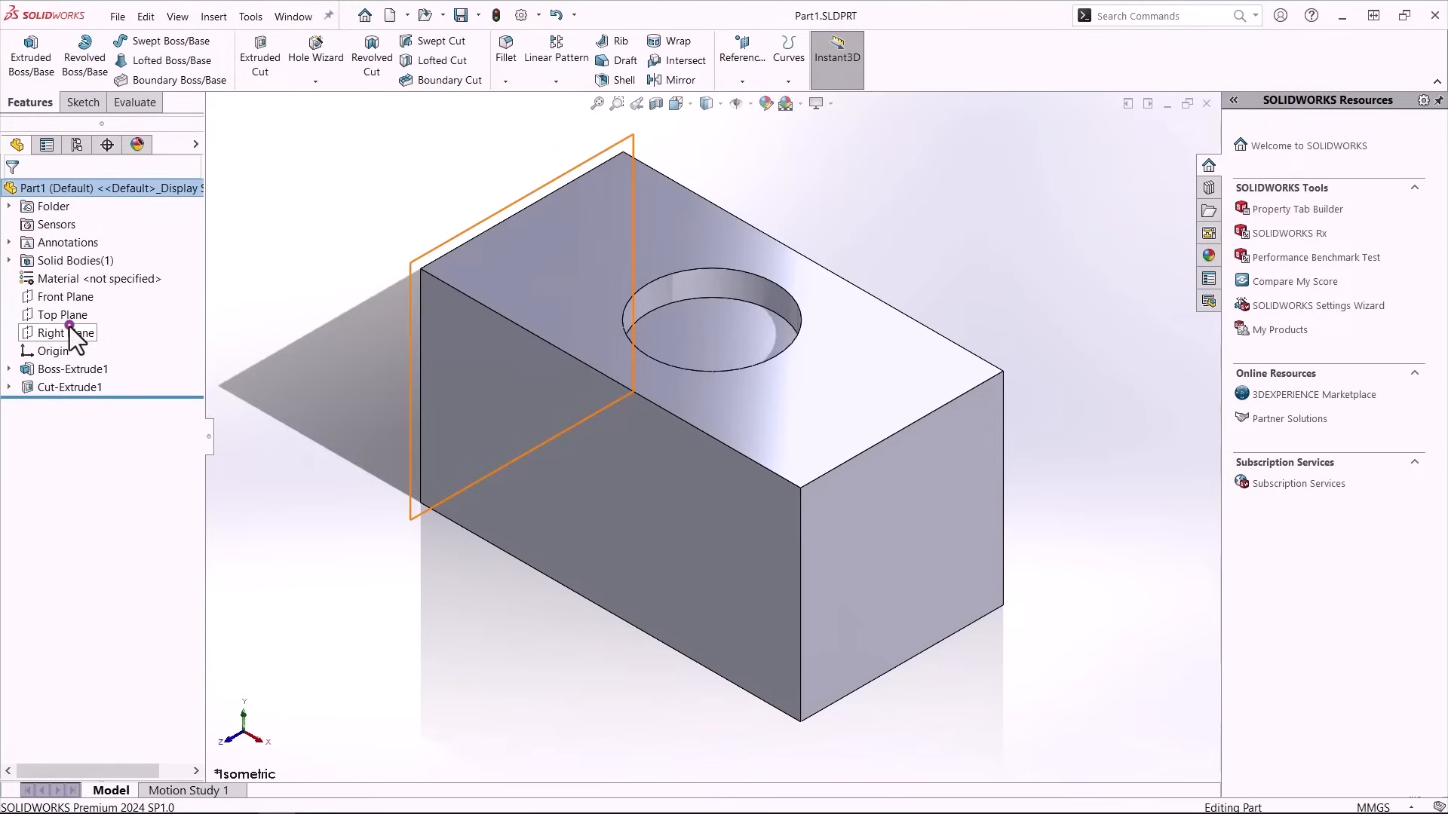
pyautogui.click(69, 327)
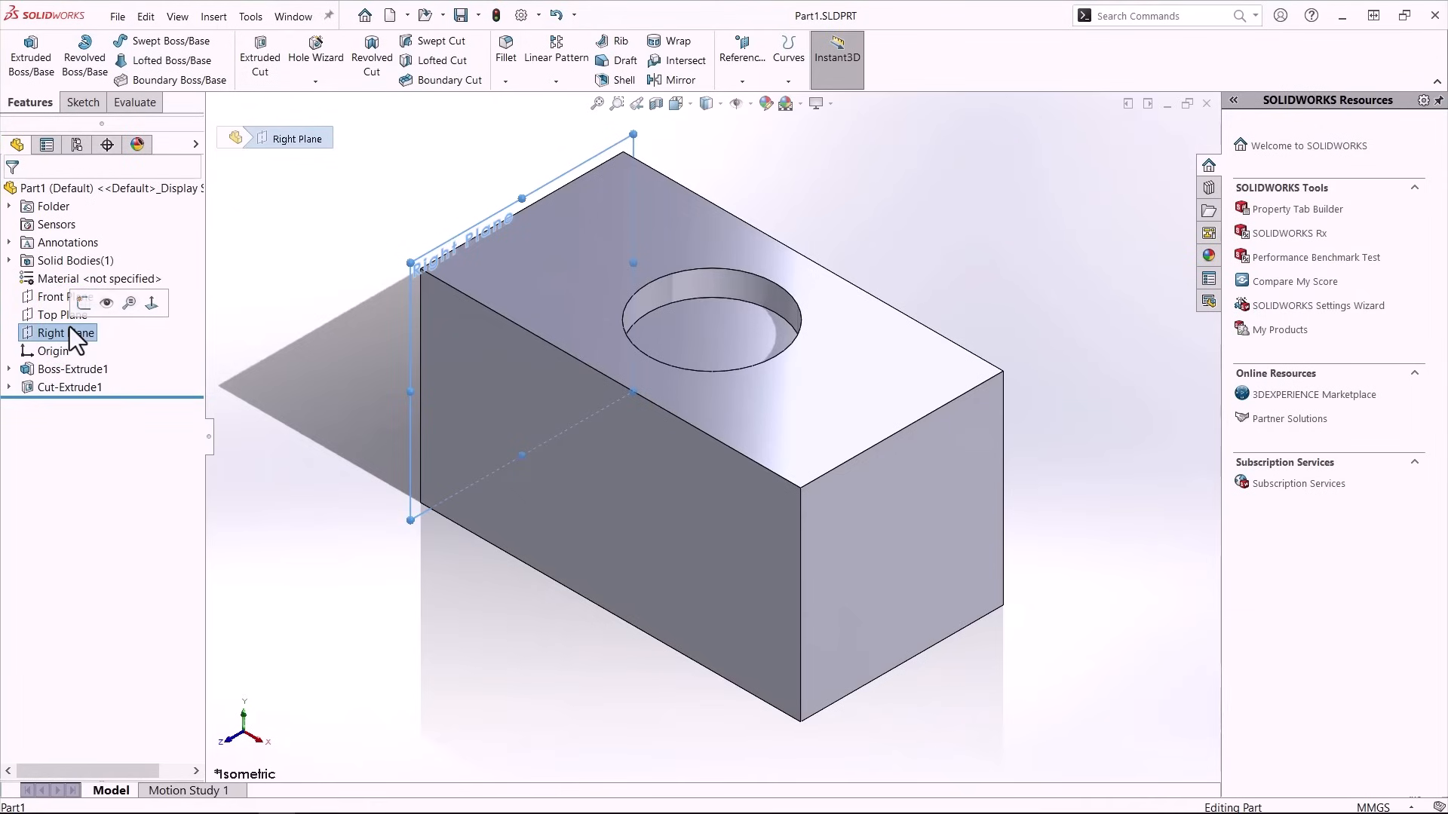
pyautogui.click(82, 102)
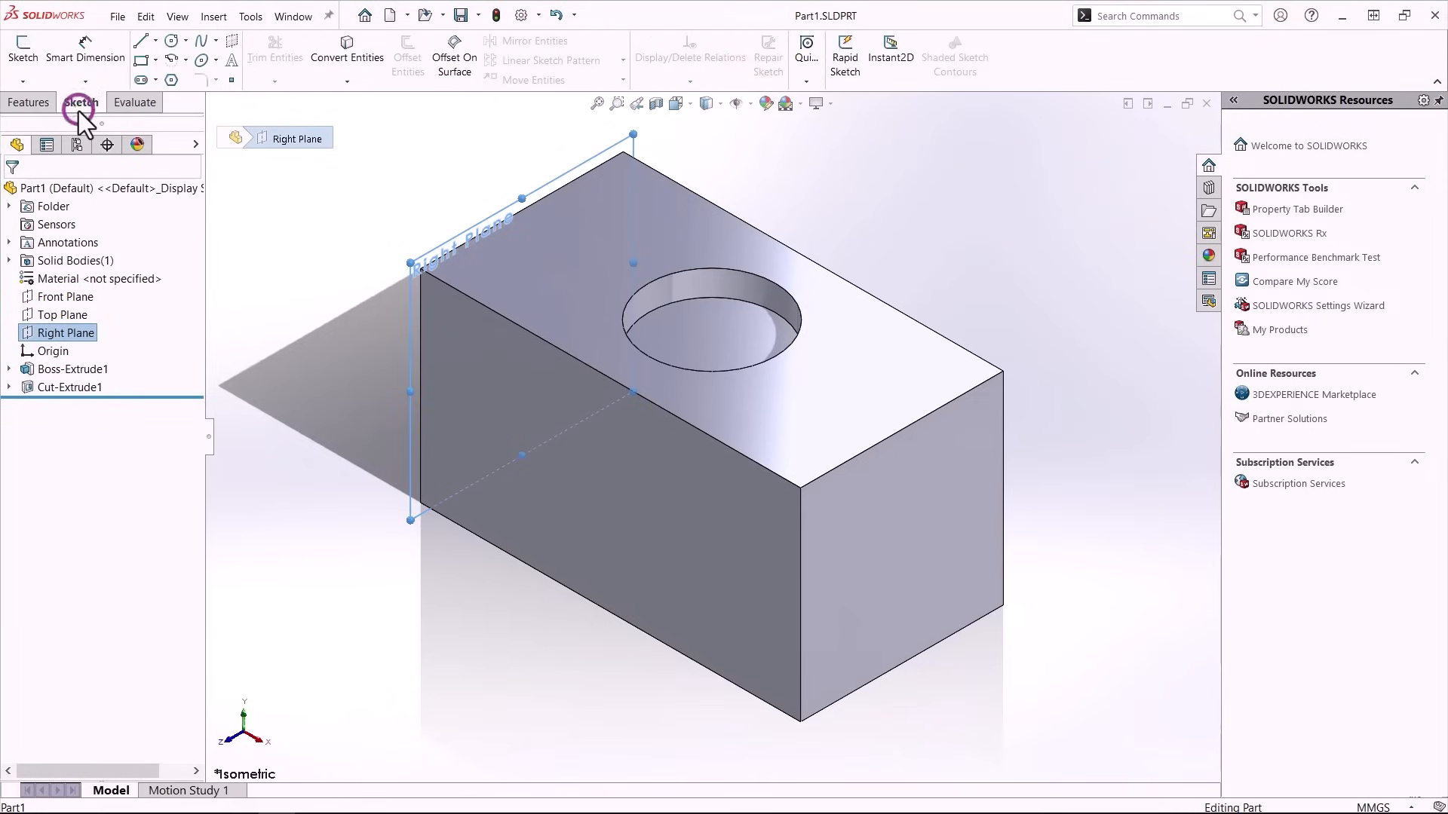
pyautogui.click(27, 63)
pyautogui.moveTo(354, 244)
pyautogui.mouseDown(button='middle')
pyautogui.moveTo(350, 322)
pyautogui.moveTo(332, 223)
pyautogui.mouseUp(button='middle')
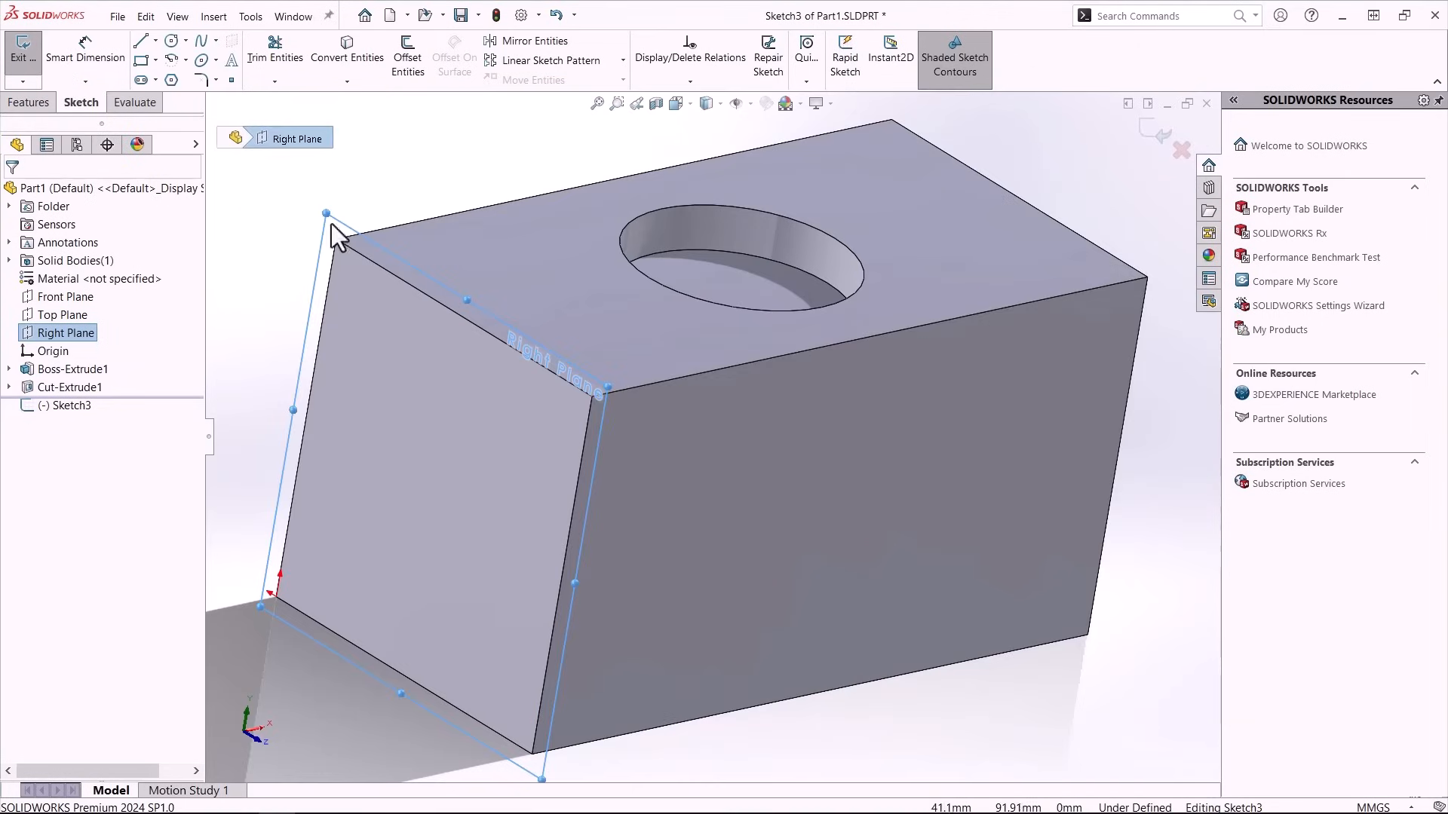
pyautogui.click(172, 80)
pyautogui.click(394, 469)
pyautogui.click(384, 524)
pyautogui.press('Escape')
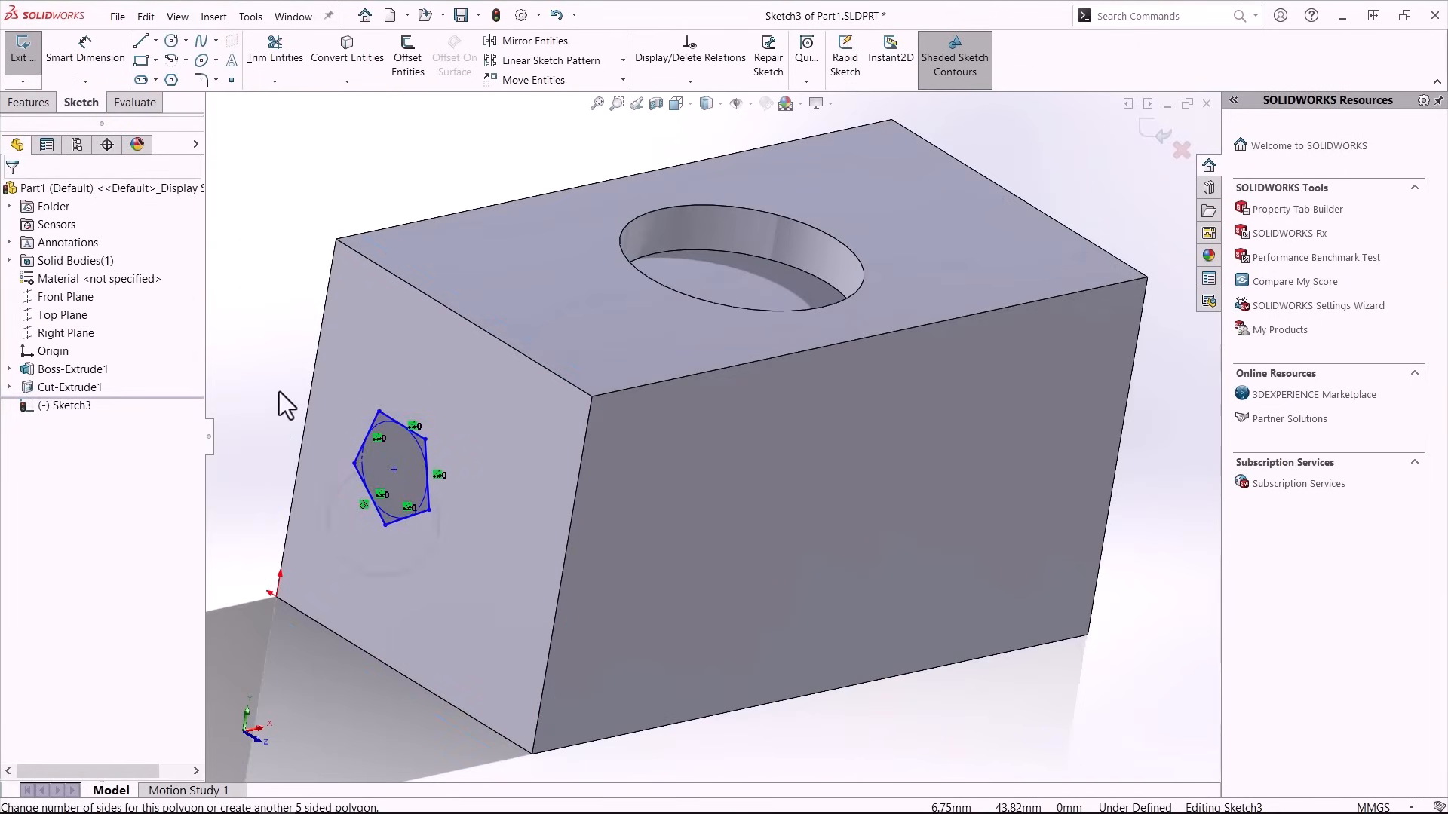
# Dimension the polygon's inscribed construction circle with a diameter of 20 mm.
pyautogui.press('d')
pyautogui.click(362, 462)
pyautogui.click(284, 367)
pyautogui.write('20')
pyautogui.press('Return')
pyautogui.keyDown('ctrl'); pyautogui.moveTo(268, 372); pyautogui.dragTo(577, 325, button='middle'); pyautogui.keyUp('ctrl')
pyautogui.scroll(-2, 691, 373)
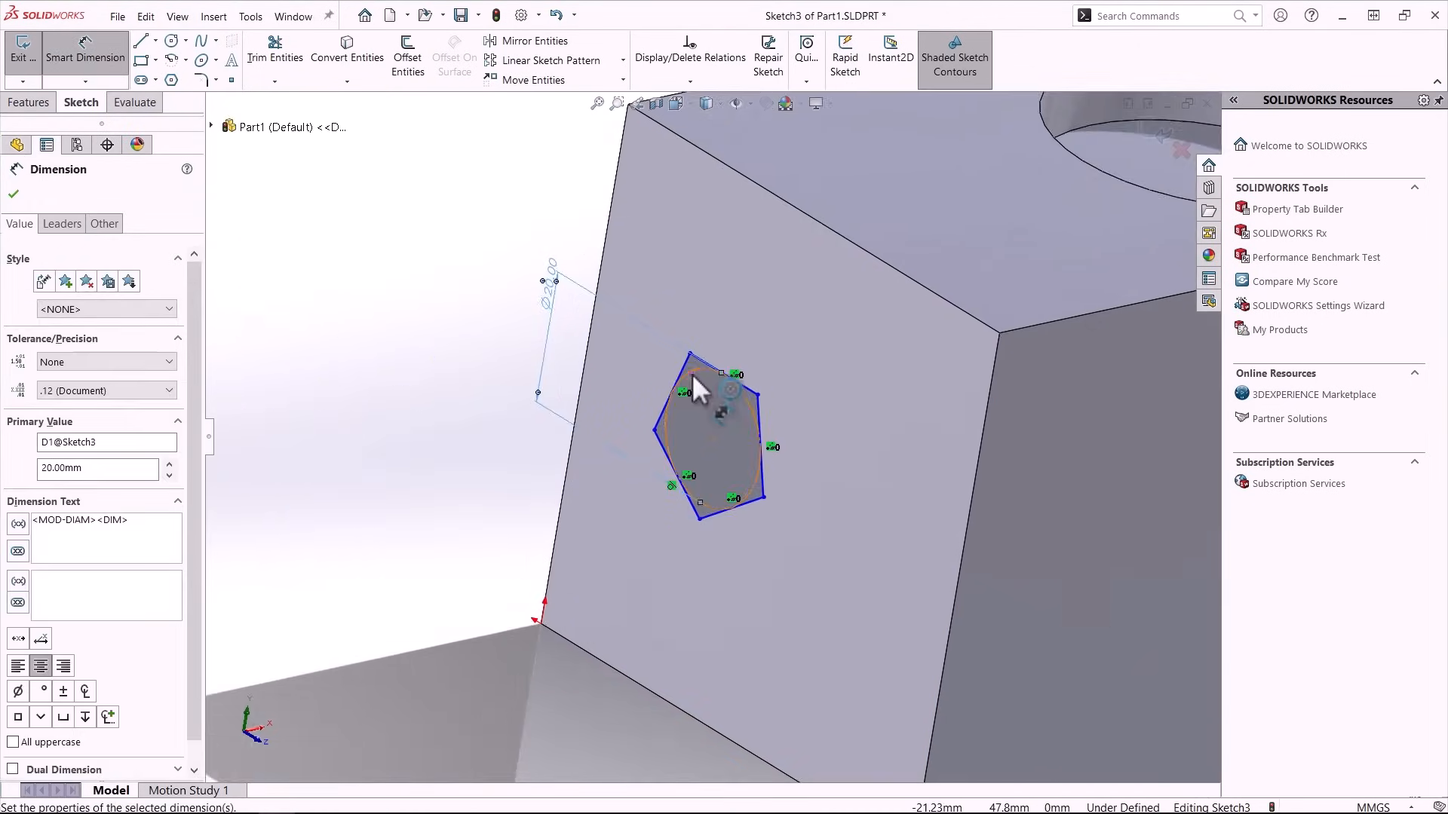
# Dimension the polygon's centre 40 mm below the end face's top edge.
pyautogui.scroll(2, 690, 374)
pyautogui.click(690, 374)
pyautogui.click(724, 250)
pyautogui.click(550, 284)
pyautogui.write('40')
pyautogui.press('Return')
pyautogui.click(543, 259)
# Dimension the polygon's centre 40 mm from the end face's vertical edge at the origin.
pyautogui.click(704, 392)
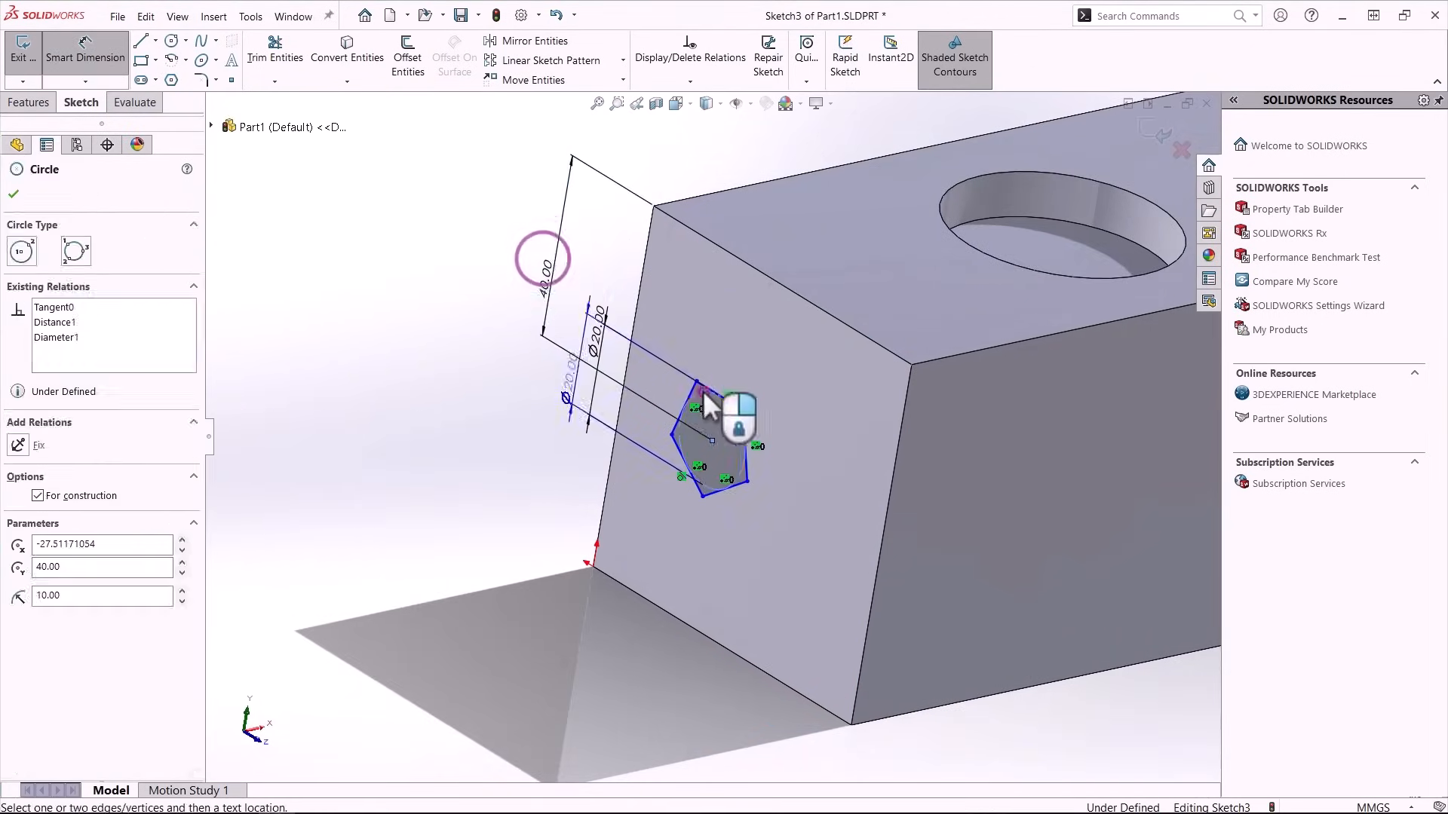
pyautogui.click(636, 314)
pyautogui.click(462, 408)
pyautogui.write('40')
pyautogui.press('Return')
pyautogui.press('Escape')
# Add a horizontal relation to the polygon's upper edge.
pyautogui.click(742, 408)
pyautogui.click(736, 407)
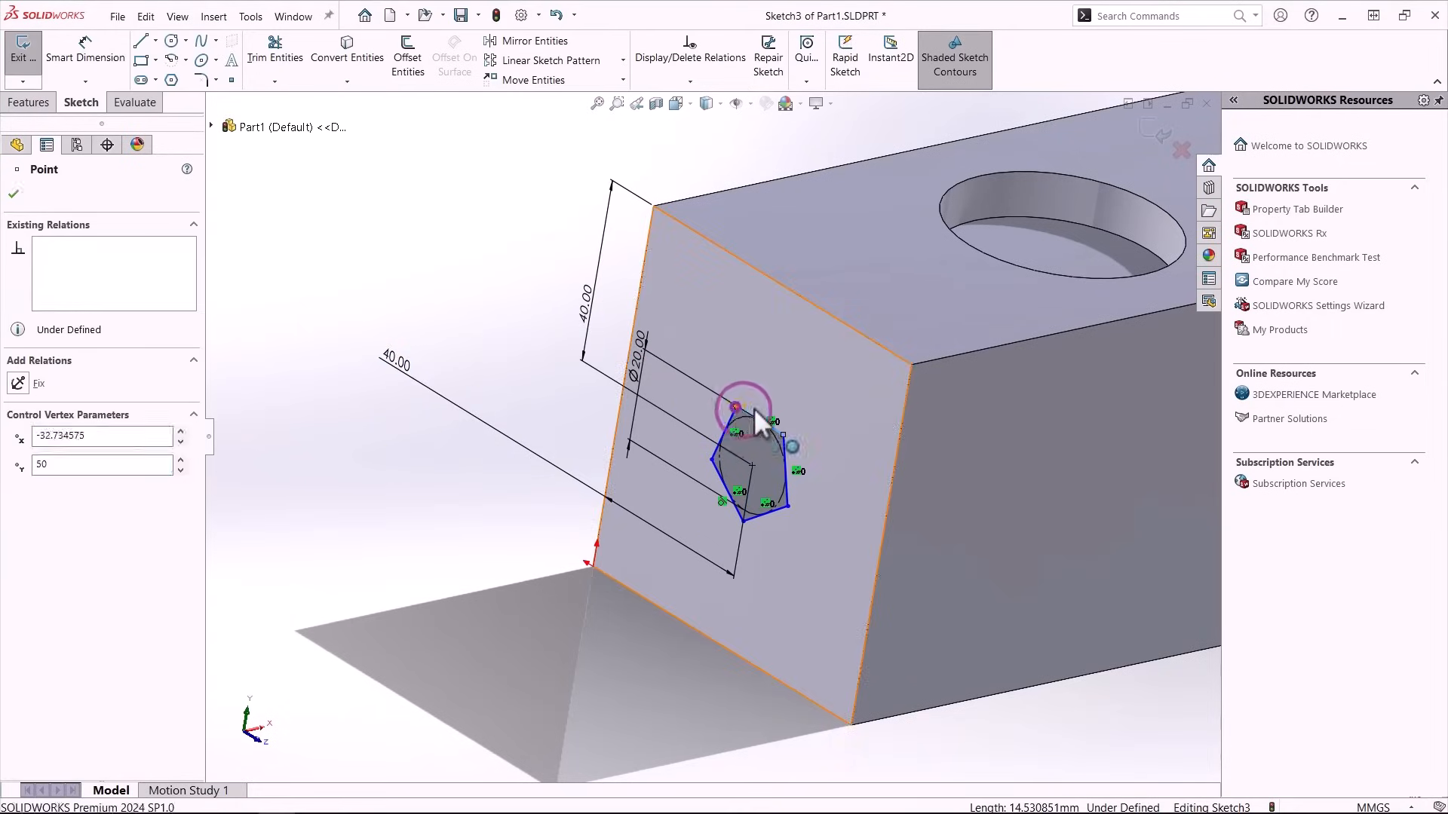
pyautogui.click(769, 427)
pyautogui.click(812, 356)
pyautogui.click(349, 508)
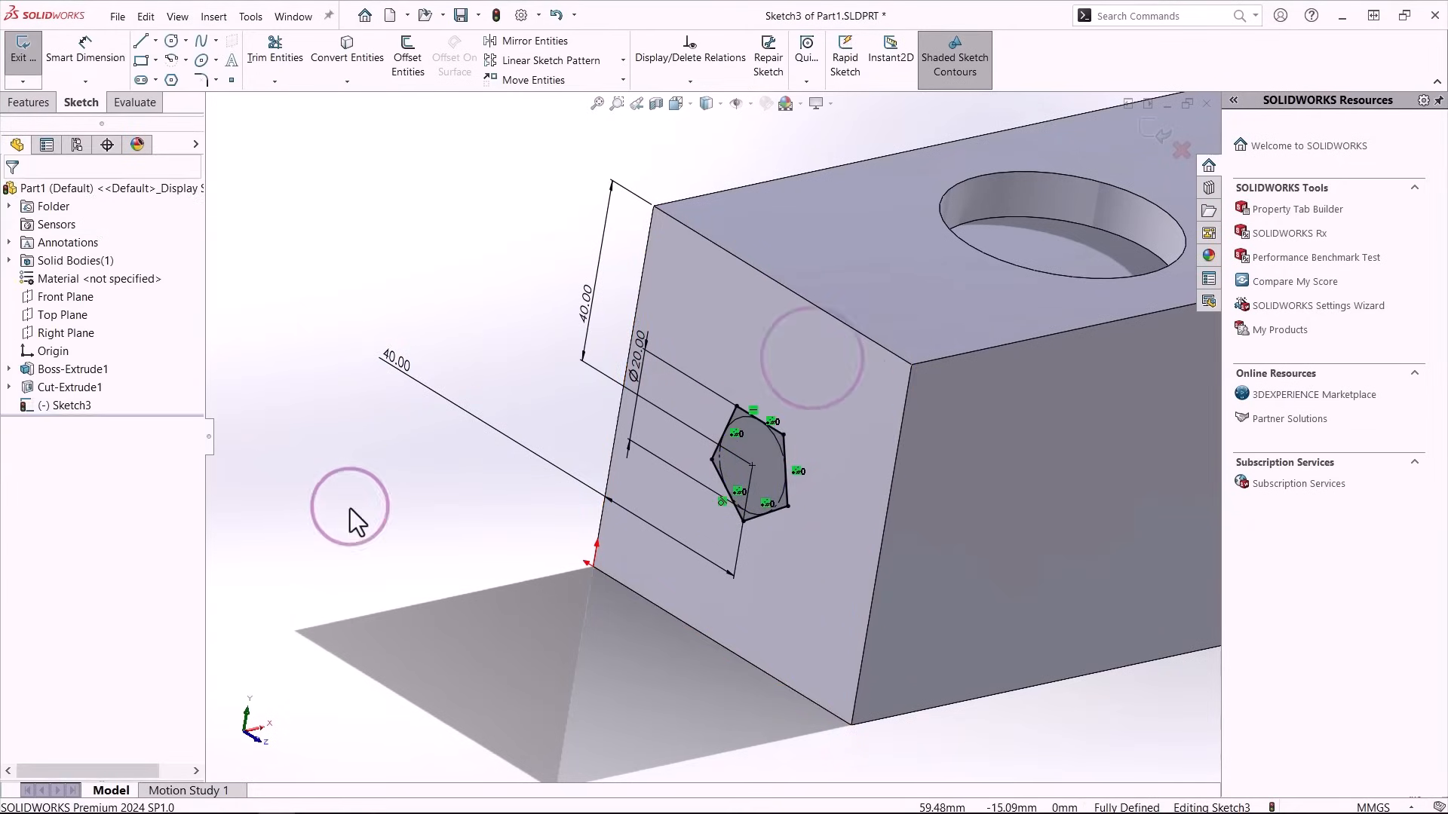
pyautogui.click(28, 102)
pyautogui.click(31, 56)
pyautogui.click(35, 197)
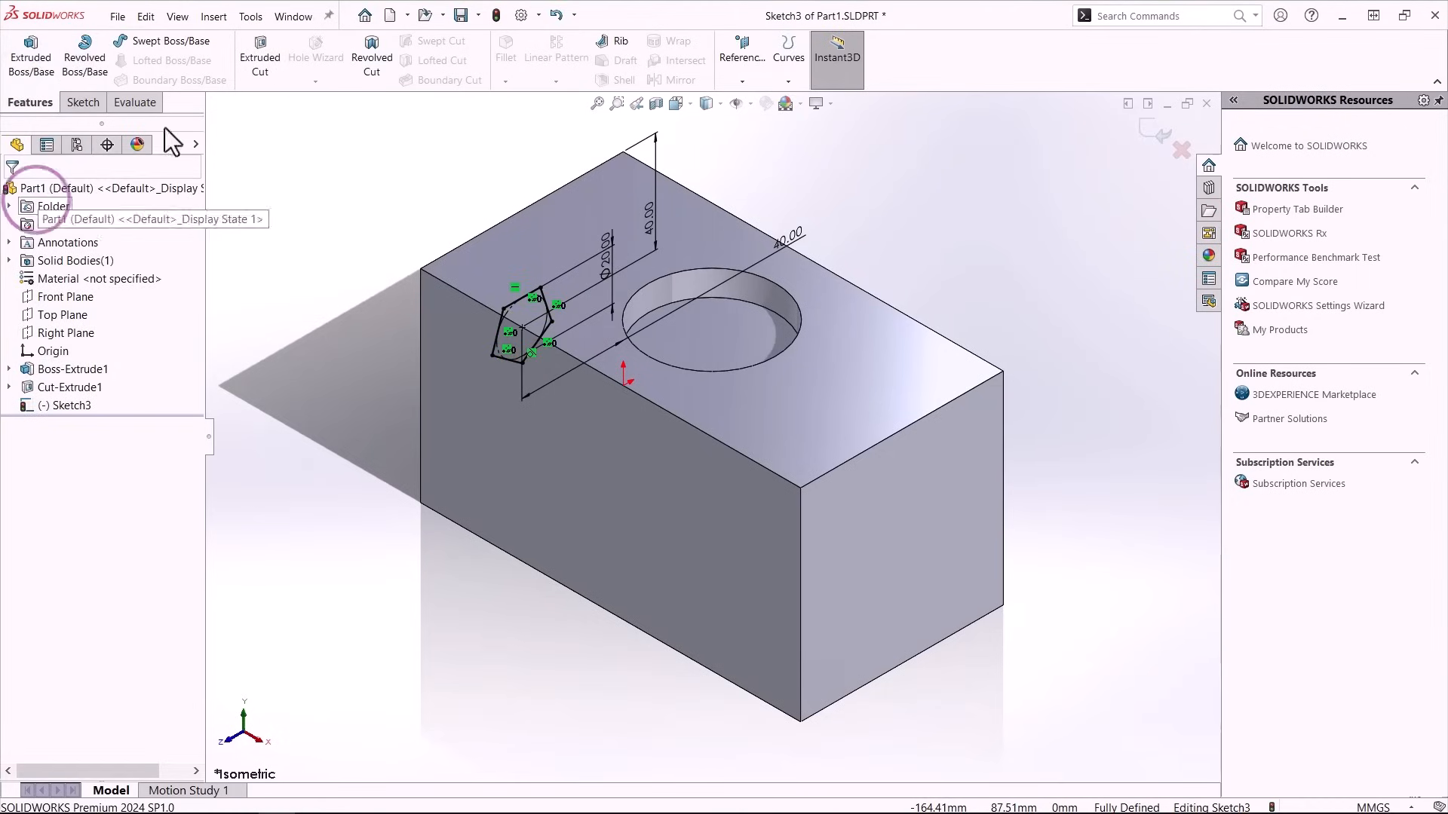
pyautogui.click(388, 189)
pyautogui.moveTo(388, 189); pyautogui.dragTo(487, 250, button='middle')
pyautogui.hotkey('ctrl', '7')
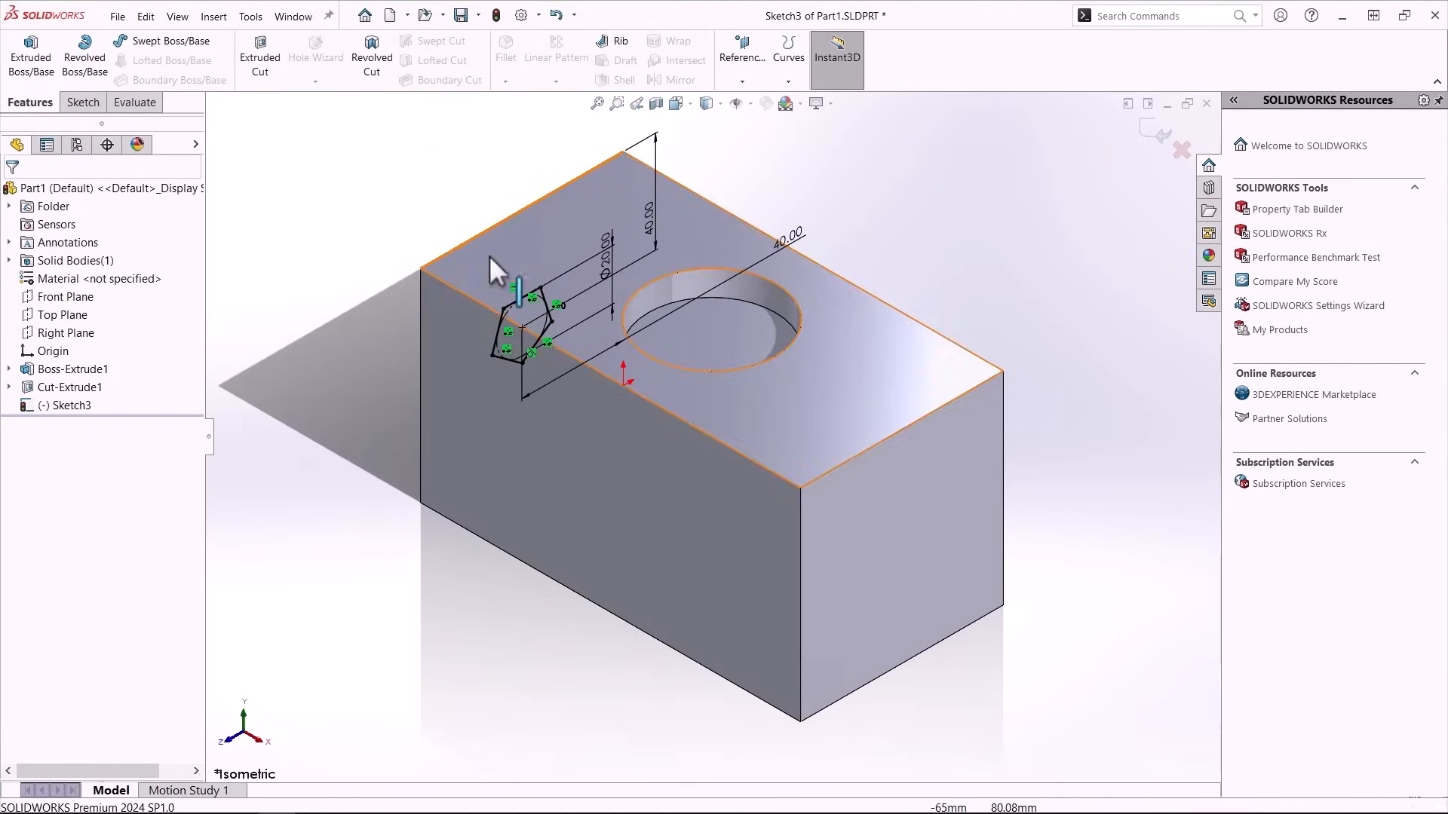
# Cut the polygon 10 mm into the block with a Blind Extruded Cut, reversing its direction, and show the isometric view.
pyautogui.click(277, 64)
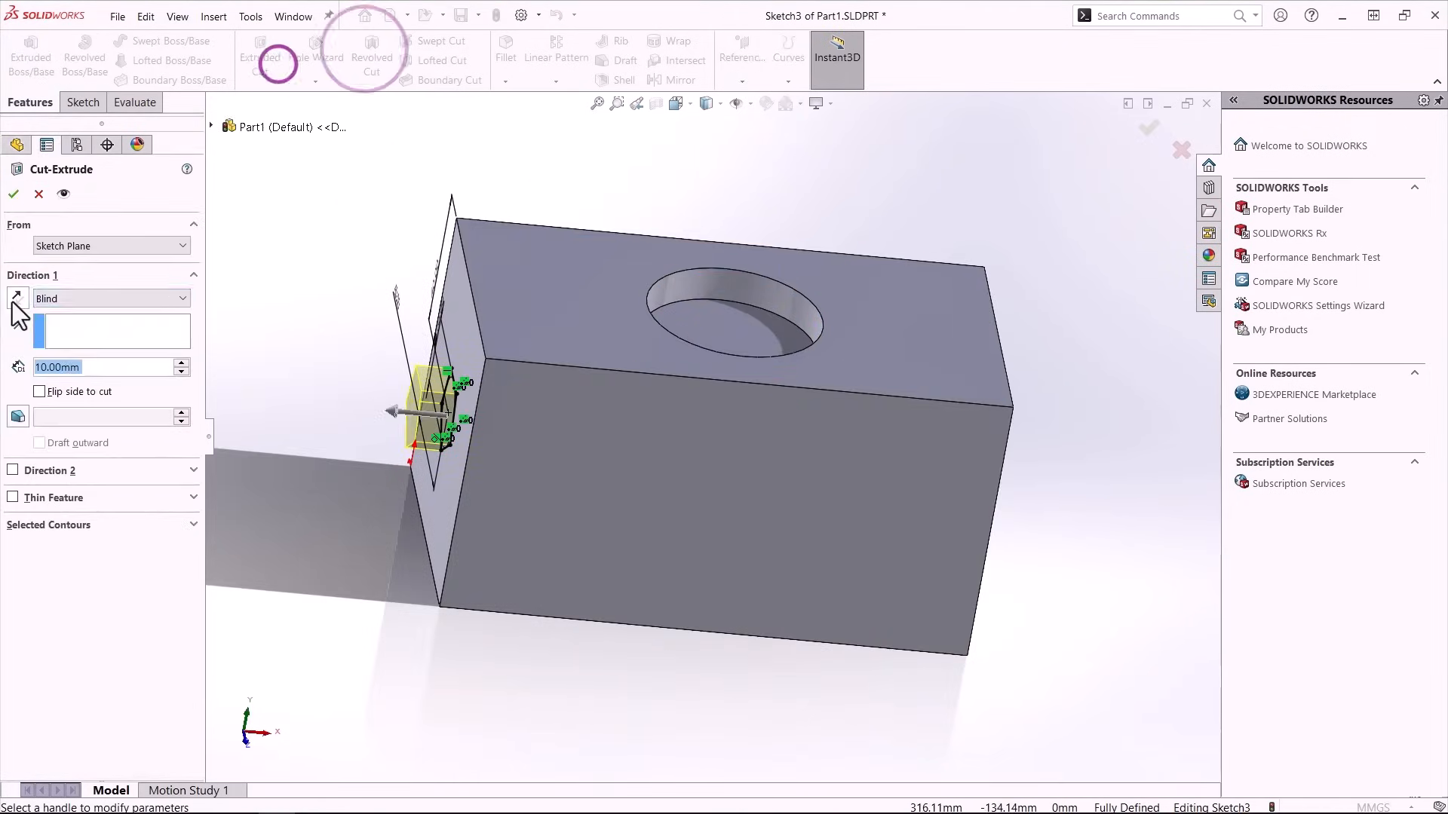
pyautogui.click(15, 299)
pyautogui.click(14, 193)
pyautogui.moveTo(226, 219); pyautogui.dragTo(317, 231, button='middle')
pyautogui.hotkey('ctrl', '7')
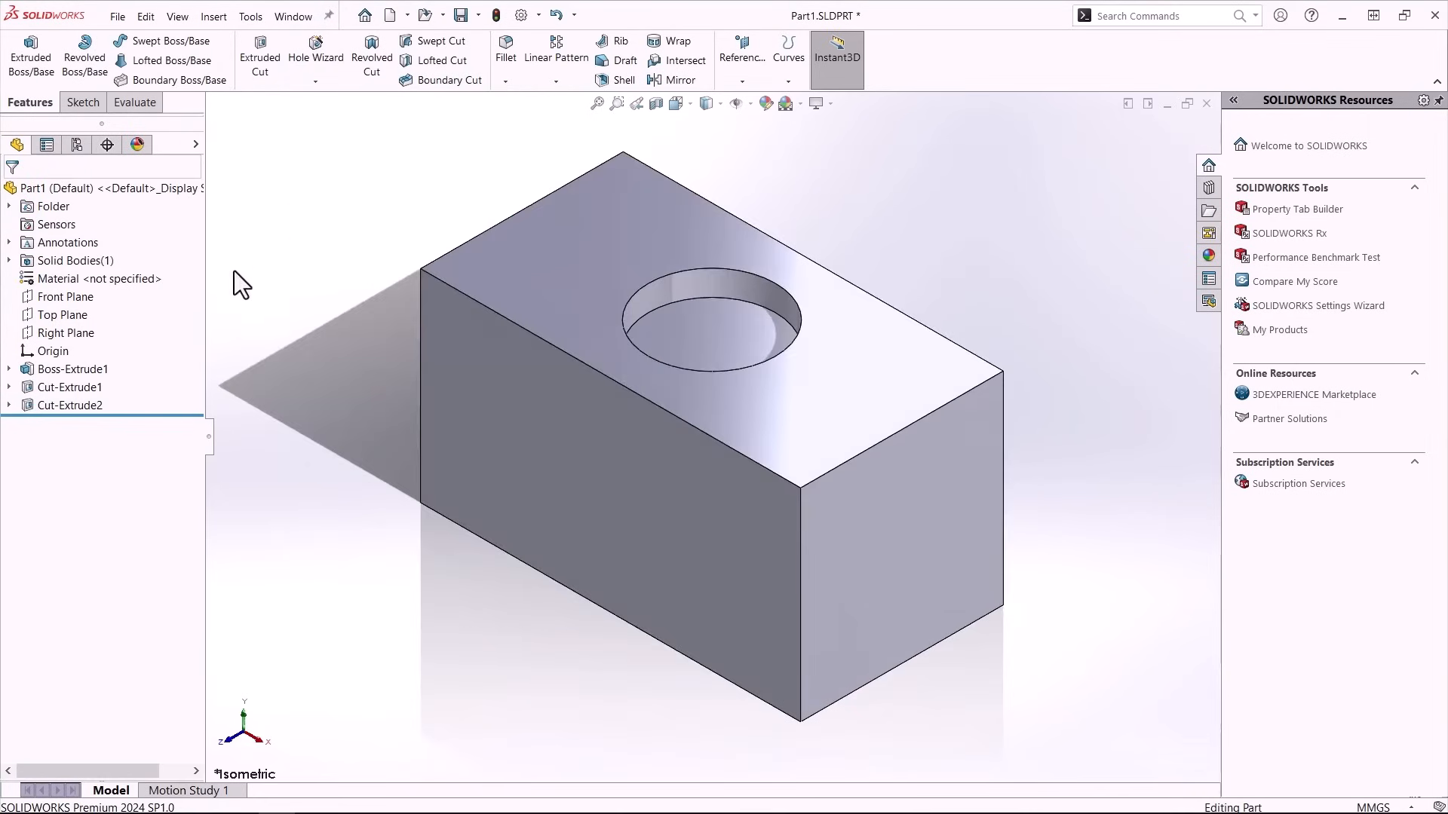
# Delete the polygon cut feature and its leftover sketch from the feature tree.
pyautogui.rightClick(30, 407)
pyautogui.click(52, 407)
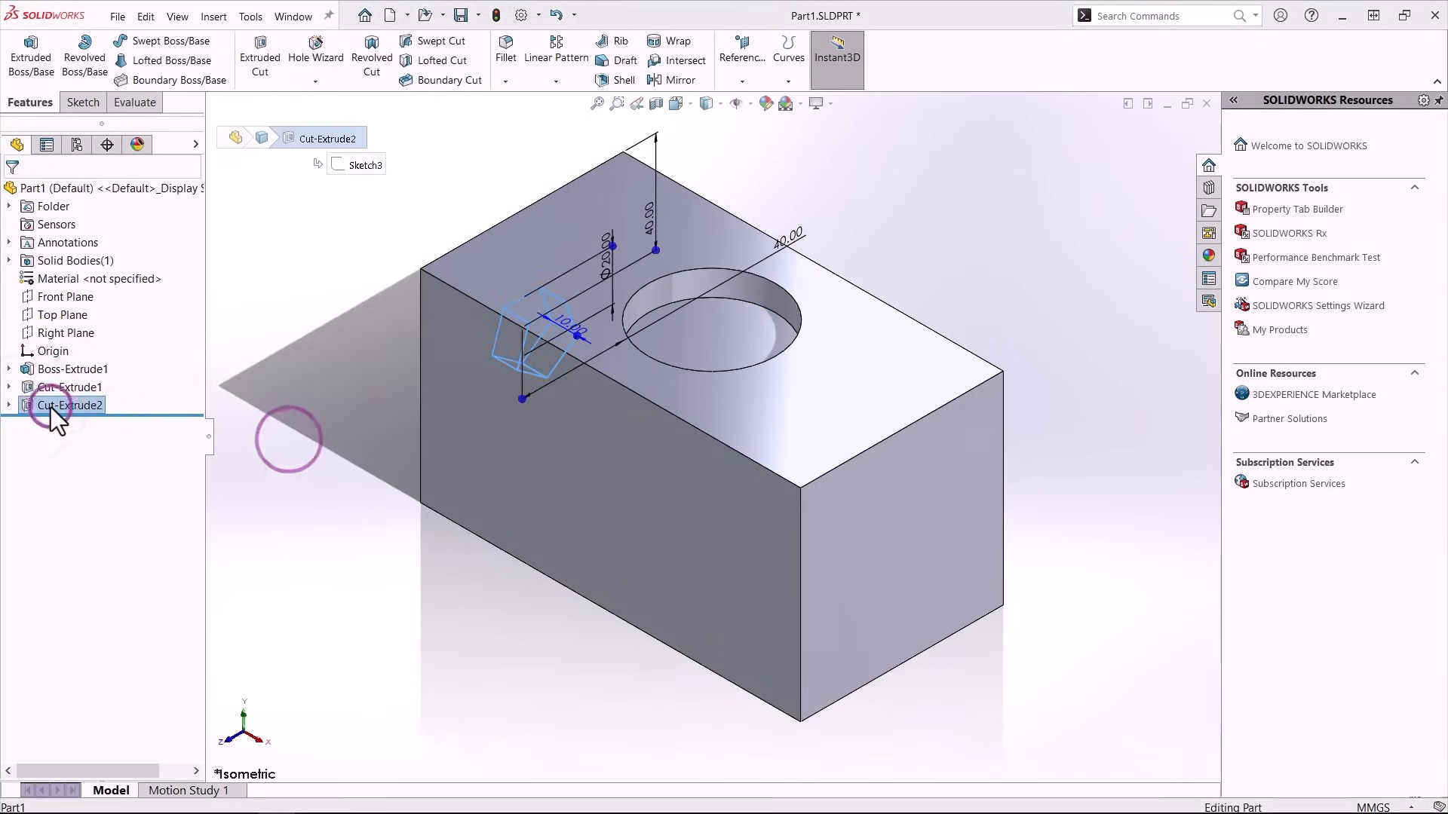
pyautogui.press('Delete')
pyautogui.click(537, 293)
pyautogui.click(71, 407)
pyautogui.press('Delete')
pyautogui.press('Return')
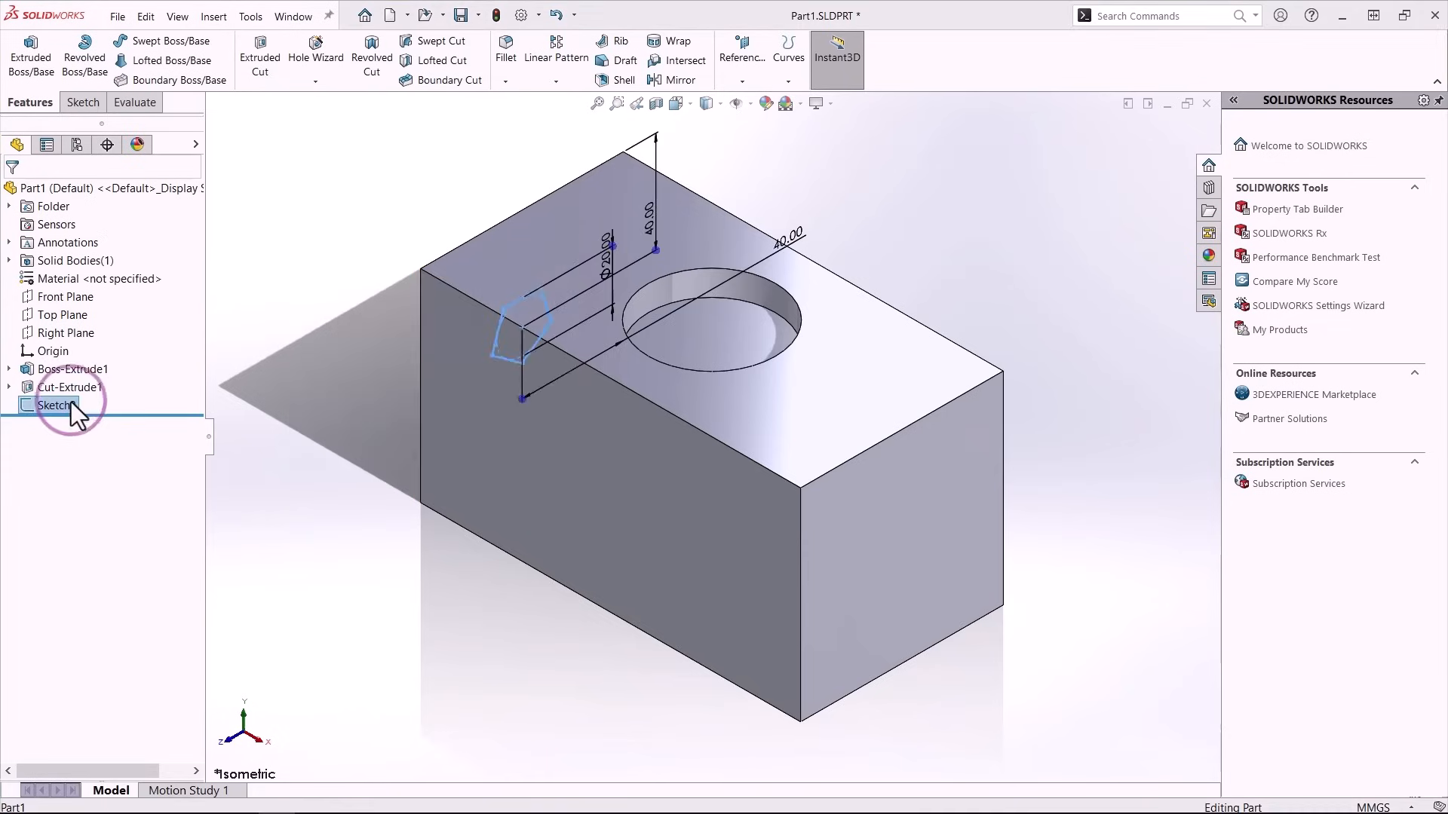
# Inspect the sketches belonging to the base extrusion and the circular cut in the feature tree.
pyautogui.click(372, 363)
pyautogui.click(7, 369)
pyautogui.click(10, 405)
pyautogui.click(69, 389)
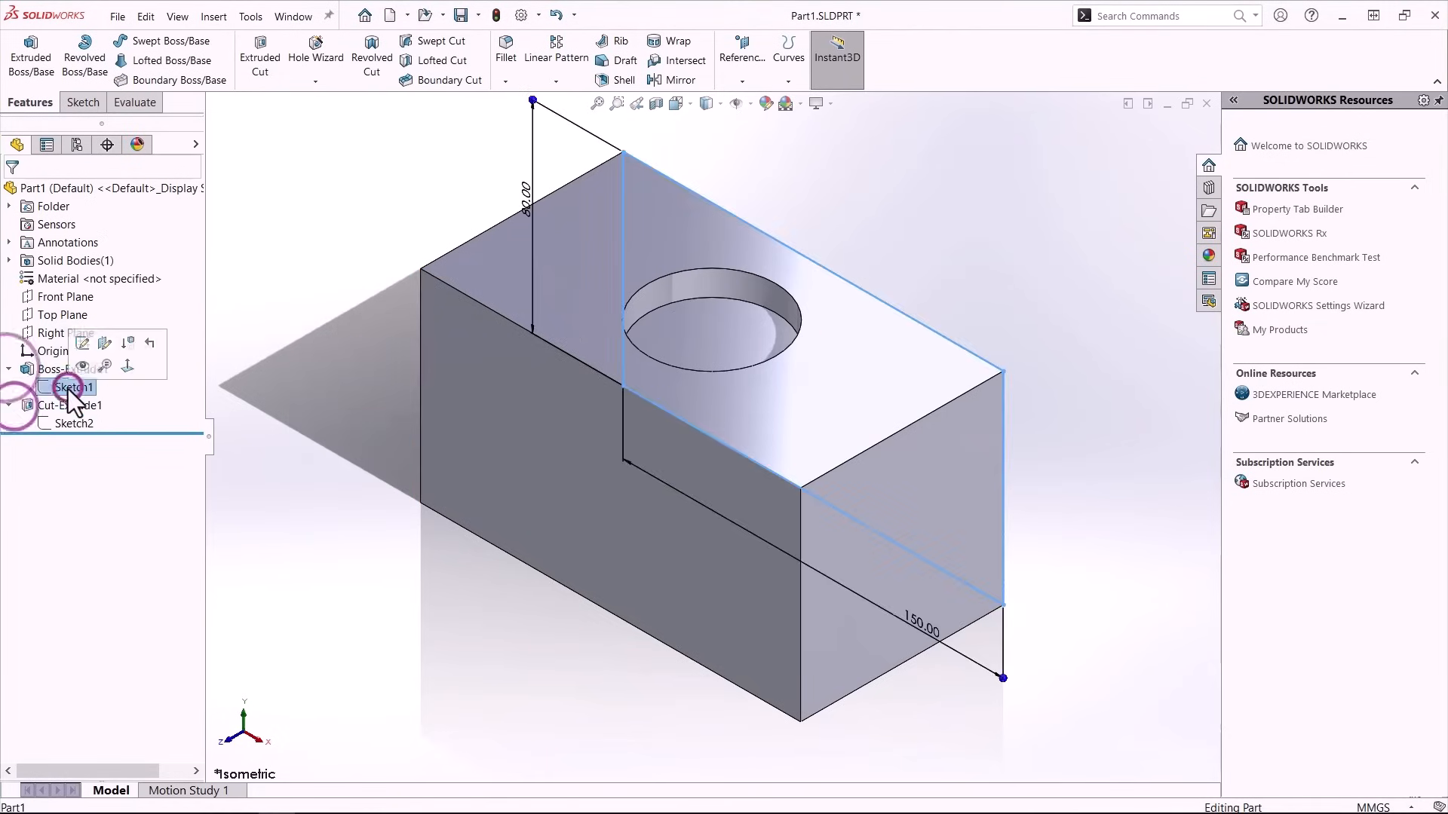
pyautogui.click(62, 423)
pyautogui.click(334, 469)
pyautogui.click(11, 406)
pyautogui.click(10, 367)
pyautogui.click(352, 420)
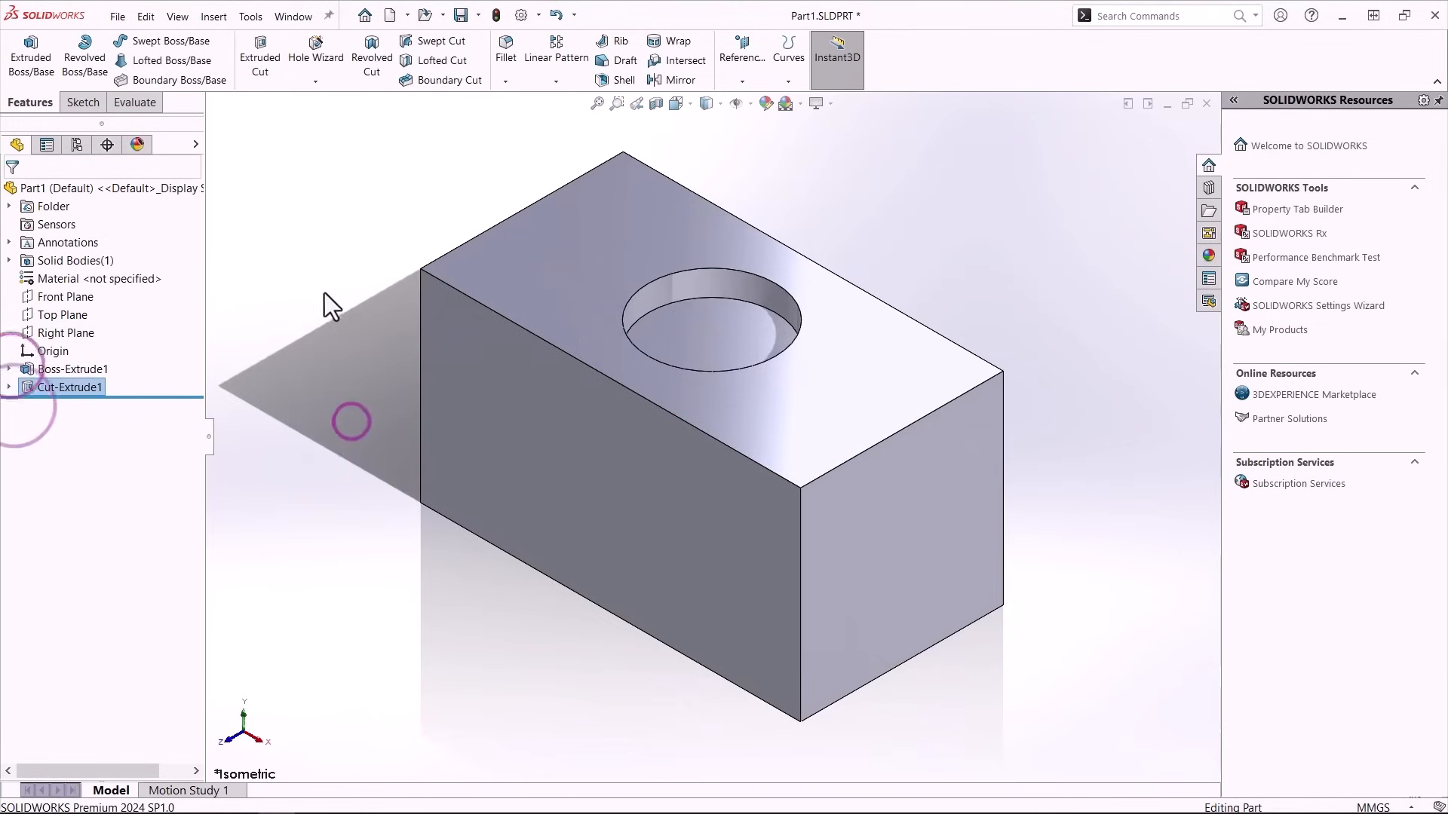
# Fillet the block's two short upper edges with a 20 mm radius and show the isometric view.
pyautogui.click(324, 291)
pyautogui.click(285, 244)
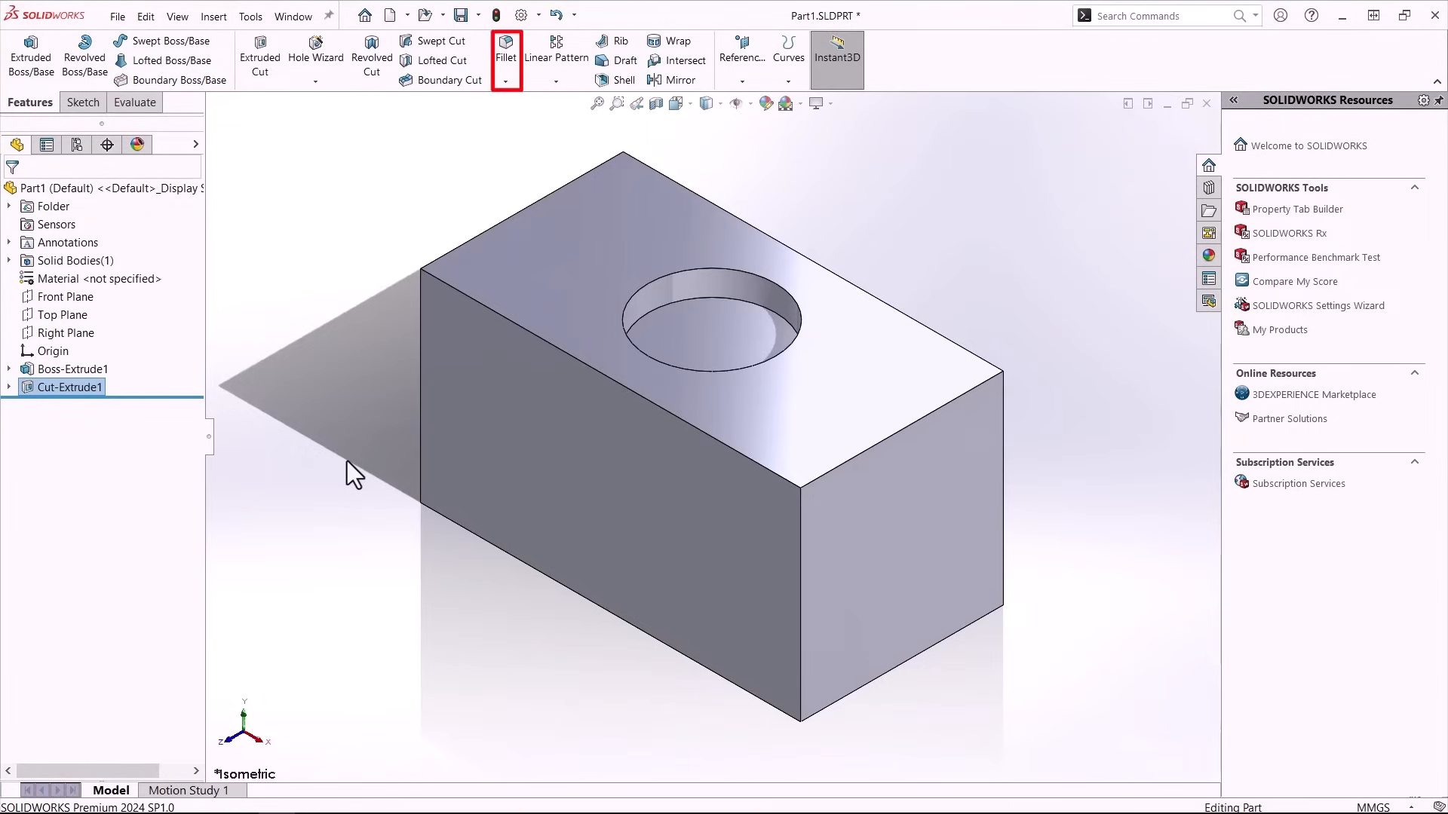
pyautogui.click(507, 50)
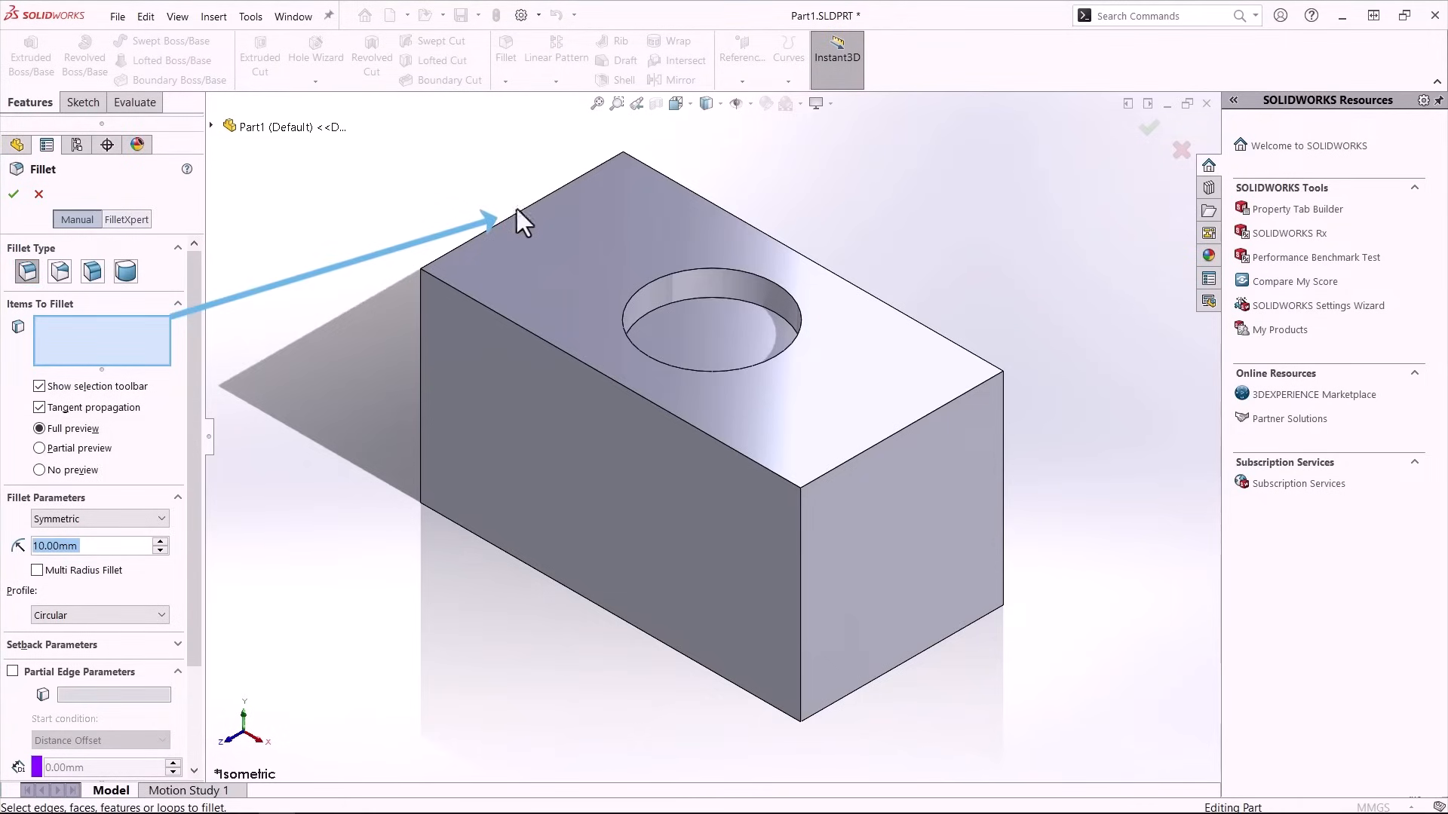
pyautogui.click(504, 220)
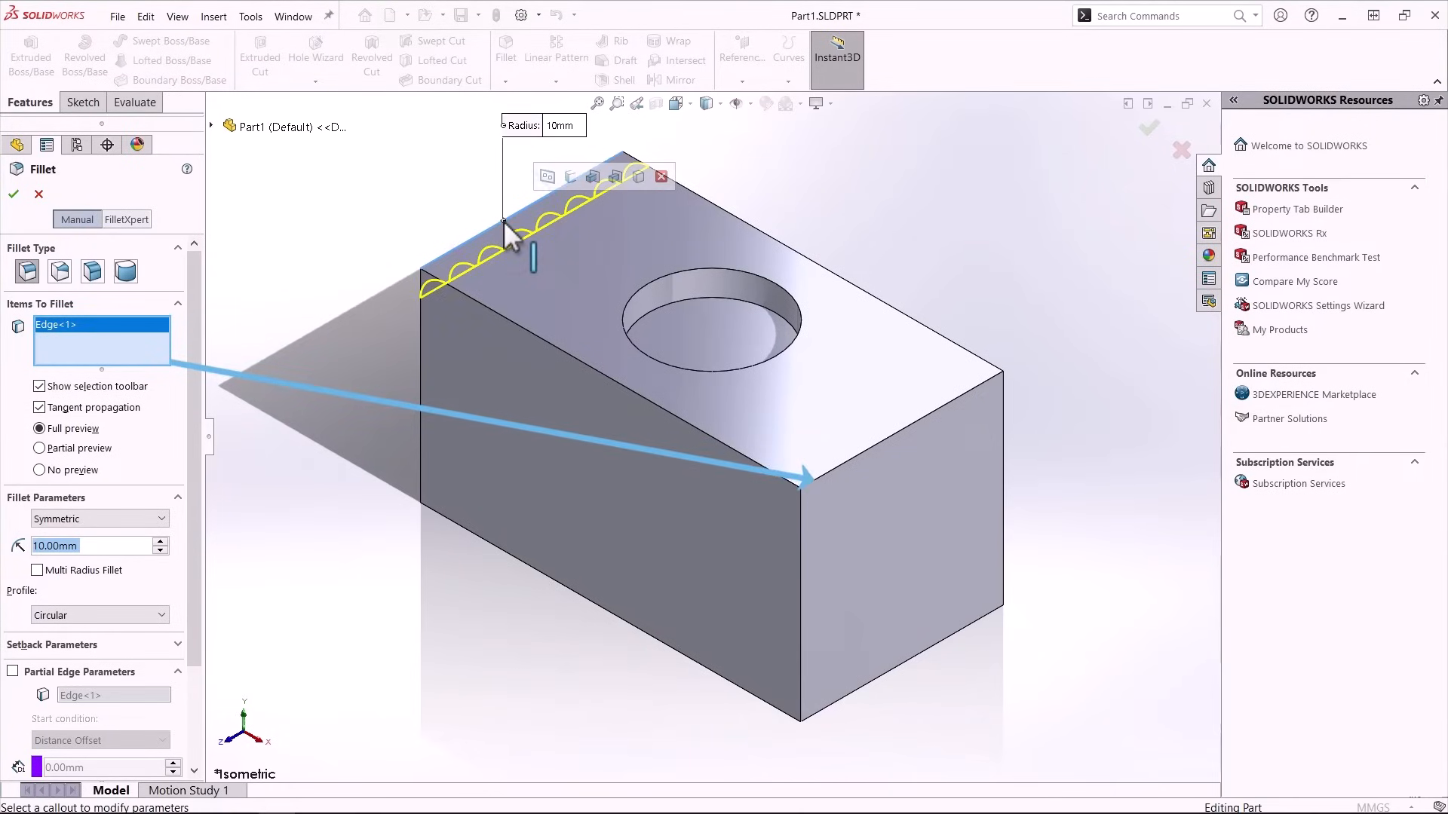
pyautogui.click(858, 454)
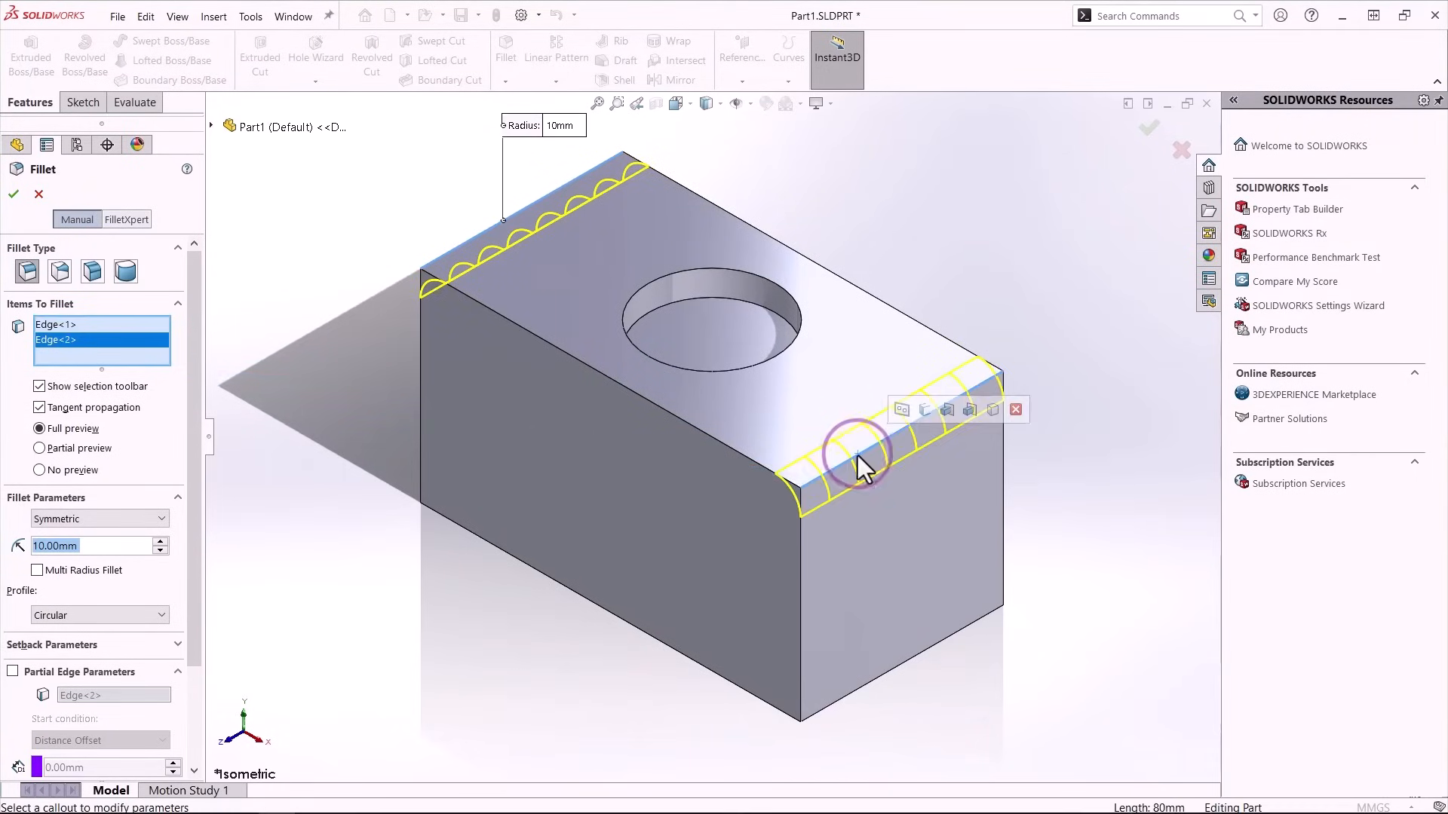
pyautogui.click(160, 541)
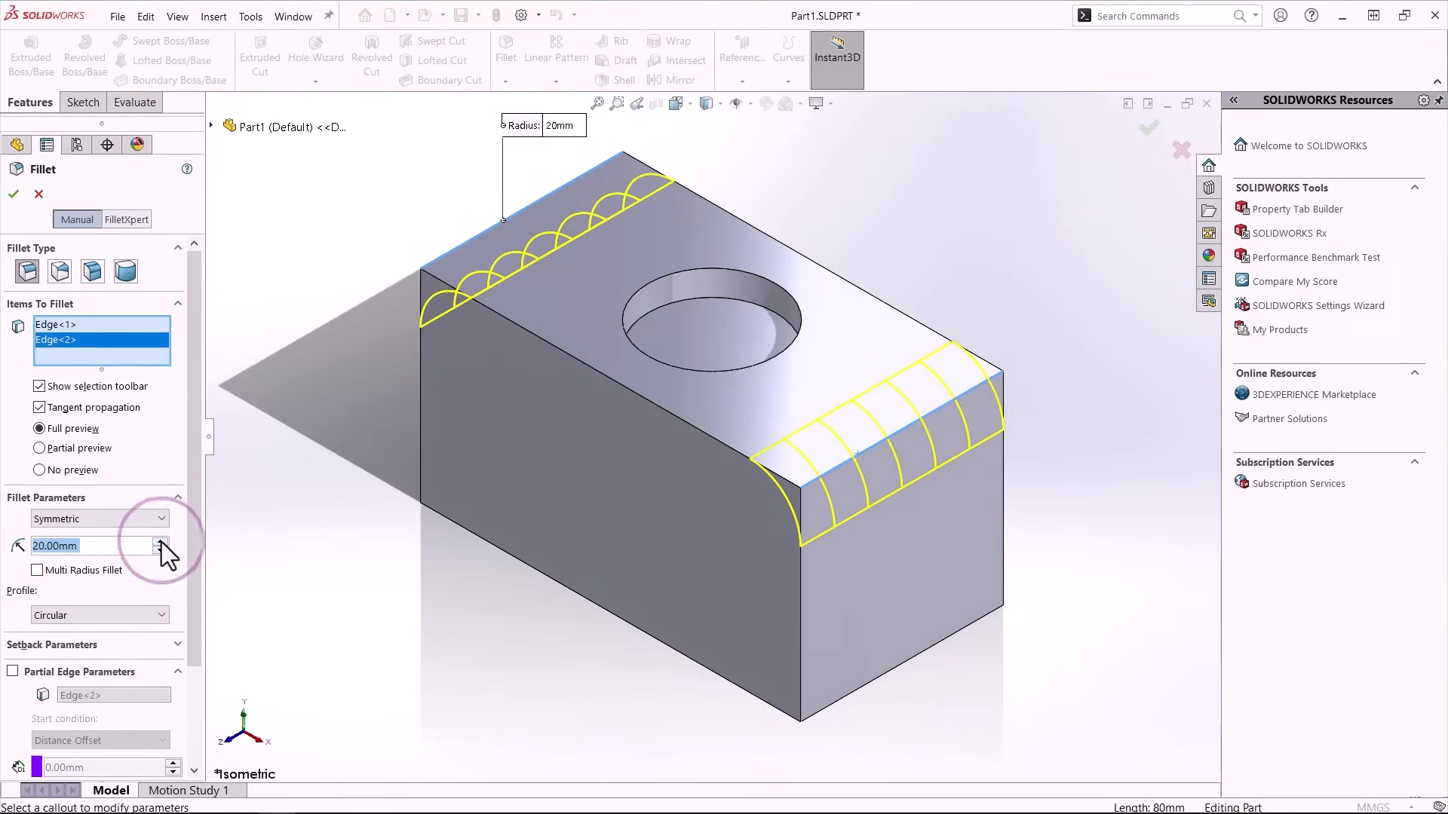
pyautogui.press('Return')
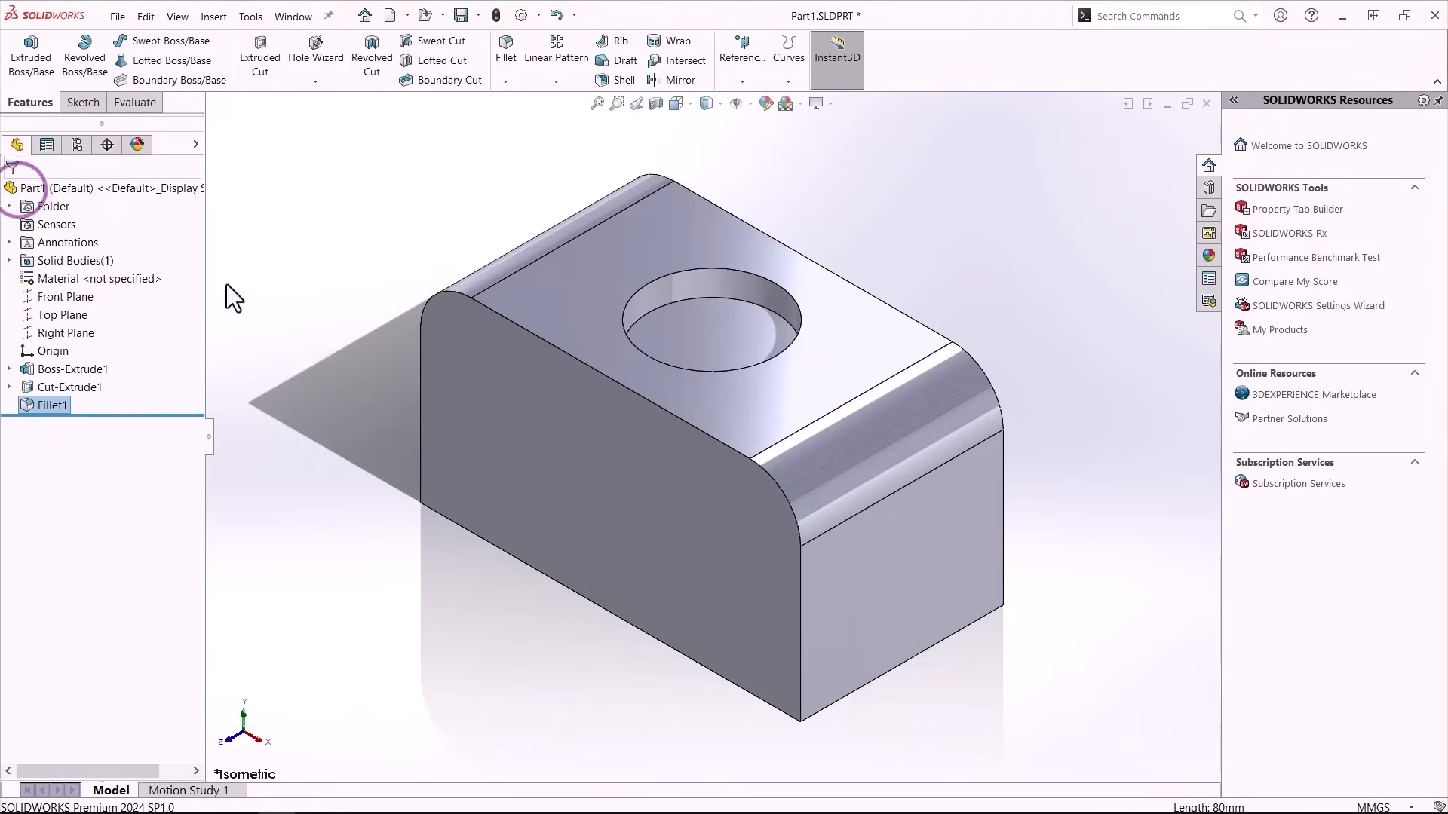
pyautogui.moveTo(378, 303); pyautogui.dragTo(378, 302, button='middle')
pyautogui.hotkey('ctrl', '7')
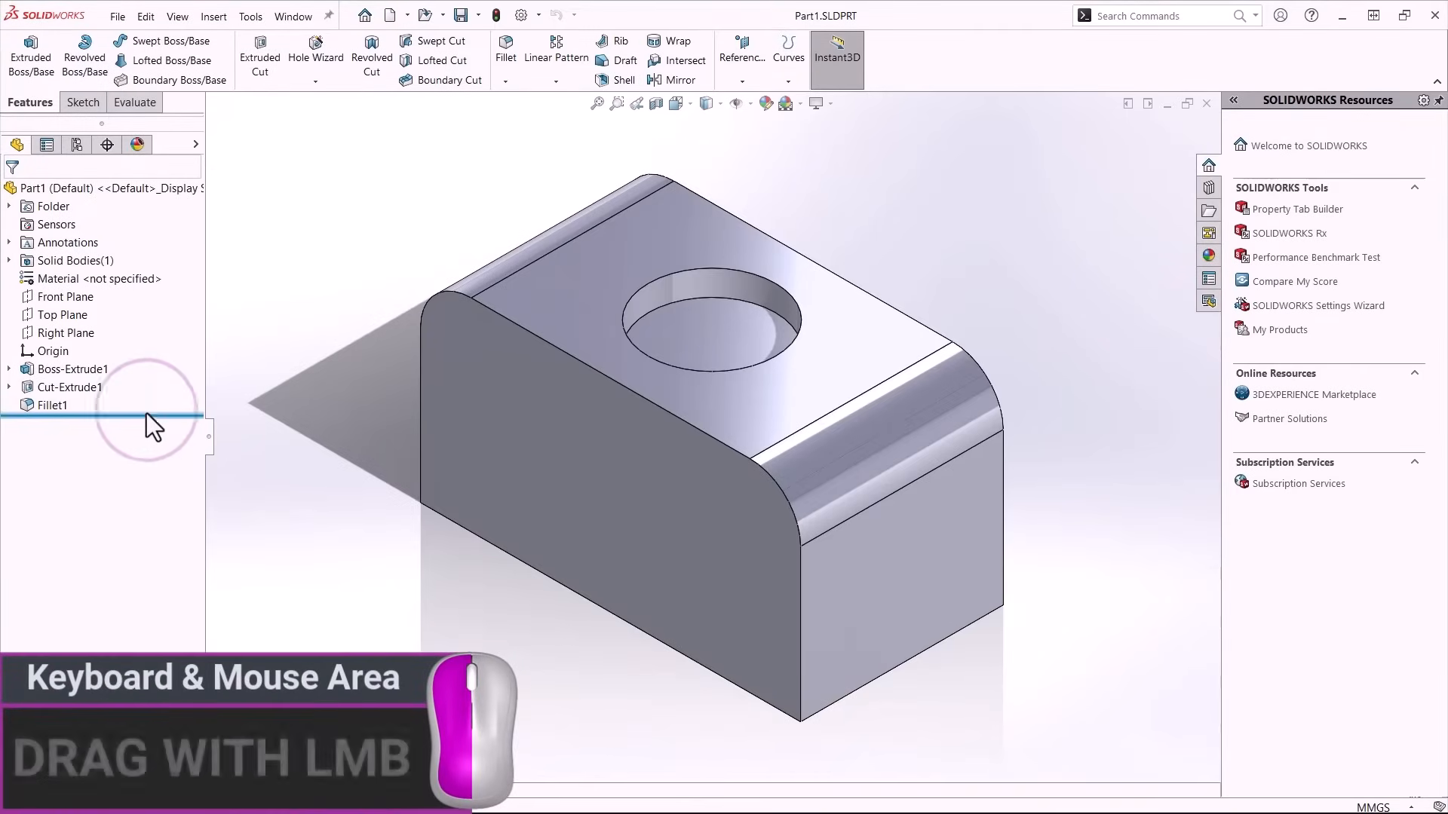
# Roll the feature history back to just before the fillet and start a sketch on the block's front face.
pyautogui.moveTo(160, 414); pyautogui.dragTo(188, 357)
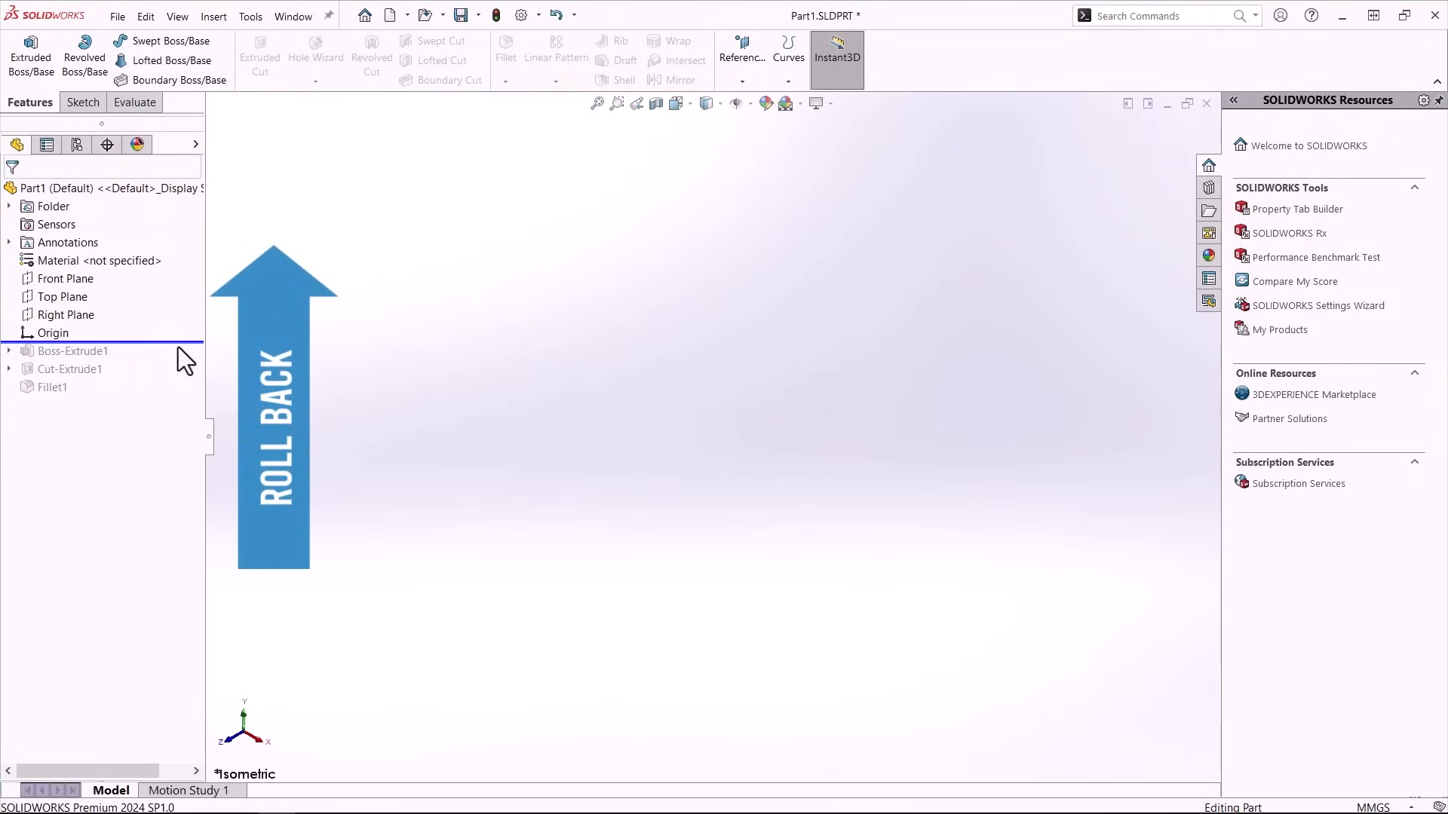
pyautogui.moveTo(181, 343); pyautogui.dragTo(205, 386)
pyautogui.click(554, 409)
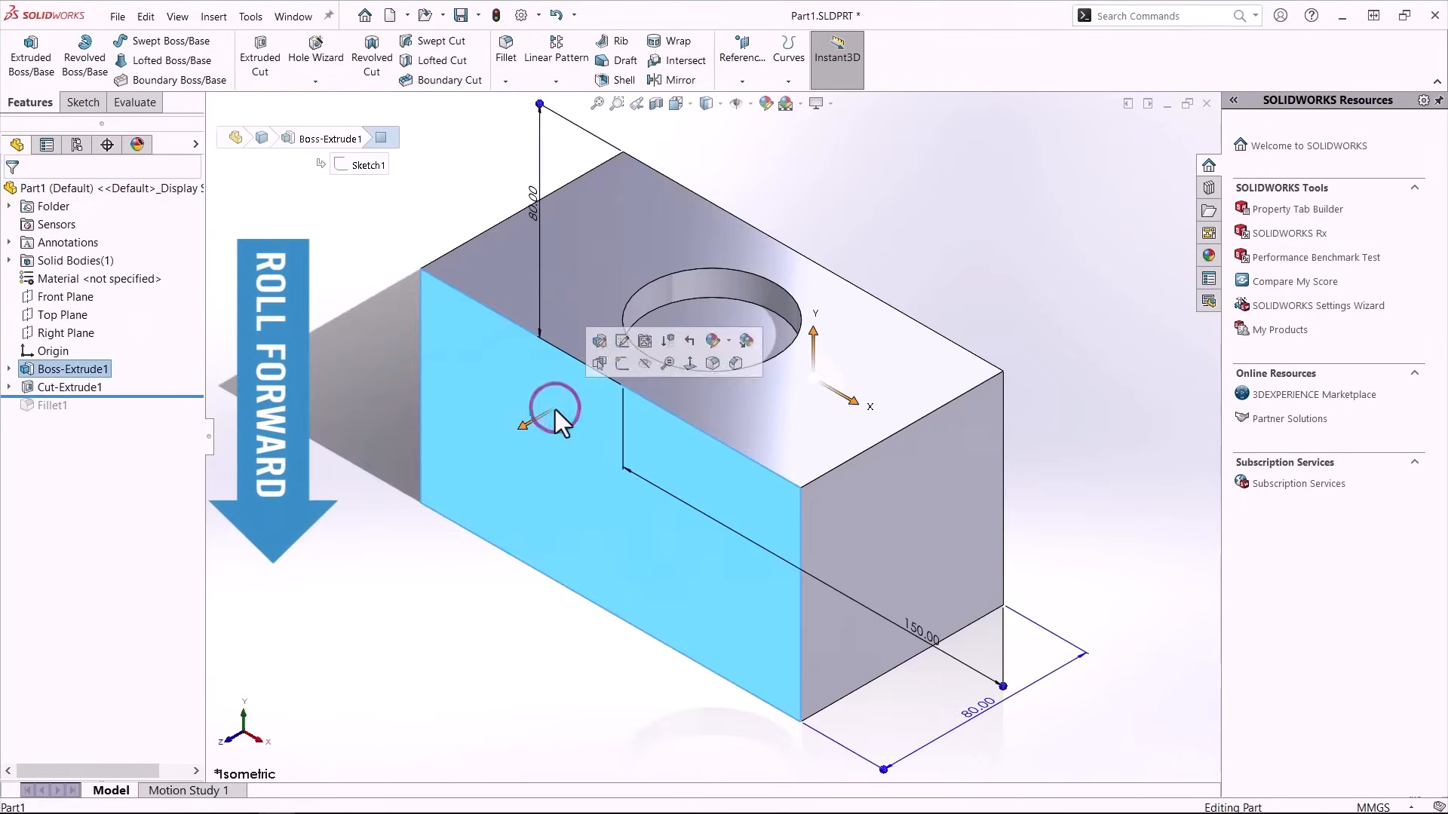
pyautogui.click(70, 103)
pyautogui.click(25, 55)
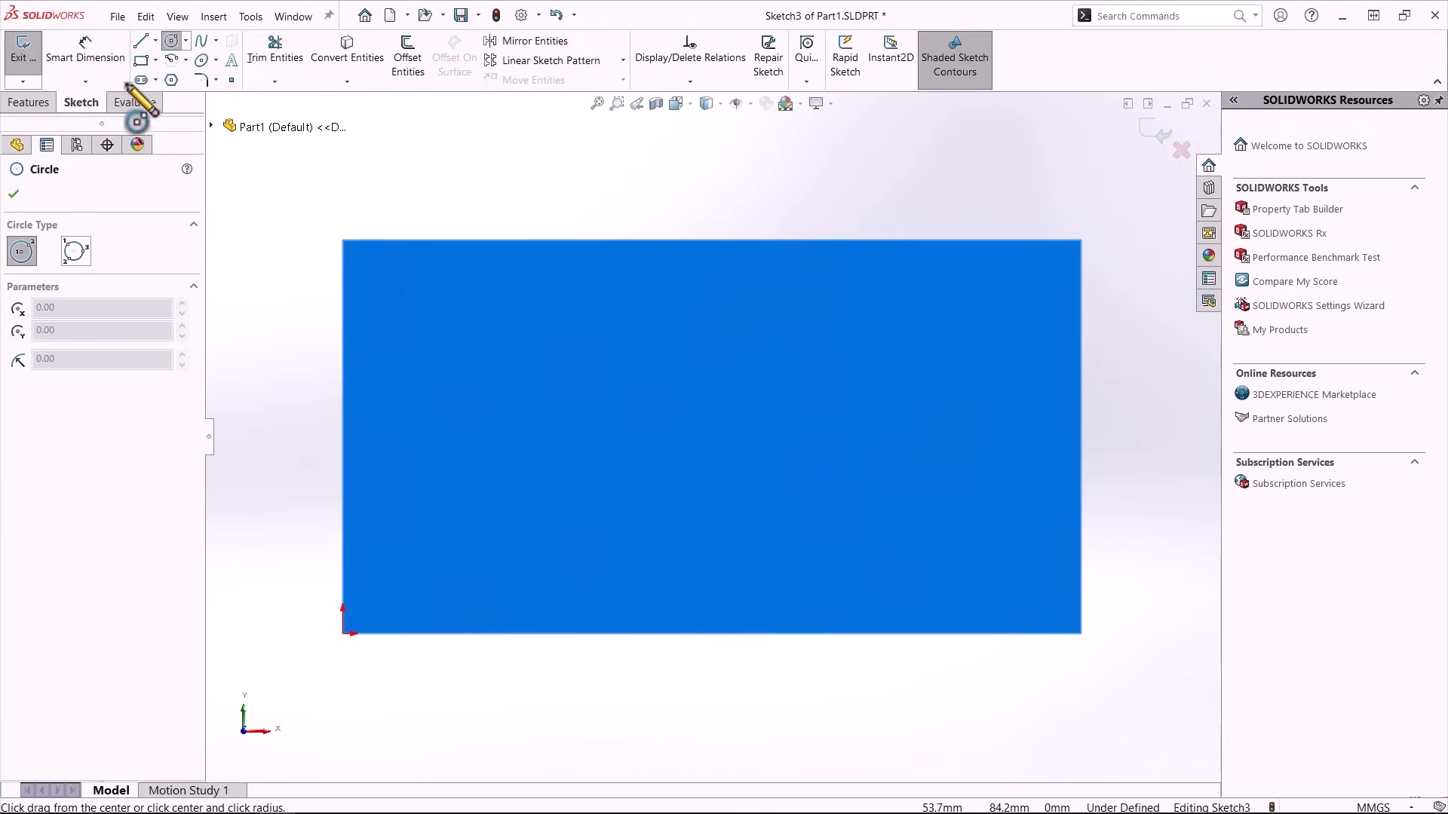
# Sketch a circle centred on the midpoint of the front face's upper edge and set its diameter to 10 mm.
pyautogui.click(155, 61)
pyautogui.click(170, 41)
pyautogui.click(170, 41)
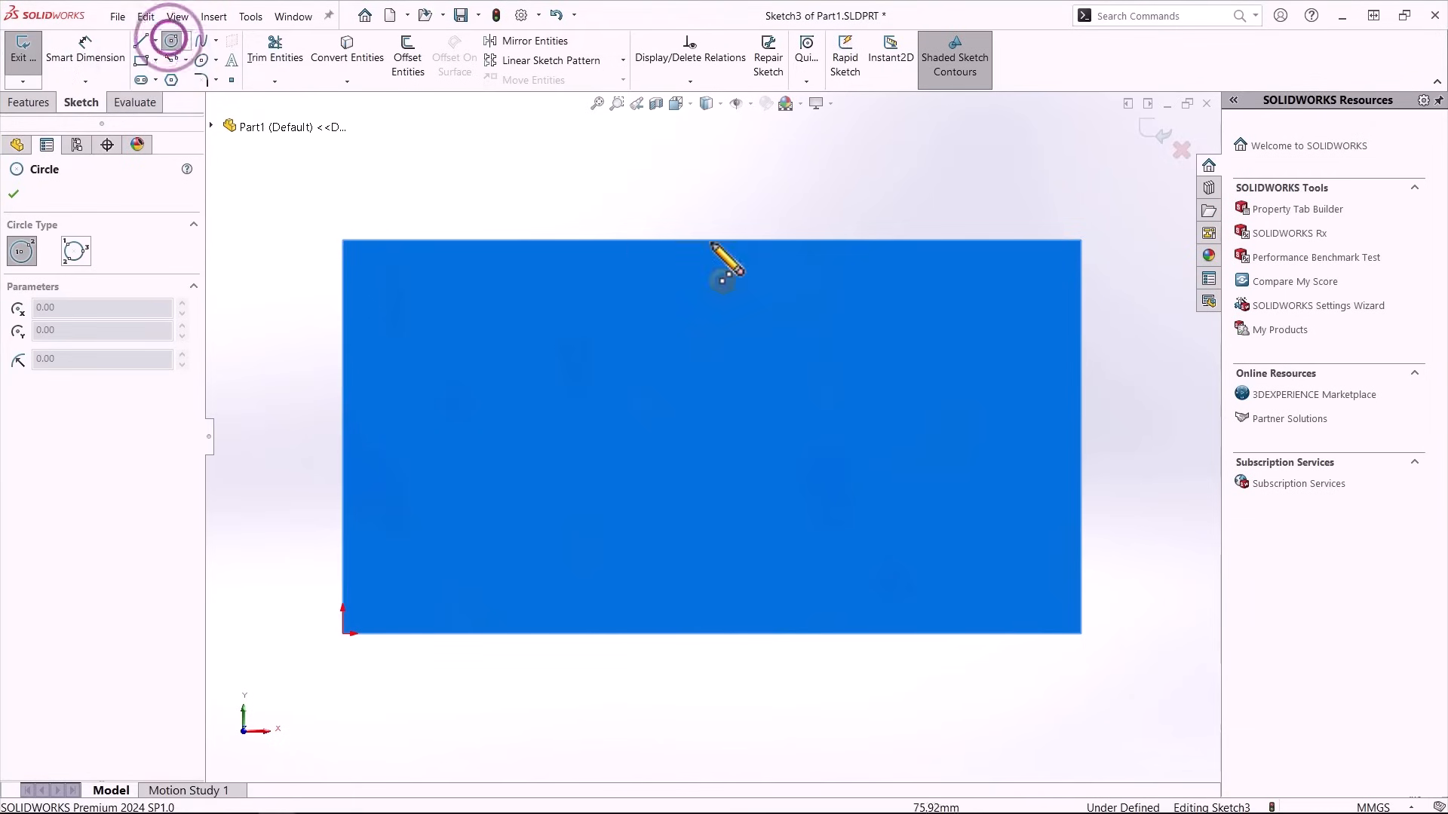
pyautogui.click(711, 241)
pyautogui.click(727, 263)
pyautogui.click(86, 56)
pyautogui.click(720, 265)
pyautogui.click(803, 198)
pyautogui.write('10')
pyautogui.press('Return')
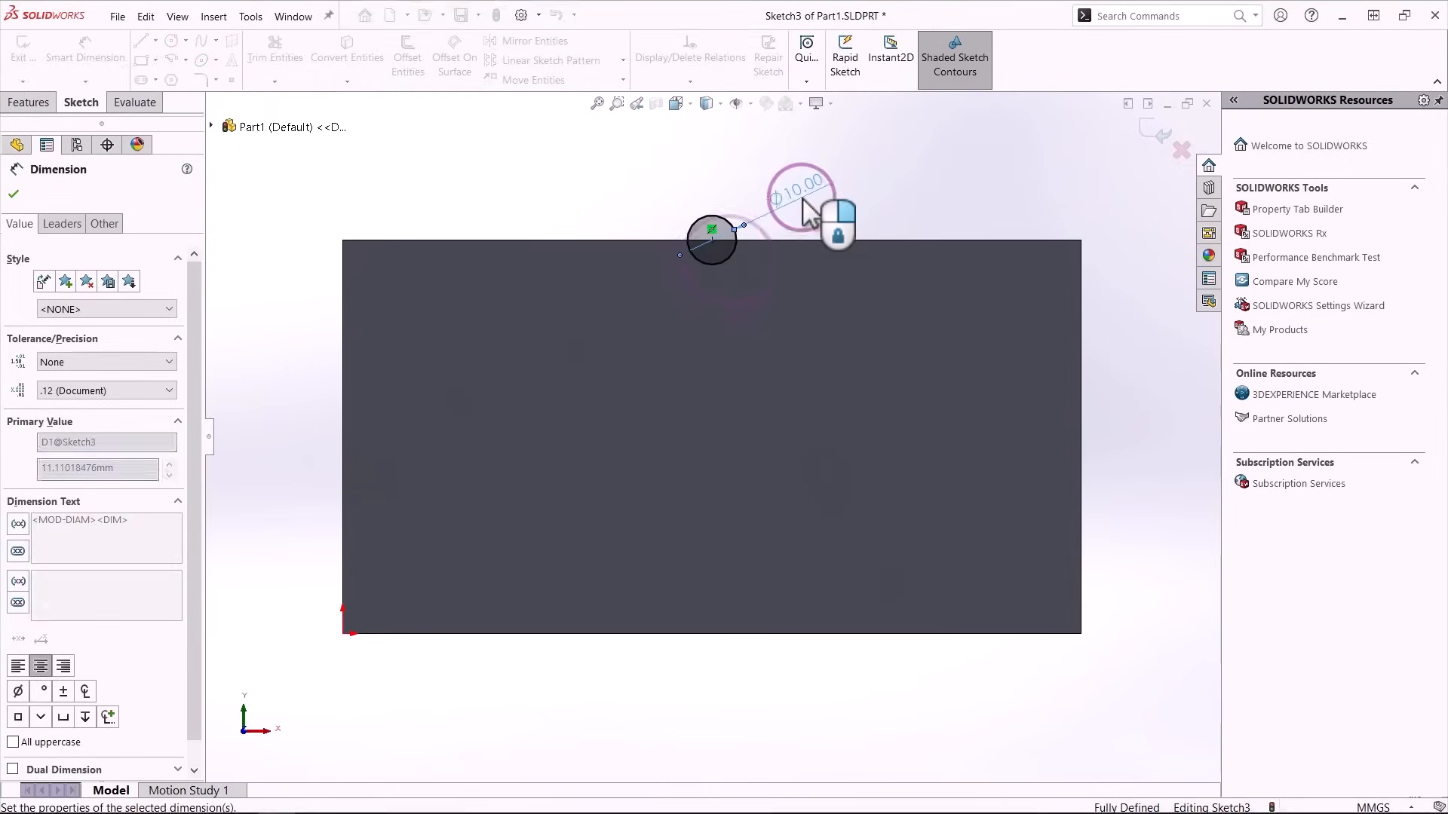
# Extrude the circle as a 50 mm Blind boss, reversing its direction so it runs across the circular cut.
pyautogui.press('Escape')
pyautogui.hotkey('ctrl', '7')
pyautogui.click(29, 102)
pyautogui.click(31, 57)
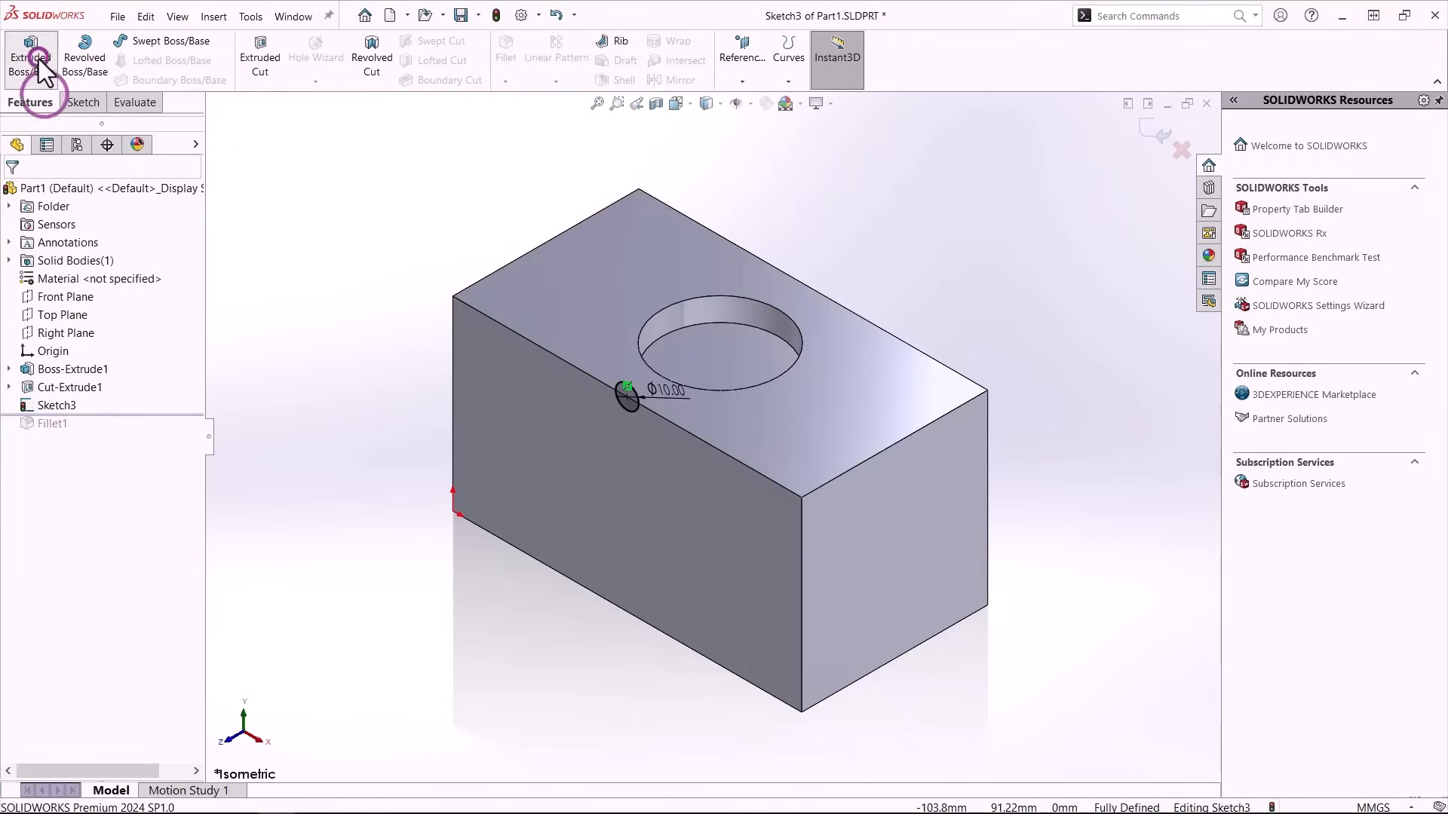
pyautogui.click(17, 298)
pyautogui.click(74, 297)
pyautogui.click(74, 297)
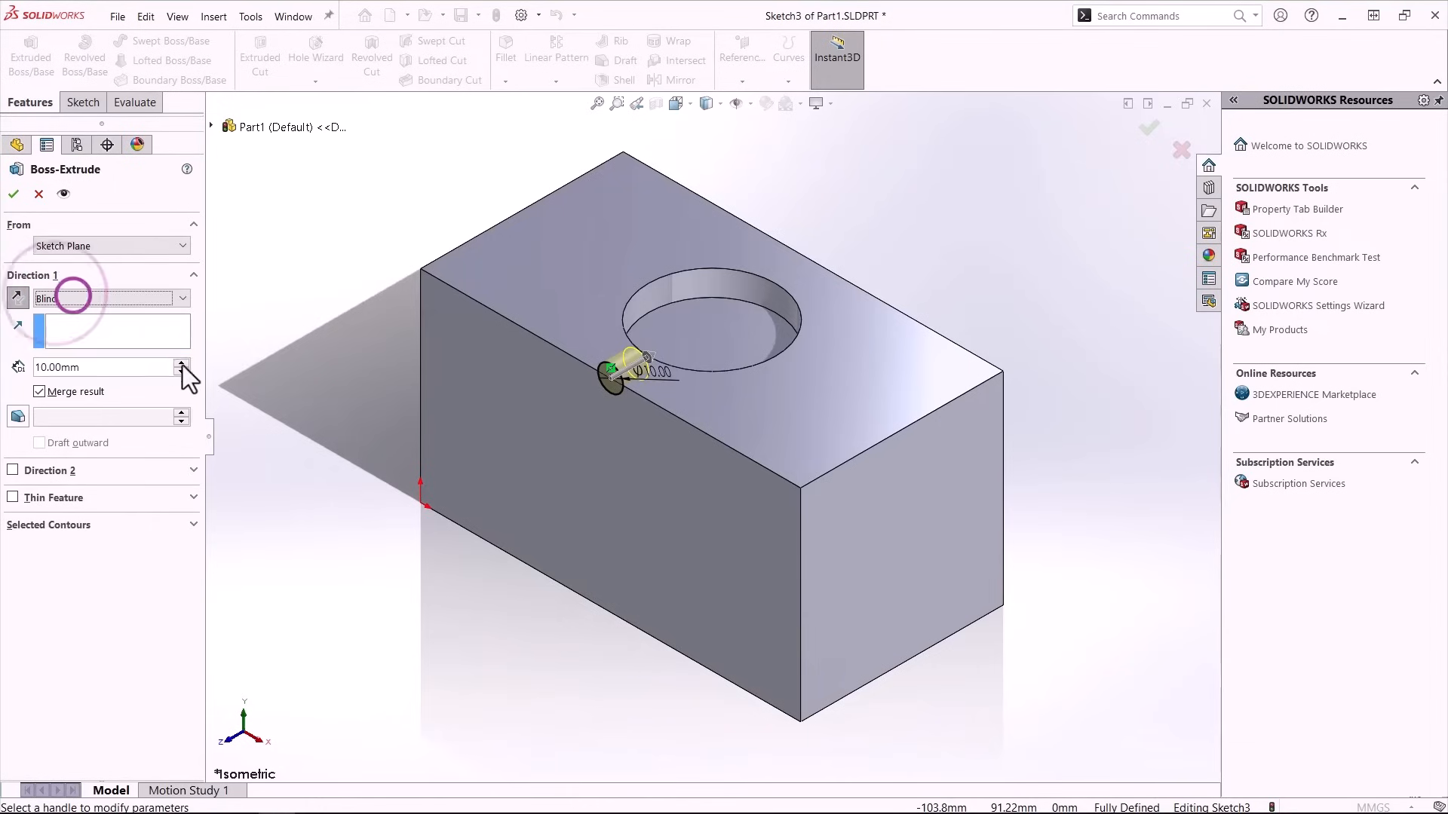
pyautogui.click(183, 363)
pyautogui.click(183, 363)
pyautogui.click(182, 363)
pyautogui.click(183, 363)
pyautogui.click(13, 193)
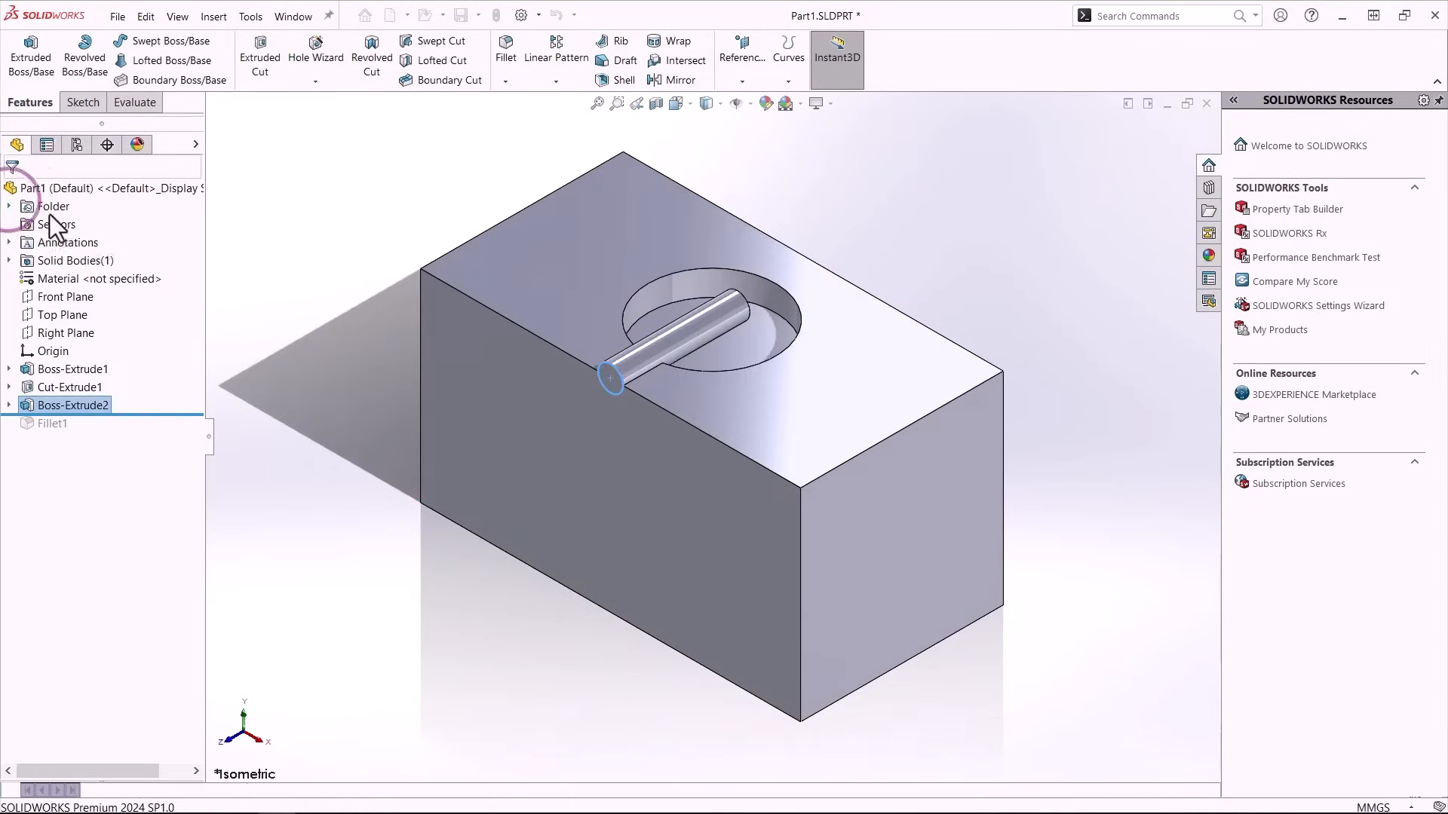
pyautogui.click(319, 300)
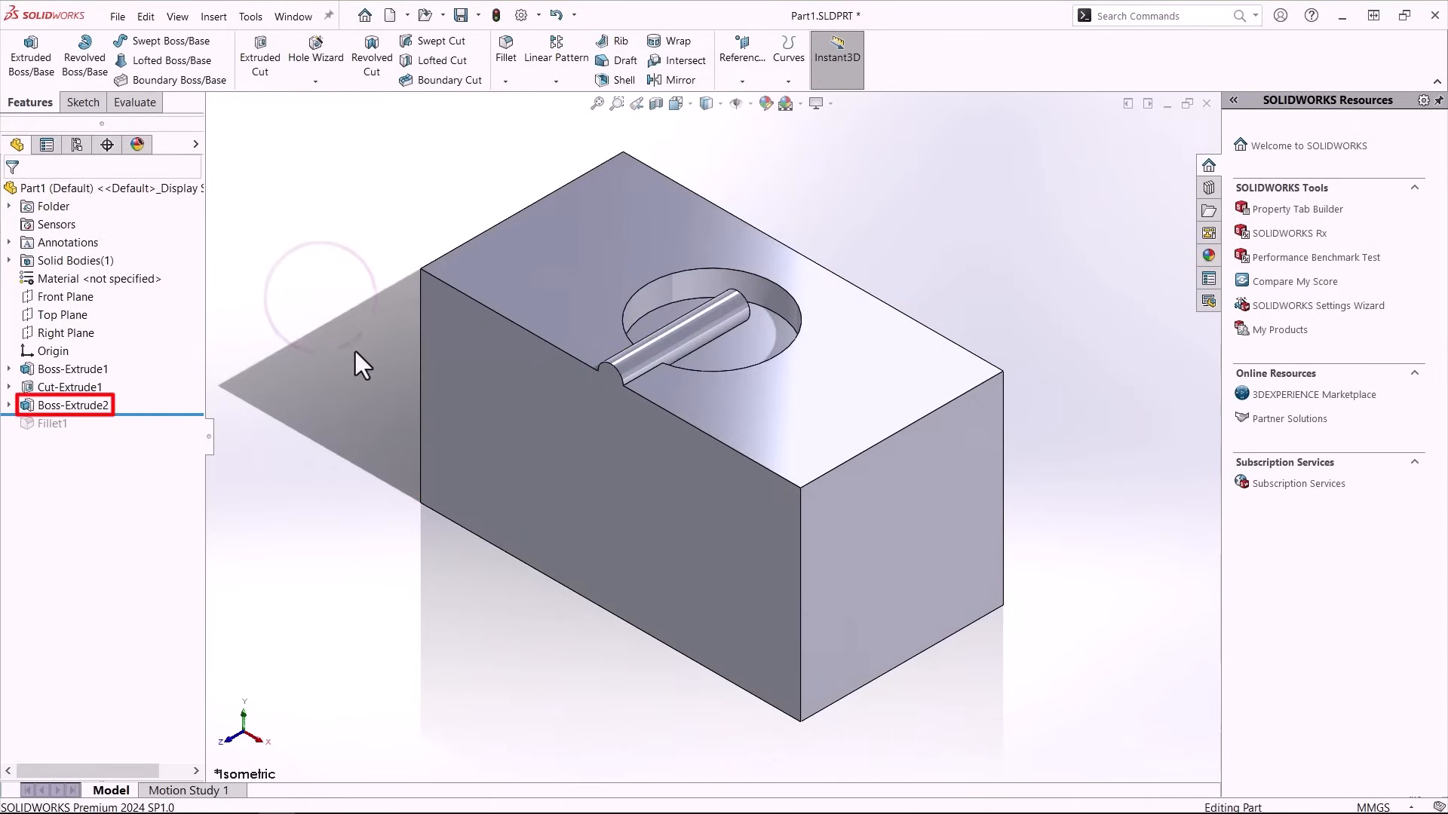
# Roll the feature history forward past the fillet.
pyautogui.moveTo(354, 349); pyautogui.dragTo(356, 350, button='middle')
pyautogui.scroll(-5, 356, 351)
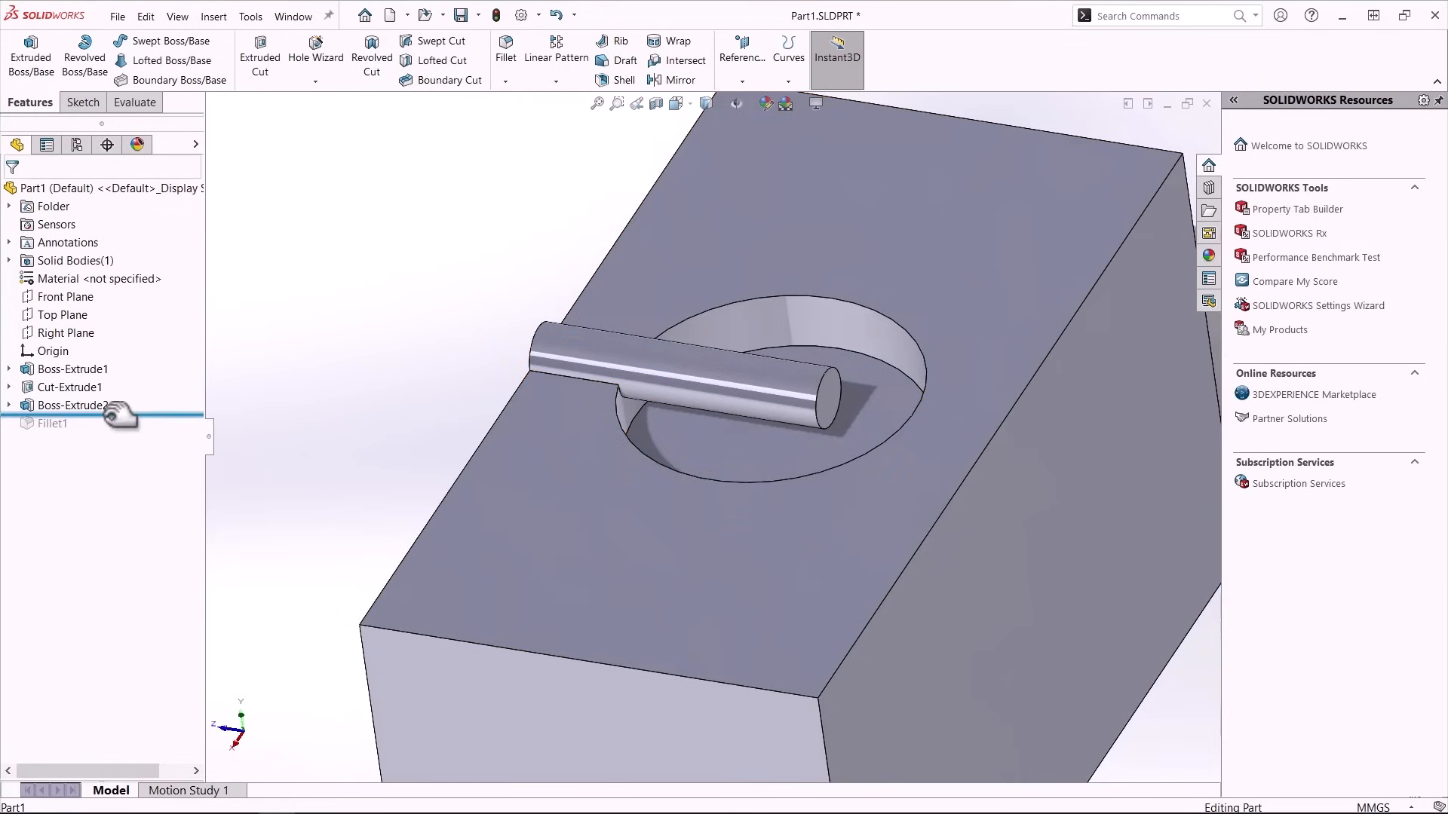
pyautogui.moveTo(109, 414); pyautogui.dragTo(129, 436)
pyautogui.moveTo(367, 432); pyautogui.dragTo(175, 411, button='middle')
pyautogui.keyDown('ctrl'); pyautogui.moveTo(174, 411); pyautogui.dragTo(158, 392, button='middle'); pyautogui.keyUp('ctrl')
# Try the cylindrical boss before the circular cut in the feature order, and restore its place after the cut.
pyautogui.moveTo(84, 405); pyautogui.dragTo(78, 371)
pyautogui.click(434, 328)
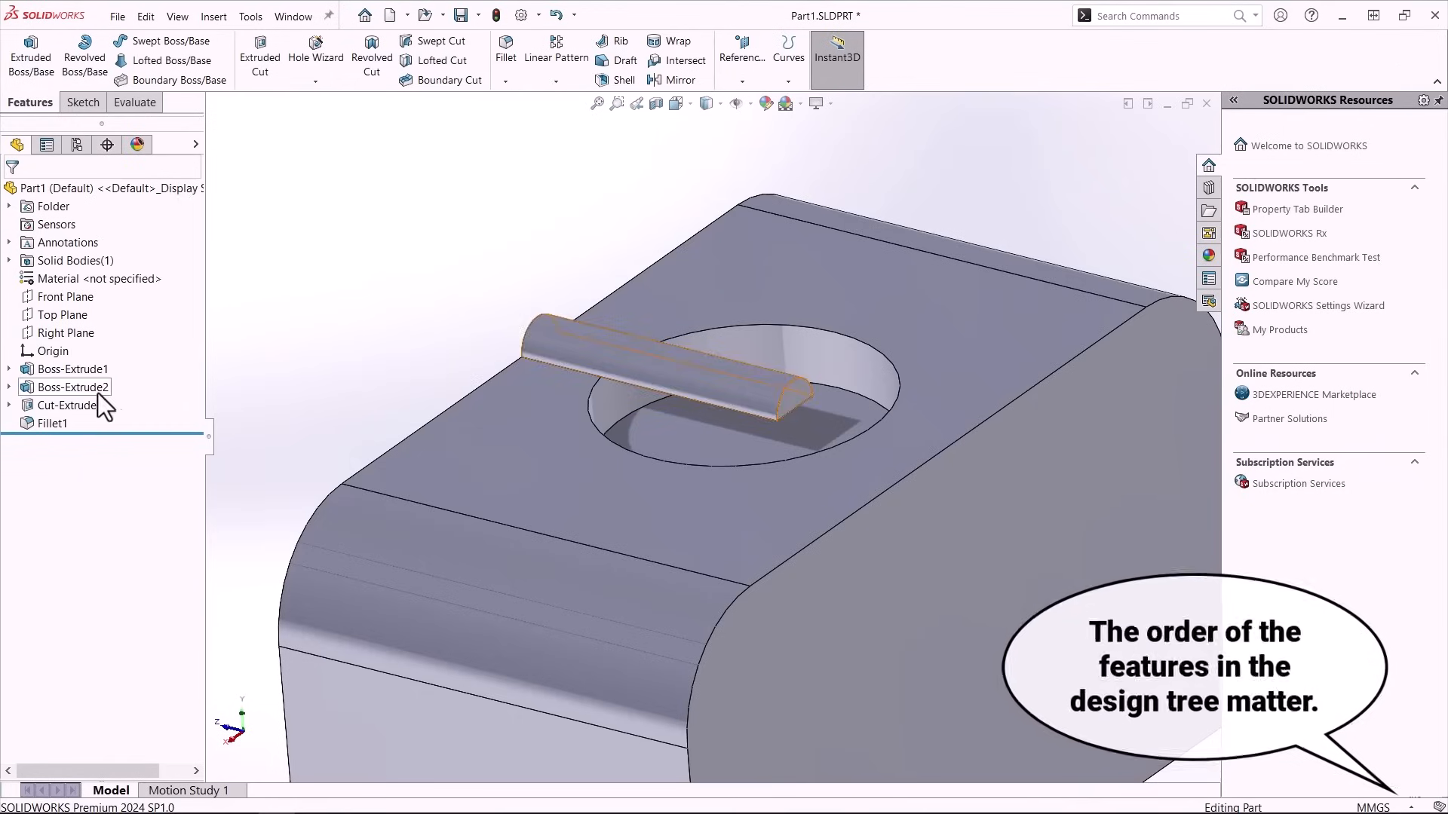
pyautogui.moveTo(96, 390); pyautogui.dragTo(92, 408)
pyautogui.click(358, 364)
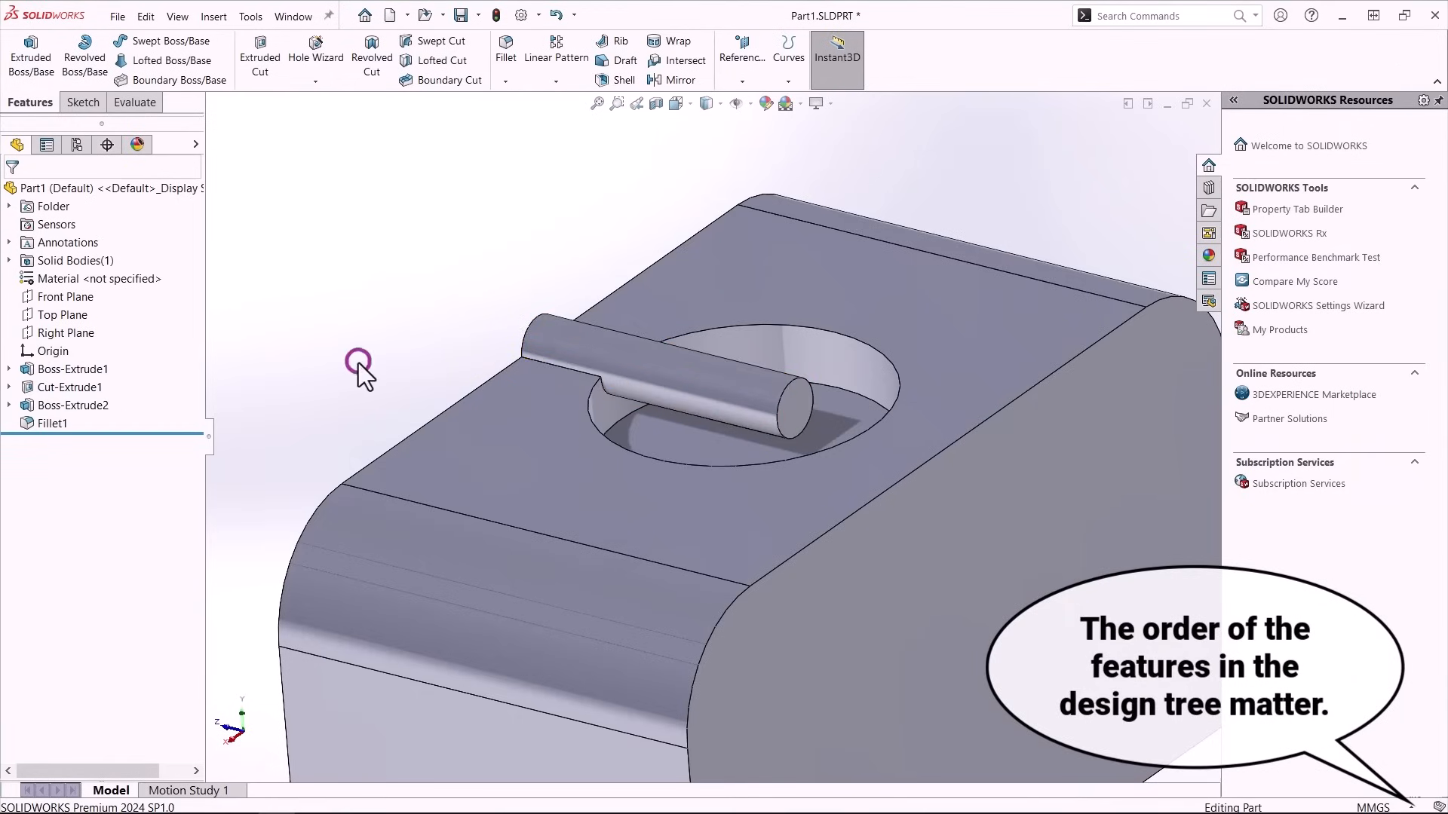
# Delete the cylindrical boss and its leftover sketch from the feature tree.
pyautogui.click(98, 402)
pyautogui.press('Delete')
pyautogui.click(541, 289)
pyautogui.click(57, 408)
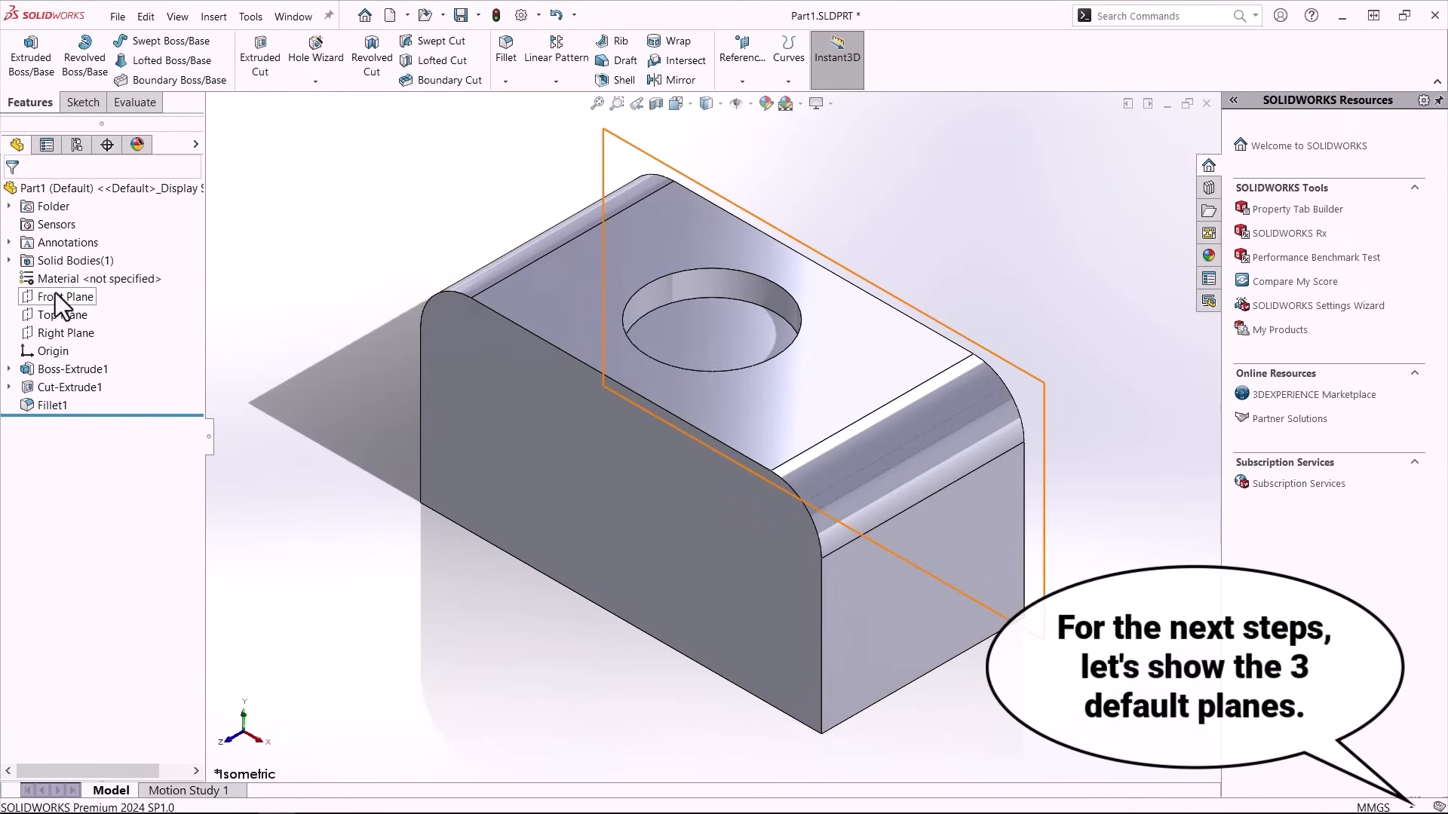
# Show the Front, Top and Right default planes.
pyautogui.click(56, 294)
pyautogui.keyDown('ctrl'); pyautogui.click(52, 317); pyautogui.keyUp('ctrl')
pyautogui.keyDown('ctrl'); pyautogui.click(63, 332); pyautogui.keyUp('ctrl')
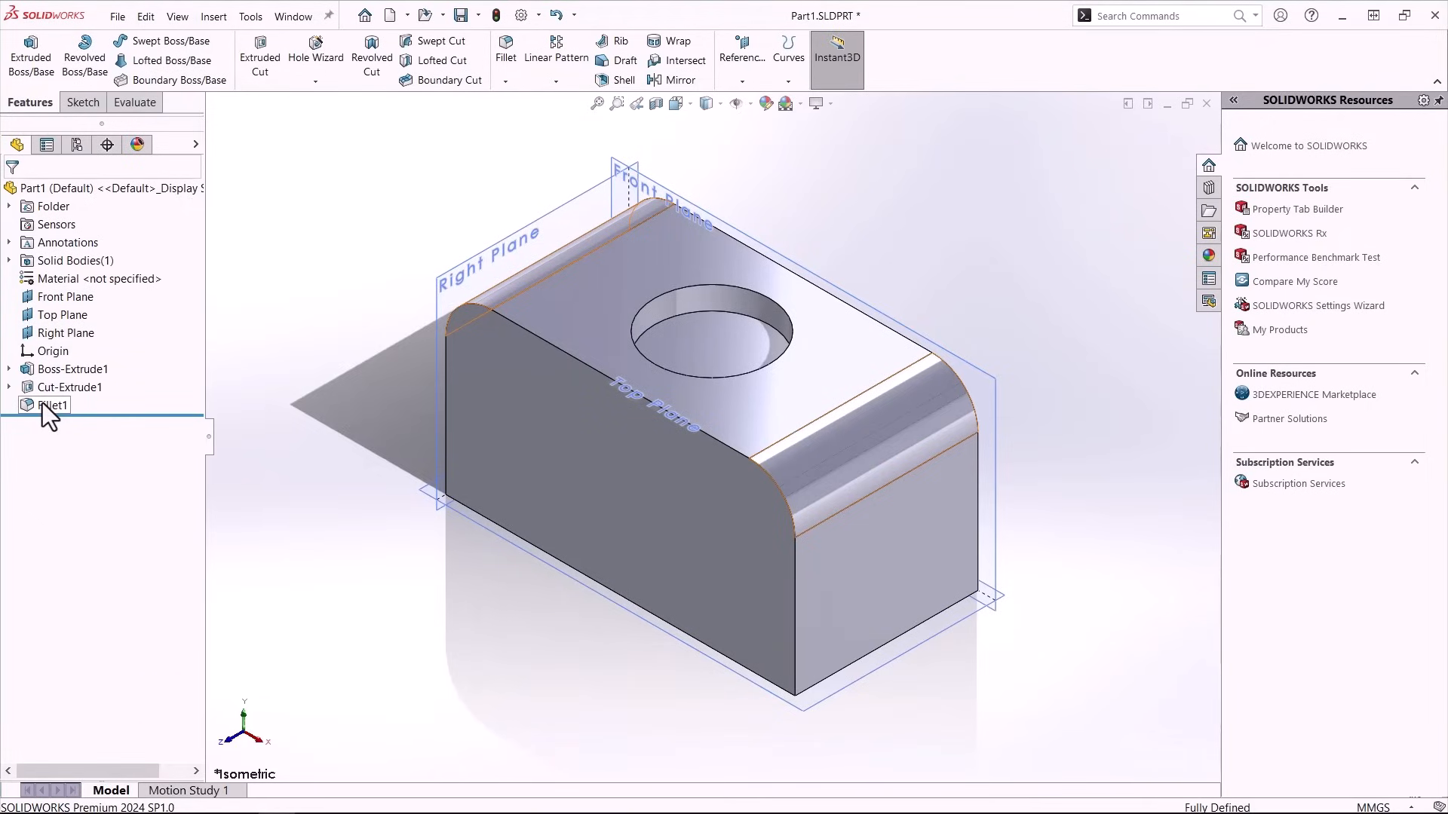
# Delete the fillet feature from the feature tree.
pyautogui.click(50, 405)
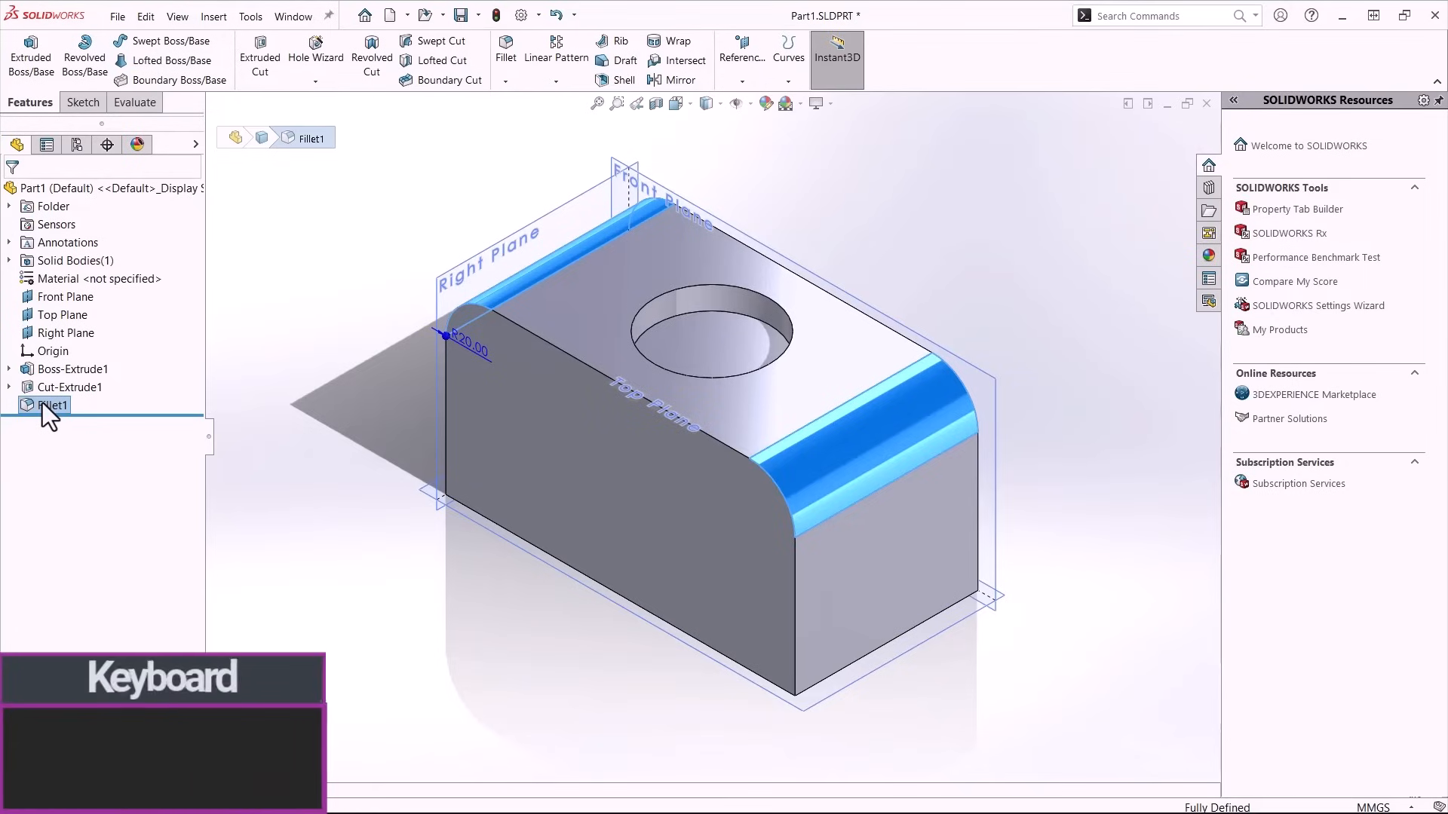
pyautogui.press('Delete')
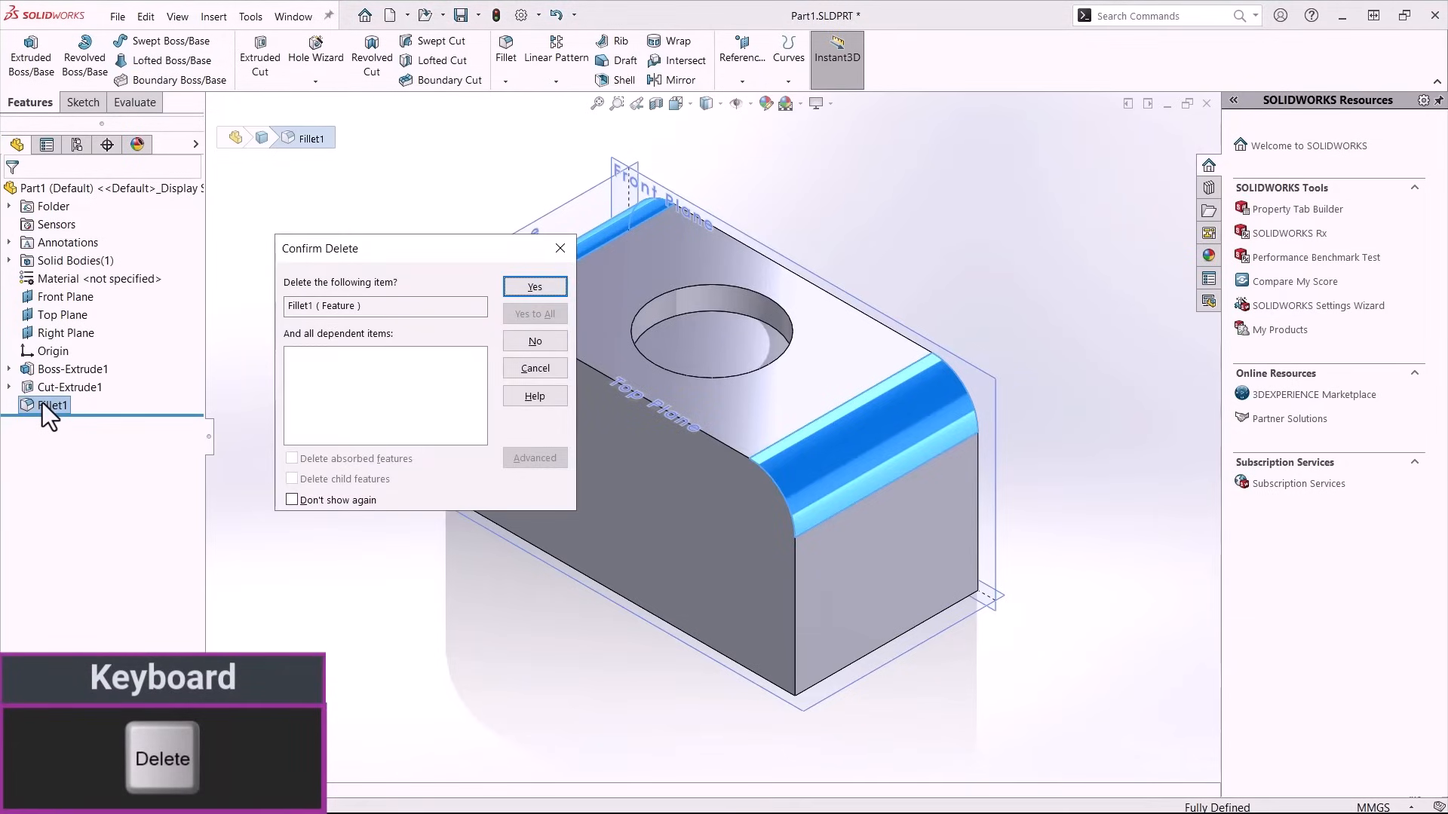
pyautogui.press('Return')
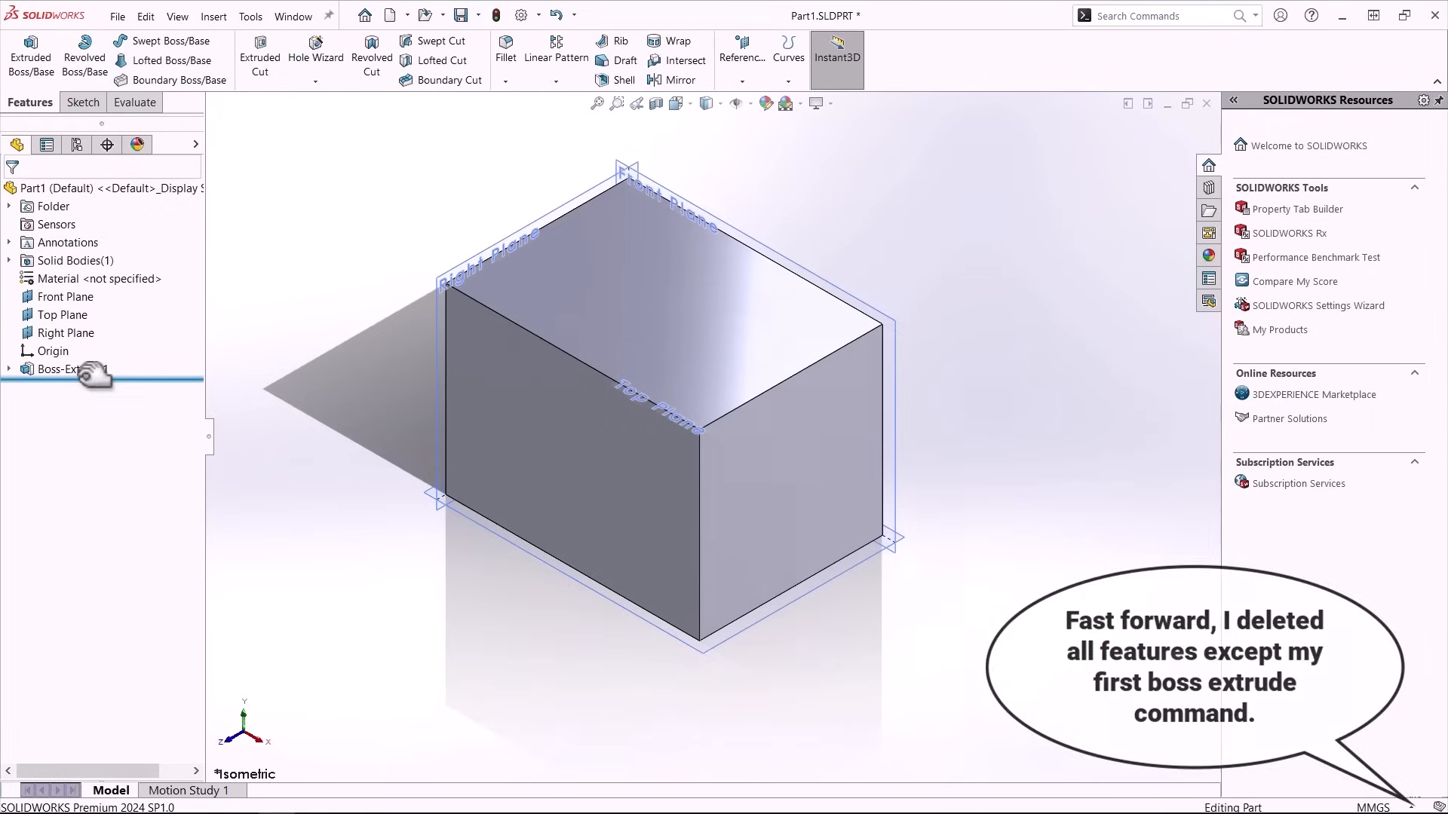
# Open the base extrusion's sketch for editing and view it at an angle.
pyautogui.click(15, 367)
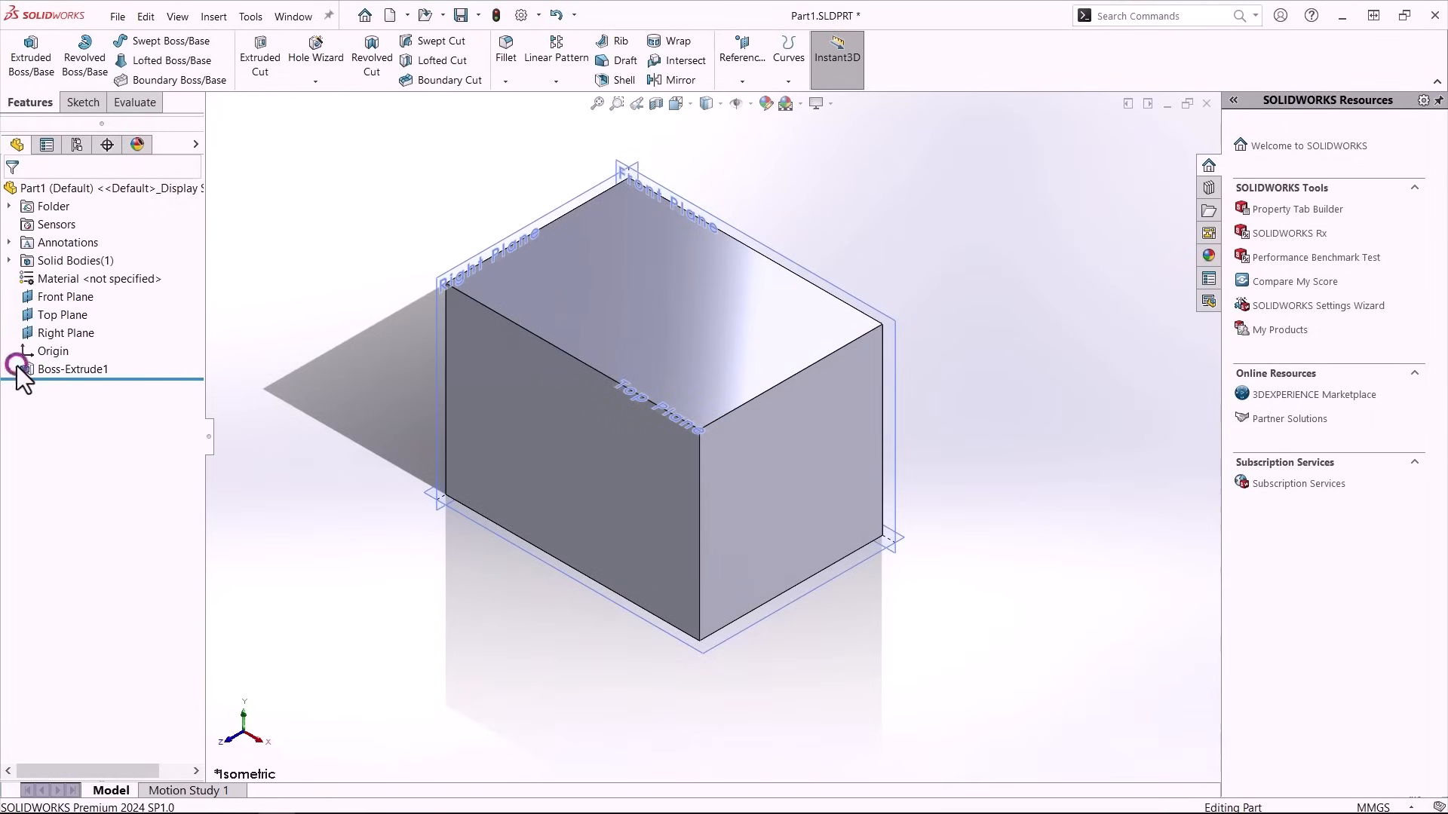
pyautogui.click(60, 387)
pyautogui.click(82, 344)
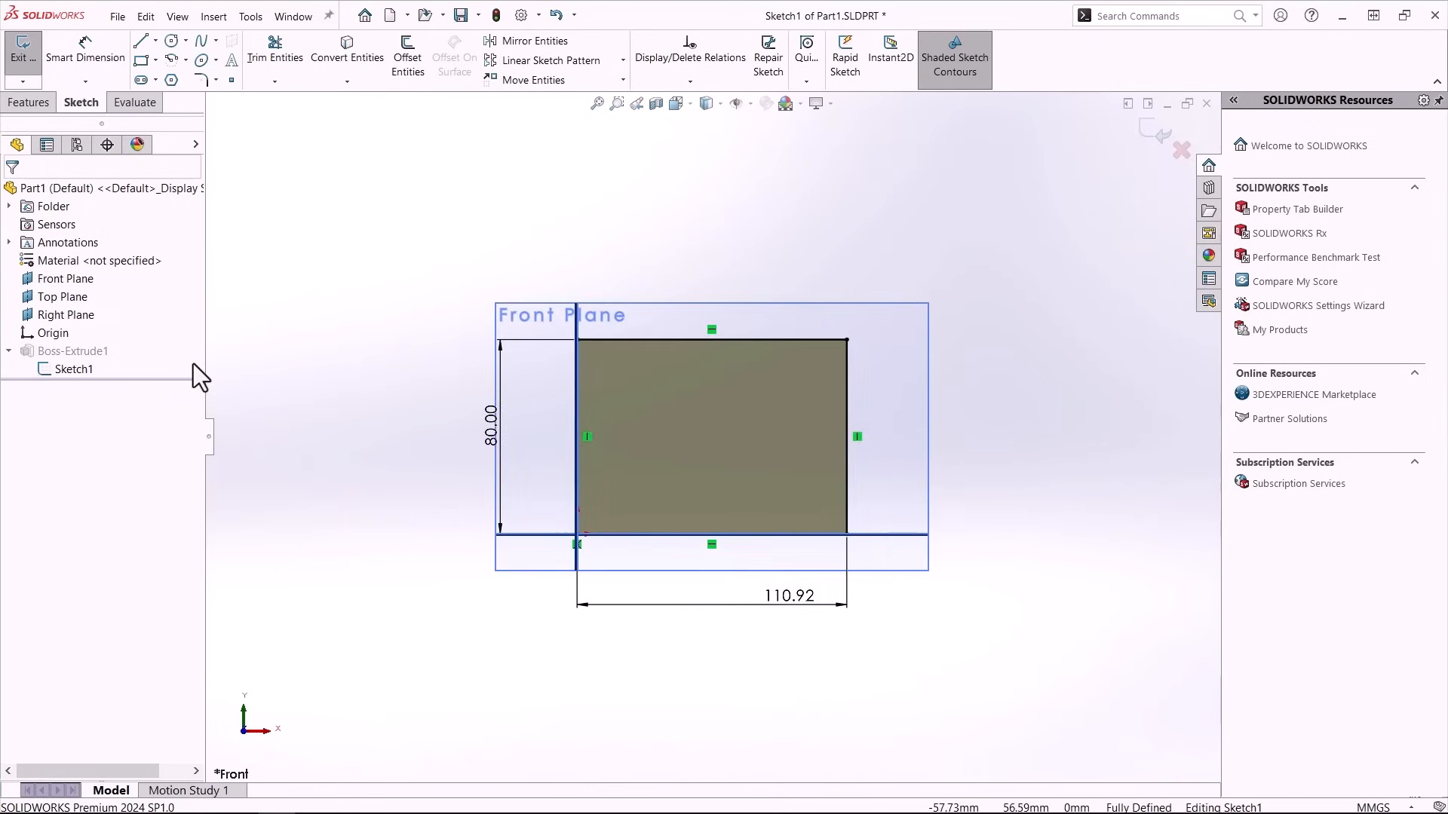
pyautogui.moveTo(193, 361); pyautogui.dragTo(410, 426, button='middle')
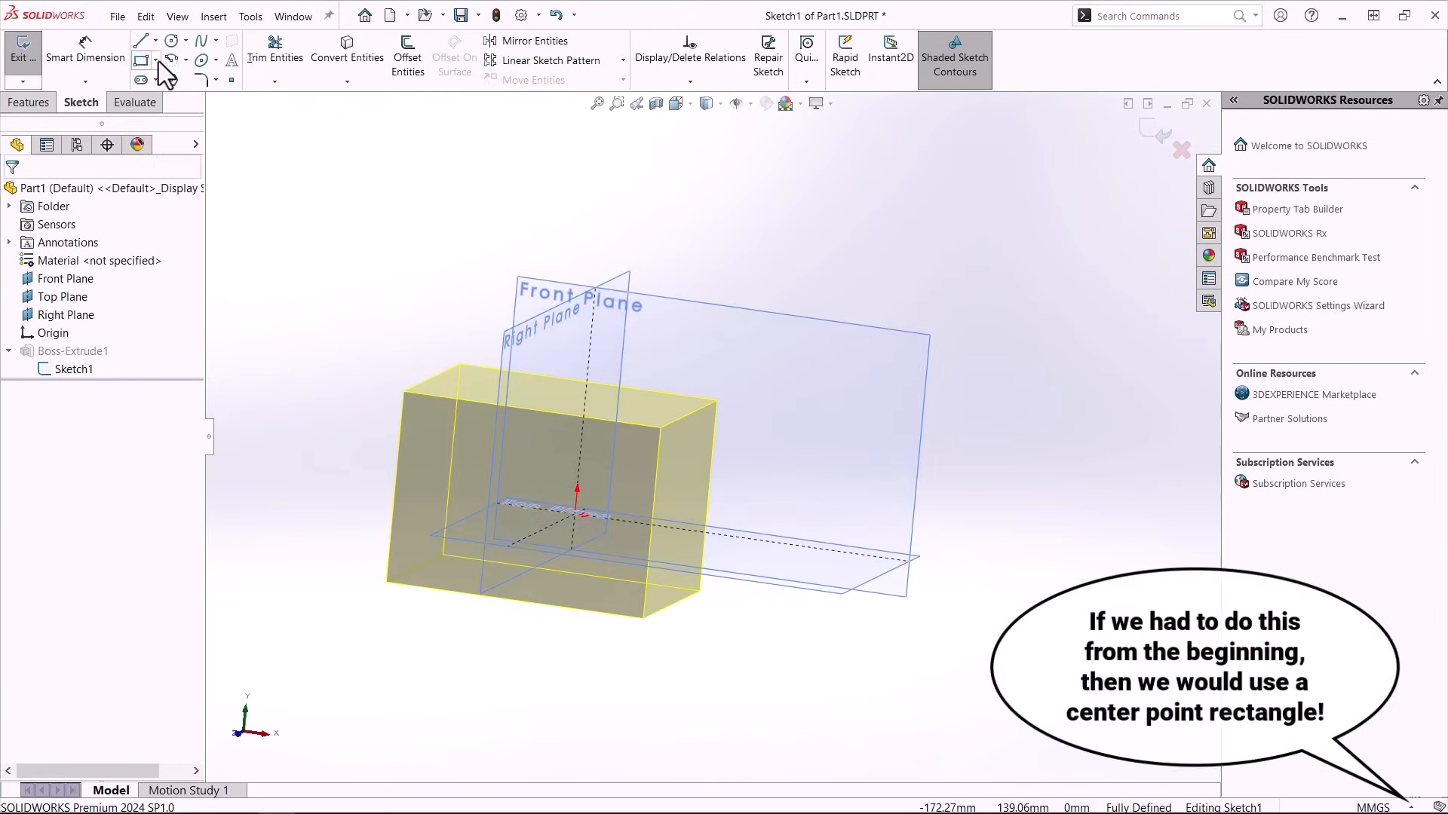
# Sketch a Center Rectangle with its centre on the origin and adjust its size by moving a corner.
pyautogui.click(156, 60)
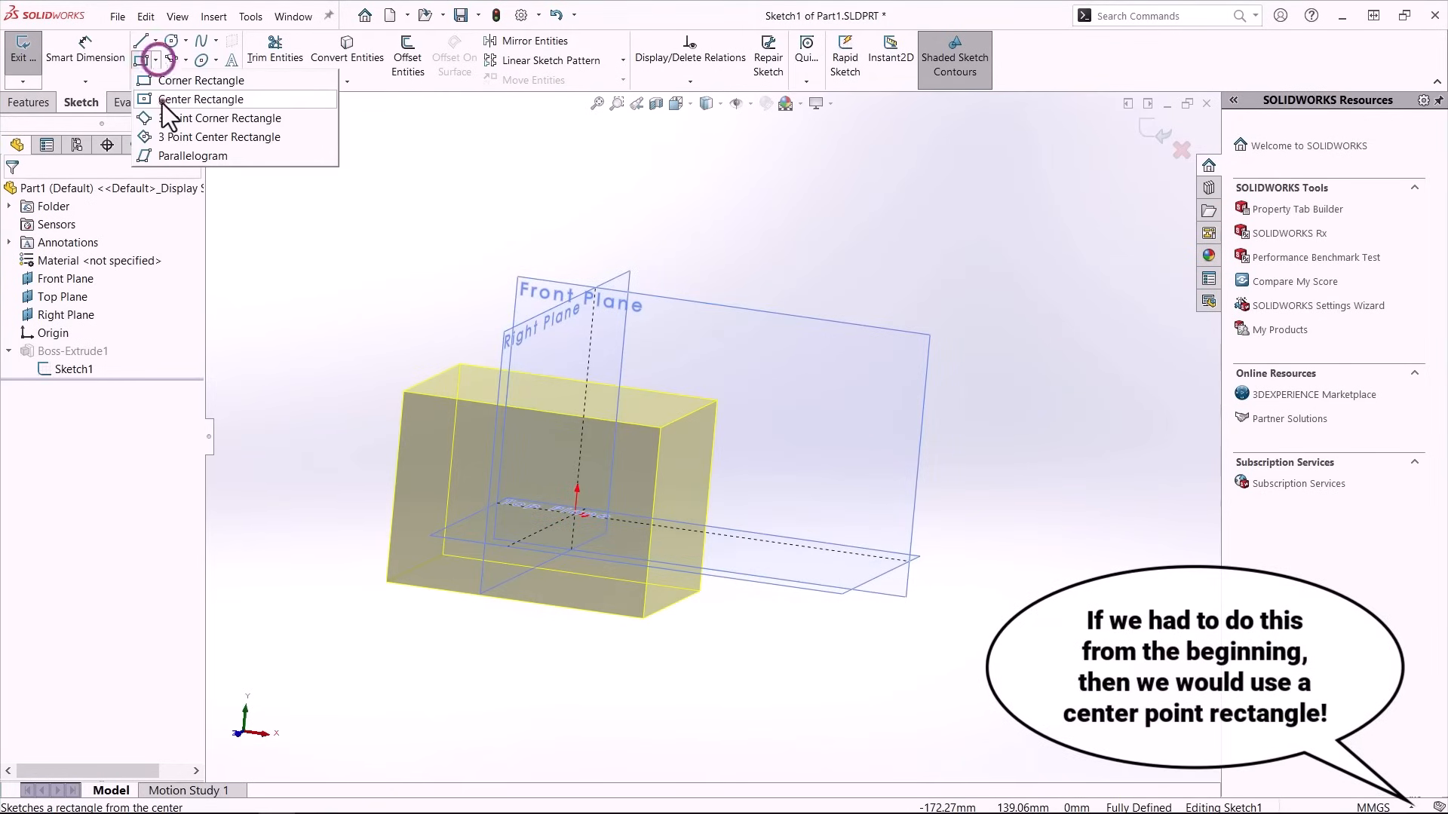
pyautogui.click(162, 104)
pyautogui.click(575, 512)
pyautogui.click(378, 336)
pyautogui.press('Escape')
pyautogui.moveTo(322, 392); pyautogui.dragTo(354, 381, button='middle')
pyautogui.moveTo(369, 435); pyautogui.dragTo(320, 410)
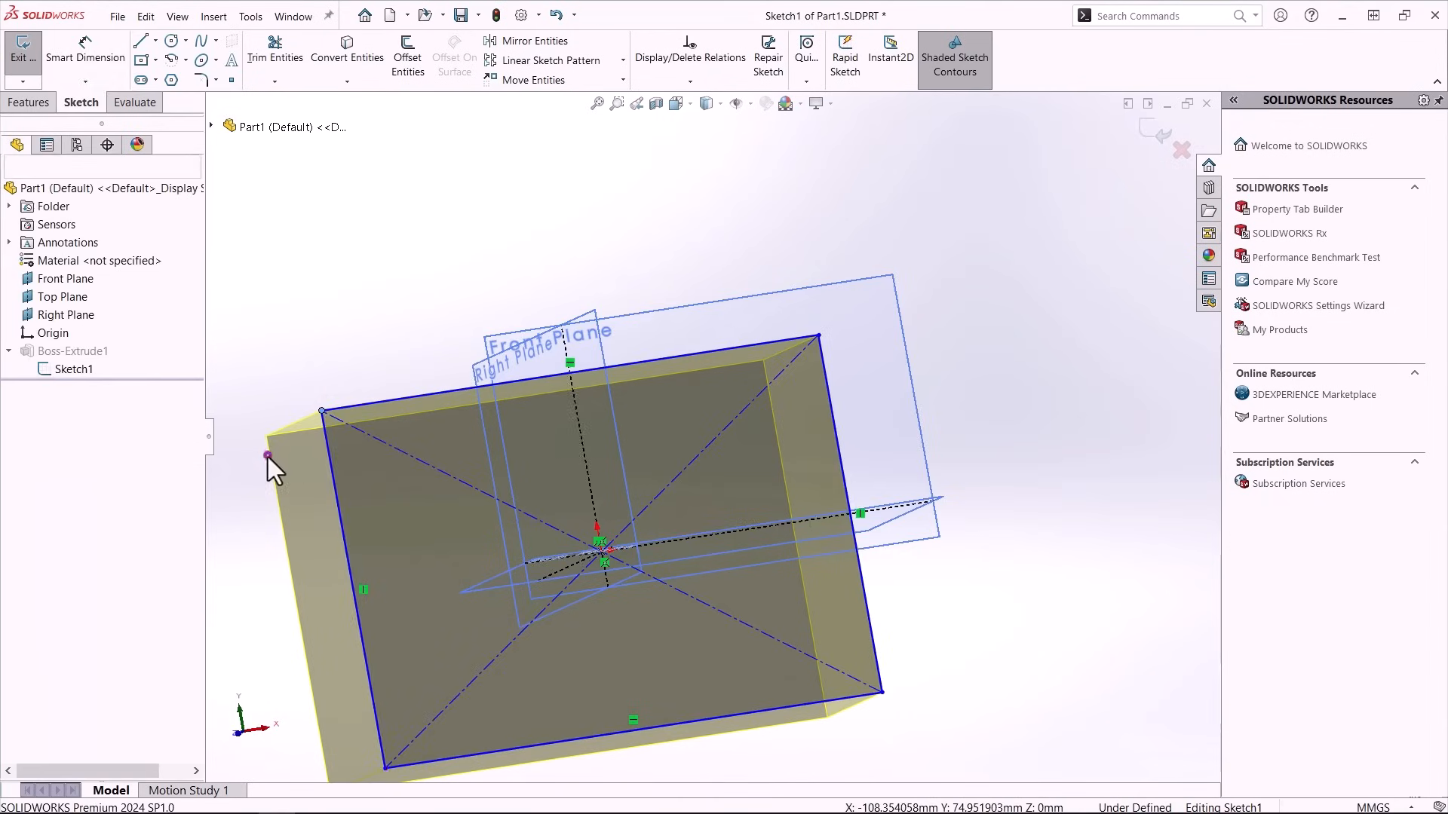
# Dimension the centre rectangle to 100 mm high and 150 mm wide.
pyautogui.moveTo(268, 456); pyautogui.dragTo(270, 422, button='right')
pyautogui.click(327, 452)
pyautogui.click(283, 463)
pyautogui.write('100')
pyautogui.press('Return')
pyautogui.click(396, 464)
pyautogui.click(384, 366)
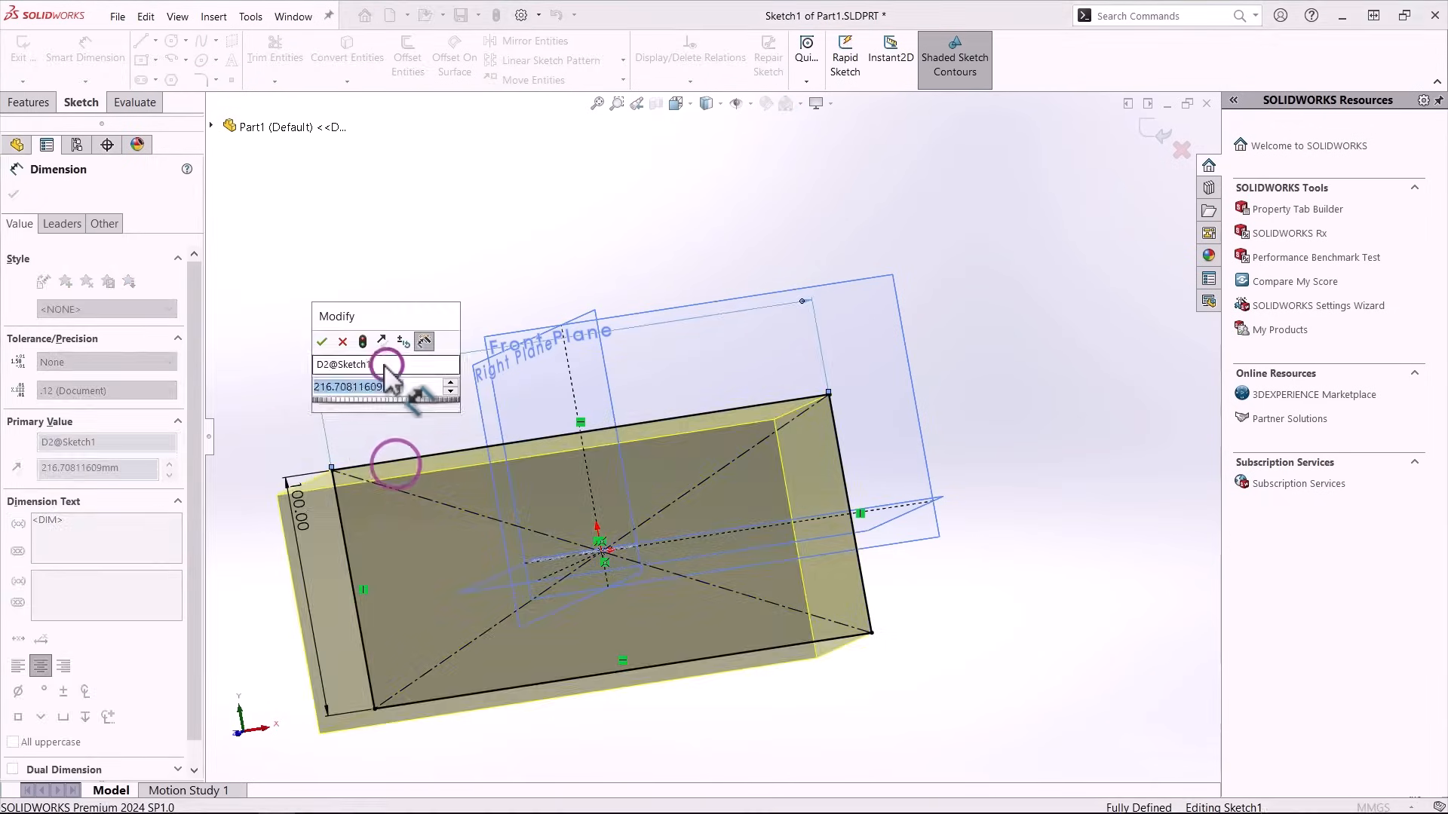
pyautogui.write('150')
pyautogui.press('Return')
pyautogui.press('Escape')
pyautogui.moveTo(386, 374); pyautogui.dragTo(423, 438, button='middle')
pyautogui.moveTo(463, 283); pyautogui.dragTo(555, 324)
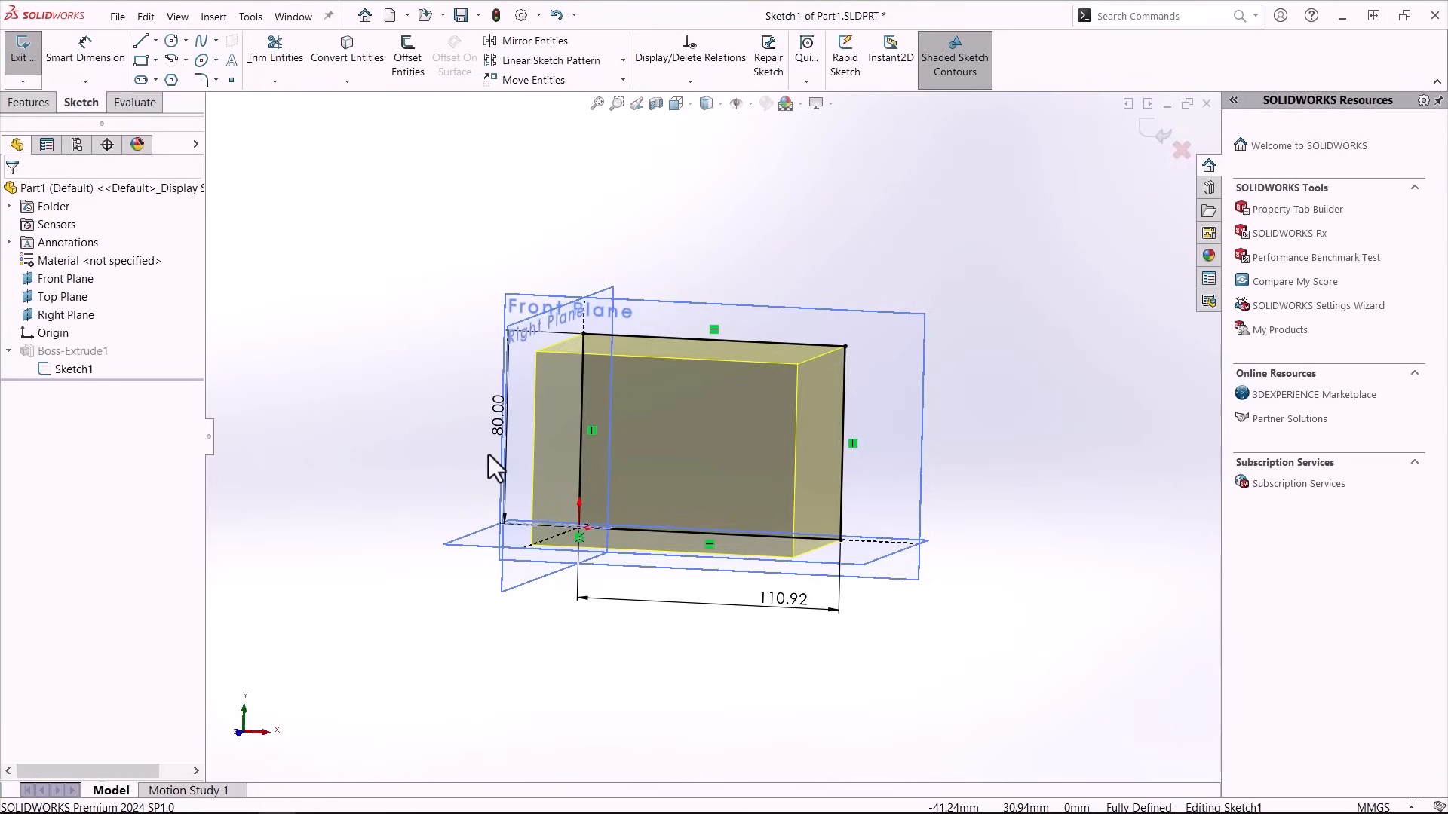
# Delete the coincident relation tying the rectangle's corner to the origin, and move the rectangle so it surrounds the origin.
pyautogui.click(578, 526)
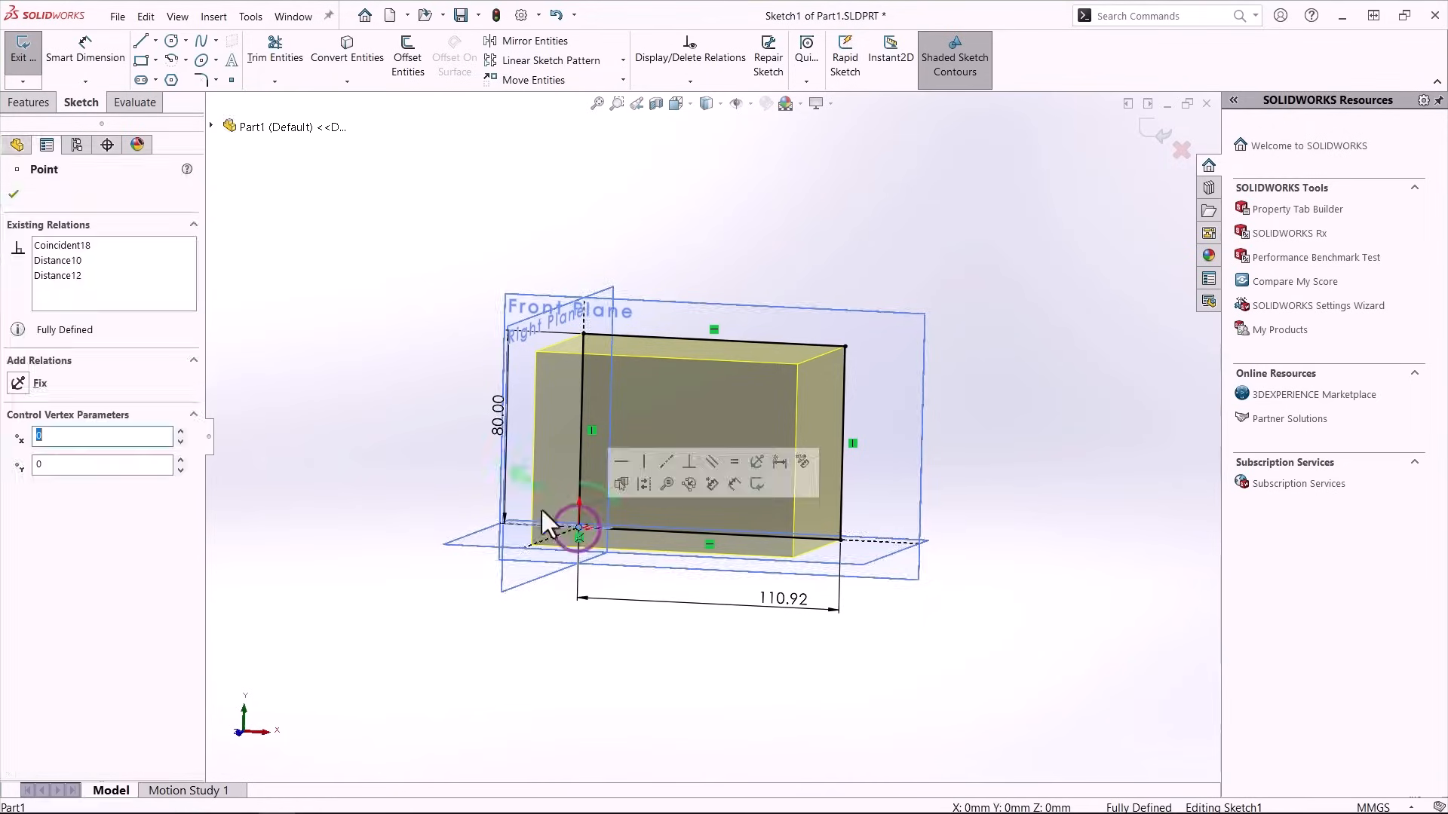
pyautogui.click(61, 245)
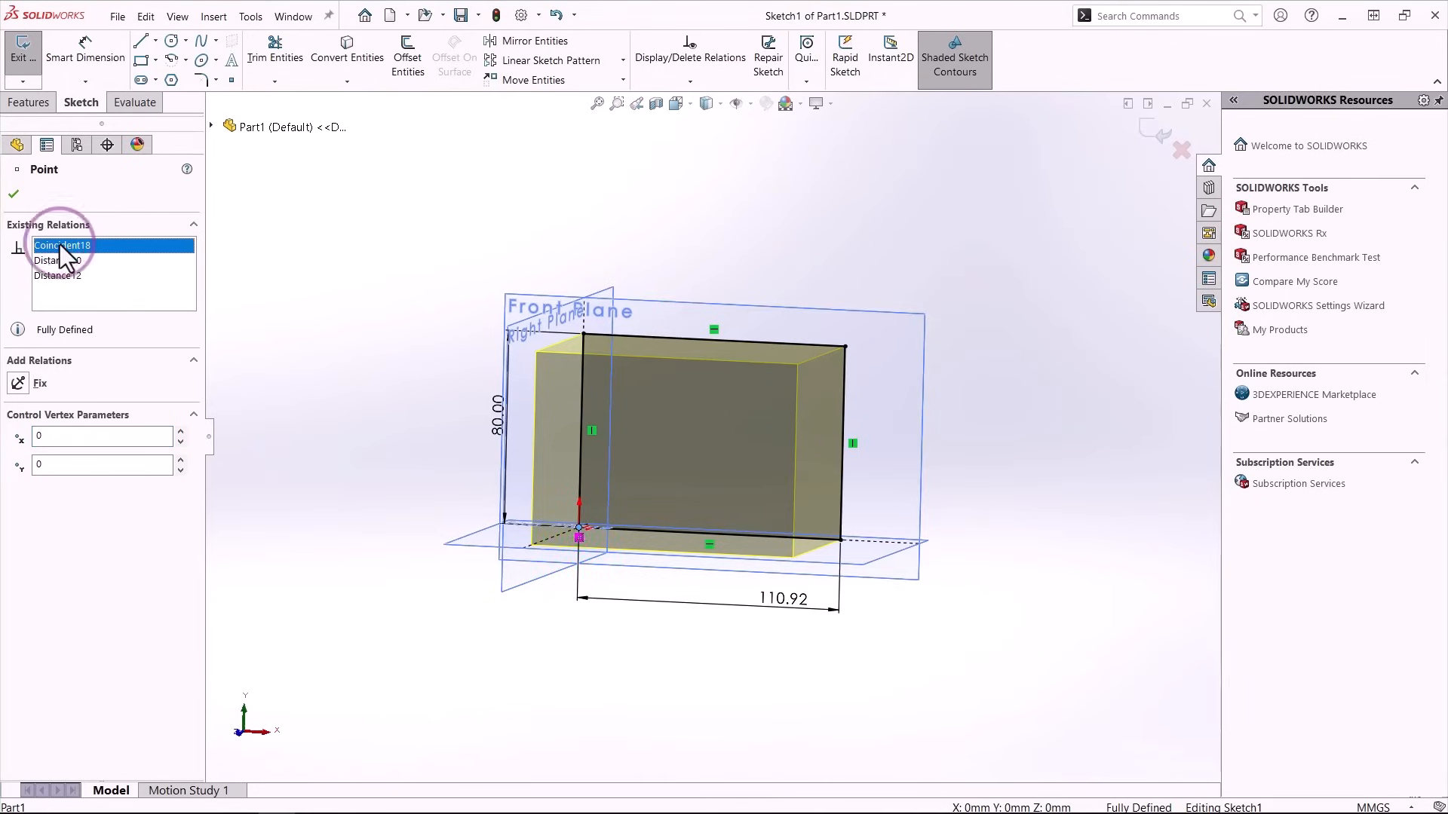
pyautogui.press('Delete')
pyautogui.moveTo(579, 527)
pyautogui.mouseDown()
pyautogui.moveTo(798, 635)
pyautogui.moveTo(332, 377)
pyautogui.moveTo(349, 567)
pyautogui.moveTo(449, 581)
pyautogui.mouseUp()
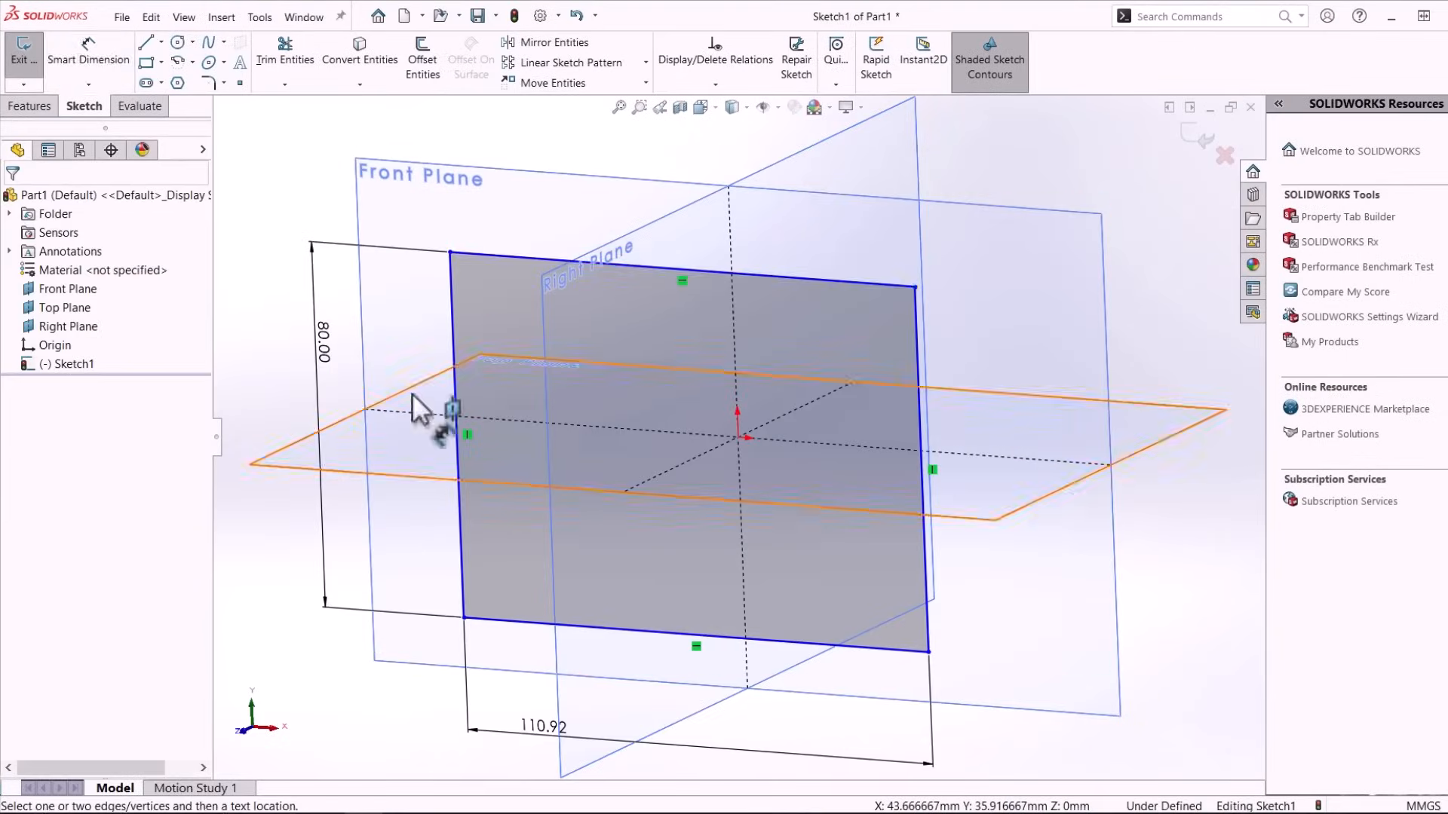
# Dimension the rectangle's upper edge to the origin at 40 mm.
pyautogui.click(483, 256)
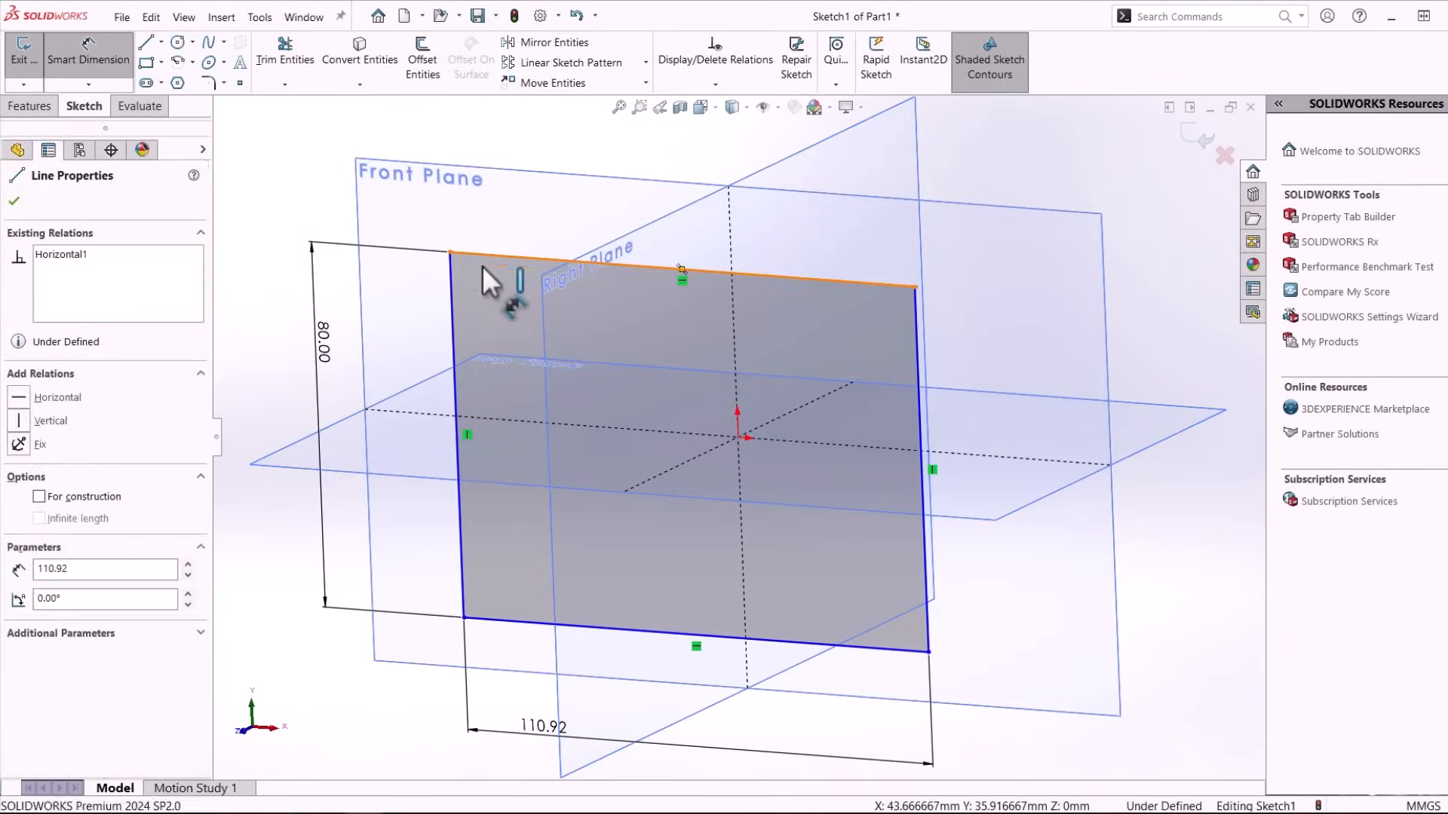
pyautogui.click(737, 437)
pyautogui.click(261, 348)
pyautogui.write('40')
pyautogui.press('Return')
pyautogui.press('Escape')
# Dimension the rectangle's left edge to the origin at 55.46 mm.
pyautogui.click(88, 53)
pyautogui.click(455, 355)
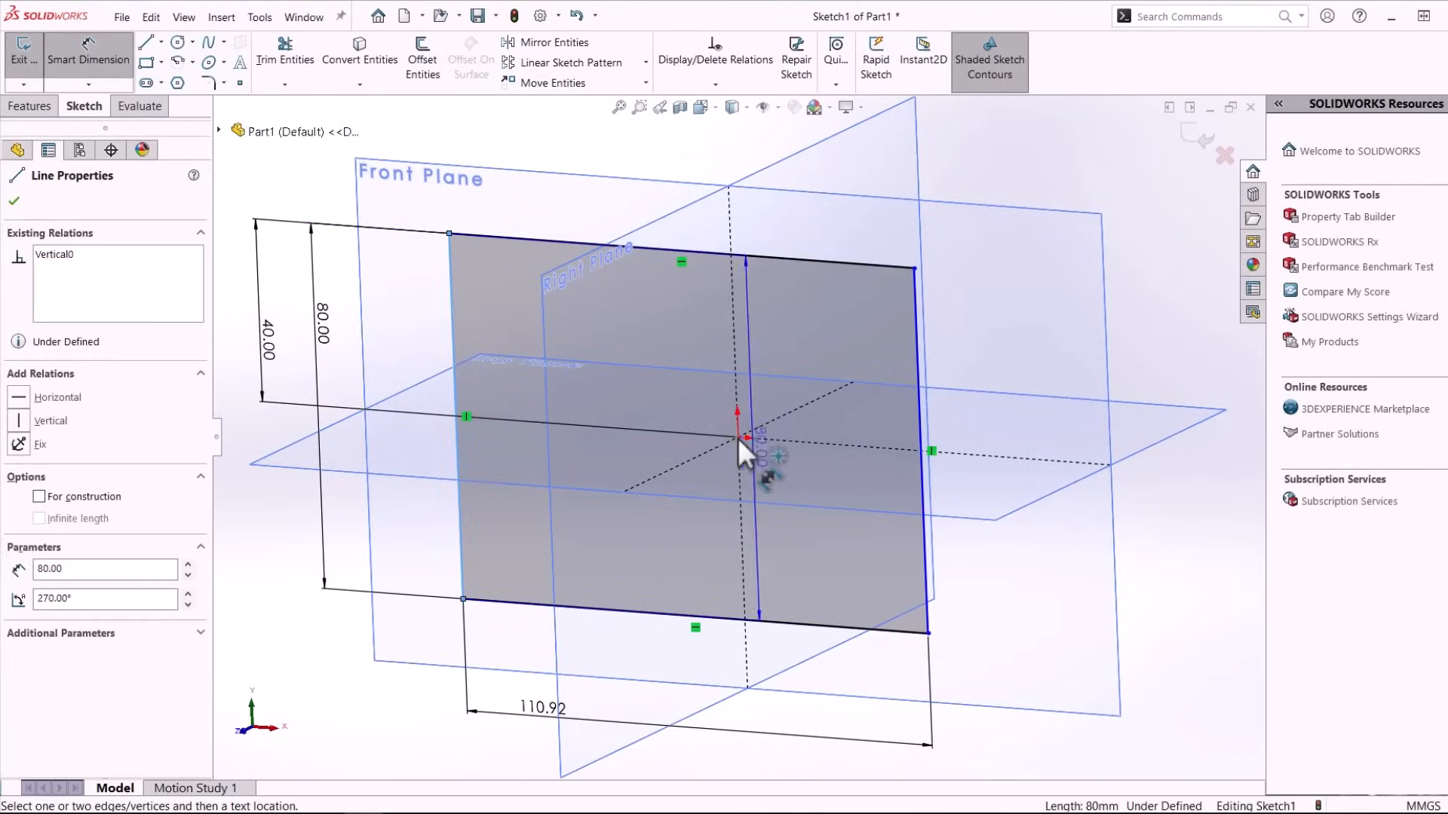
pyautogui.click(737, 437)
pyautogui.click(608, 648)
pyautogui.write('55.46')
pyautogui.press('Return')
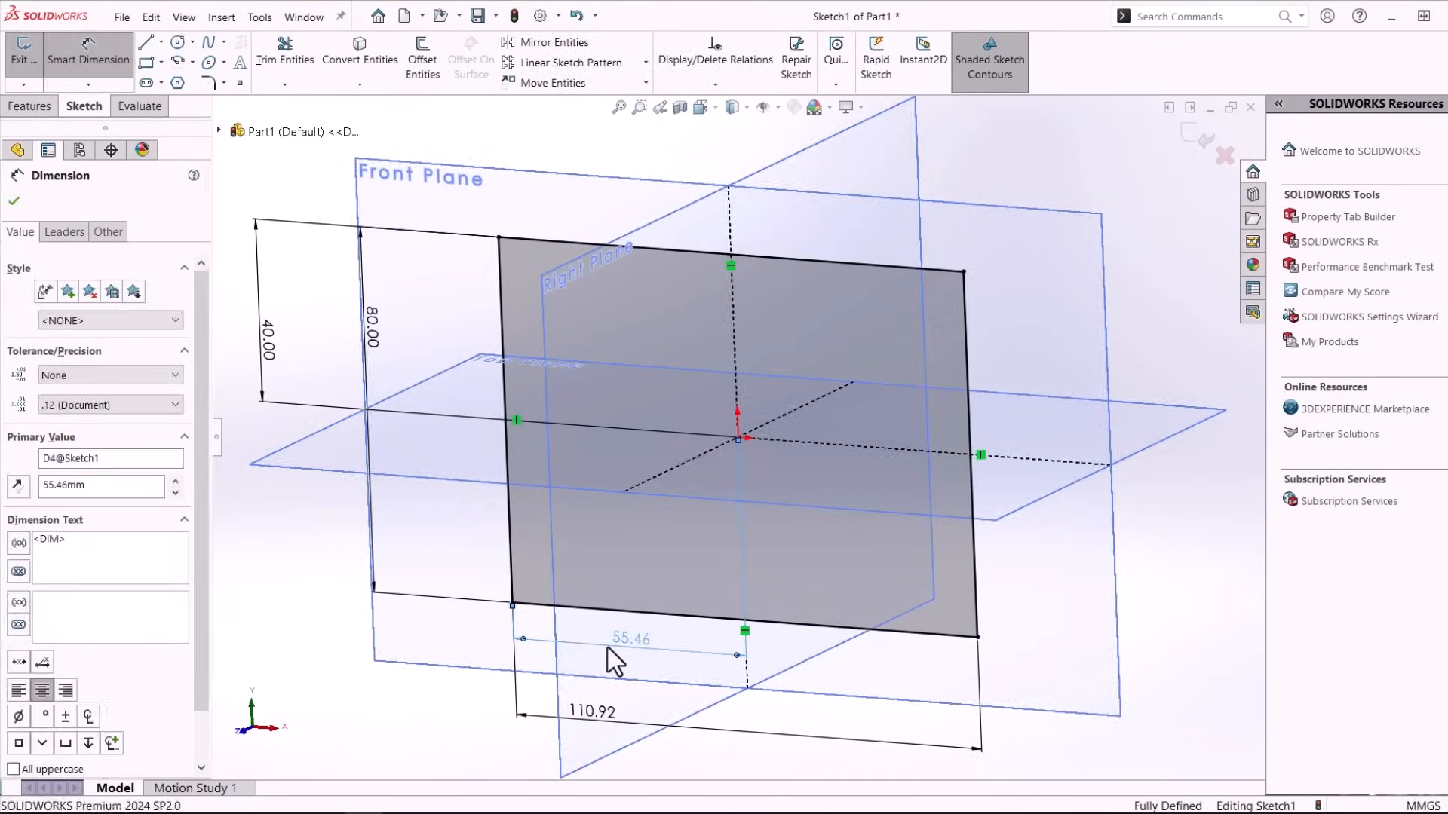
pyautogui.press('Escape')
# Add driven dimensions from the rectangle's bottom and right edges to the origin.
pyautogui.click(88, 53)
pyautogui.click(641, 247)
pyautogui.press('Escape')
pyautogui.click(873, 628)
pyautogui.press('Escape')
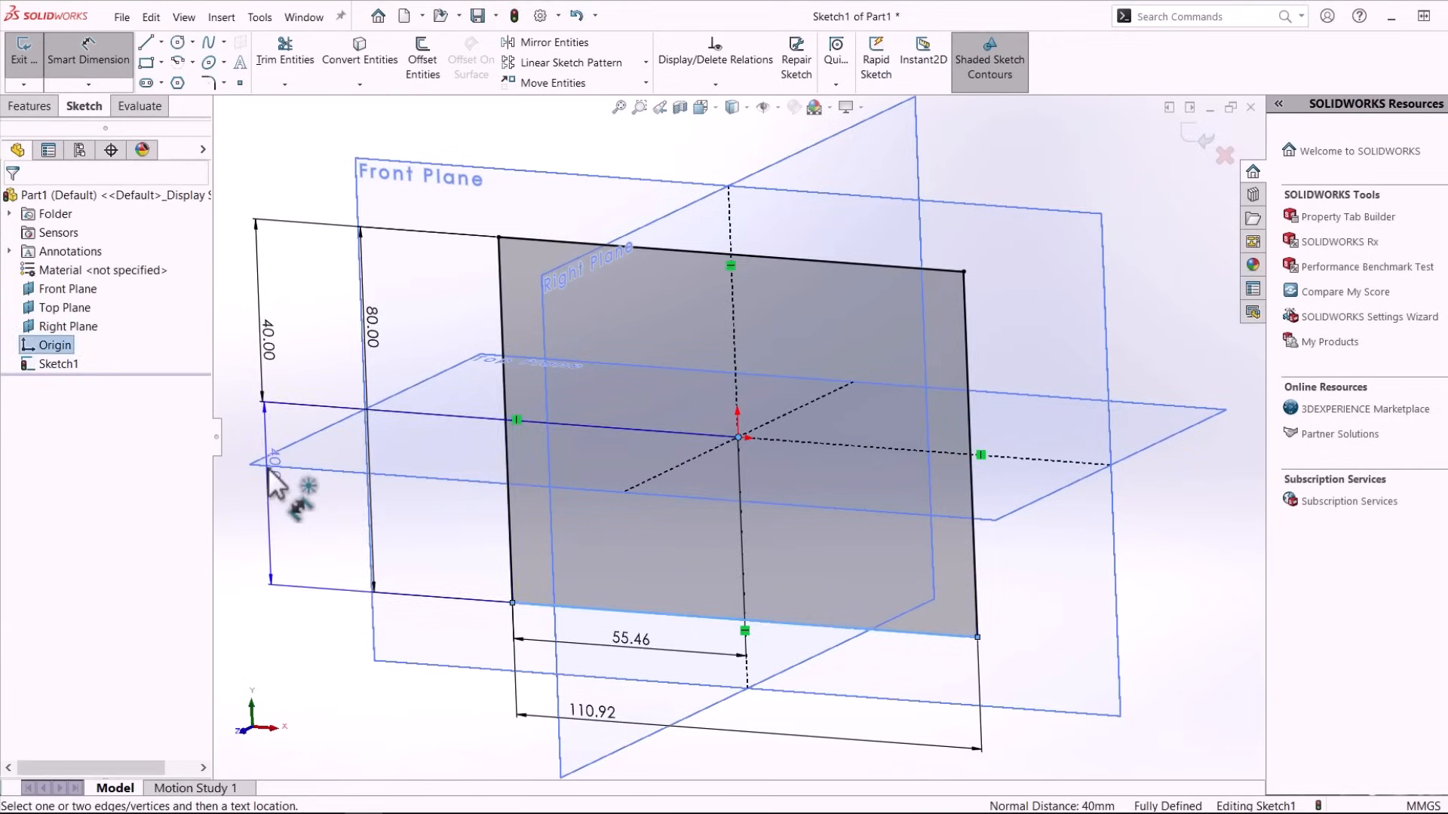
pyautogui.click(973, 513)
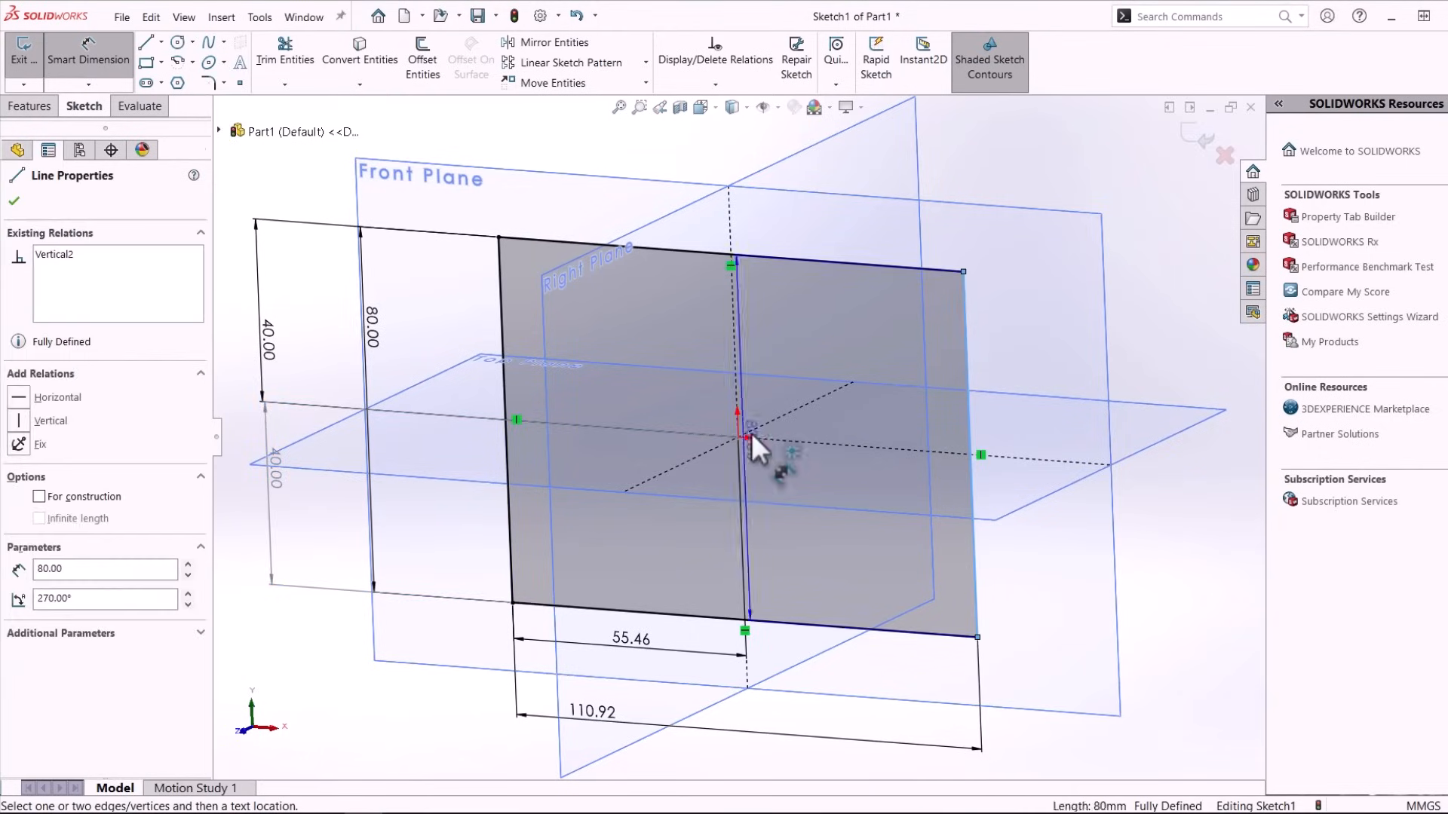
pyautogui.click(737, 437)
pyautogui.click(786, 654)
pyautogui.press('Return')
pyautogui.press('Escape')
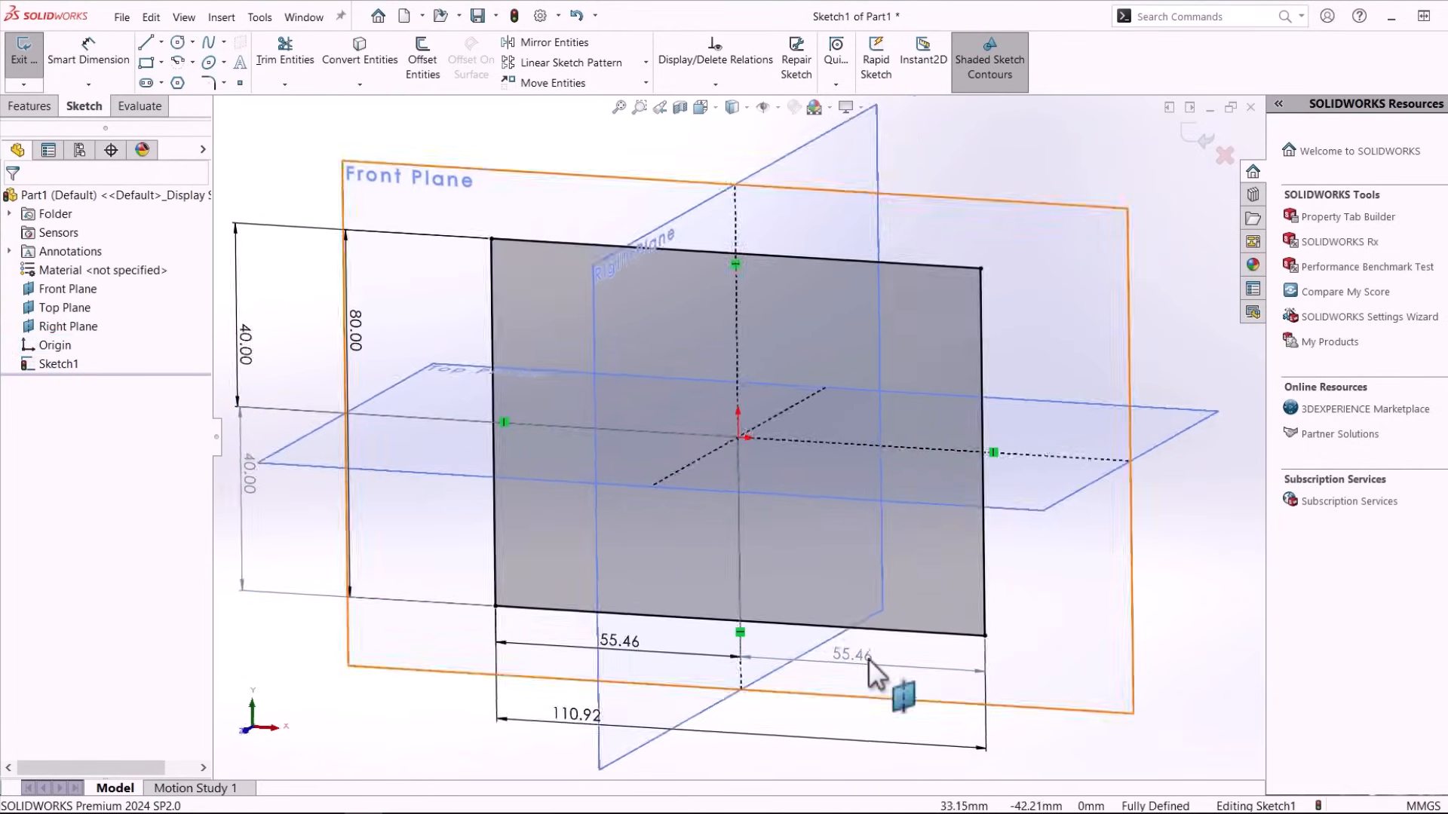
# Set the rectangle's overall width to 150 mm and its overall height to 100 mm.
pyautogui.hotkey('ctrl', '8')
pyautogui.doubleClick(776, 640)
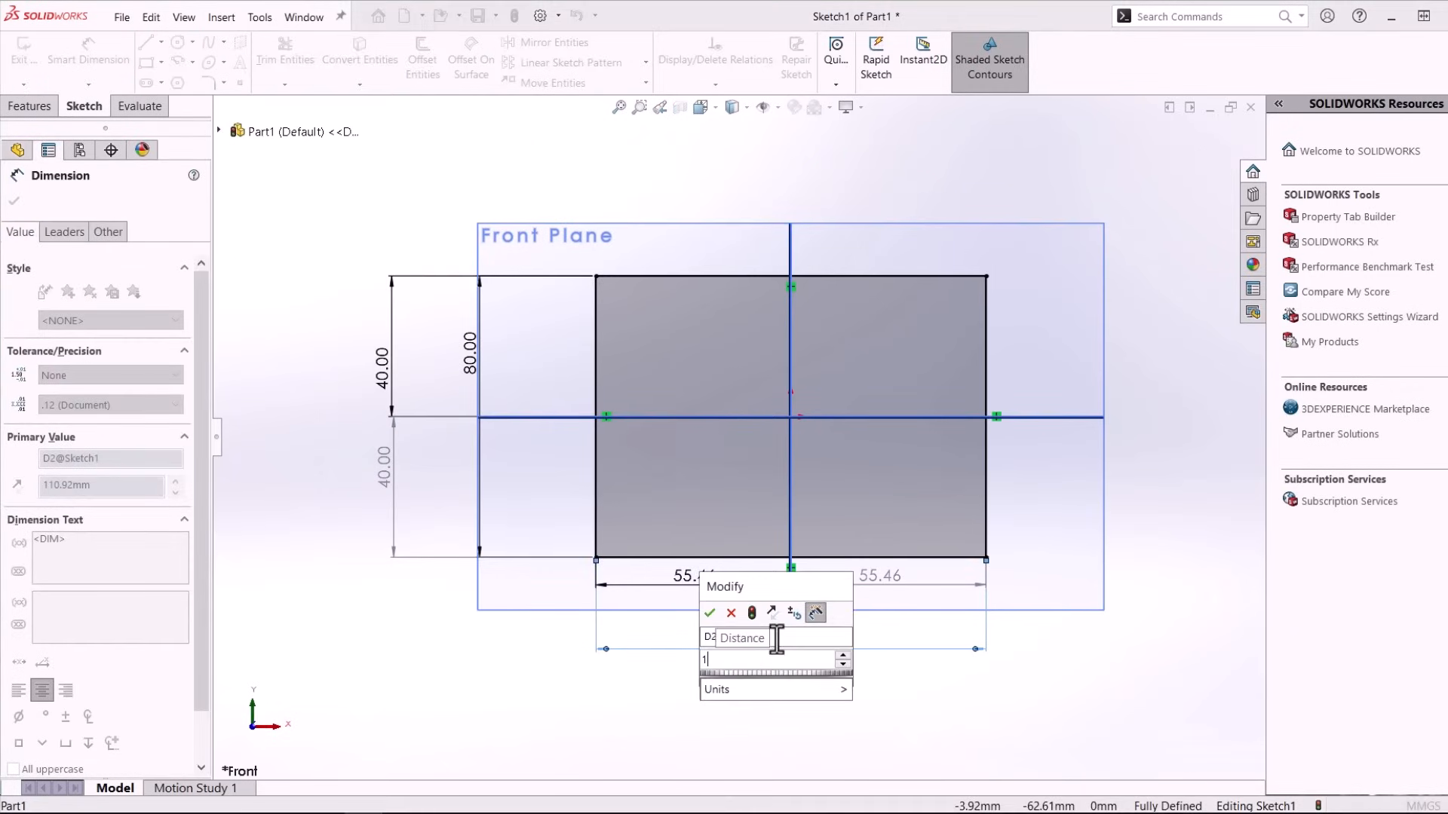
pyautogui.write('150')
pyautogui.press('Return')
pyautogui.doubleClick(373, 369)
pyautogui.write('100')
pyautogui.press('Return')
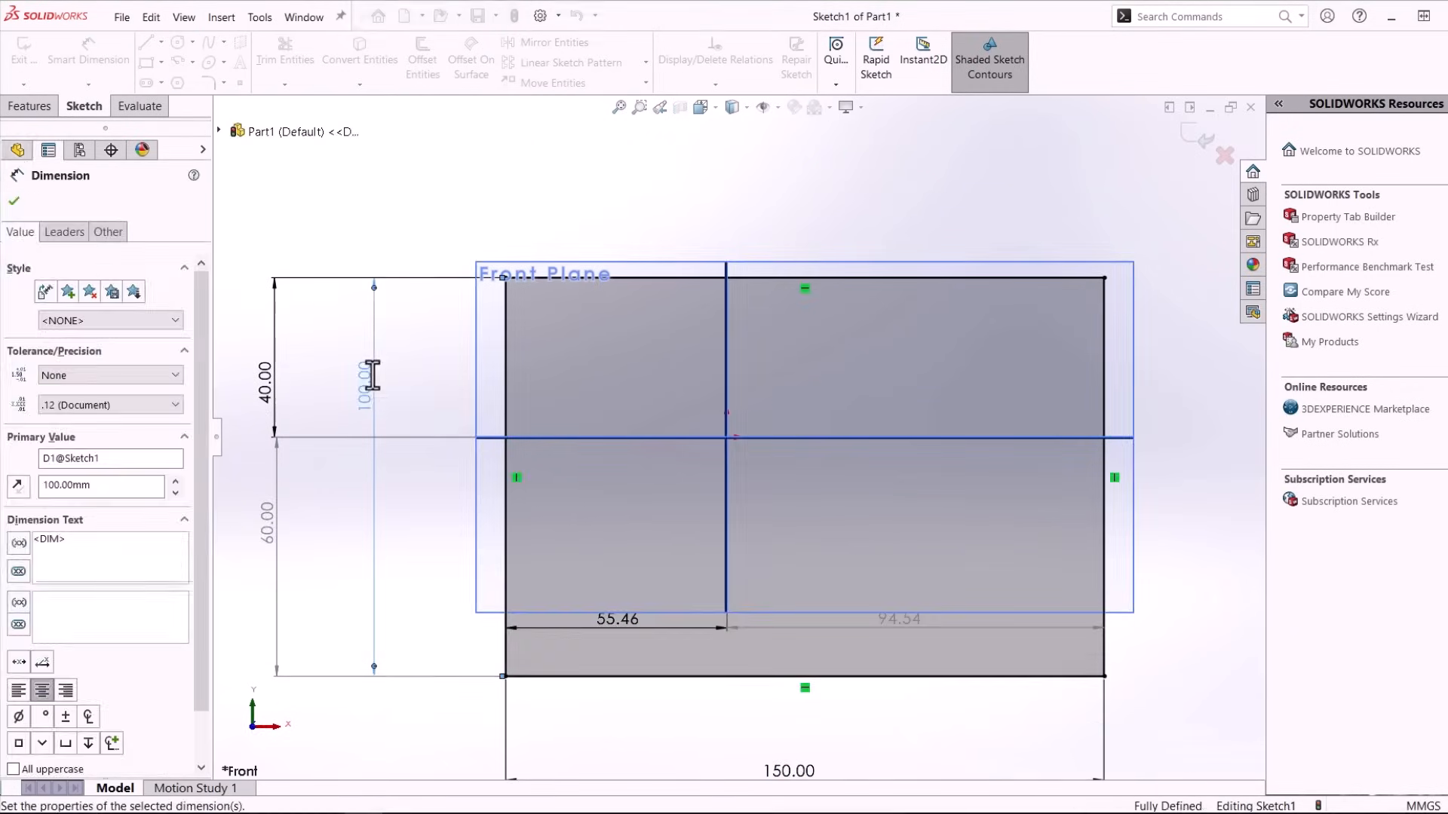
# Rearrange the two horizontal origin dimensions neatly between the rectangle and its overall width dimension.
pyautogui.press('Escape')
pyautogui.click(918, 600)
pyautogui.moveTo(676, 611); pyautogui.dragTo(689, 606)
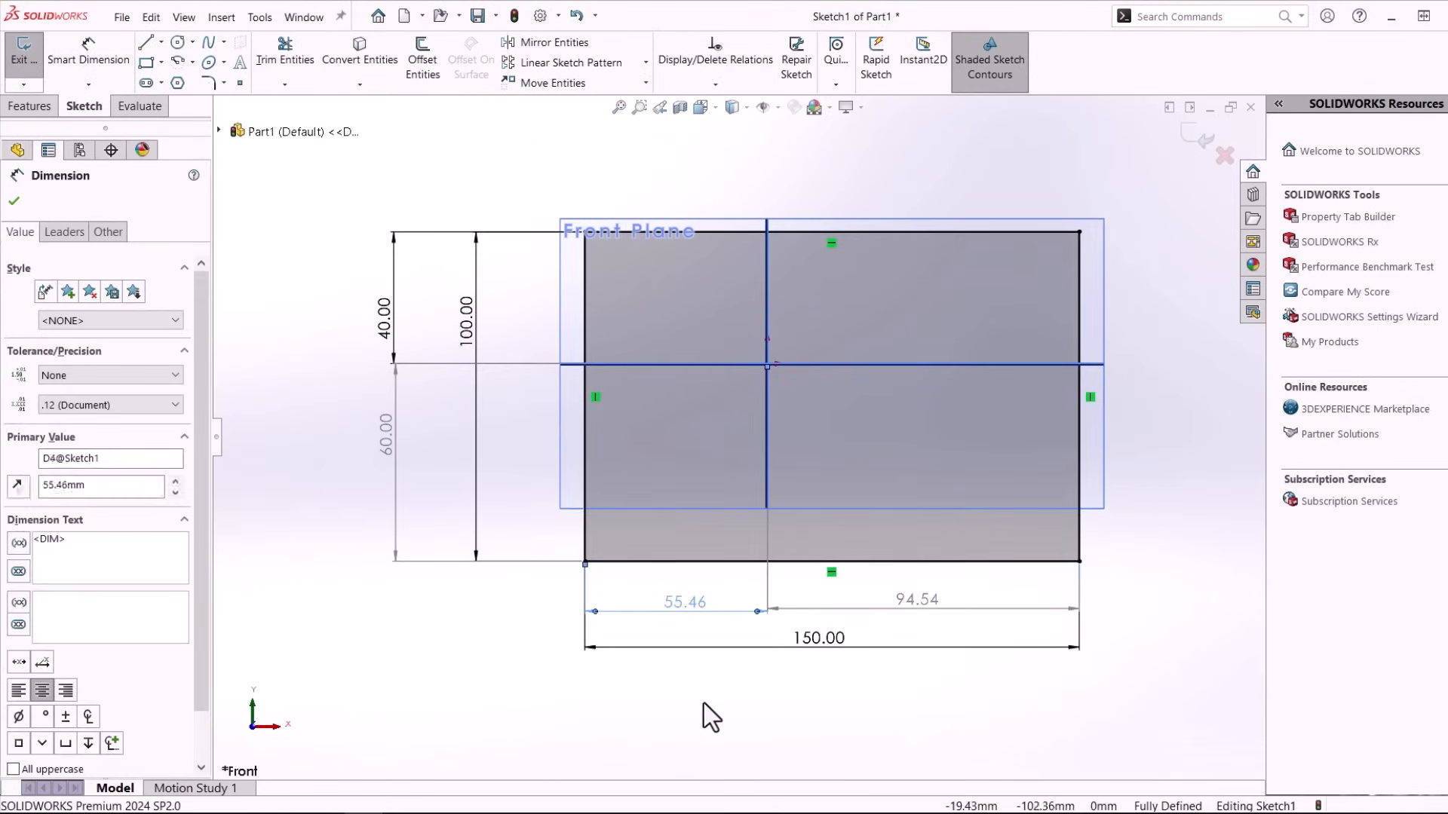
pyautogui.click(704, 703)
# Show the Front, Top and Right planes together.
pyautogui.click(78, 291)
pyautogui.keyDown('shift'); pyautogui.click(70, 327); pyautogui.keyUp('shift')
pyautogui.click(88, 303)
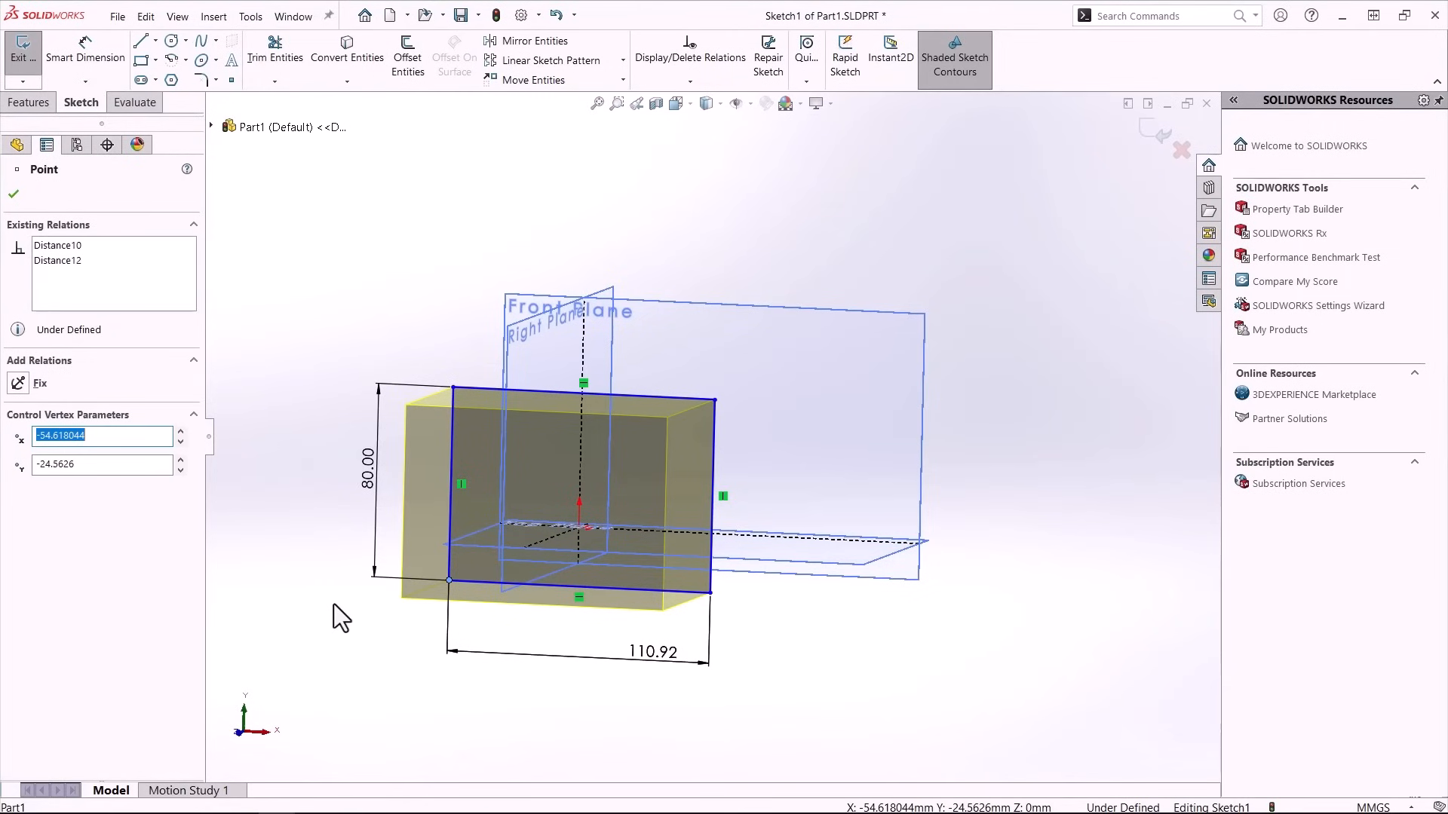
# Add a Vertical relation between the midpoint of the rectangle's top edge and the origin.
pyautogui.click(334, 604)
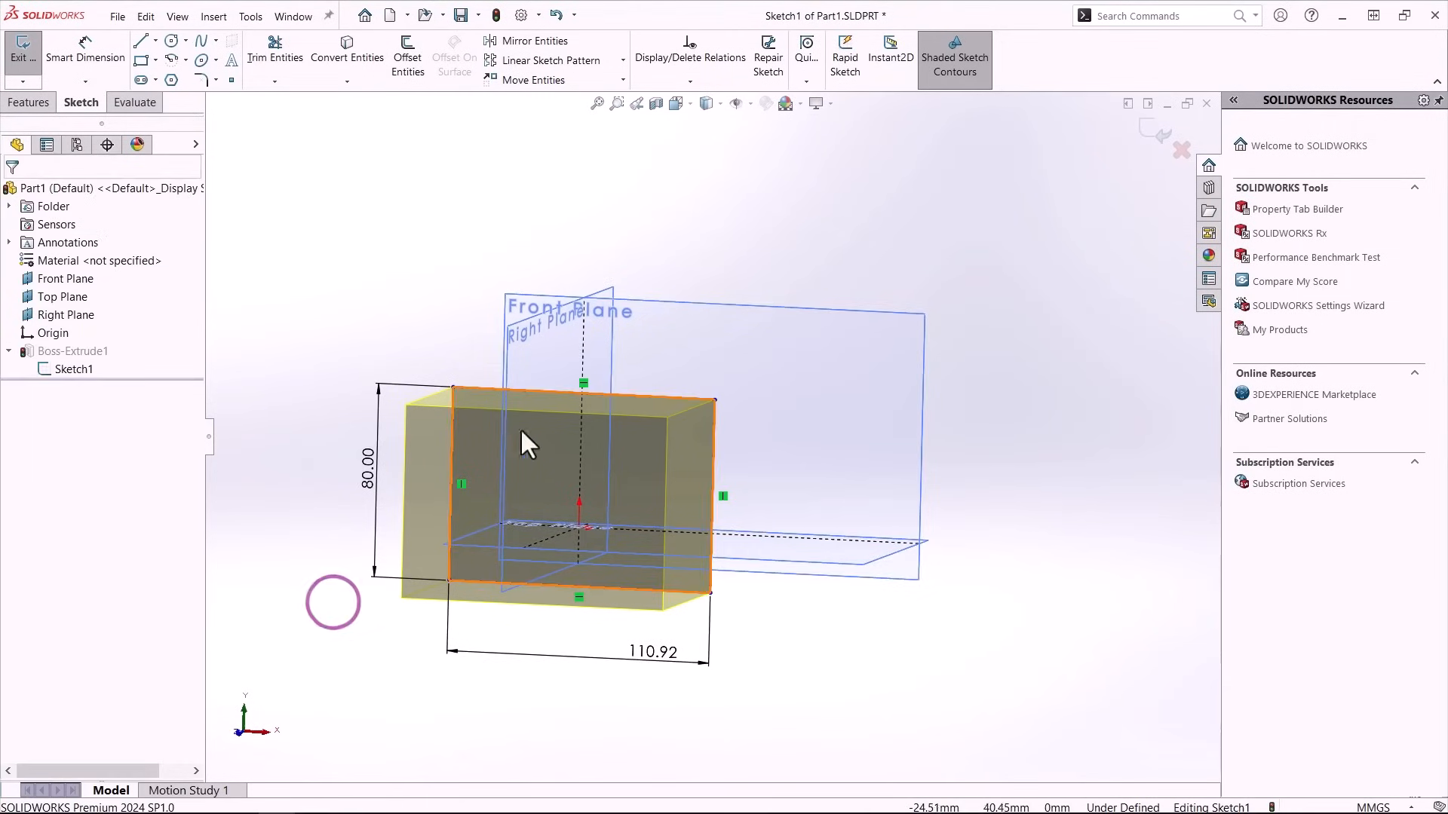
pyautogui.rightClick(565, 392)
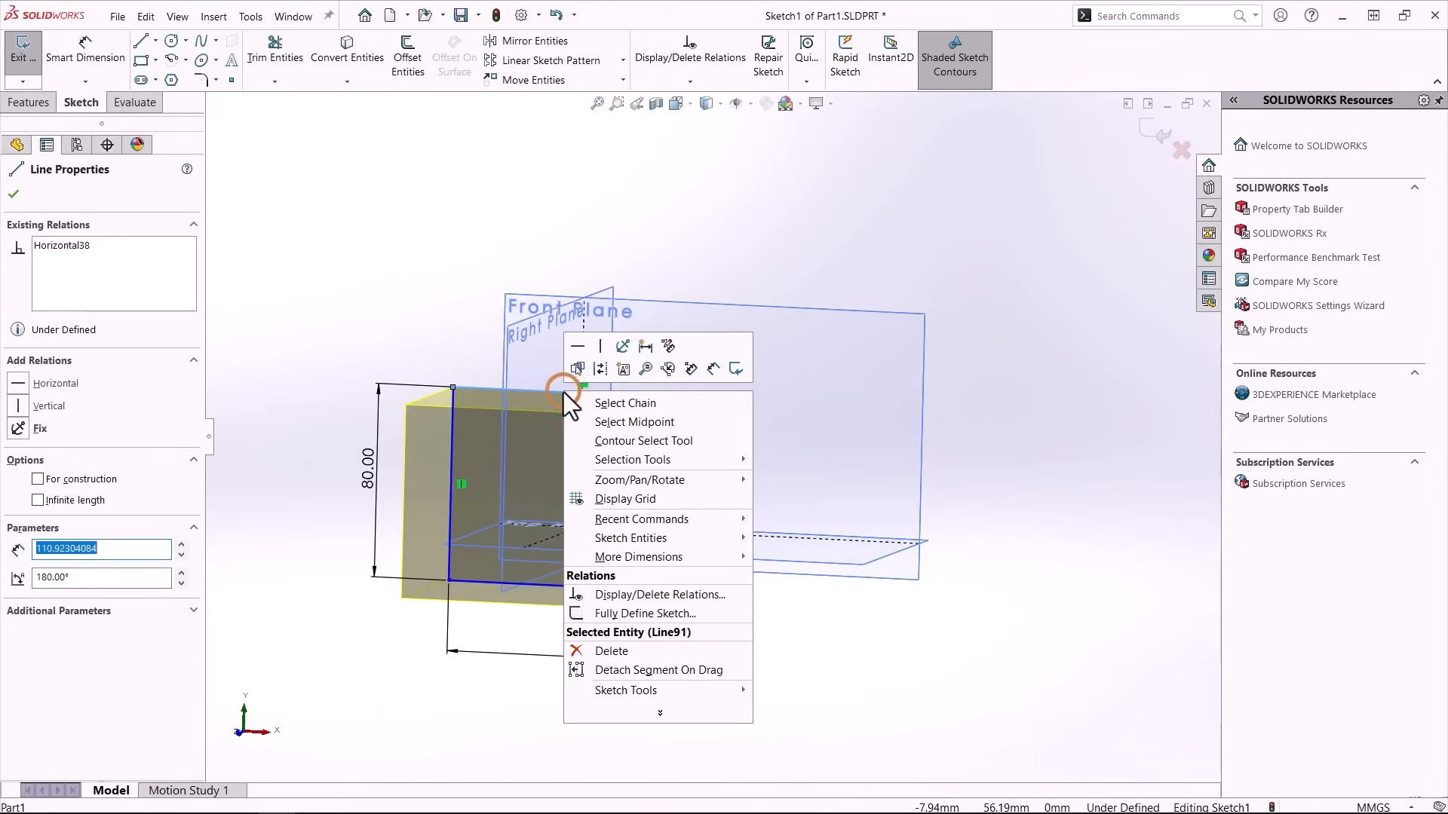
pyautogui.click(613, 421)
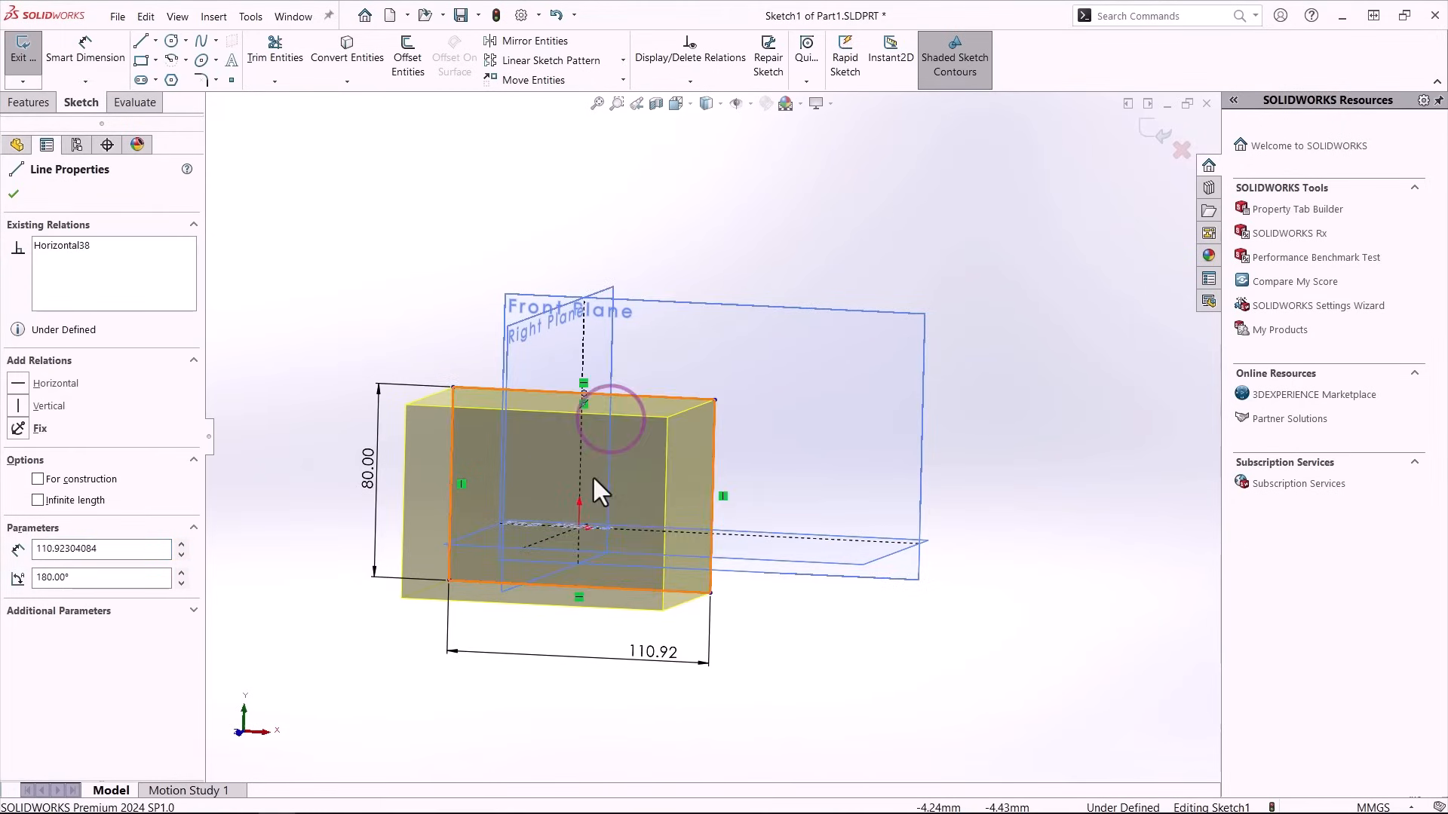
pyautogui.keyDown('ctrl'); pyautogui.click(577, 526); pyautogui.keyUp('ctrl')
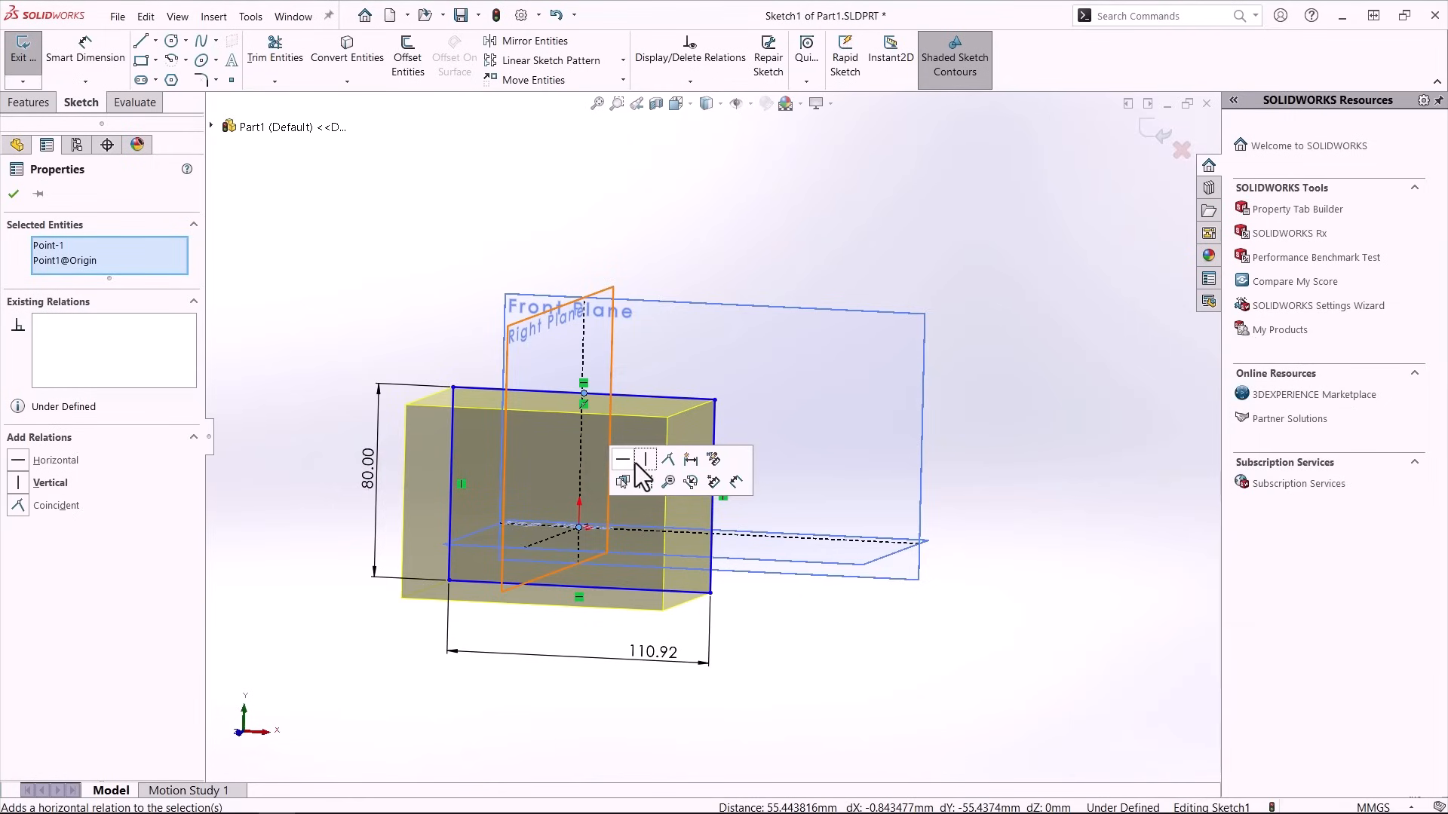
pyautogui.click(640, 460)
pyautogui.click(369, 612)
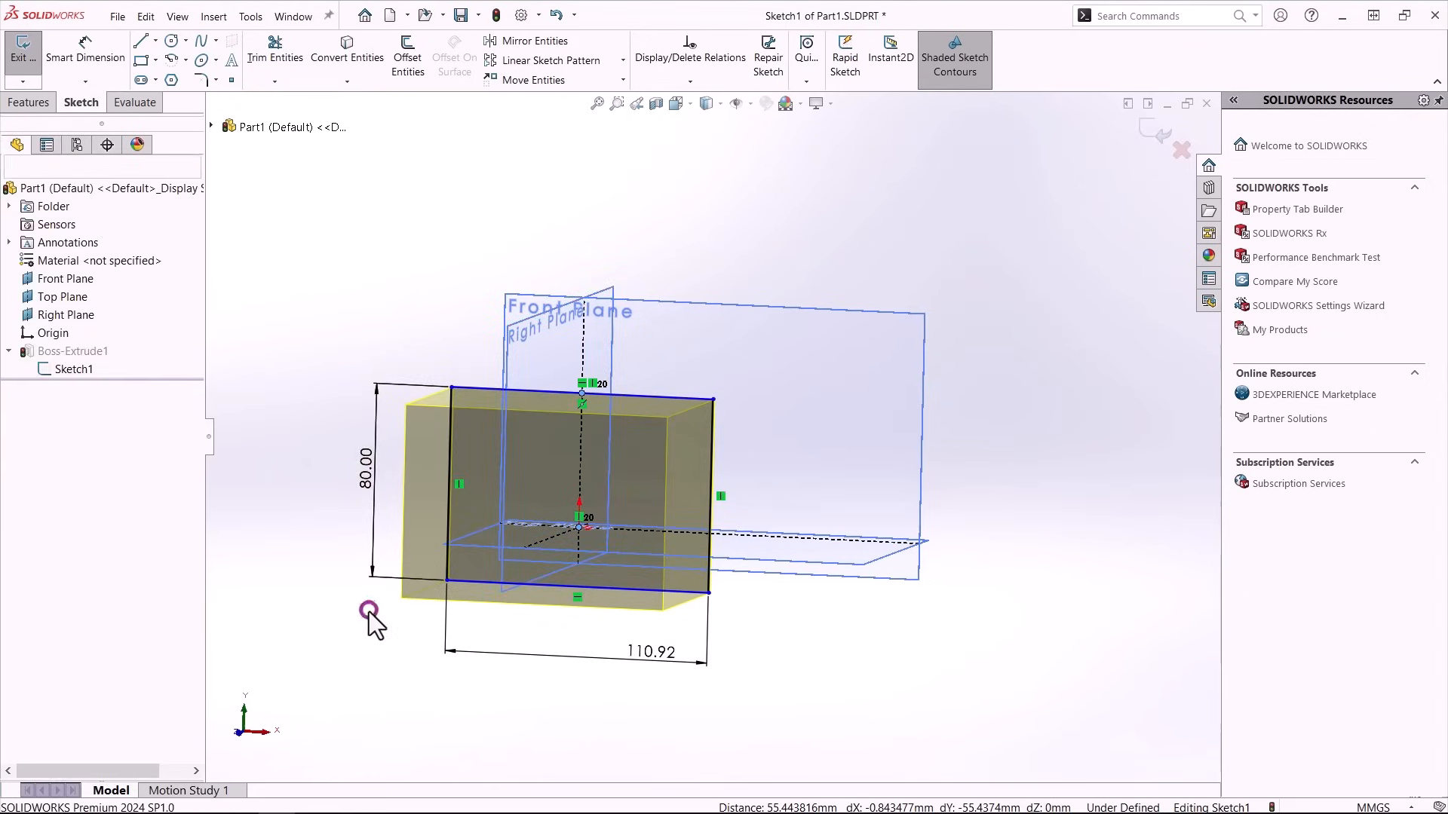
# Add a Horizontal relation between the midpoint of the rectangle's left edge and the origin.
pyautogui.click(449, 499)
pyautogui.rightClick(451, 490)
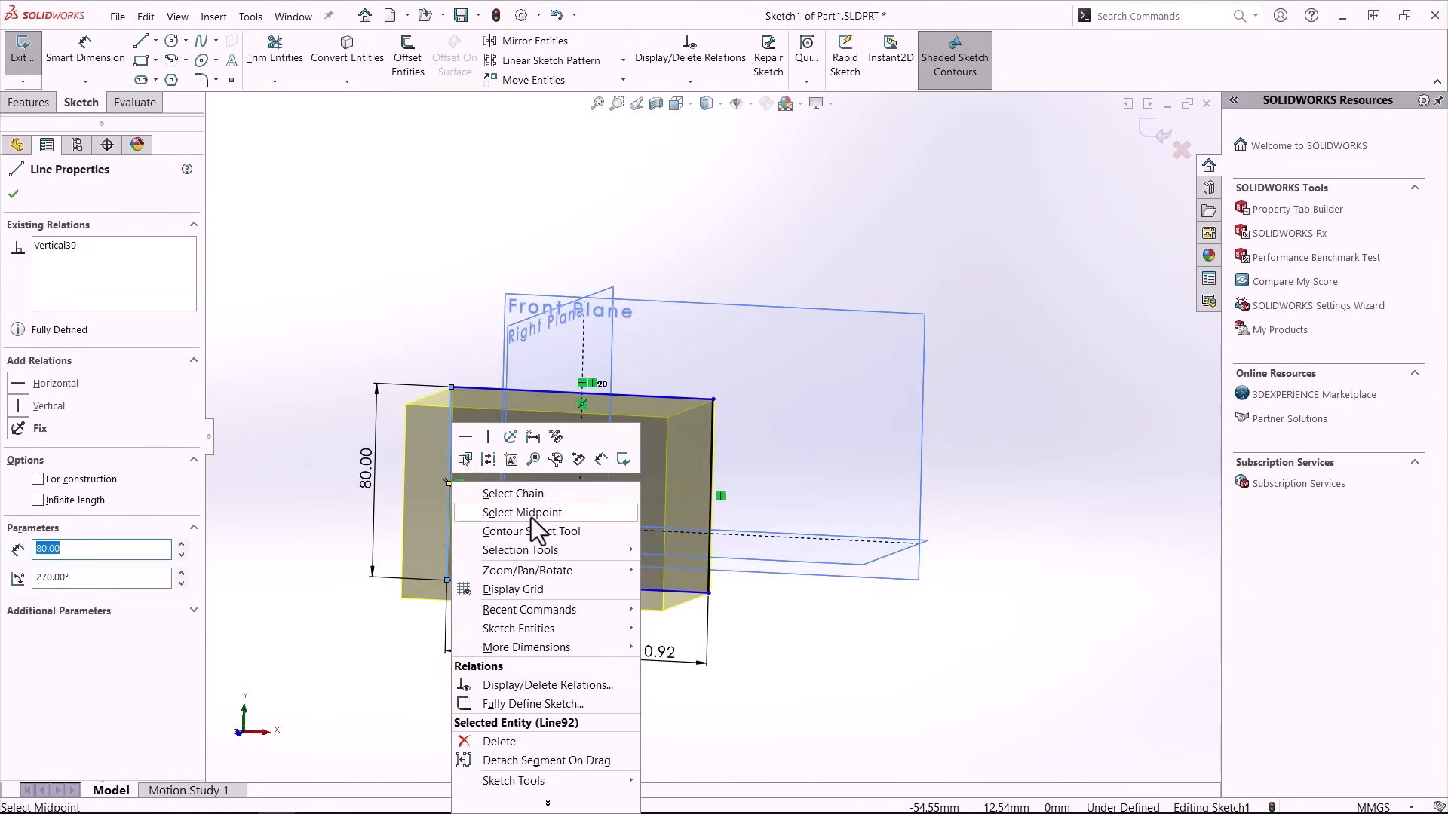
pyautogui.click(531, 515)
pyautogui.keyDown('ctrl'); pyautogui.click(579, 525); pyautogui.keyUp('ctrl')
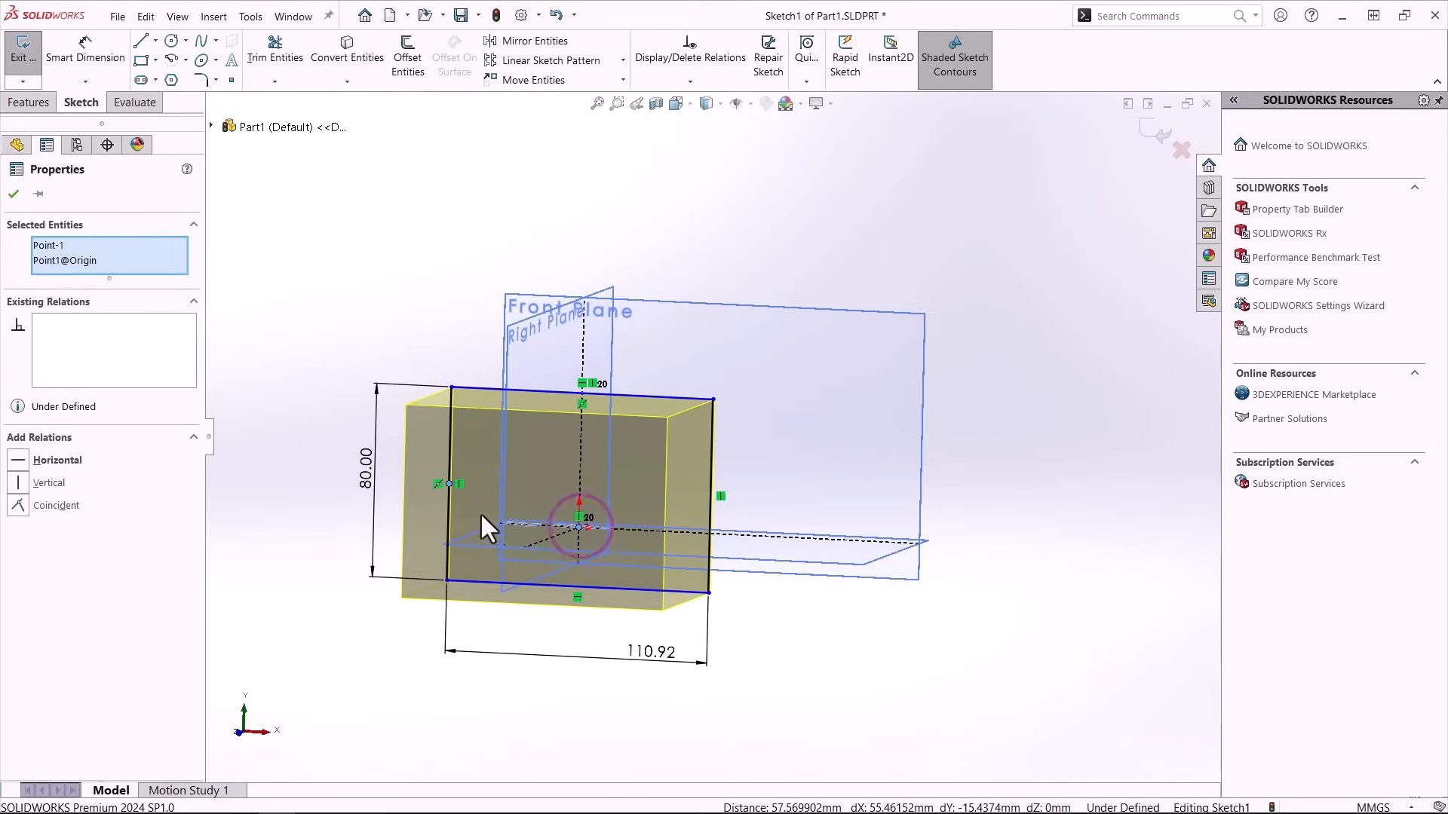
pyautogui.click(36, 460)
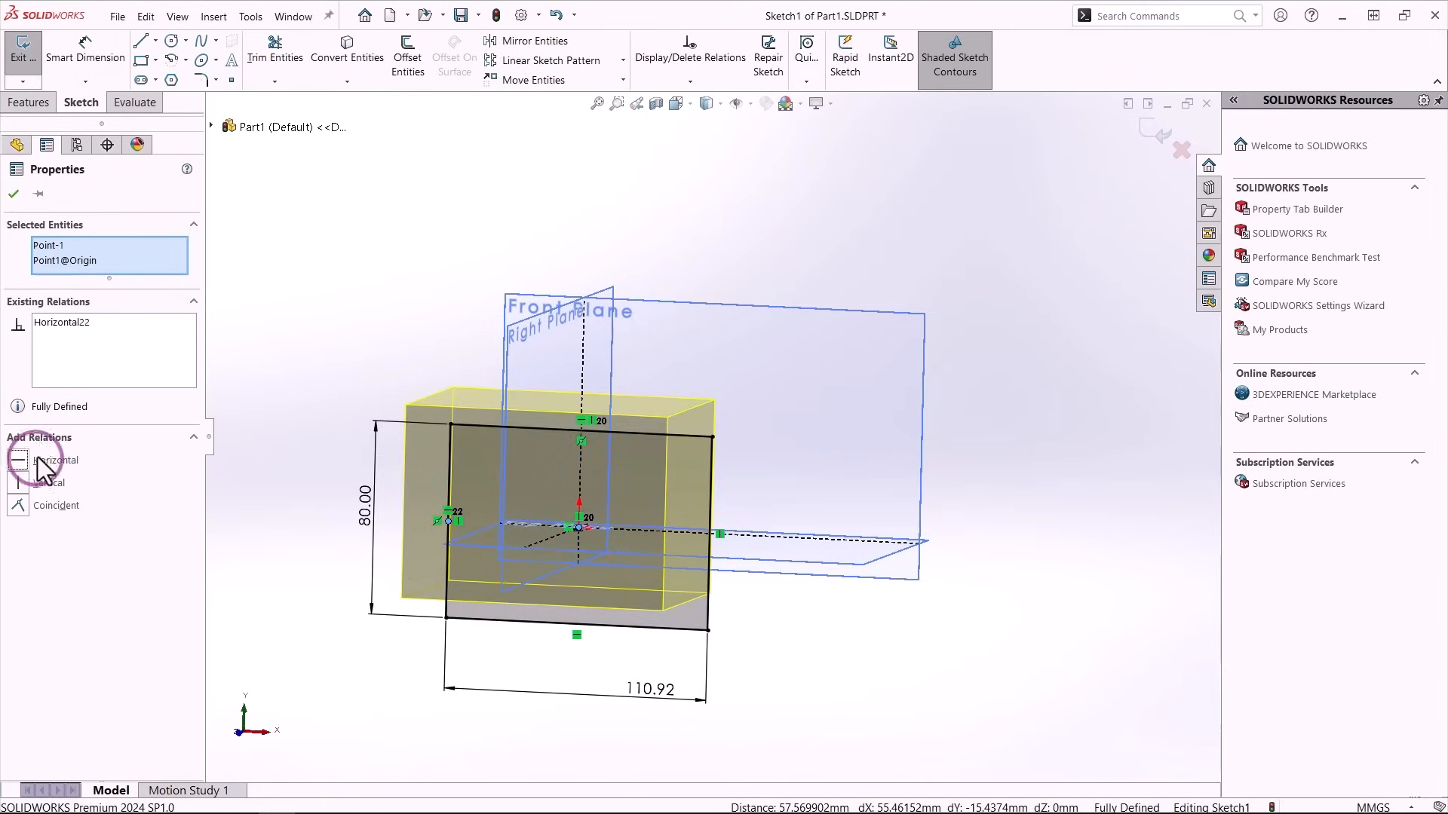
pyautogui.click(14, 194)
pyautogui.moveTo(256, 324); pyautogui.dragTo(370, 385, button='middle')
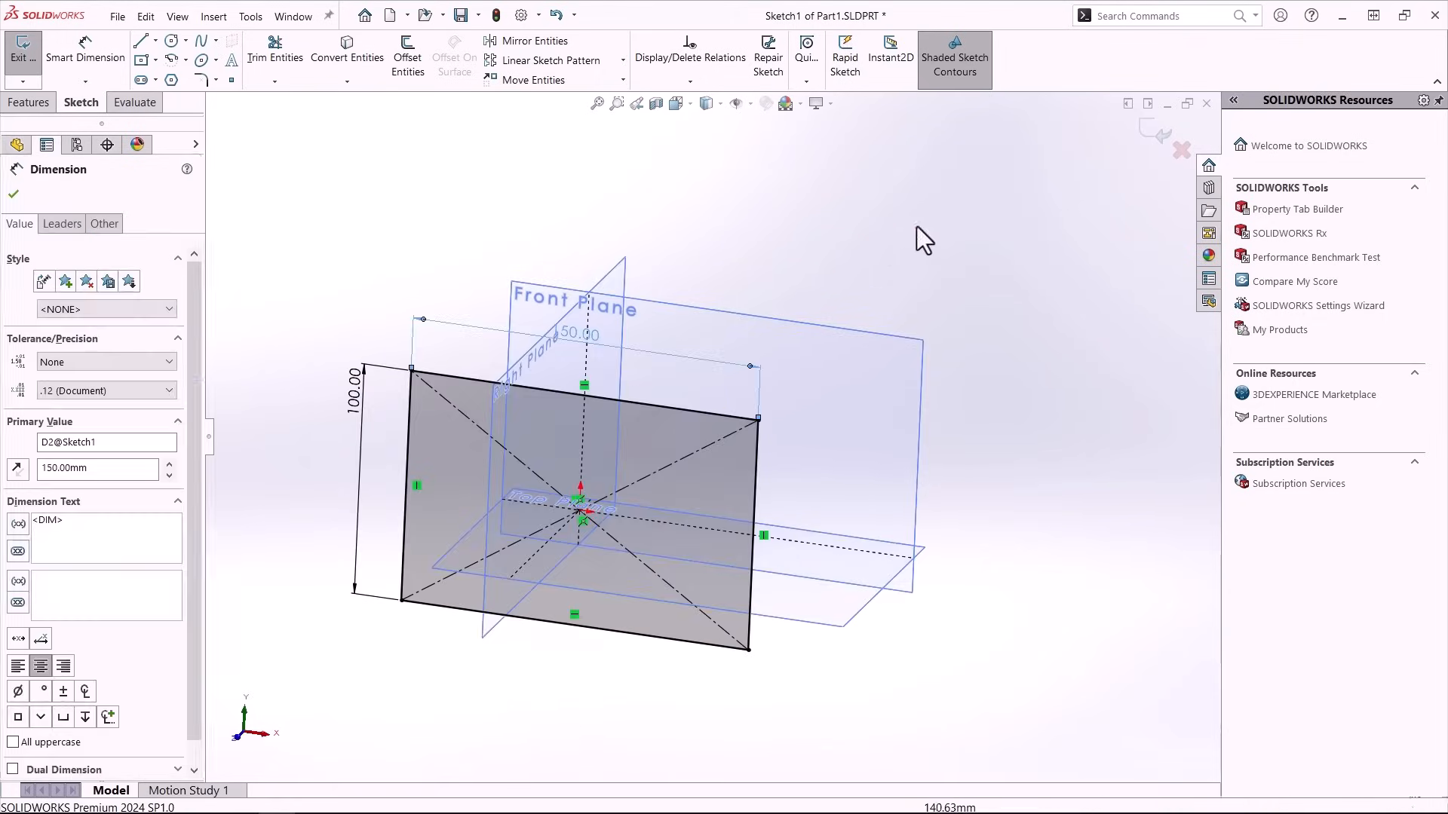
# Exit the 150 x 100 mm centre-rectangle sketch and check the block against the Right, Top and Front planes.
pyautogui.click(930, 224)
pyautogui.click(1153, 136)
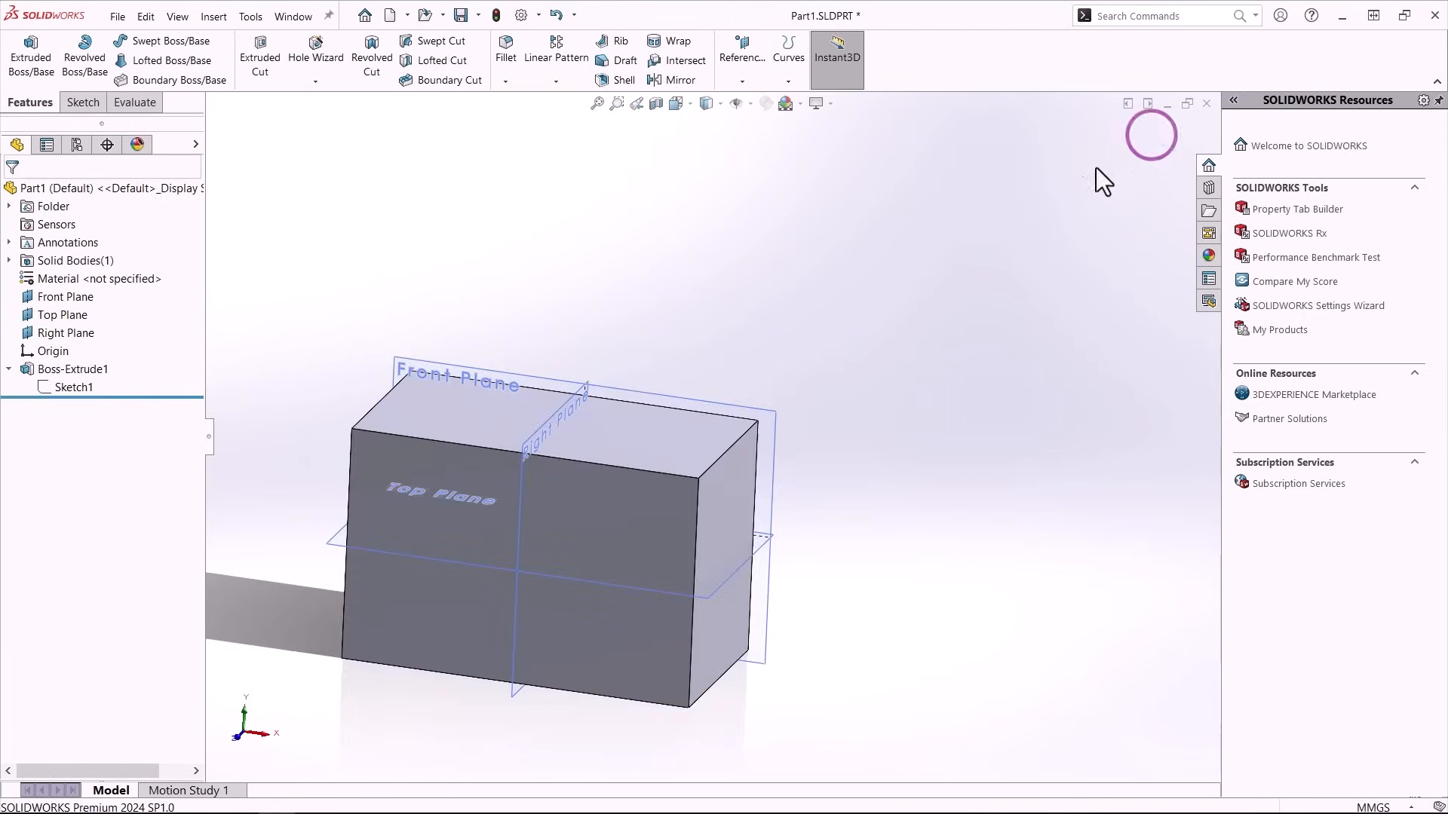
pyautogui.moveTo(1007, 215); pyautogui.dragTo(987, 220, button='middle')
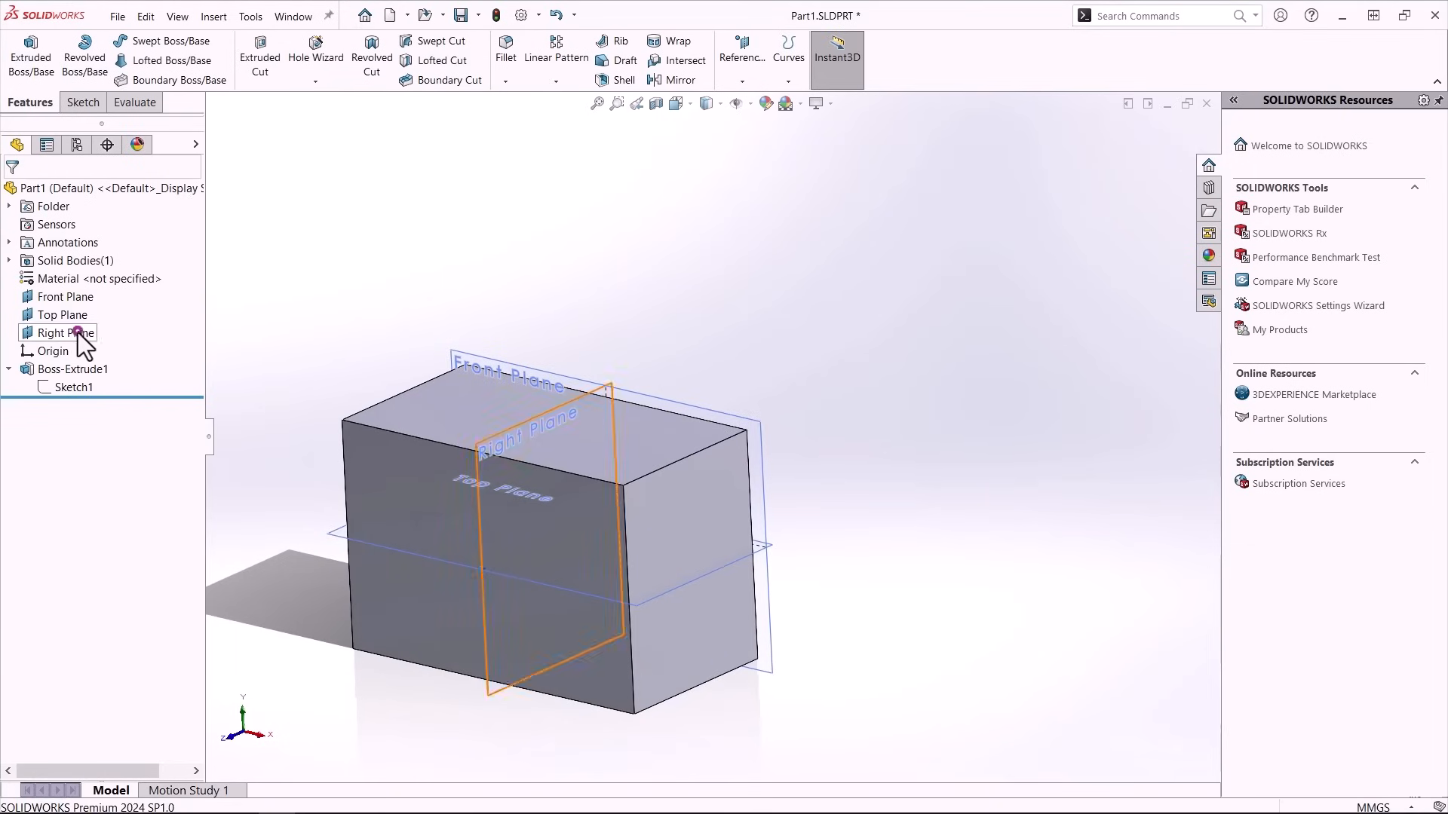
pyautogui.click(79, 333)
pyautogui.click(47, 315)
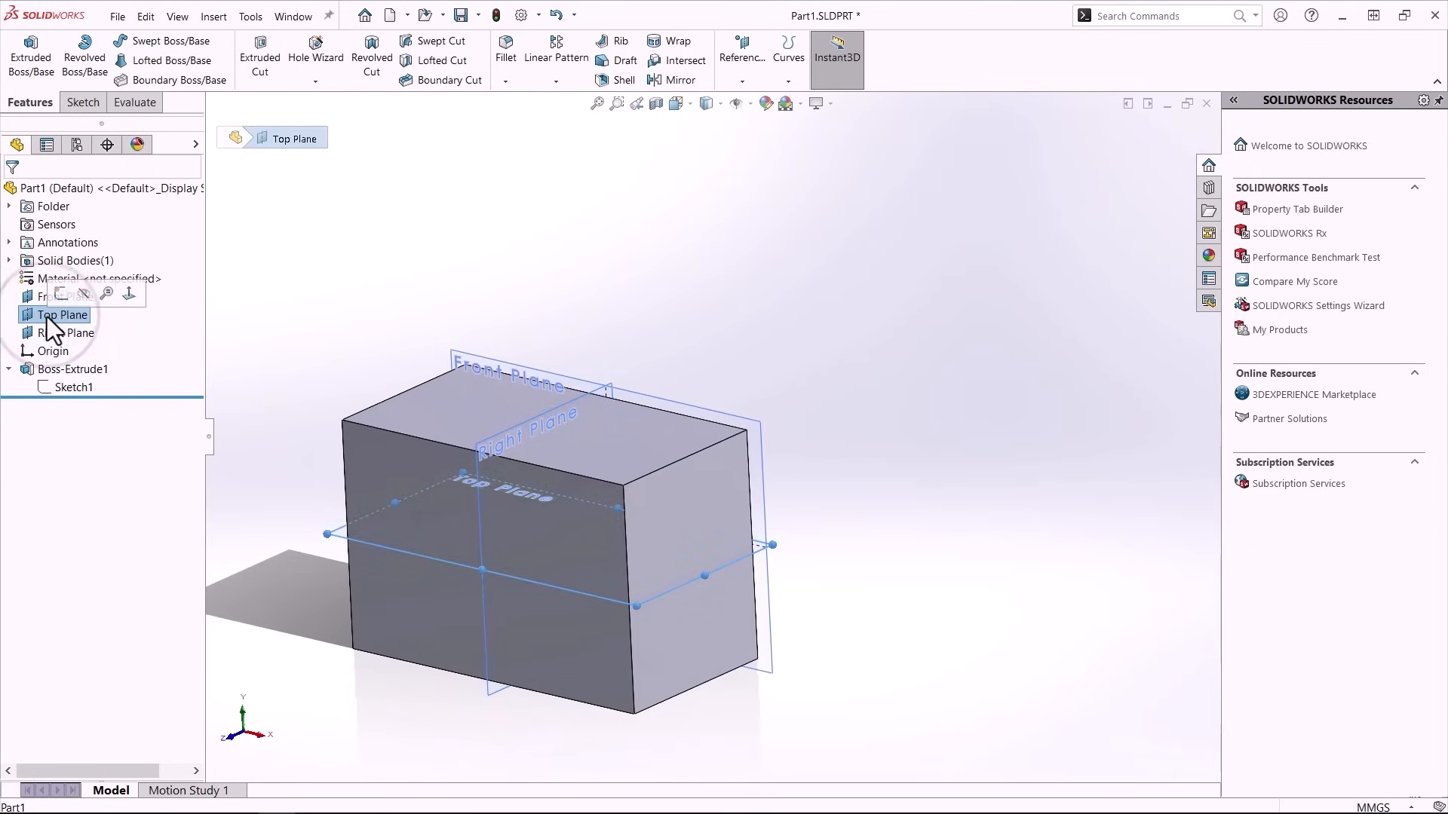
pyautogui.click(34, 297)
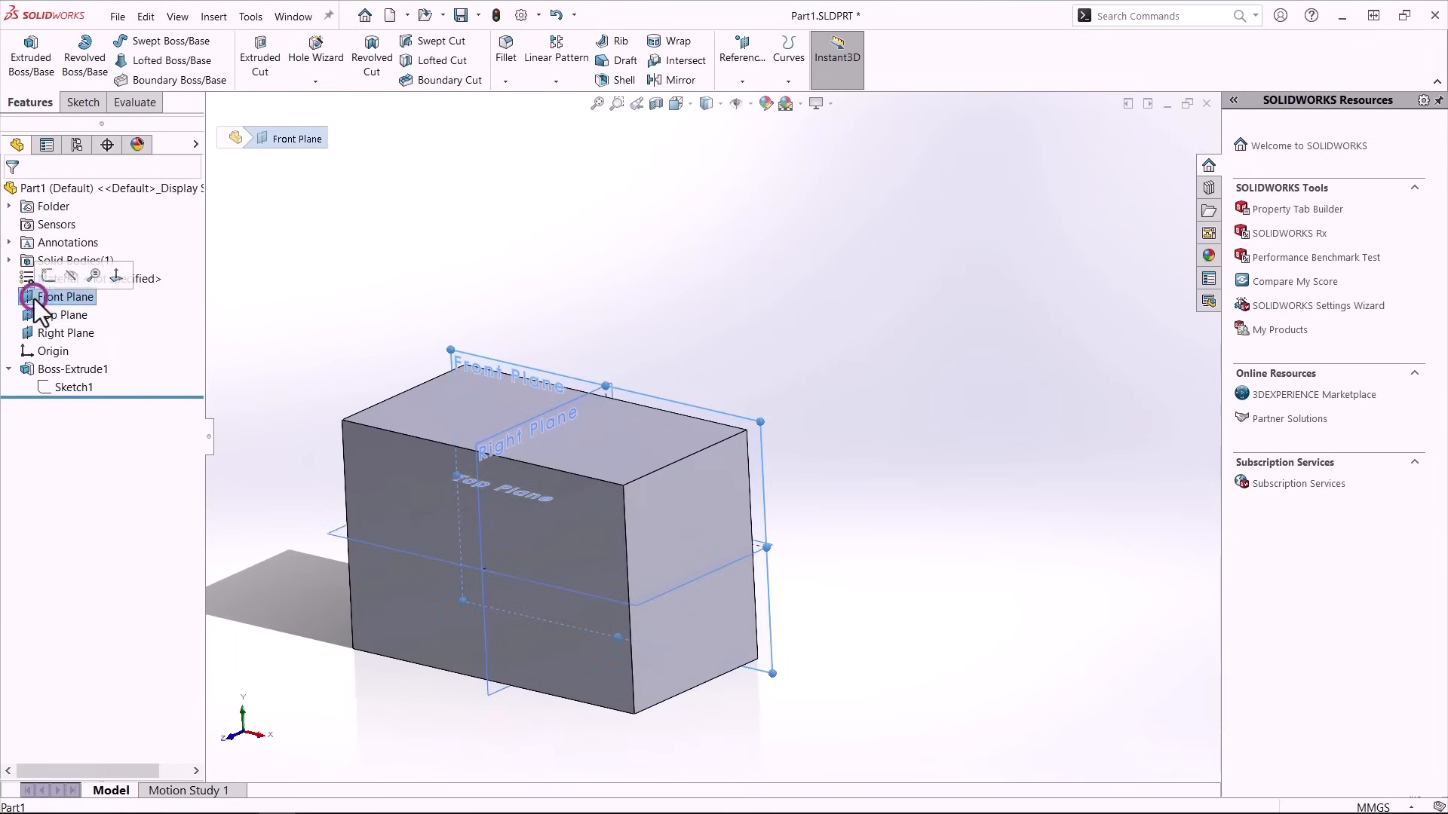
# Edit the block's extrusion to use the Mid Plane end condition with a total depth of 80 mm.
pyautogui.click(53, 363)
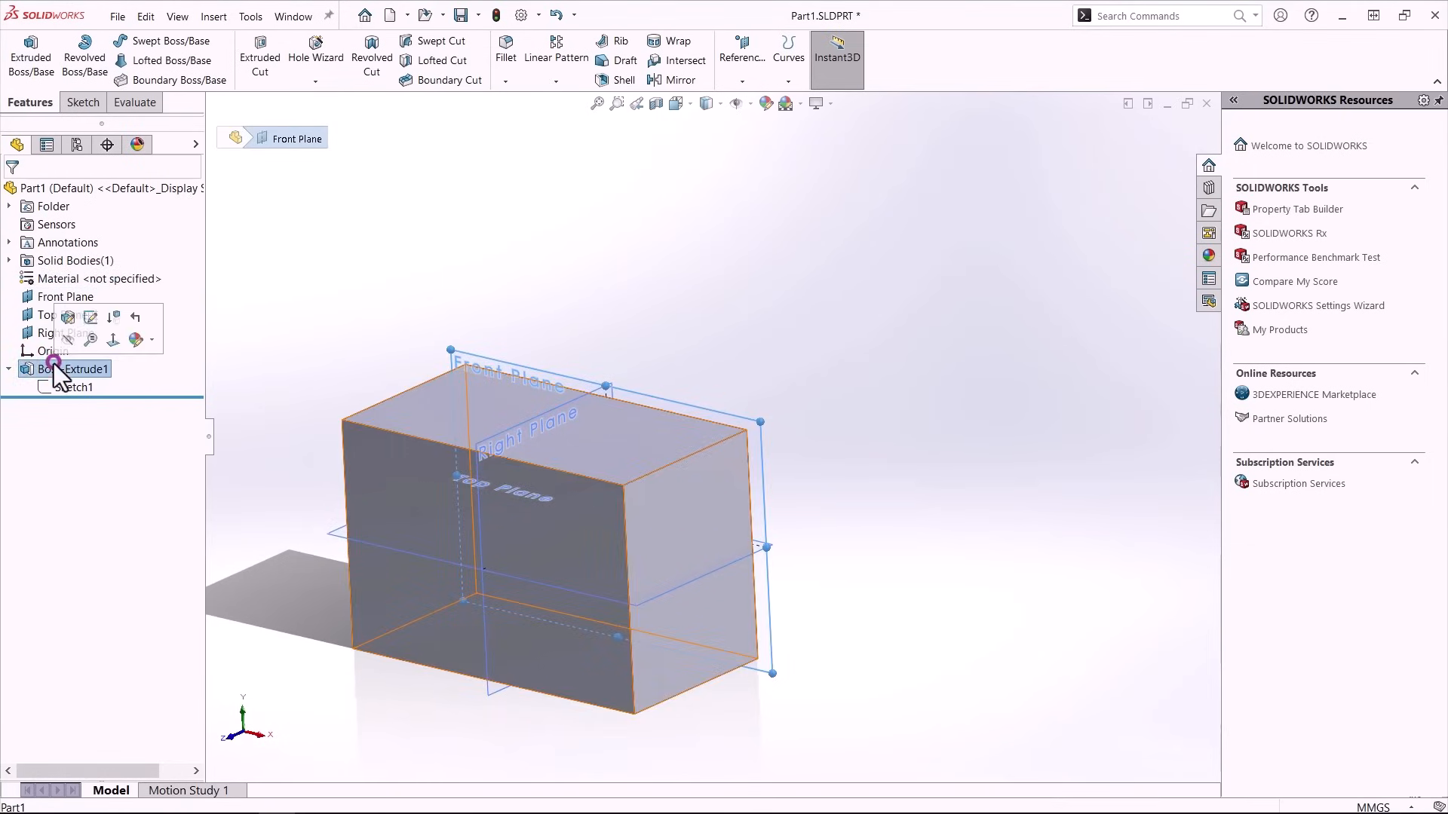
pyautogui.click(64, 323)
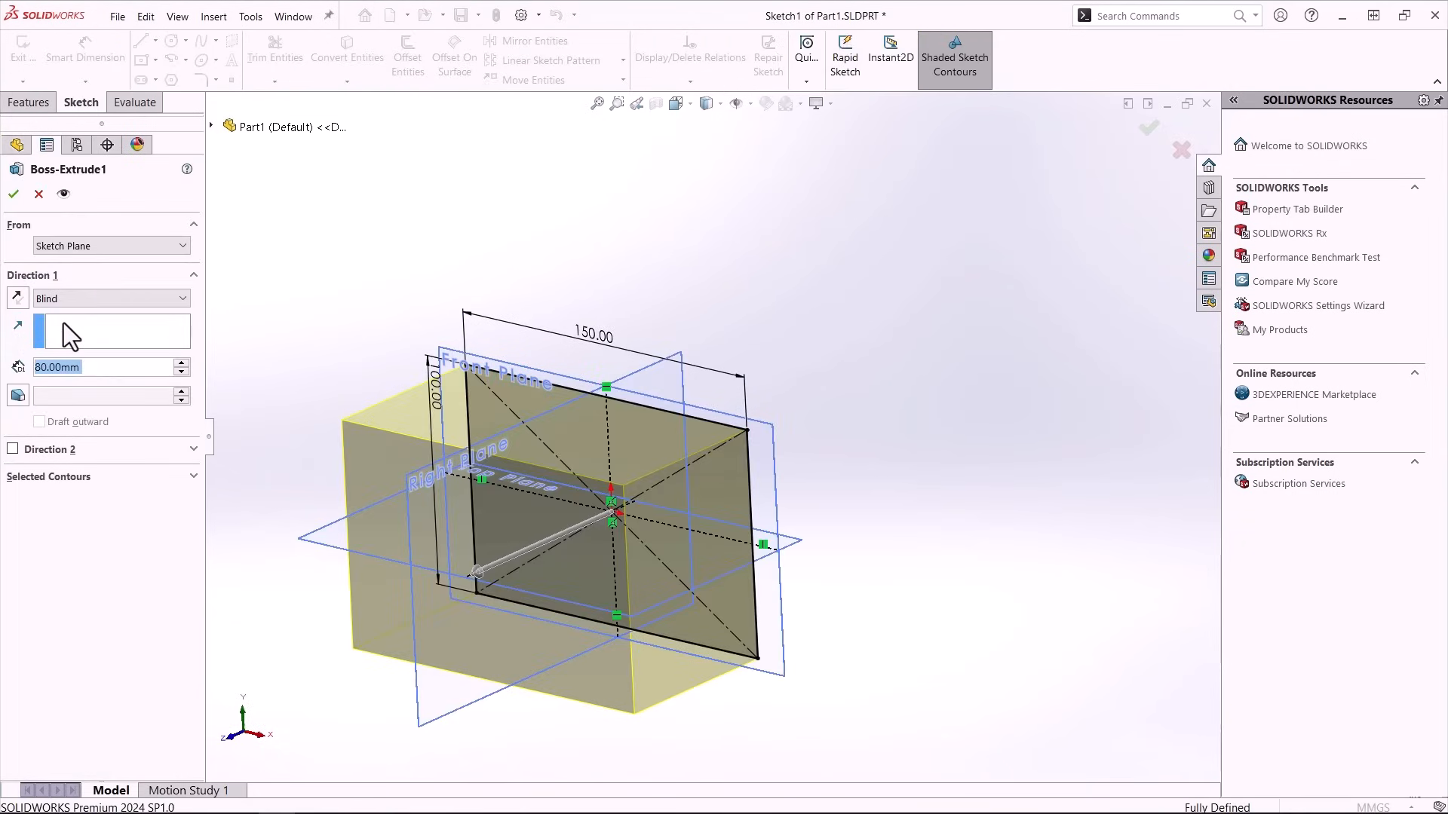
pyautogui.click(70, 299)
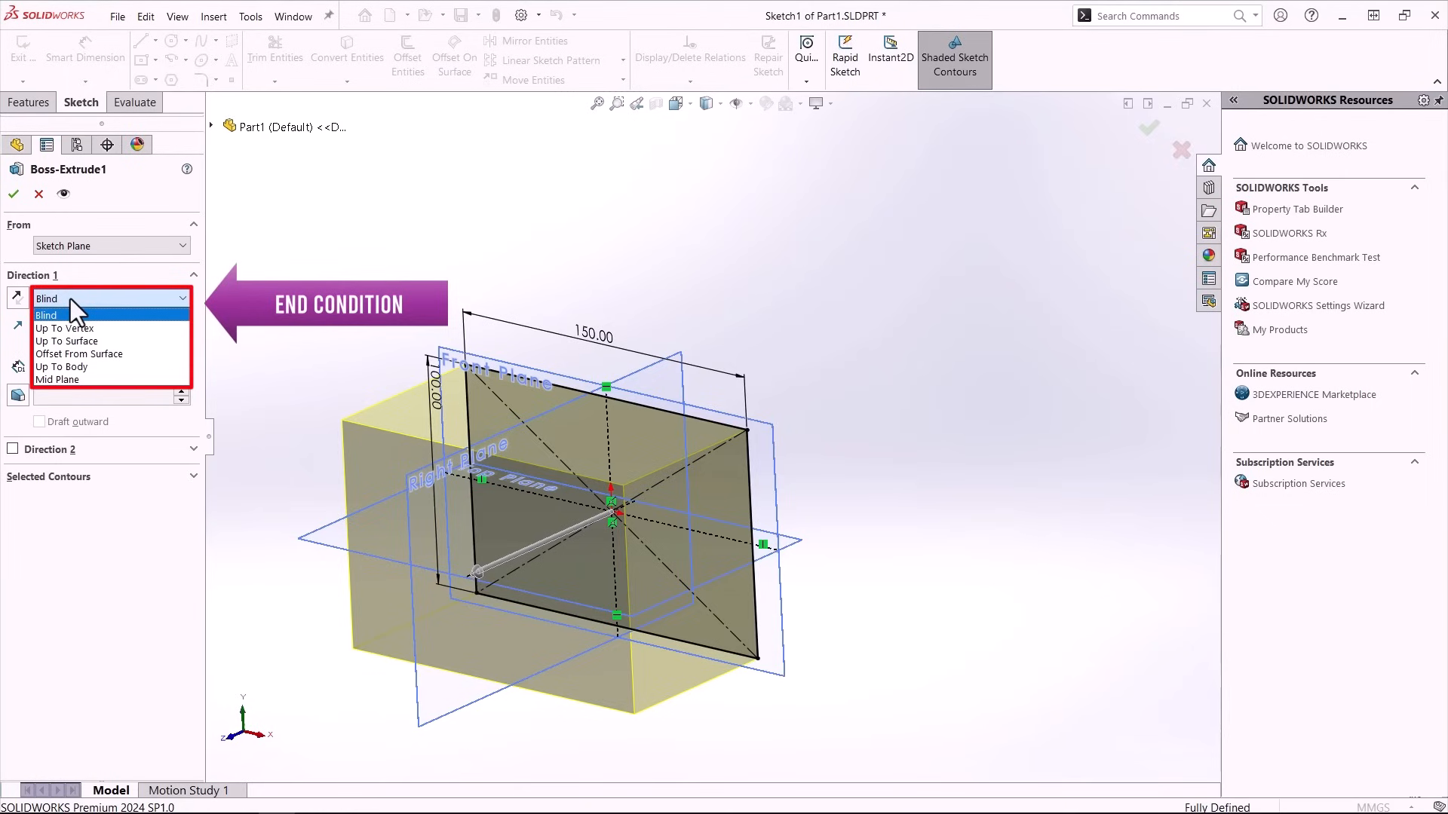
pyautogui.click(83, 378)
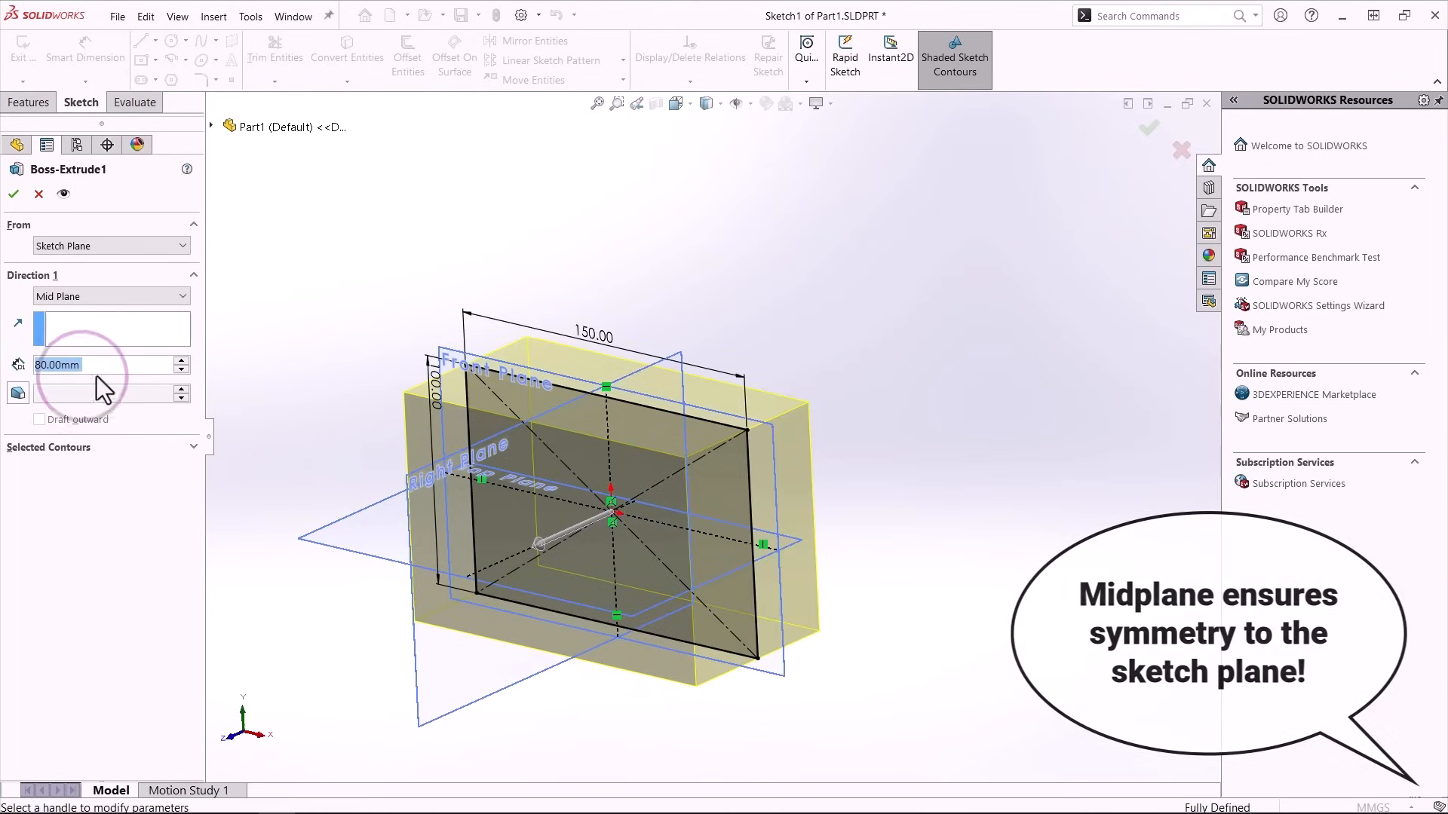
pyautogui.click(181, 361)
pyautogui.click(180, 371)
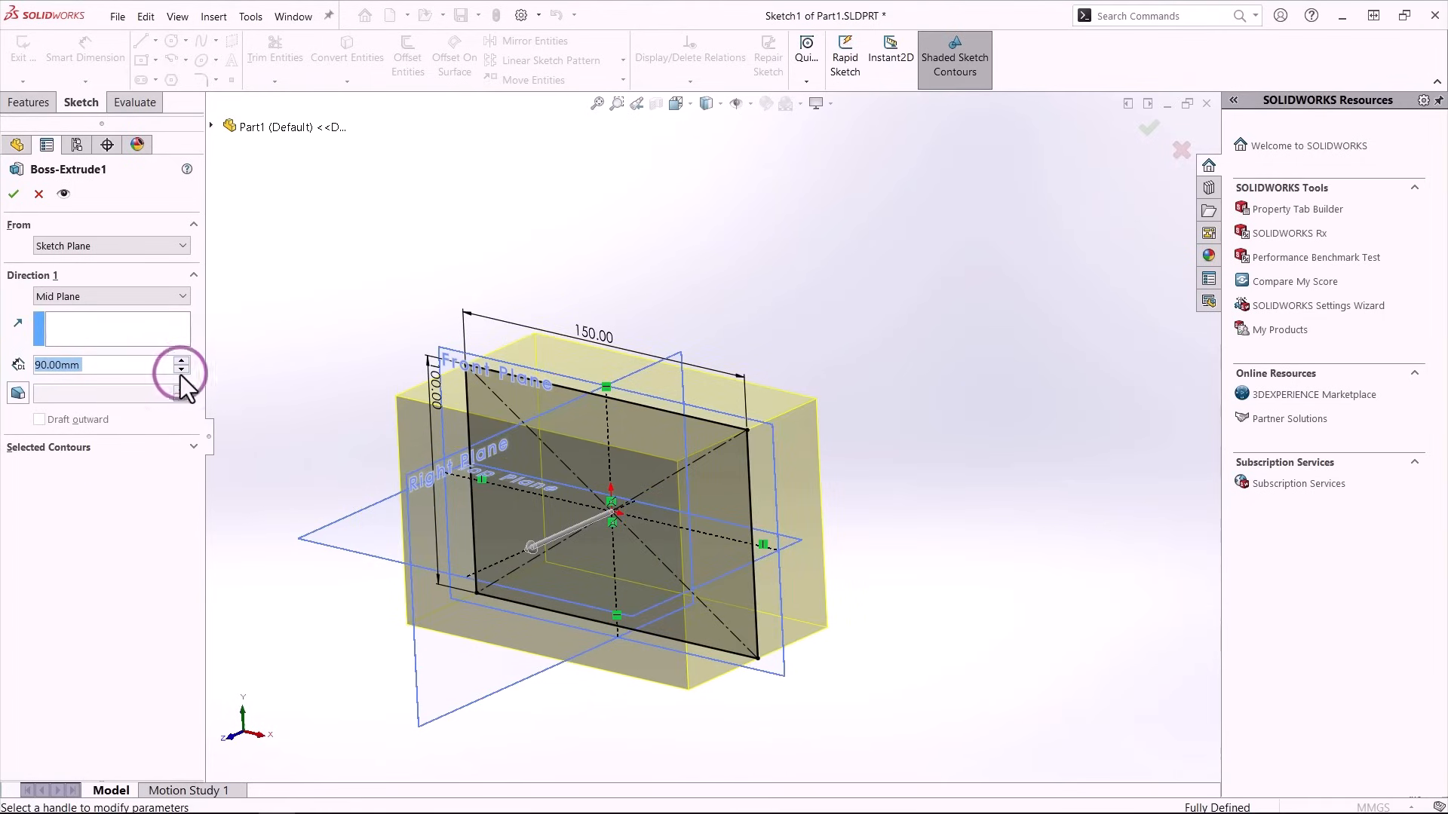
pyautogui.click(14, 194)
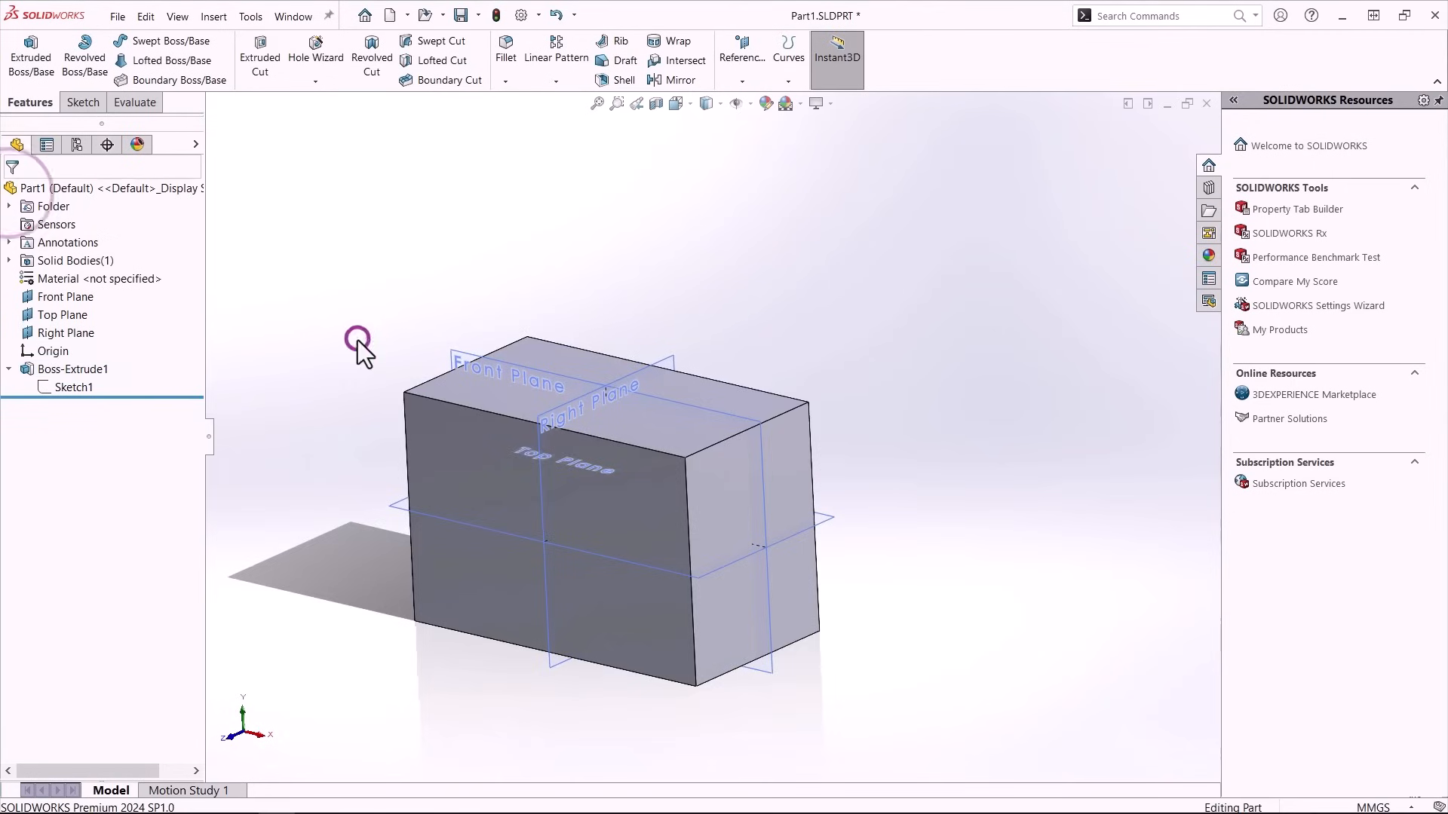
# Try resizing the block directly with Instant3D, stretching its face to about 174 mm wide and 125 mm high and pulling its depth.
pyautogui.moveTo(358, 340); pyautogui.dragTo(419, 409, button='middle')
pyautogui.click(420, 414)
pyautogui.click(420, 414)
pyautogui.moveTo(452, 314); pyautogui.dragTo(424, 309)
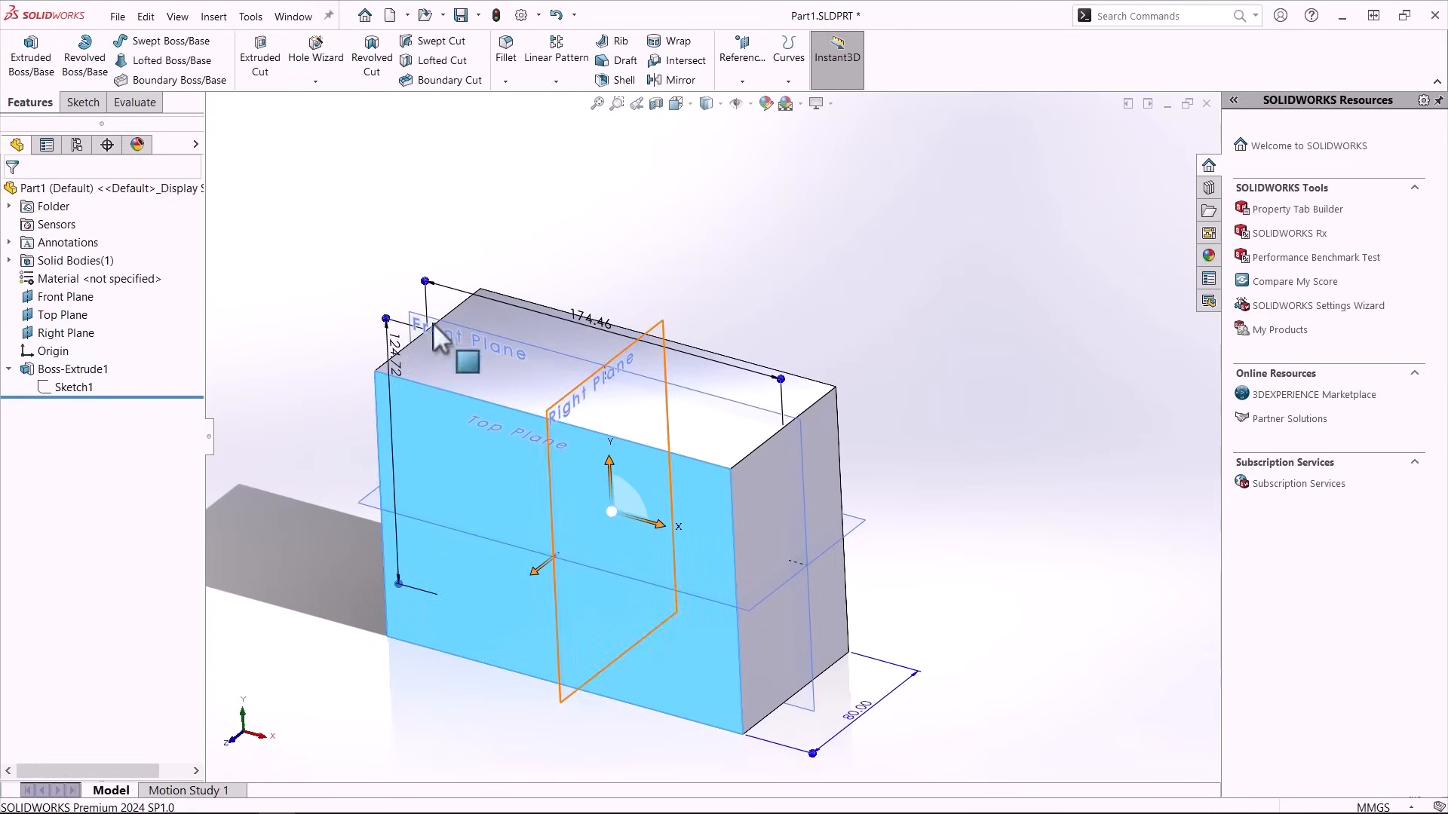
pyautogui.moveTo(812, 754); pyautogui.dragTo(936, 650)
pyautogui.hotkey('ctrl', '1')
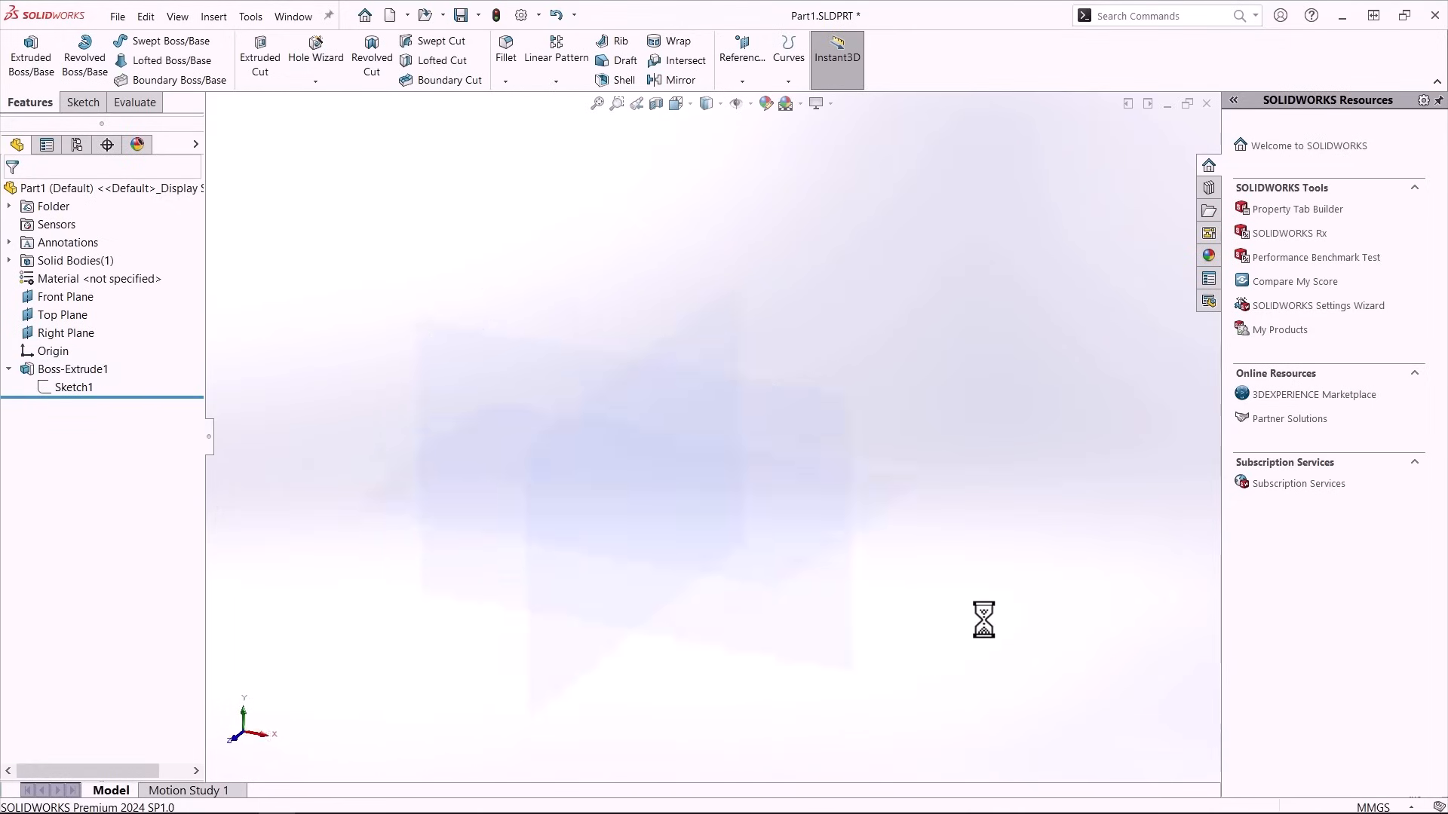
pyautogui.hotkey('ctrl', '7')
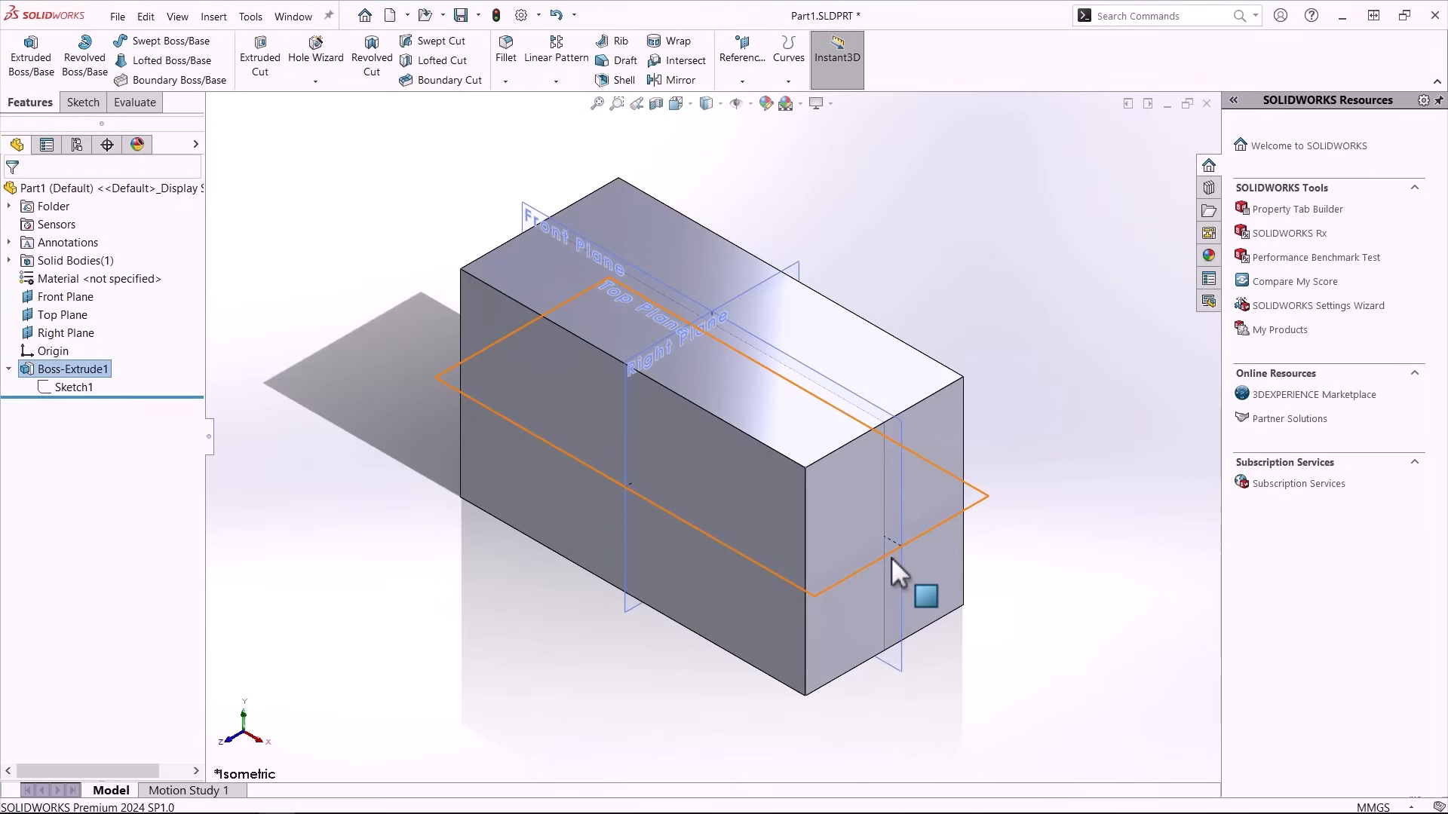
# Set the block's width dimension back to 150 mm and clear the selection.
pyautogui.click(309, 321)
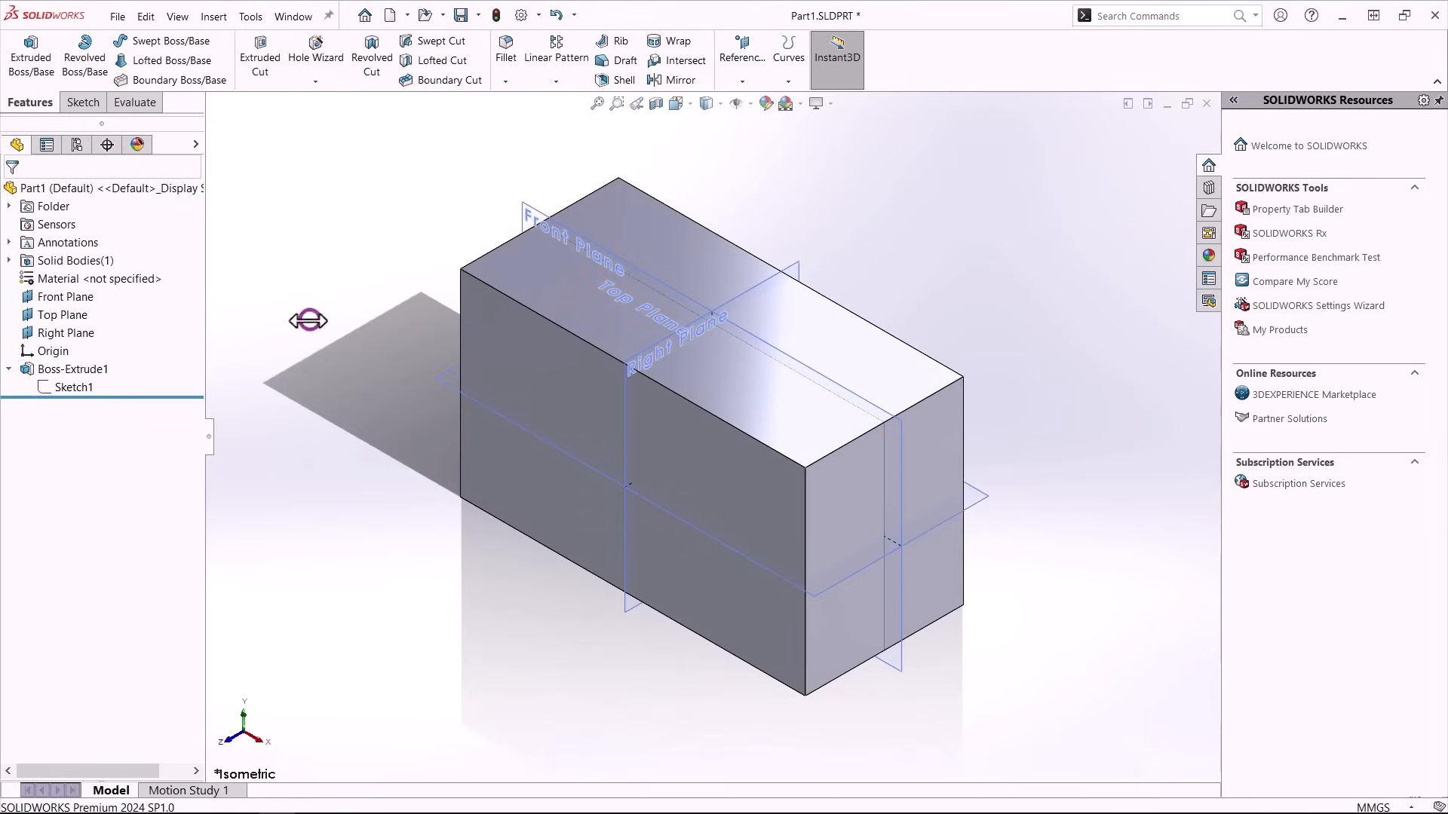
pyautogui.click(87, 368)
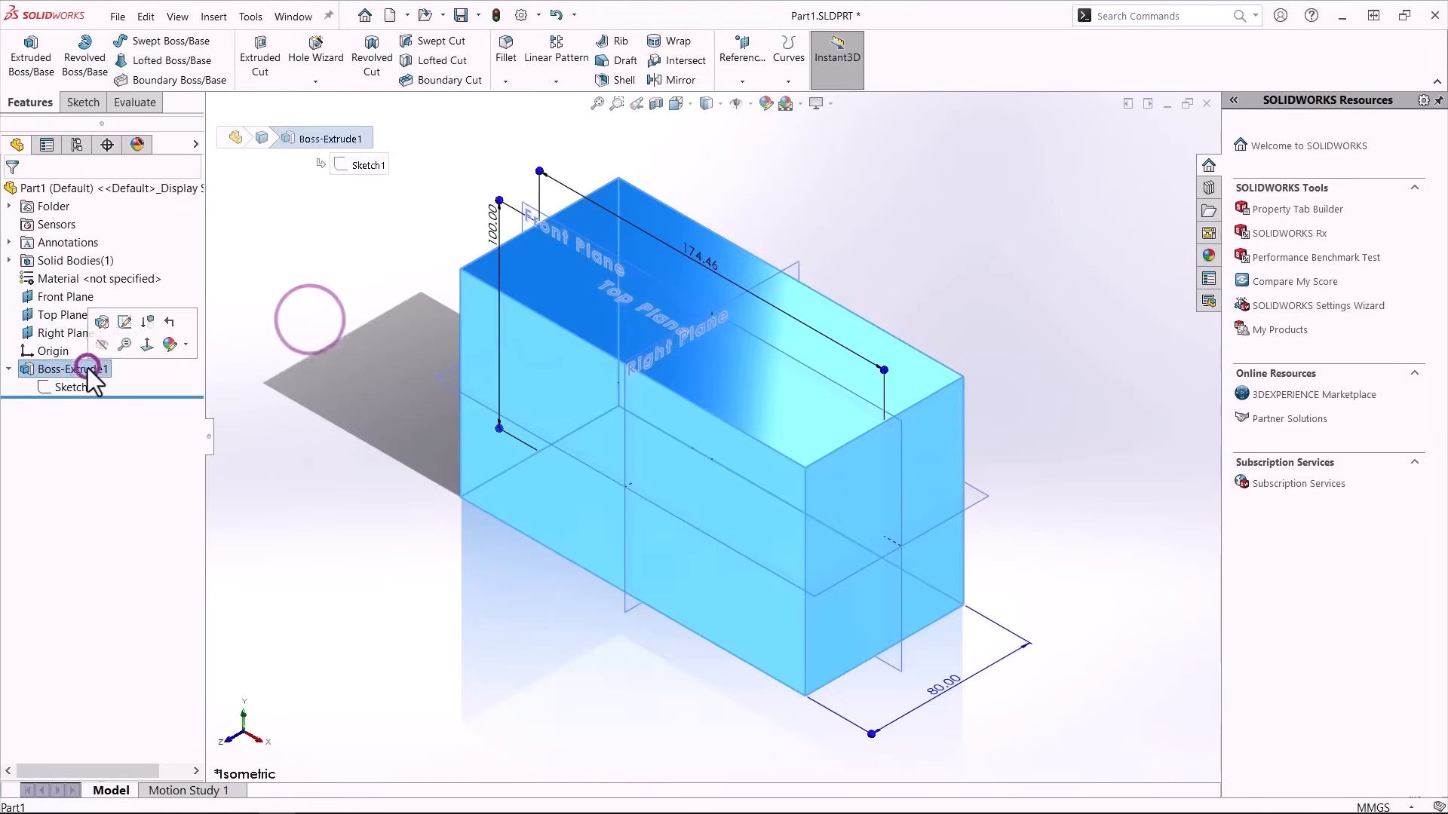
pyautogui.doubleClick(697, 259)
pyautogui.press('Return')
pyautogui.click(380, 282)
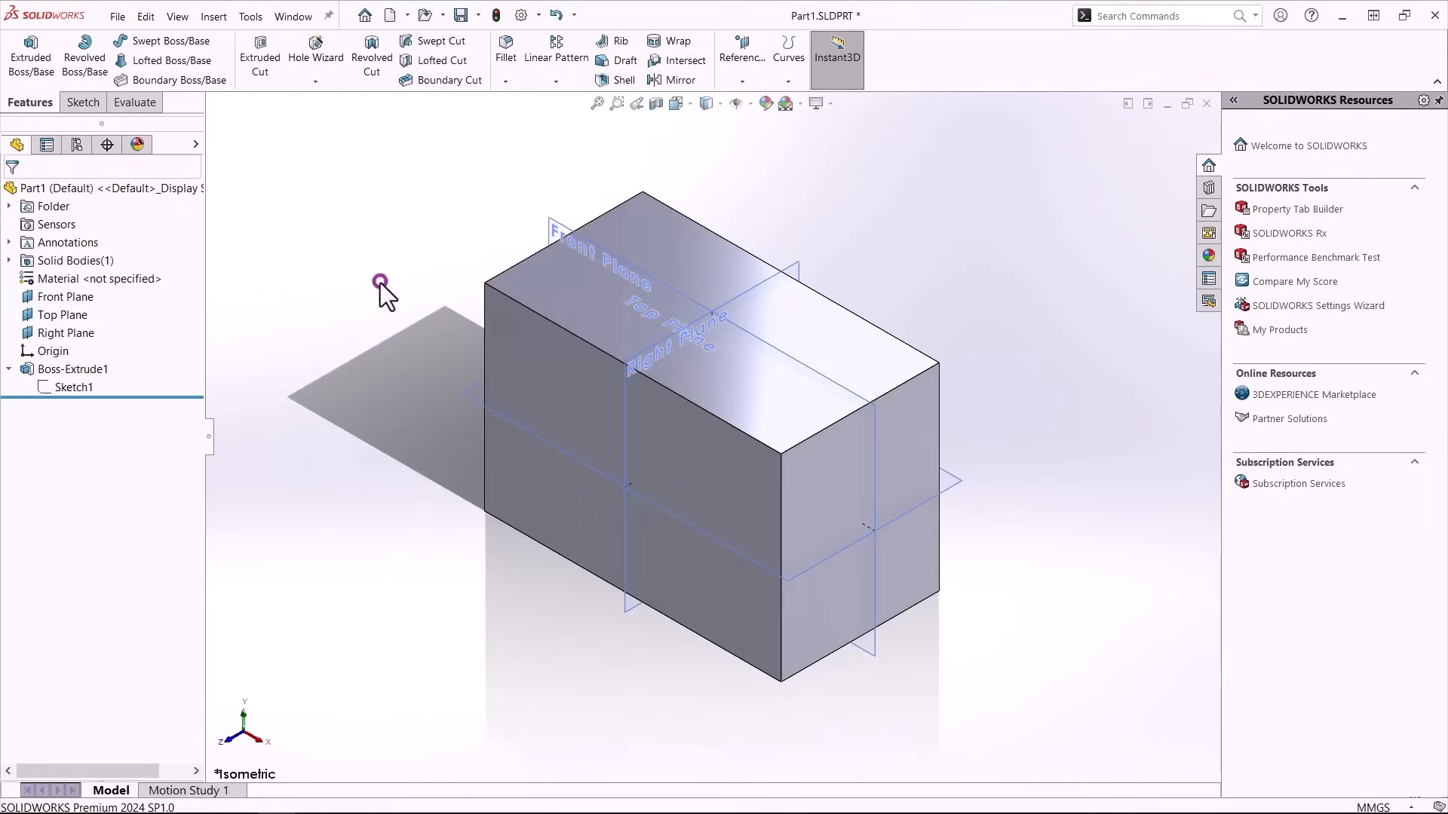
# Hide the Front, Top and Right planes and dismiss the save reminder.
pyautogui.click(31, 298)
pyautogui.keyDown('shift'); pyautogui.click(48, 335); pyautogui.keyUp('shift')
pyautogui.click(59, 317)
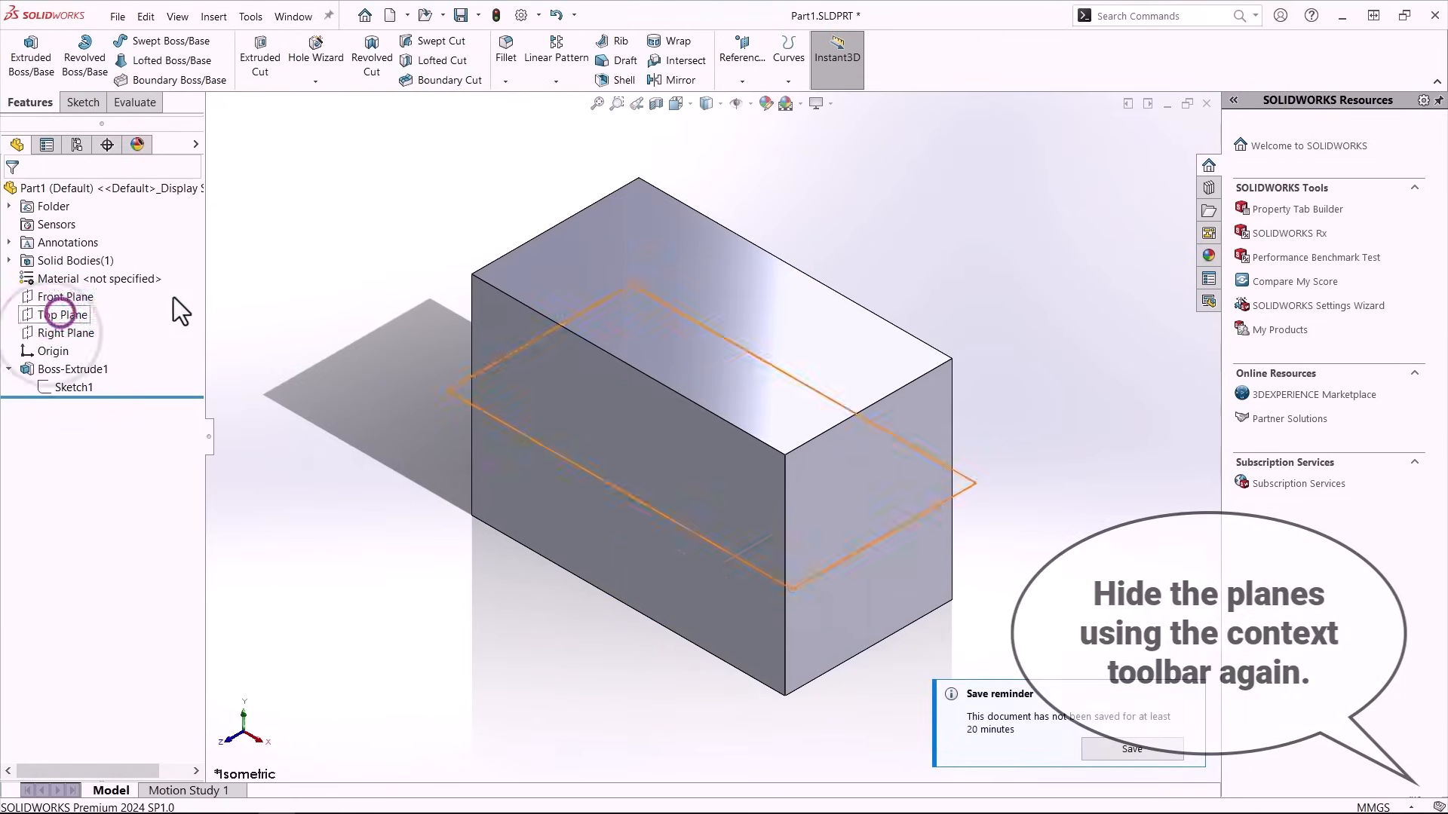
pyautogui.click(245, 286)
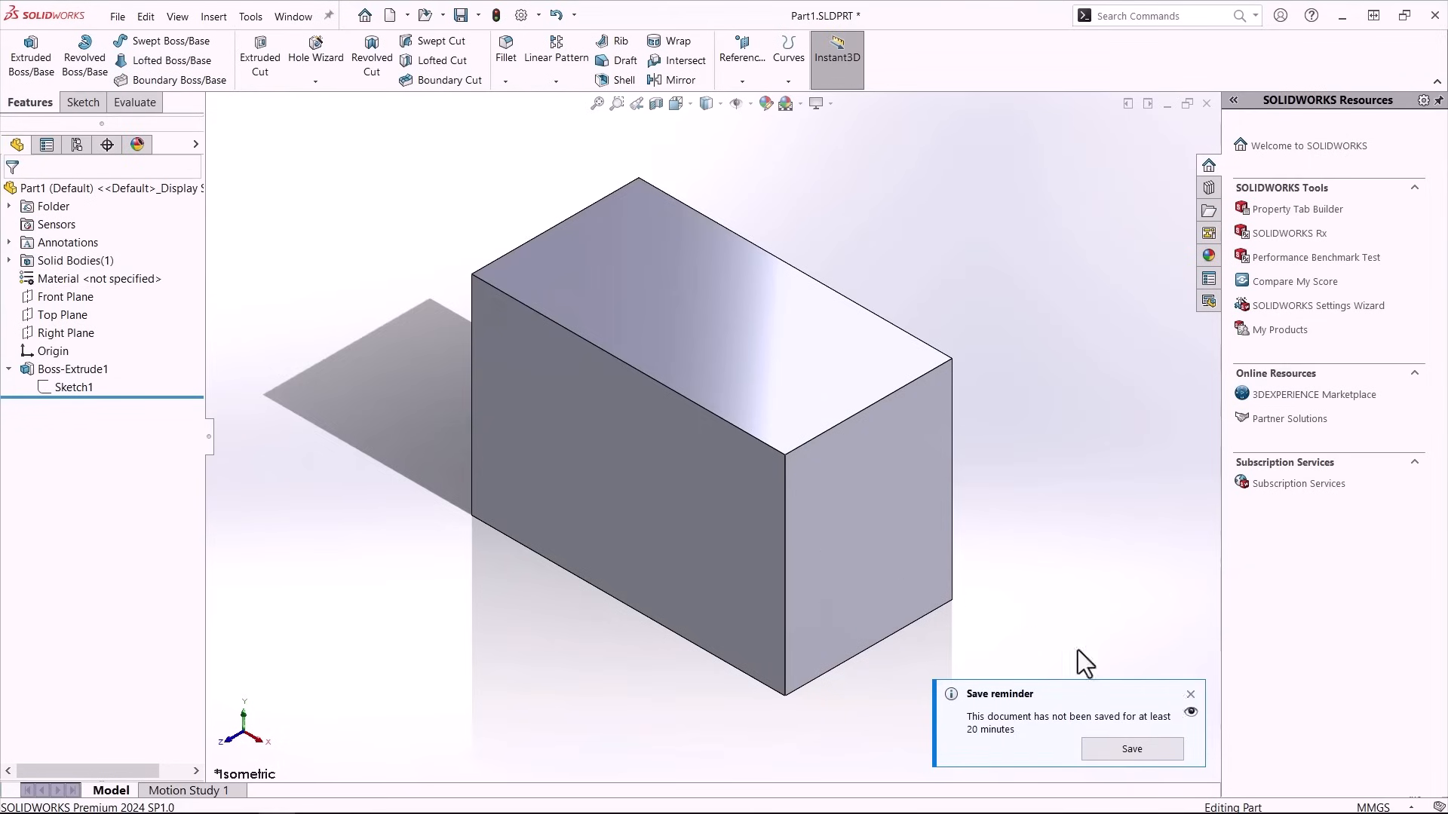
pyautogui.click(1191, 691)
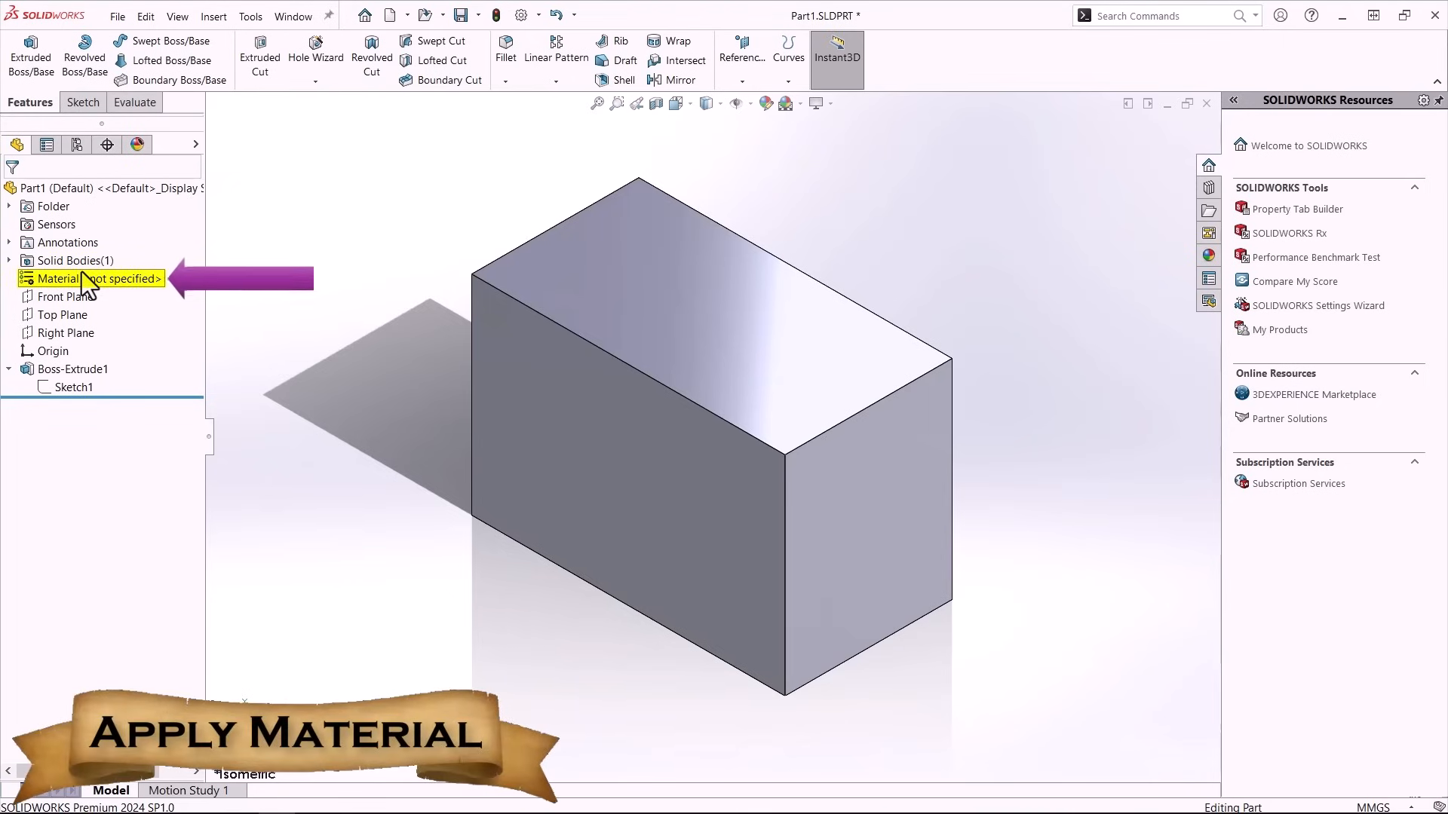
# Apply the AISI 304 steel material to the part and return the block to the isometric view.
pyautogui.rightClick(84, 275)
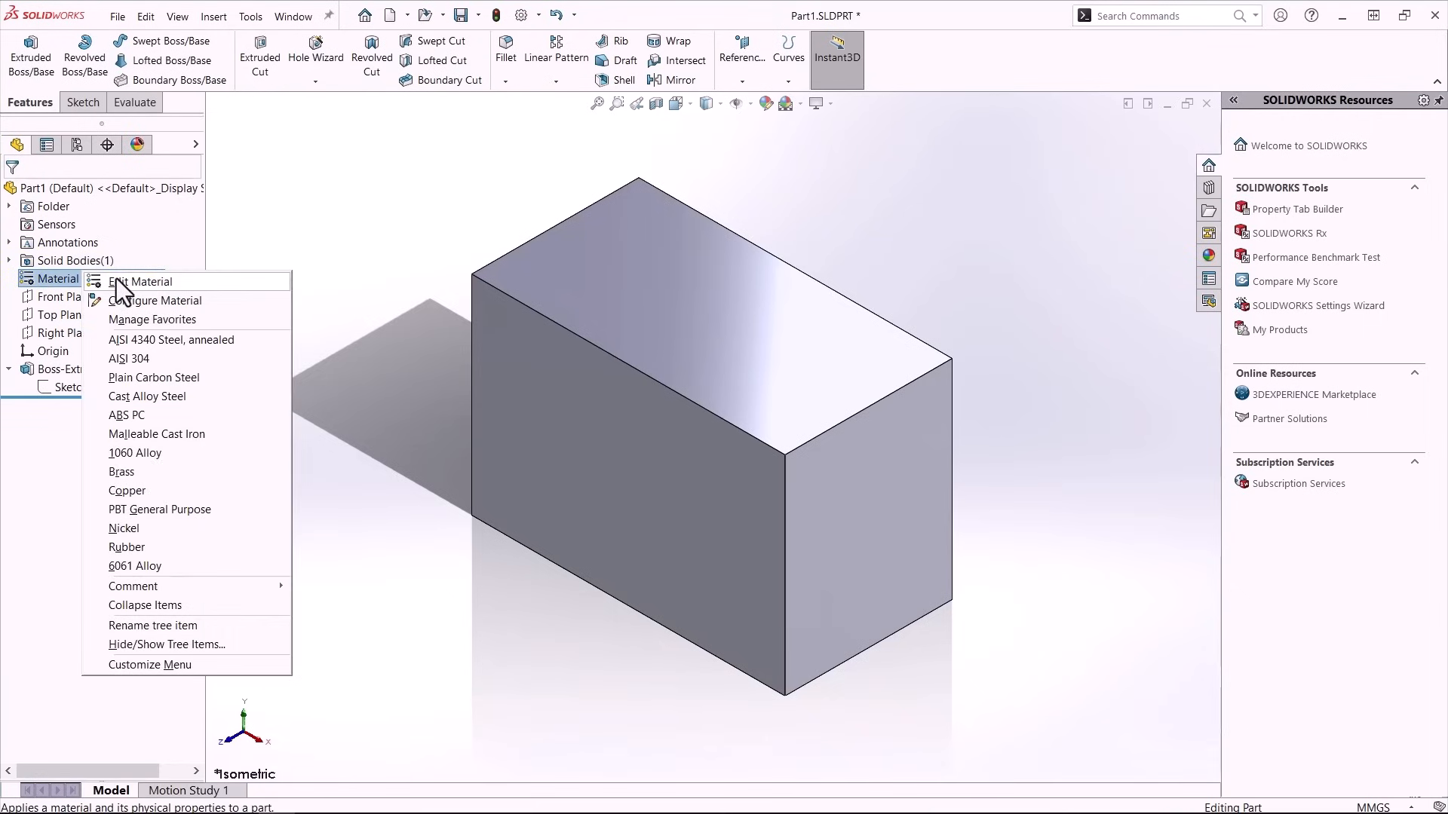
pyautogui.click(124, 280)
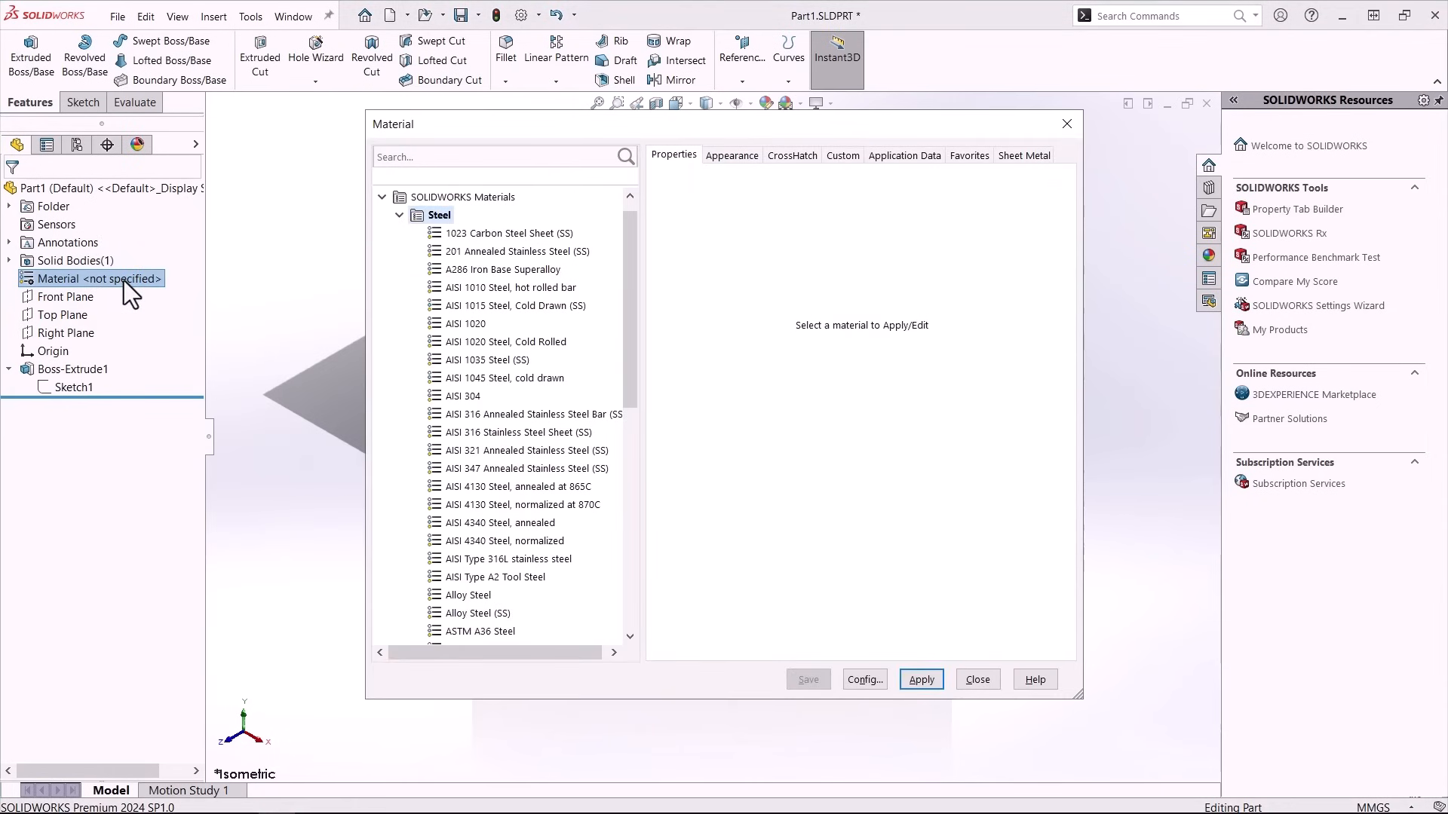
pyautogui.click(464, 393)
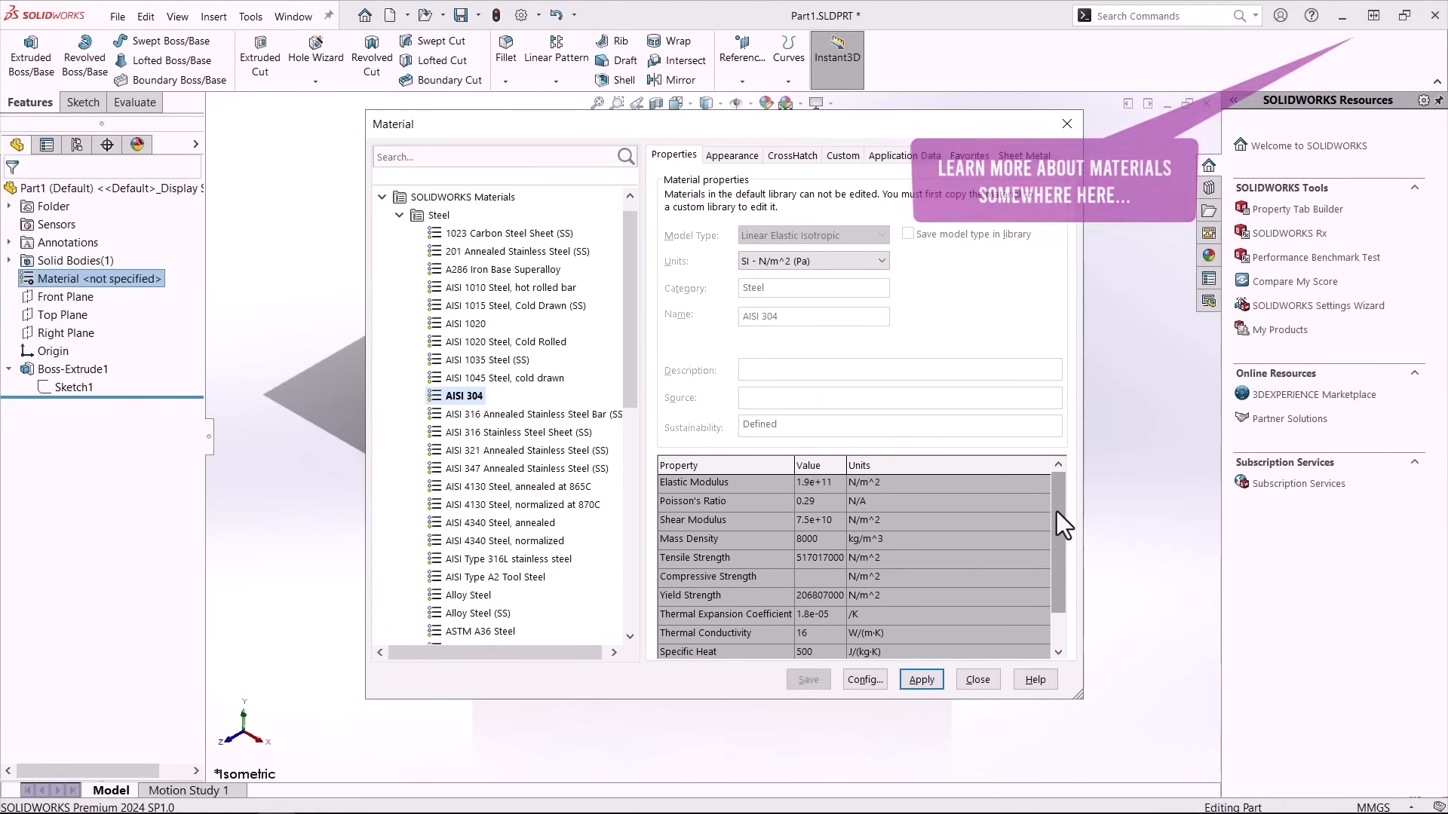
pyautogui.moveTo(1056, 511); pyautogui.dragTo(1060, 577)
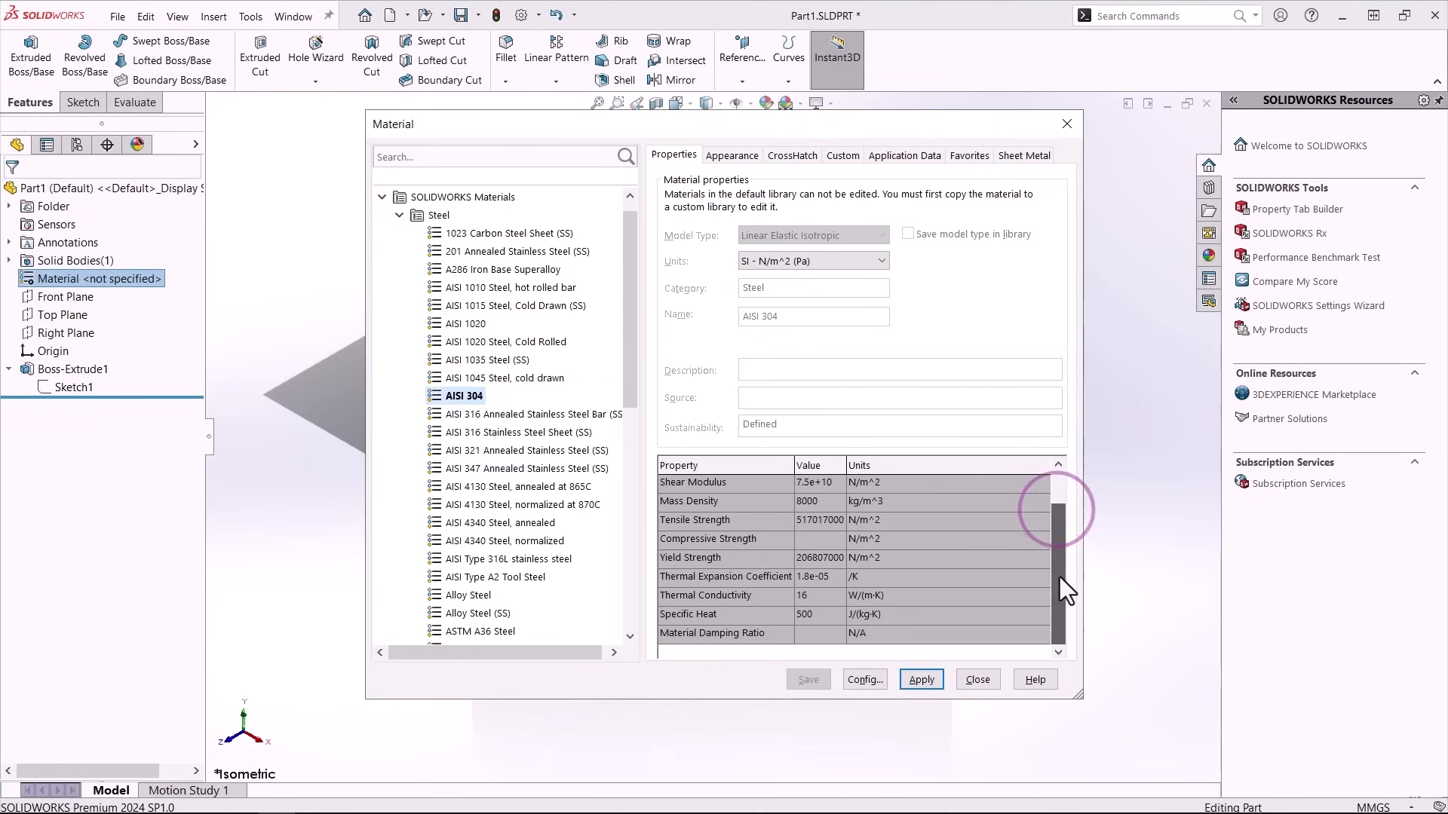
pyautogui.click(919, 680)
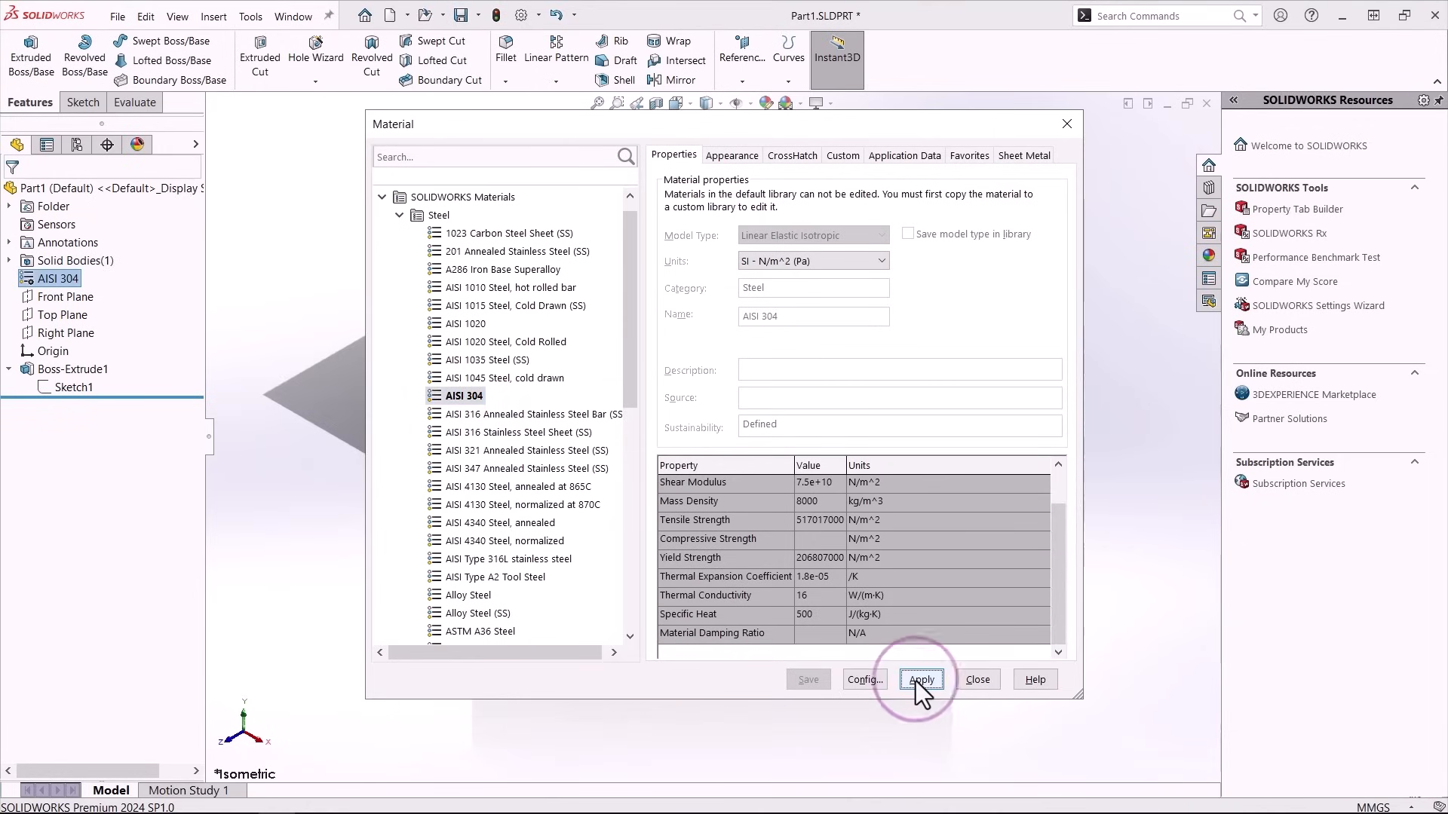
pyautogui.click(975, 680)
pyautogui.moveTo(938, 646); pyautogui.dragTo(323, 575, button='middle')
pyautogui.hotkey('ctrl', '7')
pyautogui.click(399, 520)
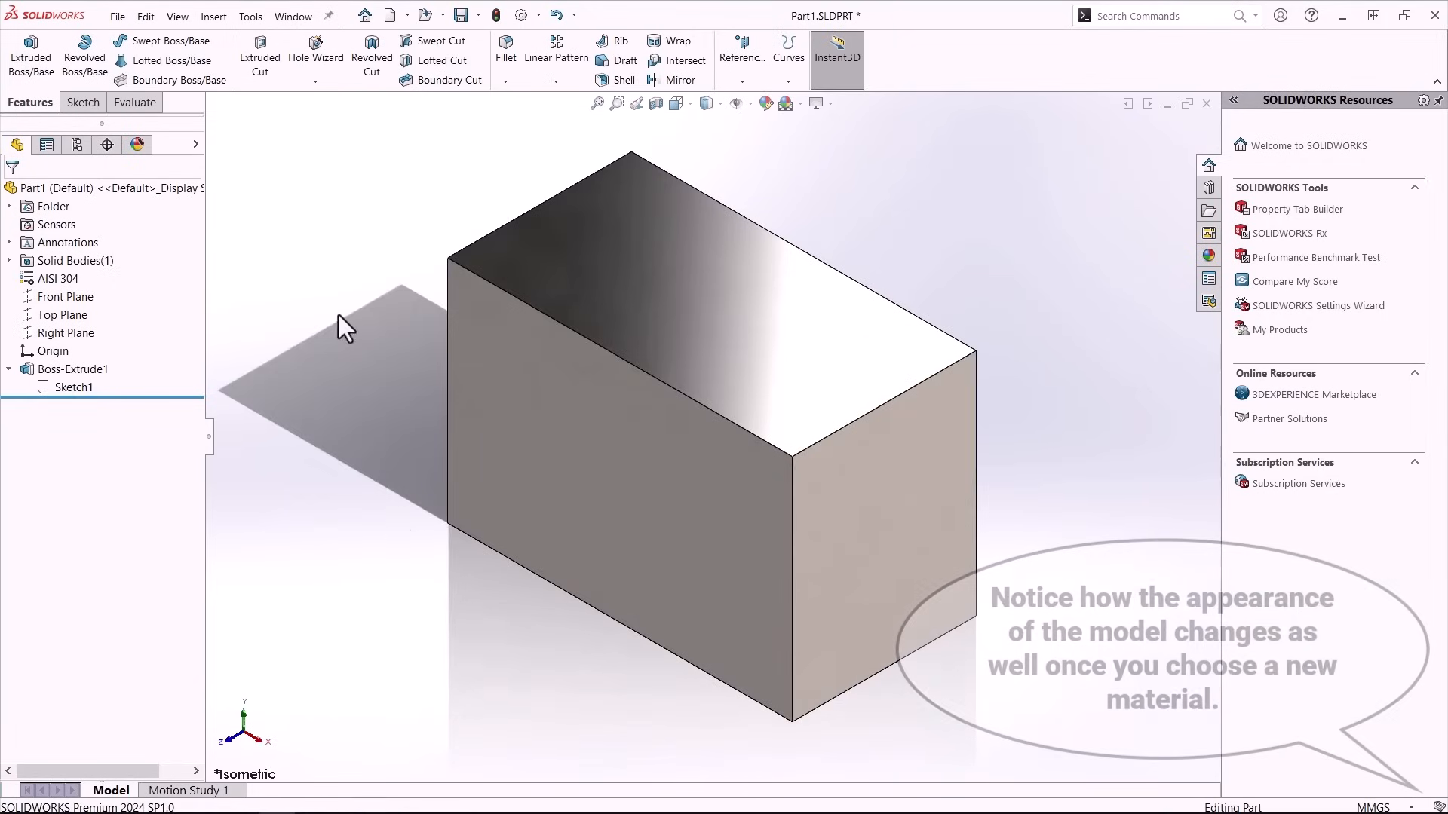
# Check the block's mass in its mass properties and close the results.
pyautogui.click(135, 103)
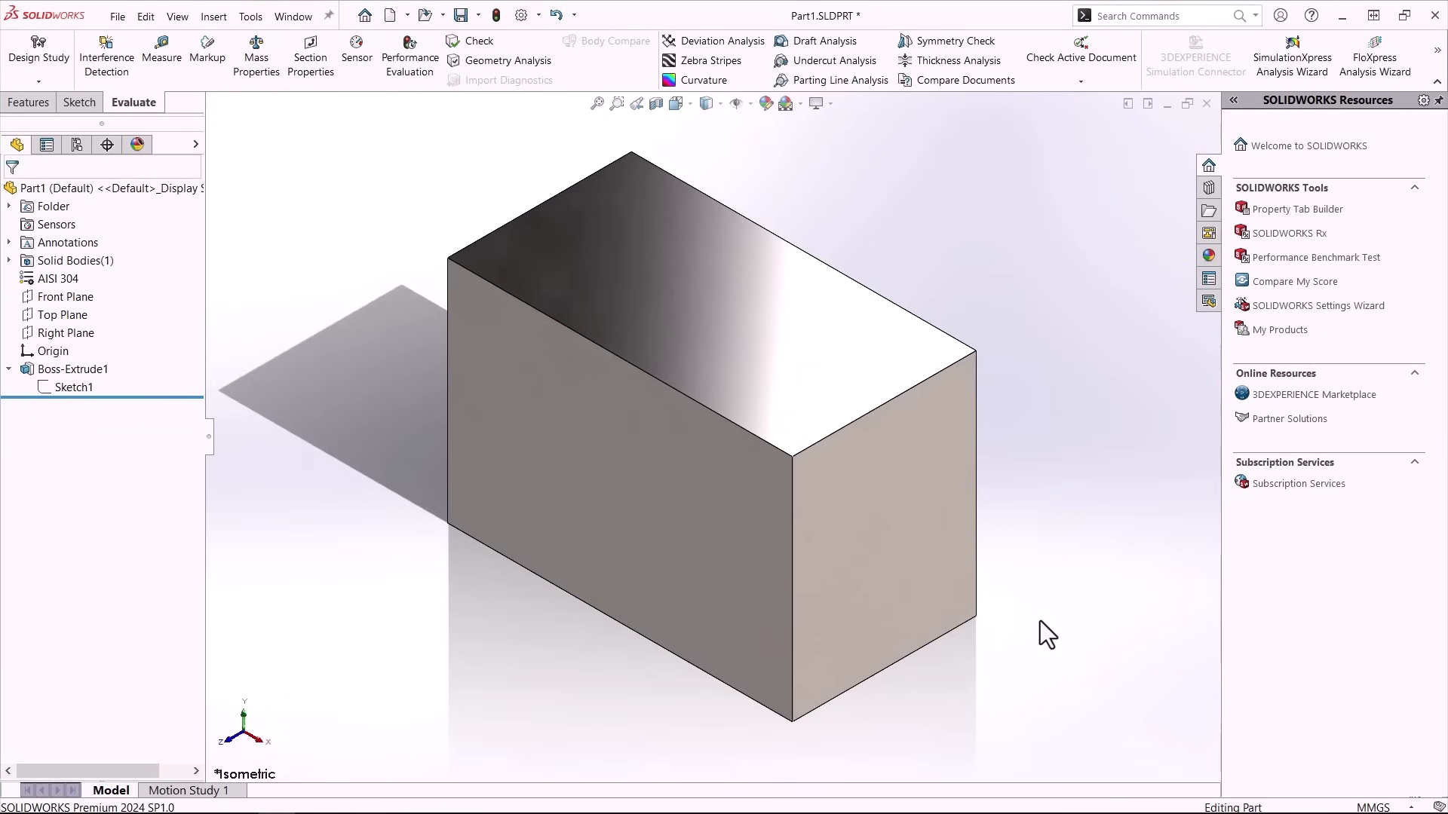
pyautogui.click(257, 56)
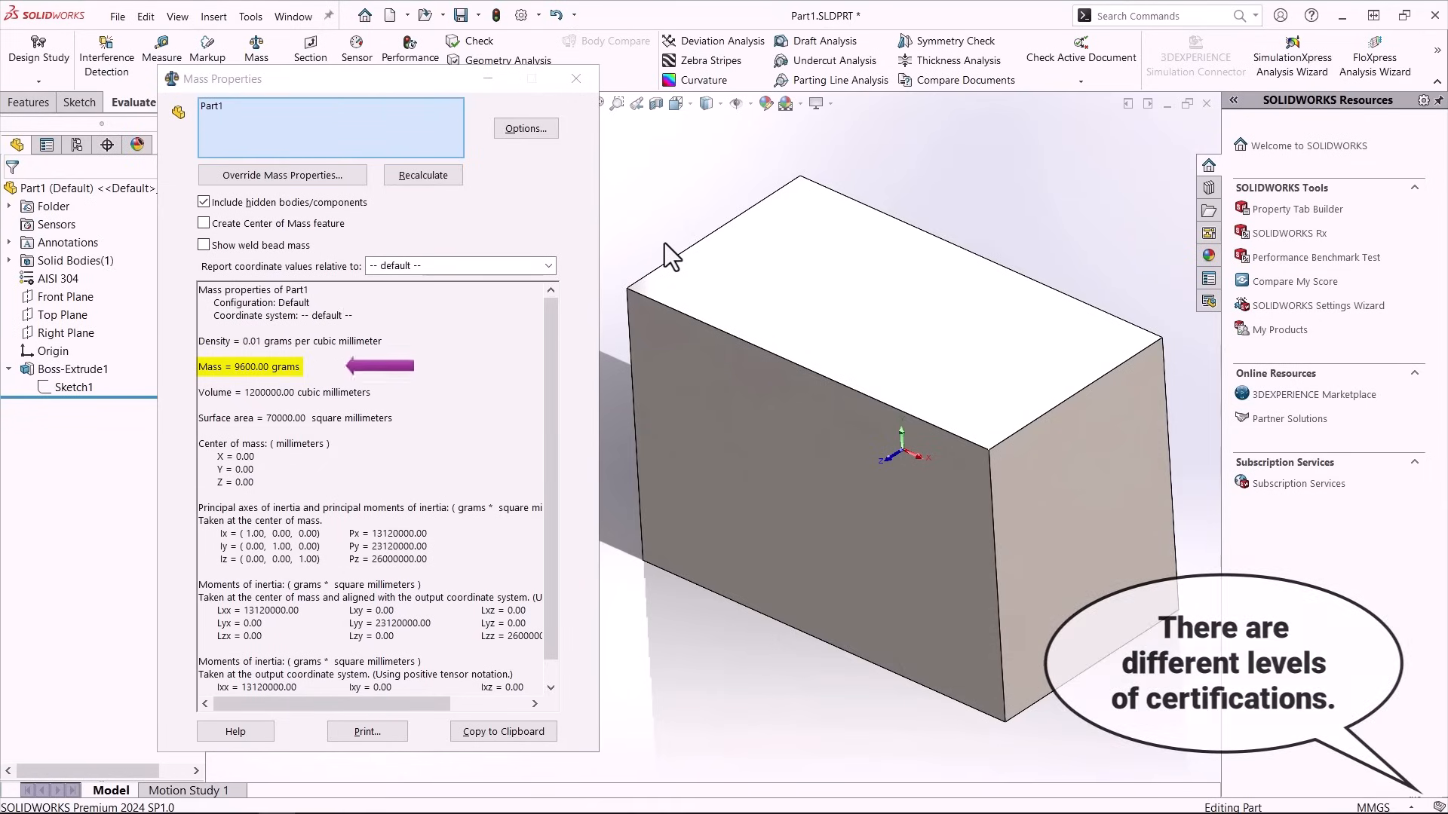
pyautogui.click(575, 79)
# Reduce the block's height with Instant3D to about 74 mm and recheck its mass properties.
pyautogui.click(618, 239)
pyautogui.doubleClick(699, 283)
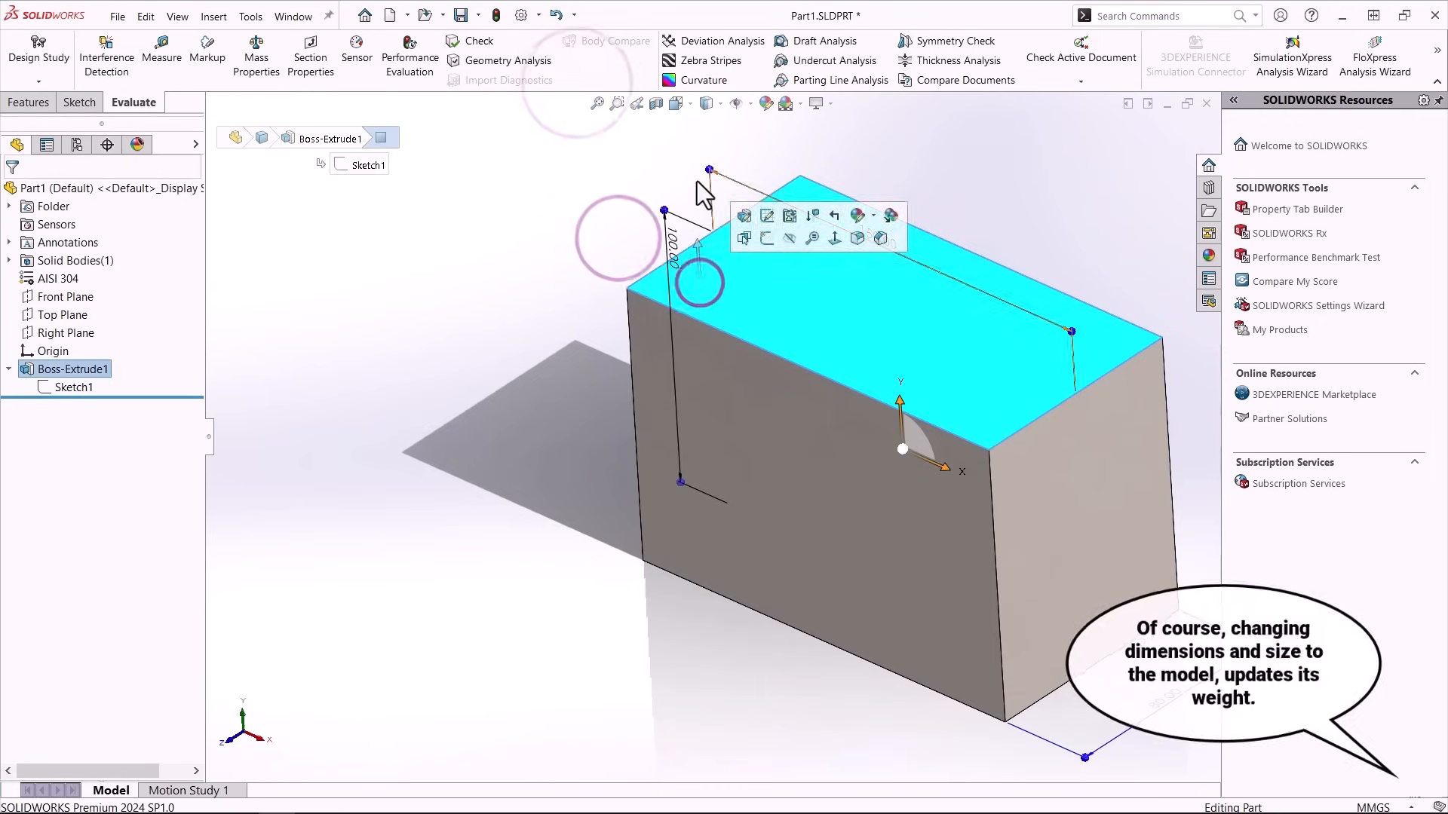
pyautogui.moveTo(665, 214); pyautogui.dragTo(621, 260)
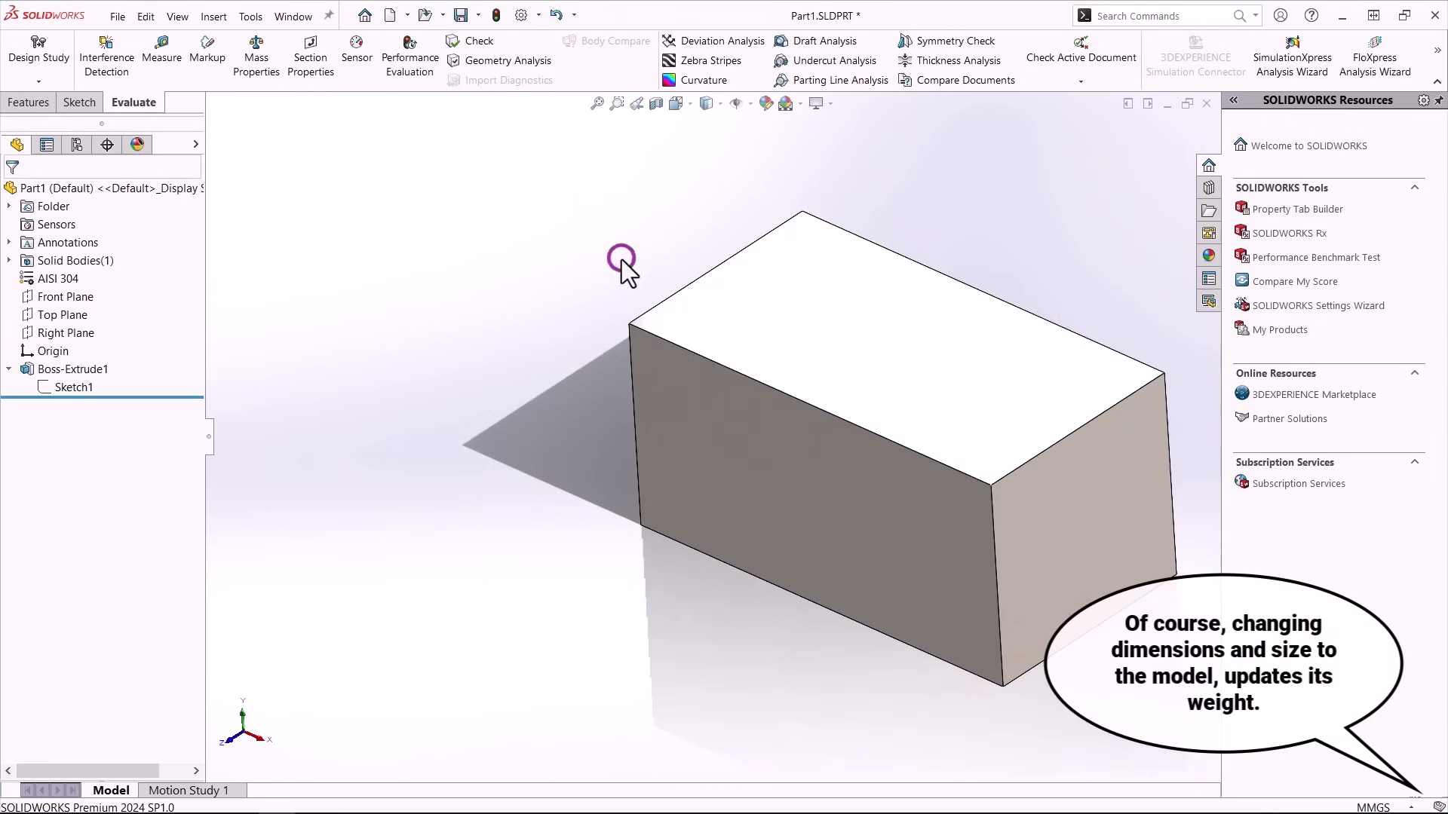
pyautogui.click(257, 51)
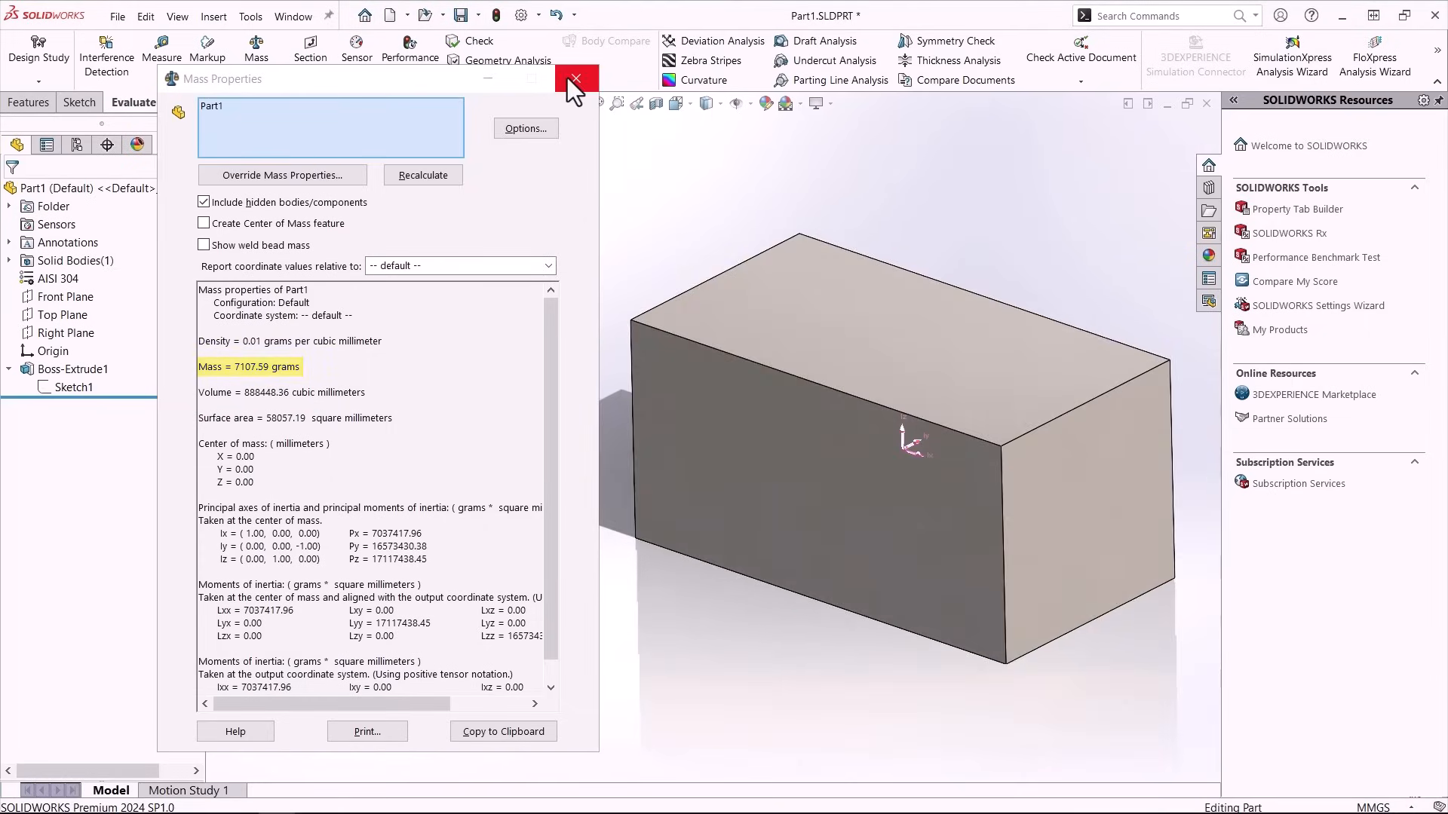
pyautogui.click(570, 79)
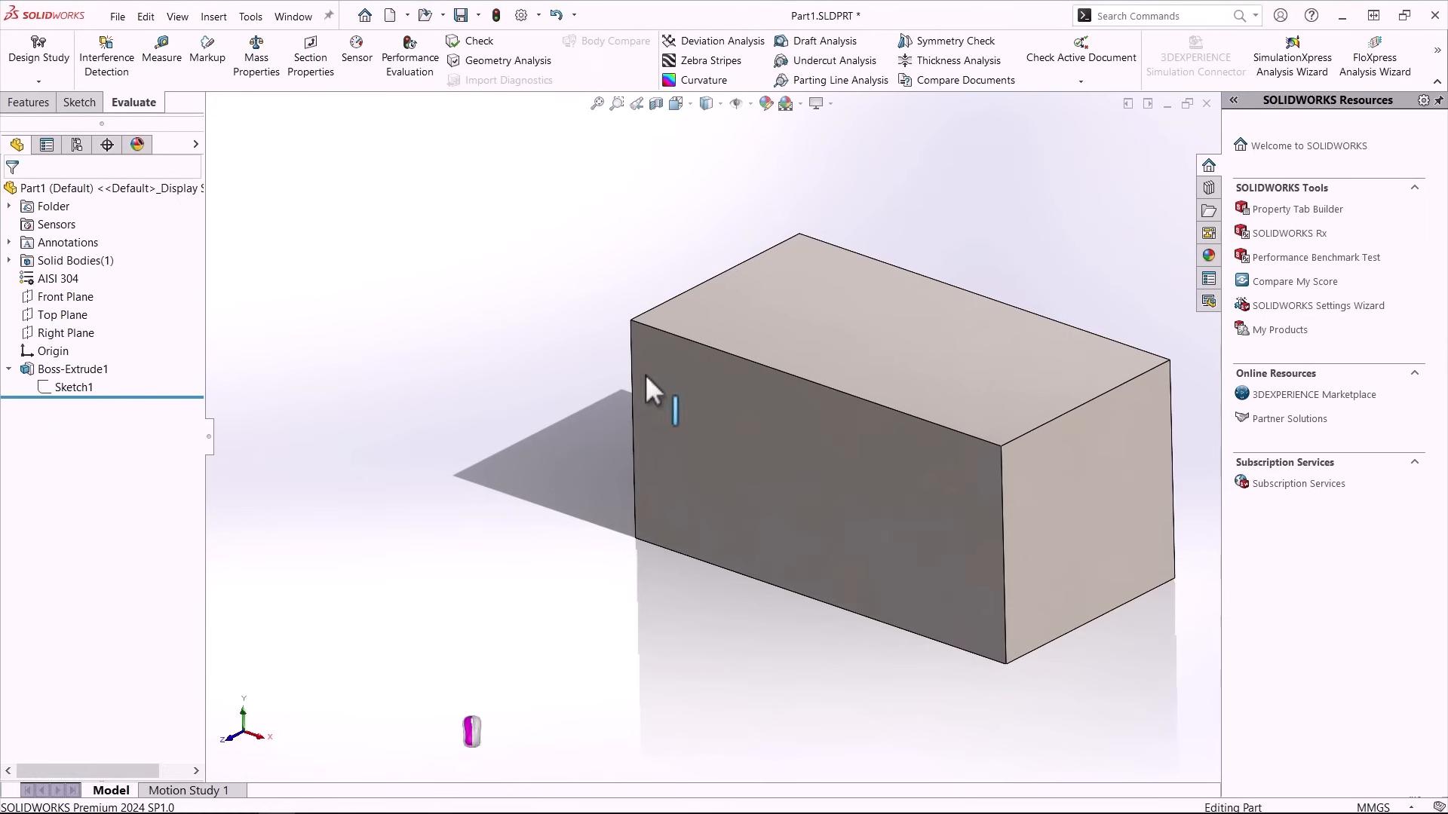
# Select pairs of block faces together to read the distance and the angle between them.
pyautogui.keyDown('ctrl'); pyautogui.click(713, 485); pyautogui.keyUp('ctrl')
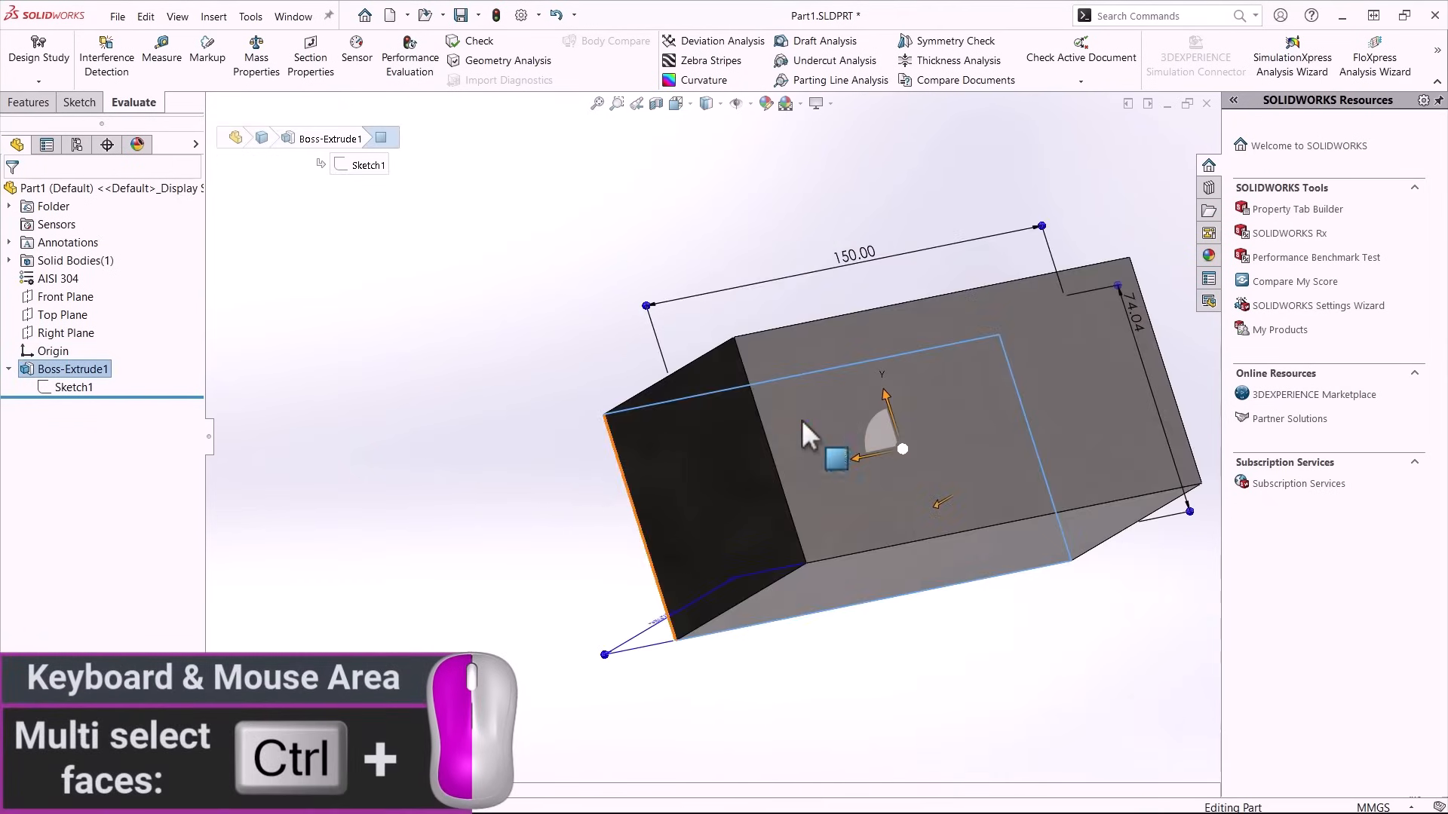
pyautogui.keyDown('ctrl'); pyautogui.click(816, 410); pyautogui.keyUp('ctrl')
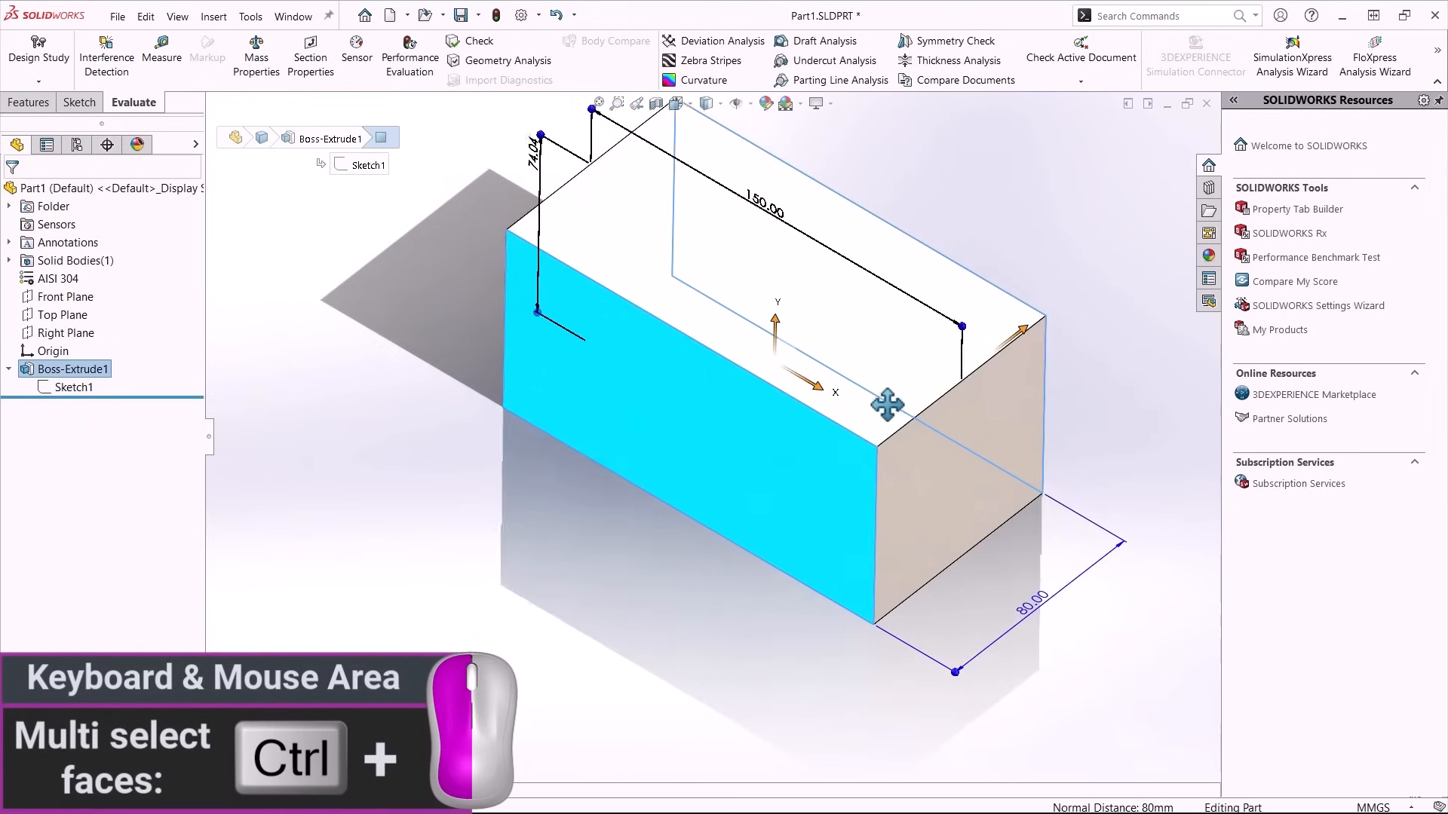
pyautogui.keyDown('ctrl'); pyautogui.click(886, 406); pyautogui.keyUp('ctrl')
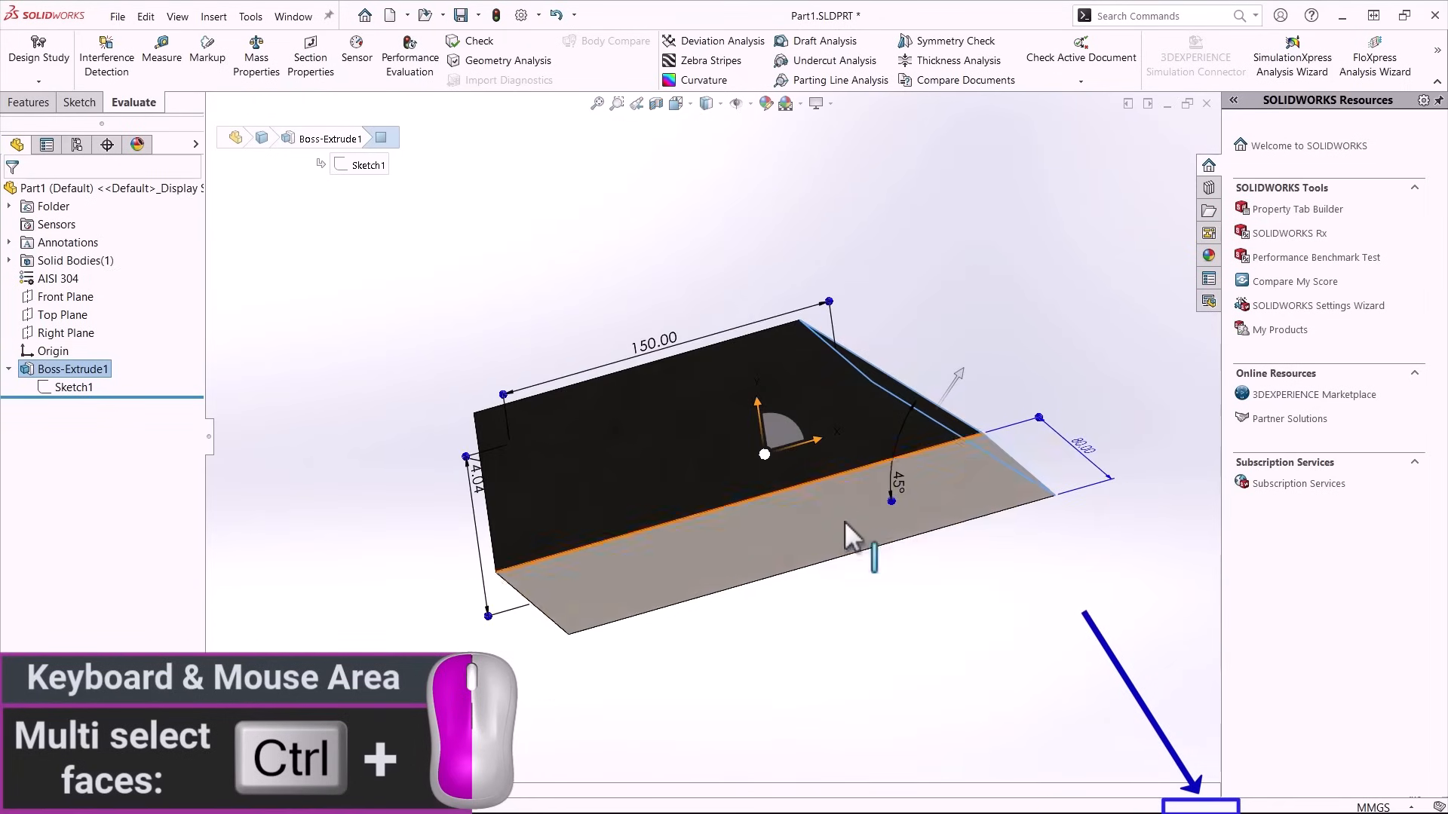
pyautogui.keyDown('ctrl'); pyautogui.click(844, 520); pyautogui.keyUp('ctrl')
pyautogui.moveTo(844, 522); pyautogui.dragTo(973, 365, button='middle')
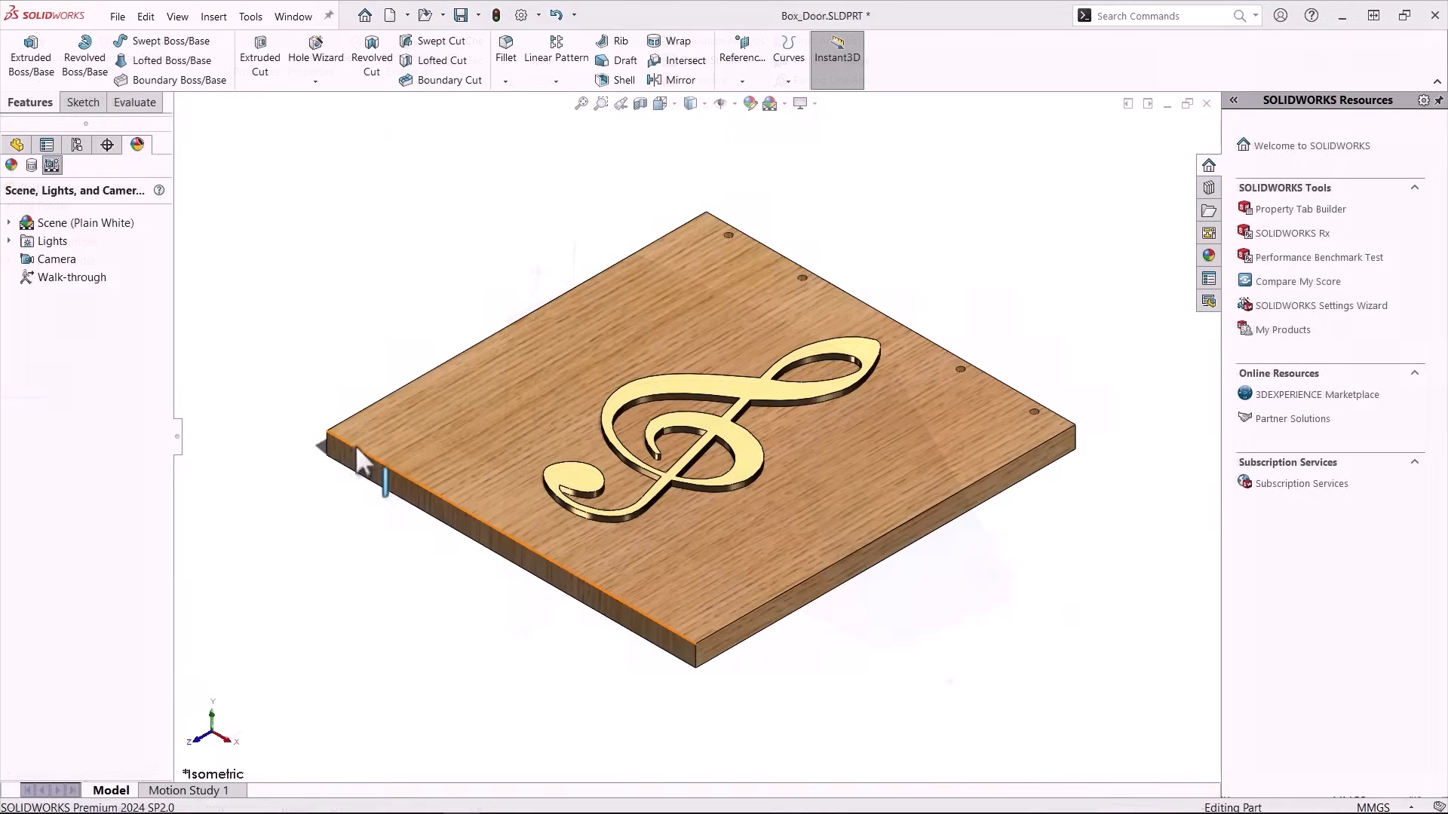
# Select an edge and a tapped hole on the wooden box door to read their length and diameter.
pyautogui.click(357, 450)
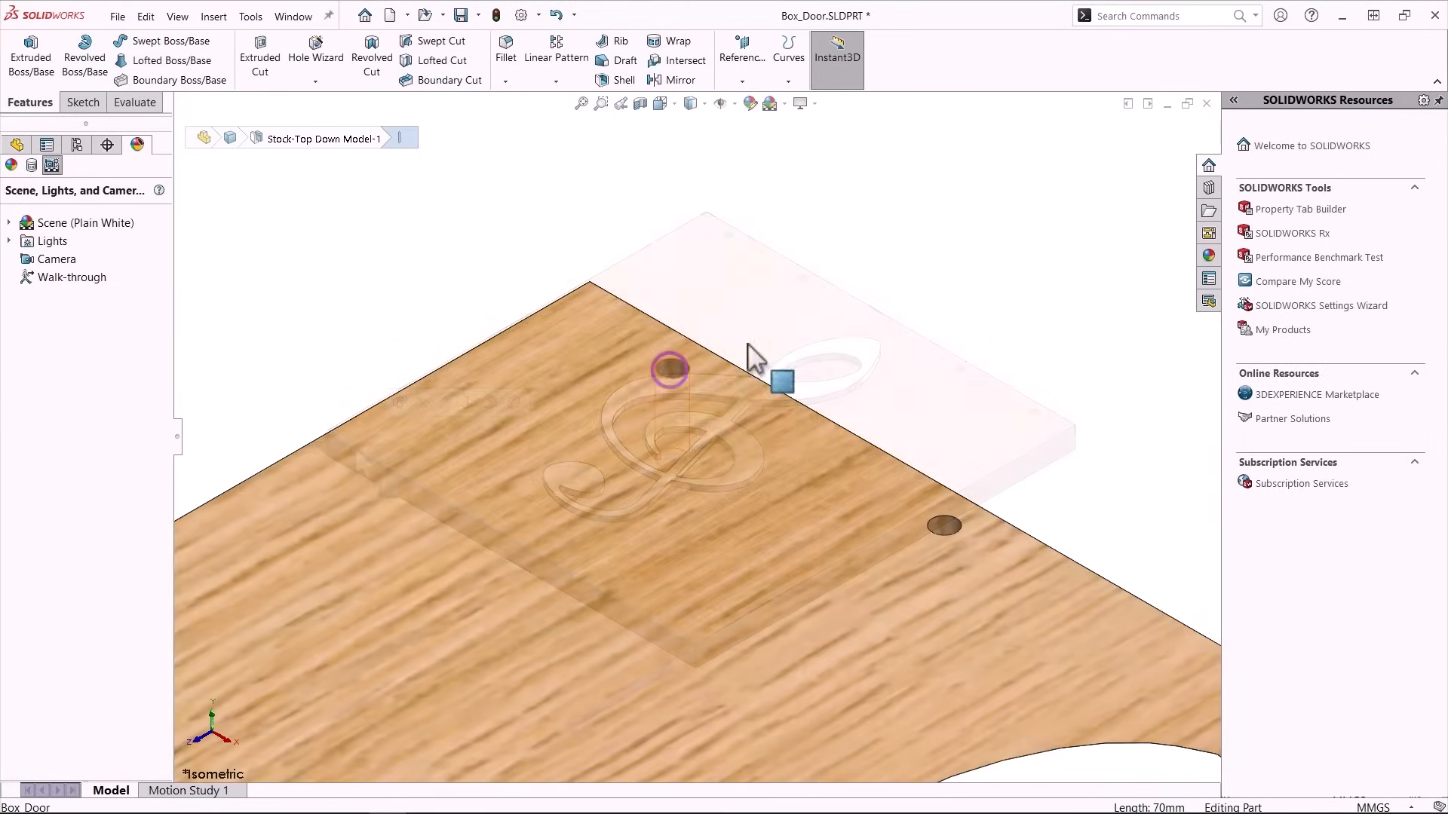
pyautogui.click(665, 370)
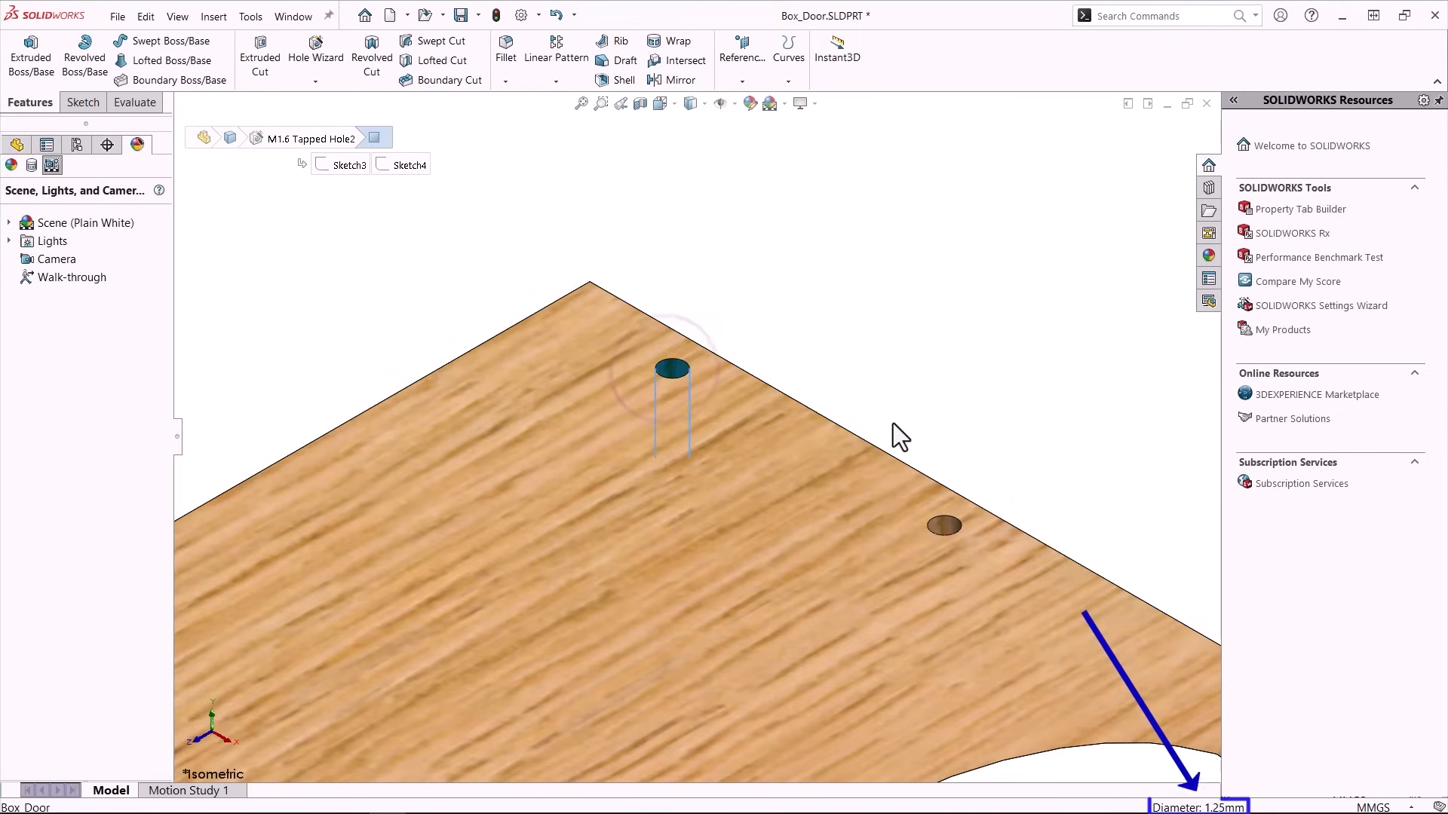
pyautogui.moveTo(893, 423); pyautogui.dragTo(886, 422, button='middle')
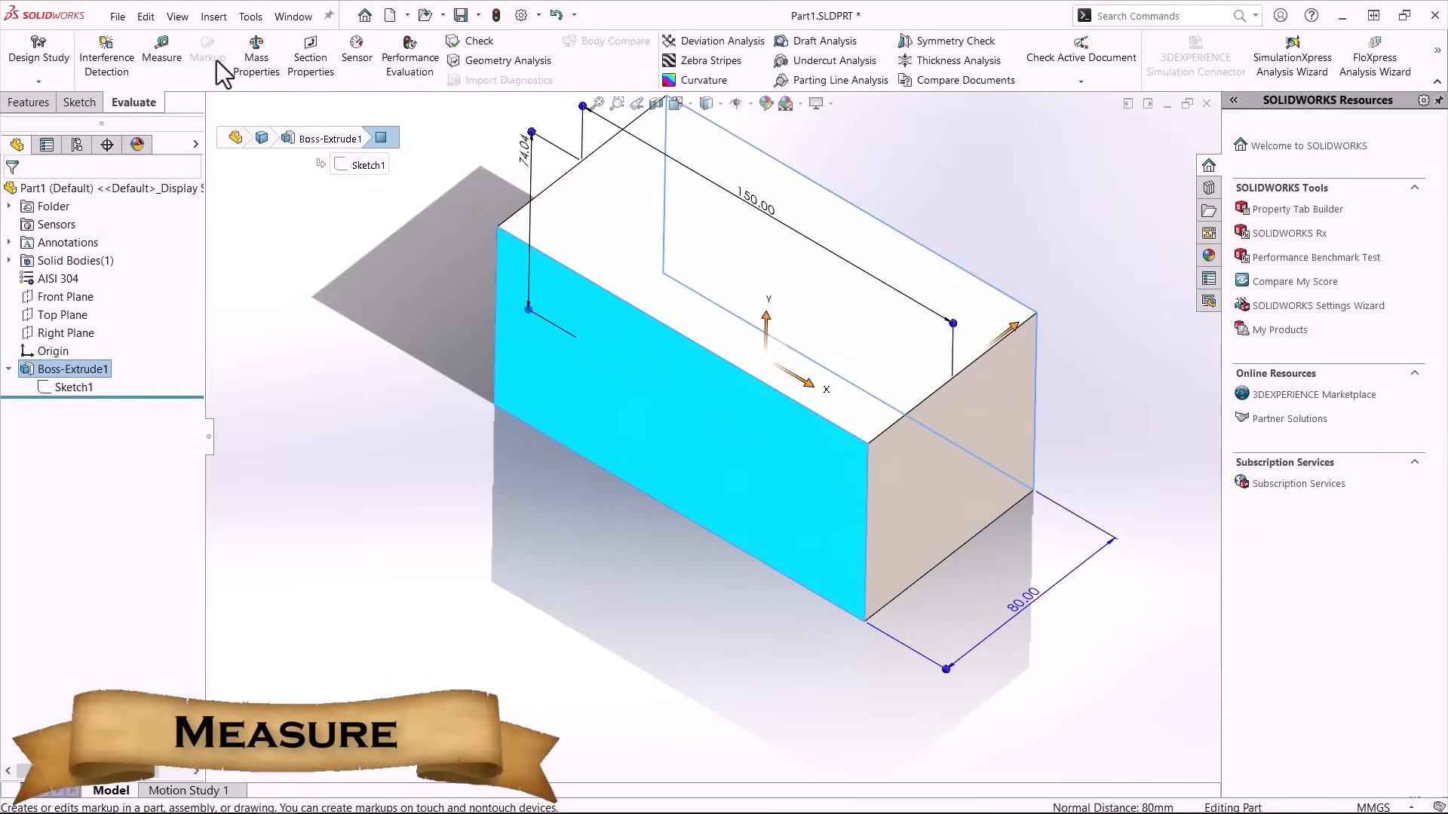
# Measure between two diagonally opposite corner vertices of the block with the Measure tool.
pyautogui.click(162, 61)
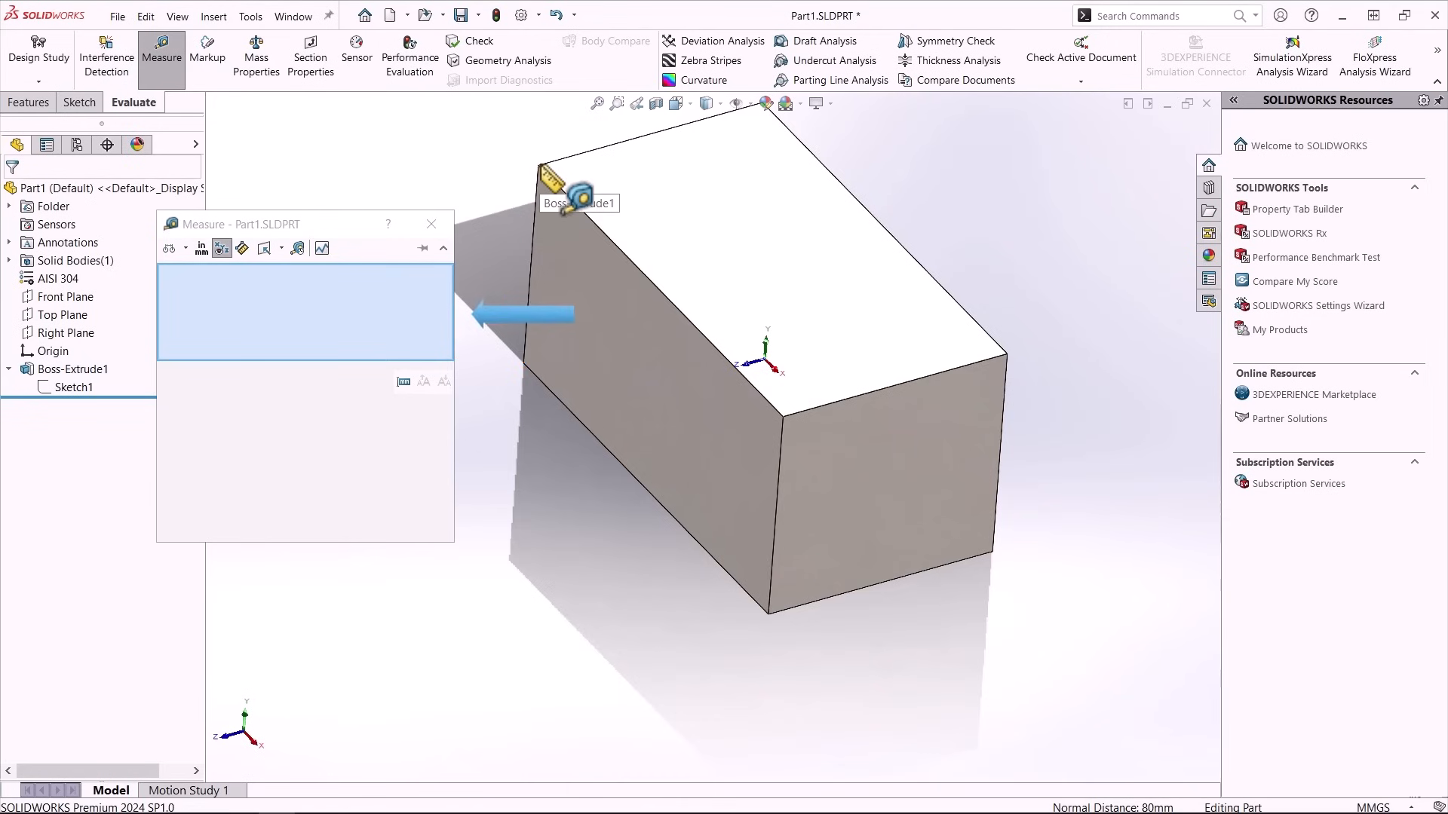
pyautogui.click(538, 165)
pyautogui.moveTo(543, 154); pyautogui.dragTo(718, 404, button='middle')
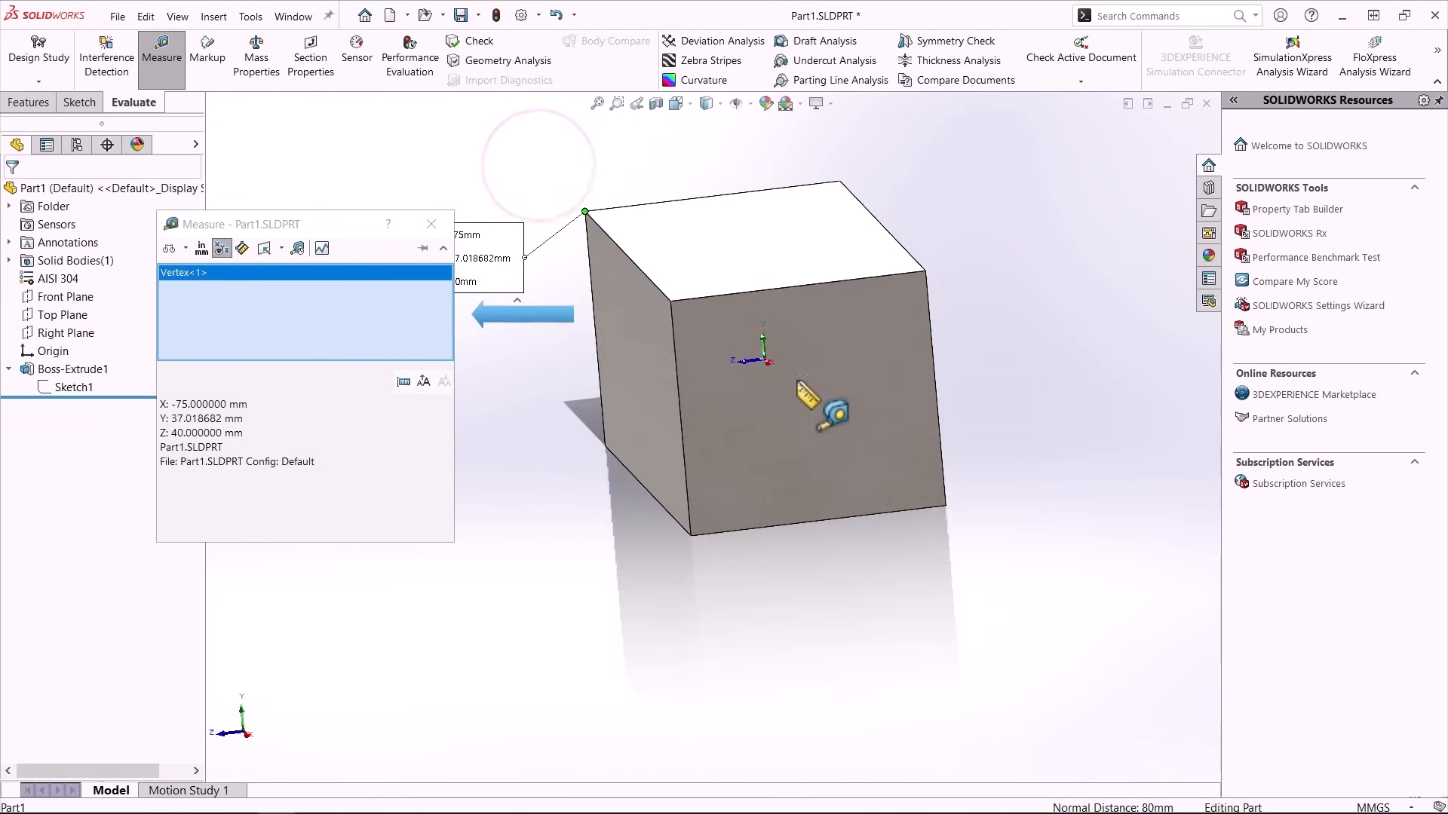
pyautogui.click(946, 504)
pyautogui.moveTo(995, 516); pyautogui.dragTo(867, 478, button='middle')
pyautogui.keyDown('ctrl'); pyautogui.moveTo(967, 479); pyautogui.dragTo(947, 501, button='middle'); pyautogui.keyUp('ctrl')
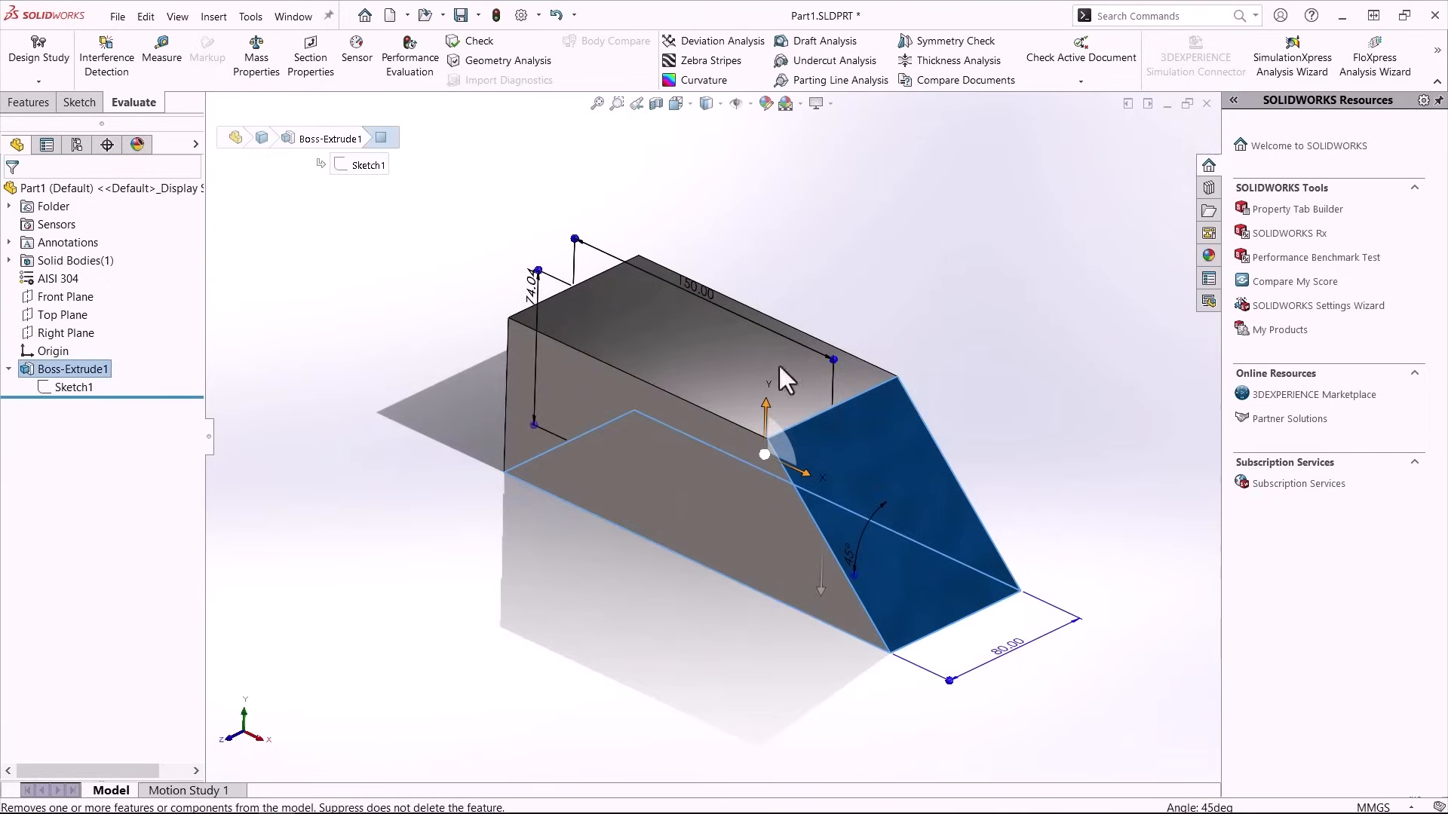
pyautogui.click(163, 57)
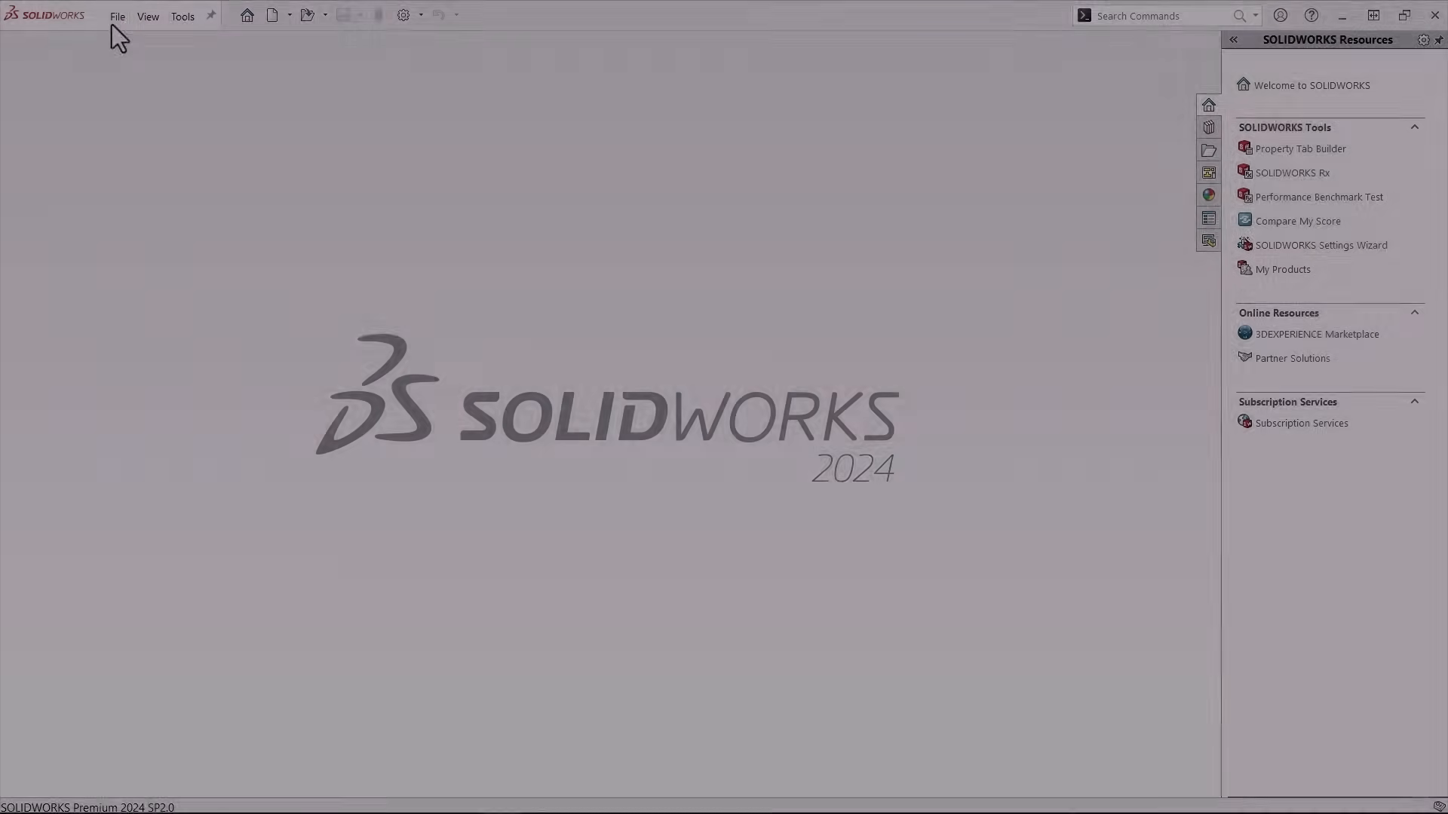
# Create a new part document and start a sketch on the Right Plane.
pyautogui.click(115, 20)
pyautogui.click(127, 41)
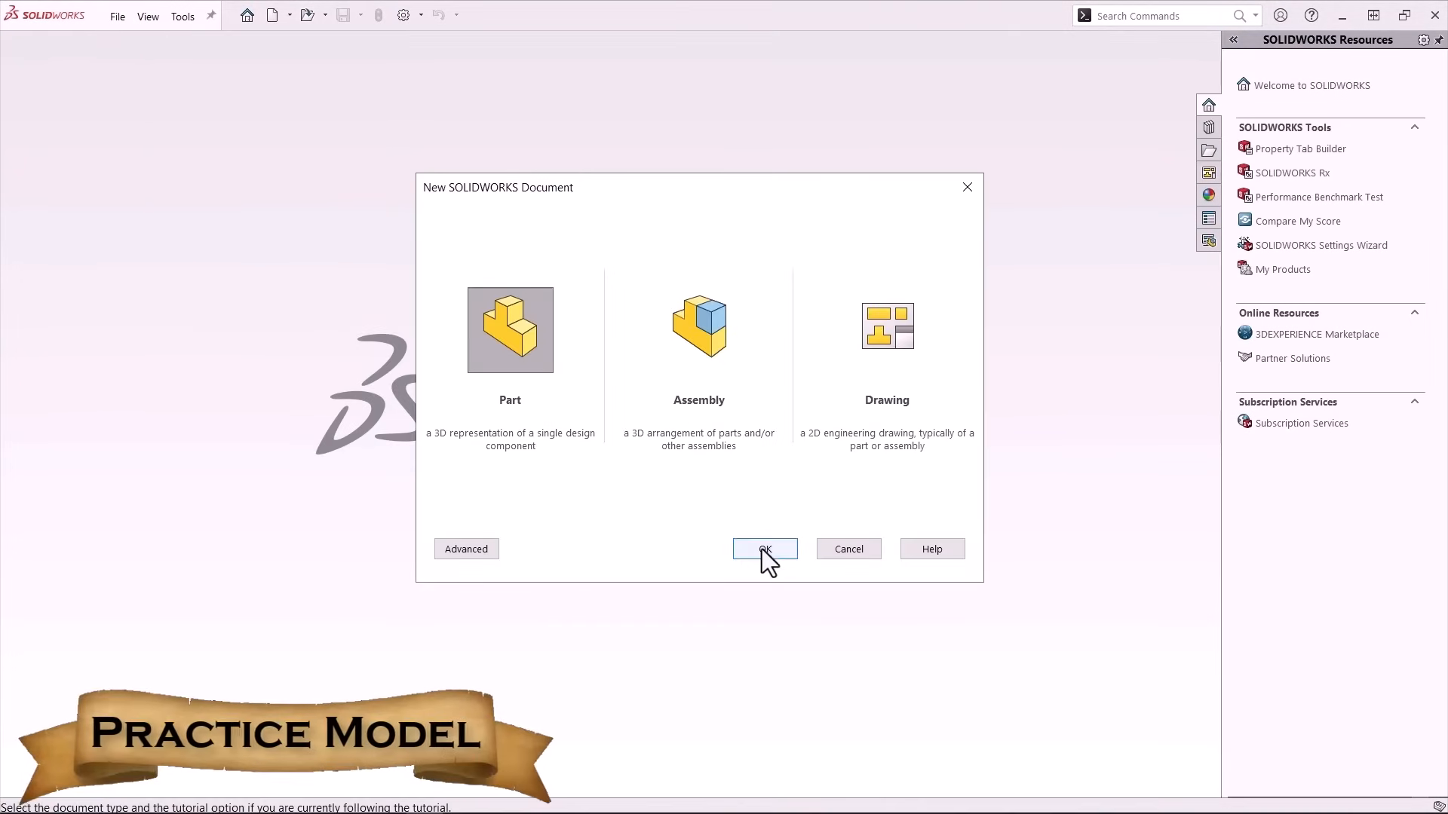
pyautogui.click(762, 549)
pyautogui.click(61, 314)
pyautogui.click(63, 287)
# Sketch a circle centred on the origin and set its diameter to 50 mm.
pyautogui.moveTo(680, 377); pyautogui.dragTo(682, 428, button='right')
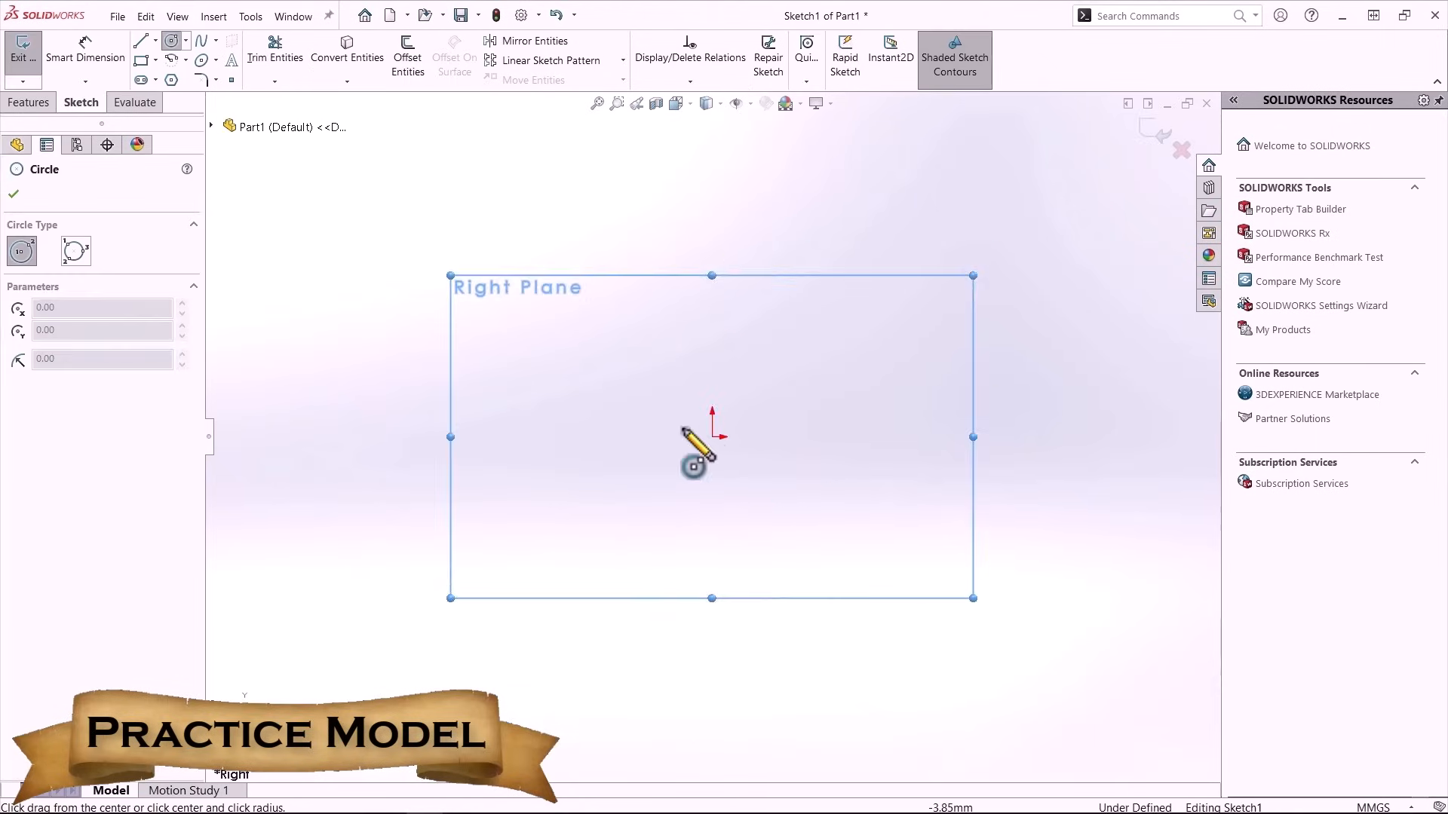
pyautogui.click(713, 437)
pyautogui.click(636, 336)
pyautogui.moveTo(635, 337); pyautogui.dragTo(636, 285, button='right')
pyautogui.click(626, 344)
pyautogui.click(563, 296)
pyautogui.write('50')
pyautogui.press('Return')
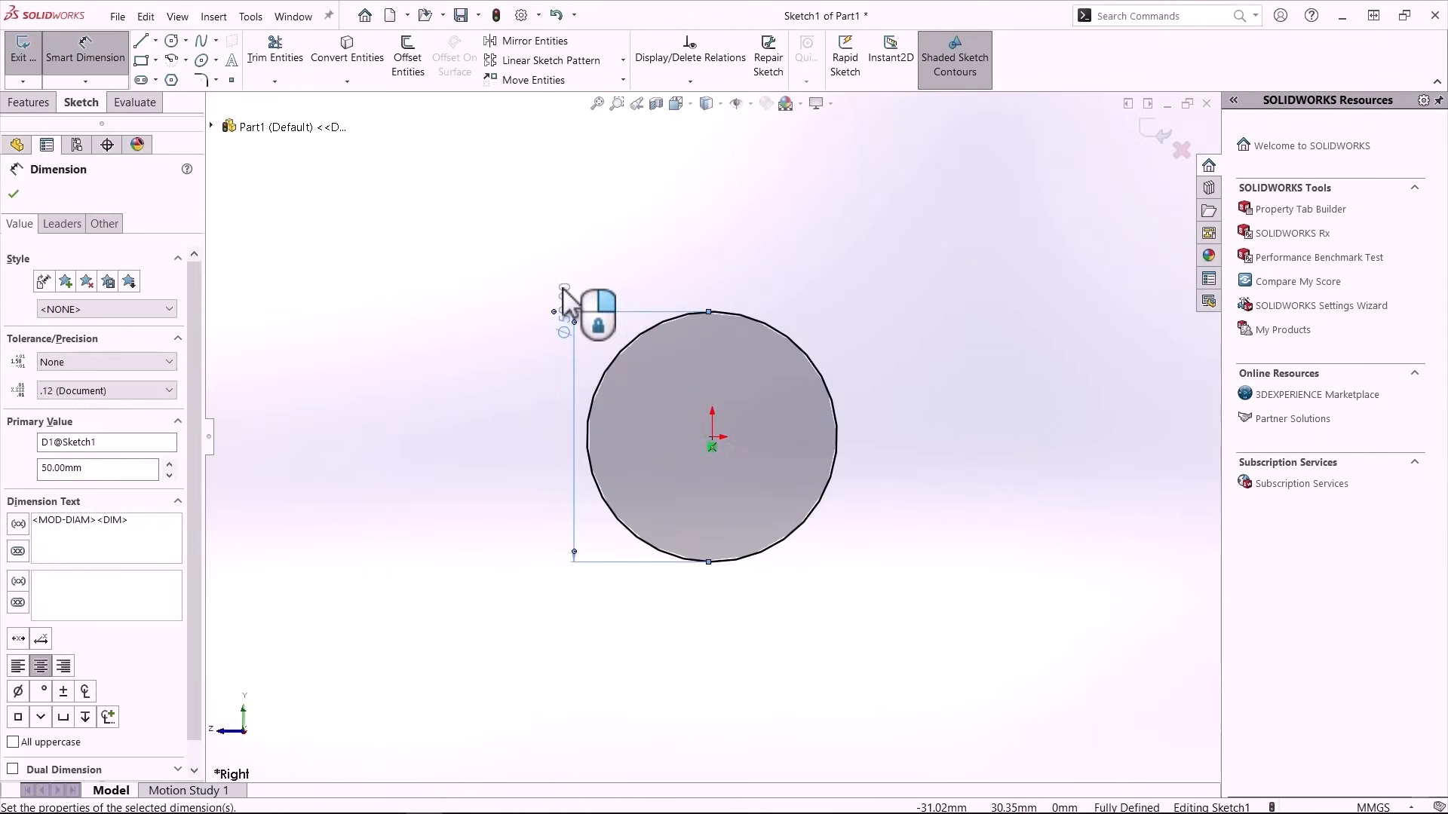
pyautogui.press('Escape')
# Draw a horizontal midpoint line centred on the origin through the circle and set its length to 80 mm.
pyautogui.press('s')
pyautogui.click(794, 282)
pyautogui.click(789, 340)
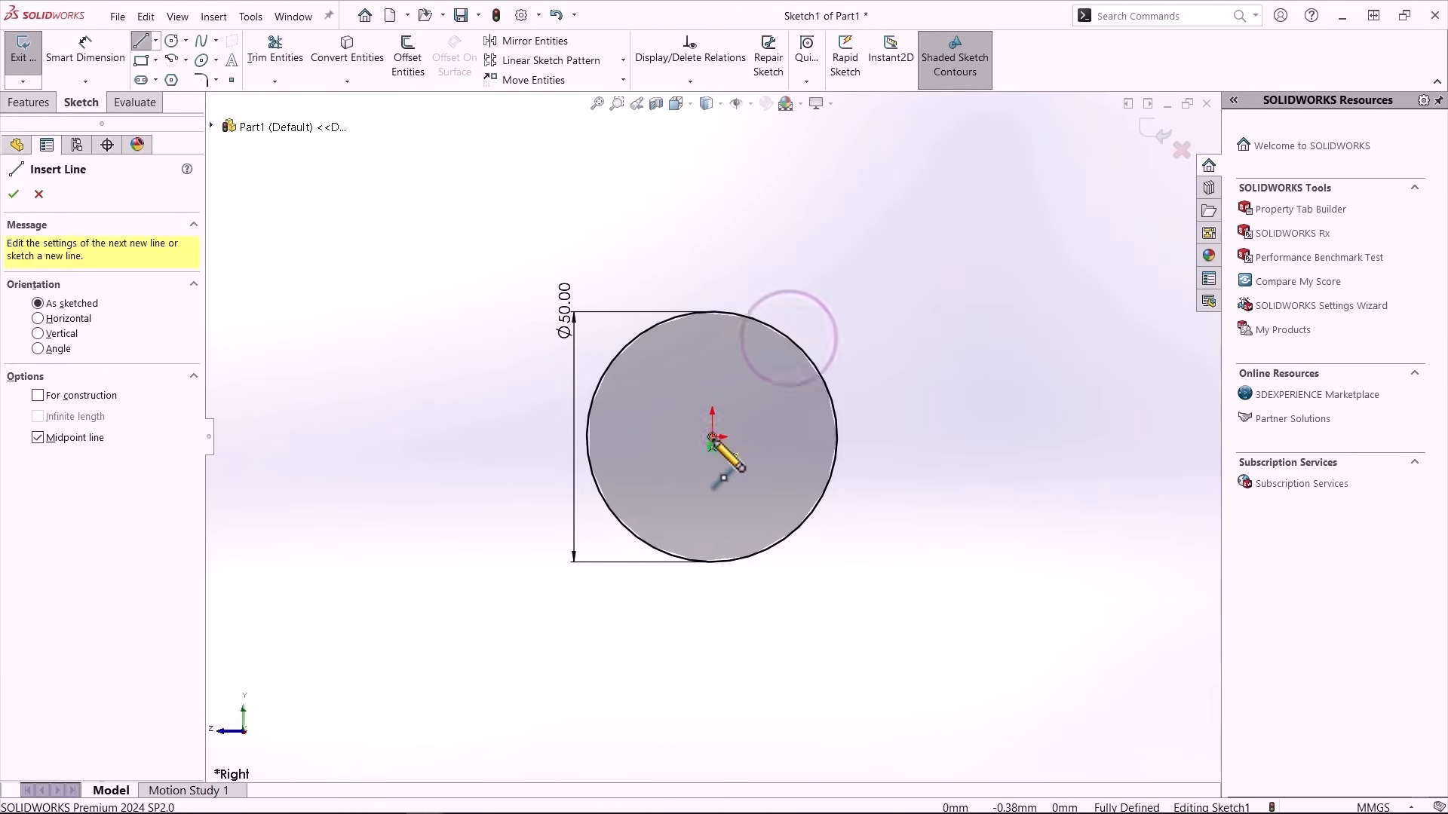
pyautogui.click(712, 438)
pyautogui.click(333, 438)
pyautogui.moveTo(333, 437); pyautogui.dragTo(334, 388, button='right')
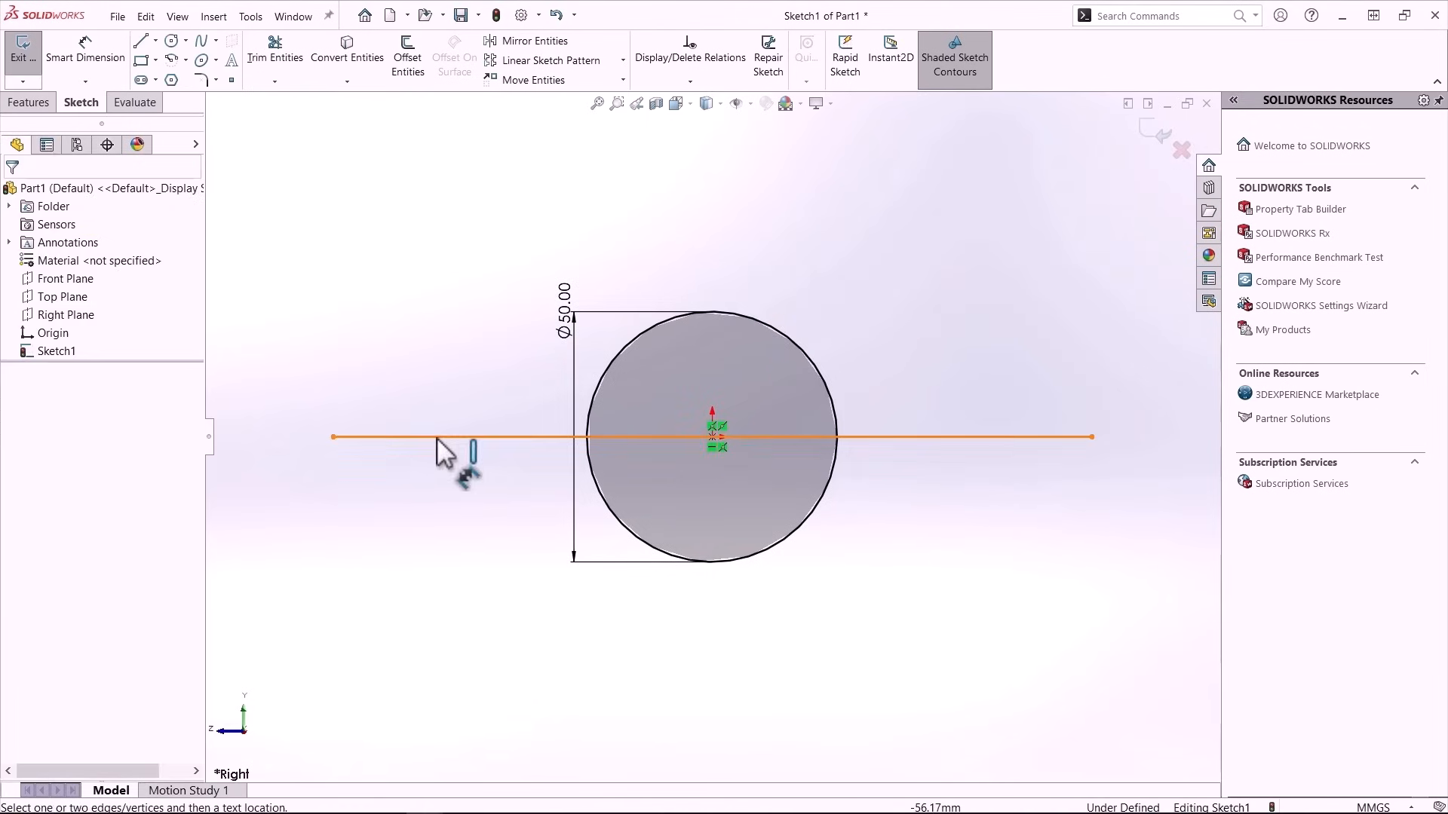
pyautogui.click(440, 438)
pyautogui.click(514, 626)
pyautogui.write('80')
pyautogui.press('Return')
pyautogui.press('Escape')
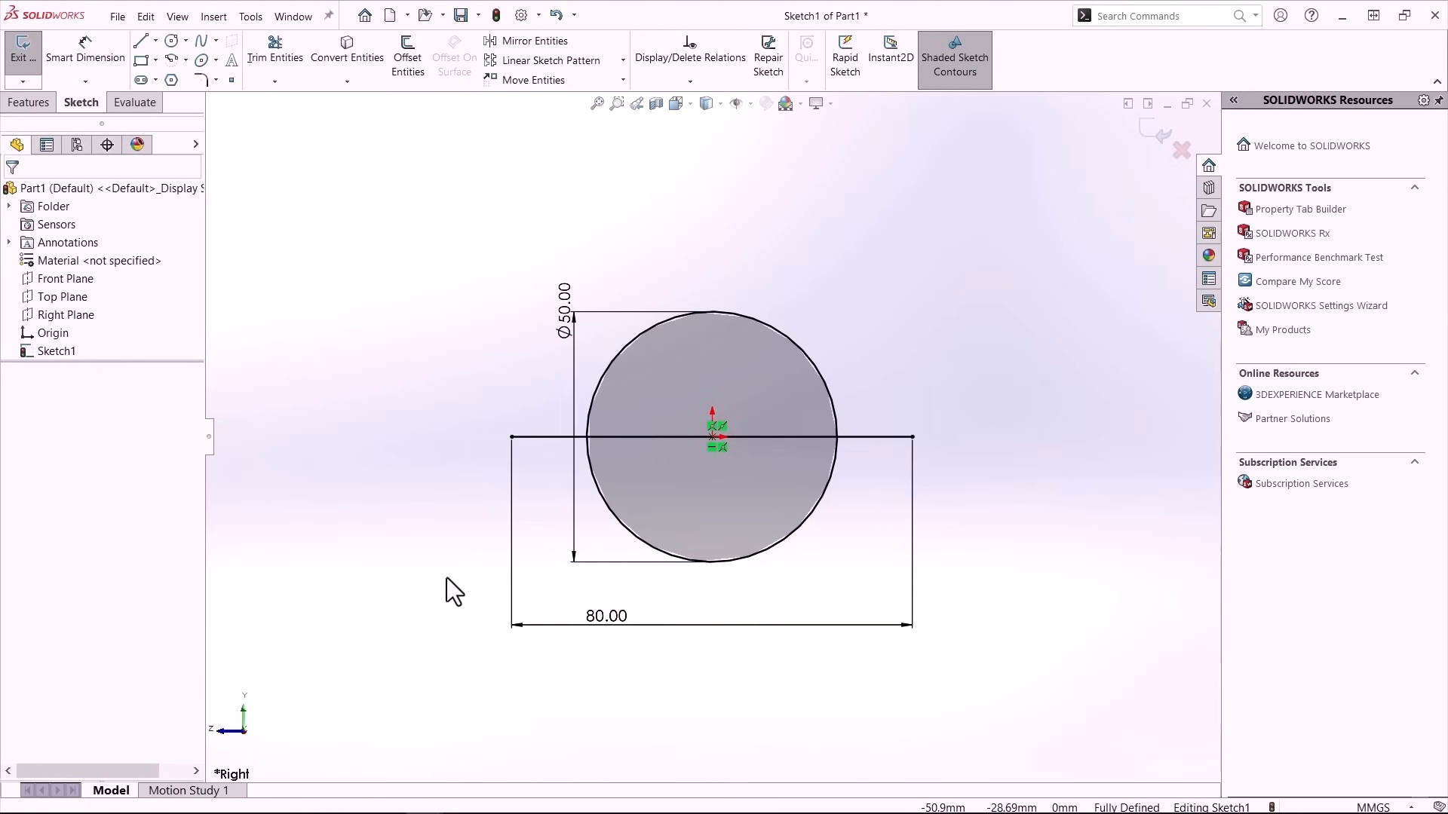
# Draw a short vertical line up from the 80 mm line's left end, continued by a horizontal line to the circle.
pyautogui.press('l')
pyautogui.click(512, 437)
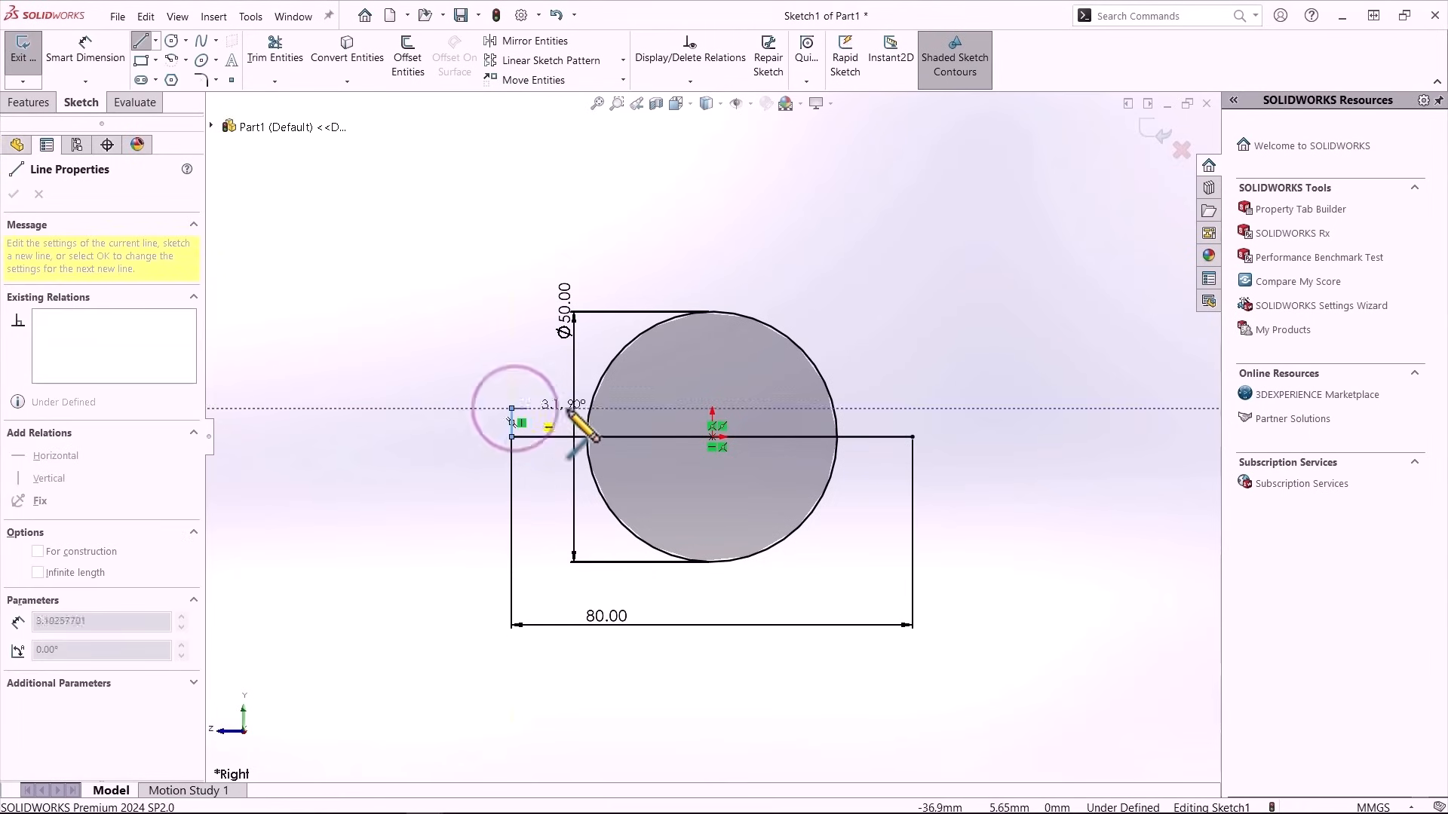
pyautogui.click(592, 410)
pyautogui.press('Escape')
# Dimension the short vertical line at the left end to 4 mm.
pyautogui.press('d')
pyautogui.click(512, 426)
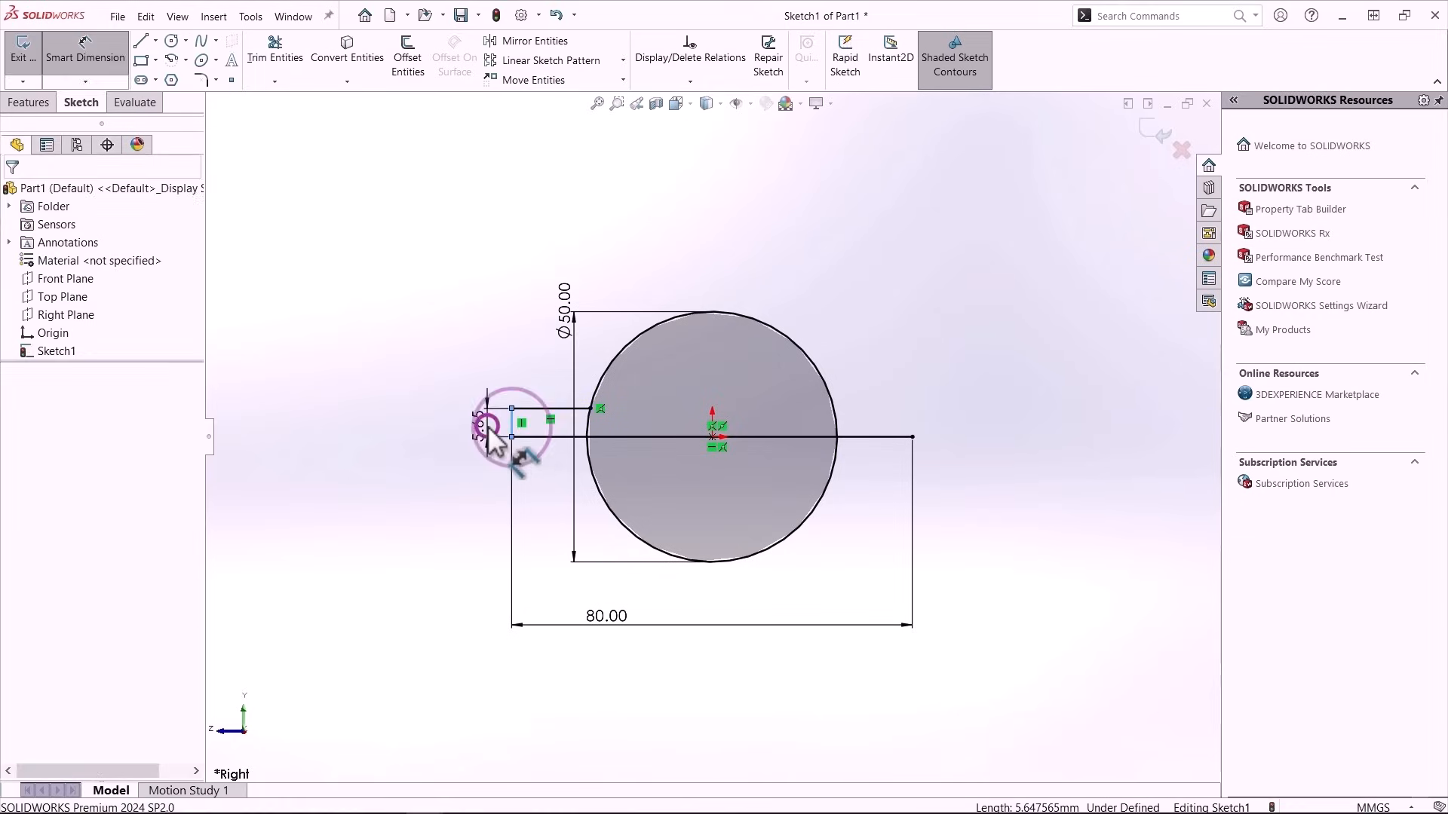
pyautogui.click(487, 428)
pyautogui.write('4')
pyautogui.press('Return')
pyautogui.press('Escape')
pyautogui.press('s')
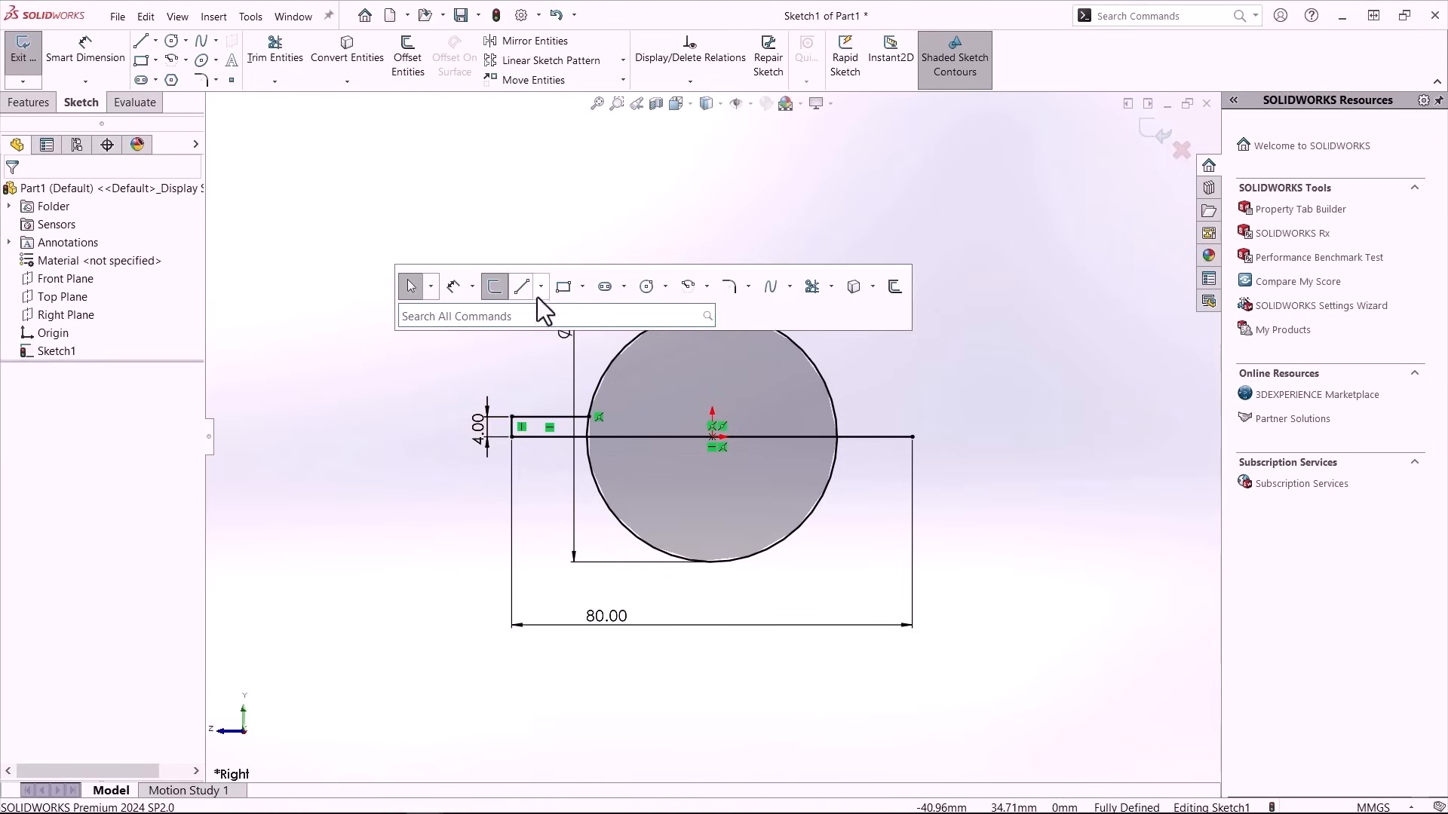
# Draw a vertical centerline from the origin to above the circle.
pyautogui.click(539, 290)
pyautogui.click(544, 329)
pyautogui.click(712, 436)
pyautogui.click(712, 203)
pyautogui.press('Escape')
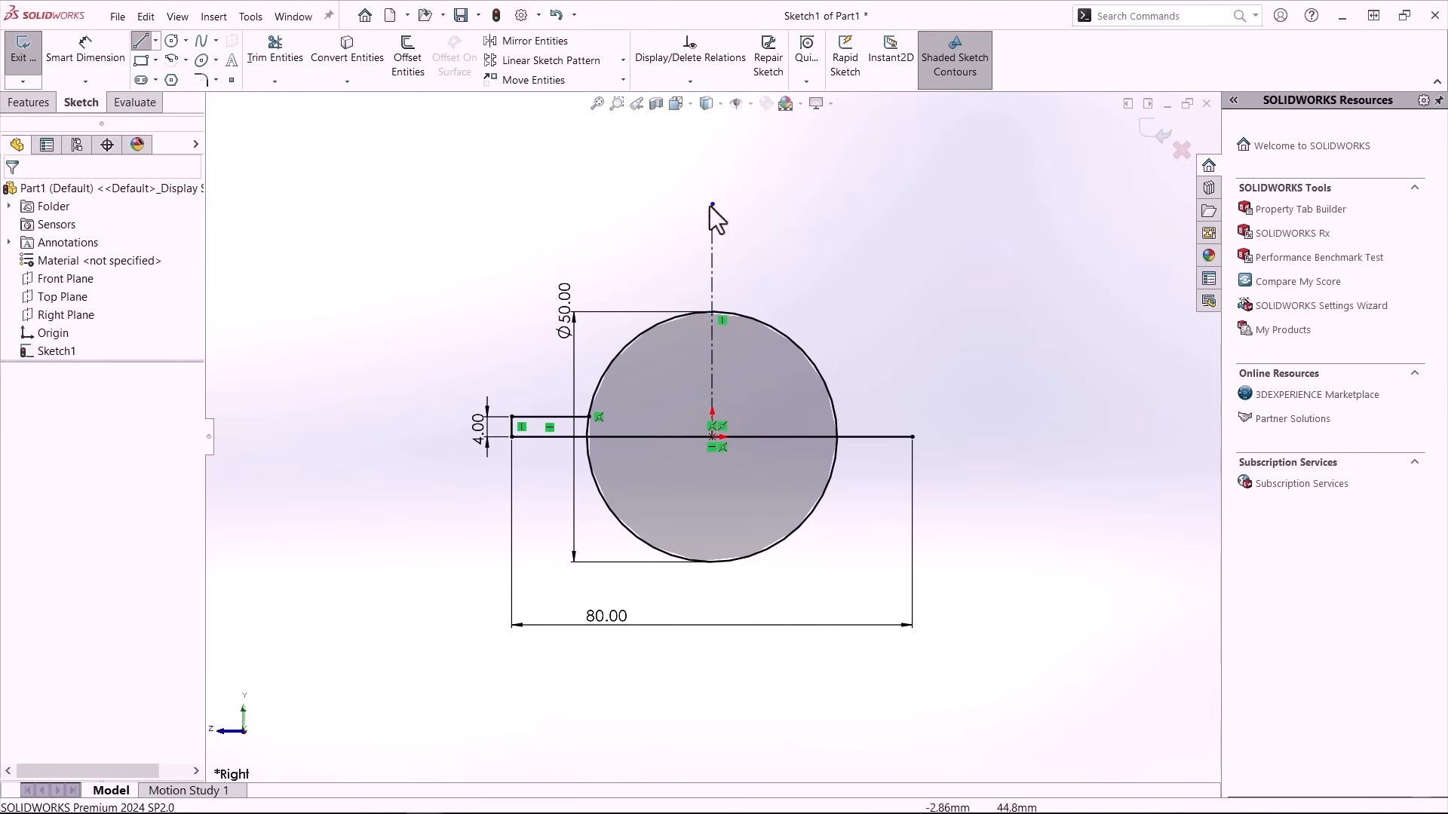
# Mirror the tab's horizontal and short vertical lines about the vertical centerline.
pyautogui.click(523, 417)
pyautogui.keyDown('ctrl'); pyautogui.click(513, 427); pyautogui.keyUp('ctrl')
pyautogui.keyDown('ctrl'); pyautogui.click(712, 252); pyautogui.keyUp('ctrl')
pyautogui.click(502, 44)
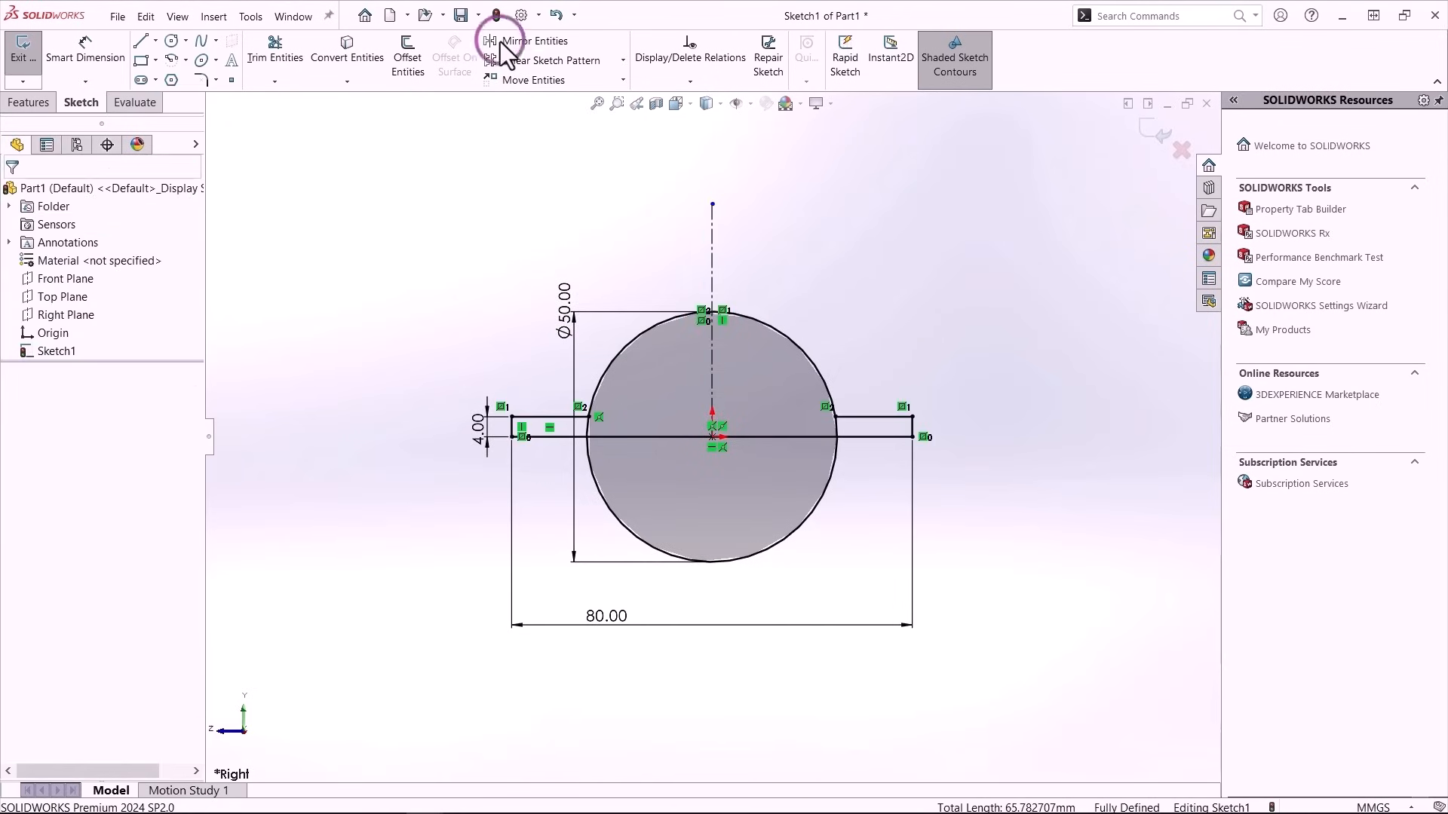
# Trim away the circle's lower arc and the two short arc pieces between the tab lines and the base line.
pyautogui.press('s')
pyautogui.click(896, 307)
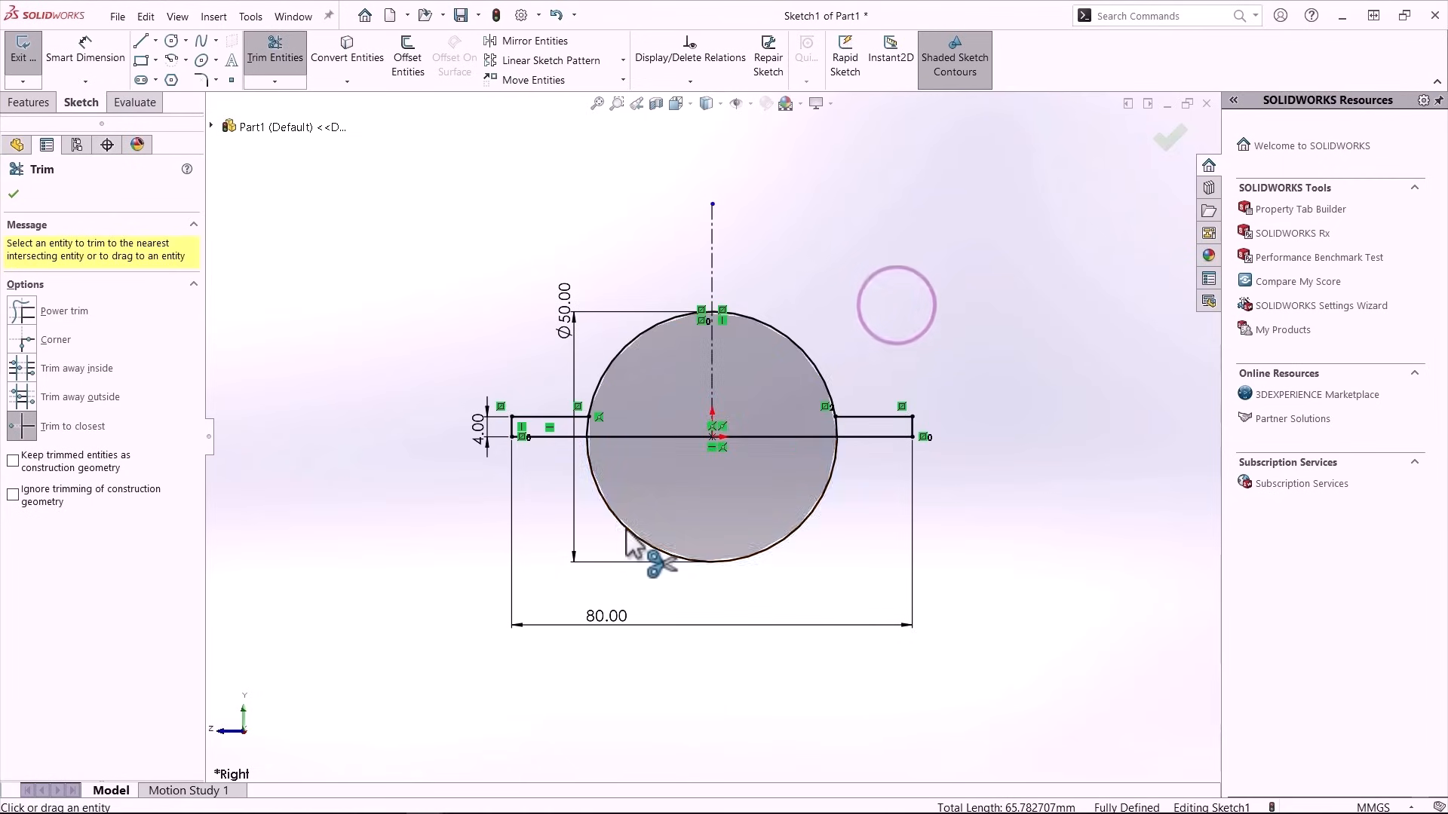
pyautogui.click(624, 527)
pyautogui.scroll(-4, 600, 430)
pyautogui.click(627, 420)
pyautogui.scroll(3, 626, 420)
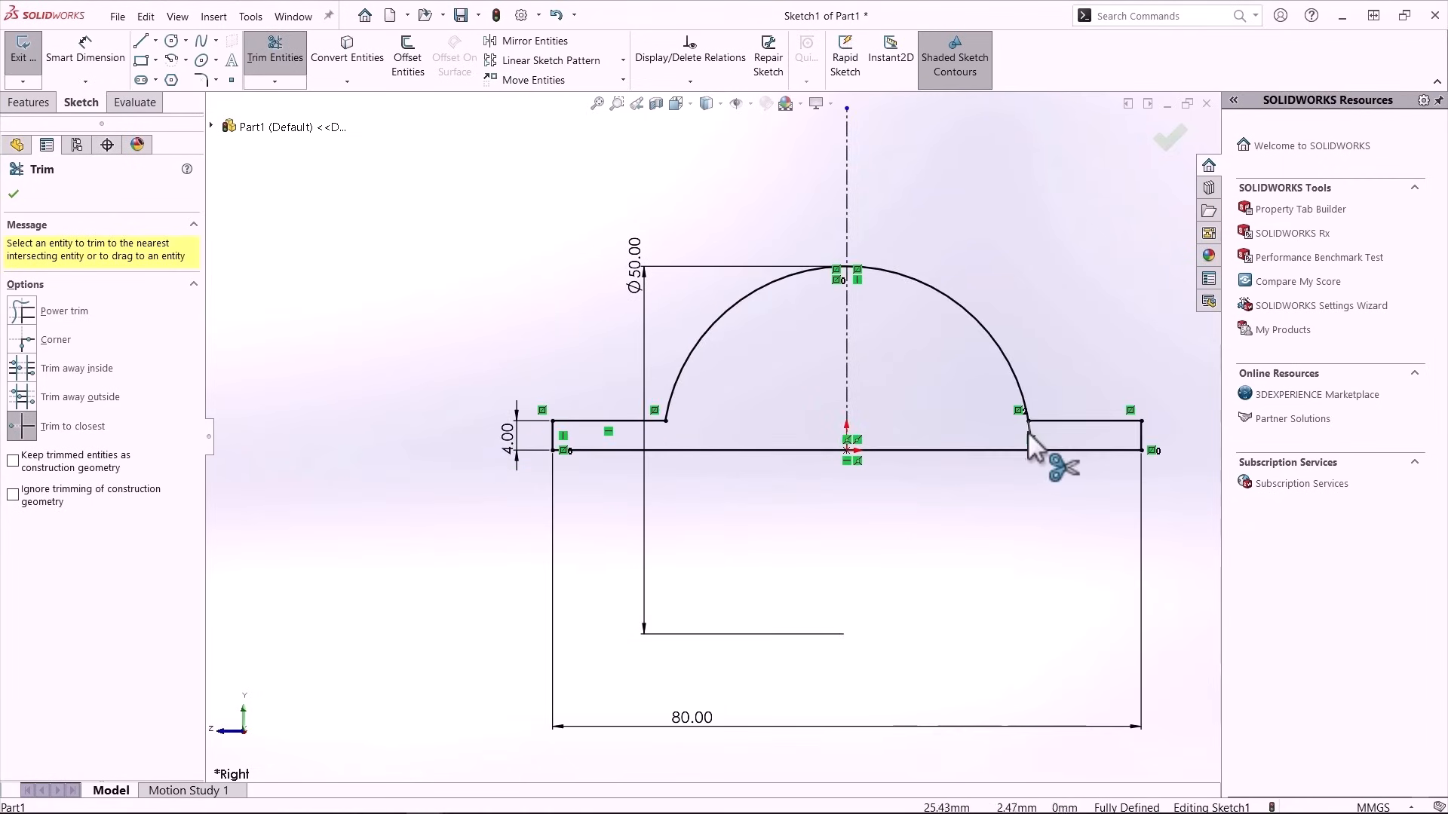
pyautogui.click(1027, 431)
pyautogui.press('Escape')
# Extrude the base profile 30 mm with the Mid Plane end condition.
pyautogui.press('f')
pyautogui.moveTo(997, 530); pyautogui.dragTo(992, 448, button='right')
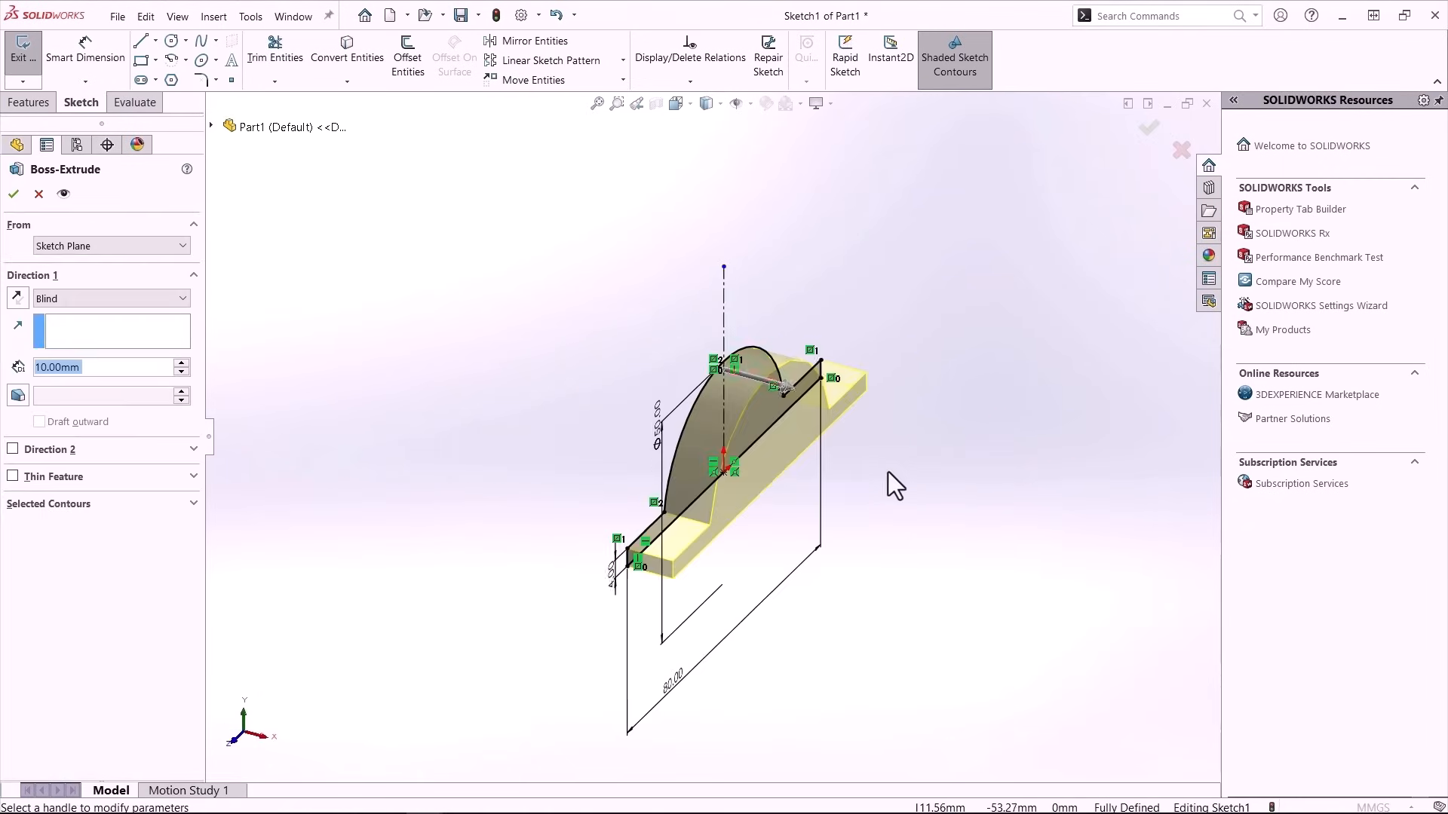
pyautogui.click(162, 297)
pyautogui.click(107, 379)
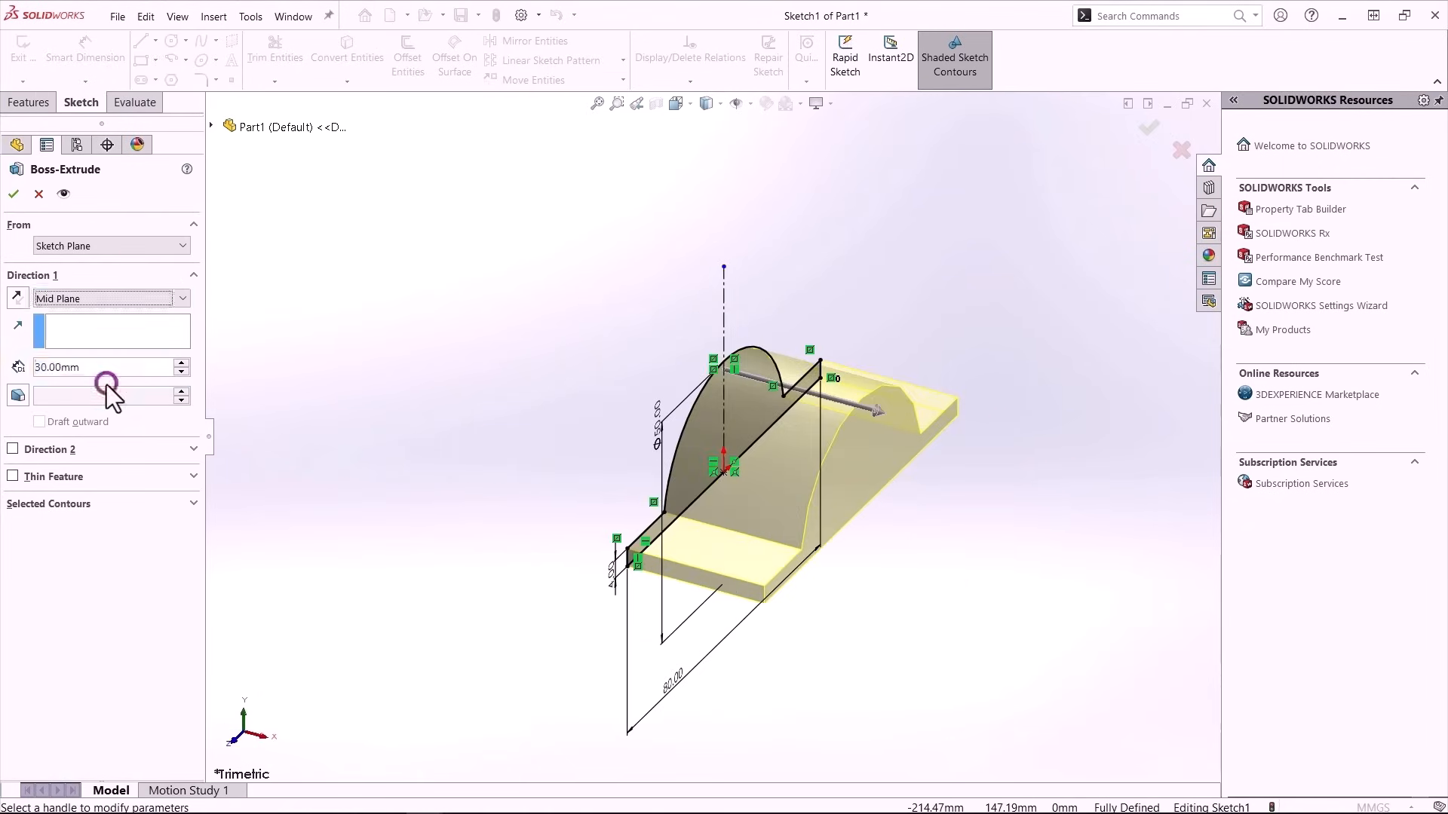
pyautogui.click(13, 193)
# Start a sketch on the Right Plane and draw a vertical centerline about 58 mm long up from the origin.
pyautogui.click(47, 333)
pyautogui.click(65, 308)
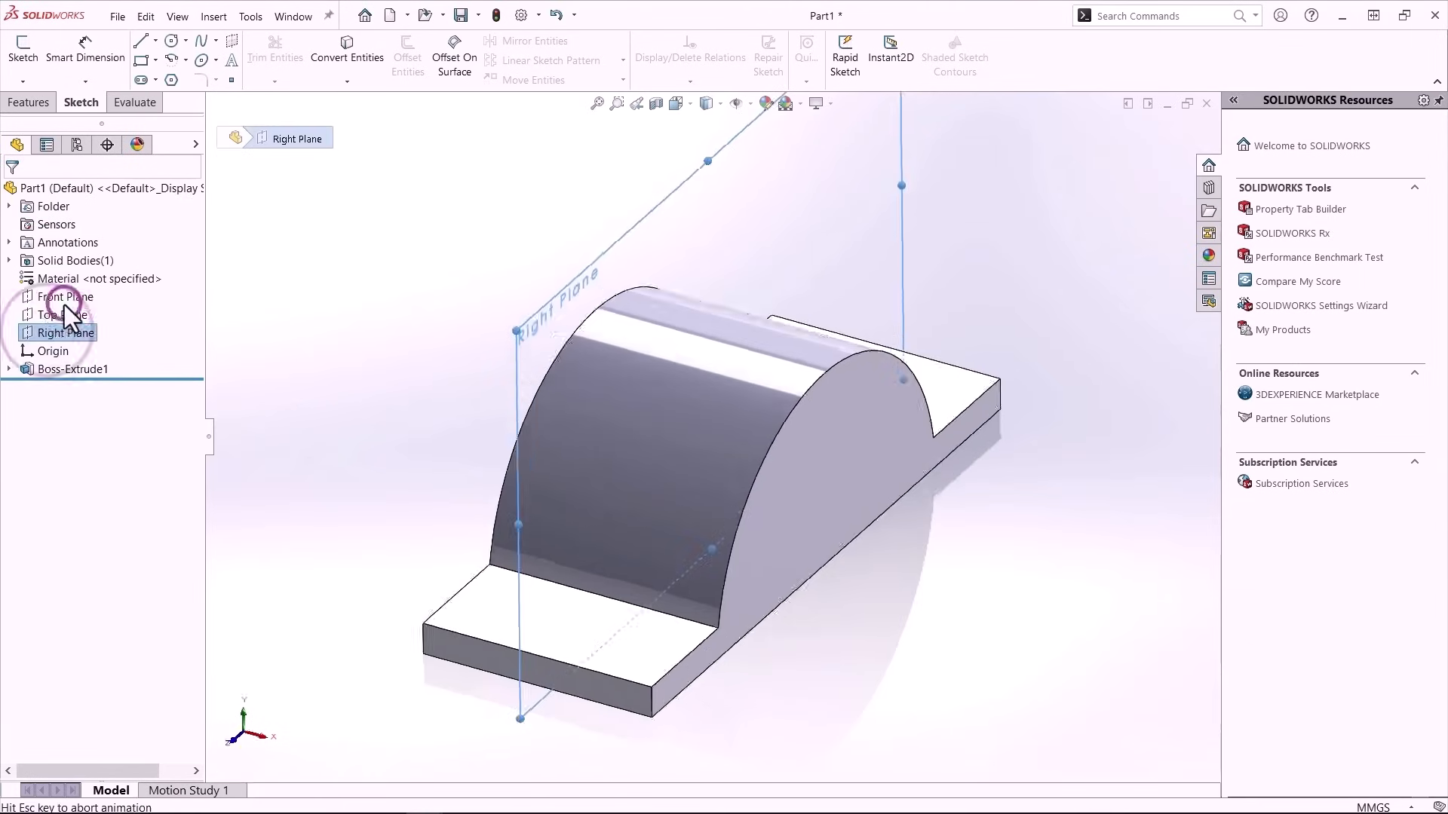
pyautogui.press('s')
pyautogui.click(491, 330)
pyautogui.click(495, 370)
pyautogui.scroll(4, 600, 431)
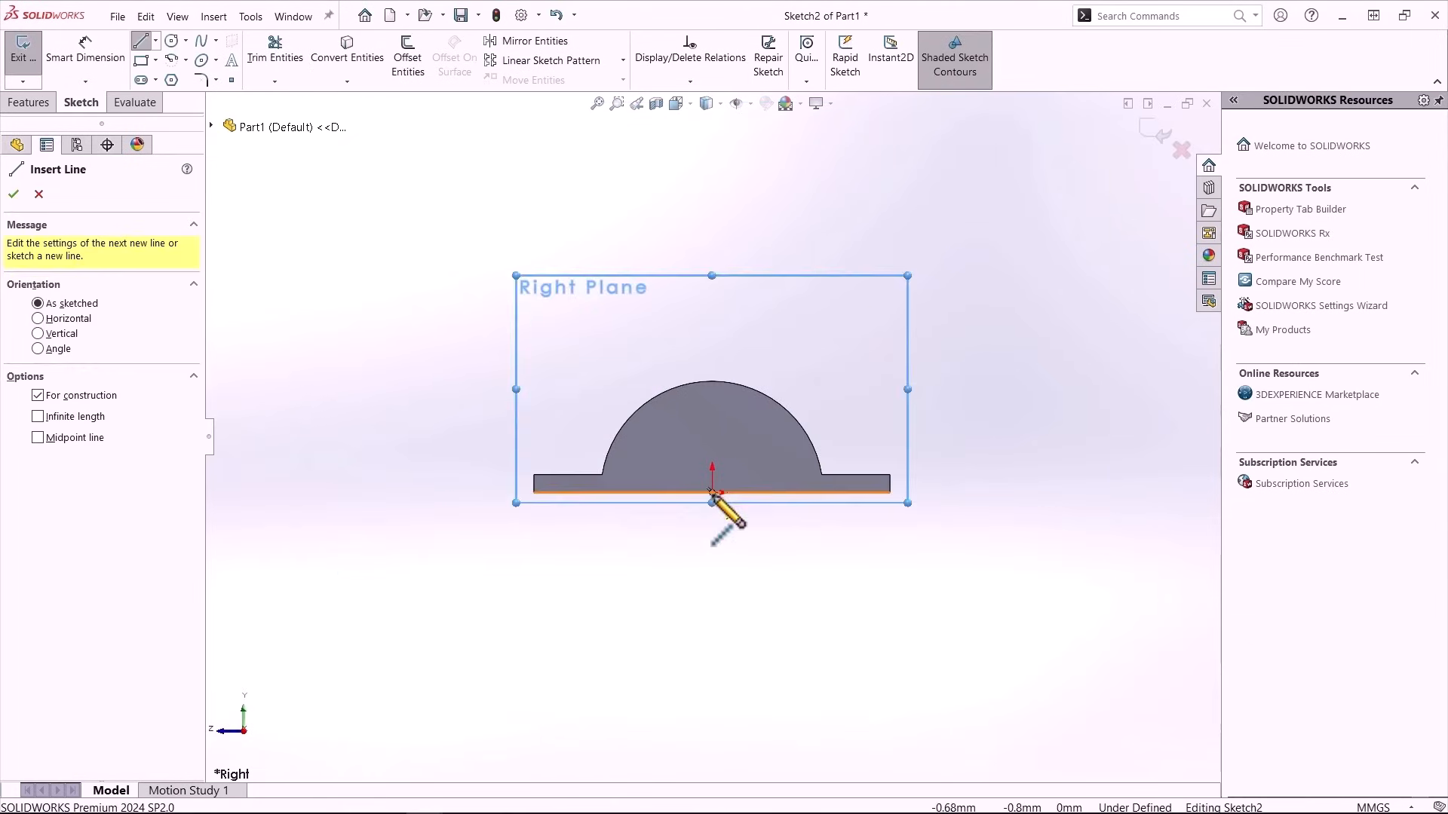
pyautogui.click(712, 492)
pyautogui.click(712, 233)
pyautogui.press('Escape')
# Dimension the vertical centerline to 100 mm.
pyautogui.moveTo(714, 264); pyautogui.dragTo(713, 218, button='right')
pyautogui.click(713, 272)
pyautogui.click(856, 310)
pyautogui.click(856, 310)
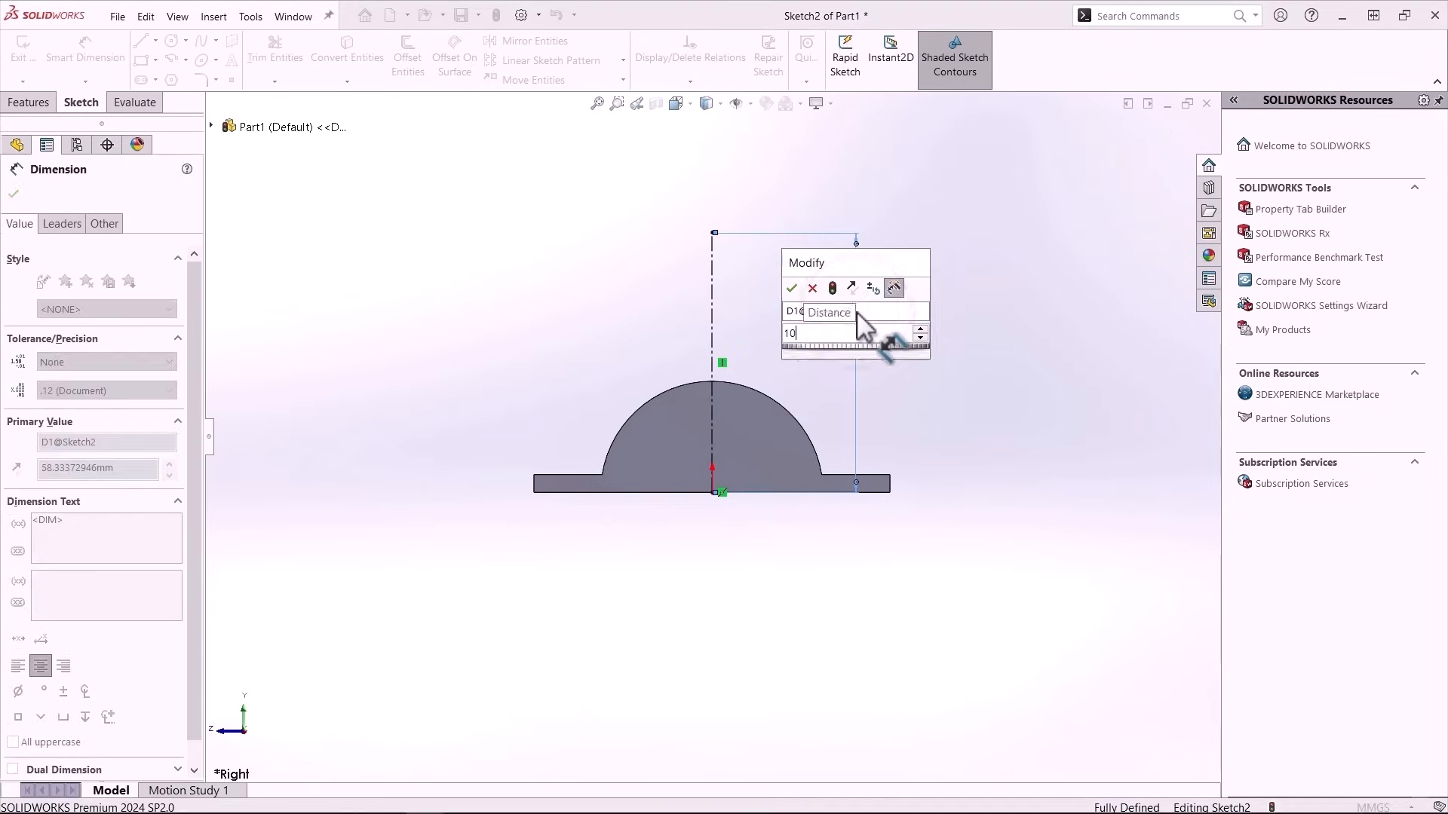
pyautogui.write('100')
pyautogui.press('Return')
pyautogui.press('Escape')
# Draw a slanted line from beside the centerline's top to the base, level its upper end with the centerline's, and mirror it about the centerline.
pyautogui.click(759, 125)
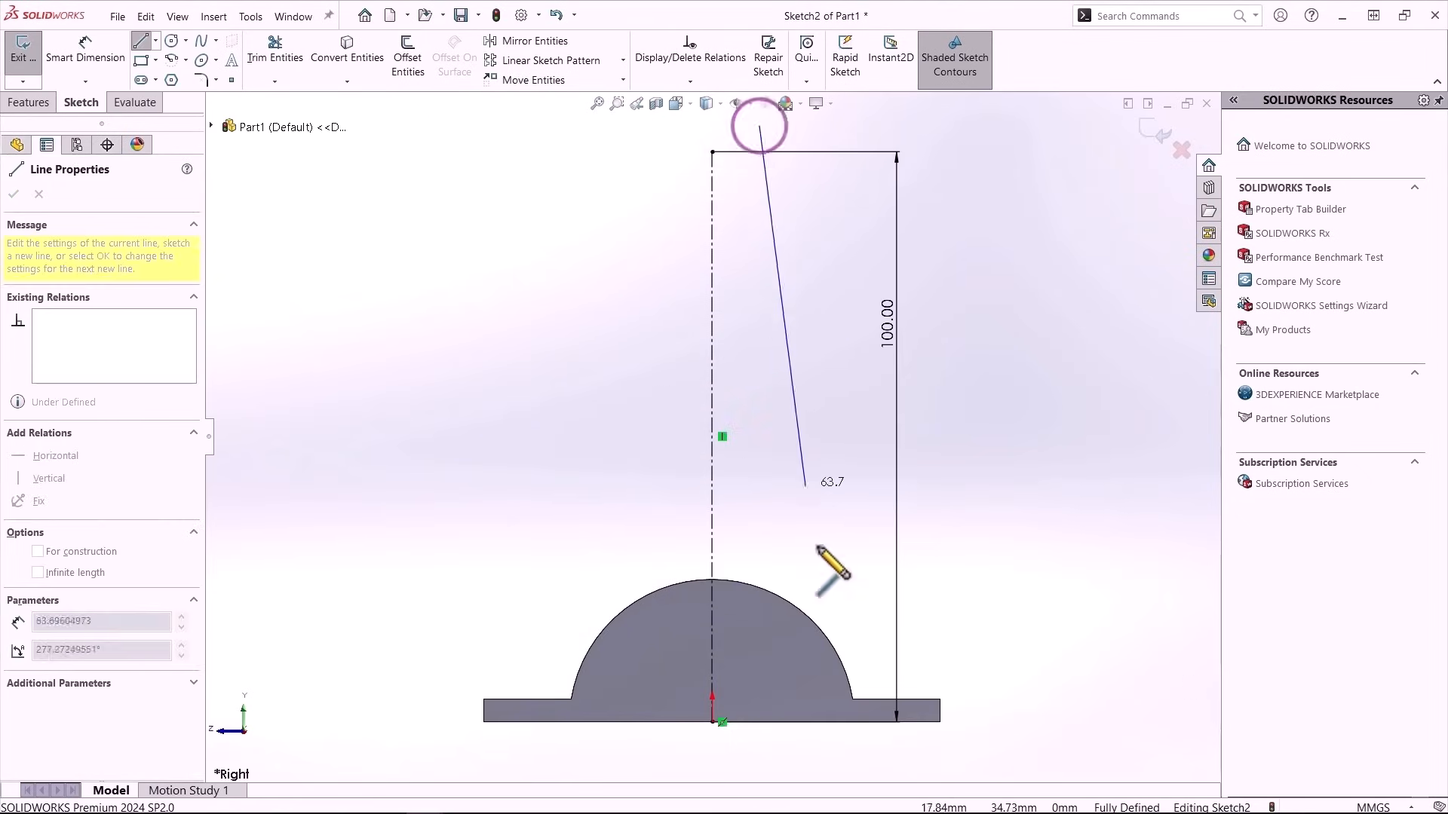
pyautogui.click(849, 723)
pyautogui.press('Escape')
pyautogui.click(760, 125)
pyautogui.keyDown('ctrl'); pyautogui.click(712, 151); pyautogui.keyUp('ctrl')
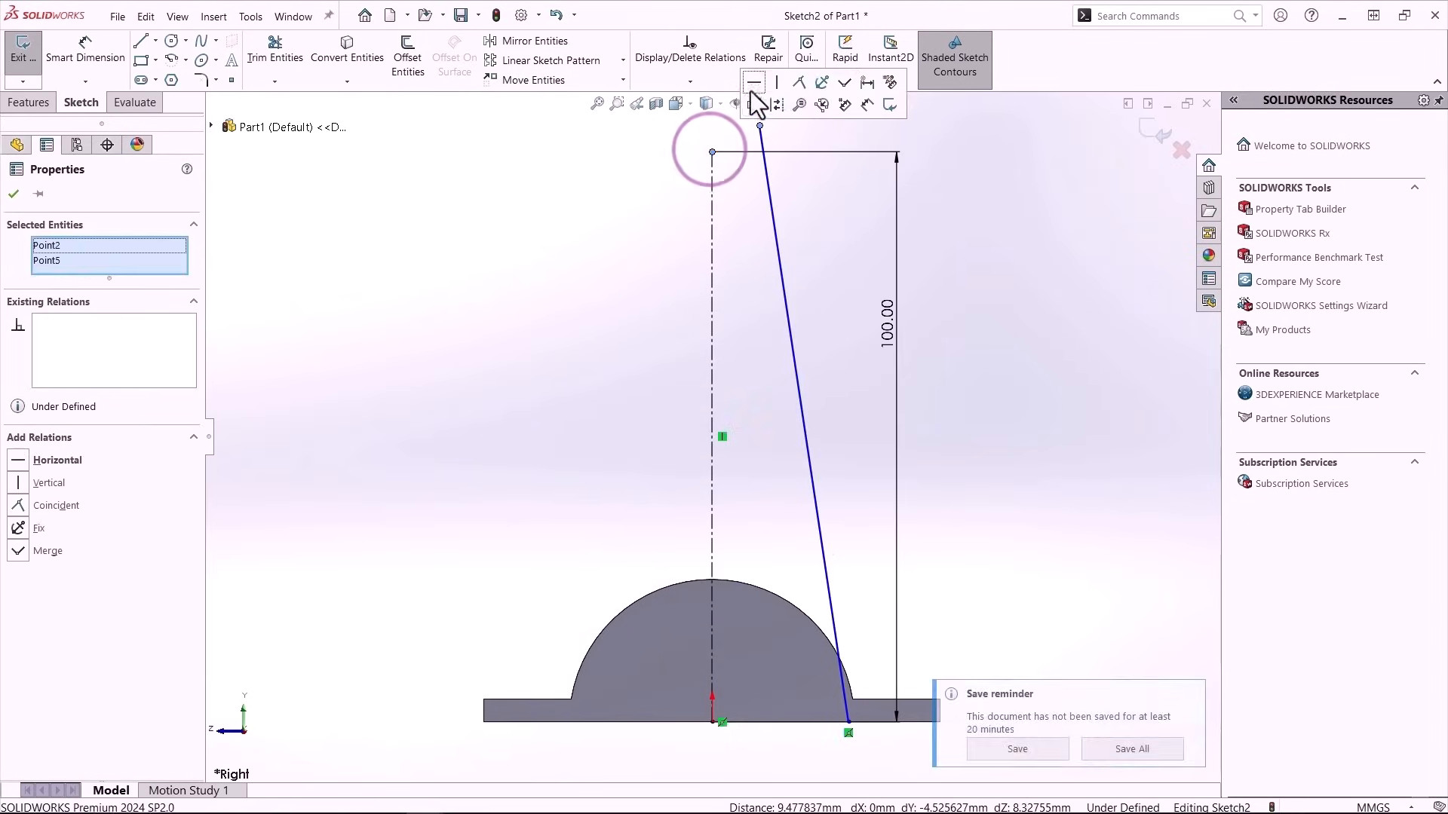
pyautogui.click(752, 89)
pyautogui.moveTo(817, 194); pyautogui.dragTo(654, 200)
pyautogui.click(519, 42)
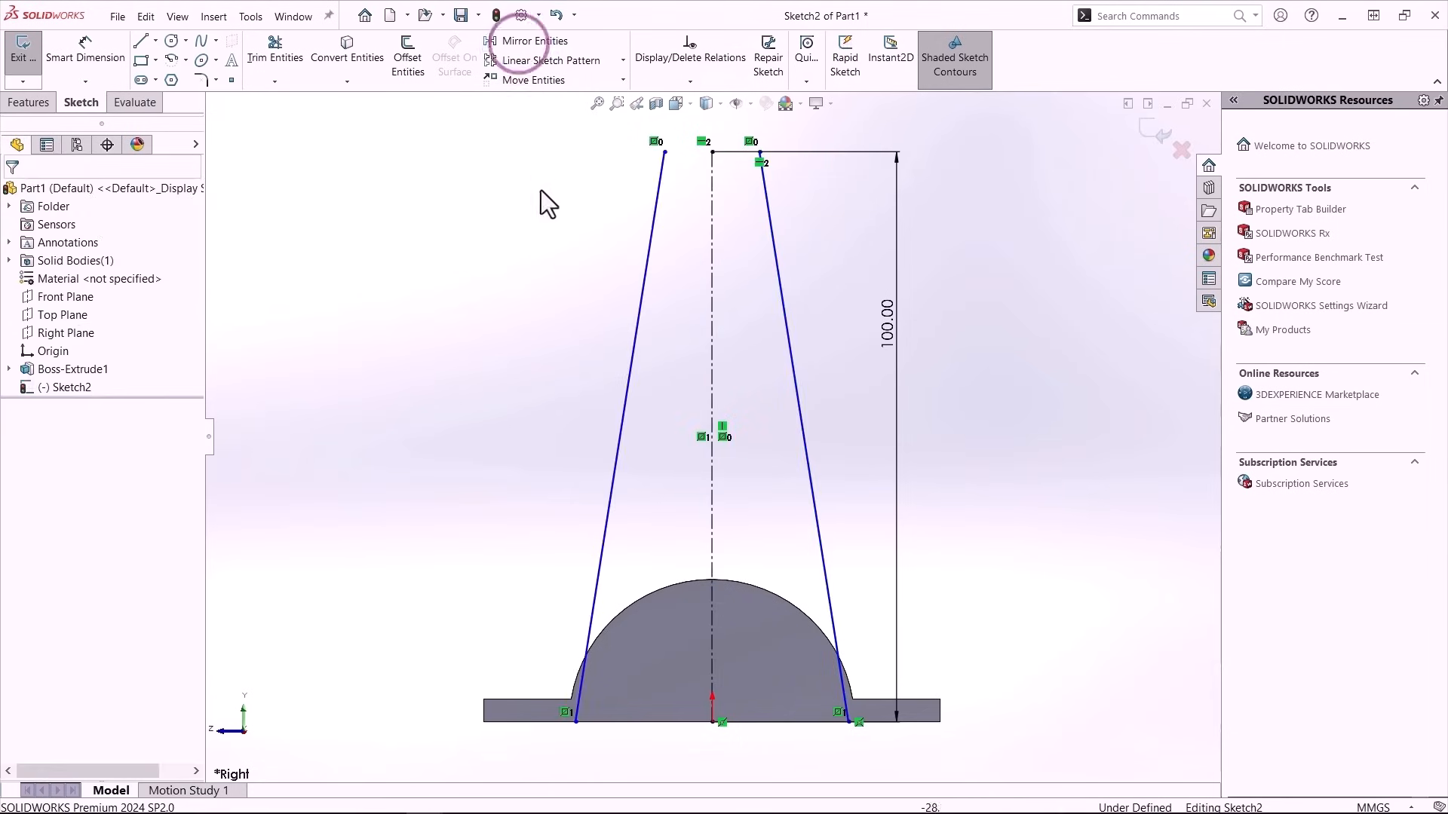
# Dimension the angle between the two slanted lines to 10 degrees.
pyautogui.moveTo(543, 213); pyautogui.dragTo(543, 169, button='right')
pyautogui.click(657, 200)
pyautogui.click(770, 229)
pyautogui.click(742, 272)
pyautogui.write('10')
pyautogui.press('Return')
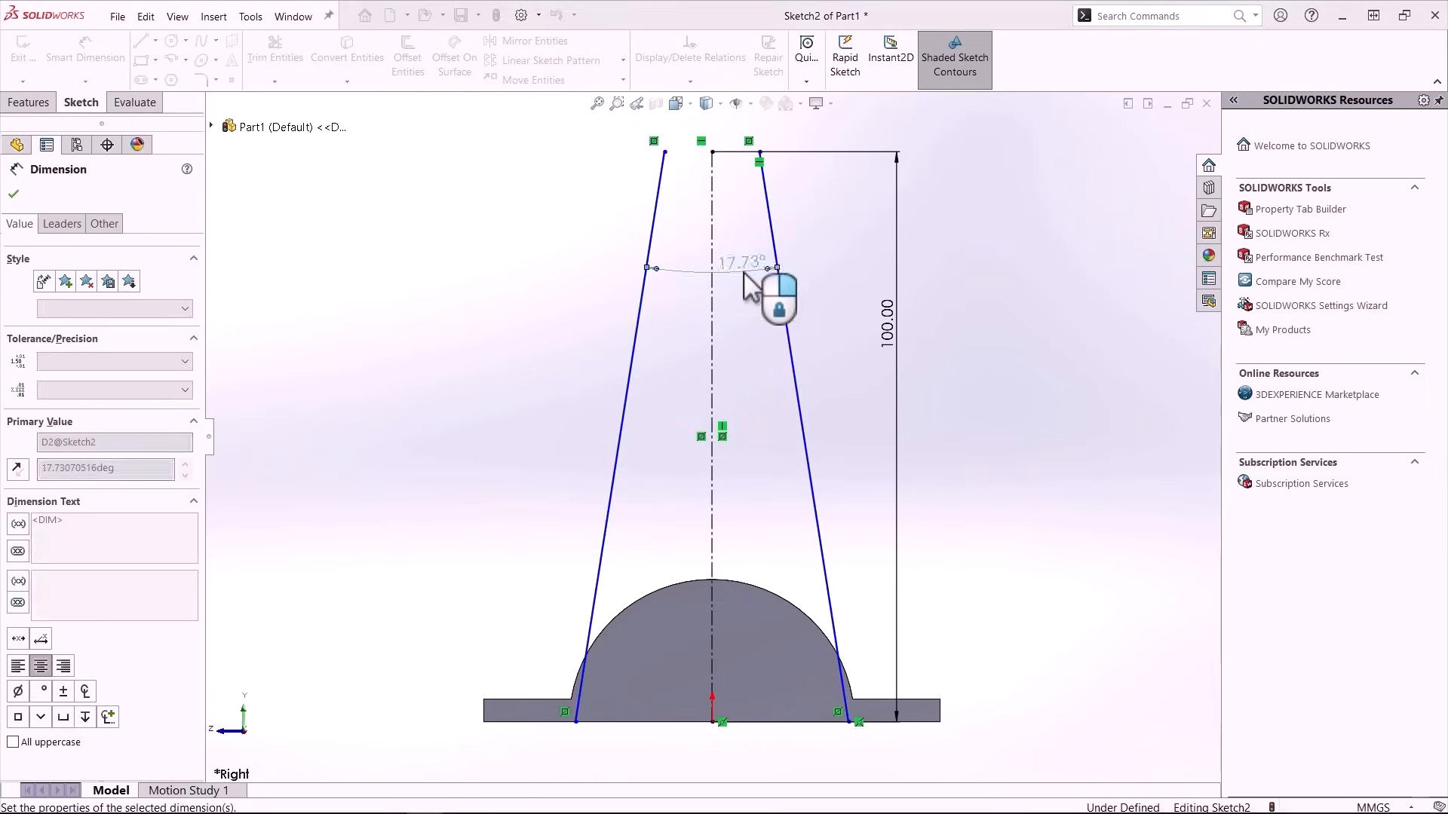
pyautogui.press('Escape')
# Close the tapered profile with horizontal lines joining the slanted lines' upper ends and lower ends.
pyautogui.press('f')
pyautogui.press('s')
pyautogui.click(769, 358)
pyautogui.click(673, 257)
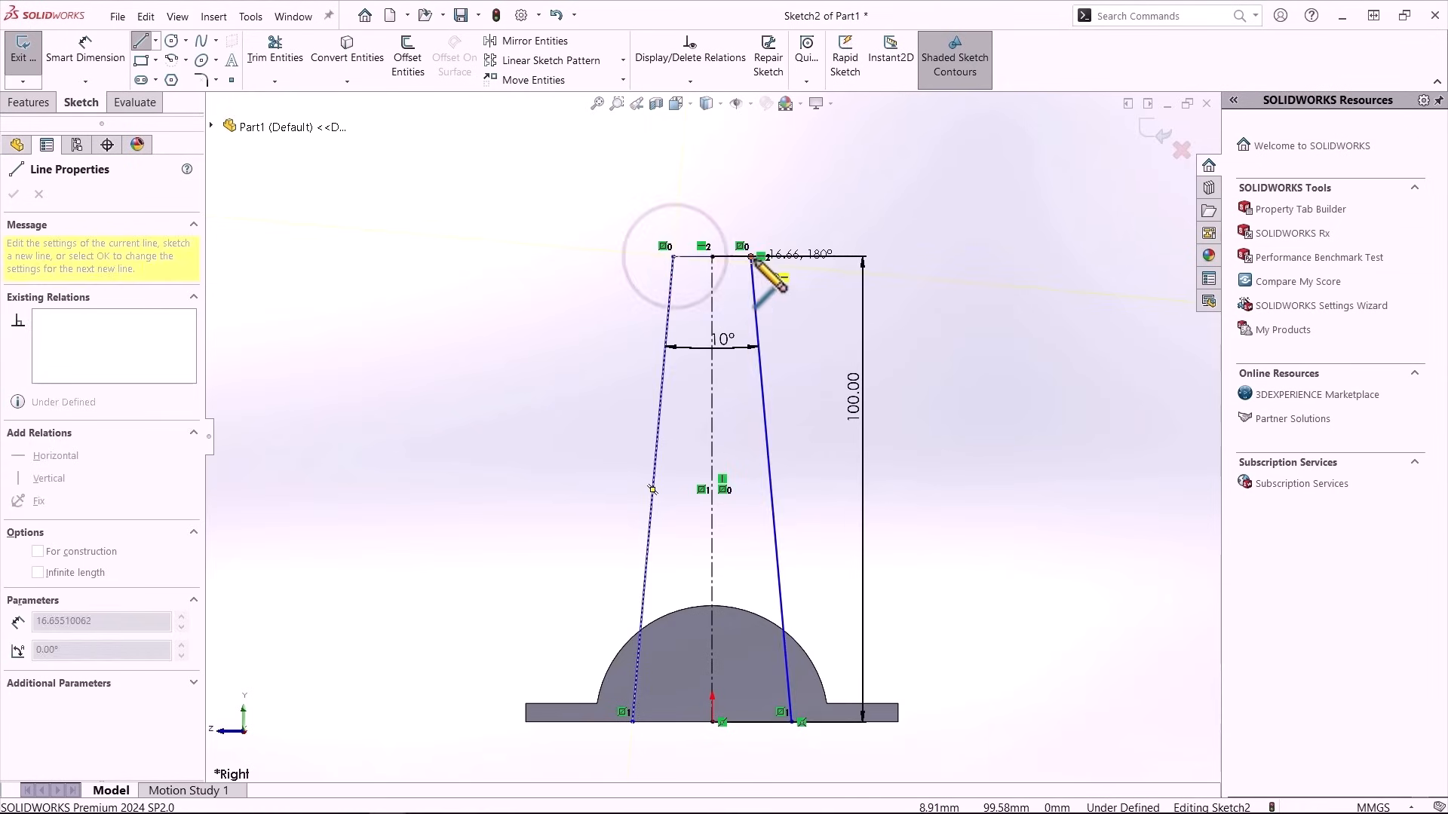
pyautogui.doubleClick(751, 257)
pyautogui.click(633, 722)
pyautogui.click(791, 721)
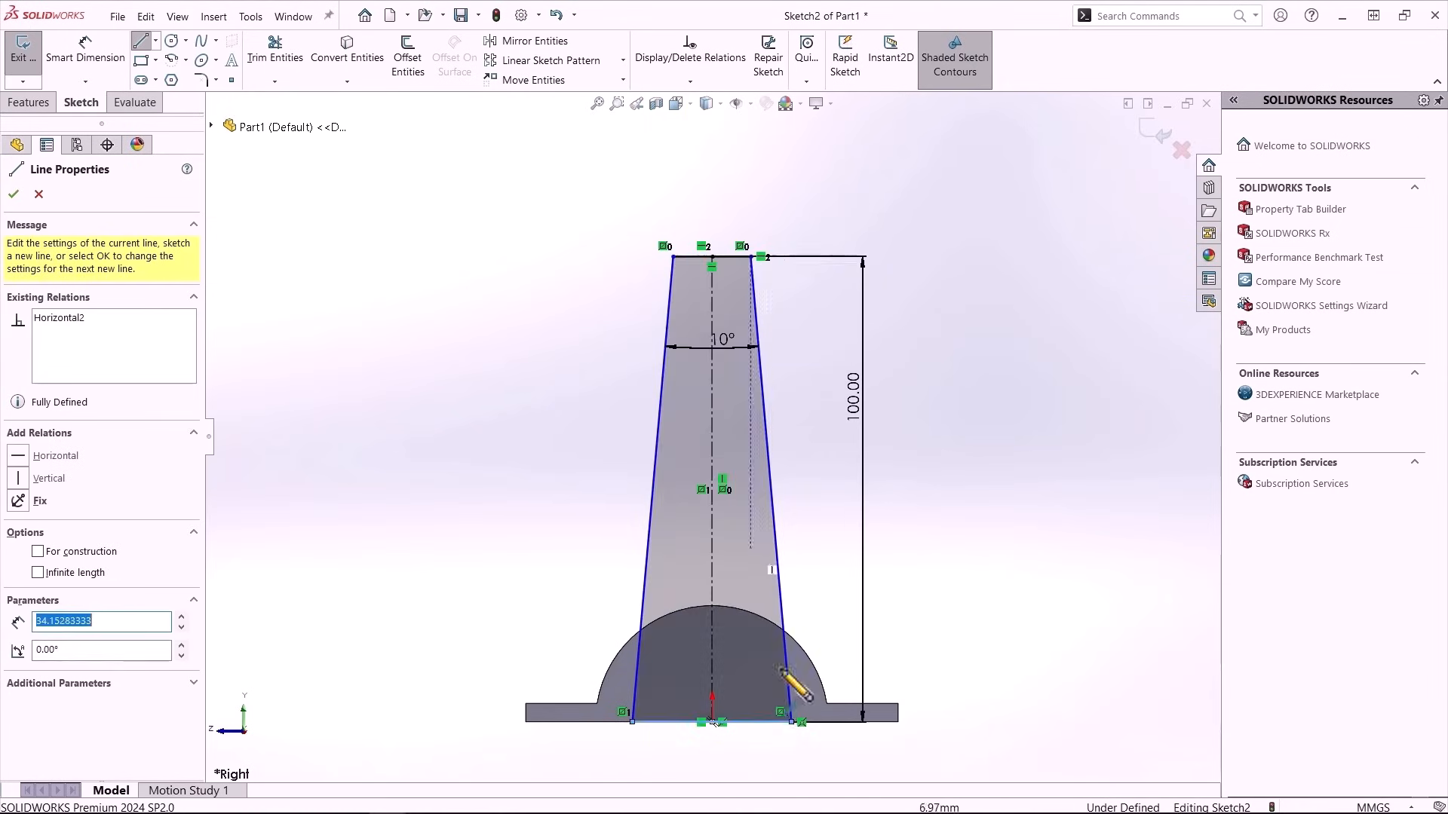
# Dimension the tapered profile's top line to 15 mm.
pyautogui.moveTo(772, 660); pyautogui.dragTo(766, 596, button='right')
pyautogui.click(695, 256)
pyautogui.click(702, 201)
pyautogui.write('15')
pyautogui.press('Return')
pyautogui.press('Escape')
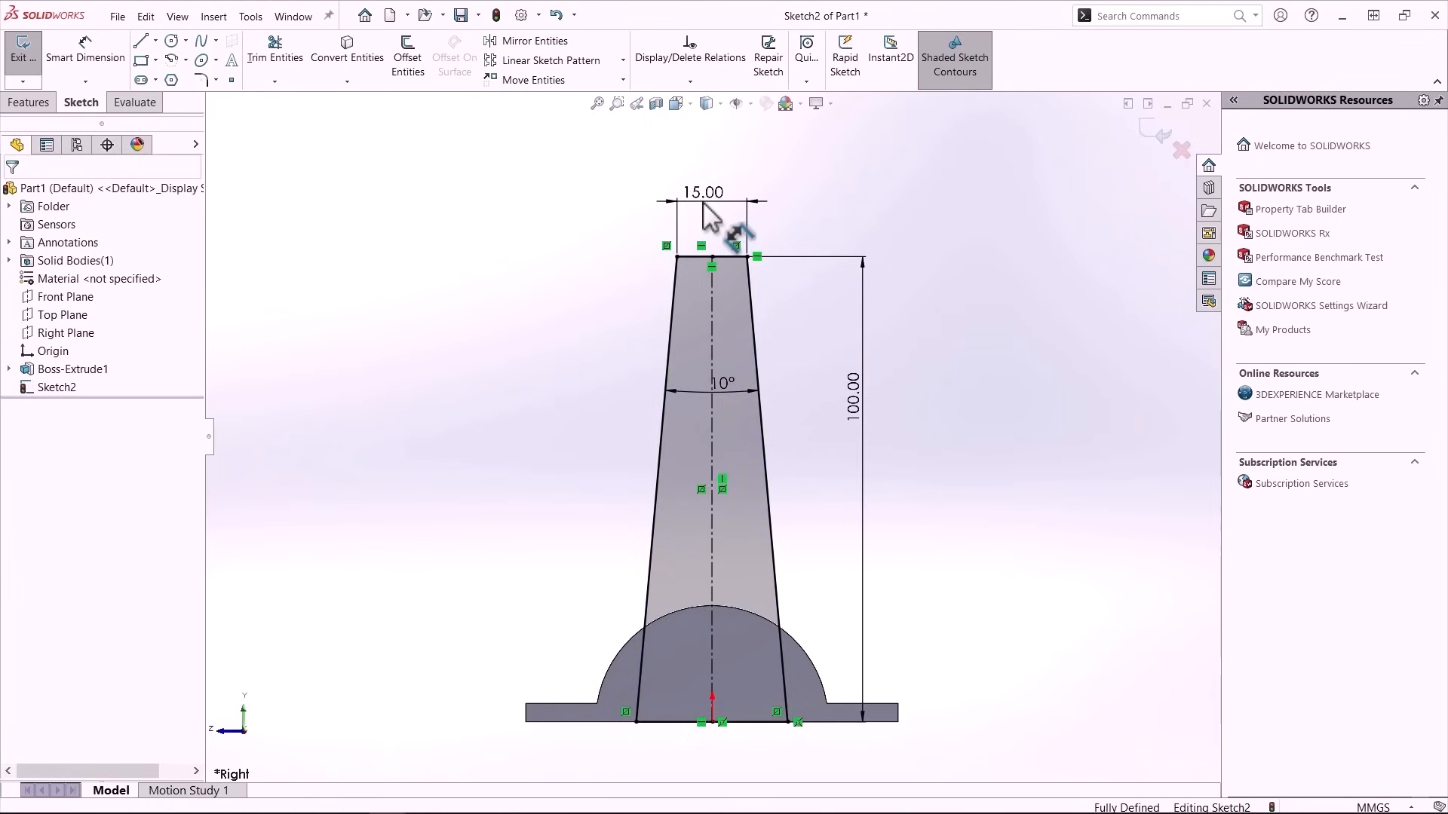
# Extrude the tapered profile 15 mm with the Mid Plane end condition, merged with the base.
pyautogui.moveTo(951, 422); pyautogui.dragTo(931, 314, button='right')
pyautogui.press('f')
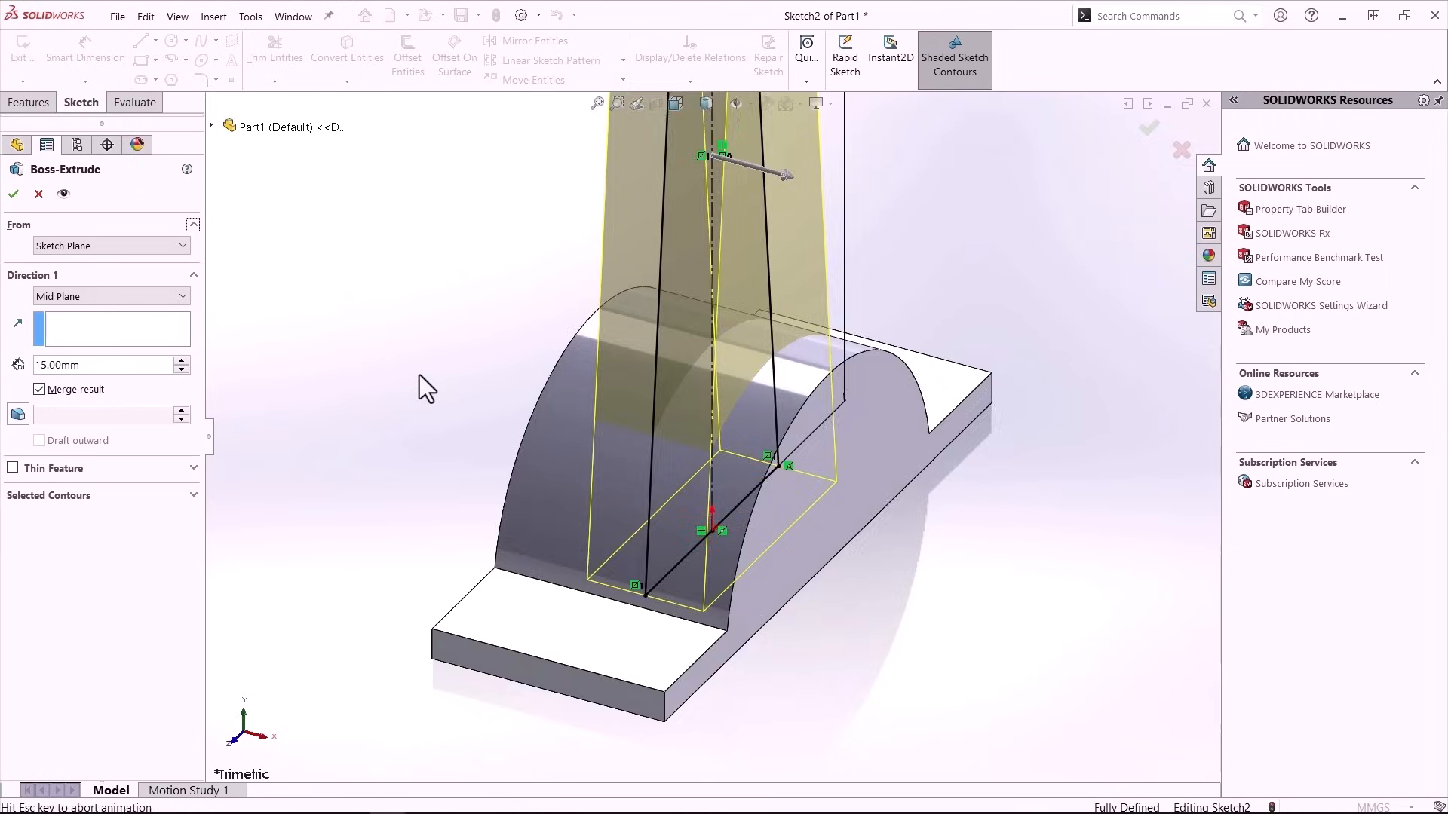
pyautogui.click(13, 198)
# Sketch a circle about 40 mm in diameter on the Right Plane, centred on the midpoint of the column's top edge.
pyautogui.click(89, 330)
pyautogui.click(104, 307)
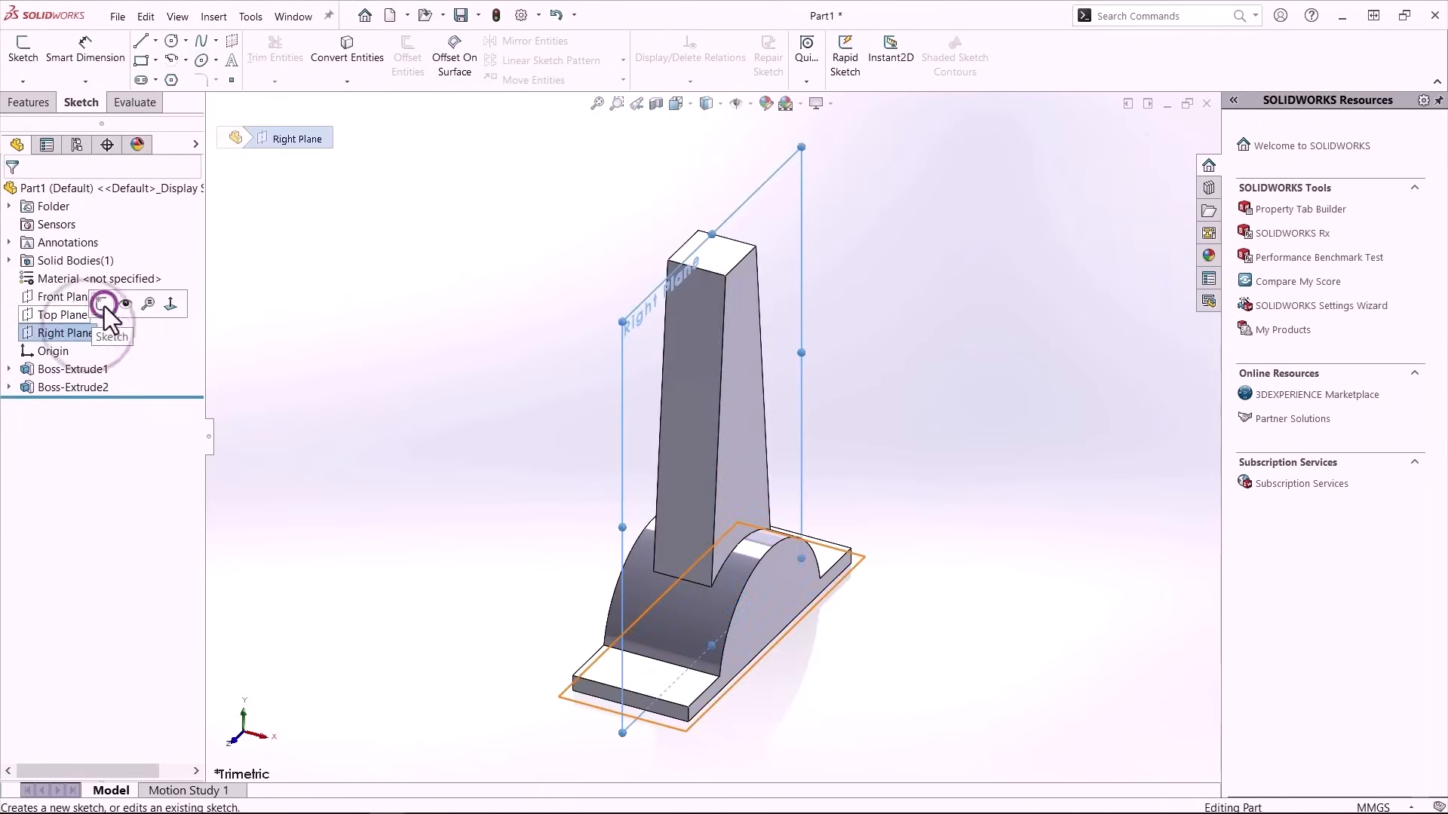
pyautogui.moveTo(446, 155); pyautogui.dragTo(449, 219, button='right')
pyautogui.click(713, 153)
pyautogui.click(669, 255)
# Set the diameter of the circle at the column's top to 25 mm.
pyautogui.moveTo(669, 255); pyautogui.dragTo(670, 198, button='right')
pyautogui.click(701, 267)
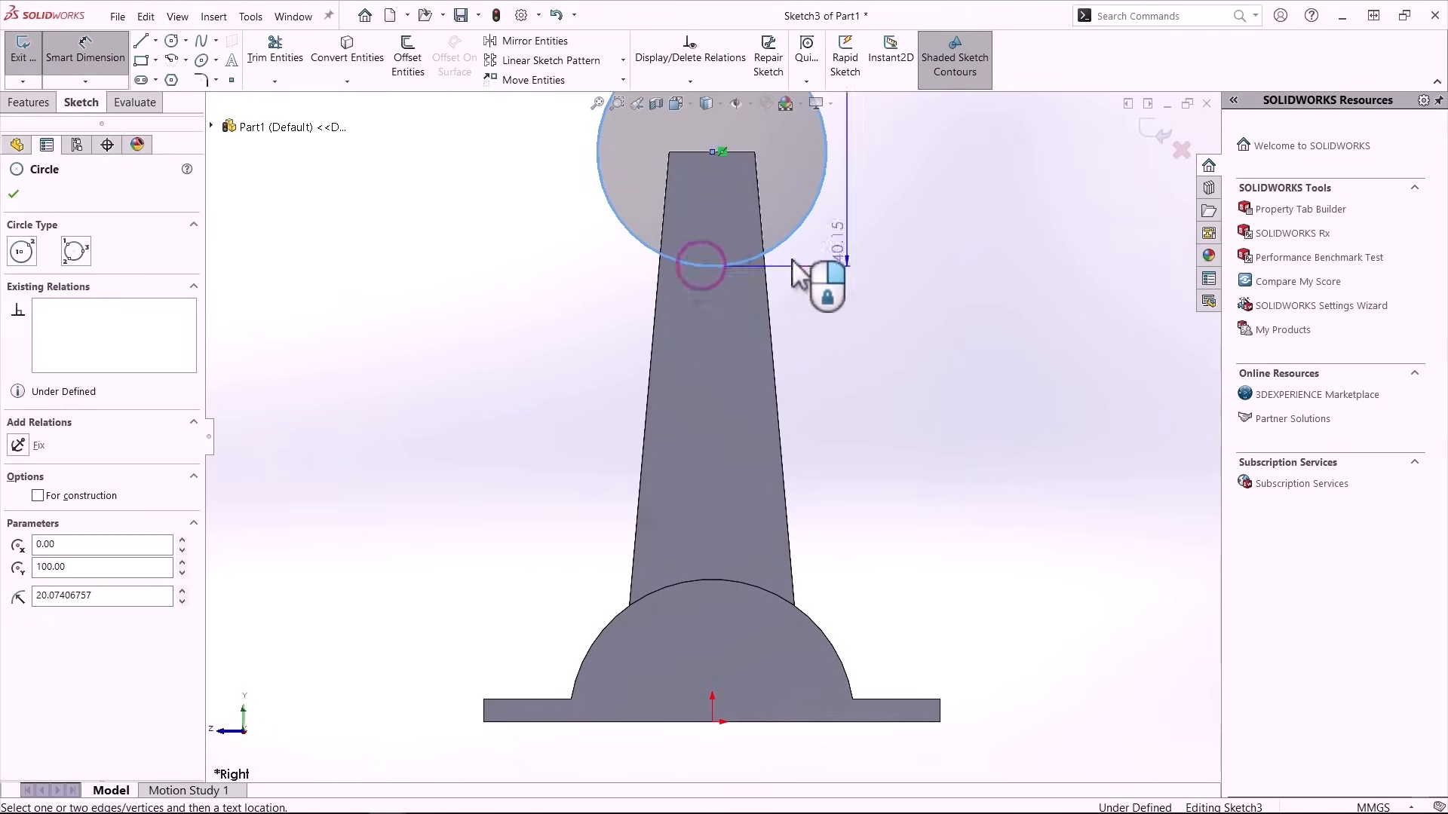
pyautogui.click(860, 257)
pyautogui.write('25')
pyautogui.press('Return')
# Extrude the 25 mm circle 20 mm with the Mid Plane end condition.
pyautogui.hotkey('ctrl', '7')
pyautogui.moveTo(865, 255); pyautogui.dragTo(882, 332, button='right')
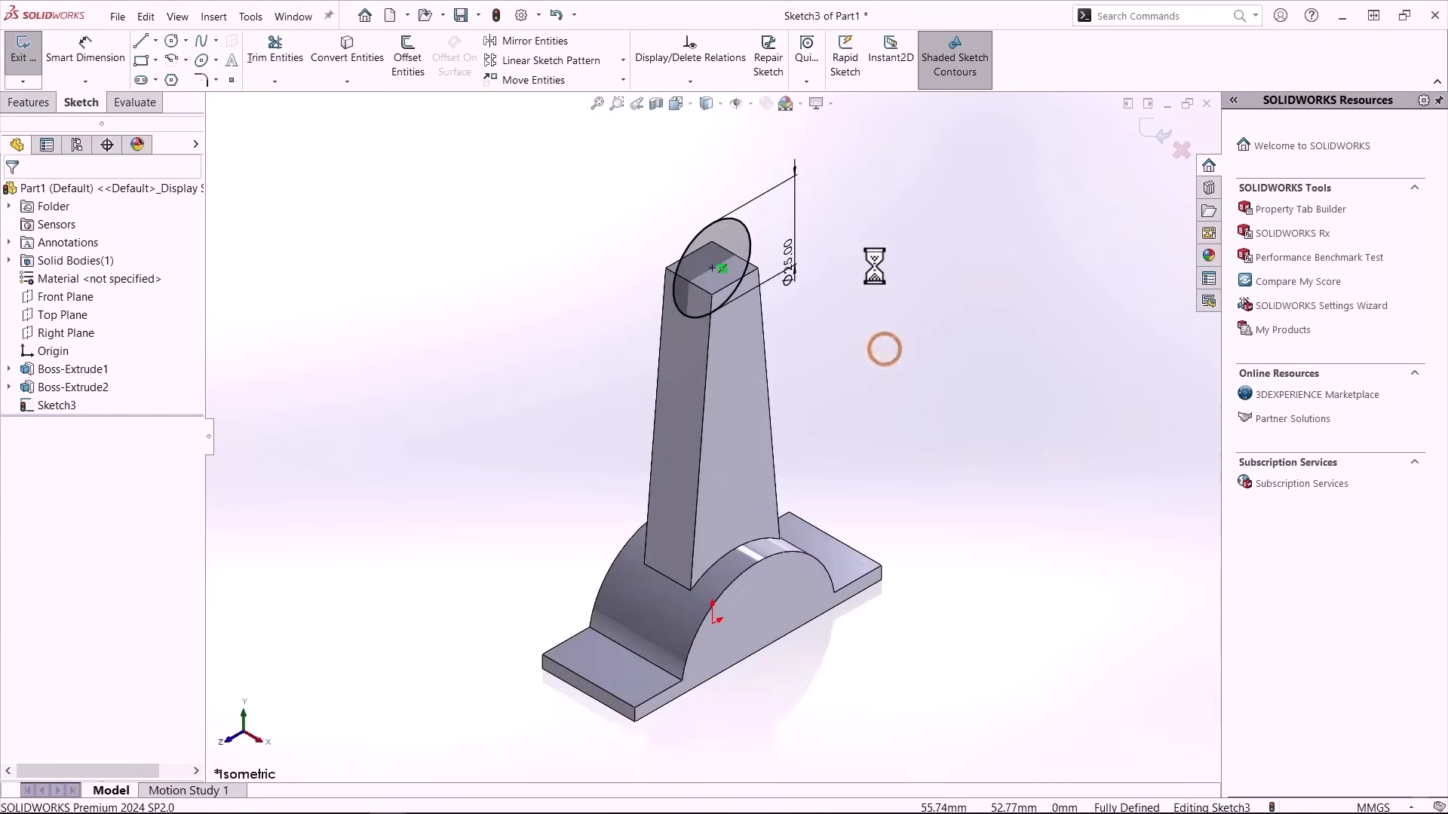
pyautogui.write('20')
pyautogui.press('Return')
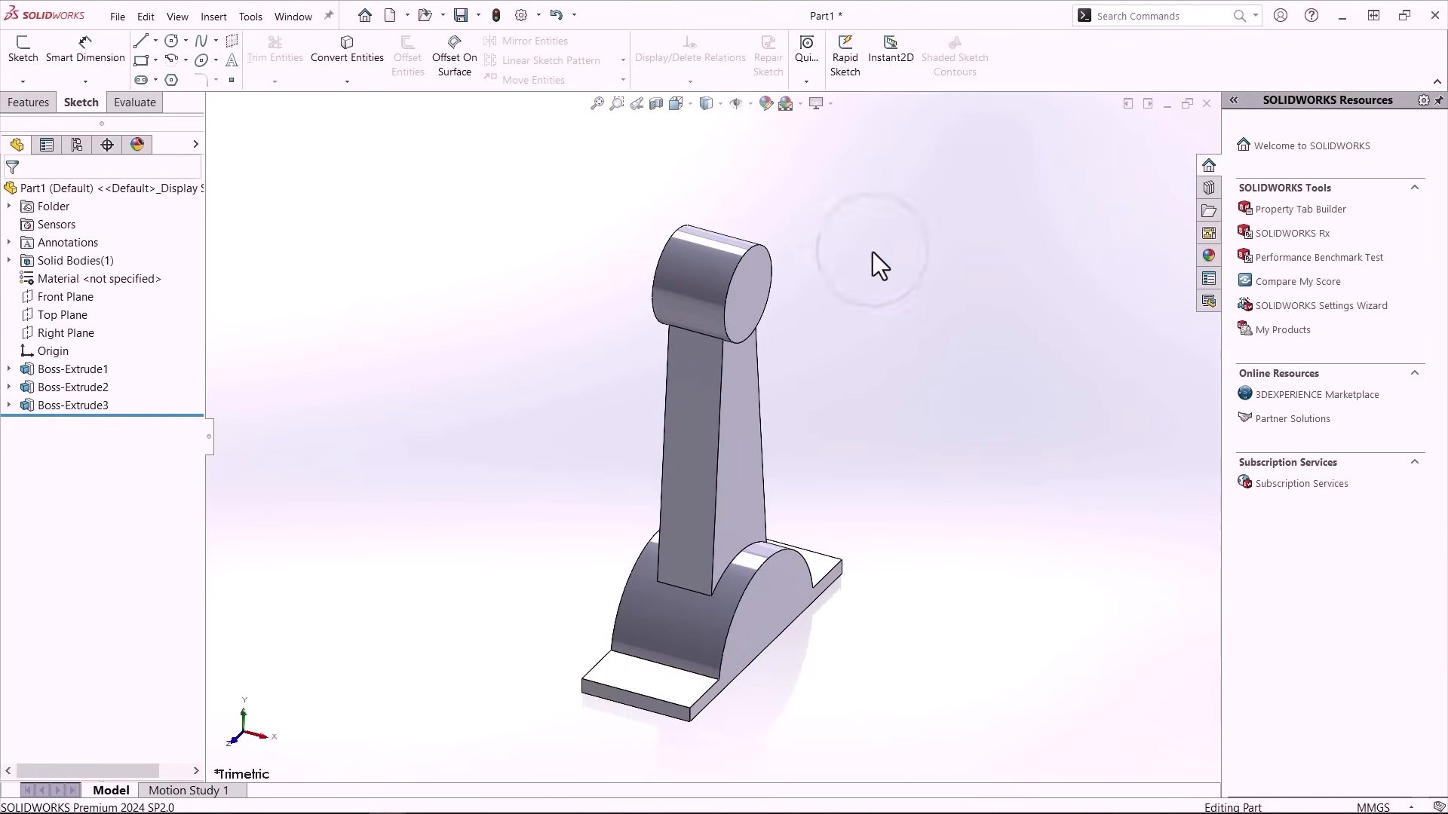
# Start a sketch on the Right Plane and draw a circle centred on the origin inside the base arch.
pyautogui.click(56, 332)
pyautogui.click(87, 313)
pyautogui.click(711, 722)
pyautogui.moveTo(573, 603)
pyautogui.mouseDown(button='right')
pyautogui.moveTo(641, 648)
pyautogui.moveTo(671, 601)
pyautogui.mouseUp(button='right')
pyautogui.click(671, 659)
# Dimension the gap between the new circle and the base's outer arc to 3 mm.
pyautogui.click(623, 634)
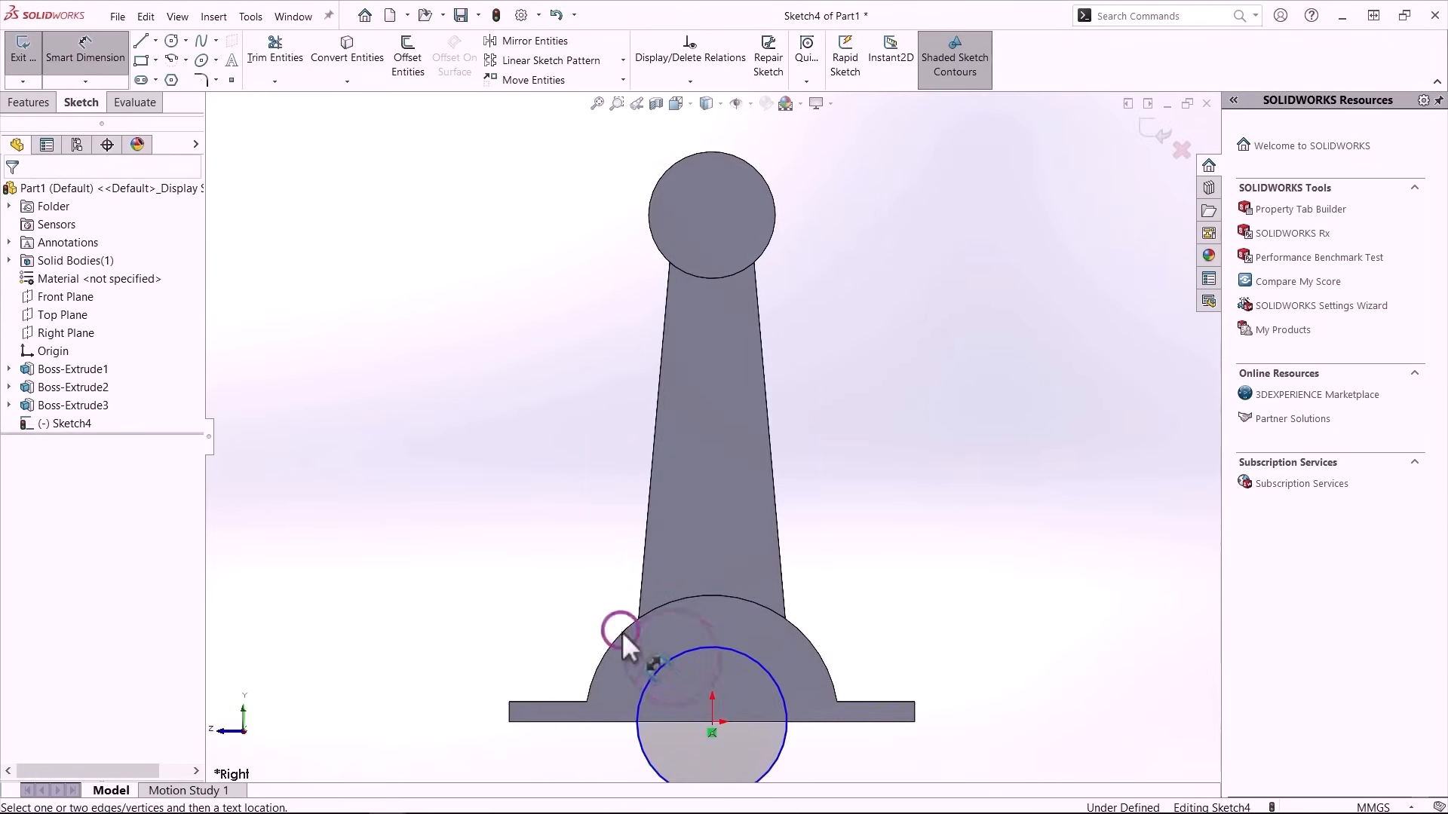
pyautogui.click(656, 671)
pyautogui.click(554, 603)
pyautogui.write('3.00mm')
pyautogui.press('Return')
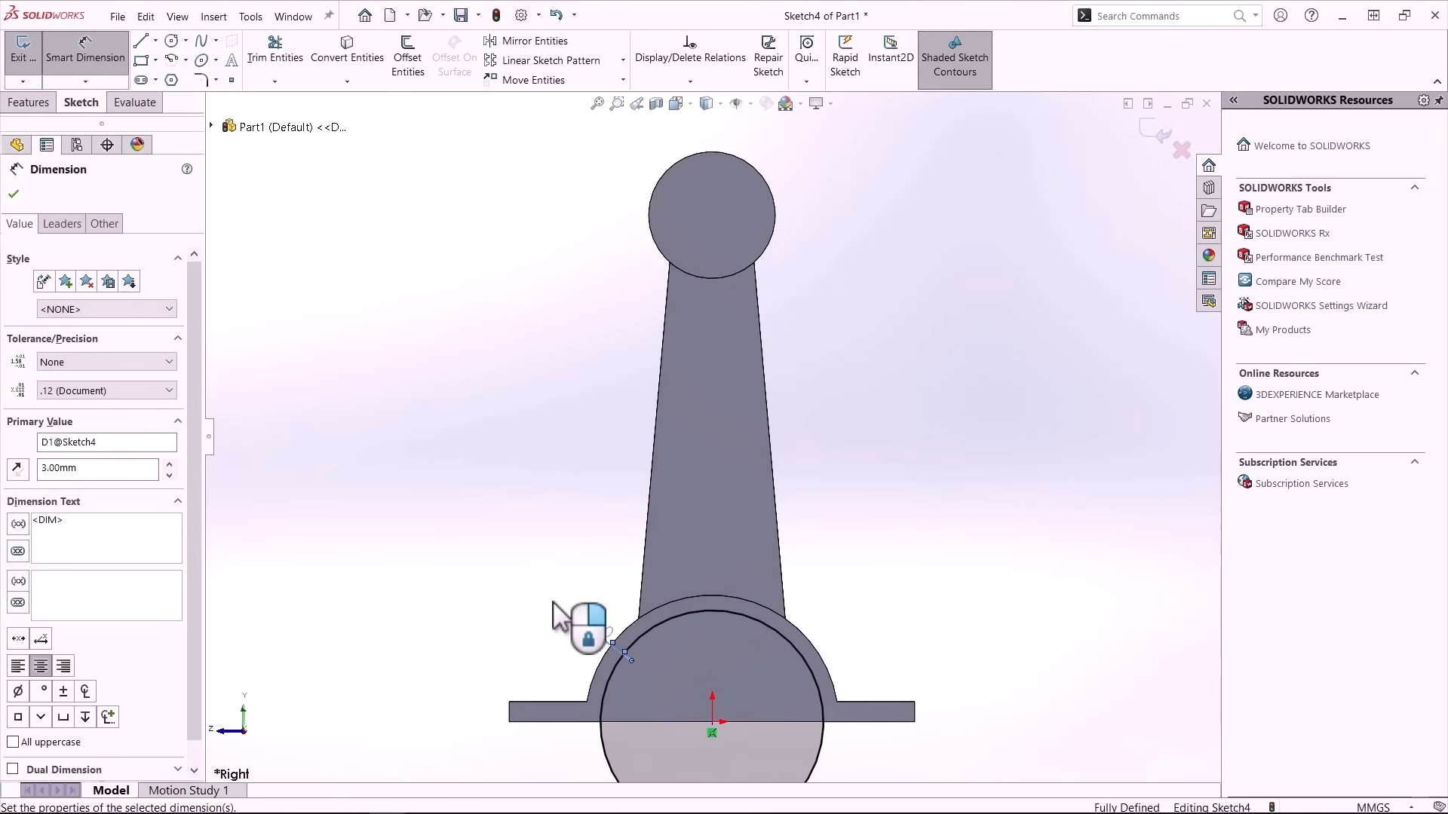
pyautogui.press('Escape')
# Offset the upper cylinder's circular edge 3 mm inward.
pyautogui.click(408, 58)
pyautogui.click(717, 213)
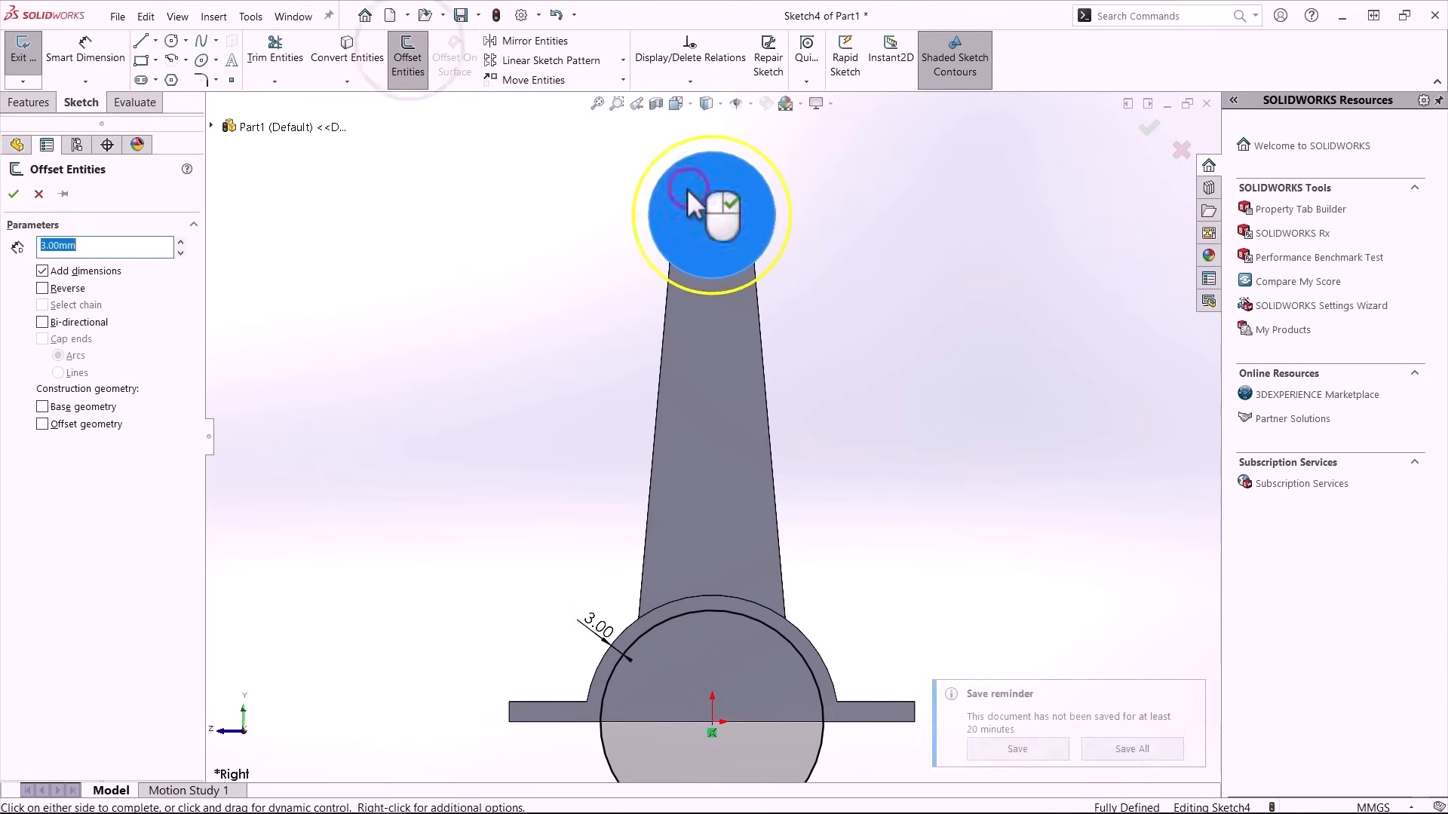
pyautogui.click(14, 194)
# Cut both circles through the part with the Through All - Both end condition.
pyautogui.moveTo(1069, 556); pyautogui.dragTo(1068, 646, button='right')
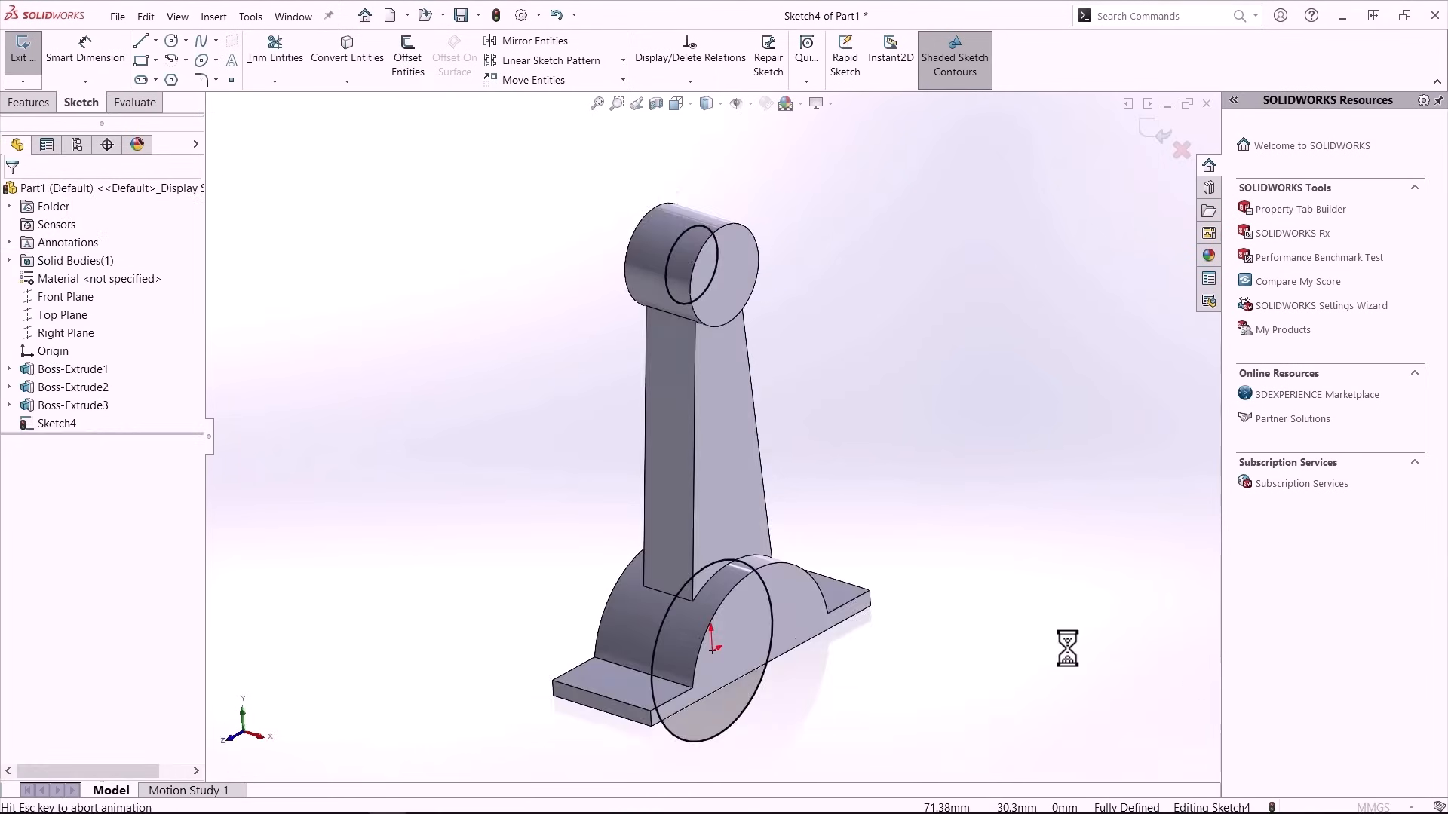
pyautogui.click(111, 298)
pyautogui.click(111, 342)
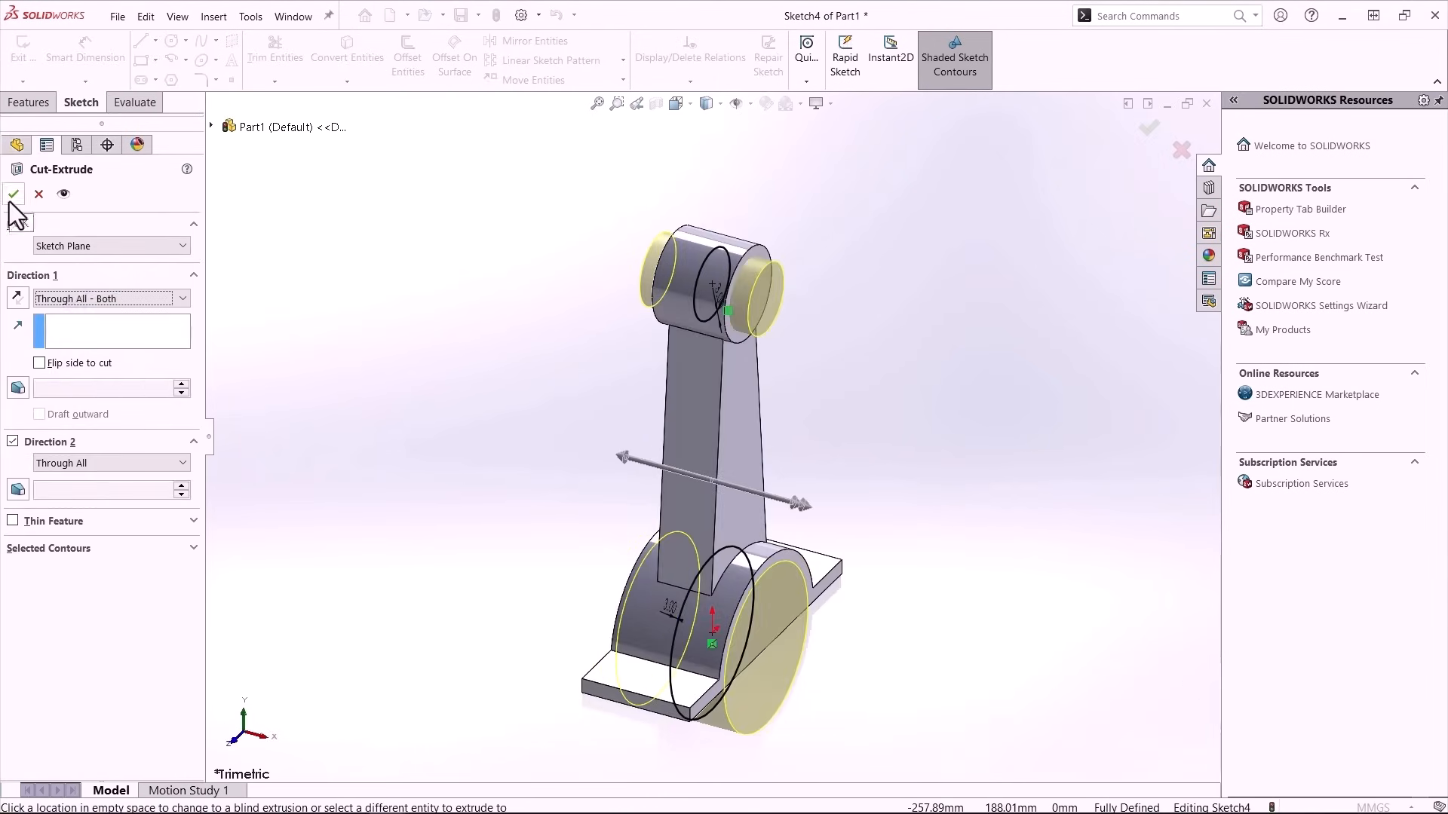
pyautogui.click(14, 195)
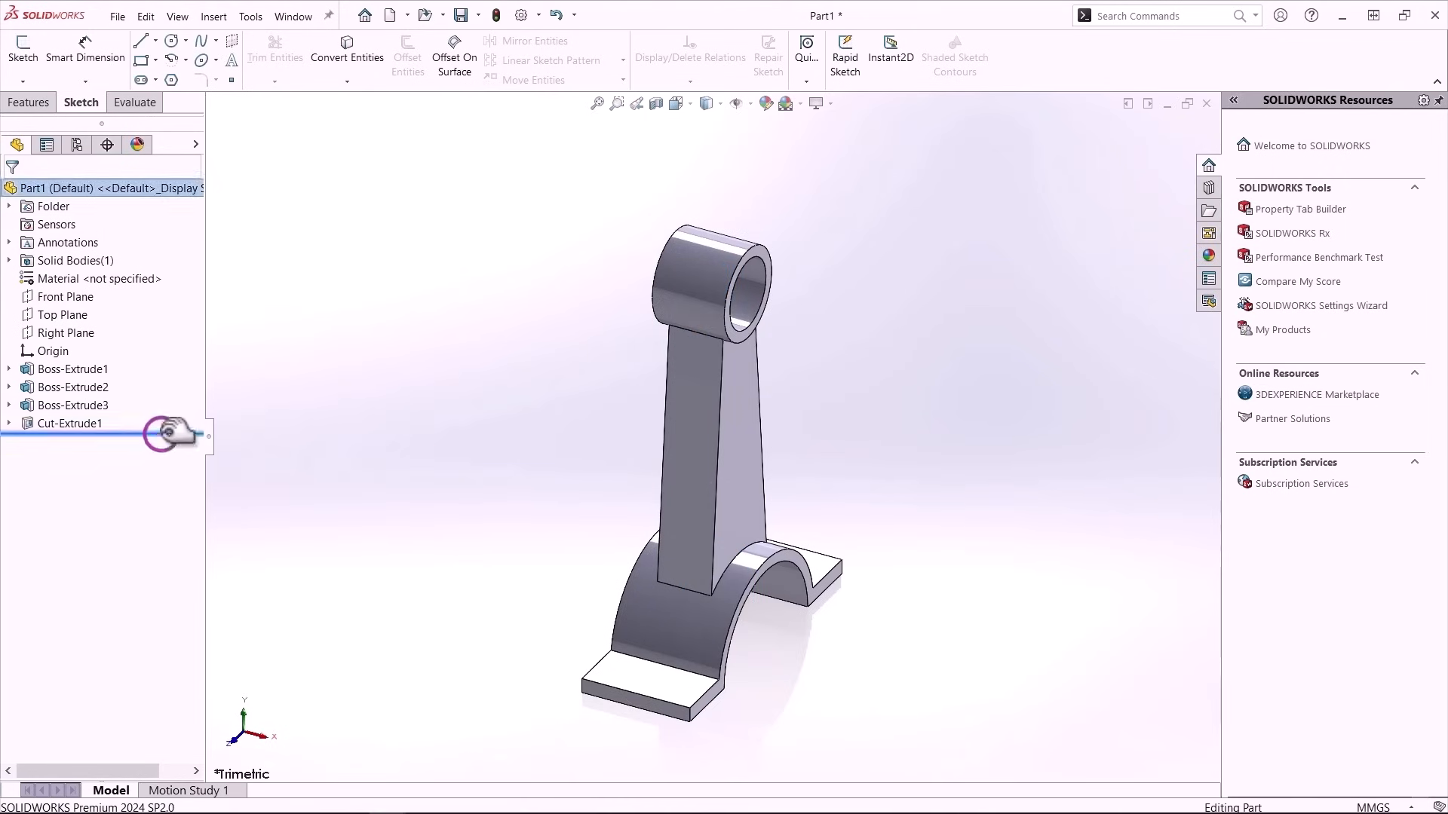
# Roll the model back to before the cut and sketch a centerpoint straight slot on the tab's top face, centred on the origin along the base.
pyautogui.moveTo(169, 435); pyautogui.dragTo(170, 417)
pyautogui.click(646, 695)
pyautogui.click(718, 646)
pyautogui.click(141, 80)
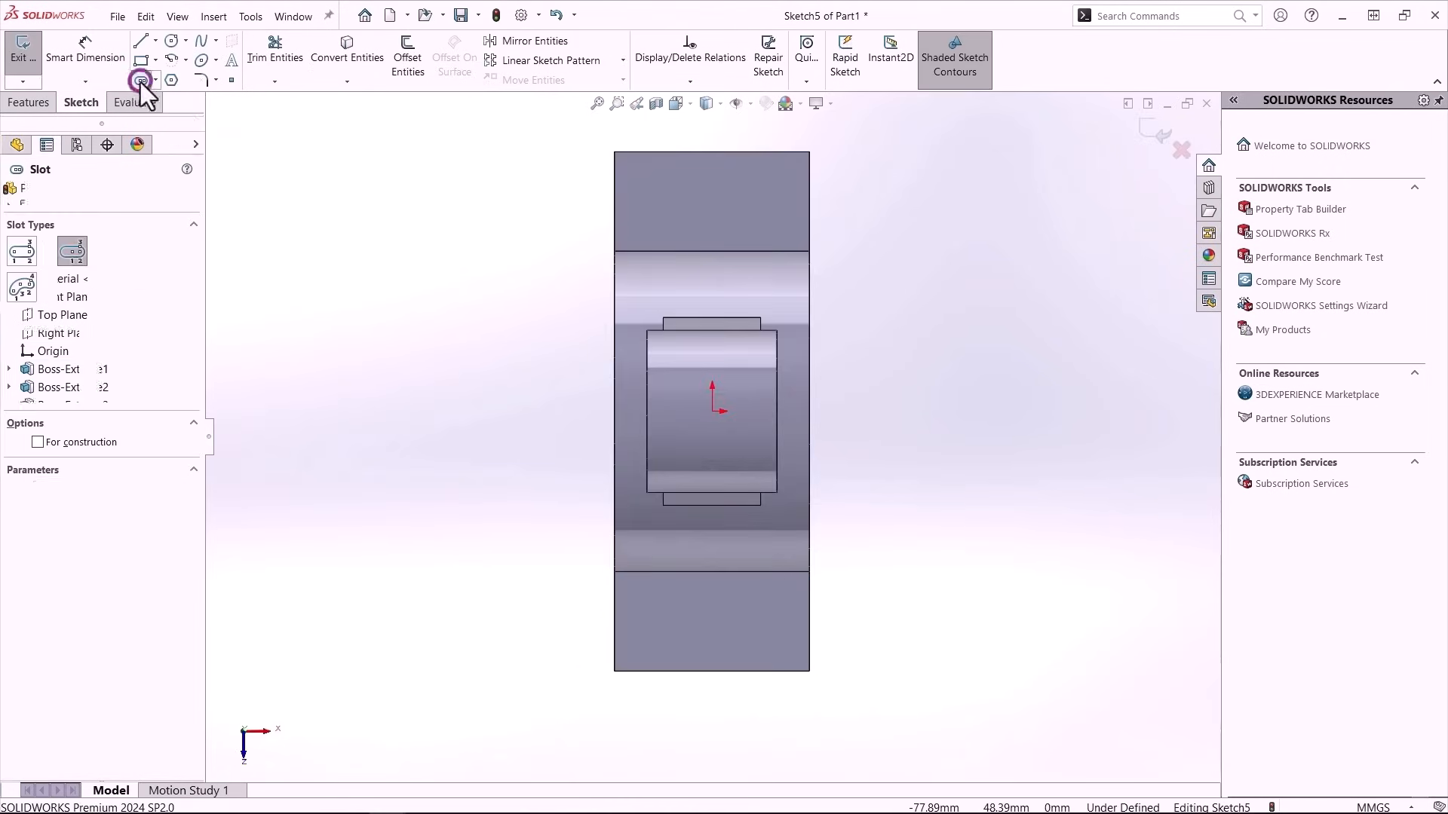
pyautogui.click(711, 195)
pyautogui.click(751, 181)
pyautogui.press('Escape')
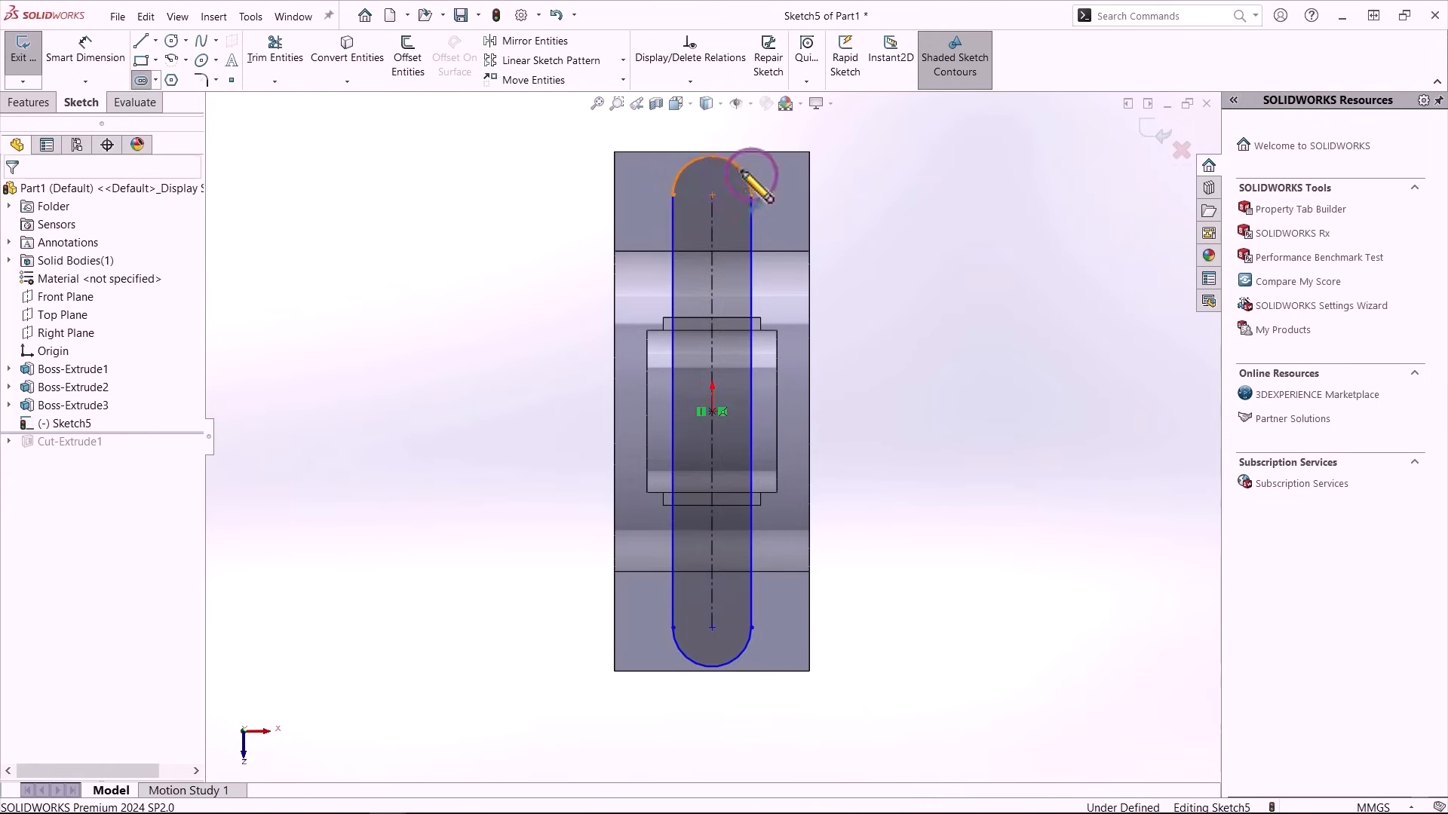
# Make the slot's end arc tangent to the tab's outer edge.
pyautogui.click(748, 179)
pyautogui.keyDown('ctrl'); pyautogui.click(738, 153); pyautogui.keyUp('ctrl')
pyautogui.click(783, 91)
# Dimension the slot's width to 15 mm.
pyautogui.press('d')
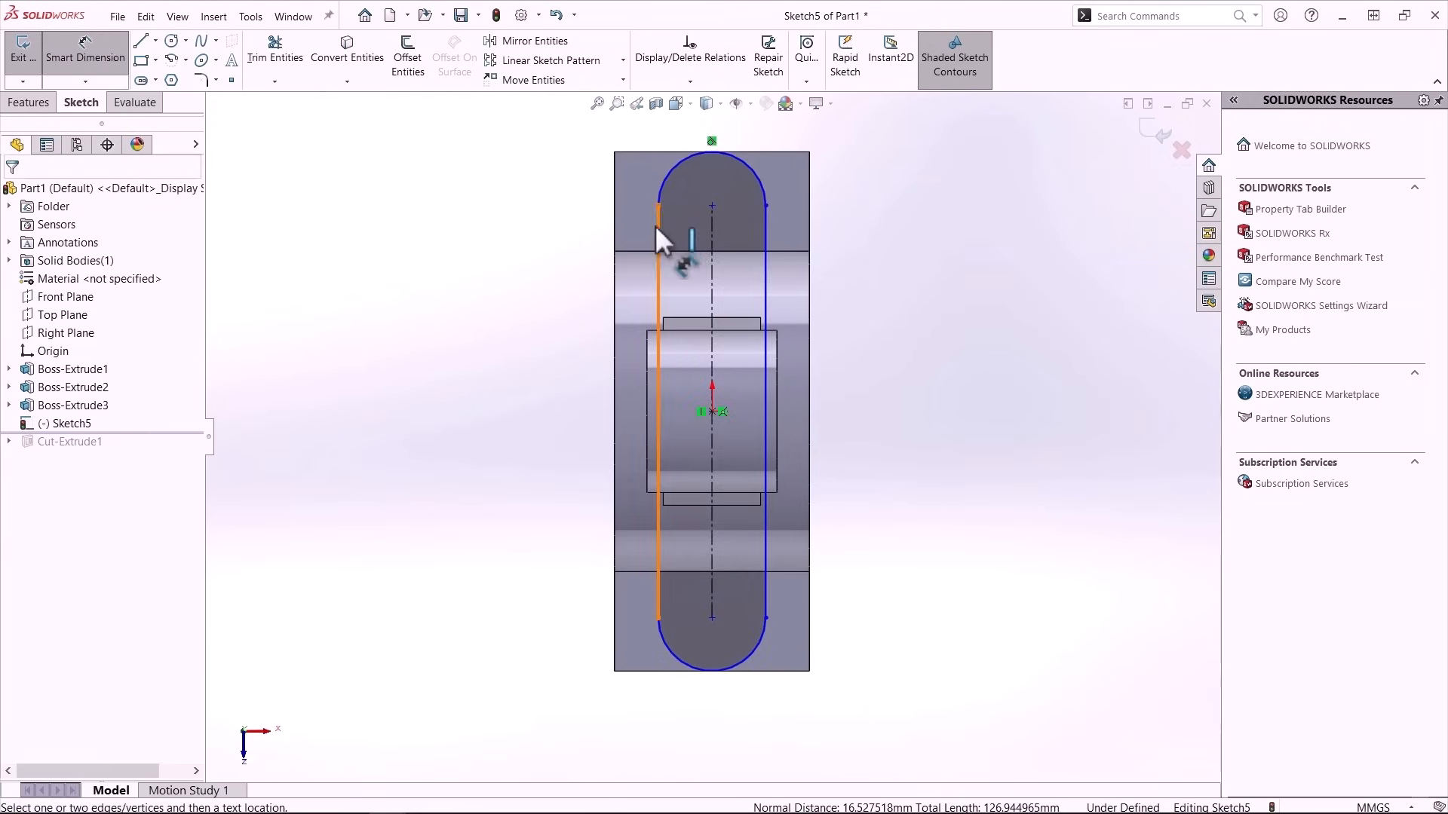
pyautogui.click(656, 224)
pyautogui.click(765, 238)
pyautogui.click(904, 249)
pyautogui.write('15')
pyautogui.press('Return')
pyautogui.press('Escape')
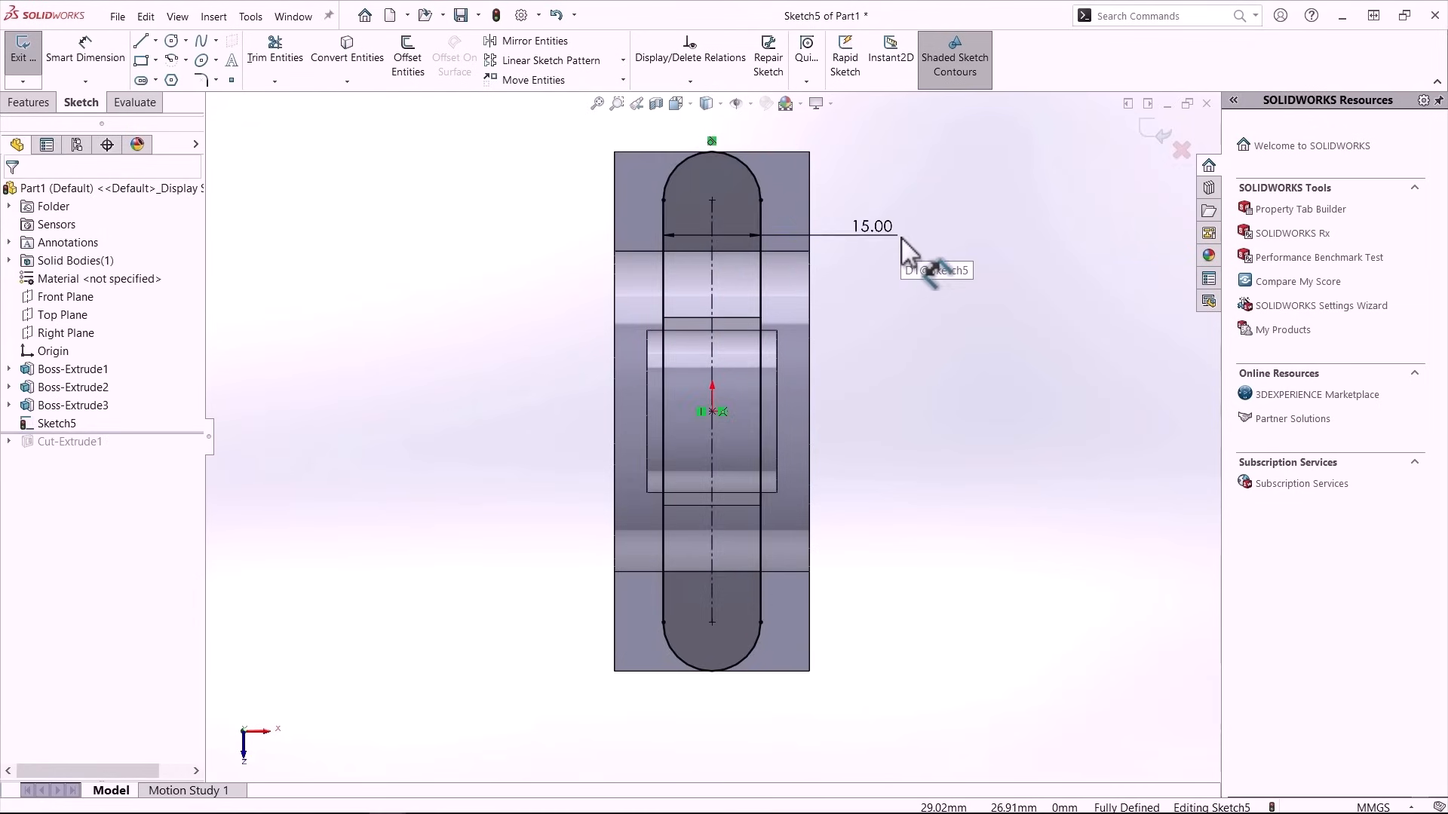
# Extrude the slot upward 15 mm with the Blind end condition and roll the model forward past the cut.
pyautogui.hotkey('ctrl', '7')
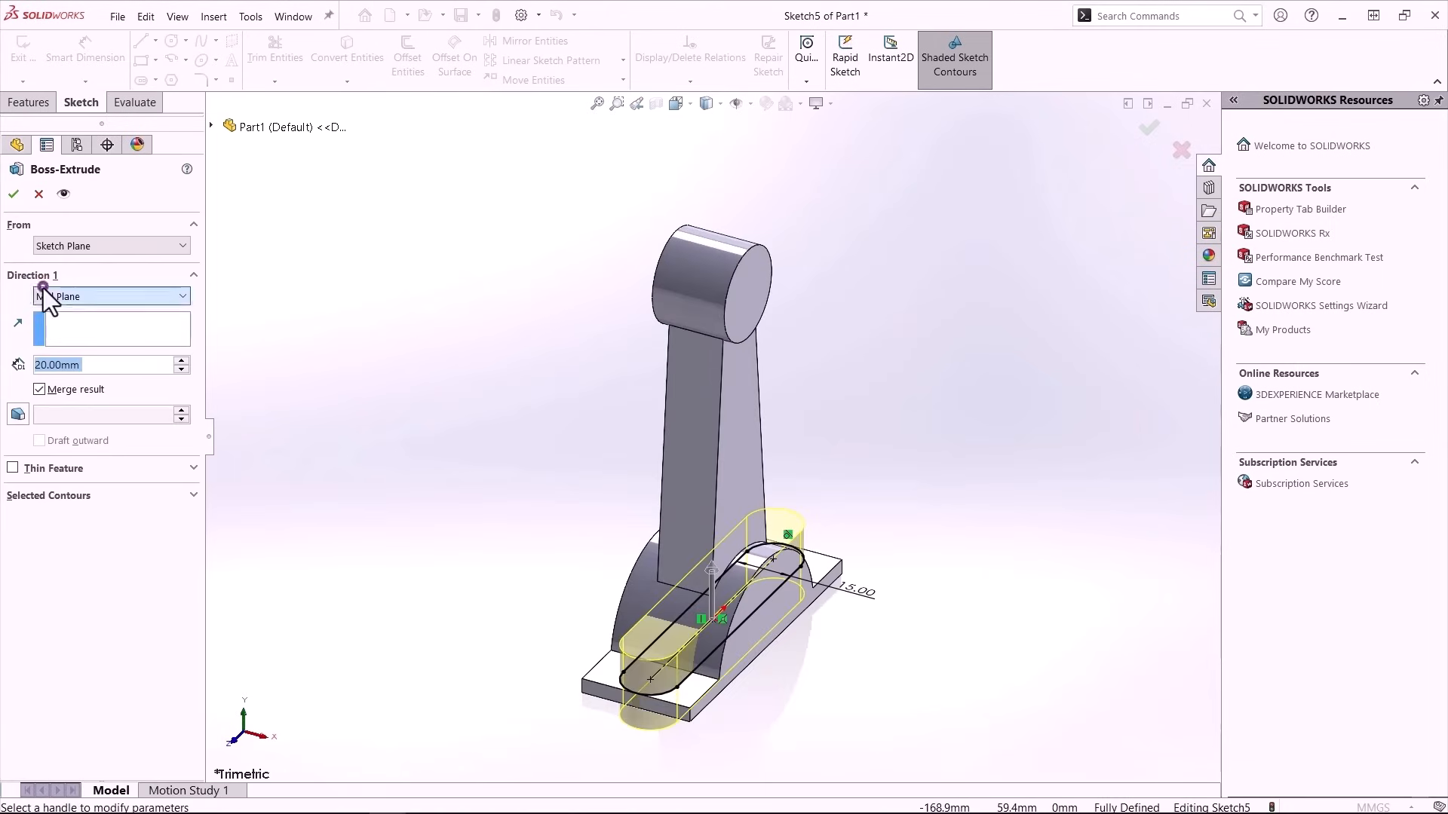
pyautogui.click(43, 294)
pyautogui.click(49, 308)
pyautogui.write('15')
pyautogui.press('Return')
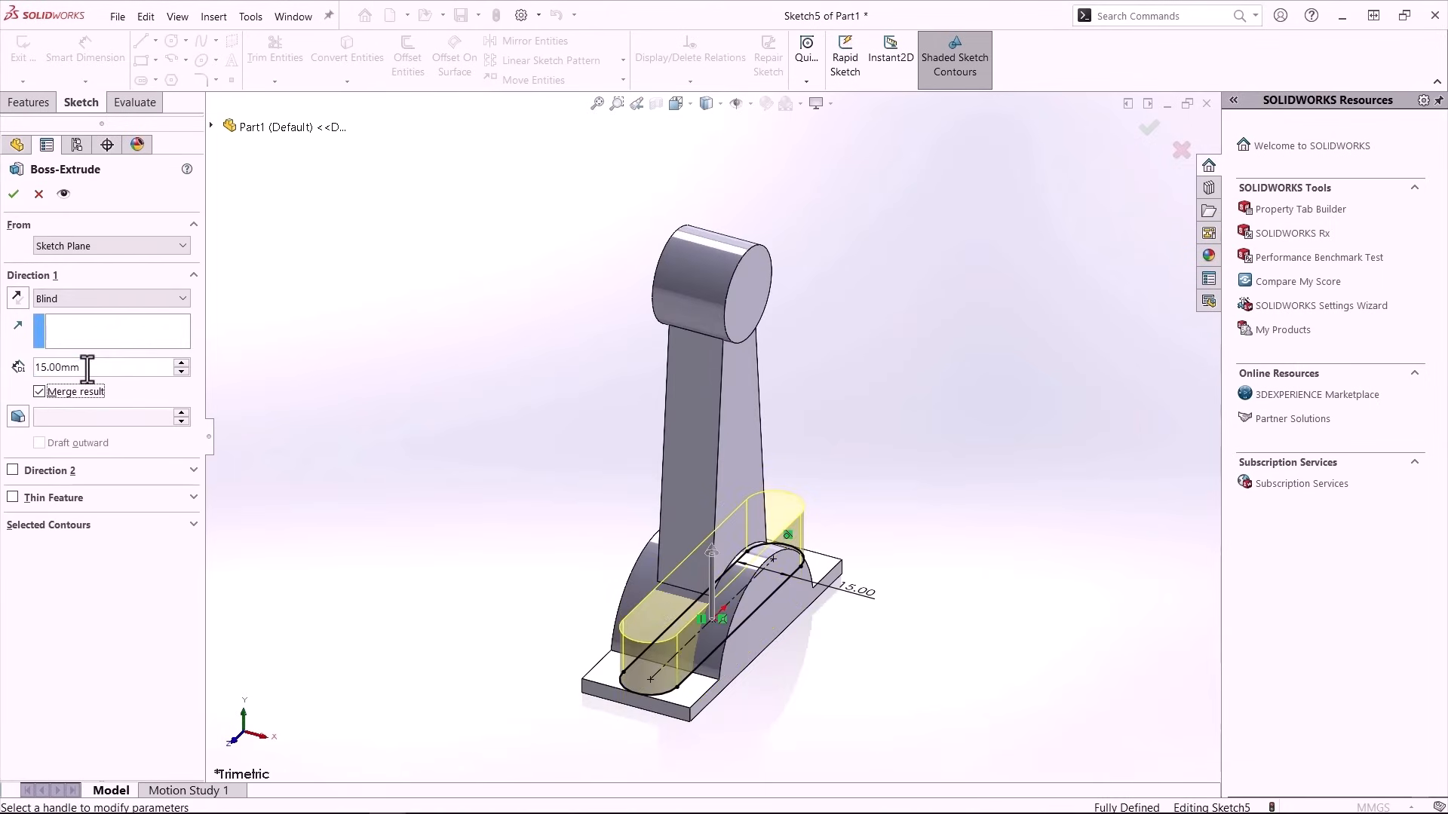
pyautogui.click(13, 193)
pyautogui.moveTo(151, 432); pyautogui.dragTo(151, 451)
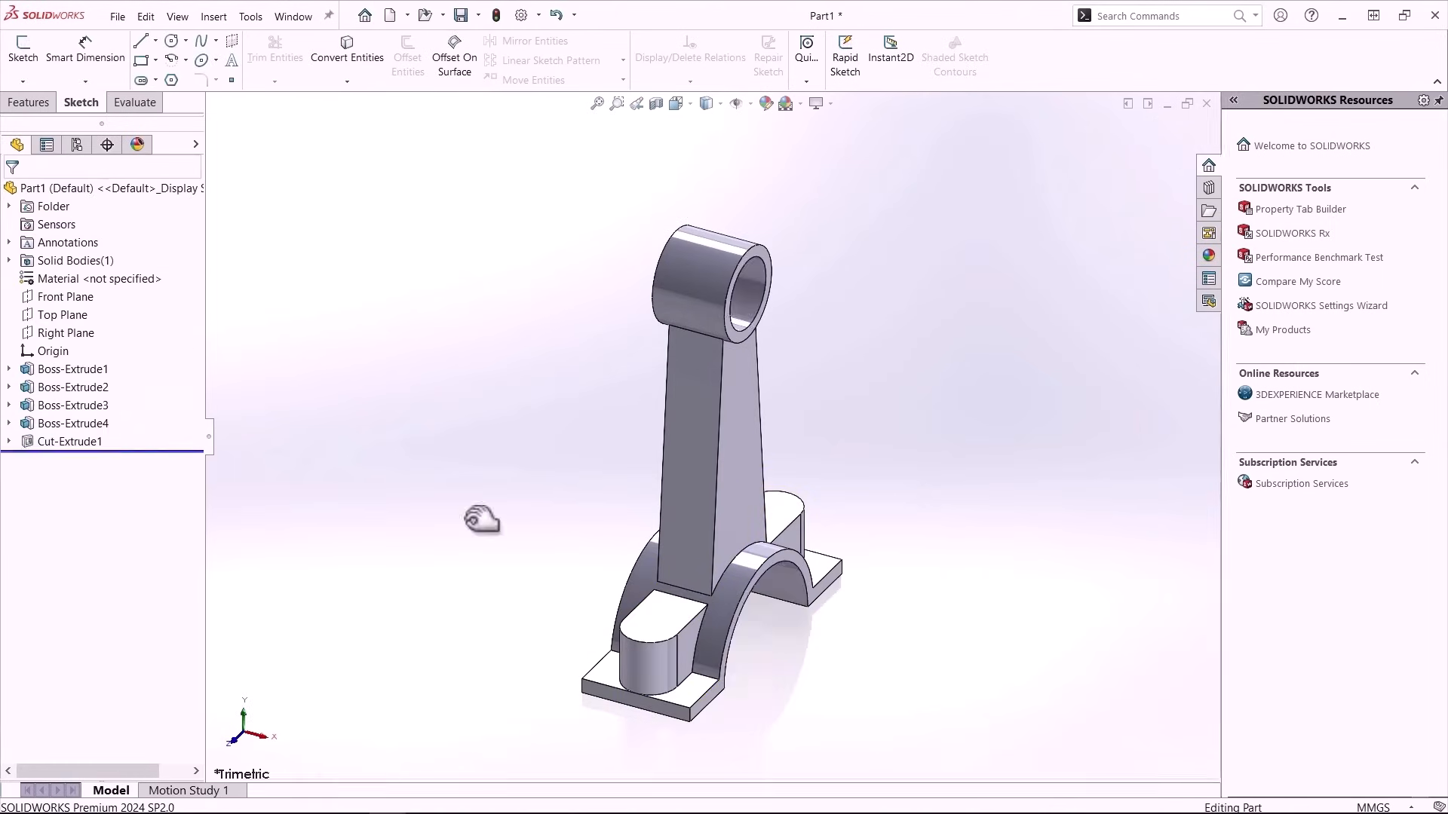
pyautogui.moveTo(521, 524); pyautogui.dragTo(556, 531, button='middle')
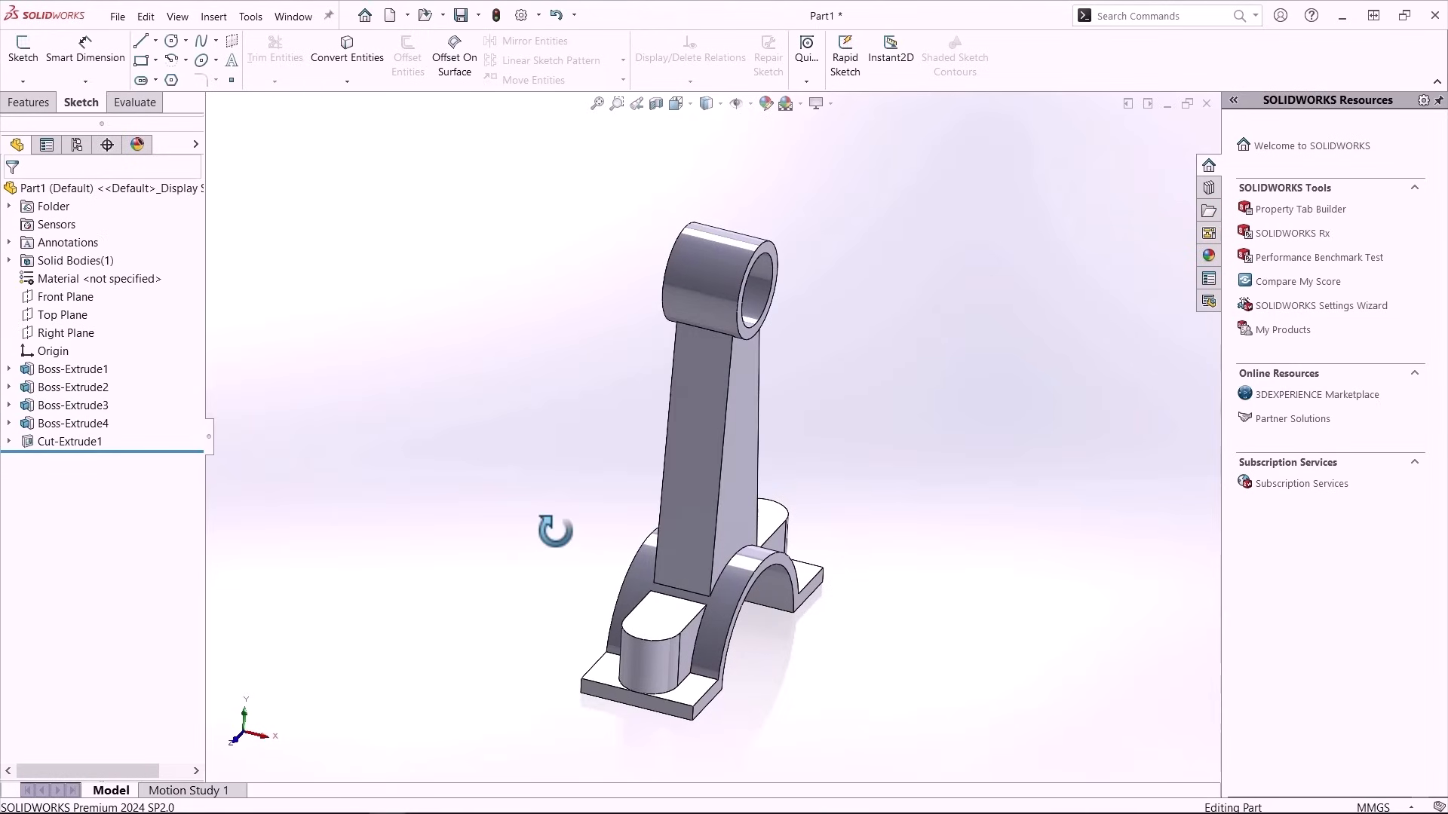
# Start a Hole Wizard hole and position one at the end-arc centre of each slot boss's top face.
pyautogui.click(28, 102)
pyautogui.click(316, 51)
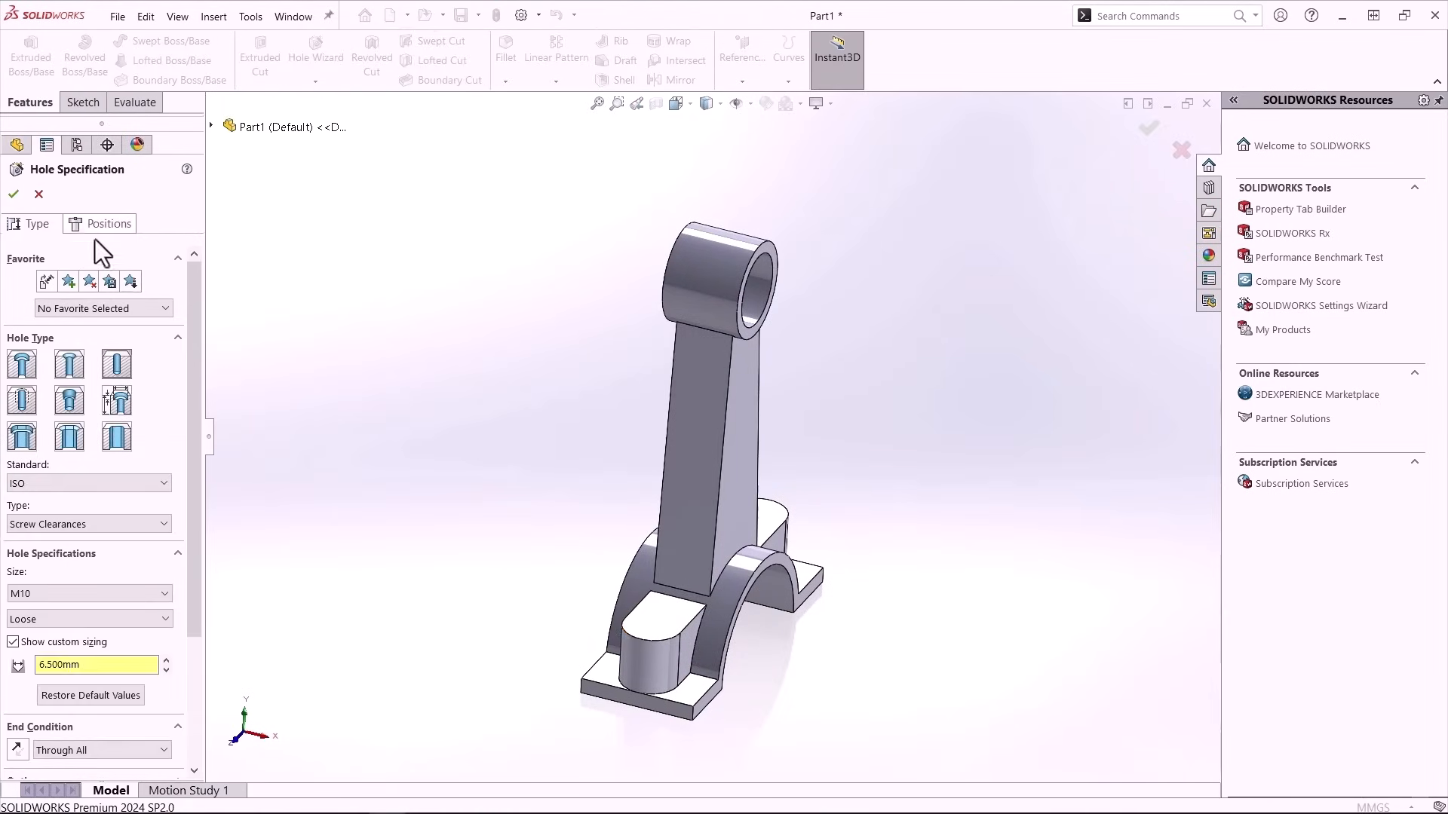
pyautogui.click(102, 223)
pyautogui.click(658, 628)
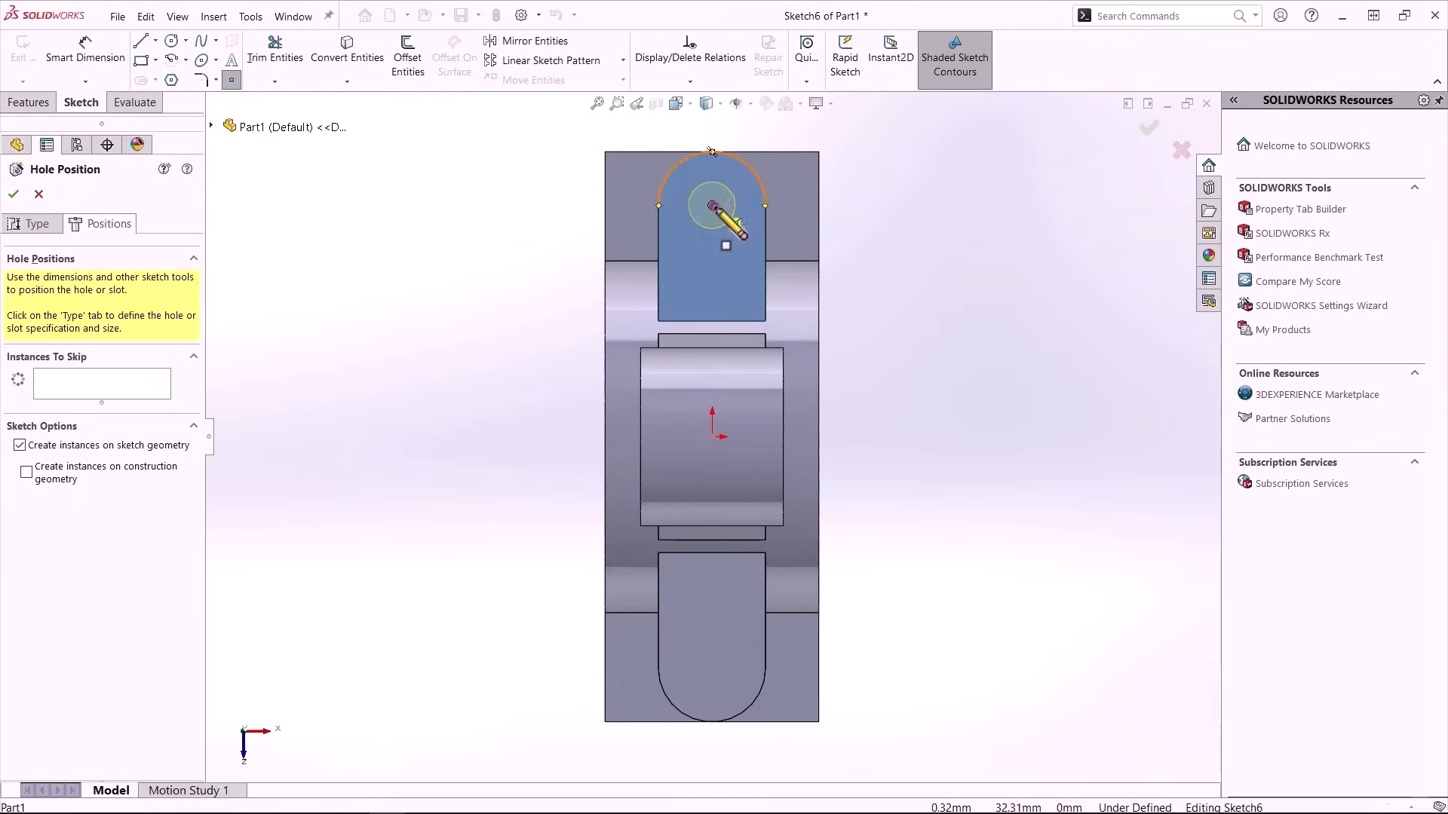
pyautogui.click(711, 669)
# Set both boss holes to M6.5 screw clearance with Loose fit and Through All, and create them.
pyautogui.click(44, 224)
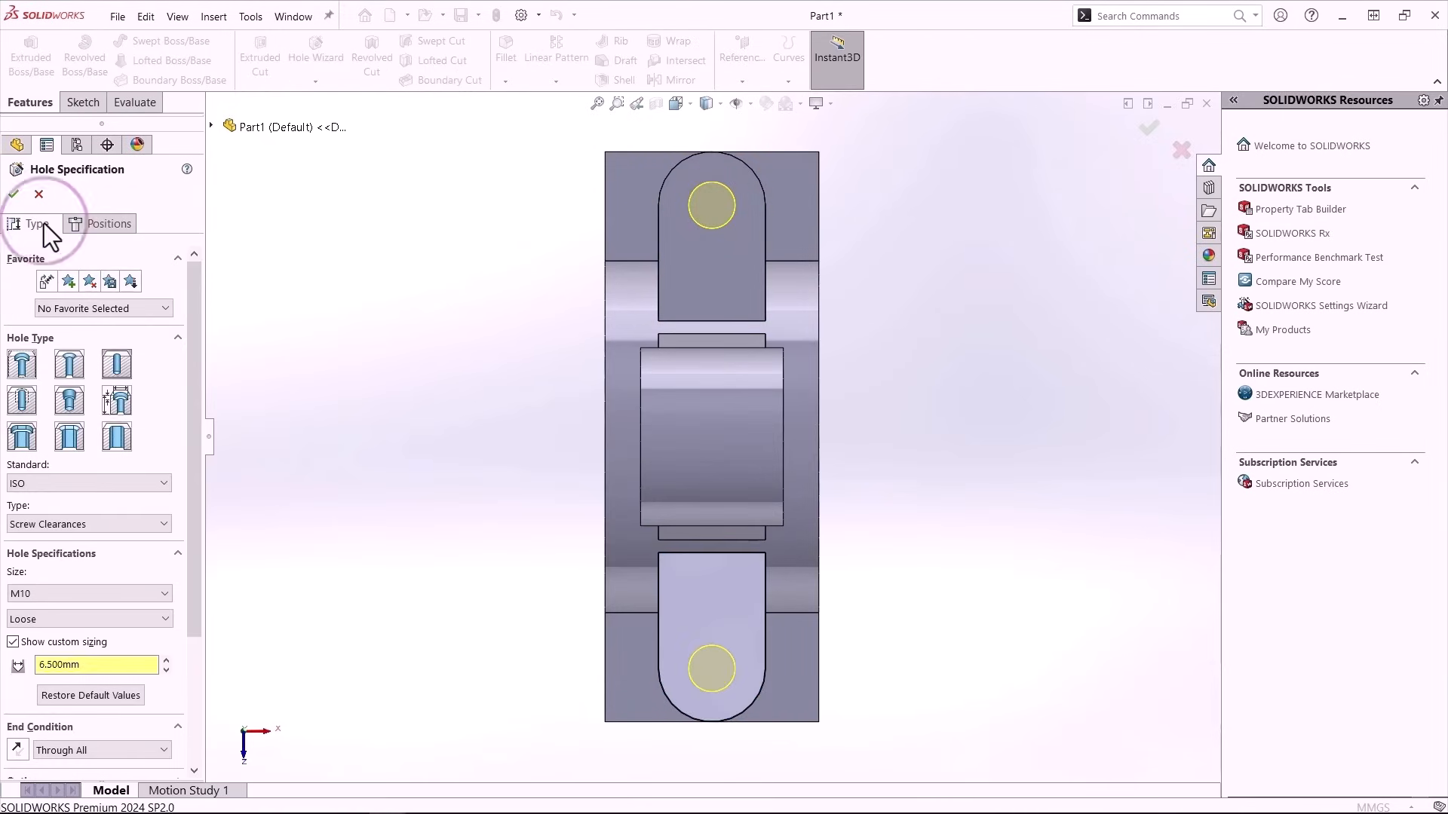
pyautogui.click(48, 593)
pyautogui.click(48, 622)
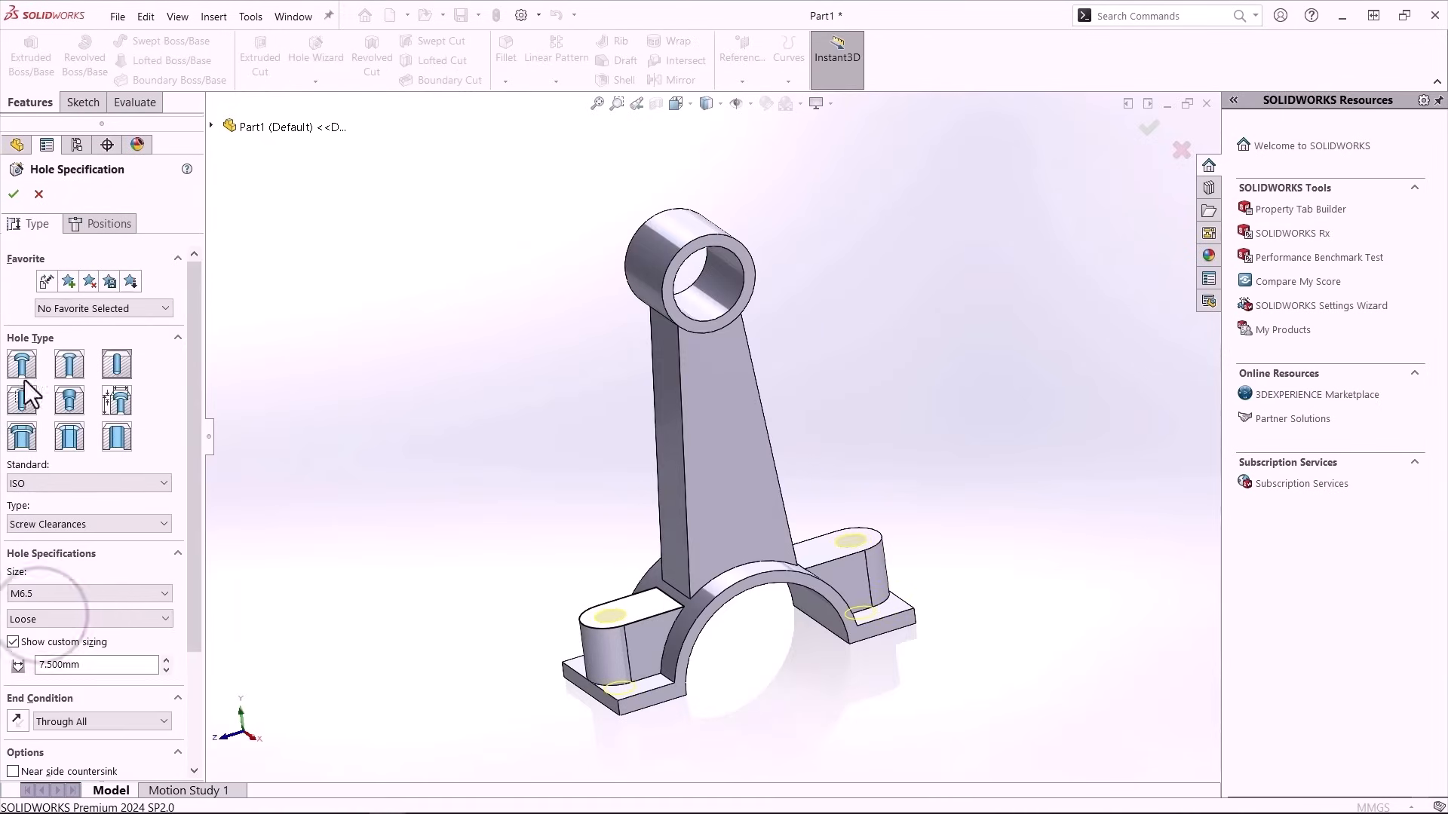
pyautogui.click(13, 193)
pyautogui.moveTo(516, 515); pyautogui.dragTo(527, 524, button='middle')
pyautogui.click(526, 523)
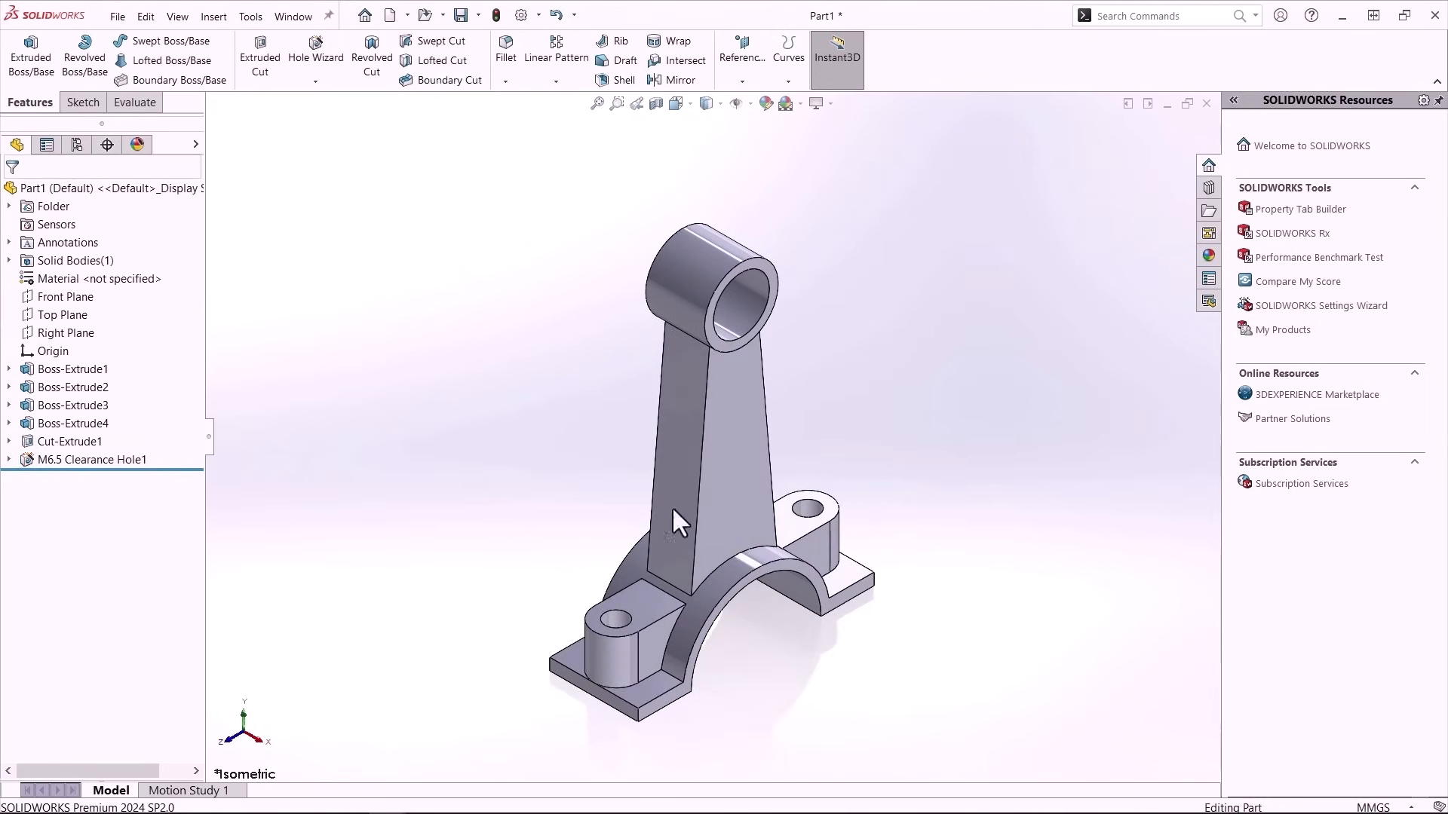
# Sketch on the tapered column's wide face and offset its outline 3 mm inward.
pyautogui.click(724, 497)
pyautogui.click(805, 455)
pyautogui.click(408, 60)
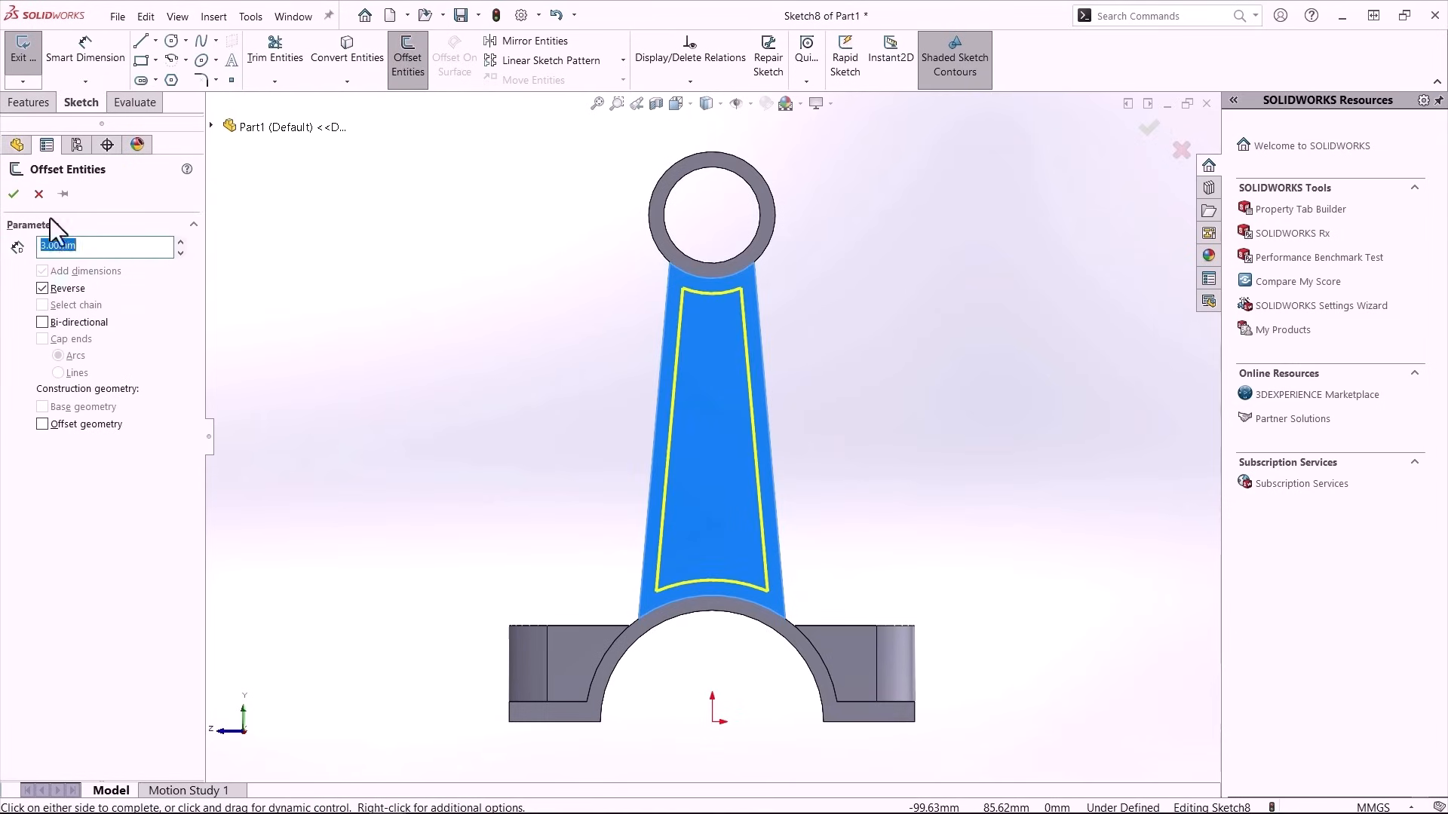
pyautogui.click(19, 194)
pyautogui.hotkey('ctrl', '7')
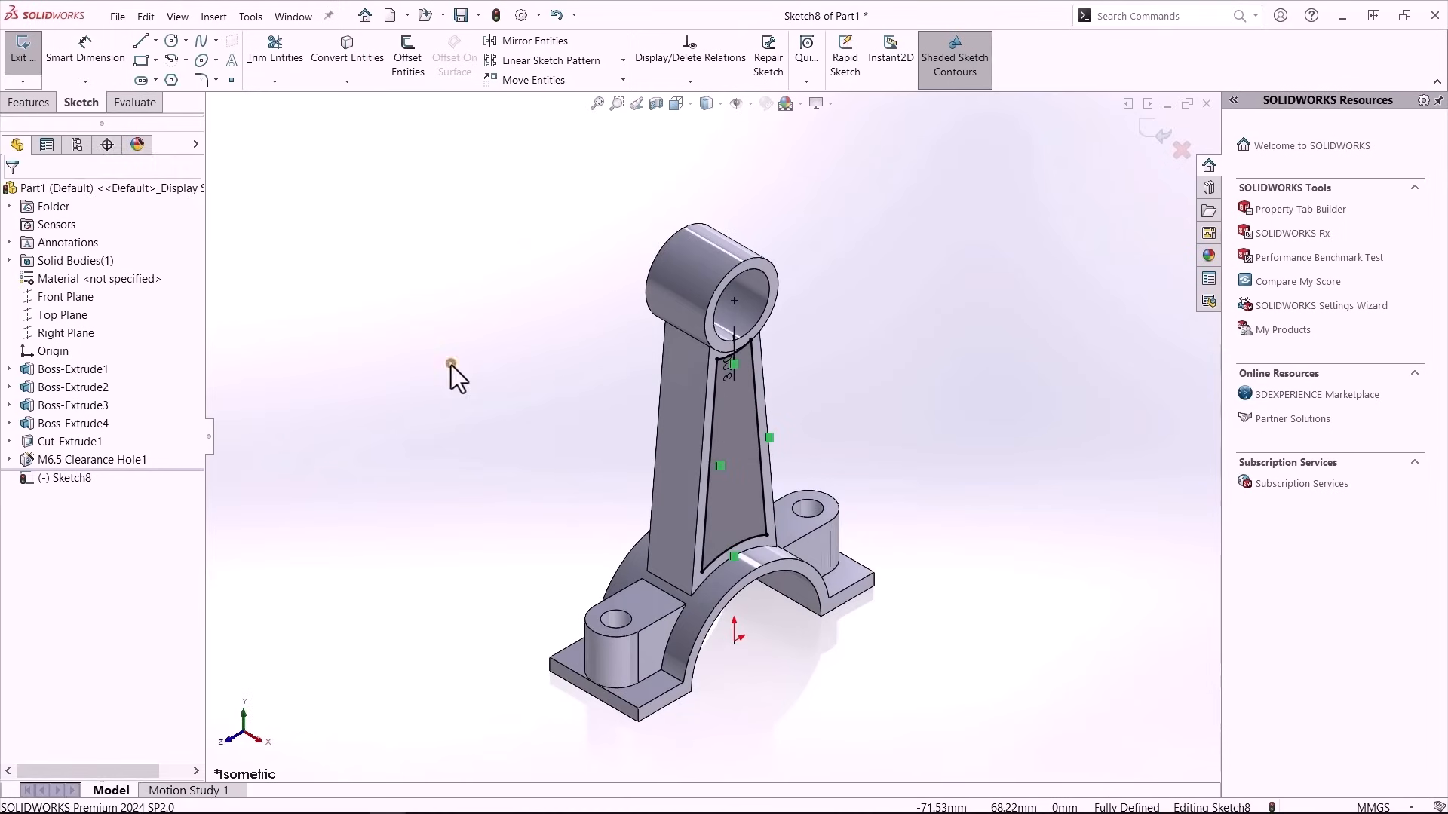
# Cut the offset profile 4 mm Blind with the direction reversed and Direction 2 turned off.
pyautogui.moveTo(451, 365); pyautogui.dragTo(494, 323, button='right')
pyautogui.press('Escape')
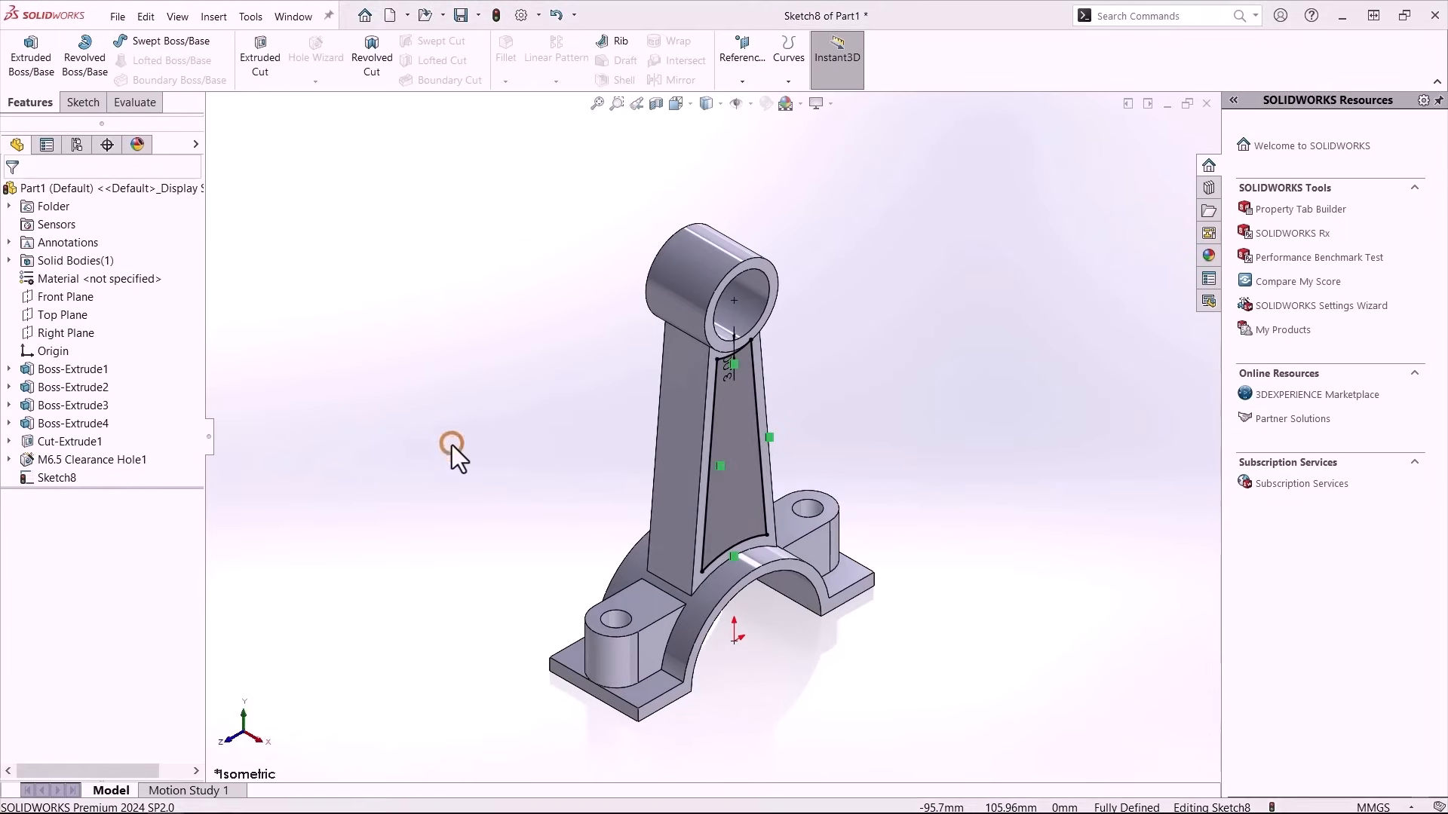
pyautogui.moveTo(451, 444); pyautogui.dragTo(446, 533, button='right')
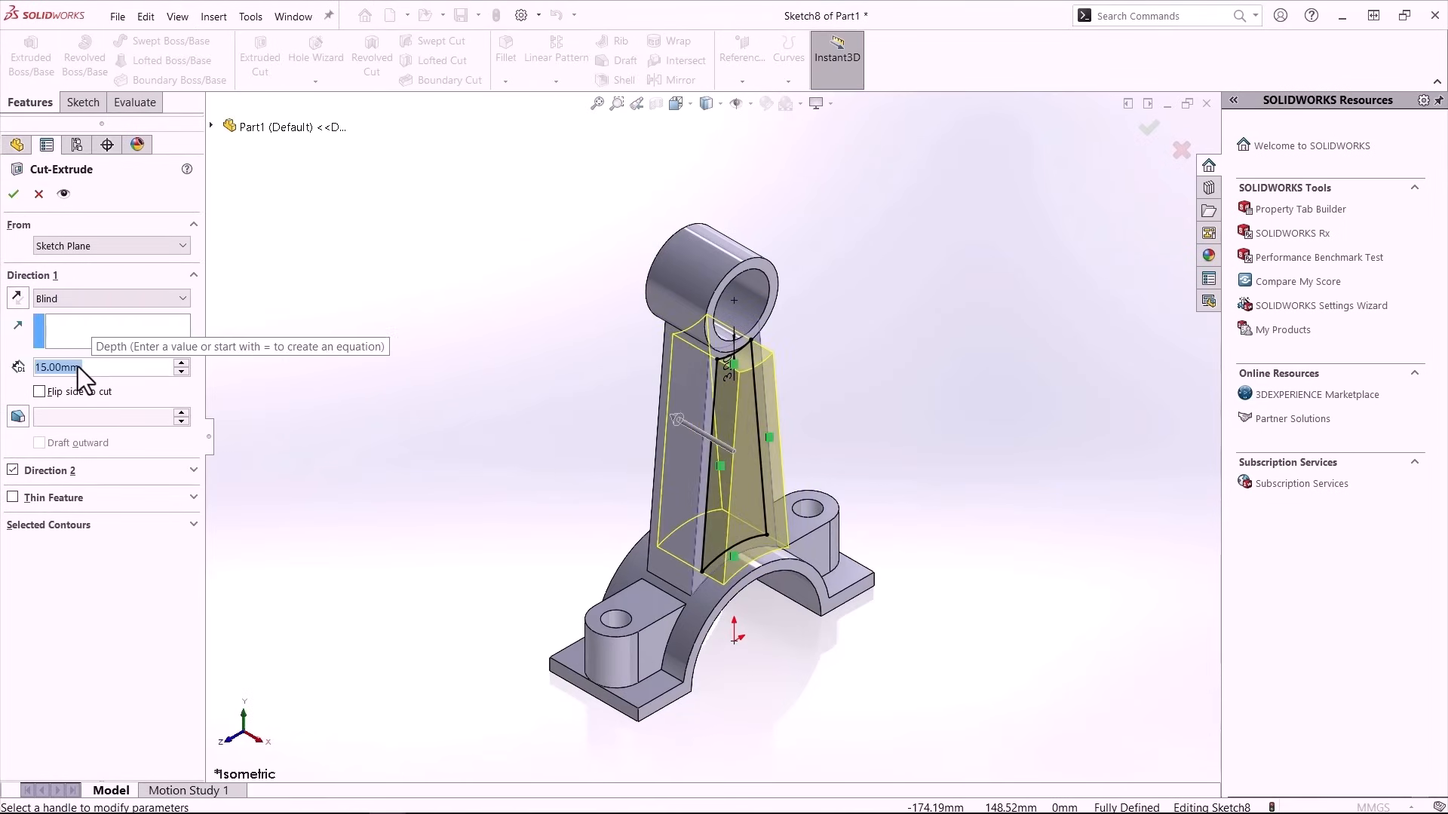
pyautogui.click(19, 297)
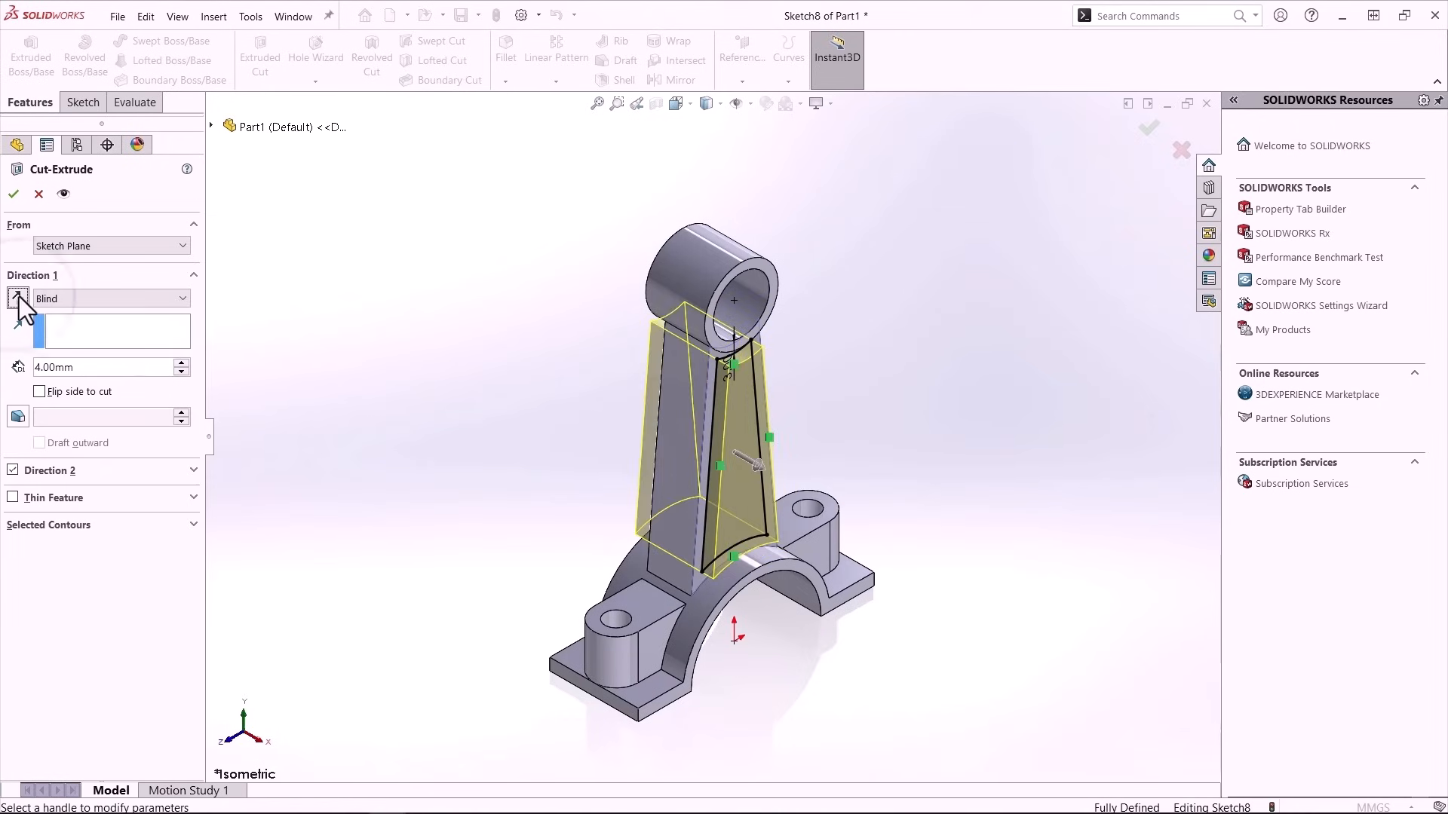
pyautogui.click(13, 470)
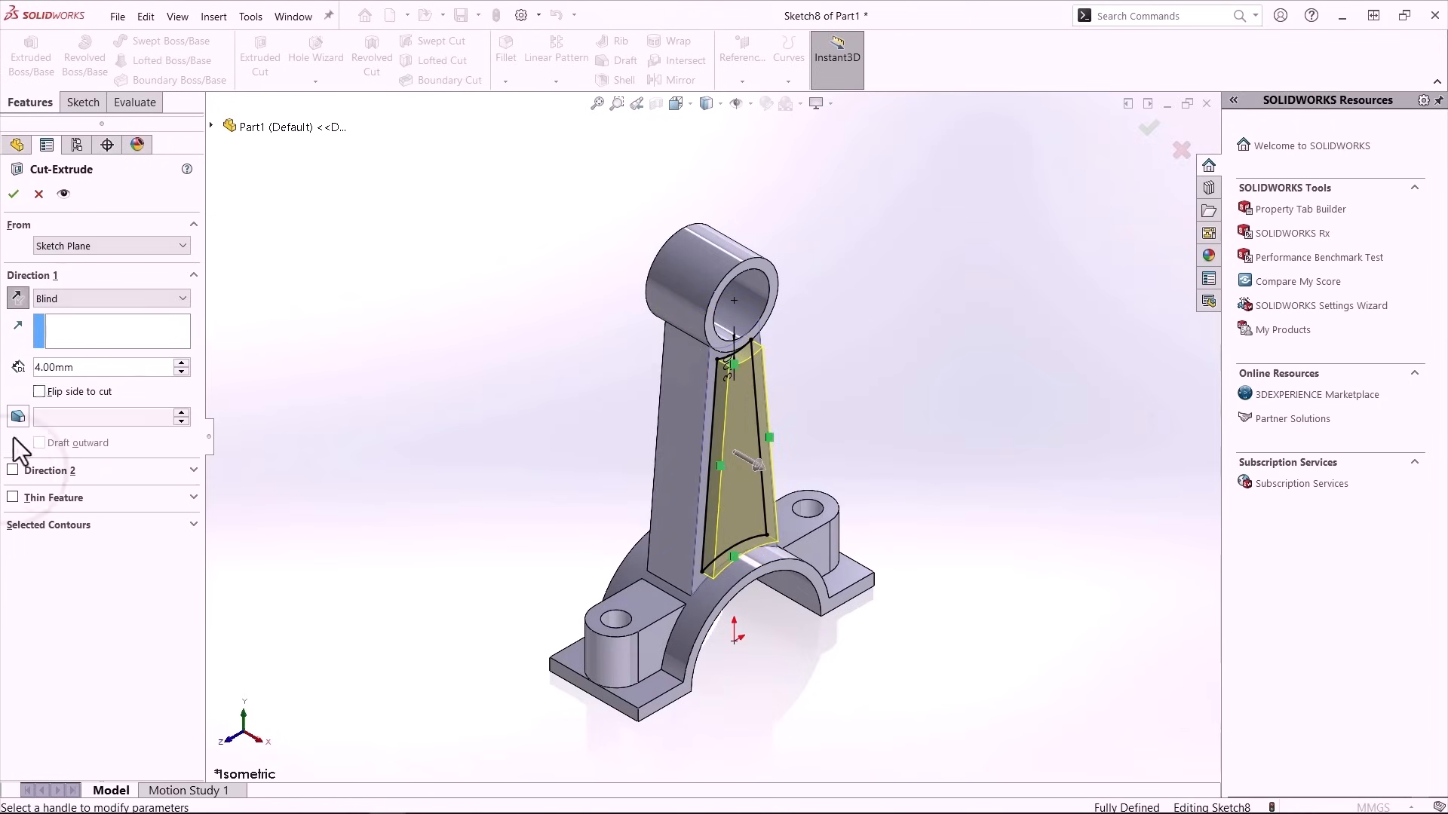
pyautogui.click(13, 194)
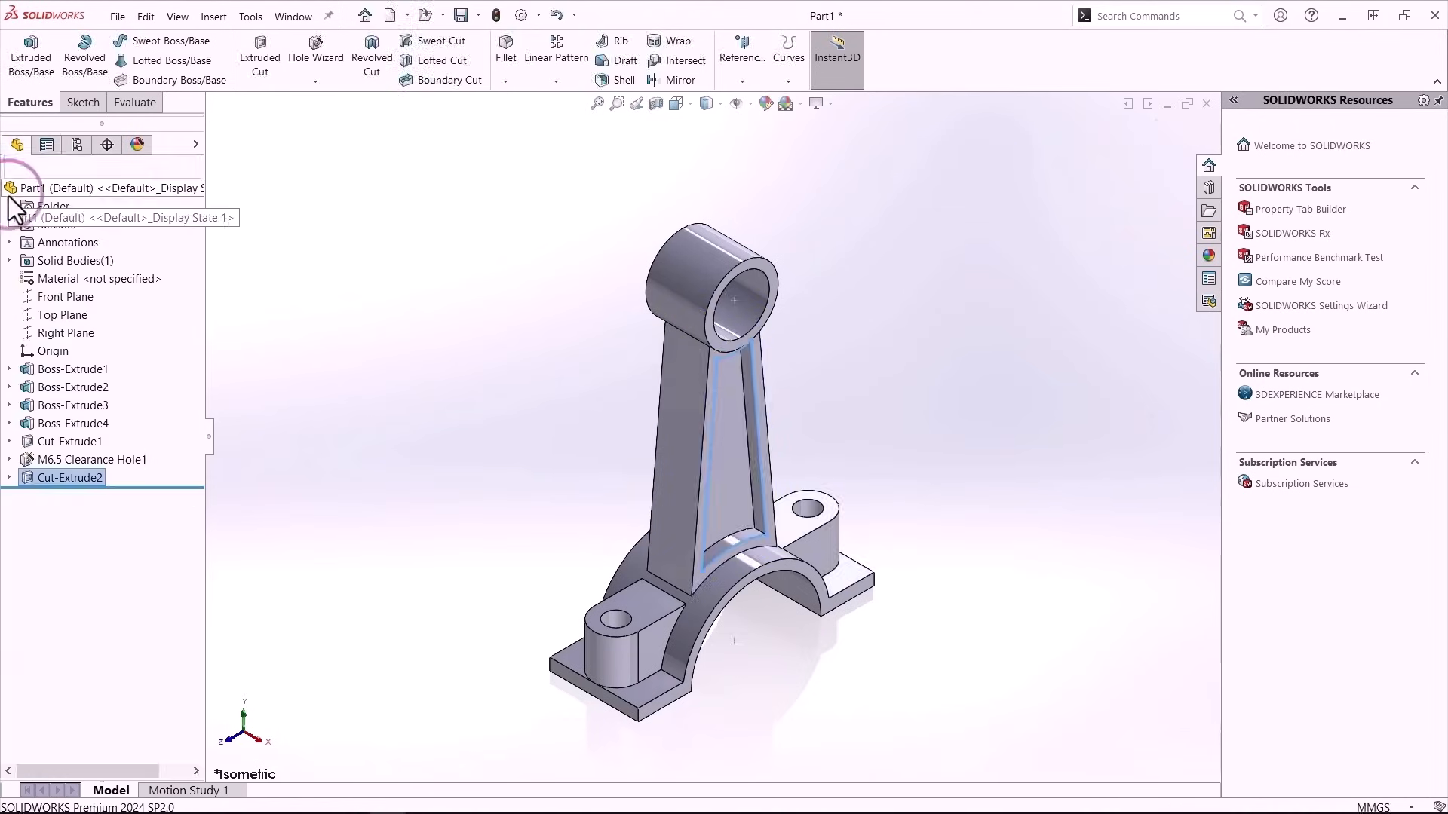
# Mirror the column's pocket cut about the Right Plane and reorder the M6.5 clearance hole after the mirror.
pyautogui.click(66, 332)
pyautogui.click(676, 80)
pyautogui.click(212, 127)
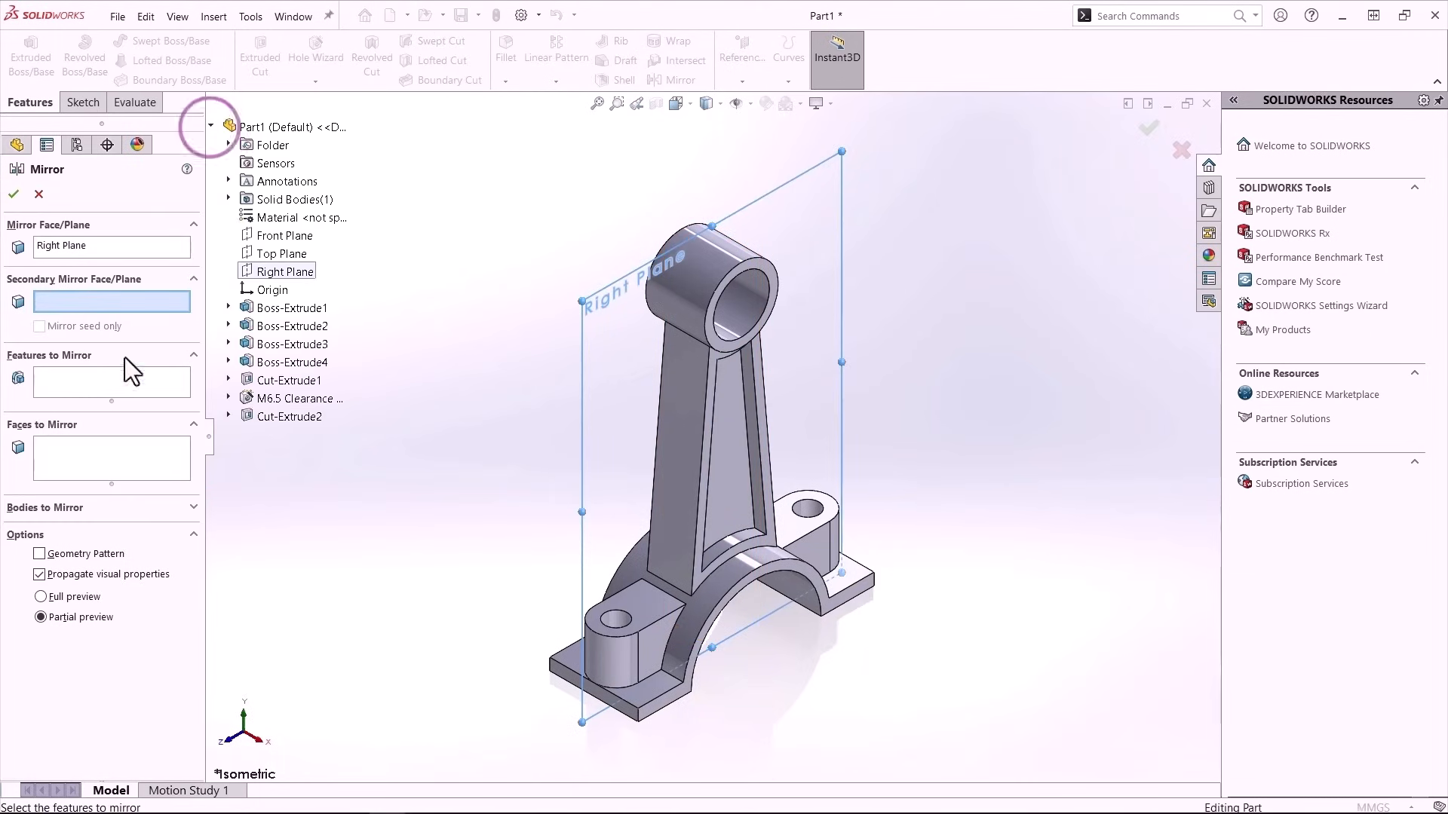
pyautogui.click(114, 381)
pyautogui.click(260, 419)
pyautogui.click(13, 194)
pyautogui.click(421, 352)
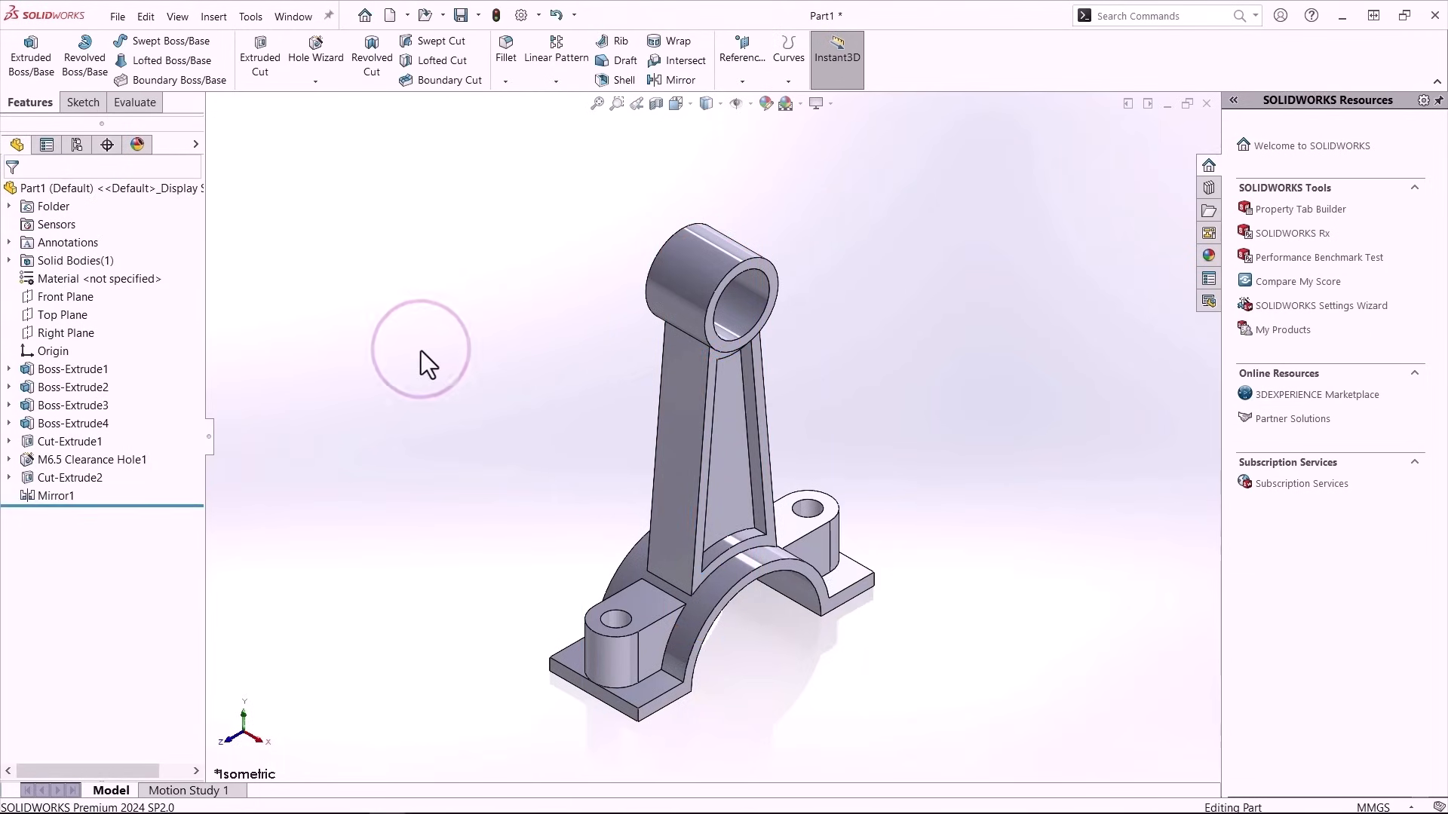
pyautogui.moveTo(53, 475); pyautogui.dragTo(49, 504)
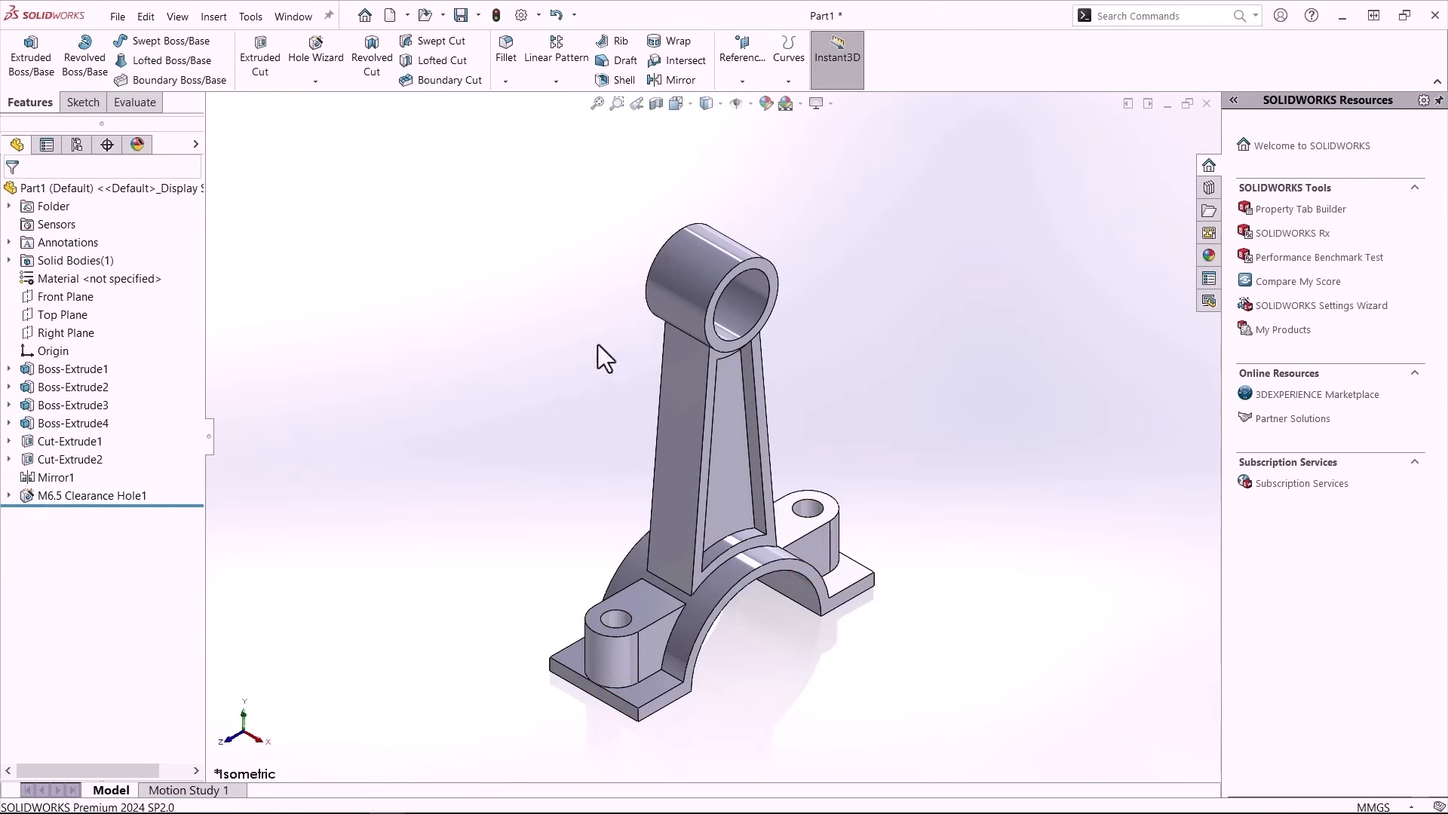
# Chamfer both ends of the top cylinder's bore by 0.5 mm at 45 degrees.
pyautogui.click(766, 332)
pyautogui.click(898, 266)
pyautogui.write('0.5')
pyautogui.press('Return')
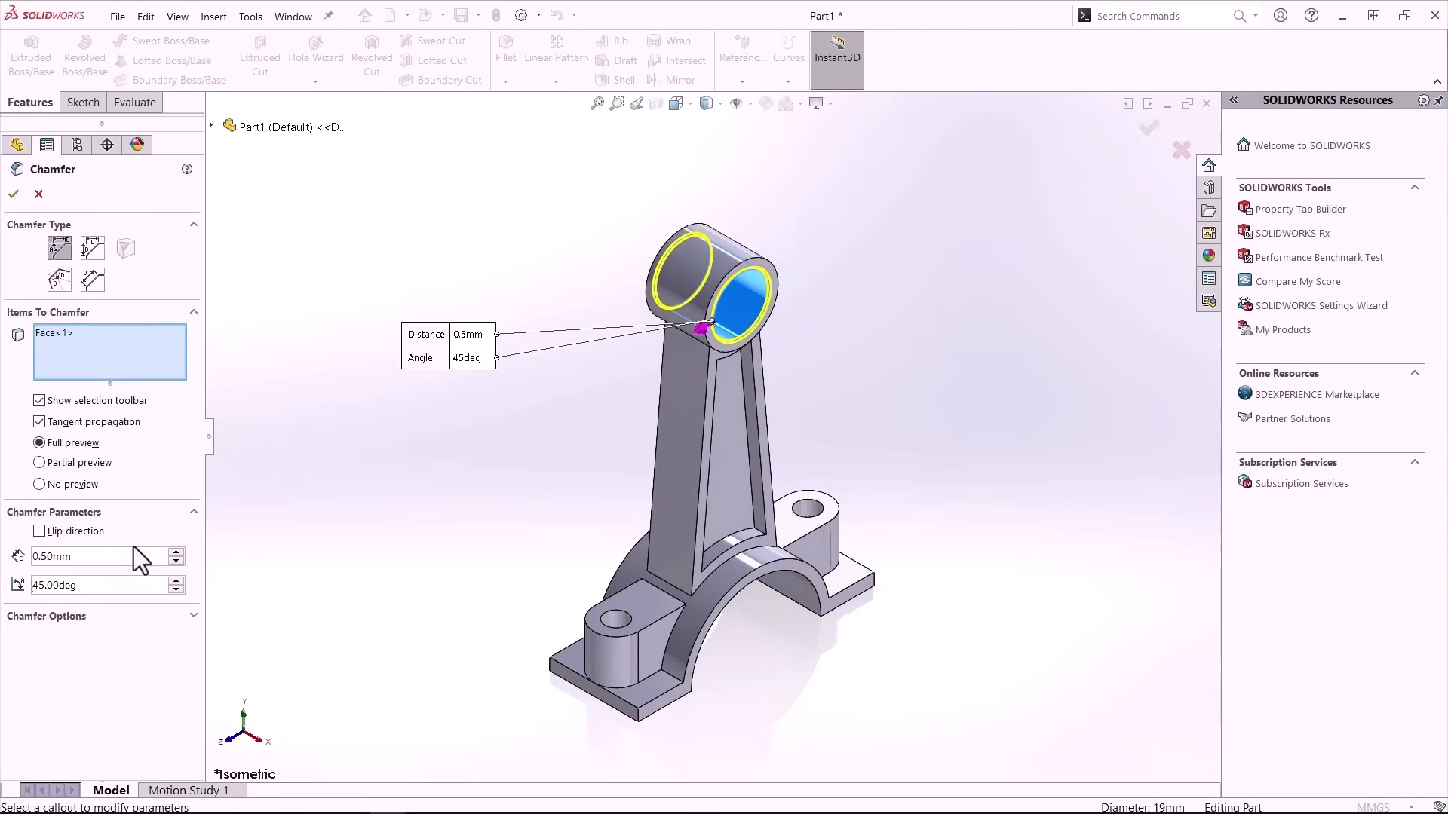
pyautogui.click(13, 194)
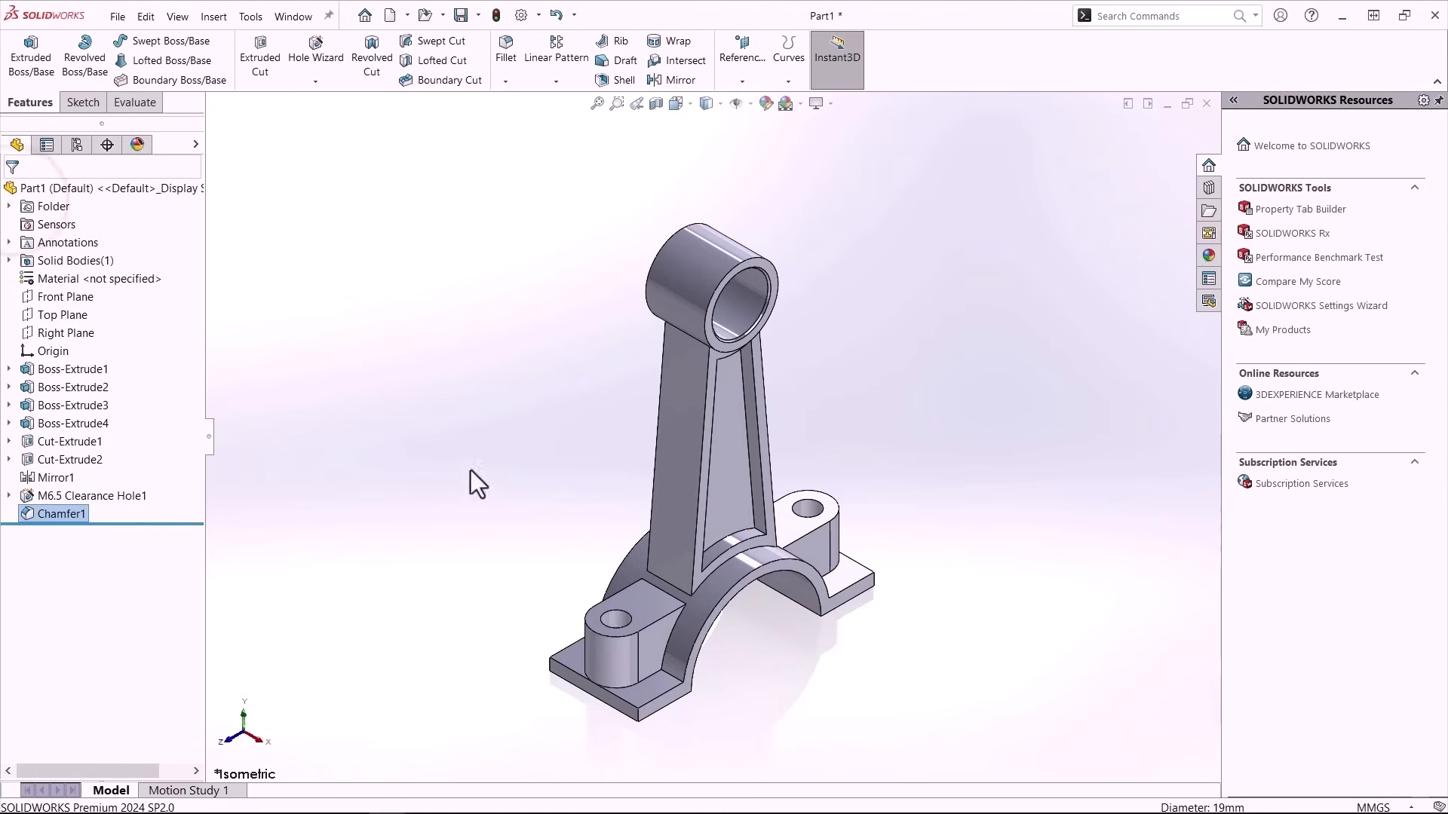
# Fillet the two edges where the column's narrow sides meet the slot bosses with a 4 mm radius.
pyautogui.click(680, 590)
pyautogui.click(816, 548)
pyautogui.moveTo(814, 551); pyautogui.dragTo(833, 519, button='middle')
pyautogui.click(831, 520)
pyautogui.write('4')
pyautogui.press('Tab')
pyautogui.hotkey('ctrl', '7')
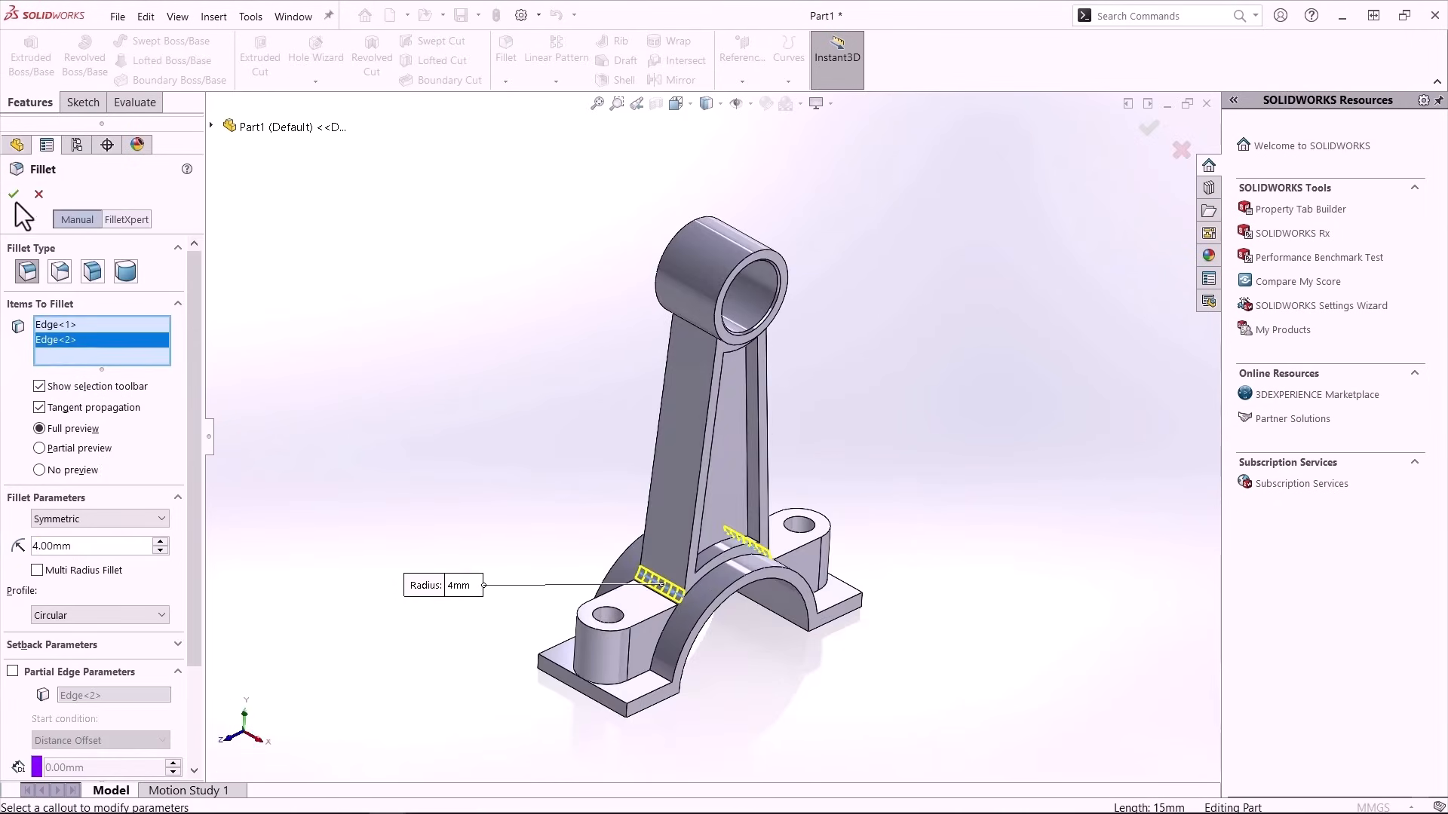
pyautogui.click(15, 197)
# Fillet the vertical outer corner edges of the base tabs with a 5 mm radius.
pyautogui.click(630, 712)
pyautogui.click(763, 666)
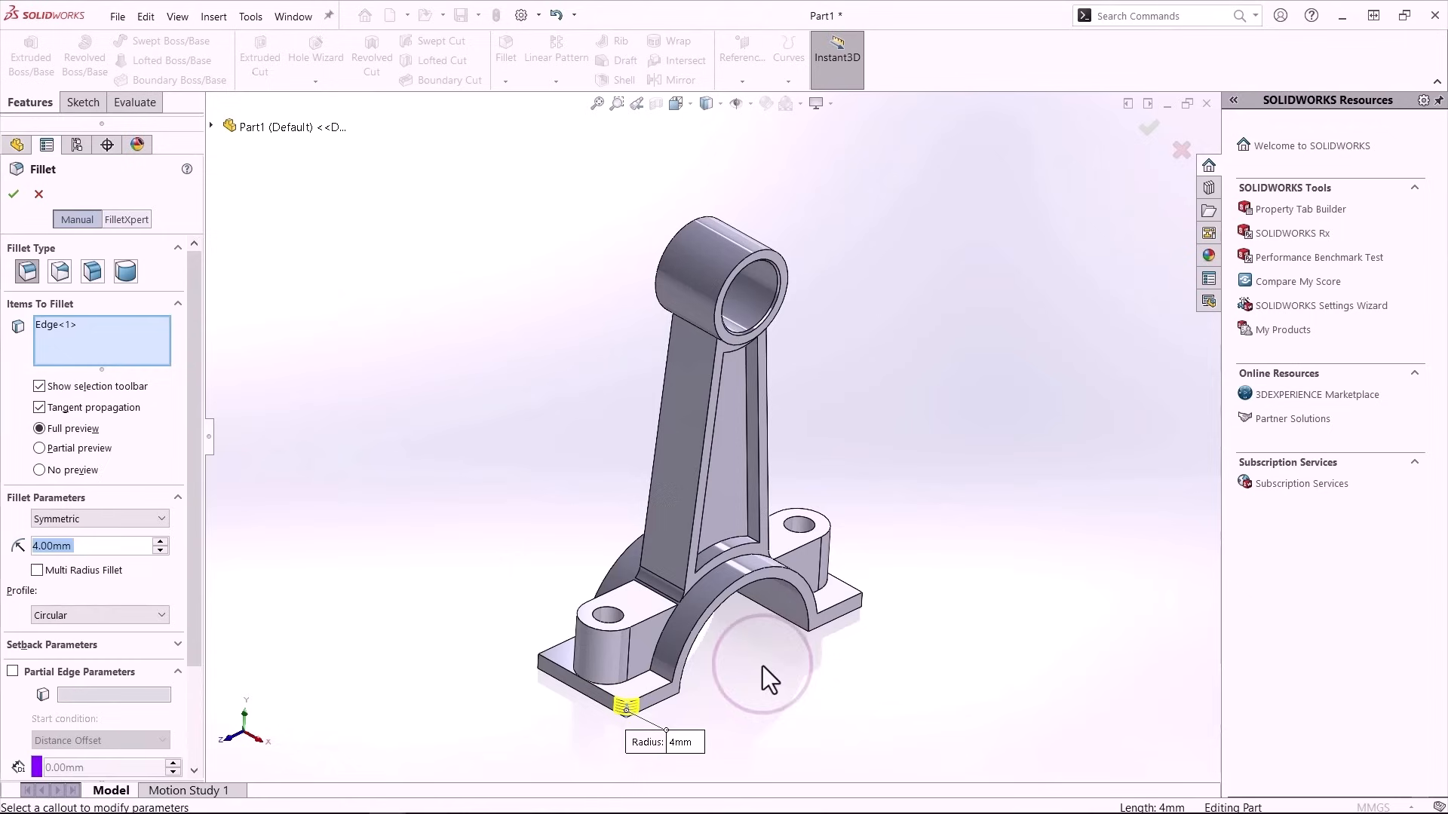
pyautogui.write('5')
pyautogui.press('Tab')
pyautogui.click(538, 664)
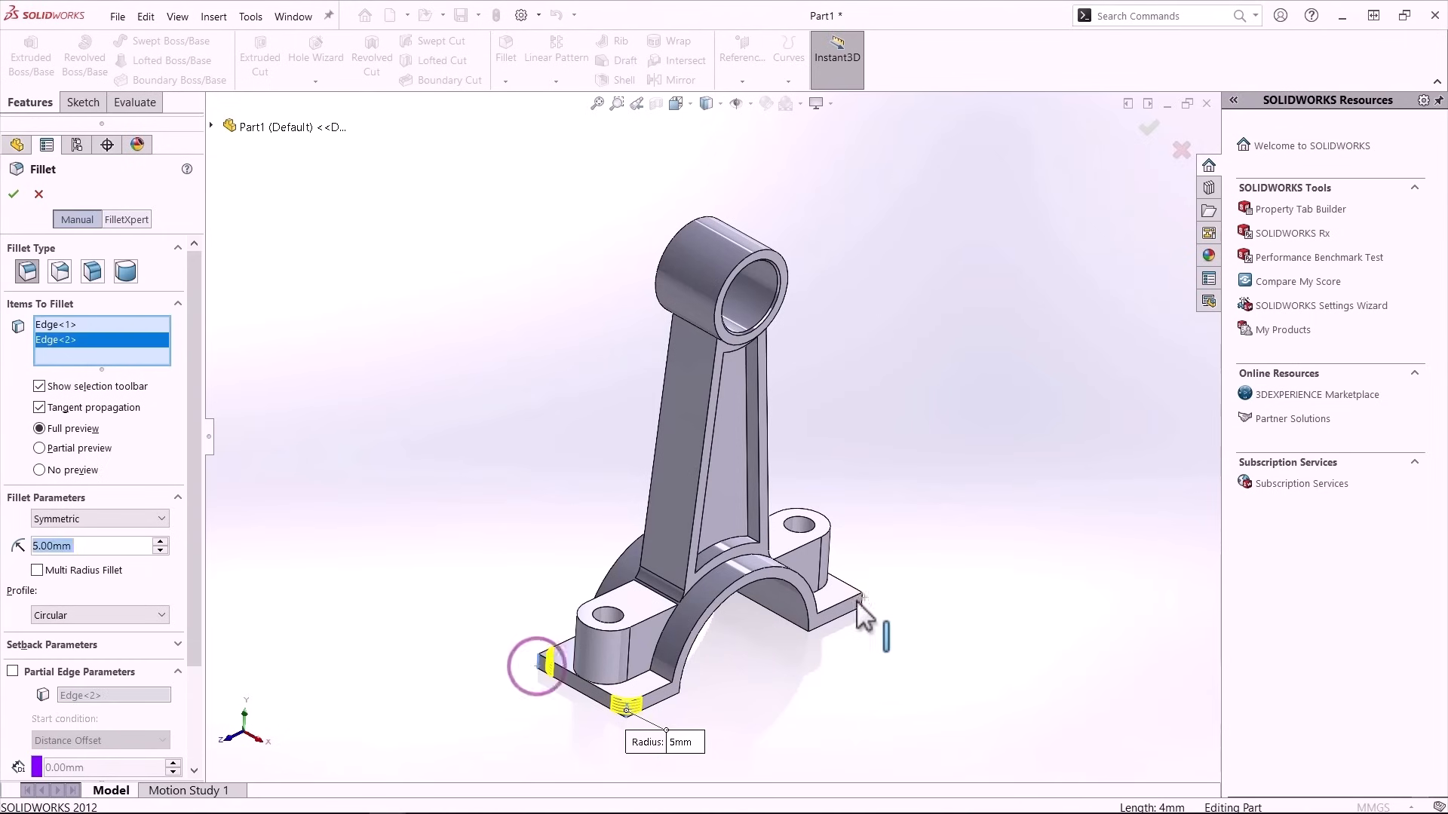
pyautogui.click(862, 600)
pyautogui.moveTo(864, 596); pyautogui.dragTo(895, 570, button='middle')
pyautogui.press('Return')
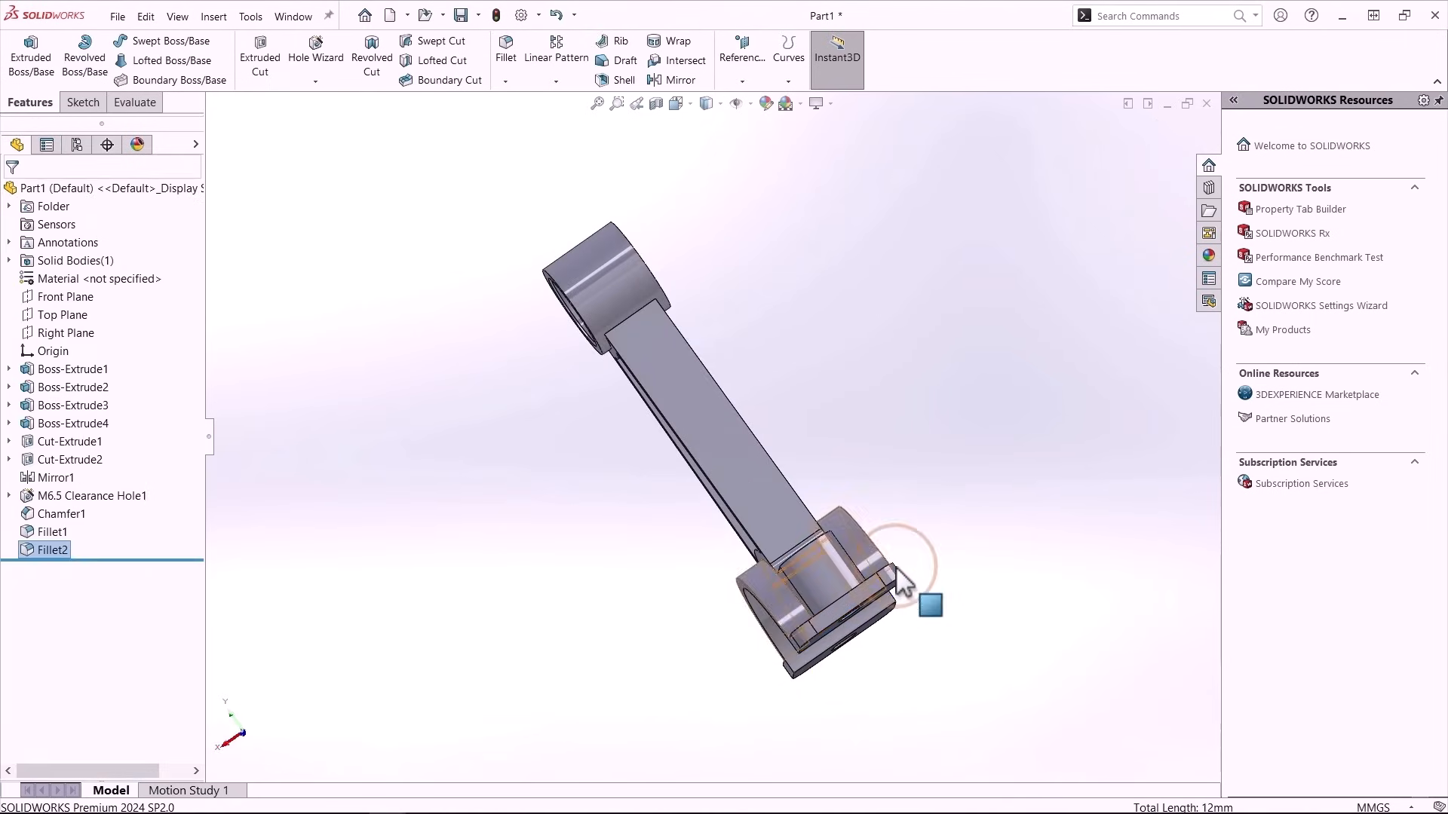
pyautogui.hotkey('ctrl', '7')
# Assign Plain Carbon Steel as the part's material and save the part as Demo Part.
pyautogui.rightClick(119, 280)
pyautogui.click(196, 383)
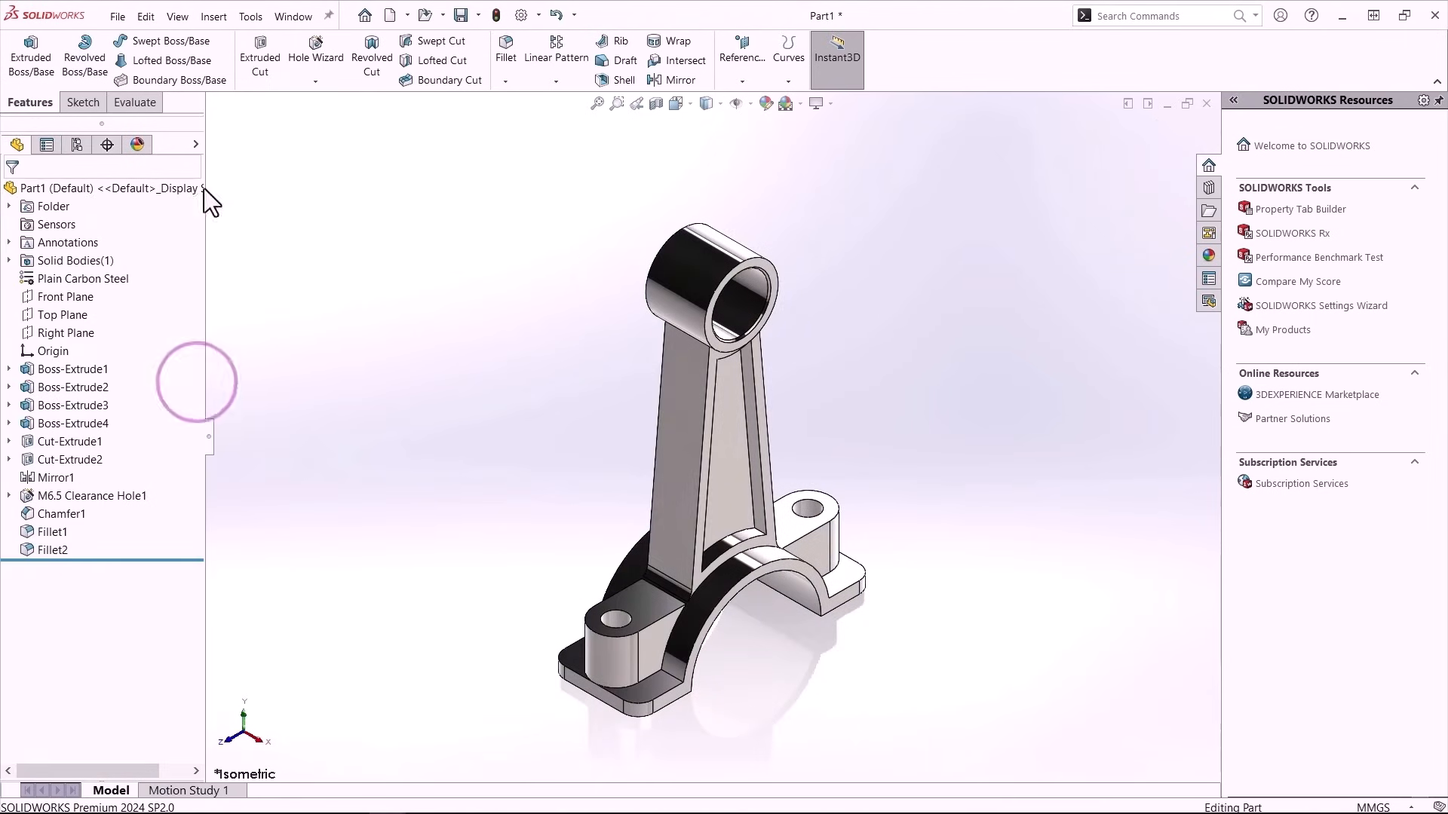
pyautogui.click(116, 16)
pyautogui.click(127, 193)
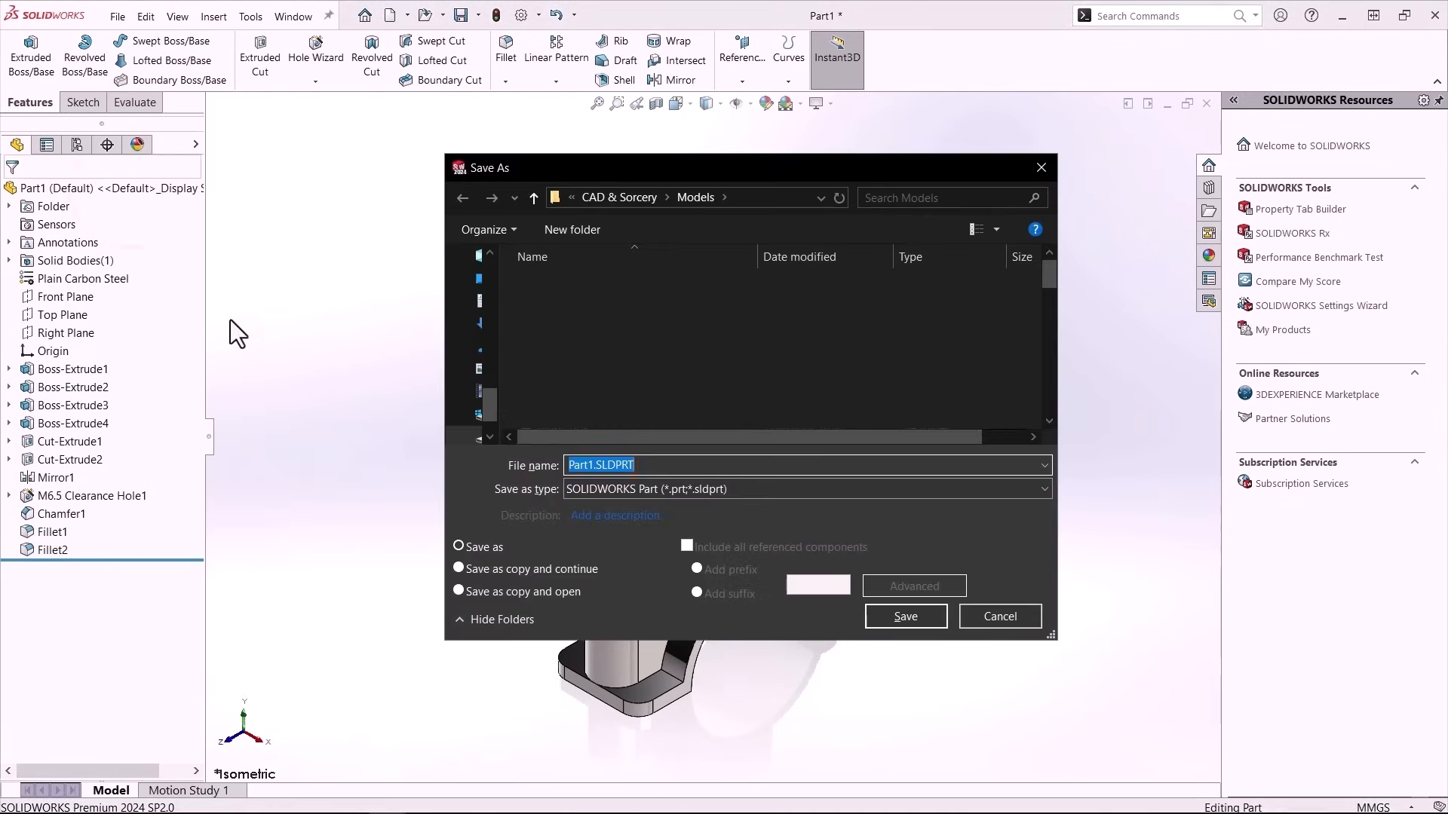
pyautogui.write('Demo Part')
pyautogui.press('Return')
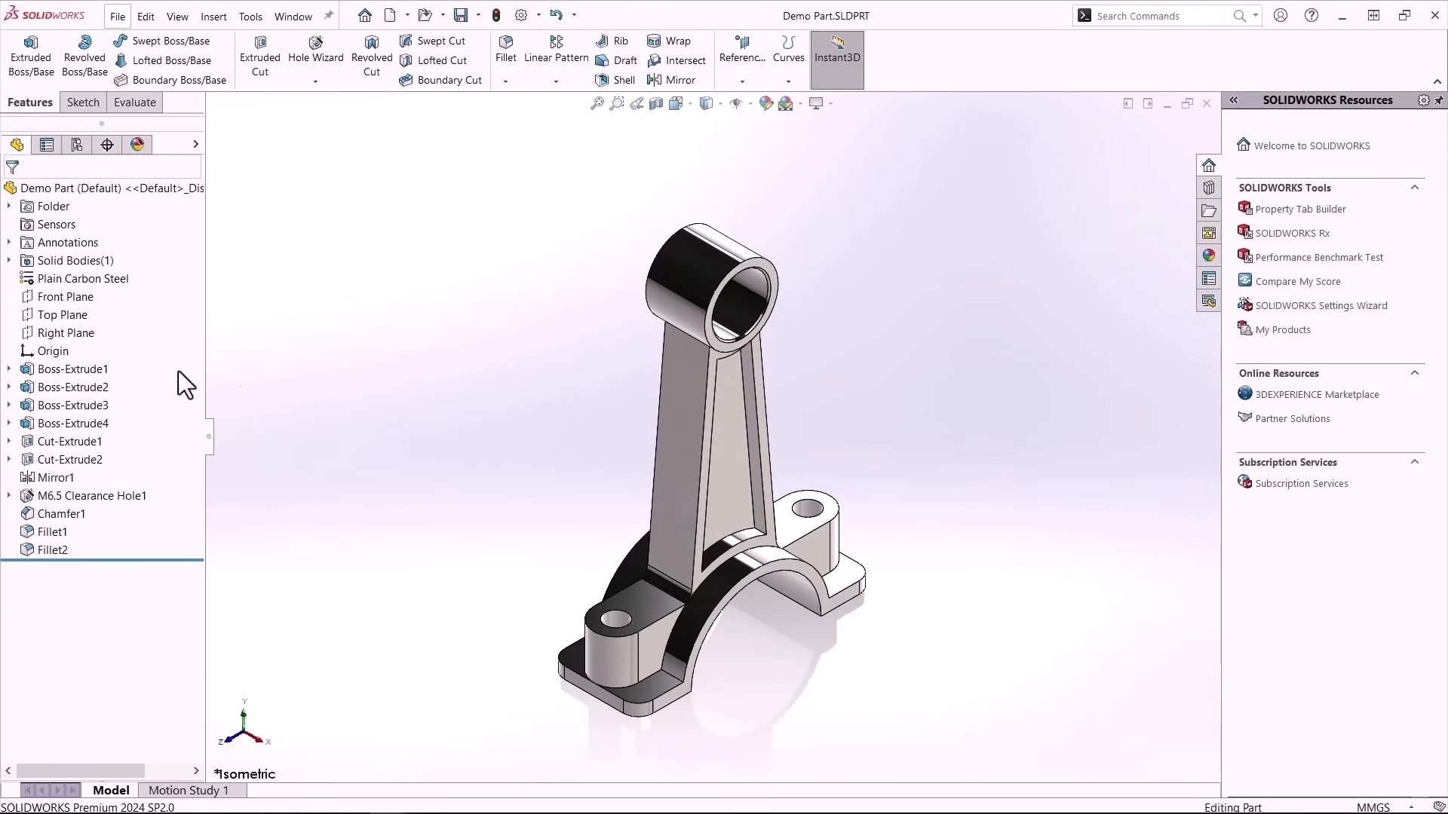
# Stretch the column's height dimension in Boss-Extrude2 upward to about 117 mm directly in the model.
pyautogui.click(75, 387)
pyautogui.moveTo(832, 265); pyautogui.dragTo(821, 166)
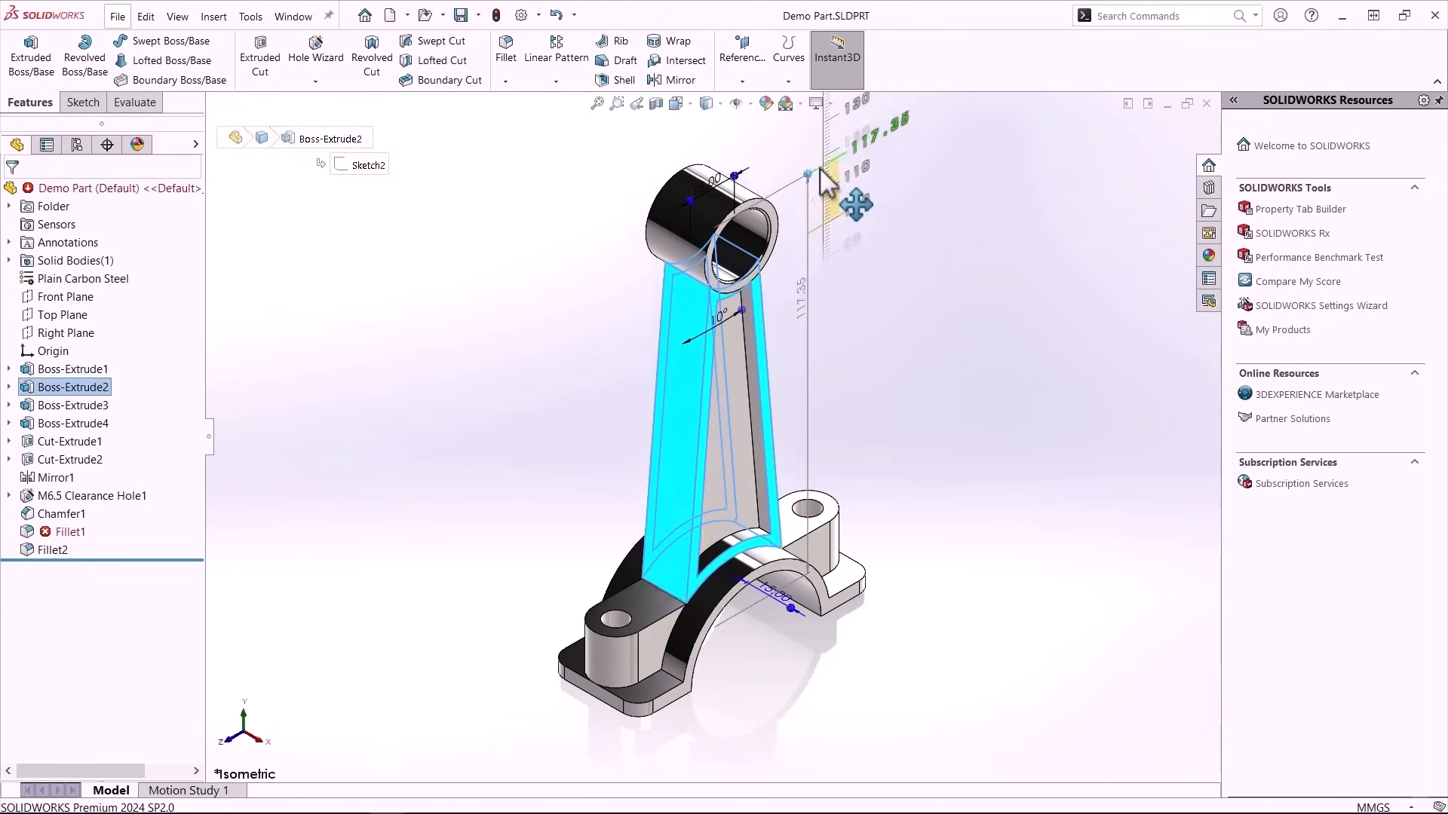